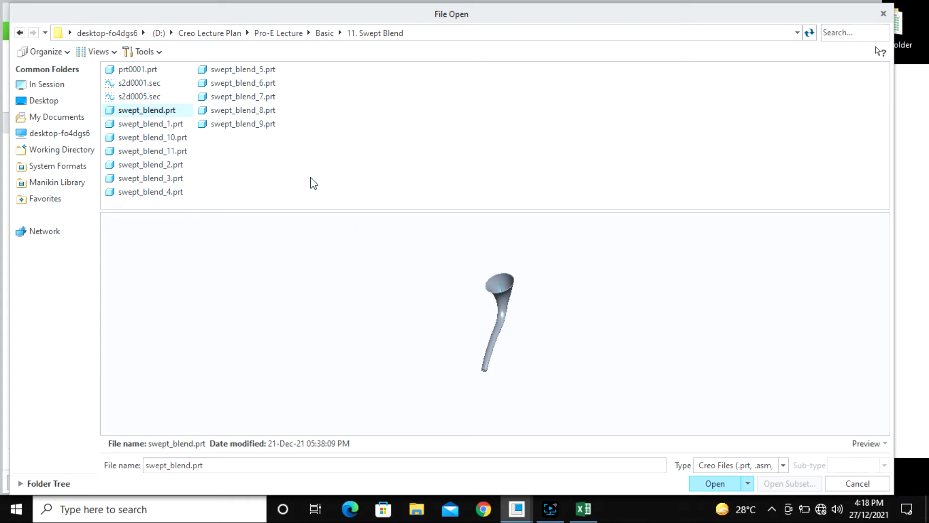
# - Preview swept_blend.prt in the 11. Swept Blend folder and examine the flared horn's opening and curved tube
pyautogui.click(137, 125)
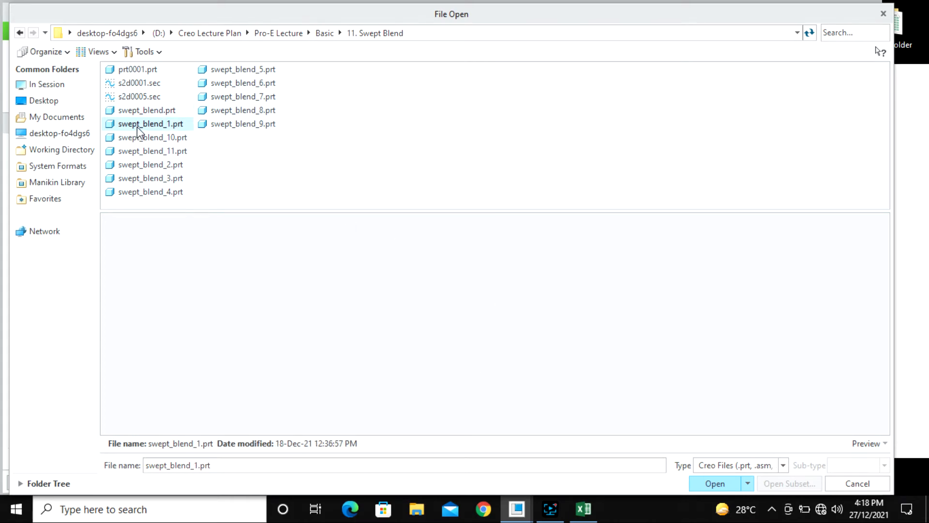
pyautogui.click(143, 113)
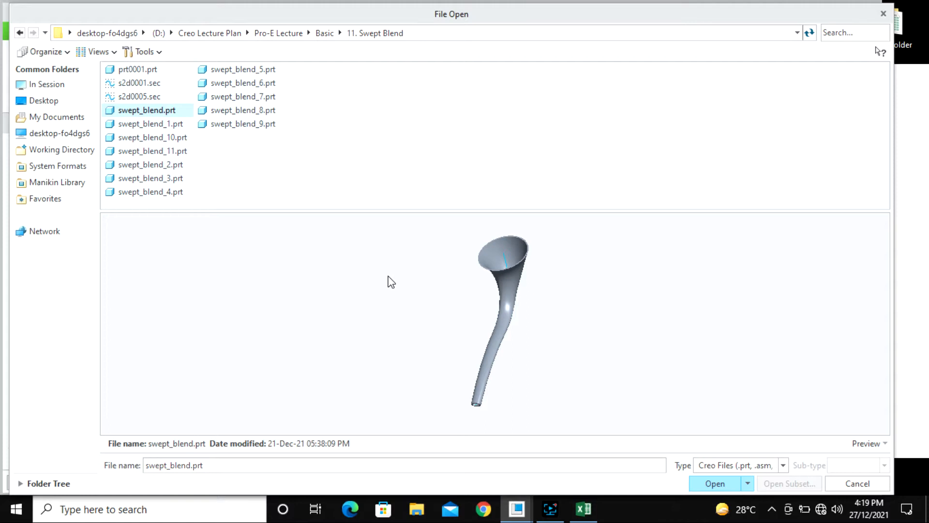
pyautogui.moveTo(502, 306)
pyautogui.mouseDown(button='middle')
pyautogui.moveTo(442, 251)
pyautogui.moveTo(395, 285)
pyautogui.mouseUp(button='middle')
pyautogui.scroll(-4, 445, 340)
pyautogui.moveTo(466, 395)
pyautogui.mouseDown(button='middle')
pyautogui.moveTo(533, 377)
pyautogui.moveTo(493, 416)
pyautogui.moveTo(481, 443)
pyautogui.moveTo(487, 460)
pyautogui.moveTo(602, 338)
pyautogui.moveTo(603, 376)
pyautogui.mouseUp(button='middle')
pyautogui.scroll(-2, 611, 296)
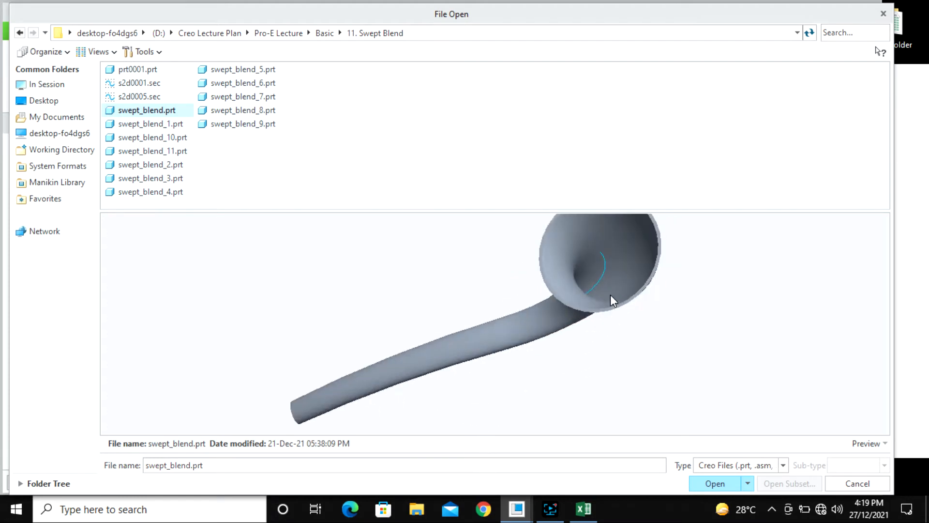
# - Preview swept_blend_1.prt and swept_blend_10.prt, examining the tapered curved pipe and the crane hook from different angles
pyautogui.click(147, 125)
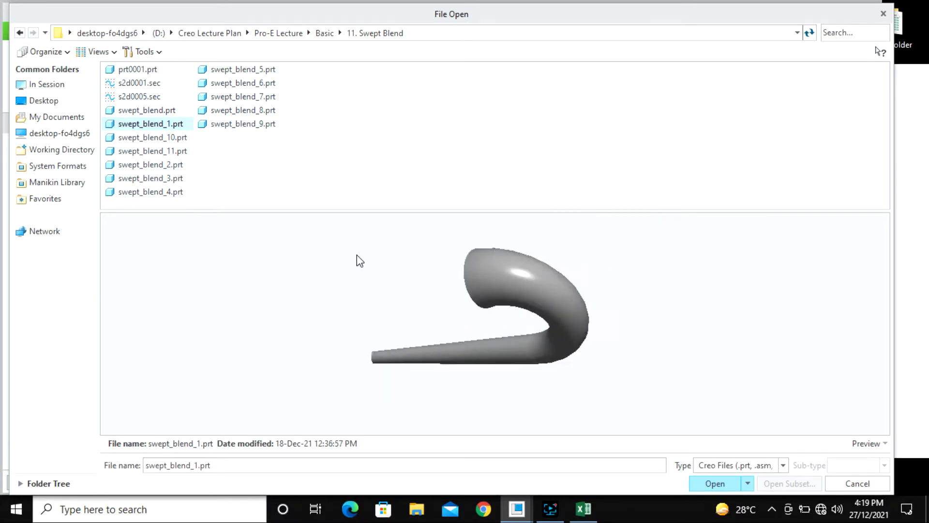
pyautogui.moveTo(356, 259); pyautogui.dragTo(484, 288, button='middle')
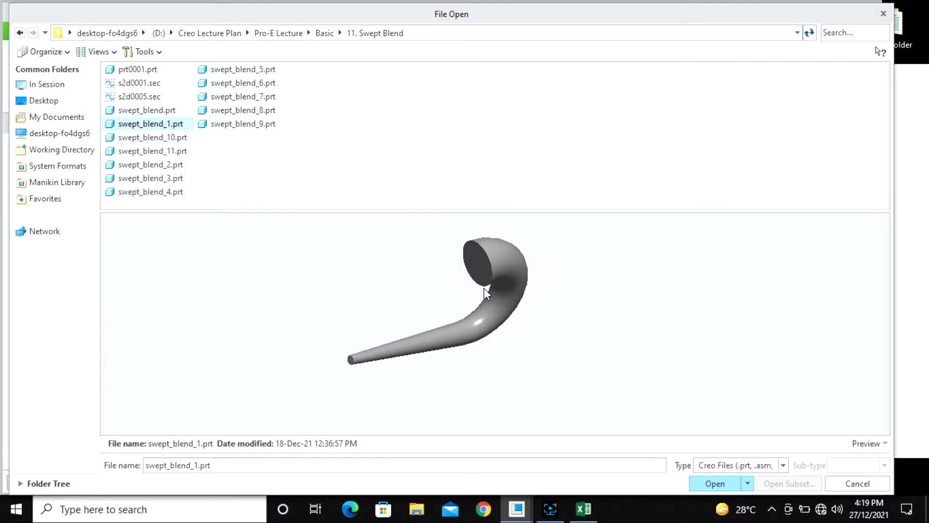
pyautogui.scroll(-1, 439, 289)
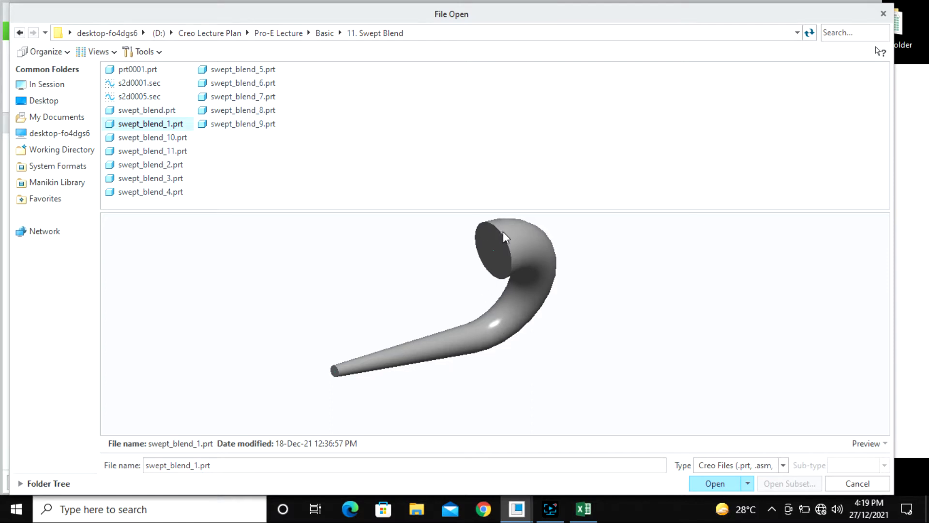
pyautogui.click(164, 141)
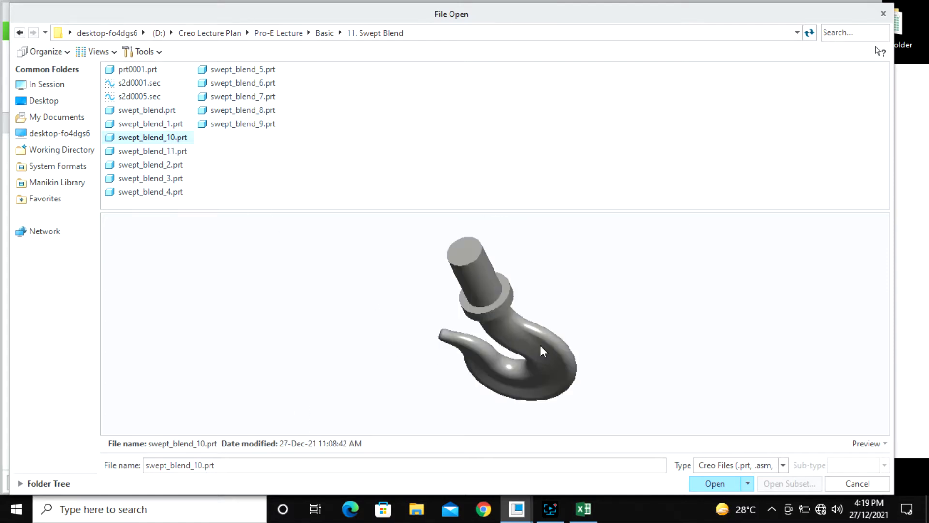
pyautogui.moveTo(540, 344); pyautogui.dragTo(567, 287, button='middle')
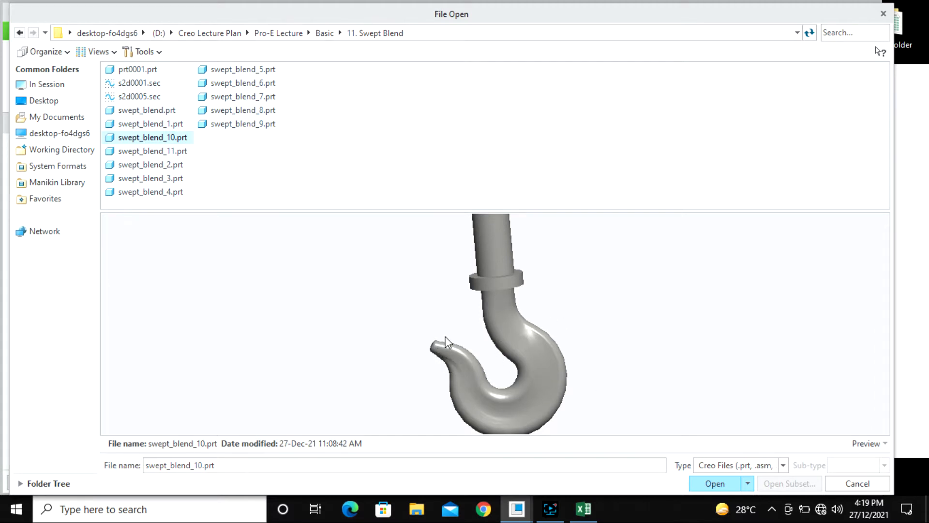
# - Preview swept_blend_11.prt and swept_blend_2.prt, examining the smoking pipe's bowl and stem in the latter
pyautogui.click(164, 153)
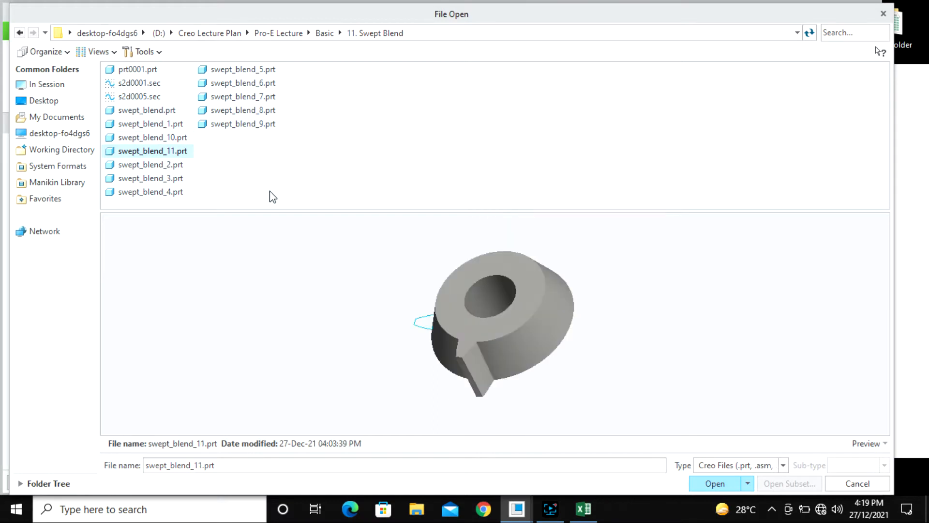
pyautogui.press('Down')
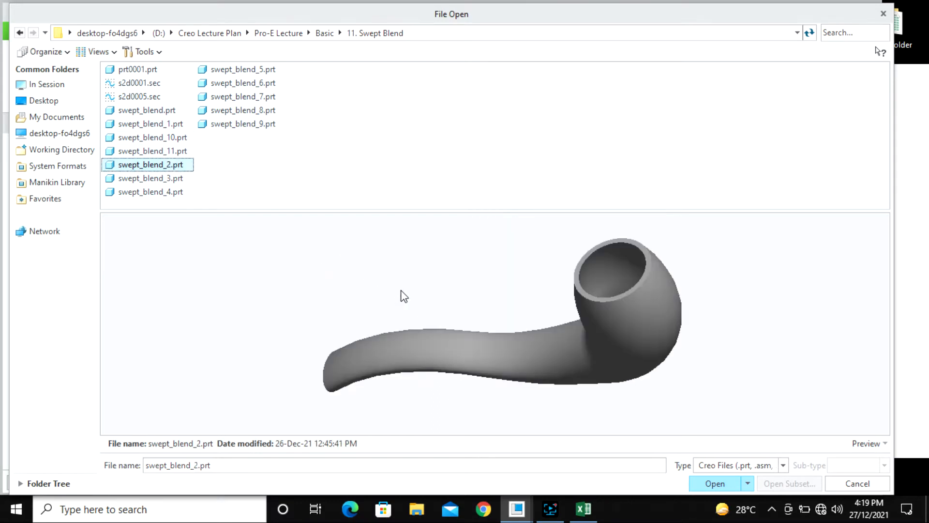
pyautogui.moveTo(442, 323)
pyautogui.mouseDown(button='middle')
pyautogui.moveTo(489, 315)
pyautogui.moveTo(468, 281)
pyautogui.mouseUp(button='middle')
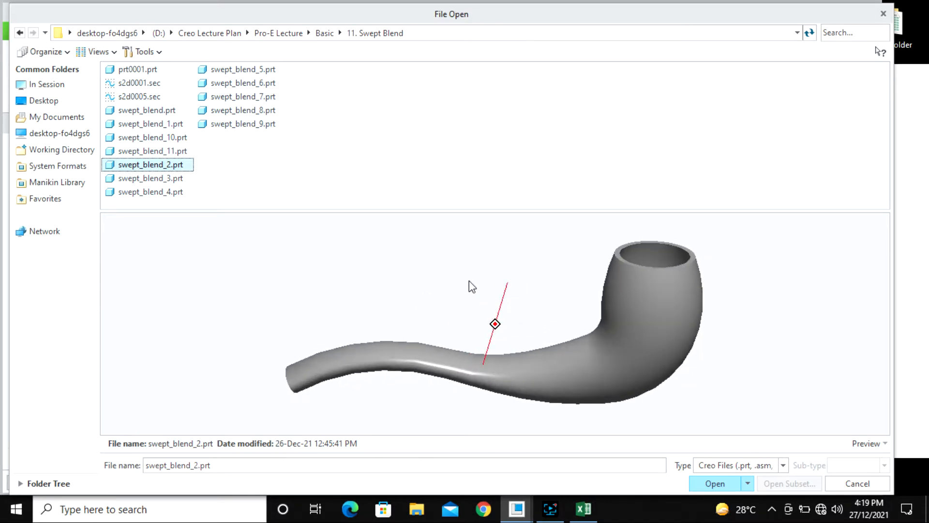
# - Preview swept_blend_3.prt and examine its square hopper, the transition to the round section and the curved outlet pipe
pyautogui.click(161, 178)
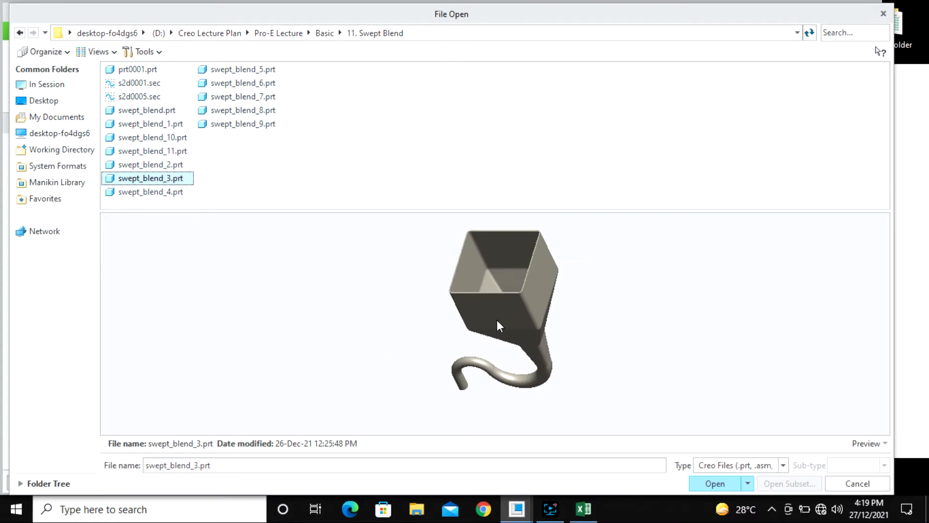
pyautogui.moveTo(497, 319)
pyautogui.mouseDown(button='middle')
pyautogui.moveTo(543, 317)
pyautogui.moveTo(561, 292)
pyautogui.moveTo(545, 278)
pyautogui.mouseUp(button='middle')
pyautogui.scroll(2, 567, 264)
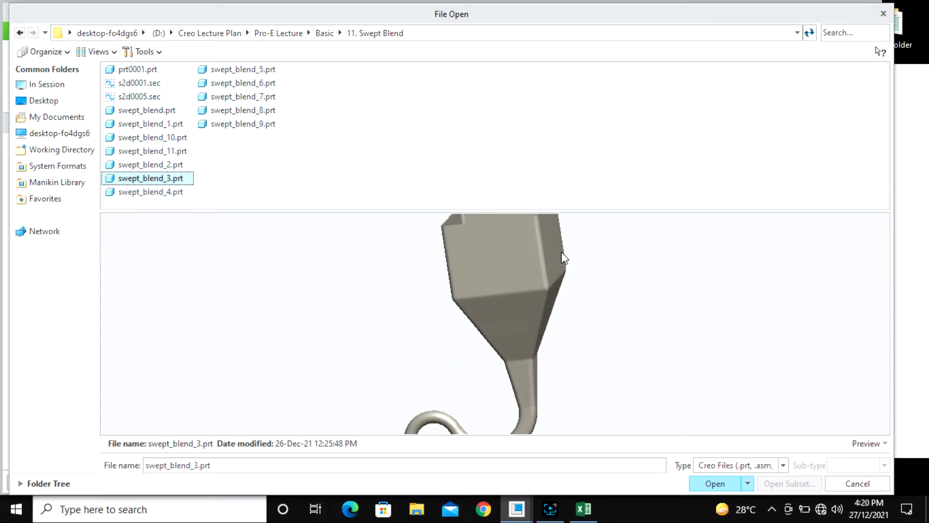
pyautogui.scroll(-2, 520, 251)
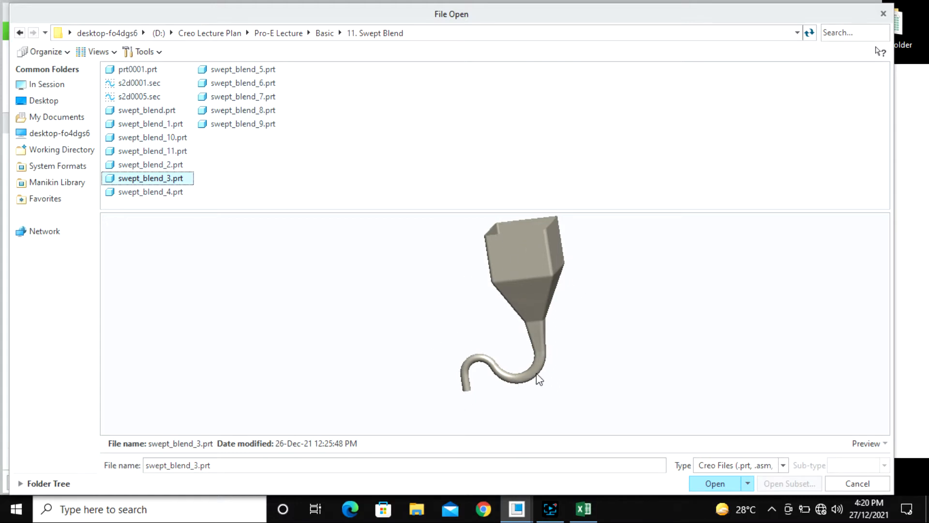
pyautogui.scroll(3, 460, 391)
pyautogui.moveTo(454, 388); pyautogui.dragTo(431, 359, button='middle')
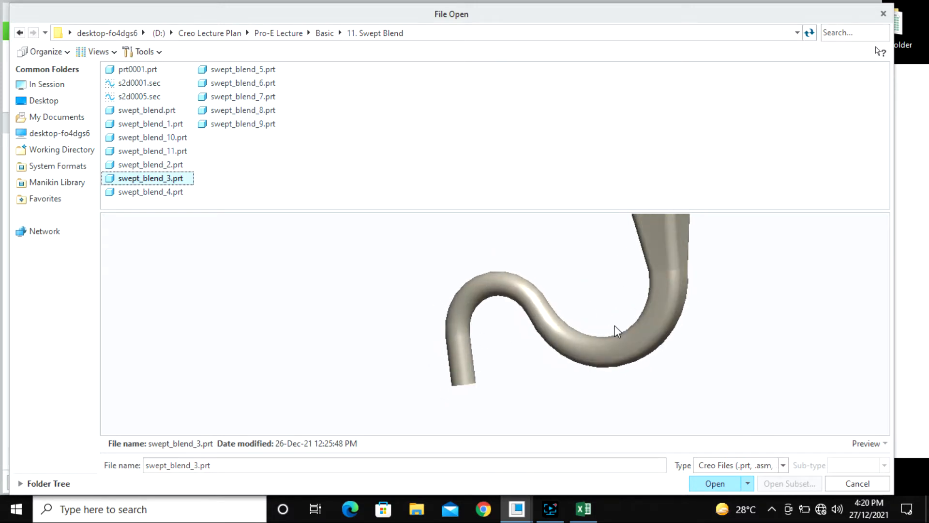
pyautogui.moveTo(616, 326); pyautogui.dragTo(626, 286, button='middle')
pyautogui.scroll(3, 640, 331)
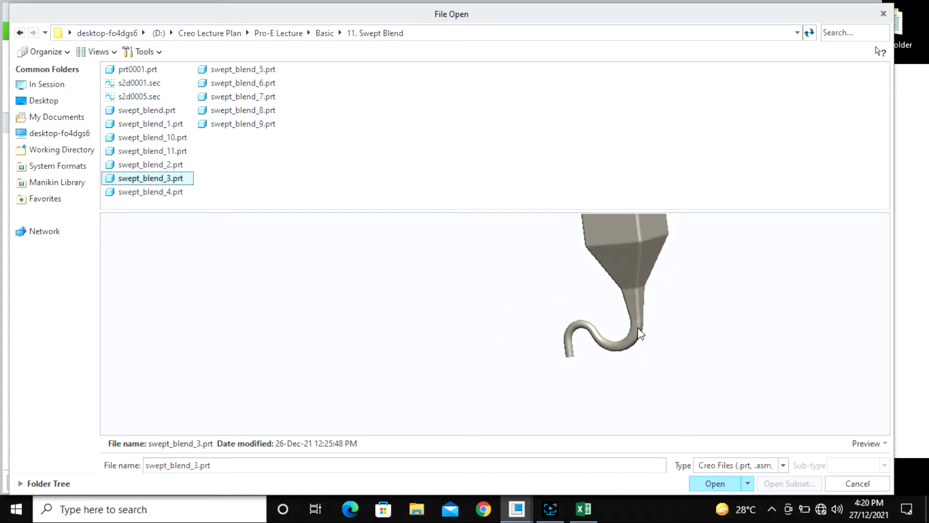
pyautogui.moveTo(640, 331)
pyautogui.mouseDown(button='middle')
pyautogui.moveTo(661, 333)
pyautogui.moveTo(643, 284)
pyautogui.moveTo(622, 287)
pyautogui.mouseUp(button='middle')
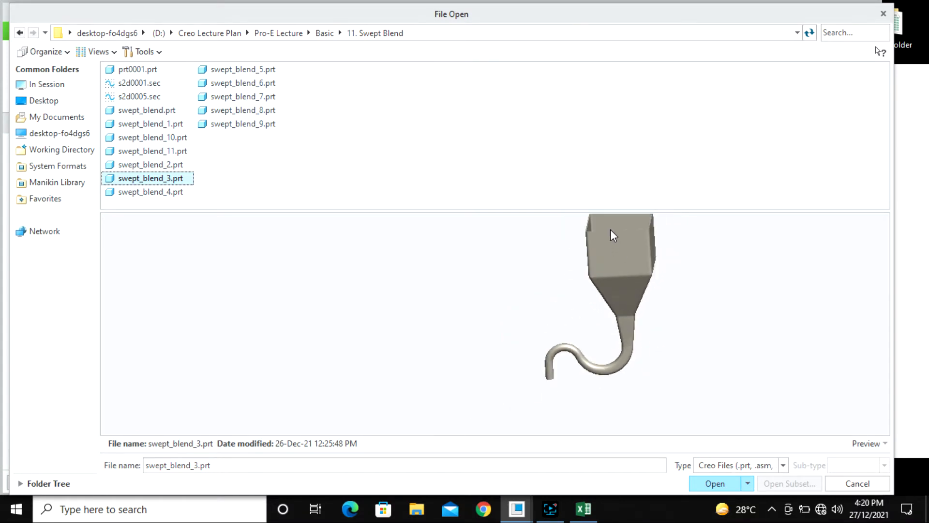
# - Preview swept_blend_4.prt and swept_blend_5.prt, examining how each solid blends between its end sections
pyautogui.click(158, 192)
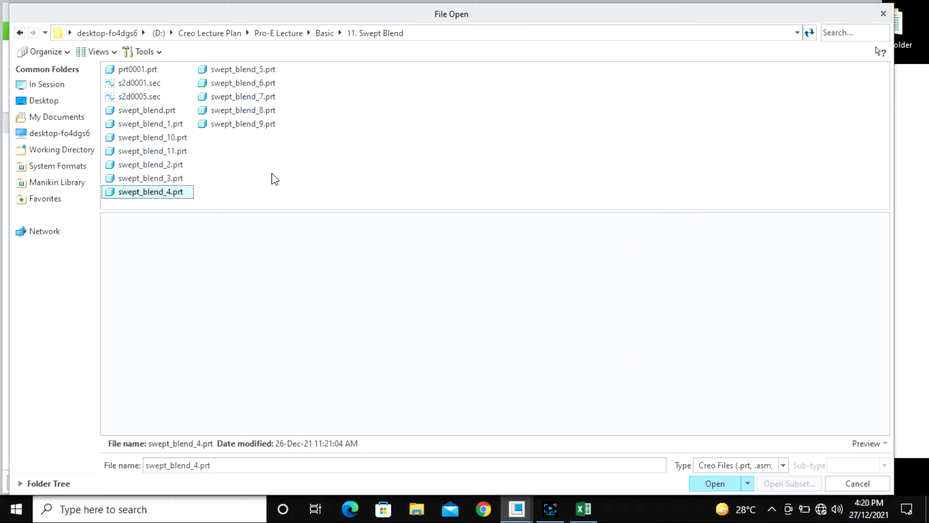
pyautogui.moveTo(533, 254)
pyautogui.mouseDown(button='middle')
pyautogui.moveTo(550, 211)
pyautogui.moveTo(515, 271)
pyautogui.moveTo(510, 257)
pyautogui.moveTo(521, 285)
pyautogui.mouseUp(button='middle')
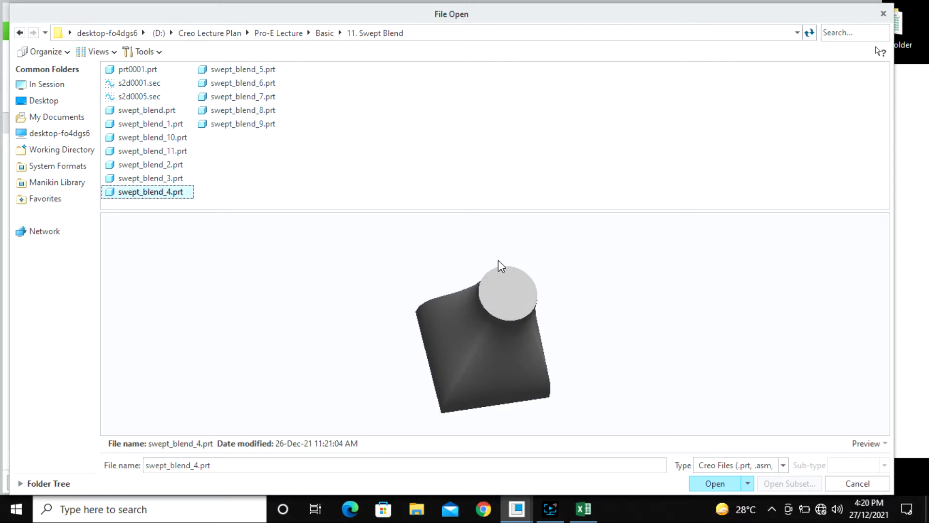
pyautogui.click(243, 69)
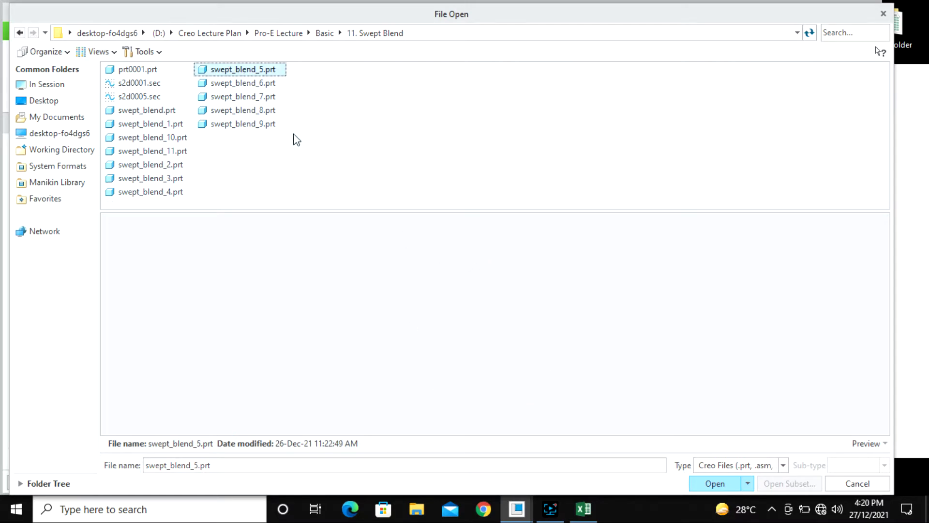
pyautogui.moveTo(492, 332)
pyautogui.mouseDown(button='middle')
pyautogui.moveTo(511, 281)
pyautogui.moveTo(547, 273)
pyautogui.moveTo(483, 251)
pyautogui.moveTo(440, 265)
pyautogui.moveTo(447, 283)
pyautogui.mouseUp(button='middle')
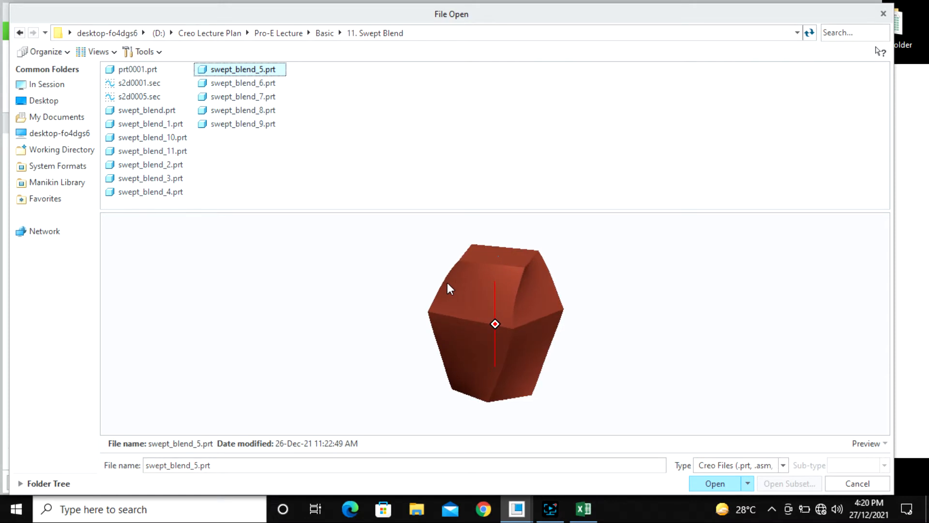
# - Preview swept_blend_6.prt and swept_blend_7.prt, examining the faceted blue solid and the green-sided bottle's neck, sides and base
pyautogui.click(256, 86)
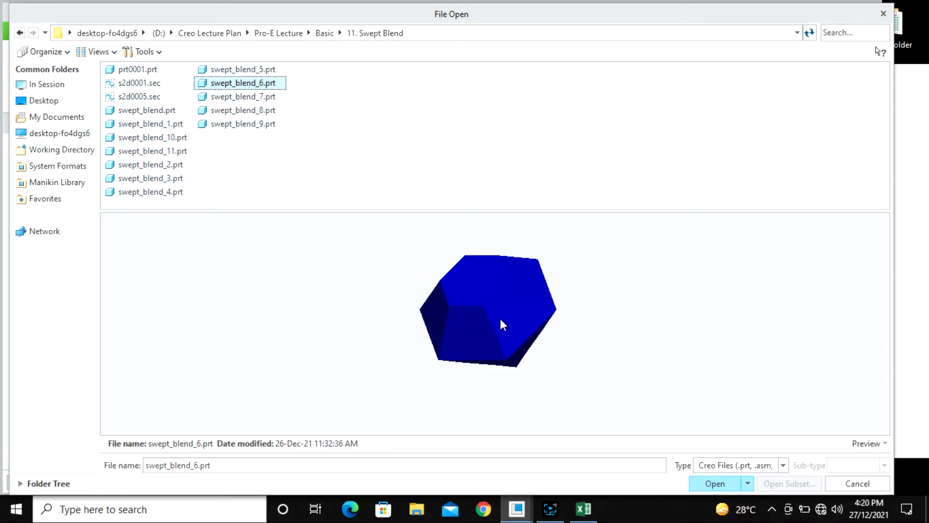
pyautogui.moveTo(503, 324)
pyautogui.mouseDown(button='middle')
pyautogui.moveTo(498, 286)
pyautogui.moveTo(506, 285)
pyautogui.mouseUp(button='middle')
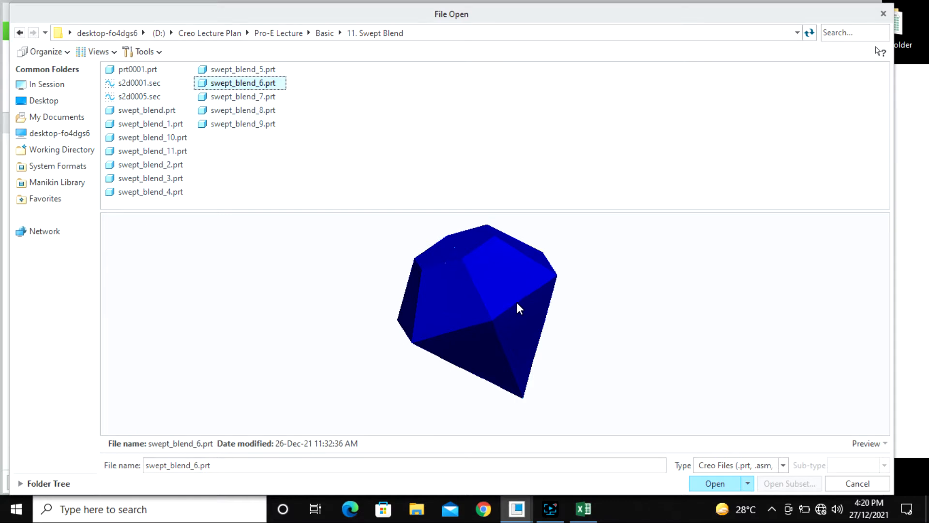
pyautogui.press('Down')
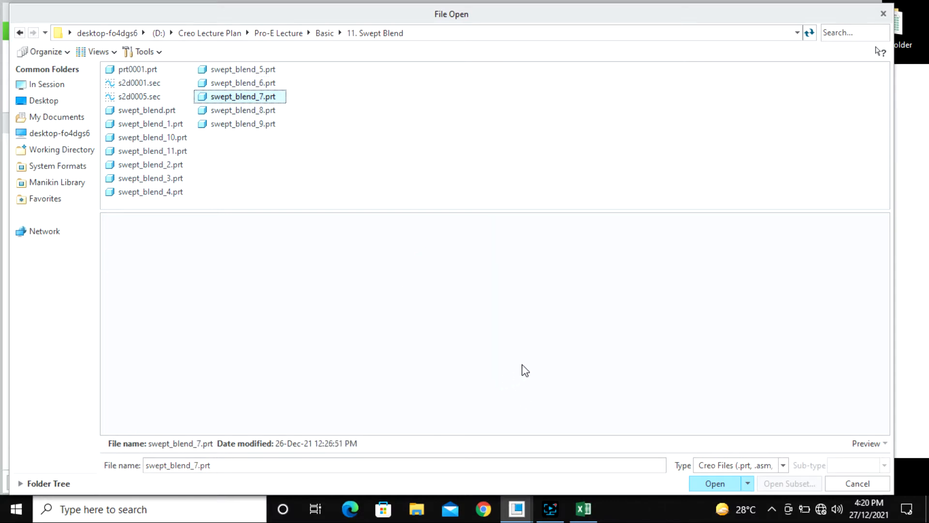
pyautogui.moveTo(526, 367)
pyautogui.mouseDown(button='middle')
pyautogui.moveTo(549, 363)
pyautogui.moveTo(545, 357)
pyautogui.mouseUp(button='middle')
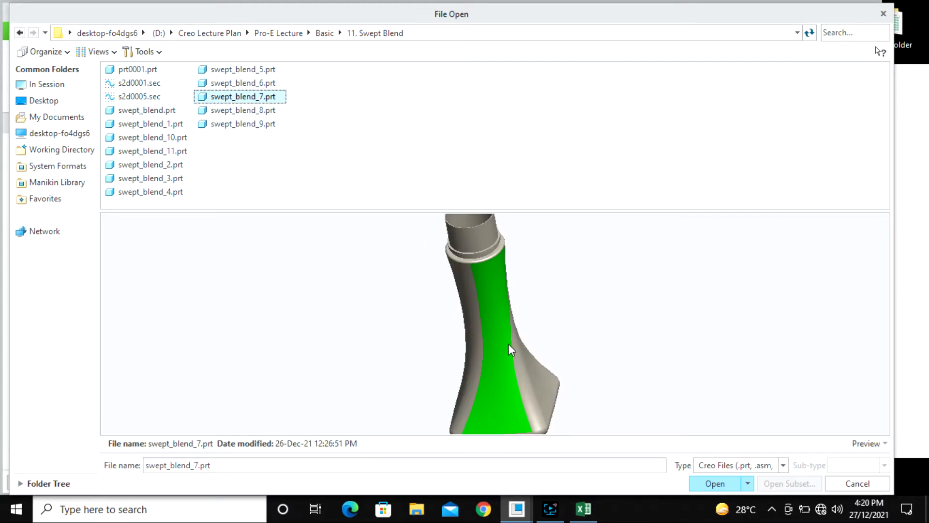
pyautogui.moveTo(475, 338)
pyautogui.mouseDown(button='middle')
pyautogui.moveTo(486, 278)
pyautogui.moveTo(465, 298)
pyautogui.moveTo(404, 313)
pyautogui.mouseUp(button='middle')
pyautogui.scroll(3, 495, 307)
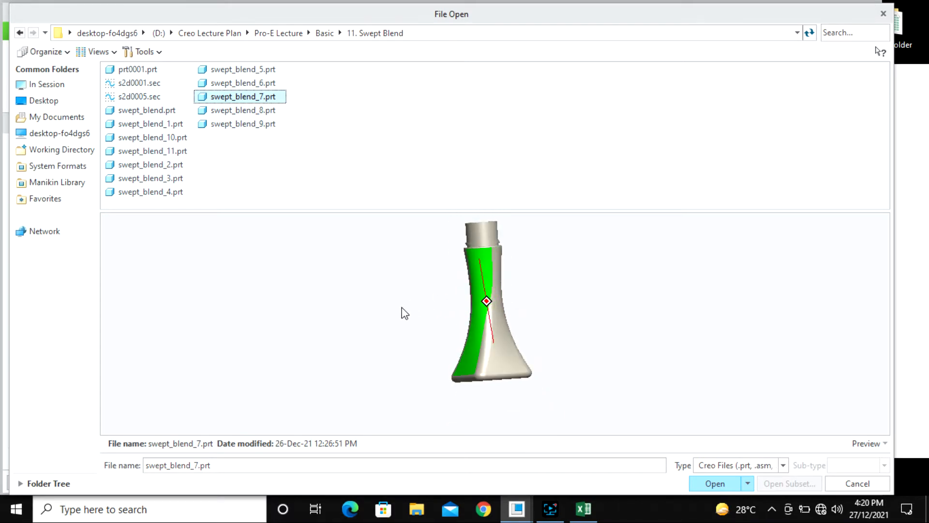
pyautogui.scroll(-2, 477, 333)
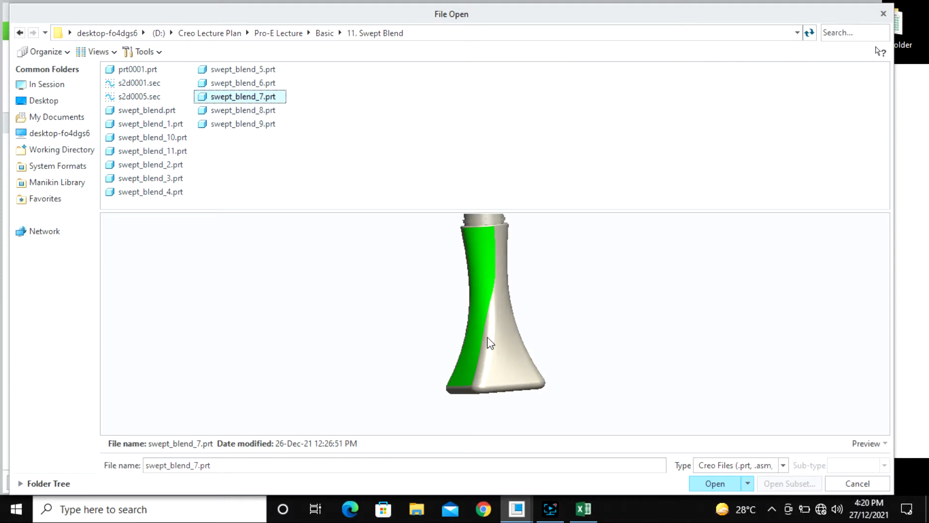
pyautogui.moveTo(498, 289)
pyautogui.mouseDown(button='middle')
pyautogui.moveTo(518, 312)
pyautogui.moveTo(538, 303)
pyautogui.moveTo(579, 319)
pyautogui.moveTo(591, 312)
pyautogui.mouseUp(button='middle')
pyautogui.moveTo(462, 298)
pyautogui.mouseDown(button='middle')
pyautogui.moveTo(501, 292)
pyautogui.moveTo(506, 300)
pyautogui.mouseUp(button='middle')
pyautogui.scroll(-2, 474, 354)
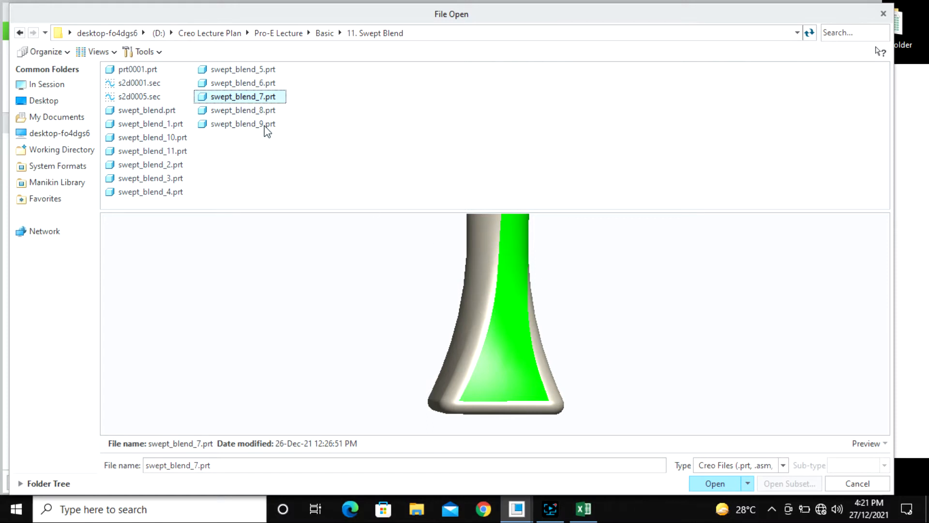
# - Preview swept_blend_8.prt and swept_blend_9.prt, examining the casing with its outlet duct and the propeller's blades and hub
pyautogui.click(253, 112)
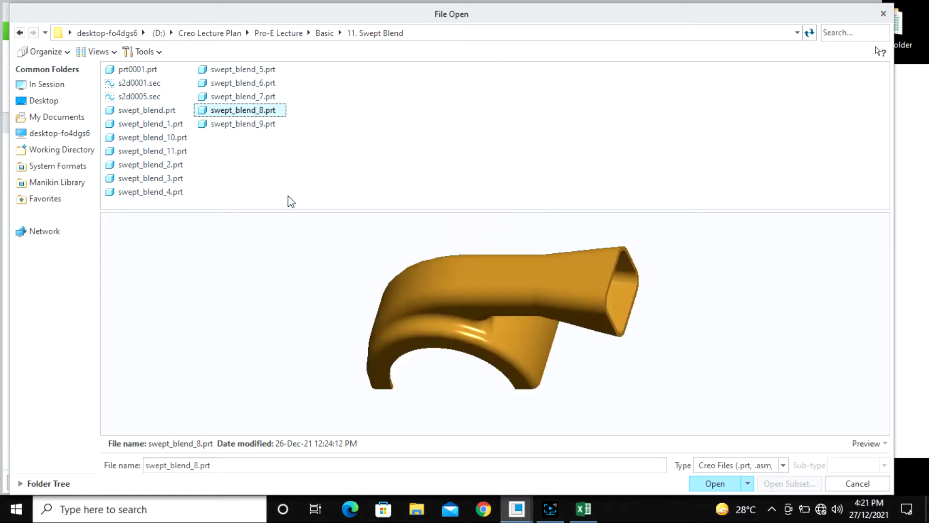
pyautogui.moveTo(590, 313)
pyautogui.mouseDown(button='middle')
pyautogui.moveTo(629, 254)
pyautogui.moveTo(611, 245)
pyautogui.moveTo(637, 252)
pyautogui.mouseUp(button='middle')
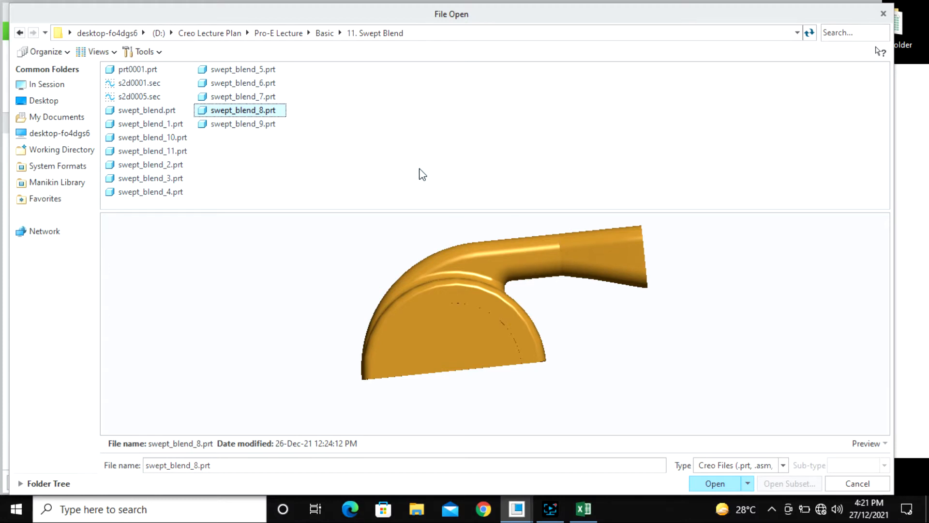
pyautogui.click(255, 124)
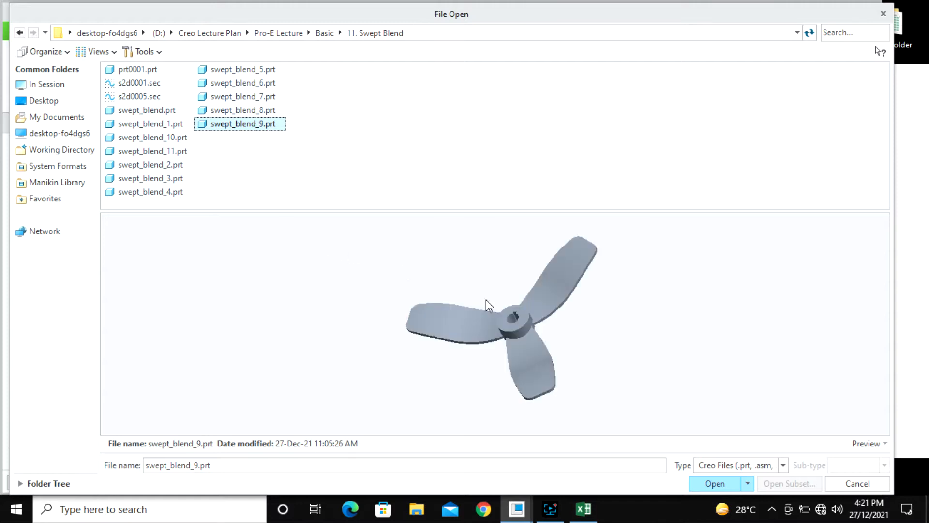
pyautogui.moveTo(476, 327); pyautogui.dragTo(514, 312, button='middle')
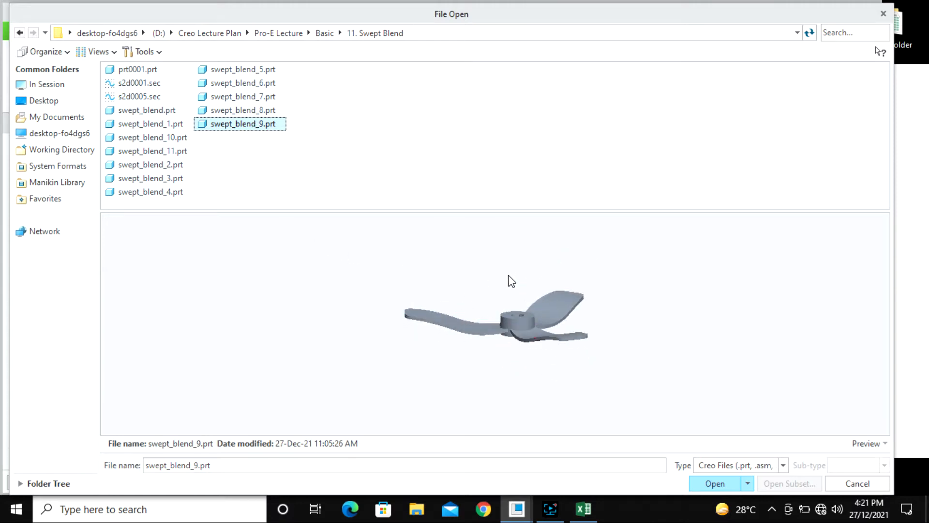
pyautogui.scroll(3, 464, 323)
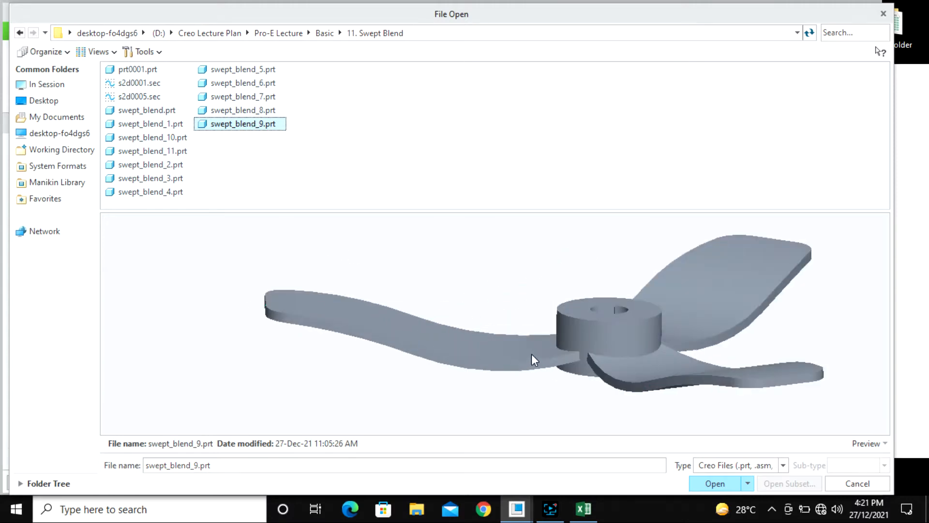
pyautogui.moveTo(532, 355)
pyautogui.mouseDown(button='middle')
pyautogui.moveTo(485, 302)
pyautogui.moveTo(468, 384)
pyautogui.mouseUp(button='middle')
pyautogui.scroll(2, 422, 342)
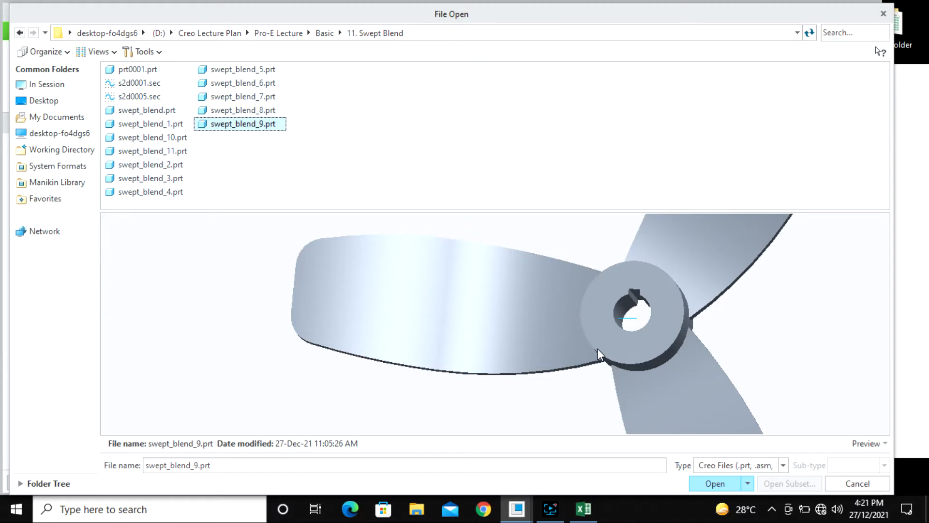
pyautogui.scroll(-1, 570, 312)
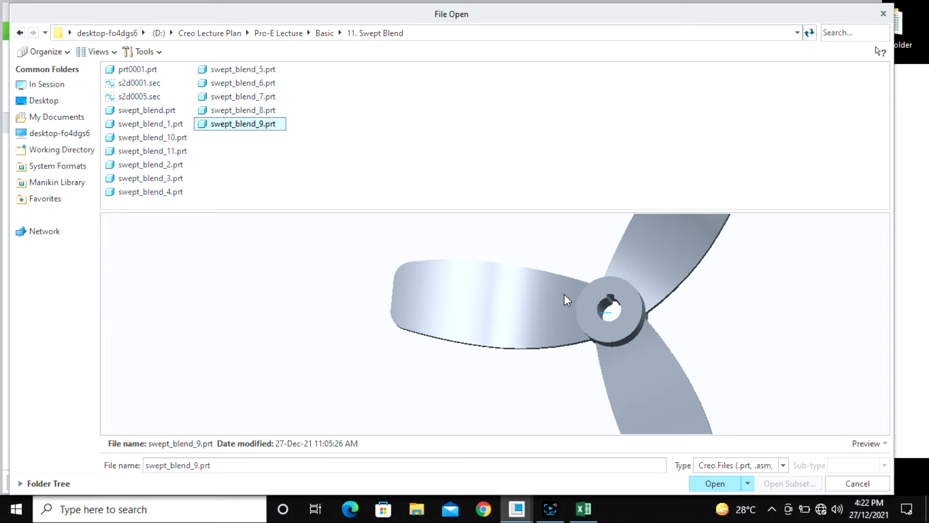
# - Leave the example part previews and create a new solid part, PRT0002, from the solid_part_mmks_new_abs template
pyautogui.click(148, 110)
pyautogui.click(856, 482)
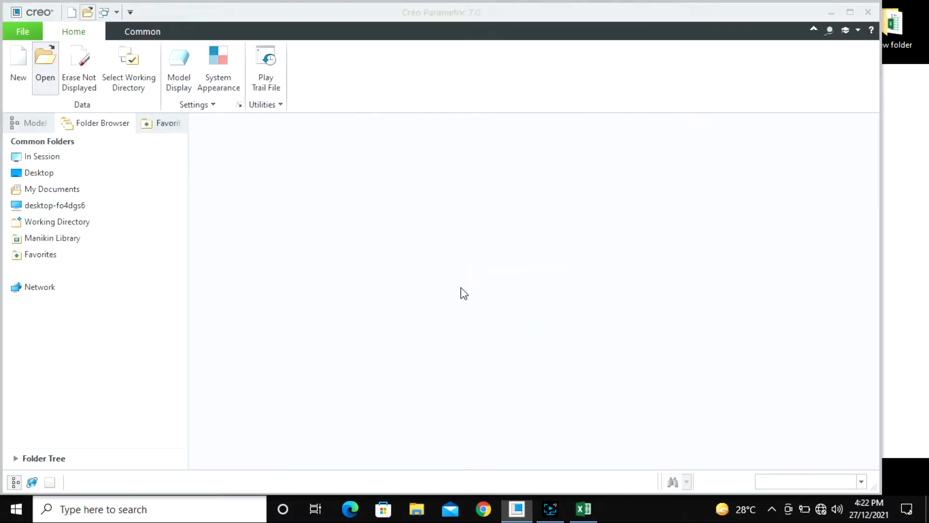
pyautogui.click(18, 73)
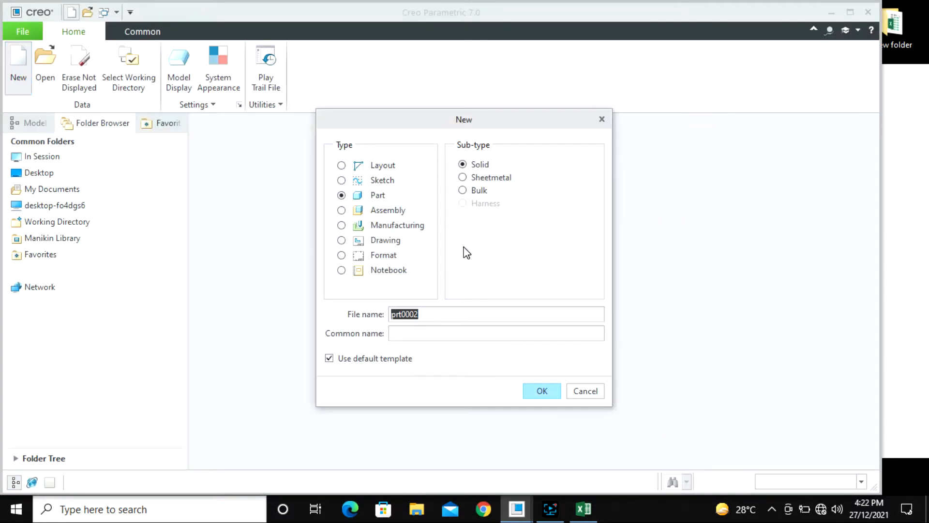
pyautogui.click(373, 358)
pyautogui.click(547, 390)
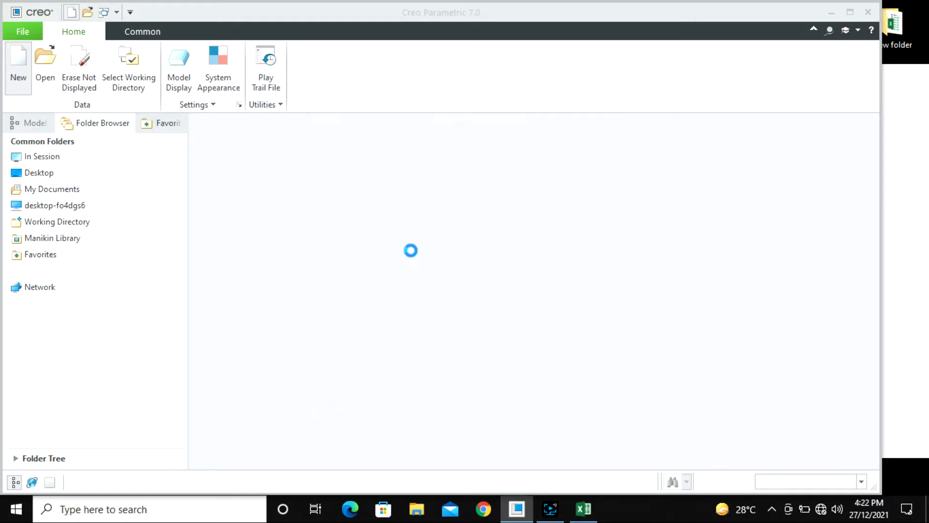
pyautogui.press('Return')
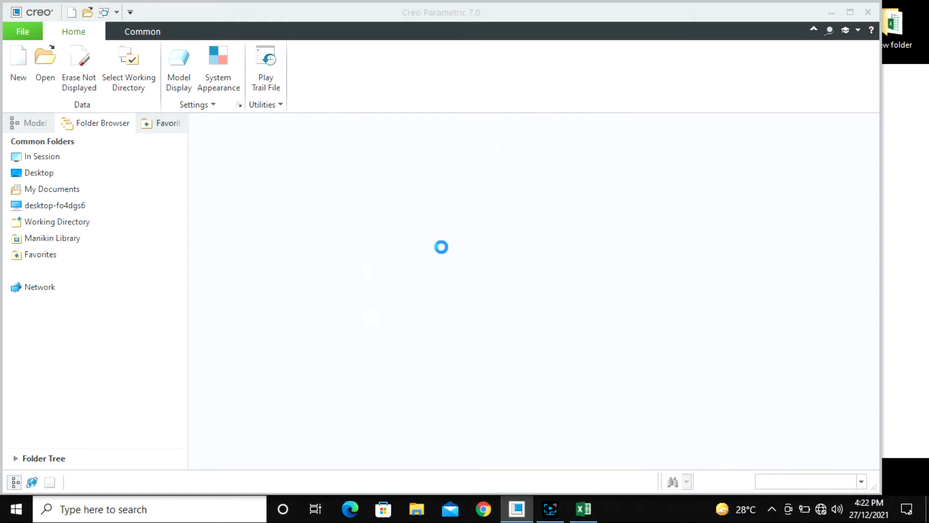
# - Start a sketch on the FRONT plane and draw a line from the origin toward positive X, rising about 4°
pyautogui.click(345, 82)
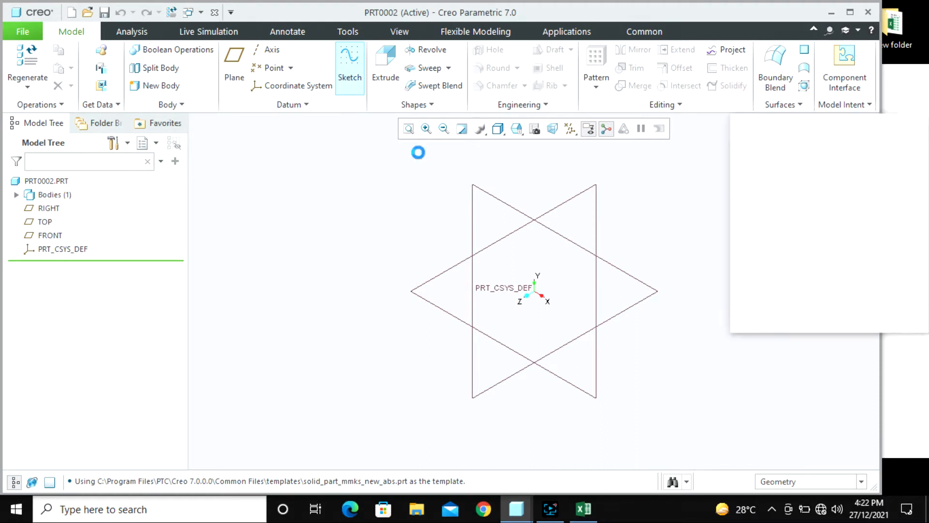
pyautogui.click(480, 187)
pyautogui.middleClick(414, 207)
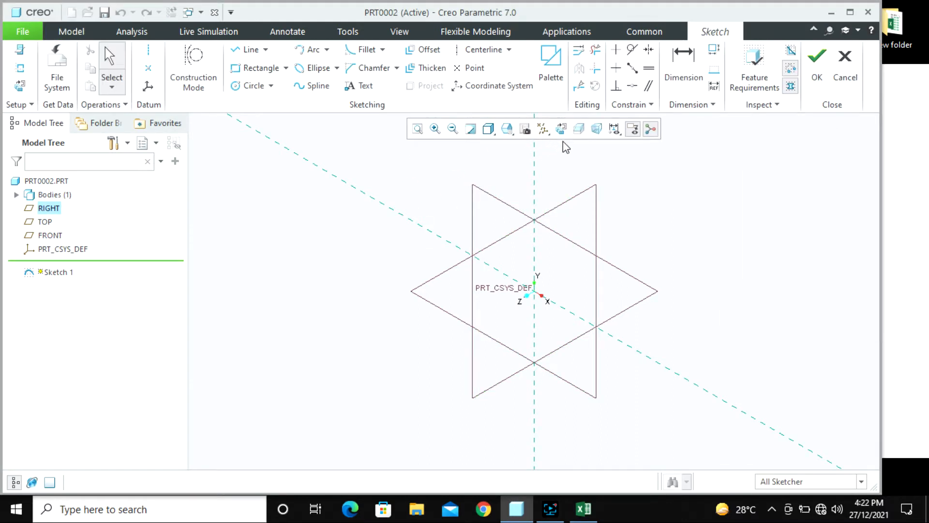
pyautogui.click(248, 49)
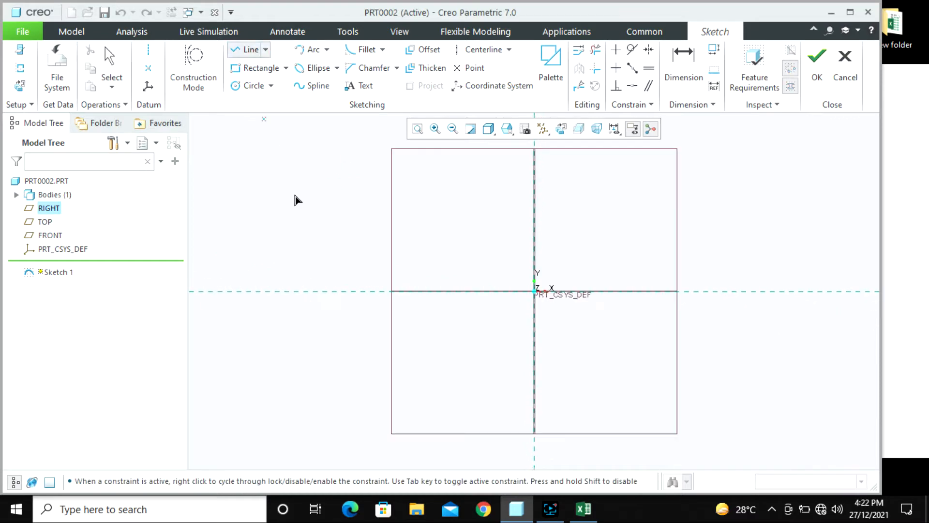
pyautogui.scroll(-2, 438, 272)
pyautogui.scroll(4, 424, 271)
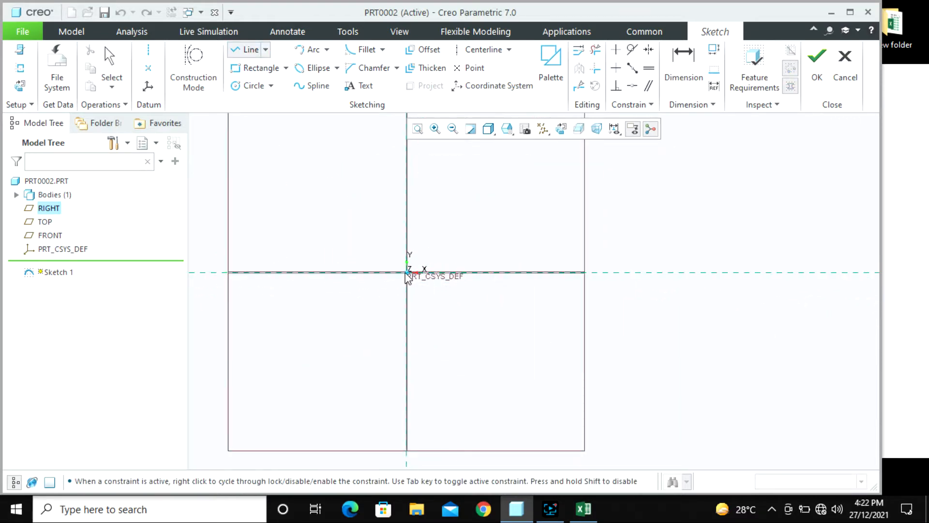
pyautogui.click(407, 272)
pyautogui.click(589, 260)
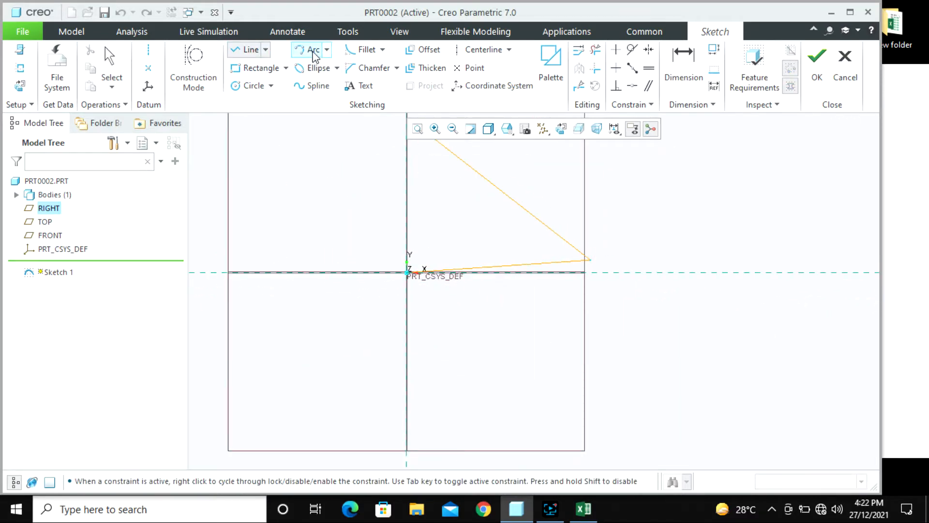
# - Add an upward-curving tangent arc of about 180 mm radius at the line's free end and finish the sketch
pyautogui.click(314, 51)
pyautogui.click(589, 260)
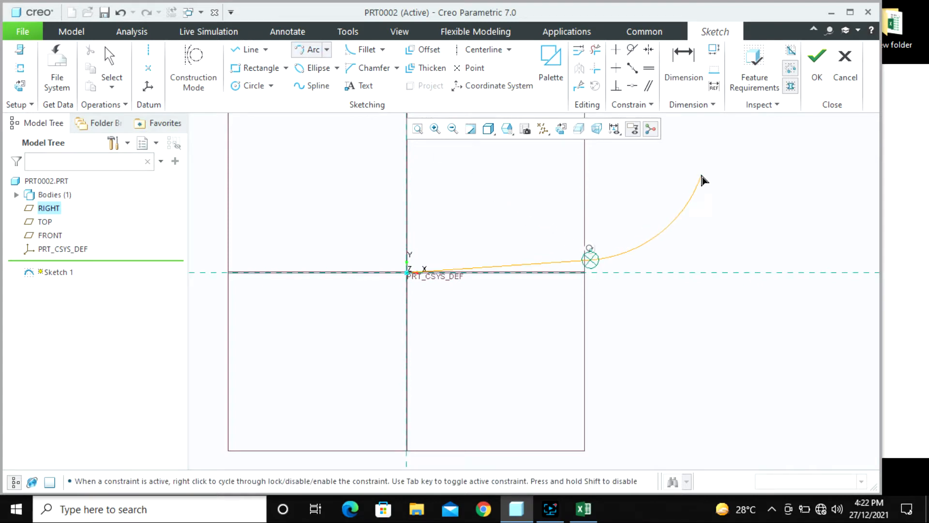
pyautogui.click(702, 176)
pyautogui.middleClick(752, 208)
pyautogui.scroll(1, 751, 211)
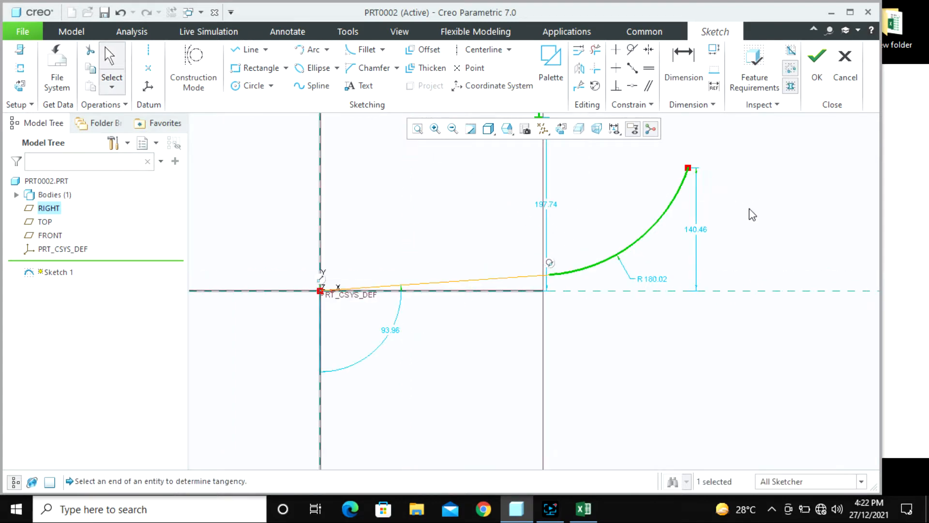
pyautogui.click(751, 214)
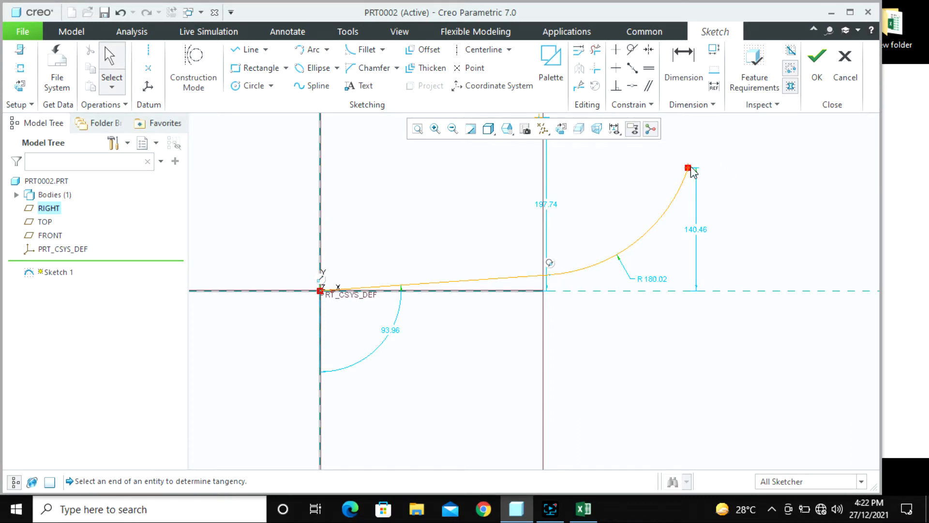
pyautogui.click(816, 68)
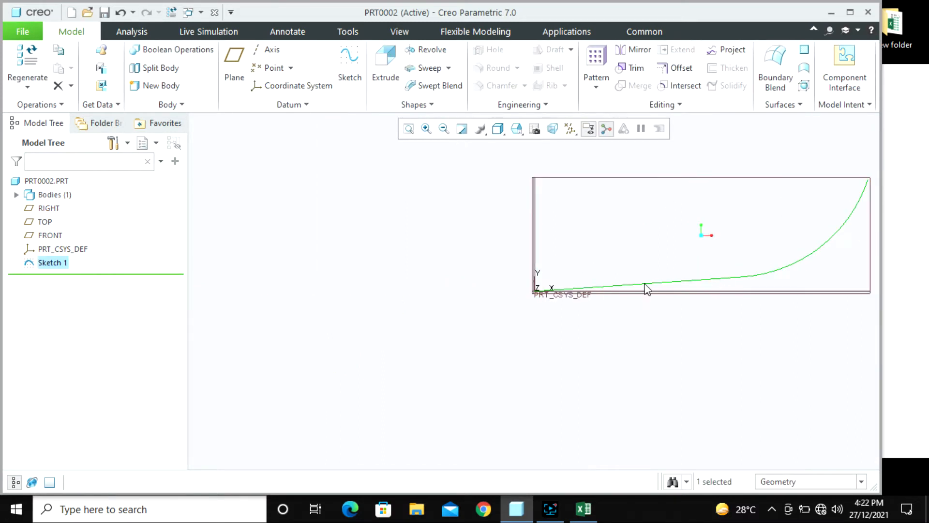
pyautogui.click(493, 299)
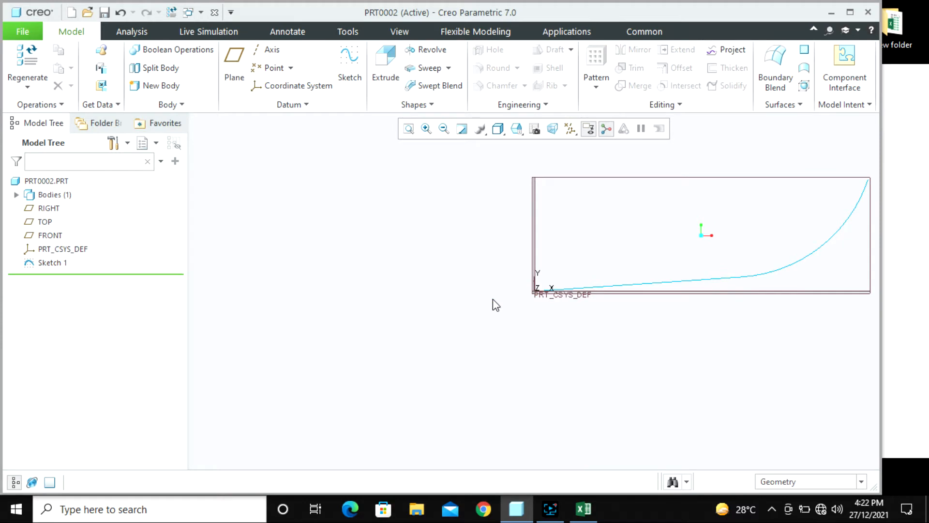
# - Start a solid Swept Blend with the line-and-arc sketch as its origin trajectory, and open its references and section settings
pyautogui.scroll(4, 483, 303)
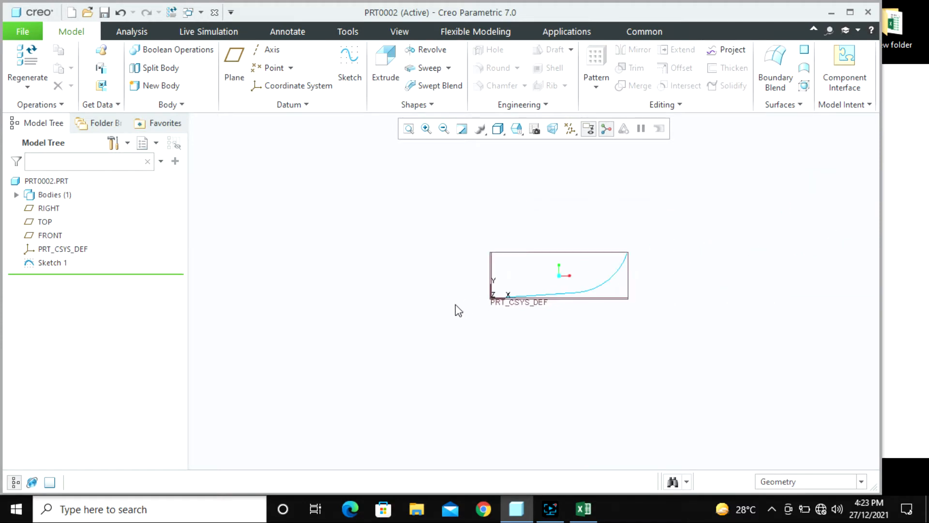
pyautogui.click(431, 88)
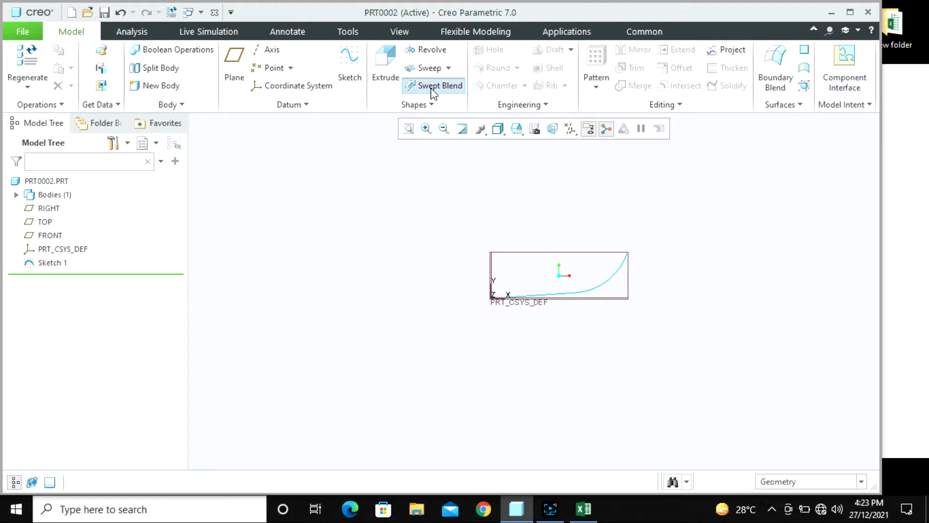
pyautogui.click(597, 285)
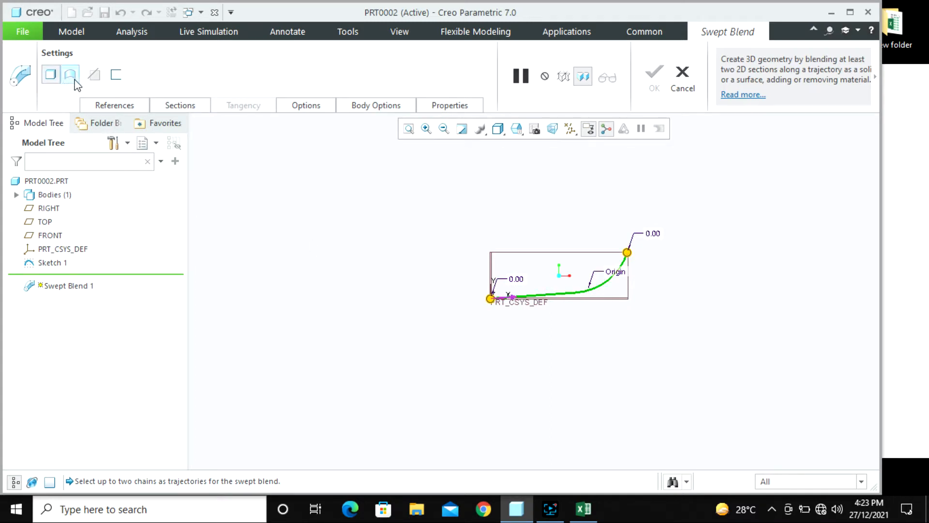
pyautogui.click(113, 105)
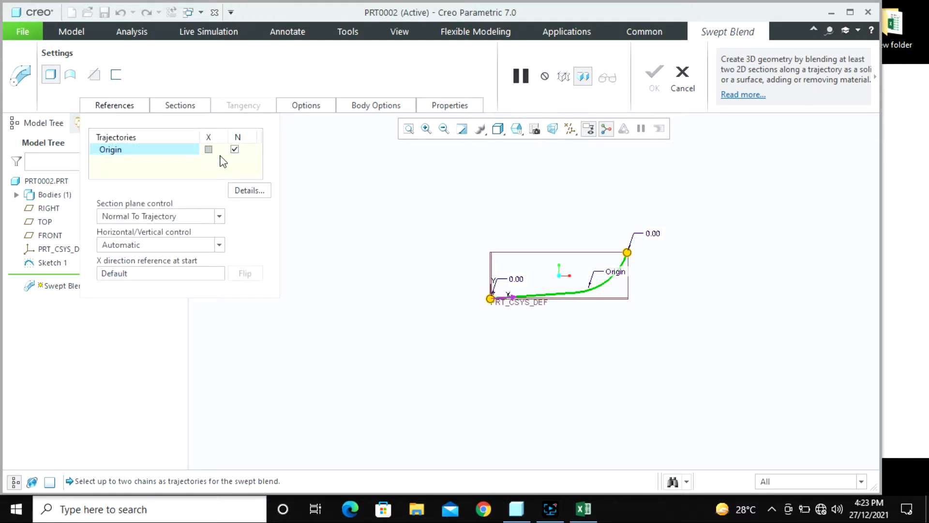
pyautogui.click(189, 105)
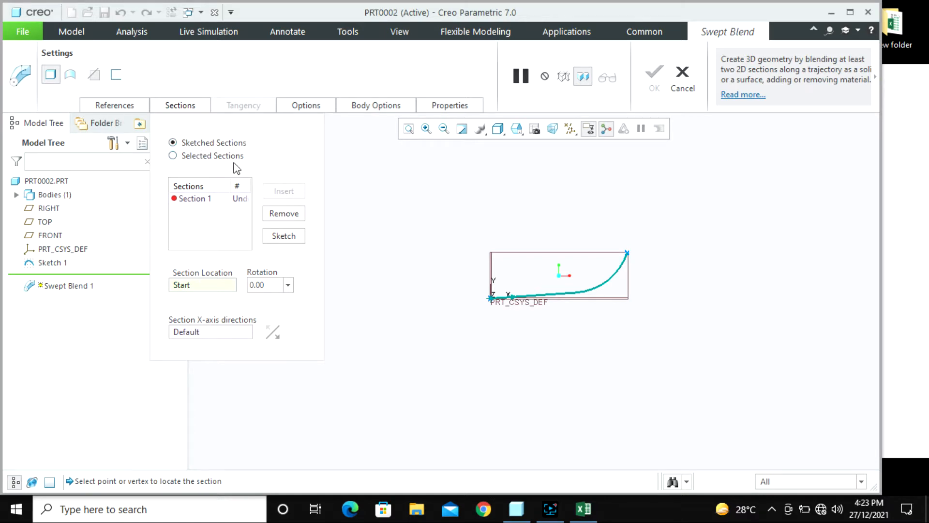
pyautogui.scroll(-4, 512, 298)
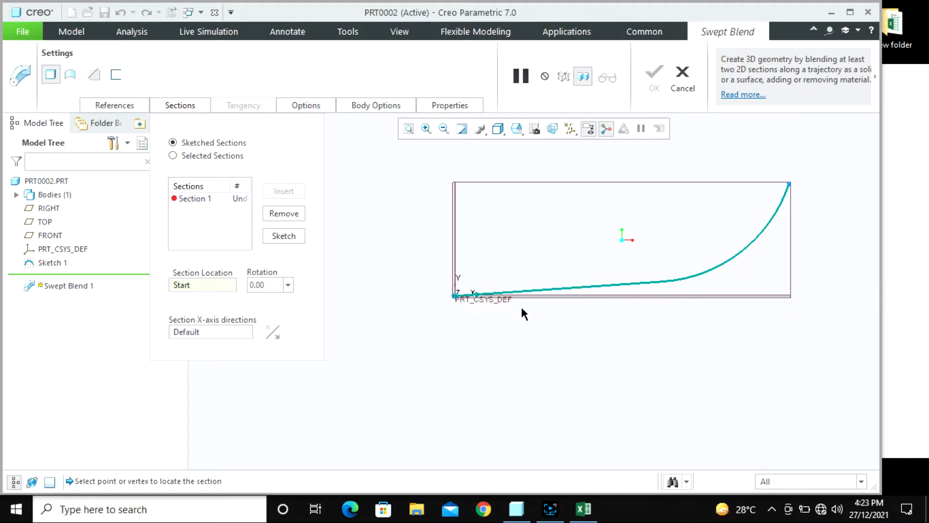
# - Keep the blend on sketched sections and open the Section 1 sketch at the trajectory's start, oriented flat to the screen
pyautogui.click(211, 157)
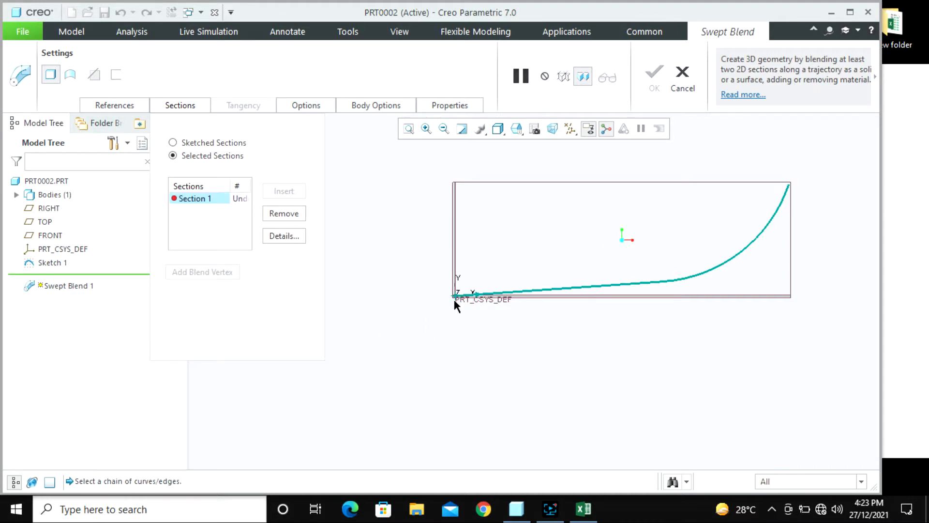
pyautogui.click(208, 142)
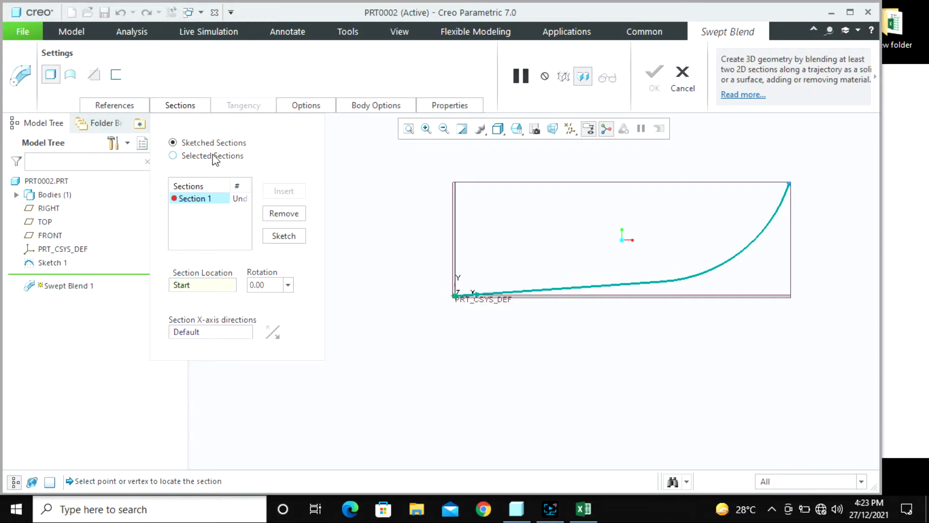
pyautogui.click(201, 197)
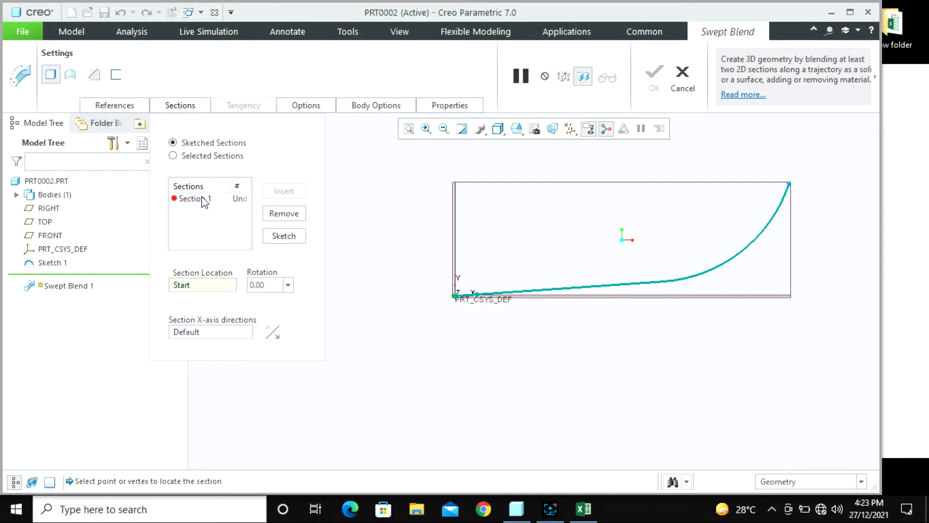
pyautogui.click(202, 197)
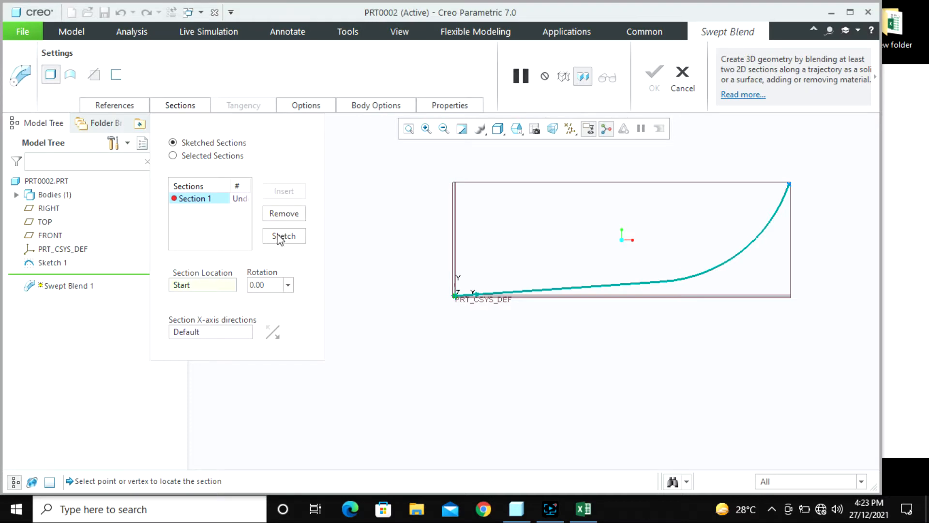
pyautogui.hotkey('ctrl', 'd')
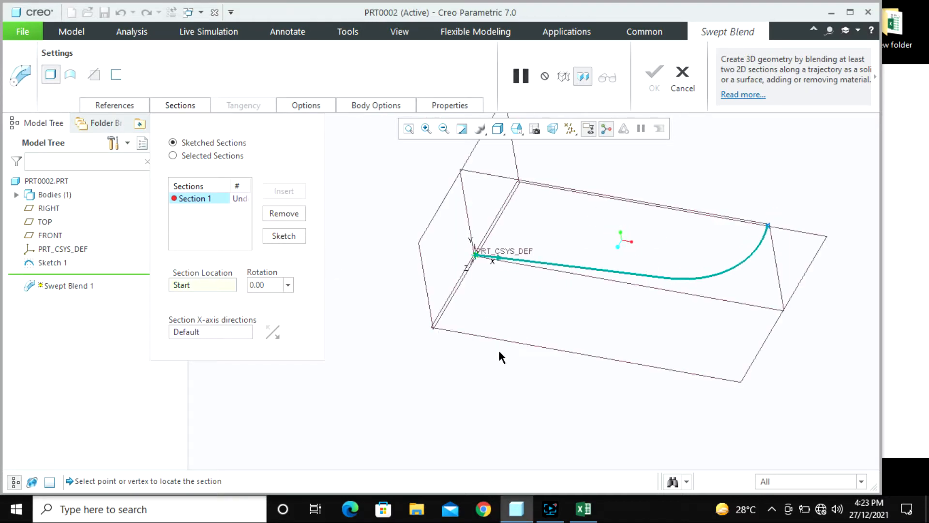
pyautogui.scroll(3, 498, 269)
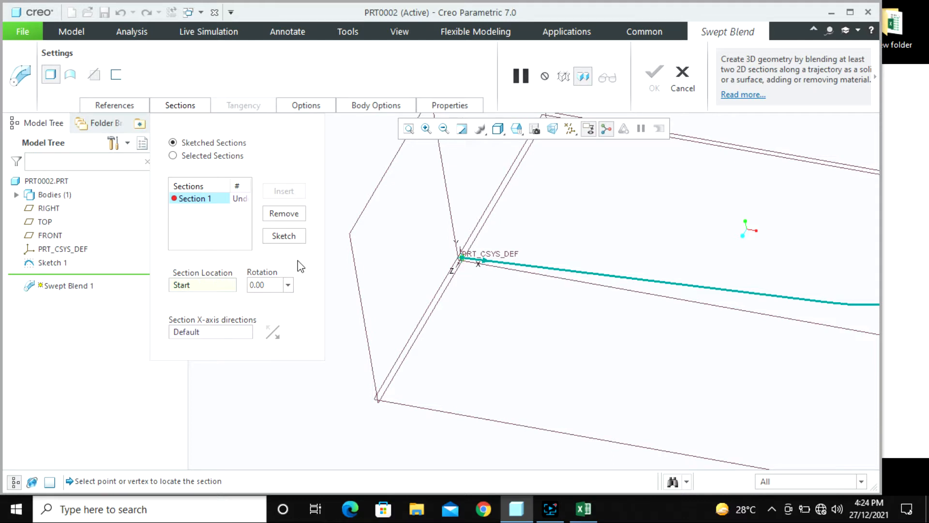
pyautogui.click(291, 235)
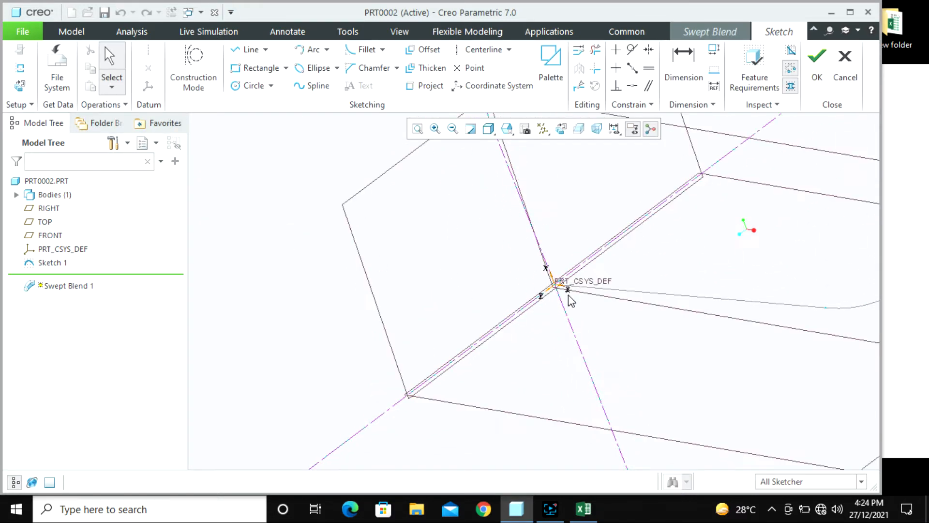
pyautogui.click(19, 86)
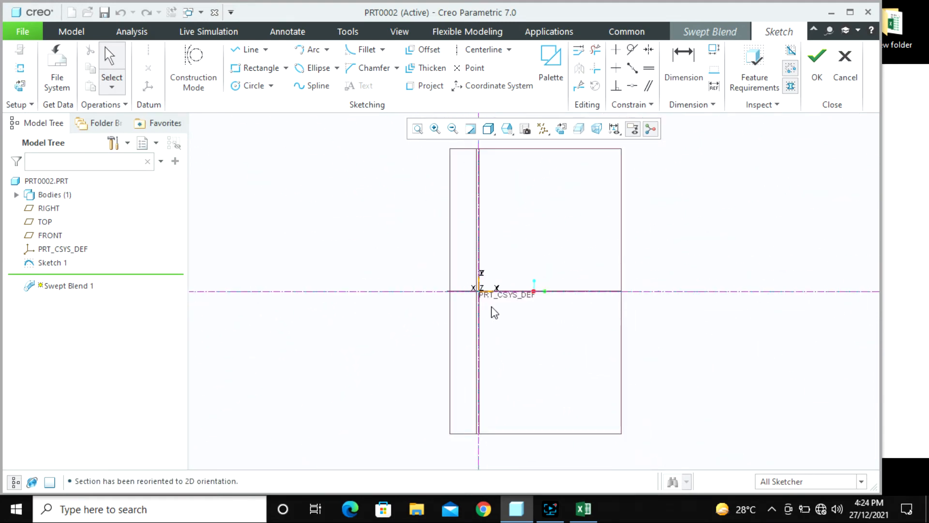
# - Draw a circle centred on the trajectory's start point, set its diameter to 30 mm, and accept it as Section 1
pyautogui.click(235, 87)
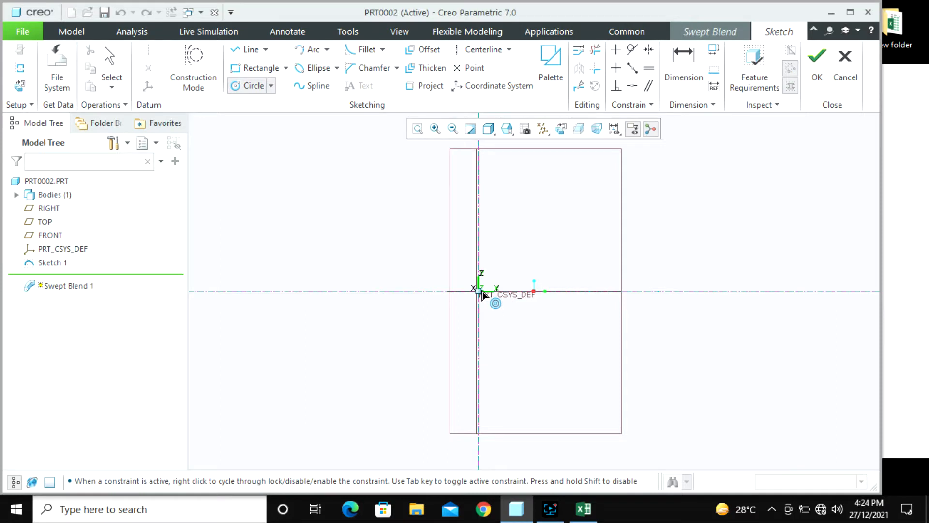
pyautogui.click(489, 300)
pyautogui.middleClick(500, 319)
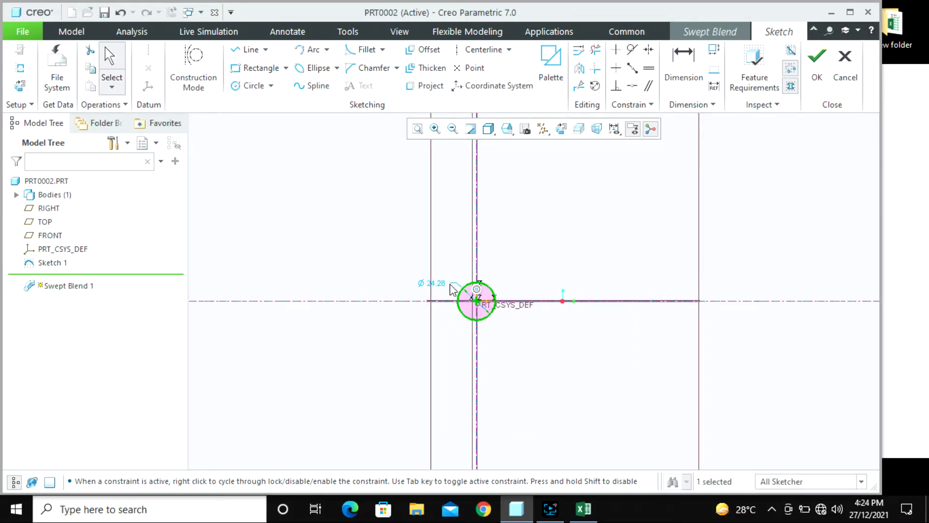
pyautogui.doubleClick(428, 285)
pyautogui.write('30')
pyautogui.press('Return')
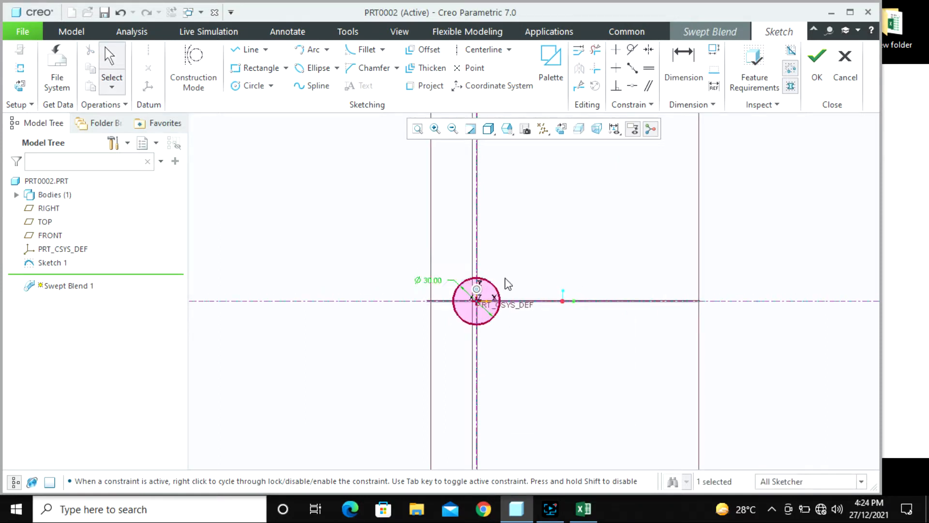
pyautogui.moveTo(514, 276)
pyautogui.mouseDown(button='middle')
pyautogui.moveTo(545, 291)
pyautogui.moveTo(554, 330)
pyautogui.moveTo(454, 367)
pyautogui.moveTo(465, 344)
pyautogui.moveTo(663, 259)
pyautogui.mouseUp(button='middle')
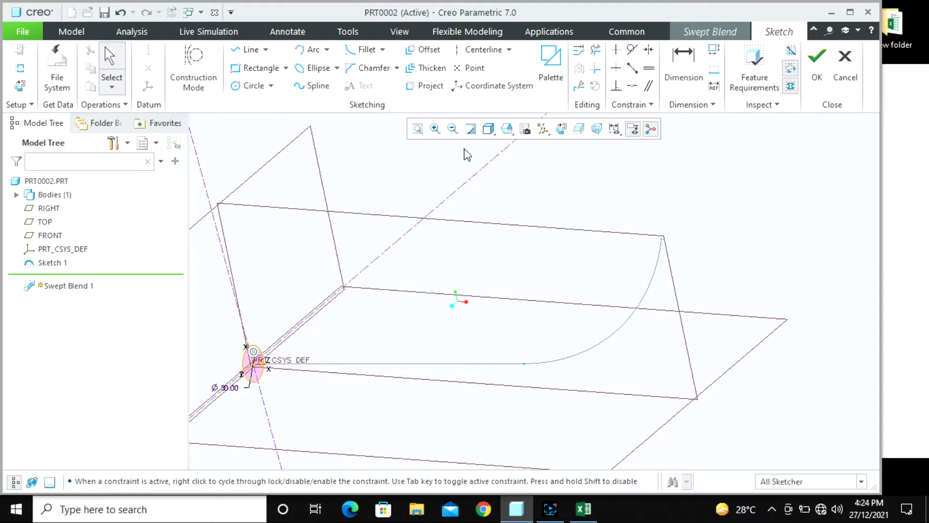
pyautogui.click(816, 72)
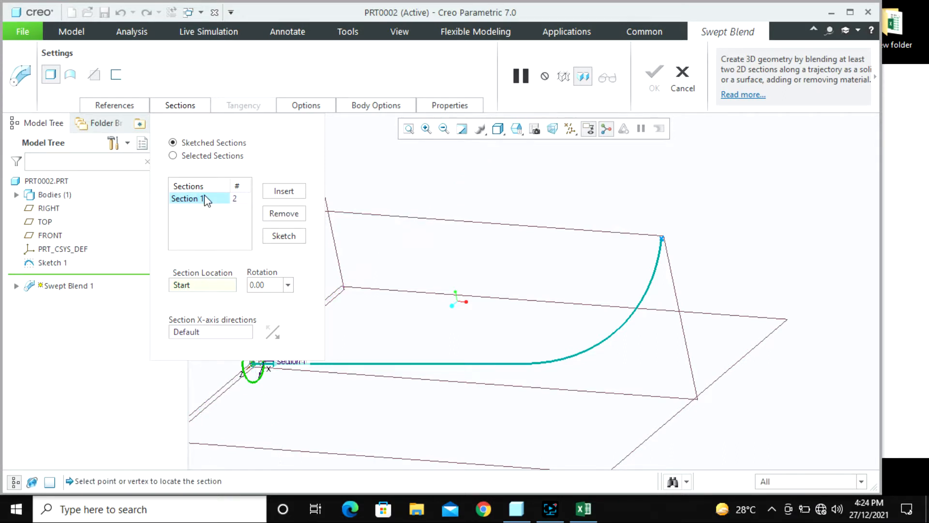
pyautogui.click(280, 236)
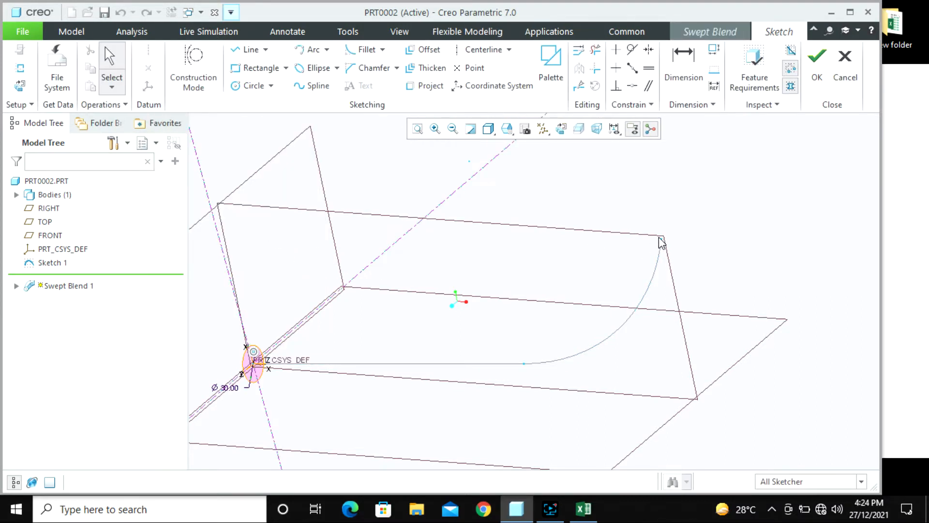
pyautogui.click(808, 83)
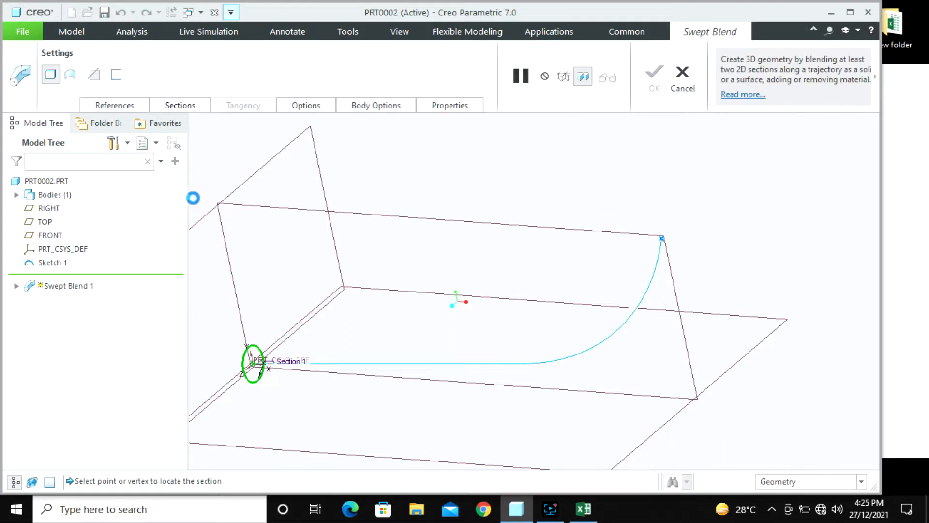
# - Insert Section 2 at the trajectory's end and open its sketch, oriented flat to the screen
pyautogui.click(180, 105)
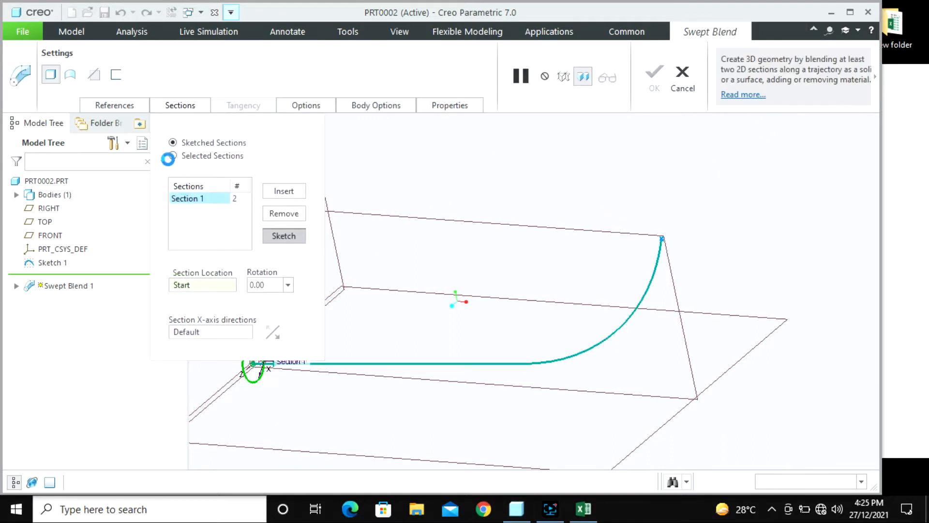
pyautogui.click(288, 194)
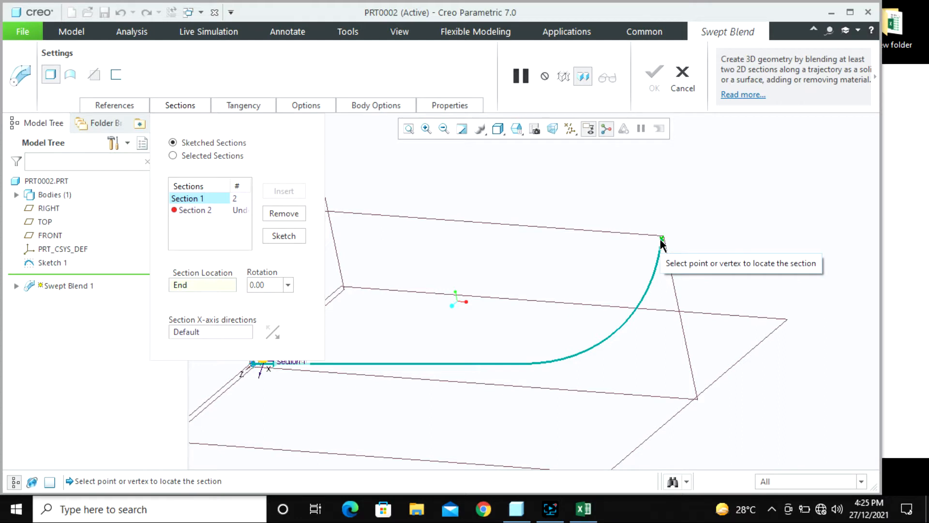
pyautogui.click(215, 210)
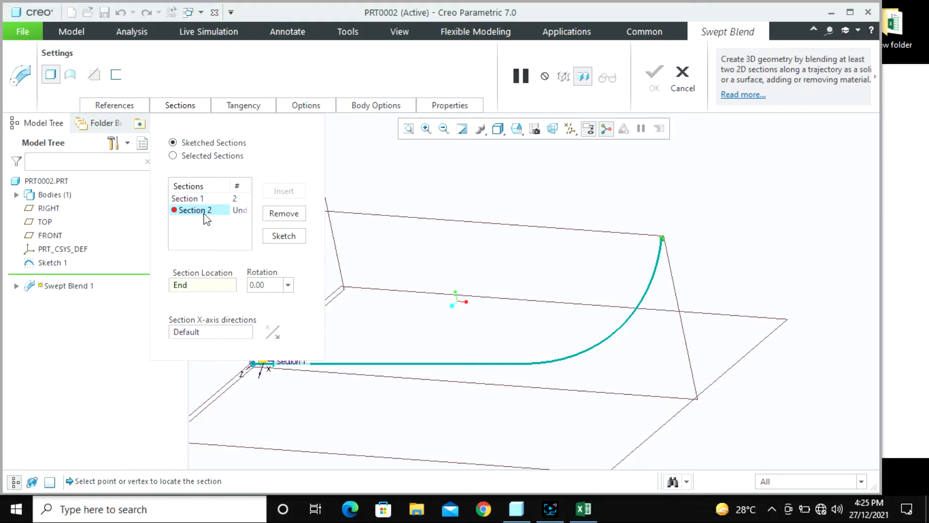
pyautogui.click(285, 237)
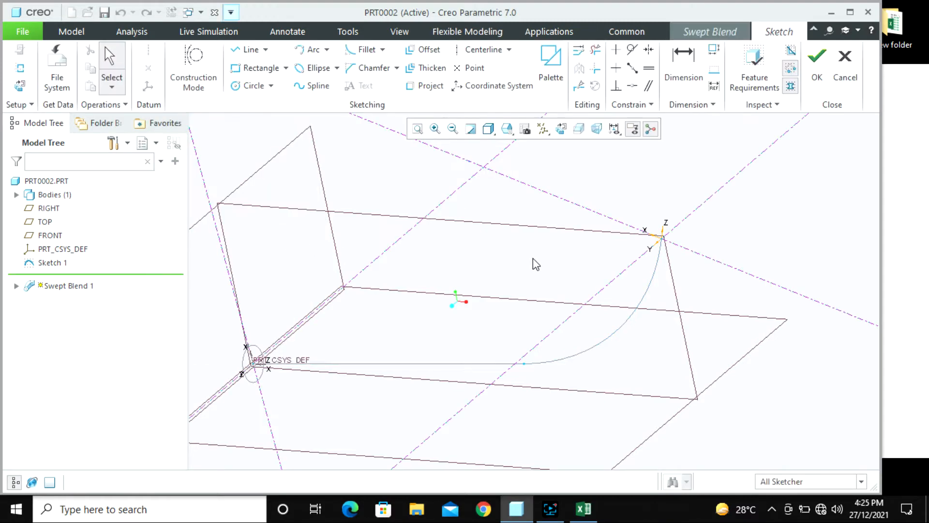
pyautogui.click(25, 88)
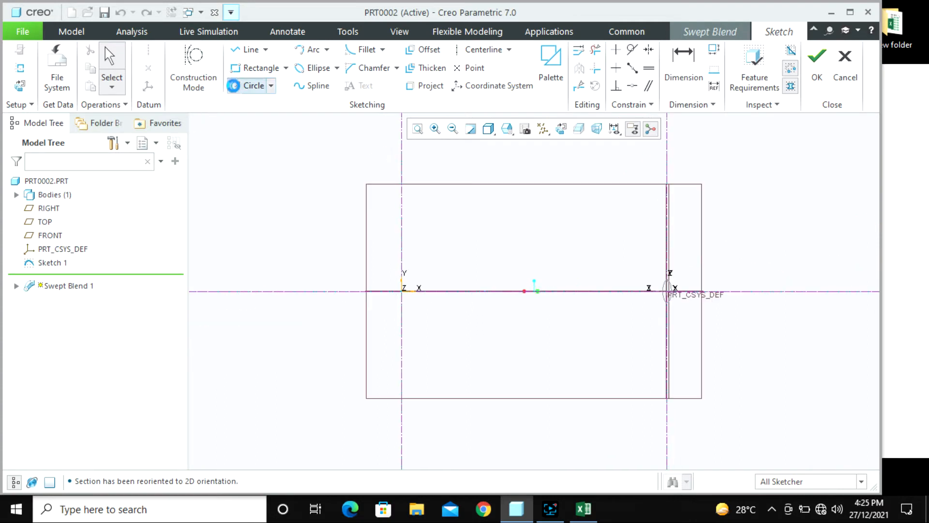
# - Draw a circle centred on the trajectory's end point and set its diameter to 100 mm
pyautogui.click(234, 86)
pyautogui.click(402, 291)
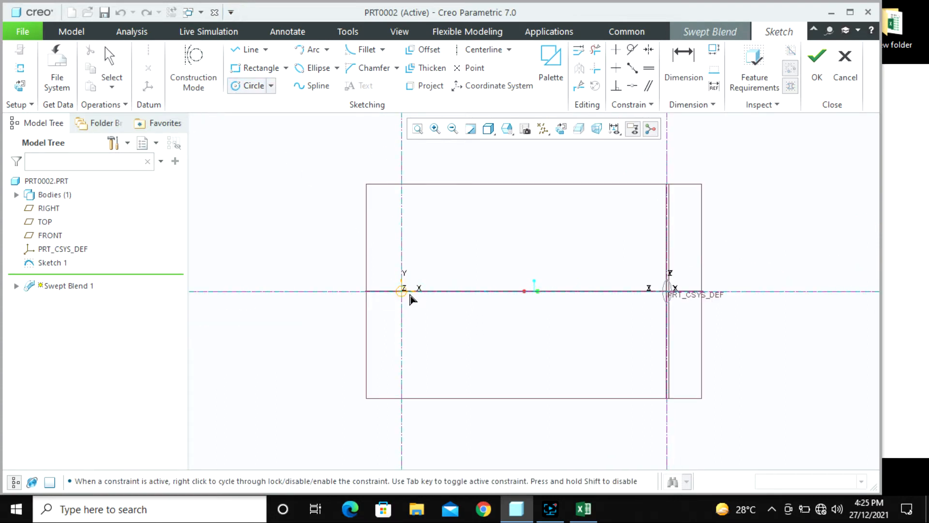
pyautogui.click(446, 331)
pyautogui.middleClick(543, 328)
pyautogui.click(345, 277)
pyautogui.doubleClick(329, 240)
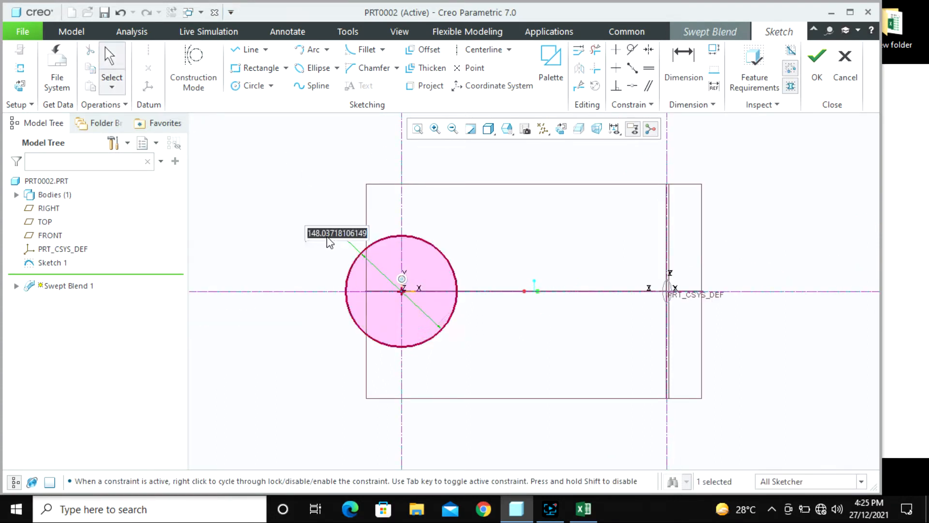
pyautogui.write('100')
pyautogui.press('Return')
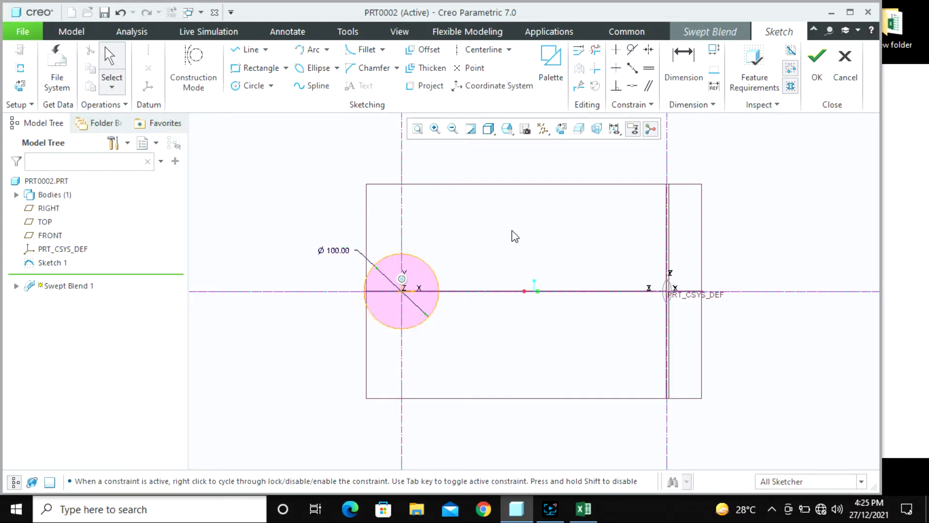
# - Accept the circle as Section 2 and inspect the previewed blend between both sections
pyautogui.moveTo(512, 234); pyautogui.dragTo(511, 230, button='middle')
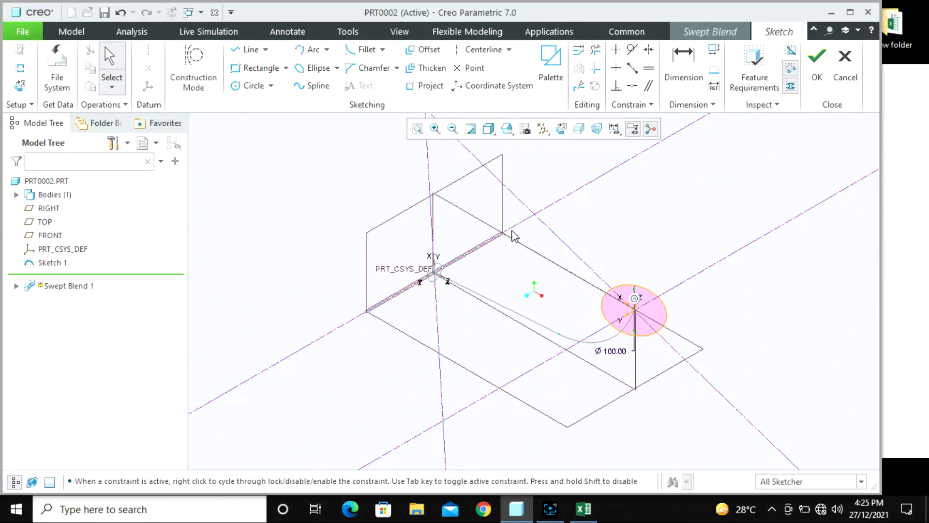
pyautogui.scroll(1, 496, 205)
pyautogui.scroll(-2, 612, 310)
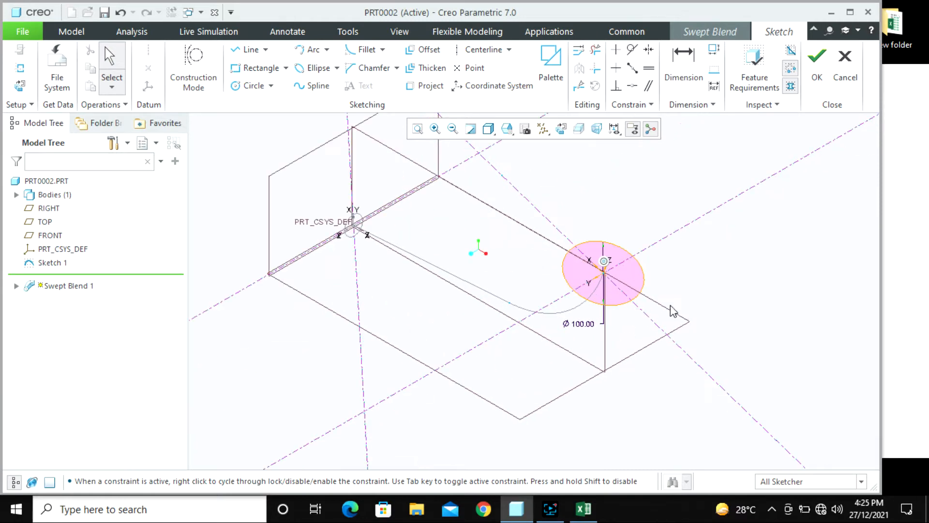
pyautogui.moveTo(682, 278); pyautogui.dragTo(692, 263, button='middle')
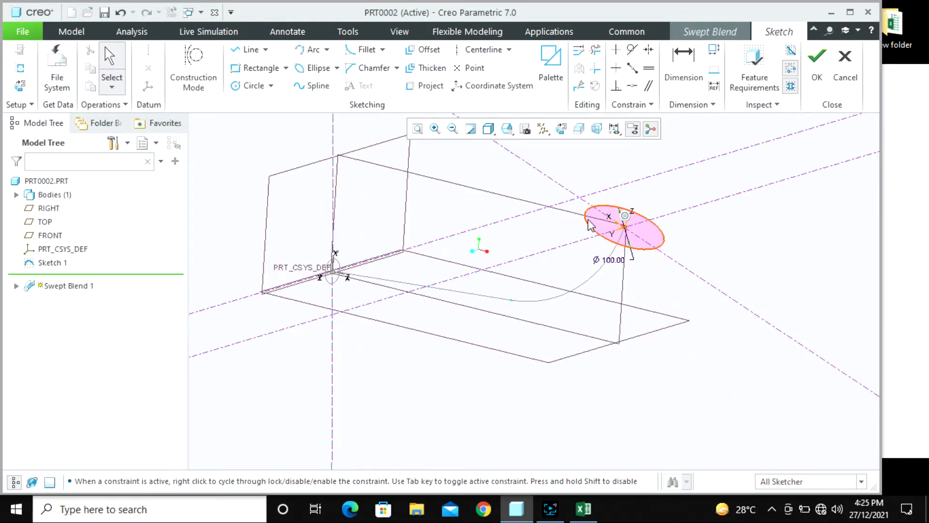
pyautogui.click(817, 61)
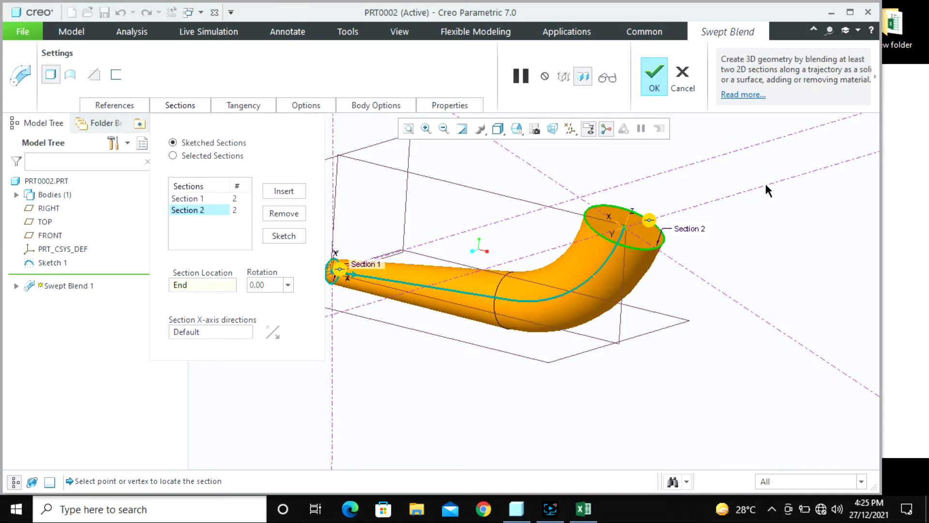
pyautogui.scroll(1, 745, 263)
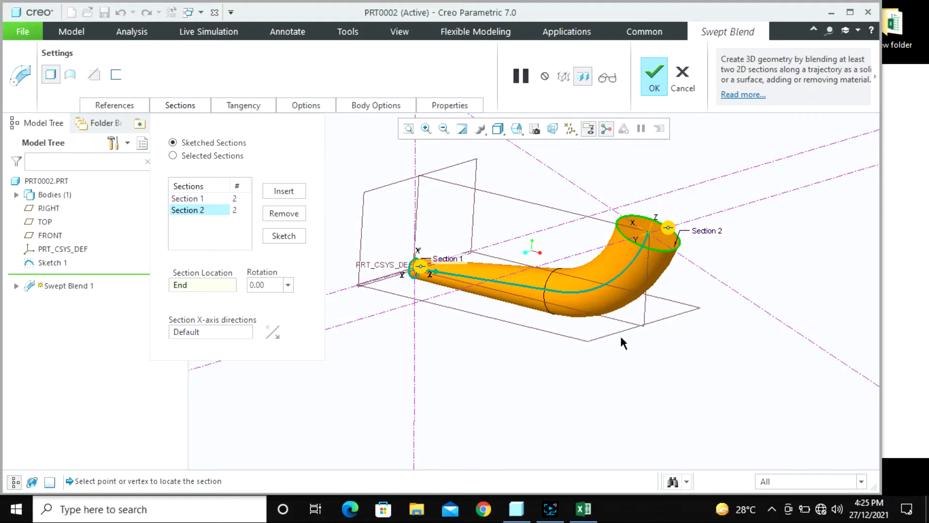
pyautogui.scroll(-4, 622, 342)
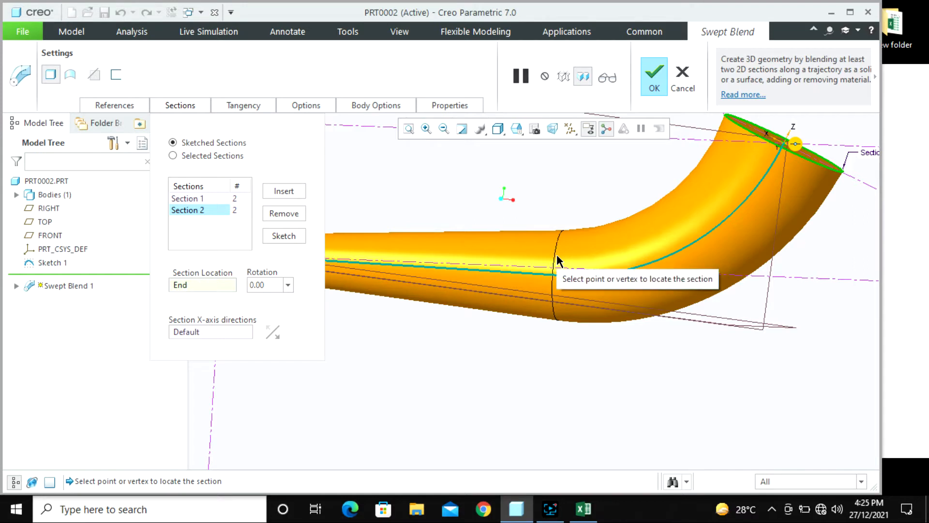
# - Review the blend's tangency conditions and options, trying perimeter control before returning to no blend control
pyautogui.click(247, 108)
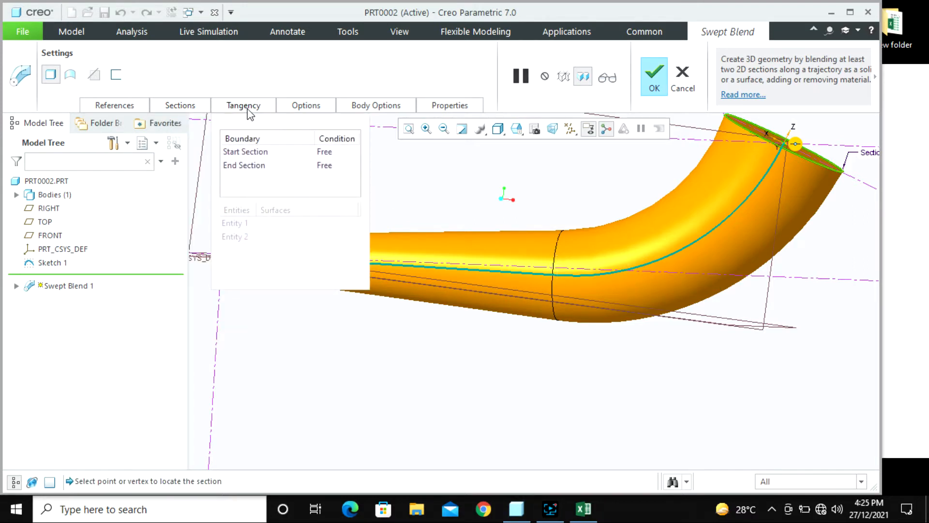
pyautogui.click(304, 107)
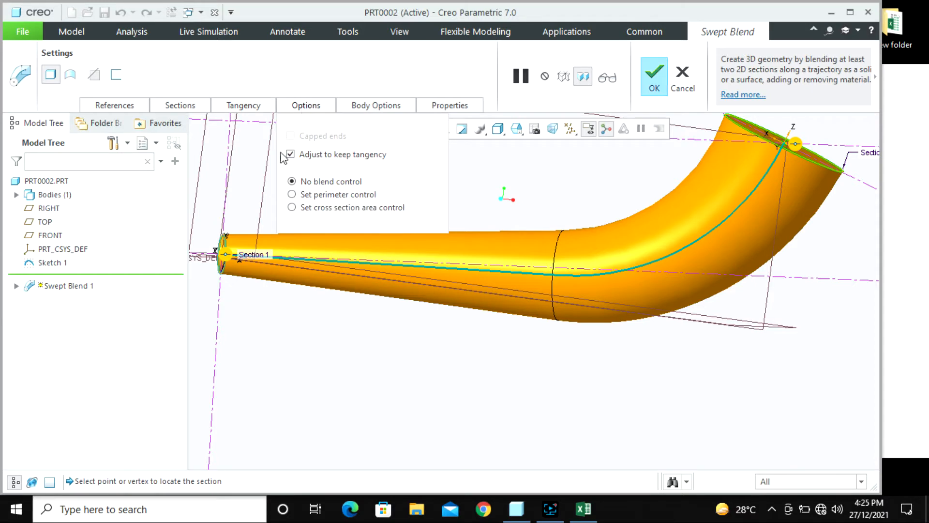
pyautogui.click(322, 195)
pyautogui.click(313, 183)
# - Switch the swept blend from solid to surface and examine both of its ends
pyautogui.click(70, 75)
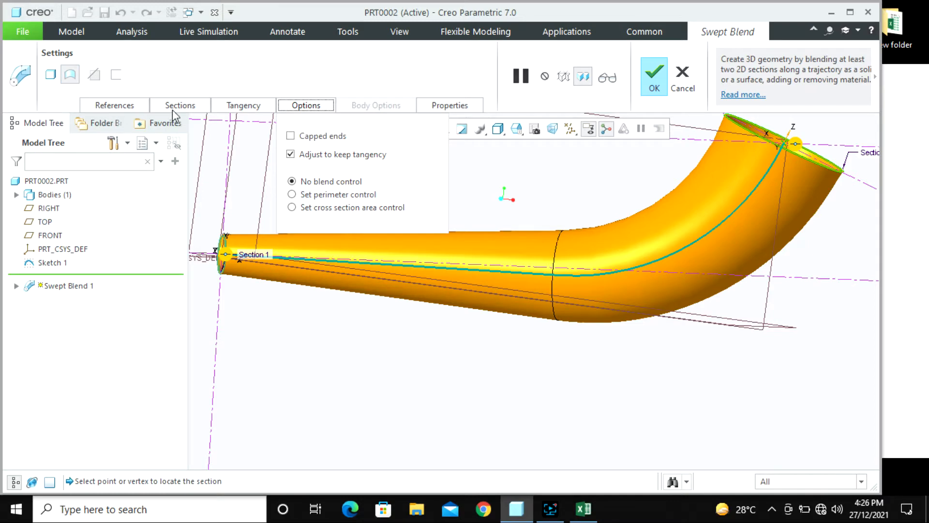
pyautogui.moveTo(567, 262); pyautogui.dragTo(622, 265, button='middle')
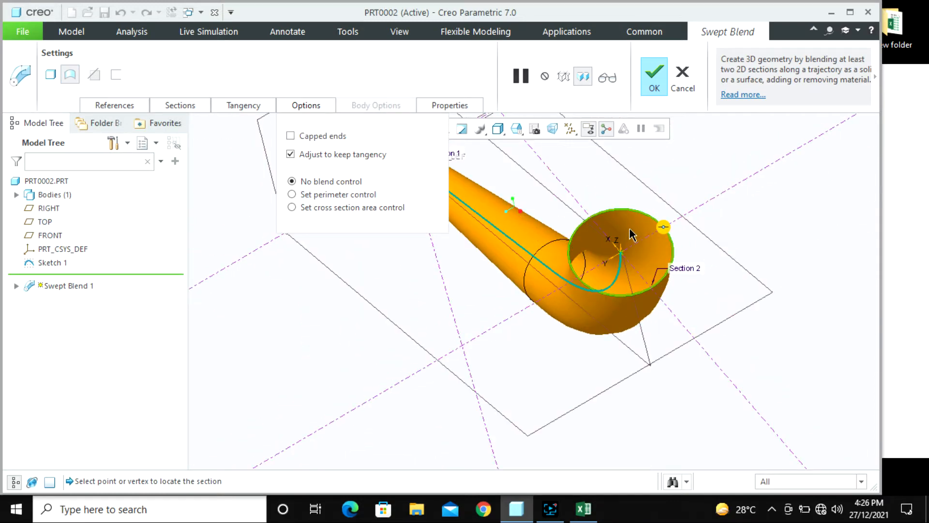
pyautogui.scroll(5, 641, 278)
pyautogui.moveTo(645, 289); pyautogui.dragTo(706, 319, button='middle')
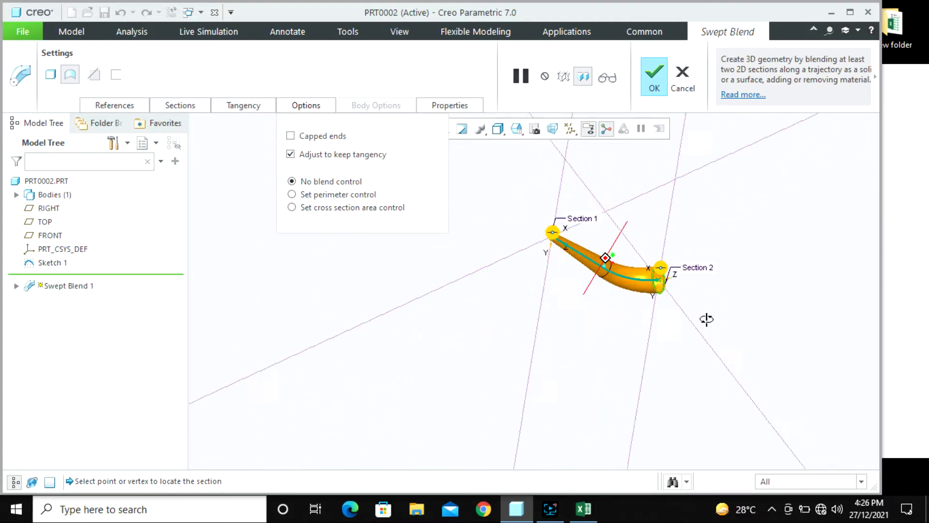
pyautogui.scroll(-8, 528, 233)
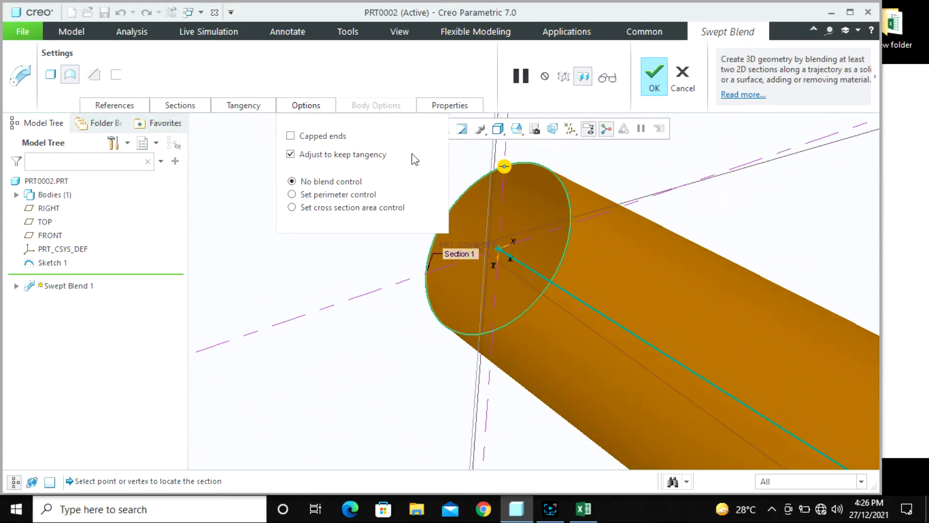
# - Try capped ends on the surface blend, remove the caps again, and return the feature to a solid
pyautogui.click(331, 138)
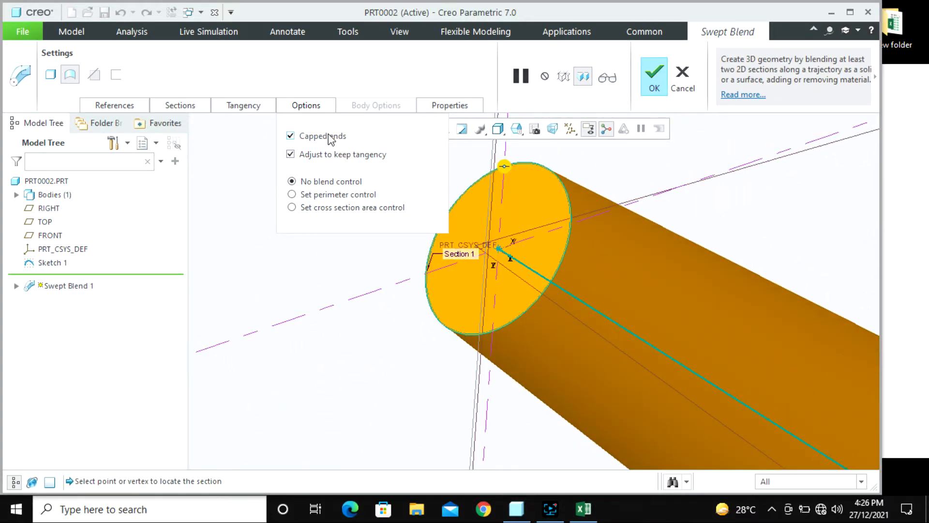
pyautogui.click(330, 137)
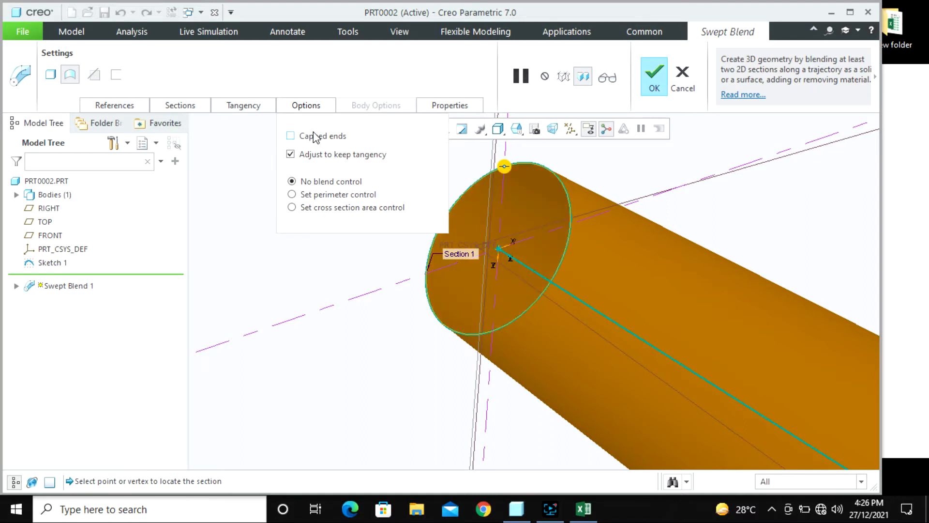
pyautogui.click(51, 75)
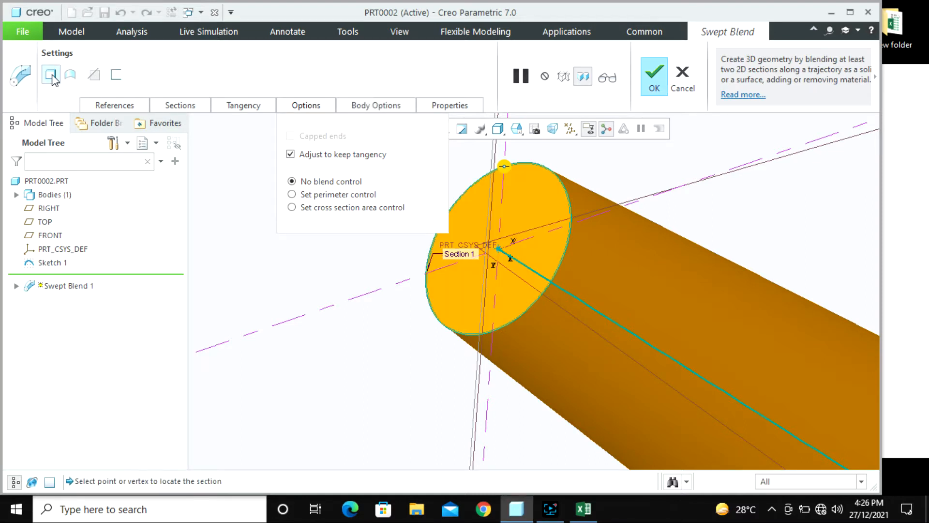
# - Try a thin-walled version of the swept blend with a wall thickness of 5 mm
pyautogui.click(116, 75)
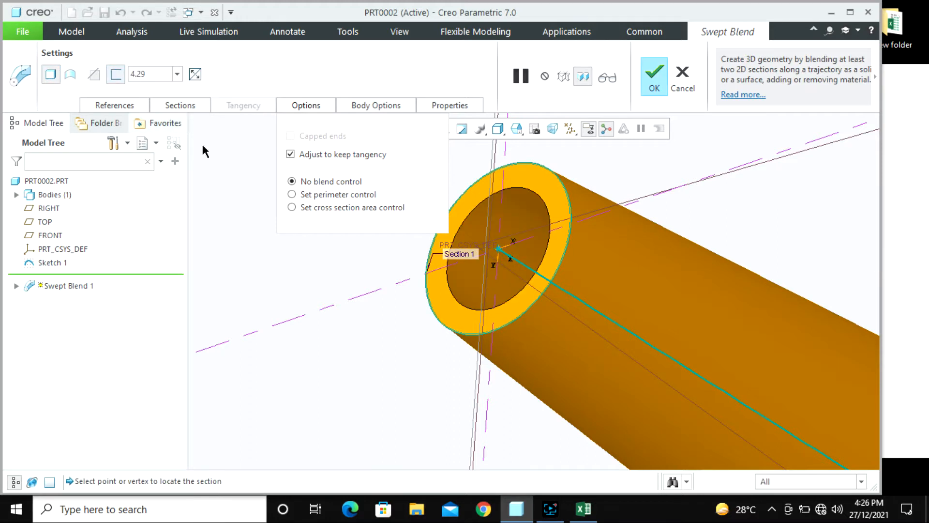
pyautogui.doubleClick(142, 74)
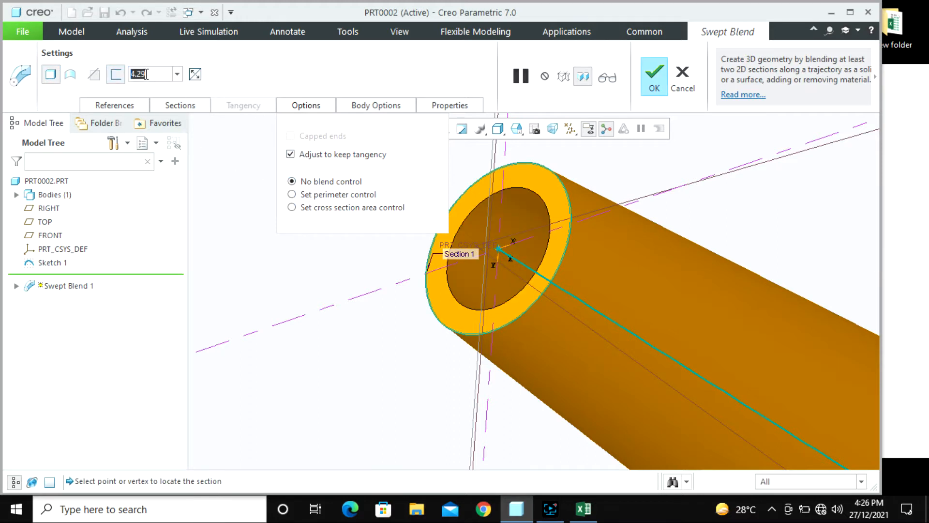
pyautogui.write('5')
pyautogui.press('Return')
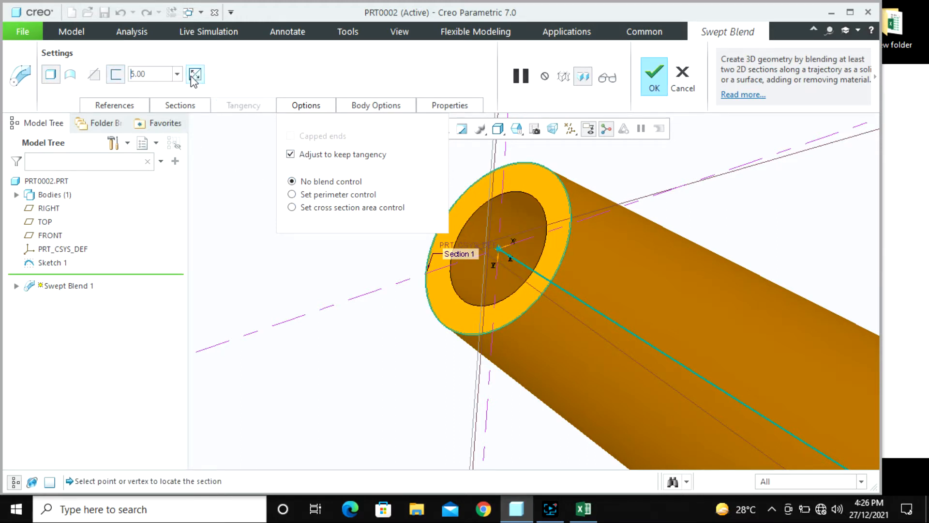
# - Cycle the wall thickness through its side directions and turn the thin wall off again
pyautogui.click(193, 75)
pyautogui.click(193, 74)
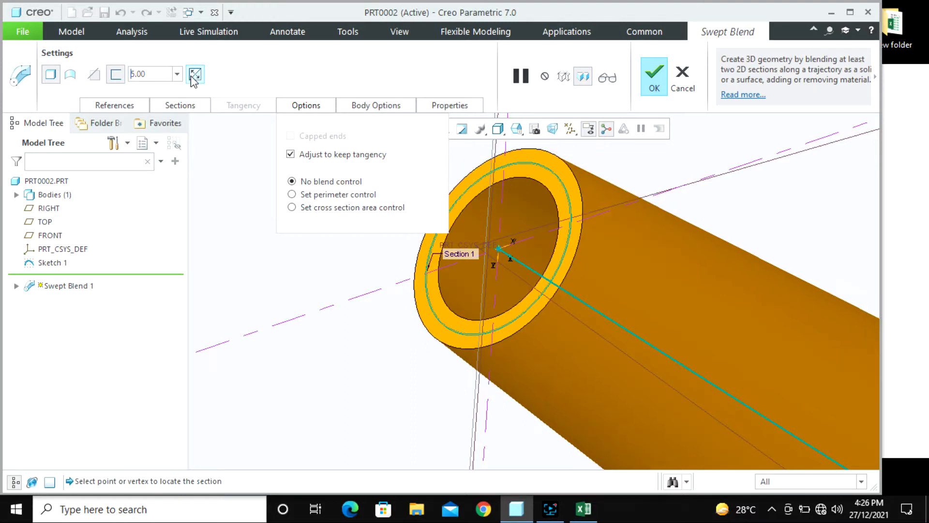
pyautogui.click(194, 75)
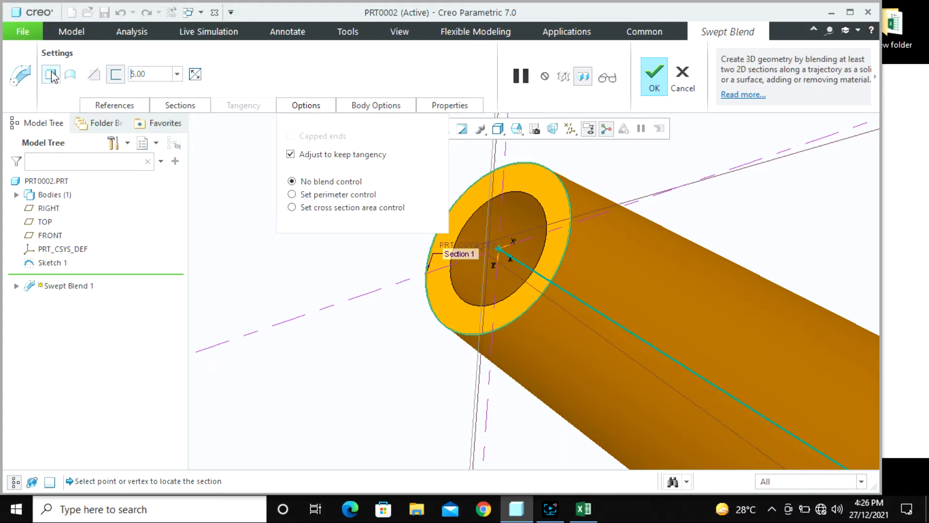
pyautogui.click(118, 79)
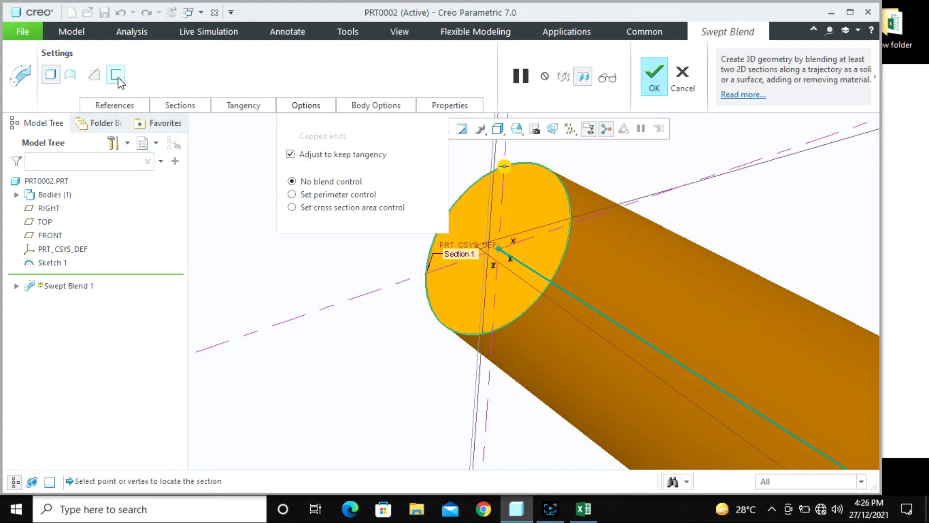
# - Review the trajectory references and complete the solid swept blend
pyautogui.click(320, 259)
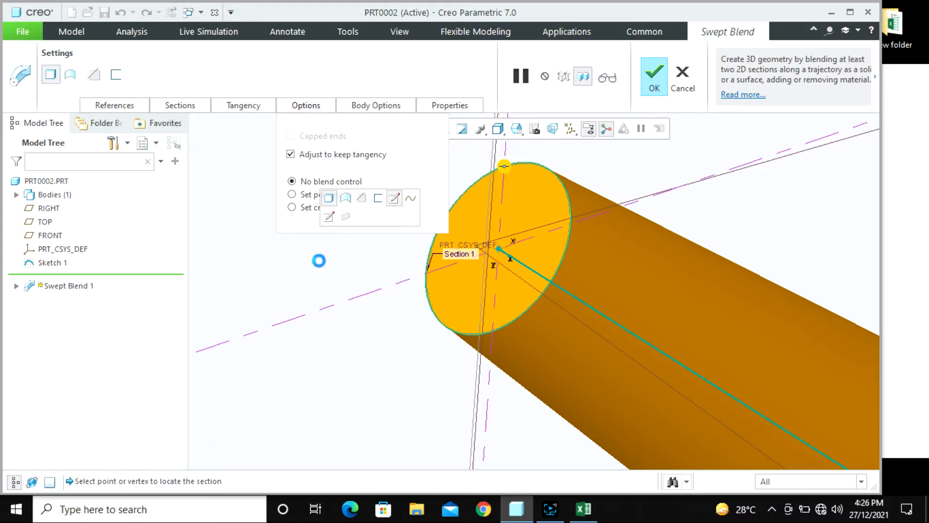
pyautogui.click(114, 106)
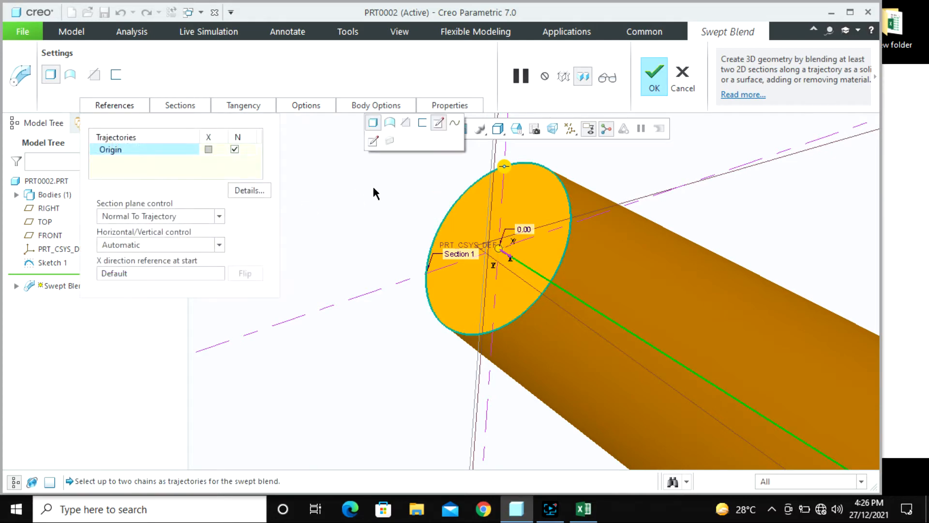
pyautogui.click(401, 211)
pyautogui.middleClick(382, 217)
pyautogui.scroll(-8, 382, 218)
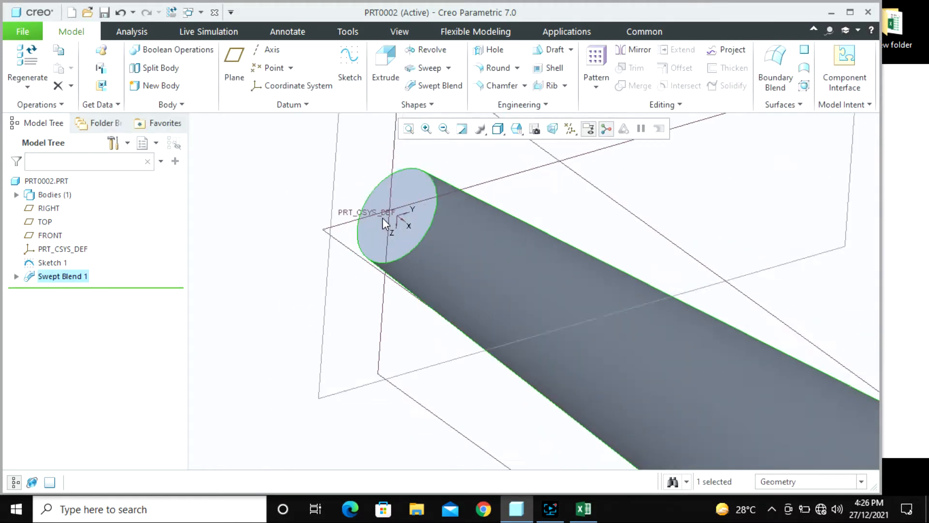
pyautogui.scroll(-3, 377, 214)
pyautogui.click(496, 182)
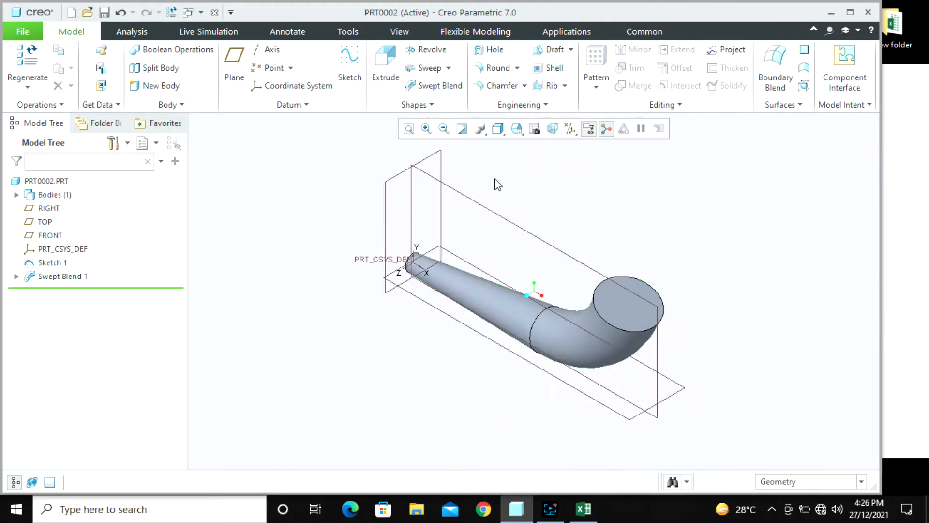
# - Reopen Swept Blend 1 for editing and review its start and end sections
pyautogui.scroll(4, 513, 312)
pyautogui.moveTo(523, 306)
pyautogui.mouseDown(button='middle')
pyautogui.moveTo(533, 270)
pyautogui.moveTo(544, 270)
pyautogui.moveTo(526, 301)
pyautogui.mouseUp(button='middle')
pyautogui.scroll(1, 540, 296)
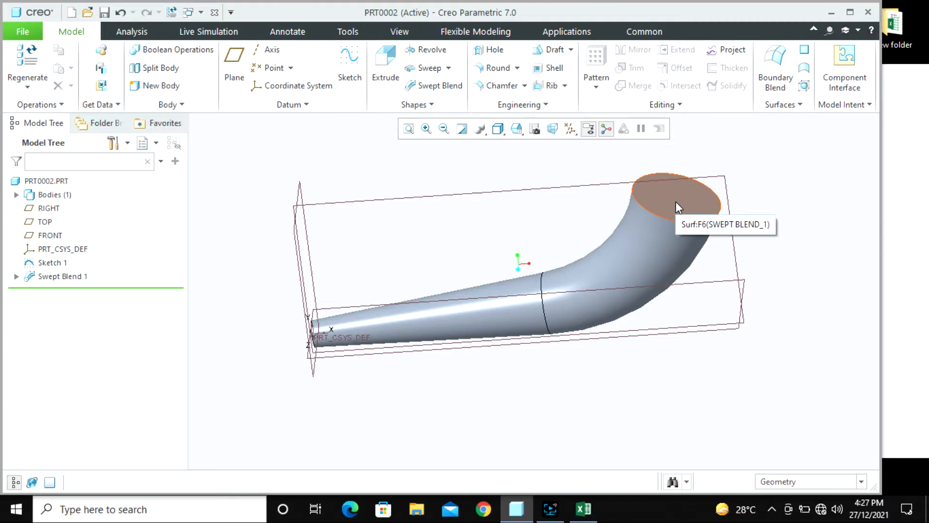
pyautogui.click(72, 277)
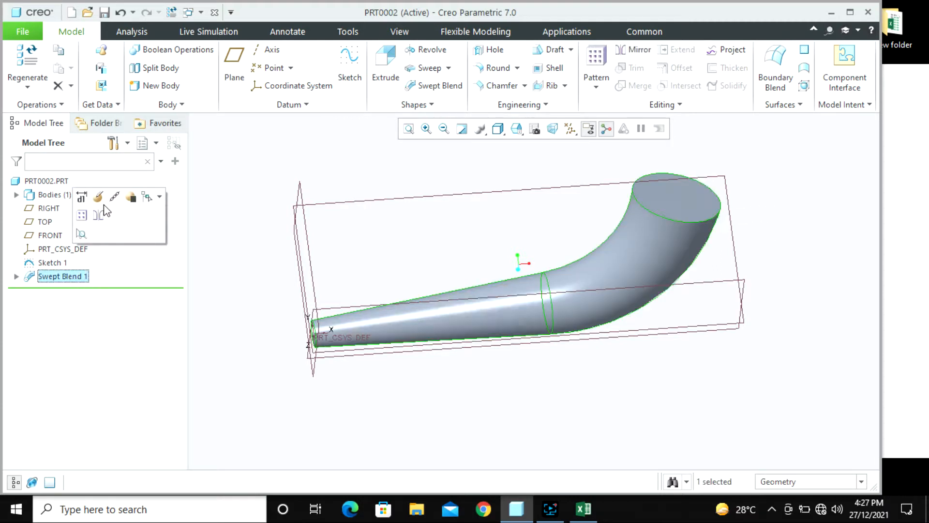
pyautogui.click(99, 197)
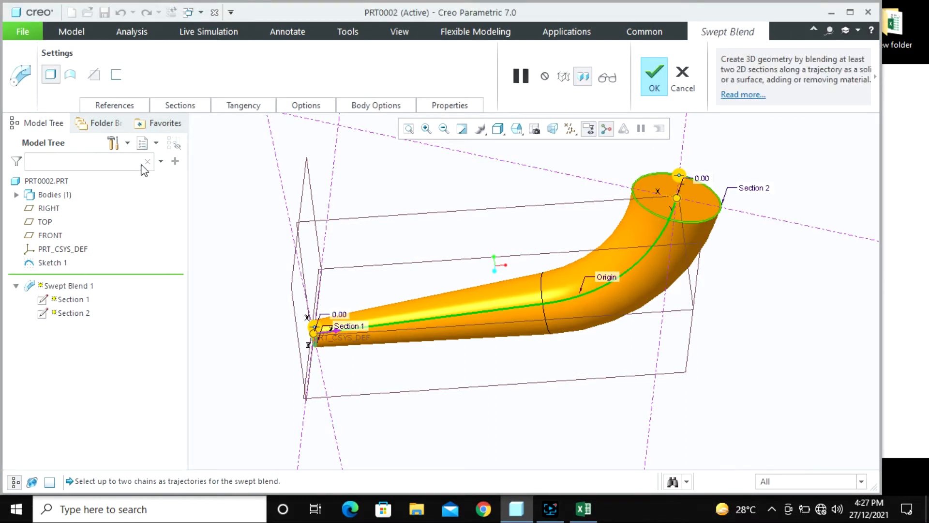
pyautogui.click(174, 104)
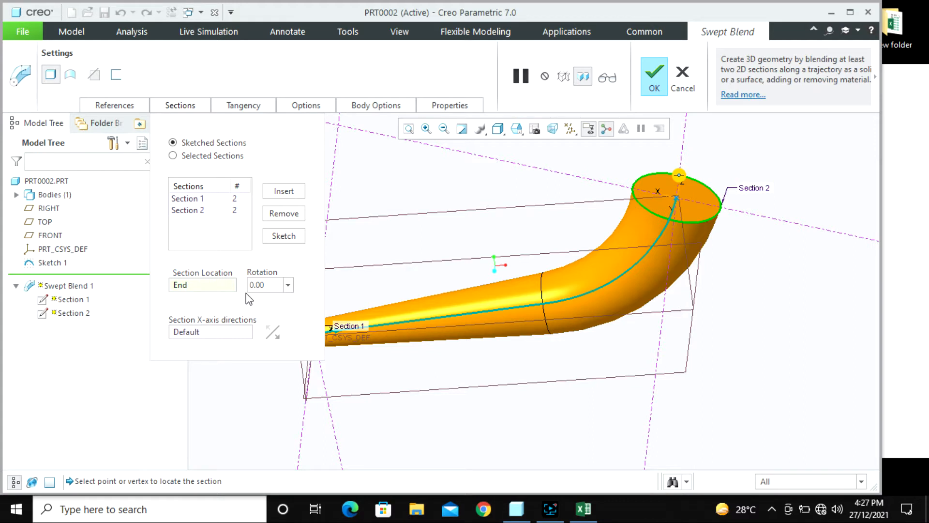
pyautogui.click(213, 211)
pyautogui.click(213, 198)
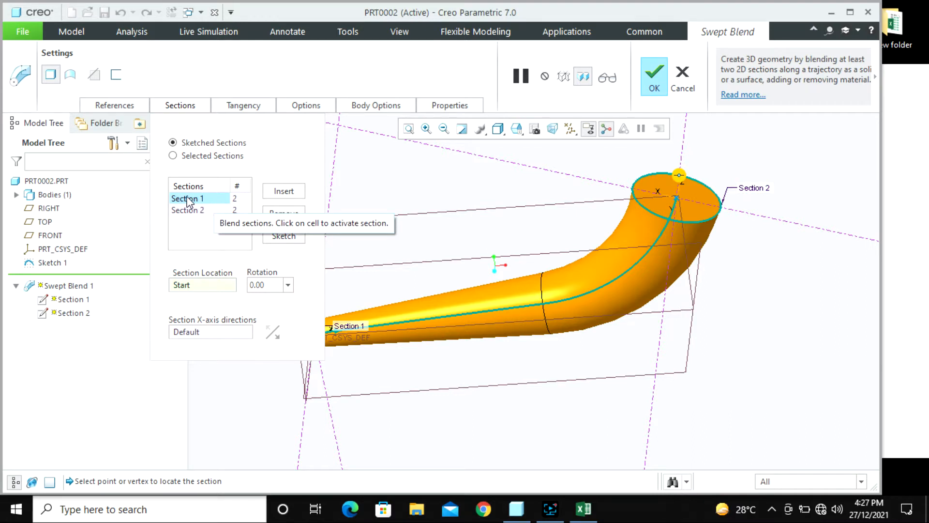
# - Insert a sketched section after Section 1 and locate it where the trajectory's line meets the arc
pyautogui.click(191, 199)
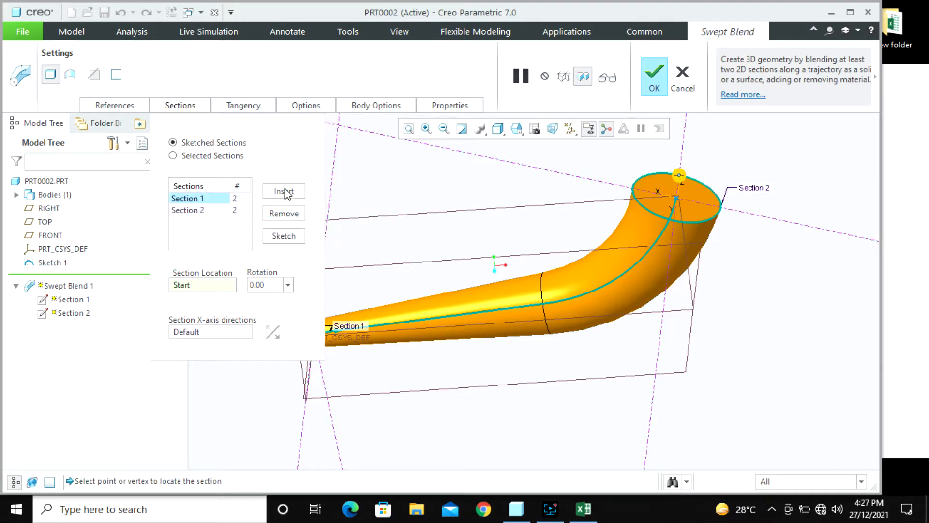
pyautogui.click(281, 191)
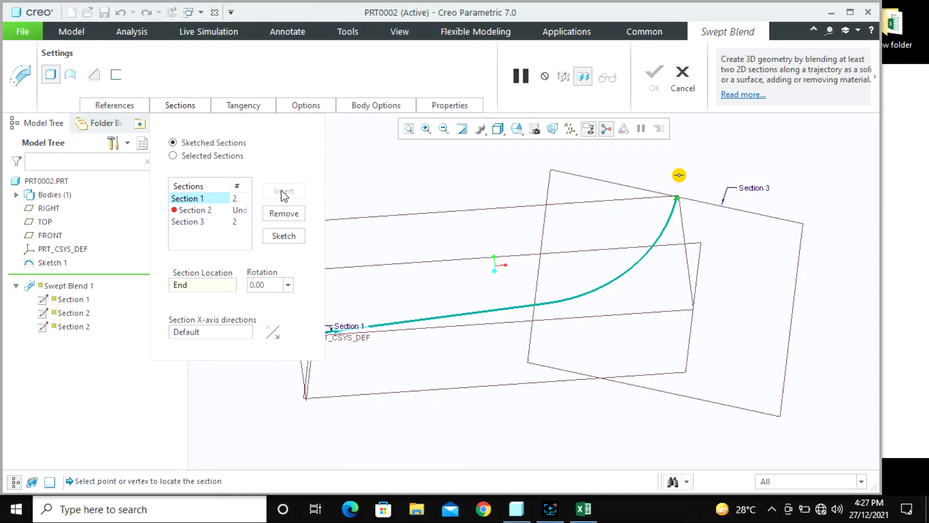
pyautogui.click(200, 212)
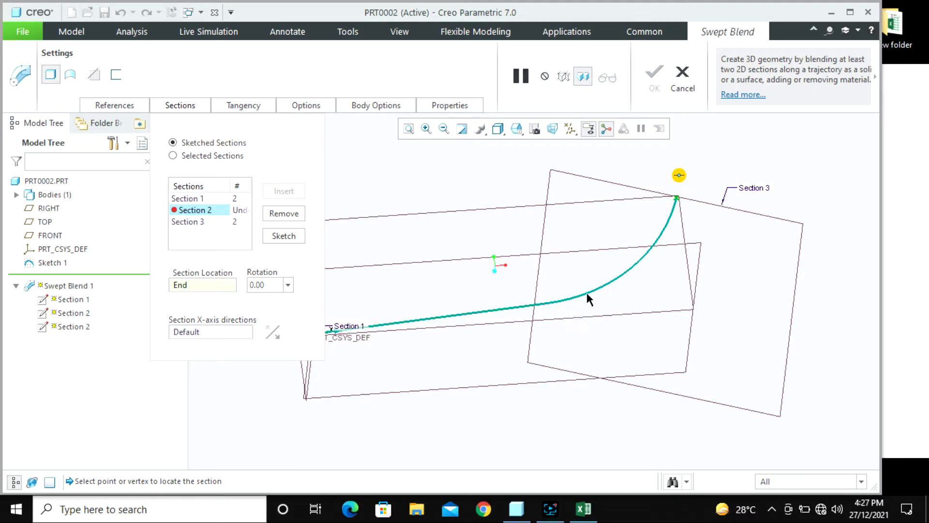
pyautogui.click(547, 301)
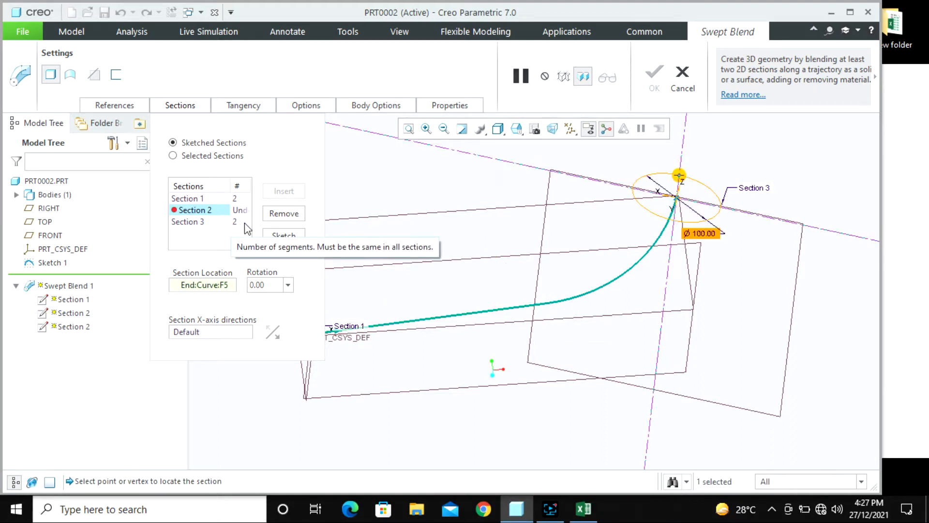
# - Sketch a 40 mm diameter circle centred on the trajectory as the intermediate section and finish the section sketch
pyautogui.click(283, 237)
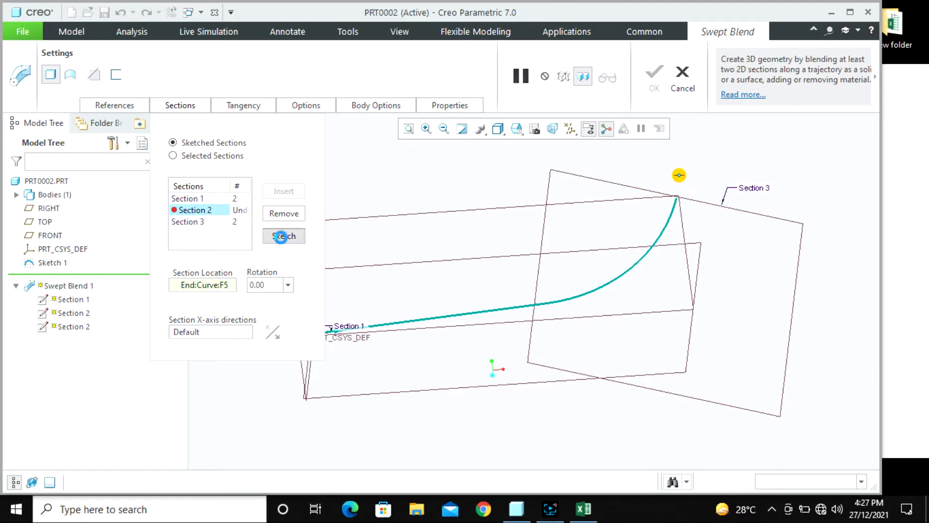
pyautogui.click(20, 88)
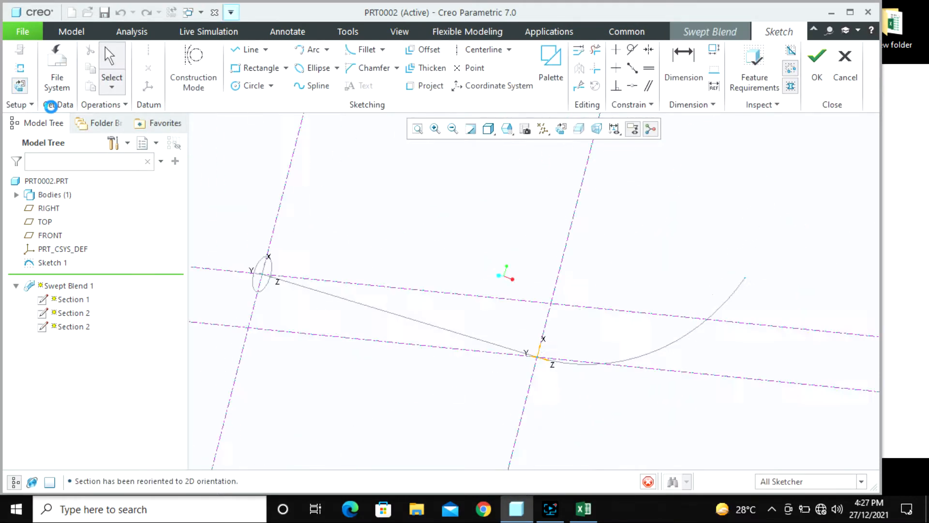
pyautogui.click(249, 88)
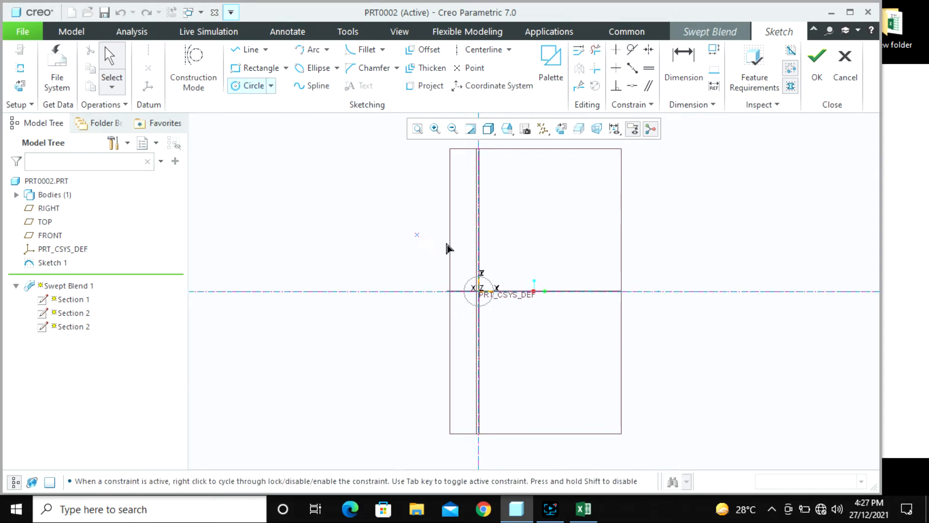
pyautogui.click(478, 290)
pyautogui.click(508, 317)
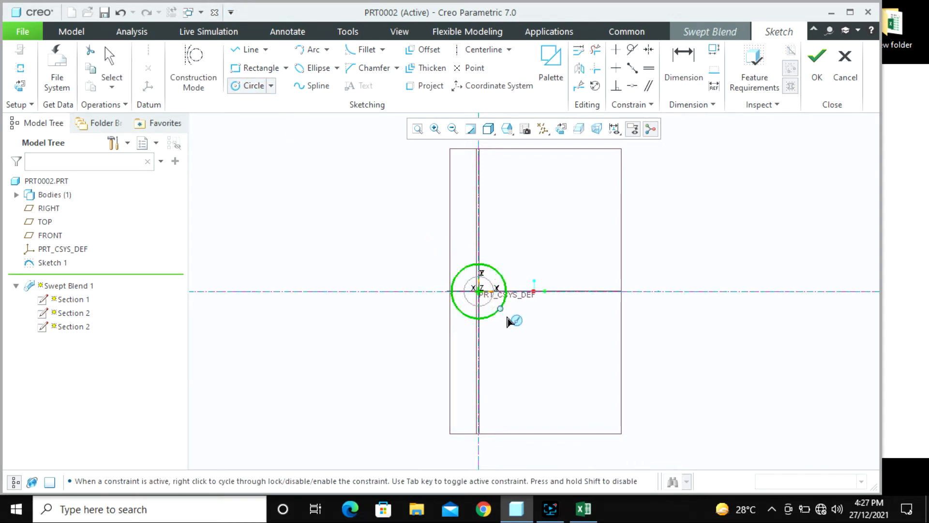
pyautogui.middleClick(440, 301)
pyautogui.doubleClick(438, 269)
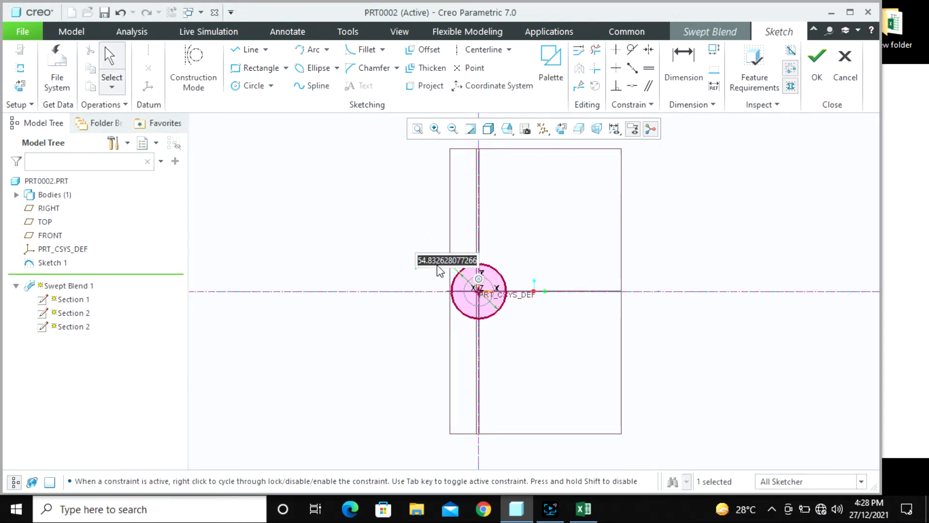
pyautogui.write('40')
pyautogui.press('Return')
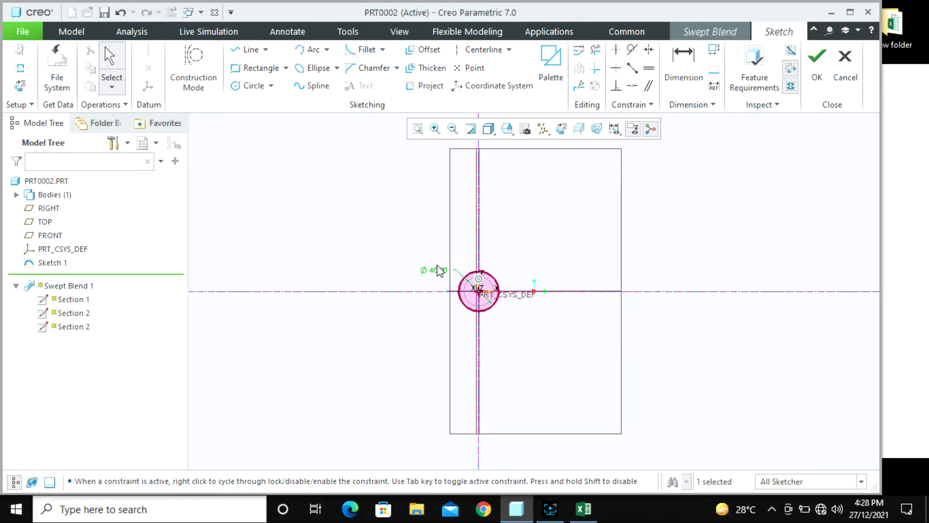
pyautogui.click(818, 60)
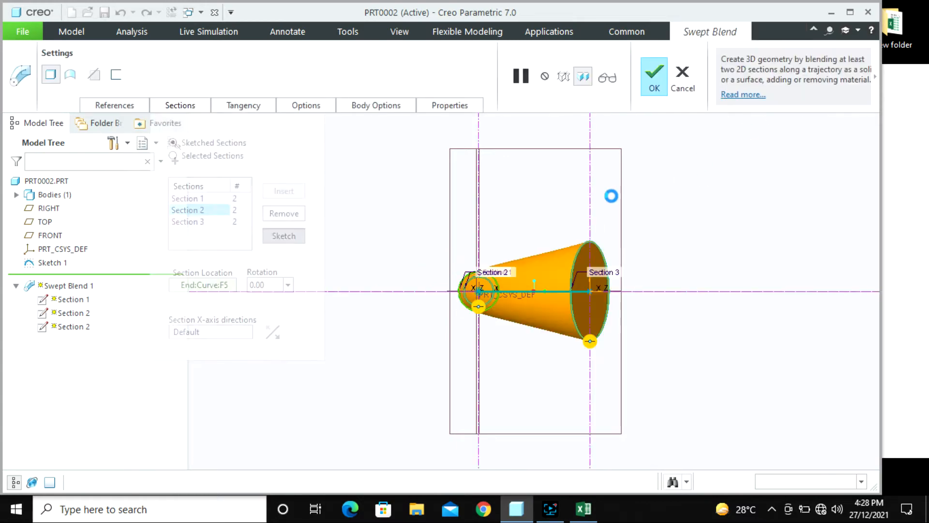
# - Inspect the three-section blend in 3D and from the side facing the trajectory, and complete the feature
pyautogui.hotkey('ctrl', 'd')
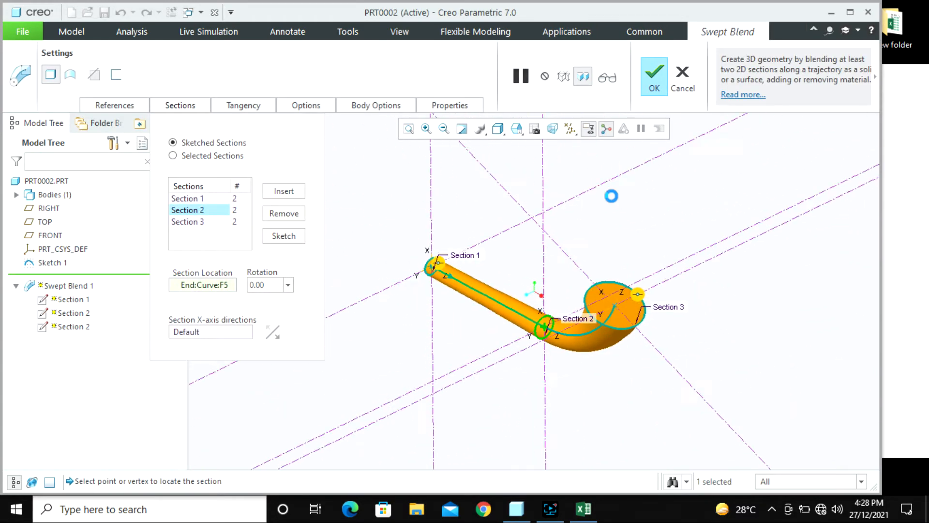
pyautogui.scroll(-3, 584, 305)
pyautogui.scroll(2, 584, 319)
pyautogui.moveTo(584, 319); pyautogui.dragTo(585, 277, button='middle')
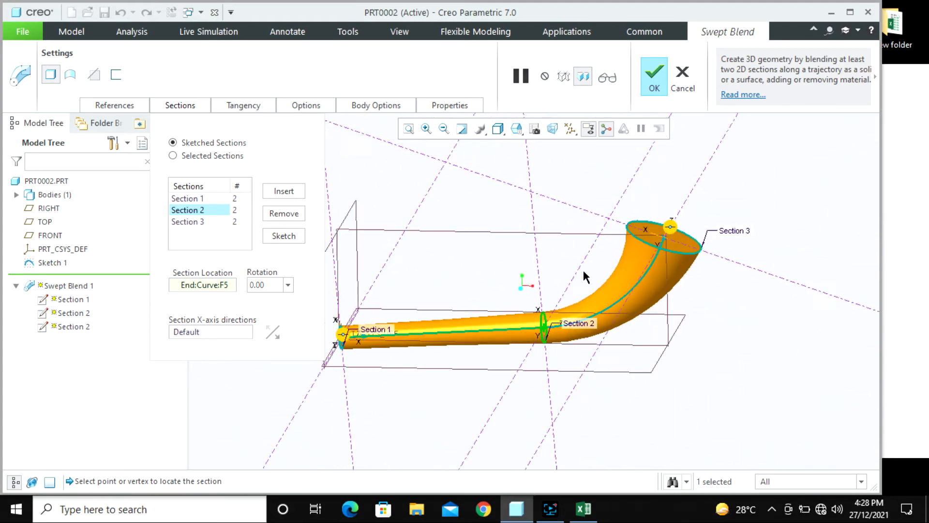
pyautogui.click(514, 135)
pyautogui.click(537, 206)
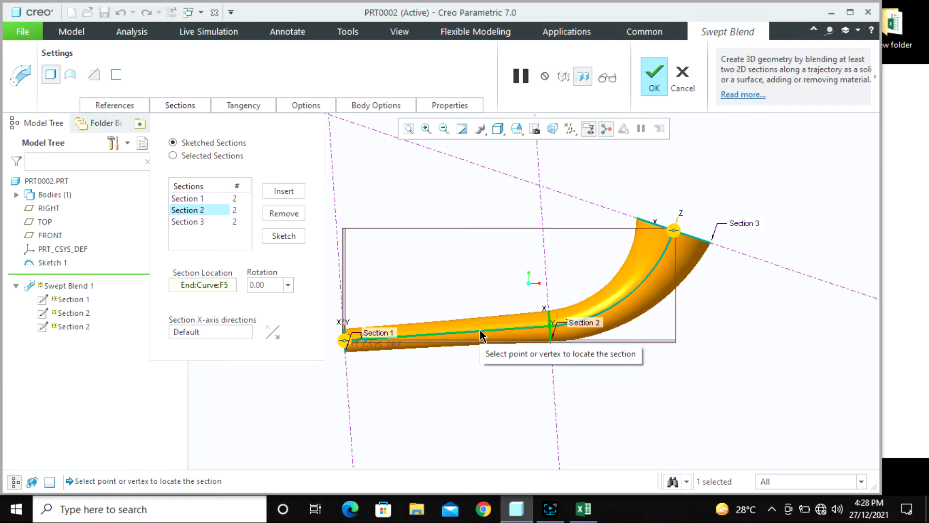
pyautogui.middleClick(519, 287)
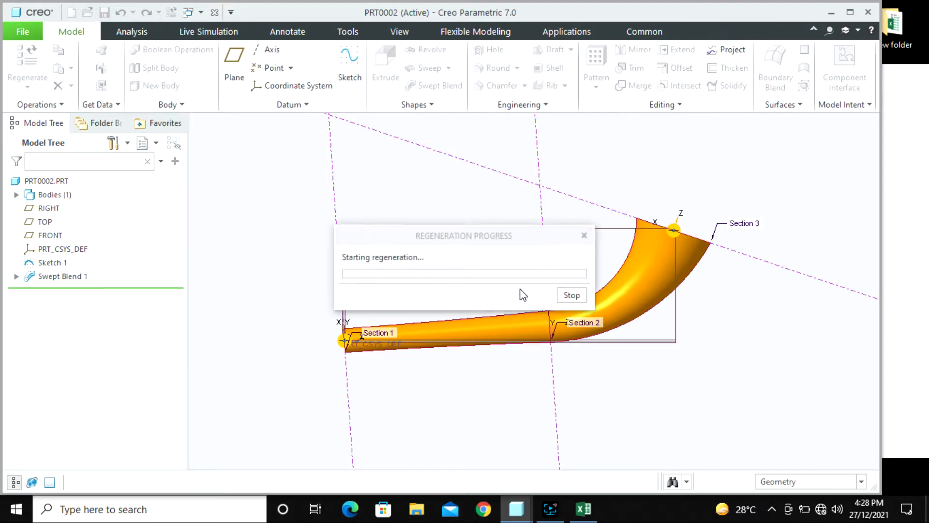
# - Edit the trajectory in Sketch 1 and divide its straight line at a point between its ends
pyautogui.click(53, 263)
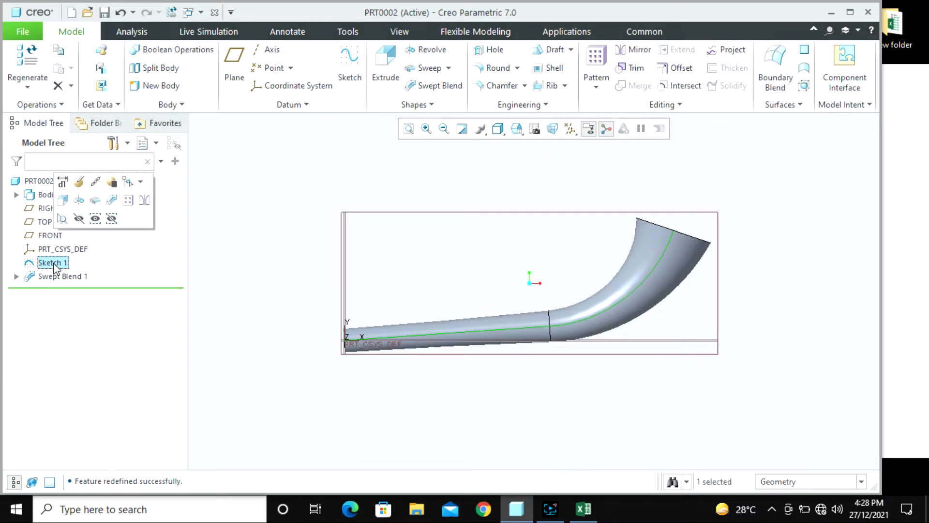
pyautogui.click(63, 201)
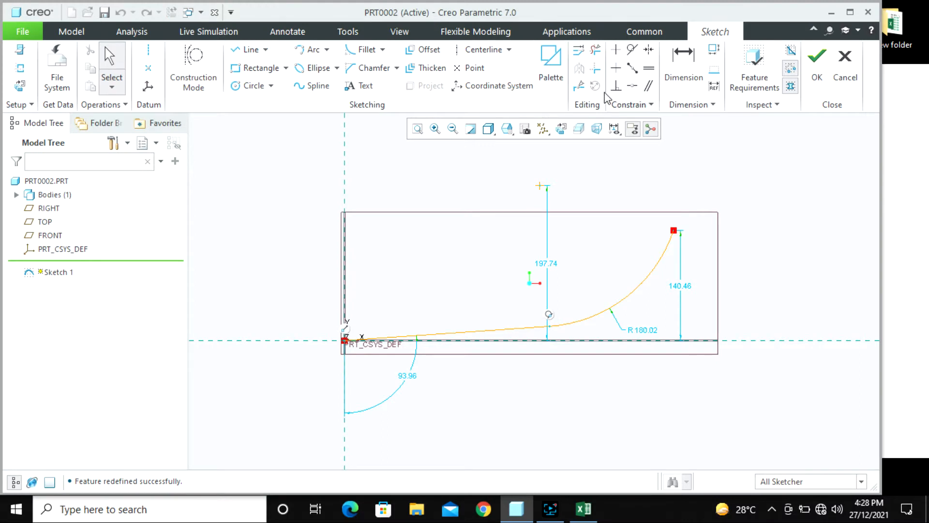
pyautogui.click(579, 87)
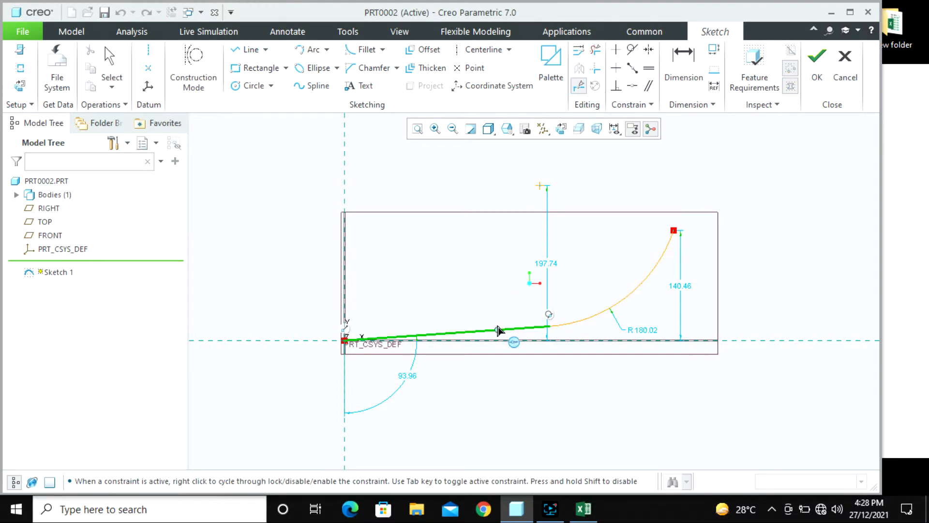
pyautogui.click(494, 332)
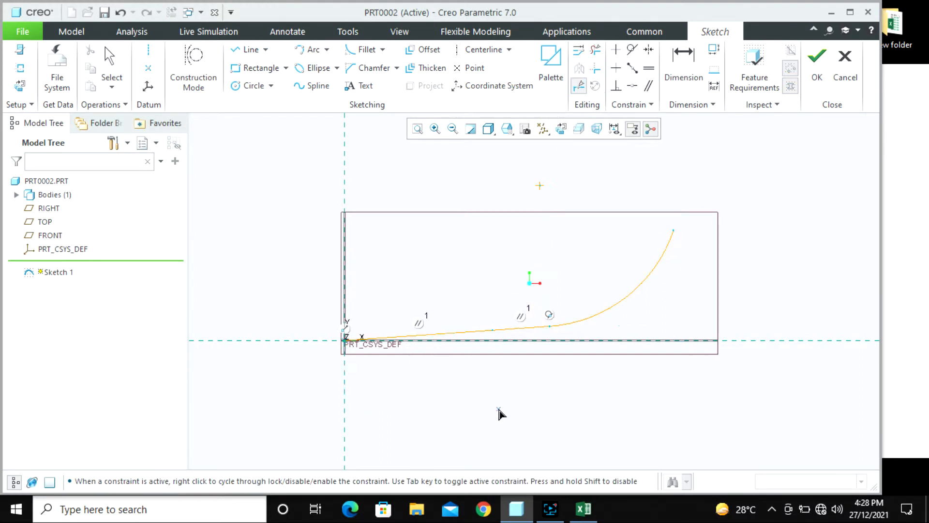
pyautogui.middleClick(583, 388)
# - Dimension the horizontal distance from the line's start to the division point as 190 mm and finish the trajectory sketch
pyautogui.click(683, 63)
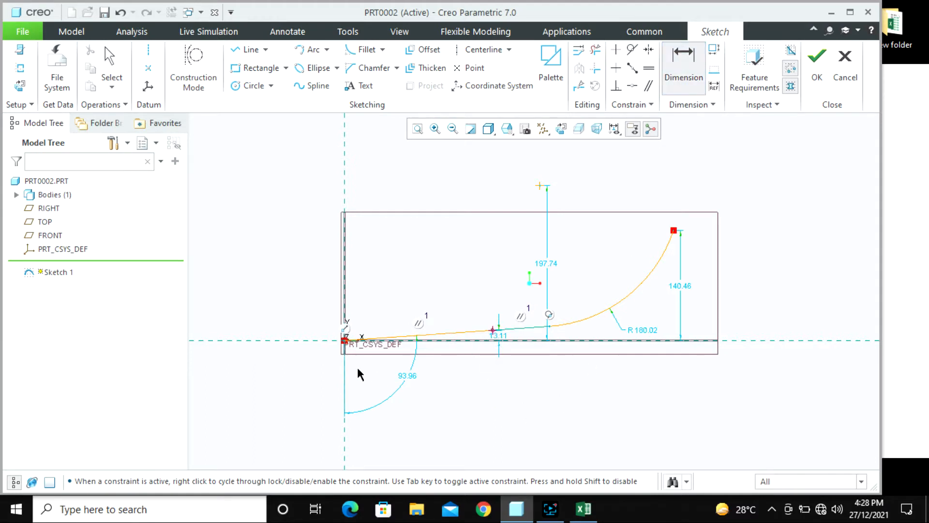
pyautogui.middleClick(440, 387)
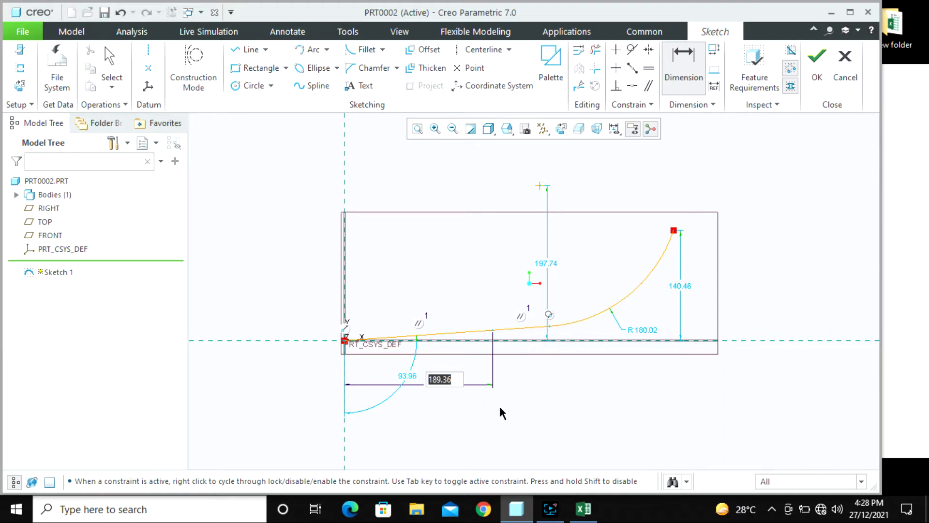
pyautogui.press('Return')
pyautogui.doubleClick(441, 385)
pyautogui.write('1')
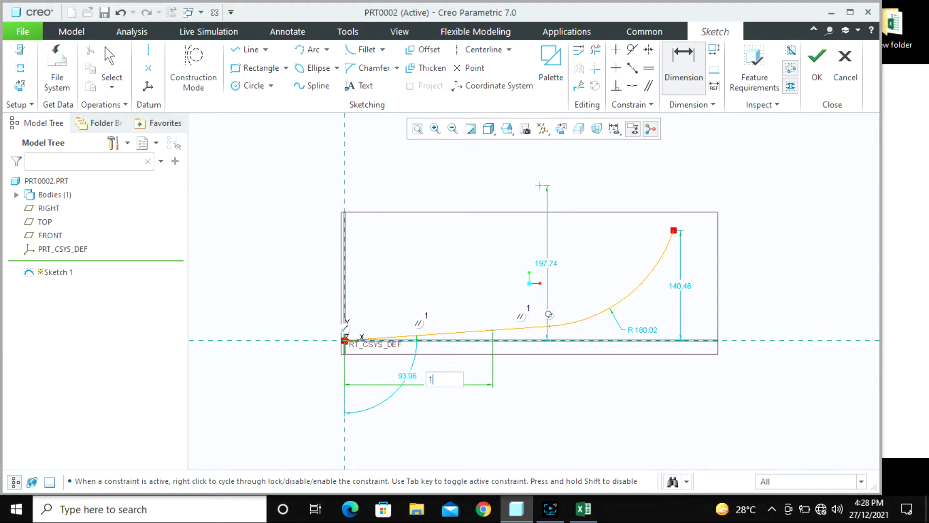
pyautogui.write('90')
pyautogui.press('Return')
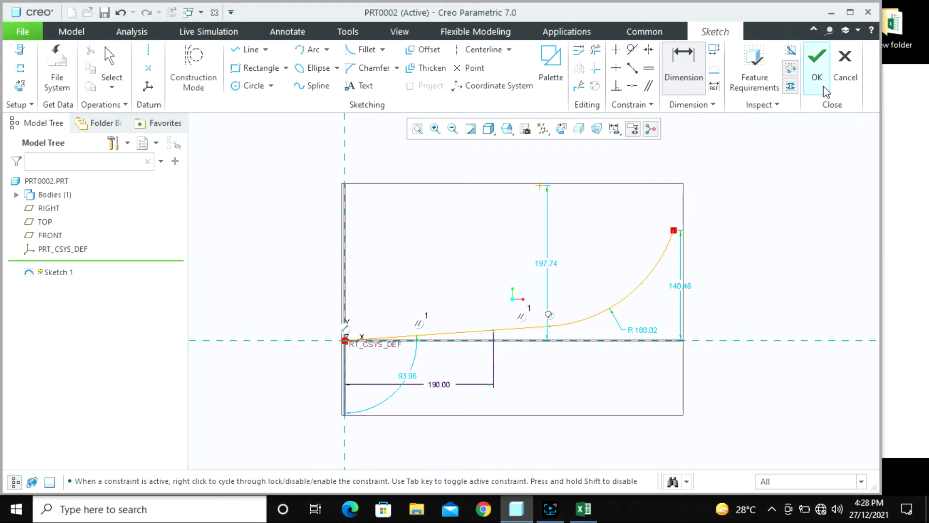
pyautogui.click(818, 70)
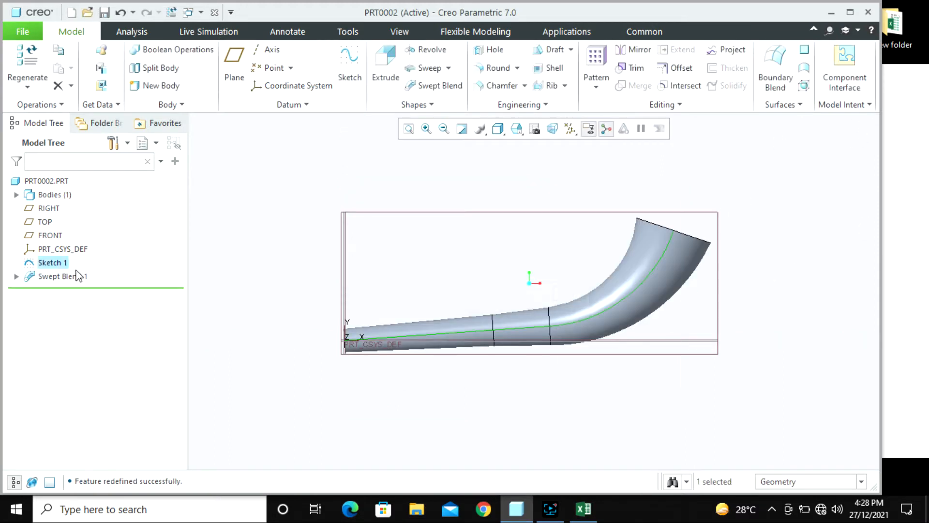
# - Reopen Swept Blend 1 for editing and remove its intermediate section
pyautogui.click(78, 276)
pyautogui.click(98, 193)
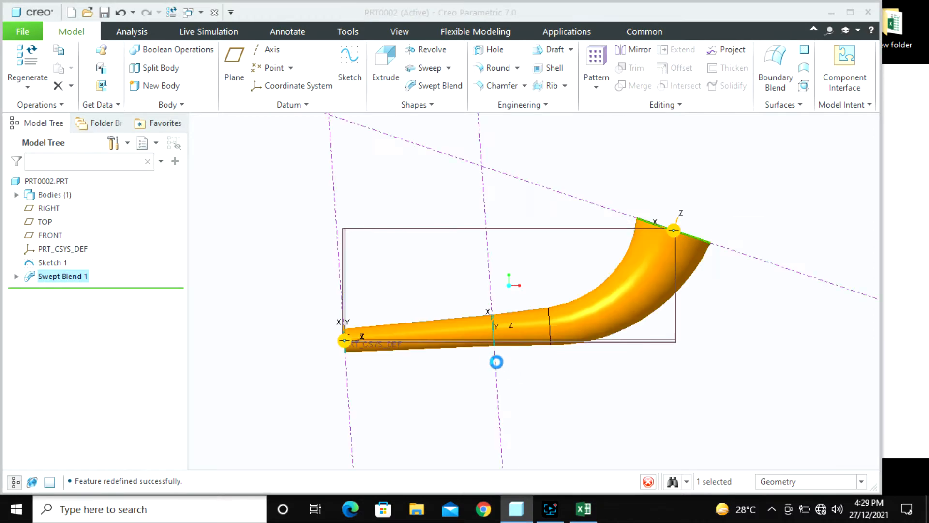
pyautogui.moveTo(515, 349)
pyautogui.mouseDown(button='middle')
pyautogui.moveTo(508, 357)
pyautogui.moveTo(517, 351)
pyautogui.mouseUp(button='middle')
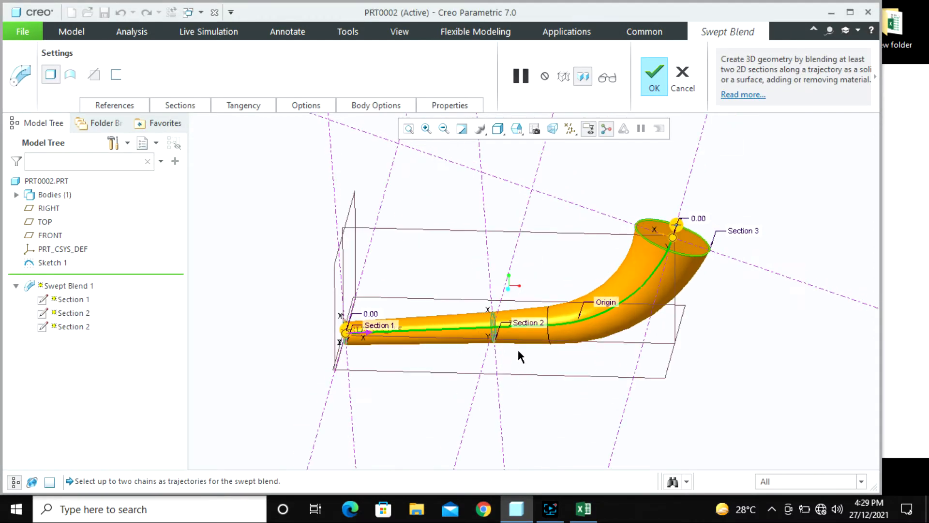
pyautogui.scroll(-3, 532, 342)
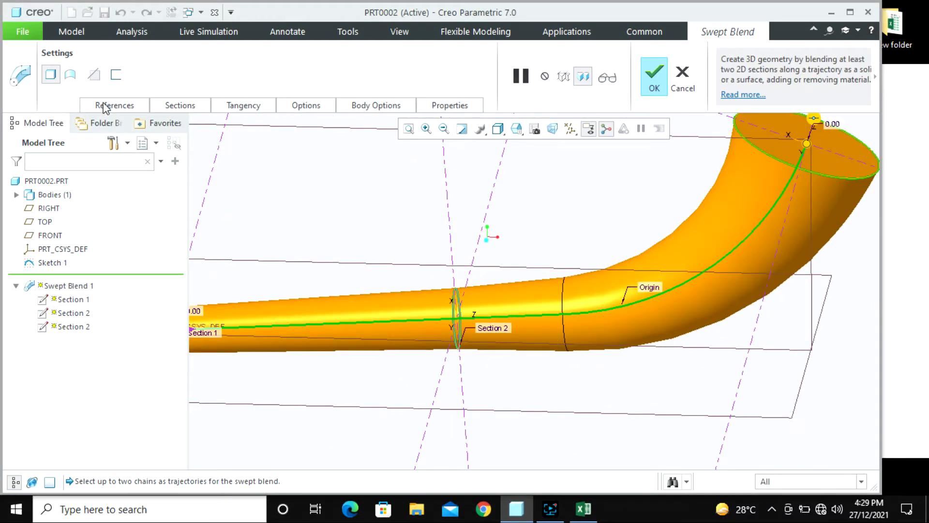
pyautogui.click(172, 106)
pyautogui.click(196, 209)
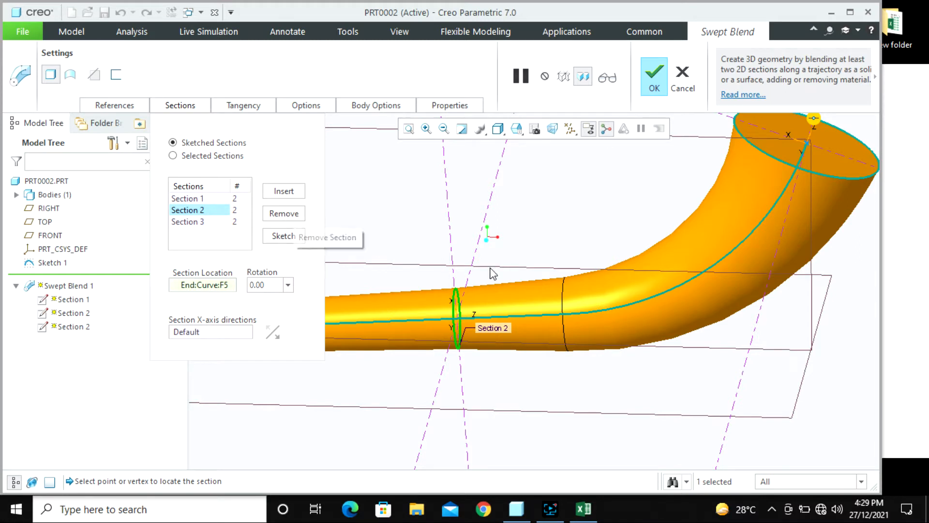
pyautogui.click(279, 213)
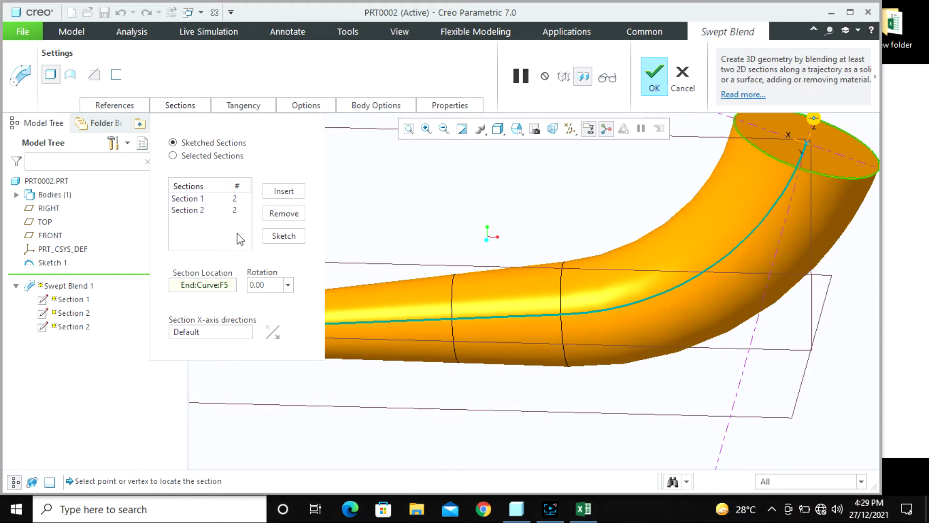
pyautogui.click(217, 199)
pyautogui.click(278, 193)
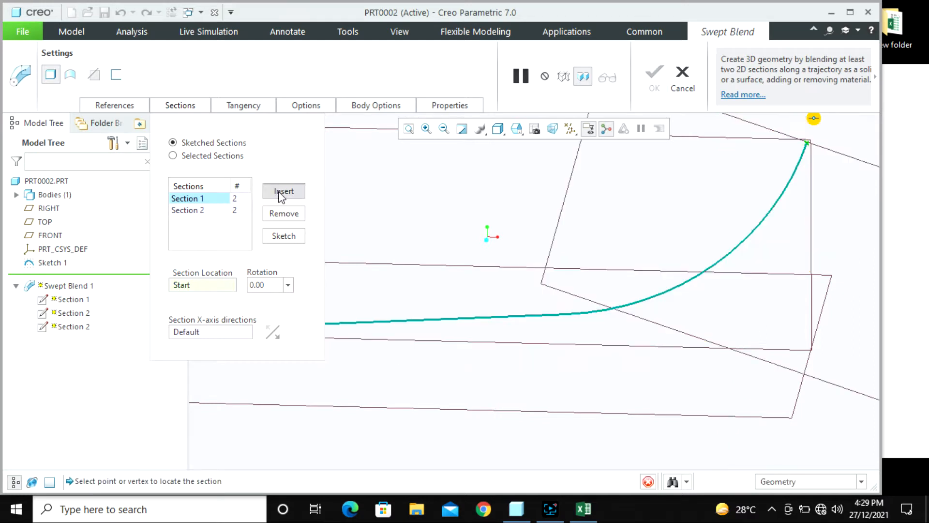
pyautogui.scroll(3, 562, 280)
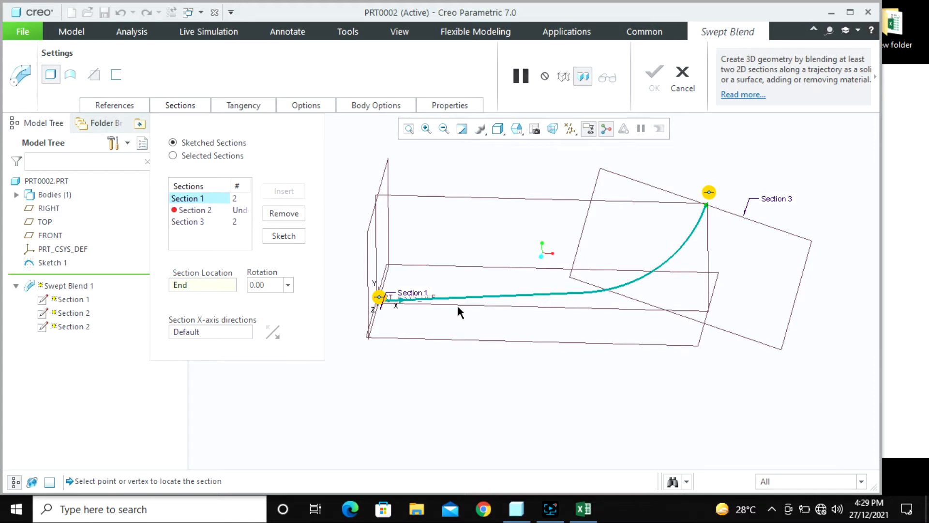
pyautogui.scroll(5, 462, 298)
pyautogui.click(679, 97)
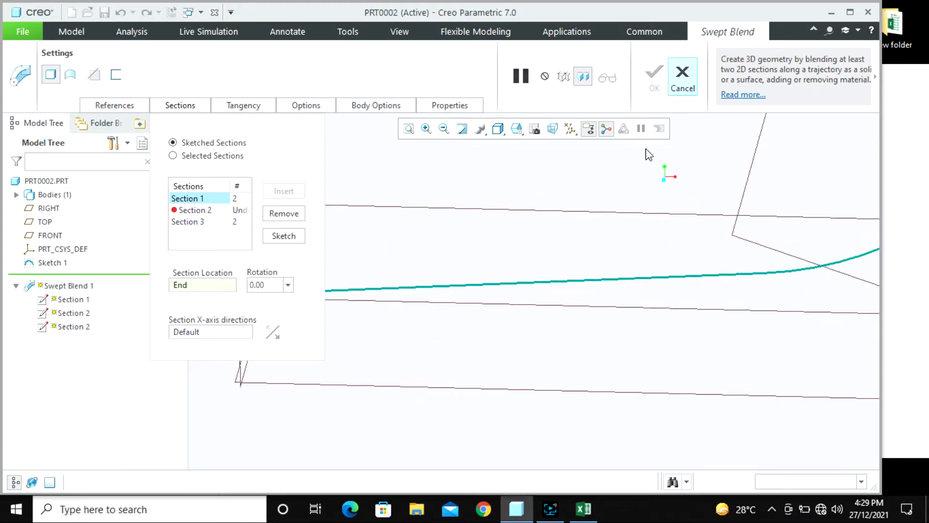
pyautogui.click(461, 282)
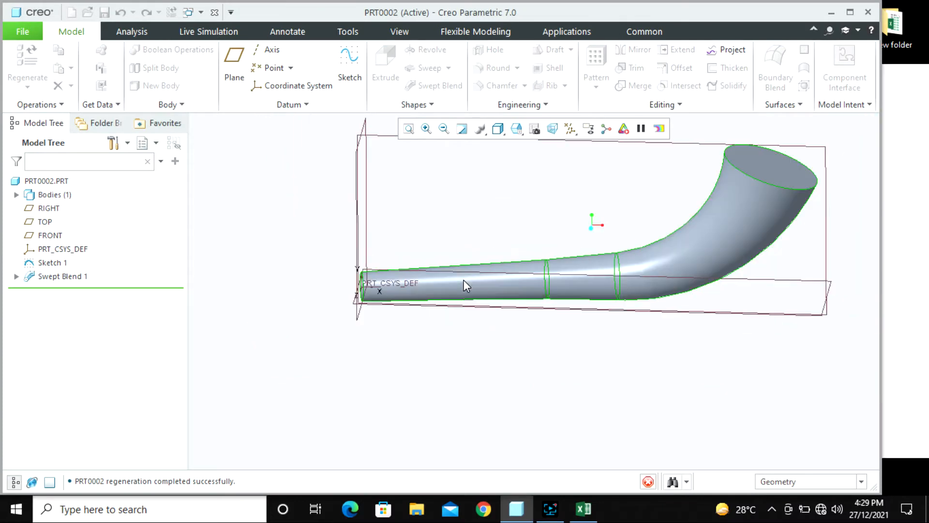
pyautogui.click(465, 356)
# - Roll the model back to before Swept Blend 1 and reopen Sketch 1 to check the trajectory's division point, keeping the sketch as is
pyautogui.moveTo(102, 289); pyautogui.dragTo(106, 270)
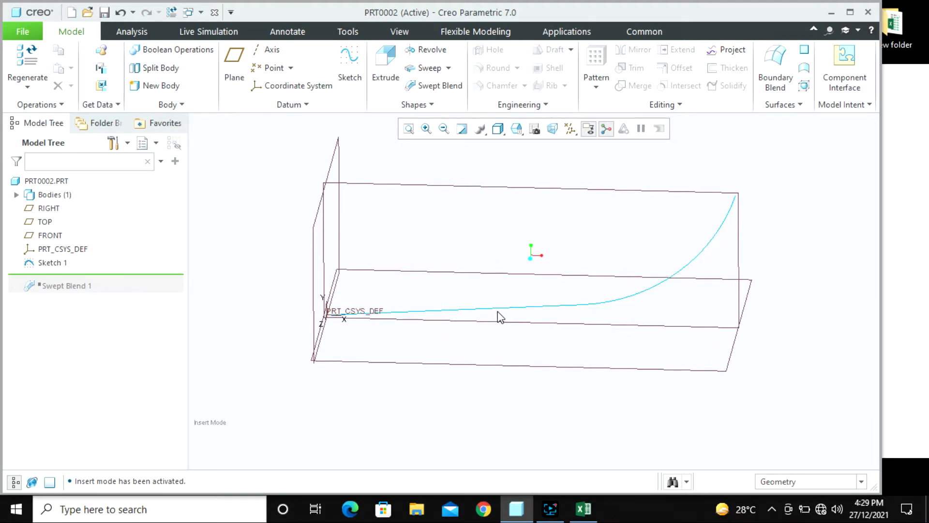
pyautogui.click(53, 263)
pyautogui.click(70, 188)
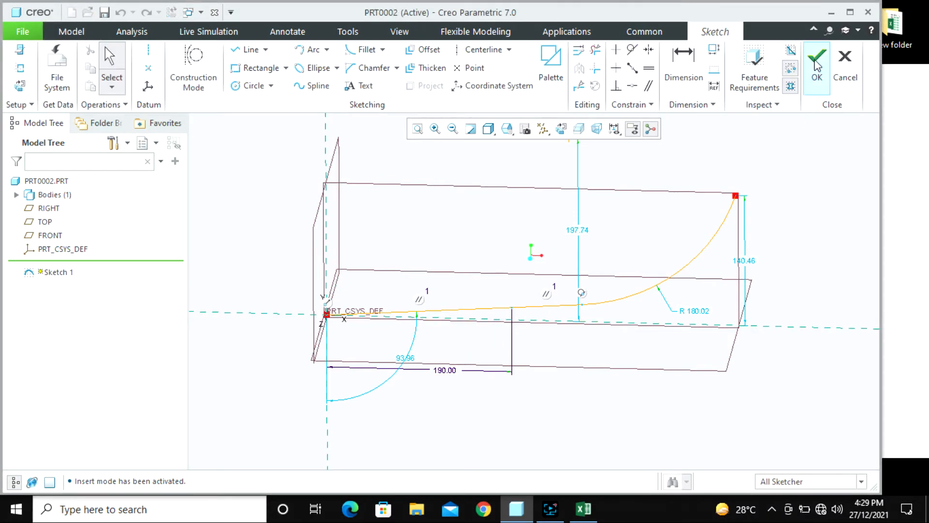
pyautogui.click(817, 65)
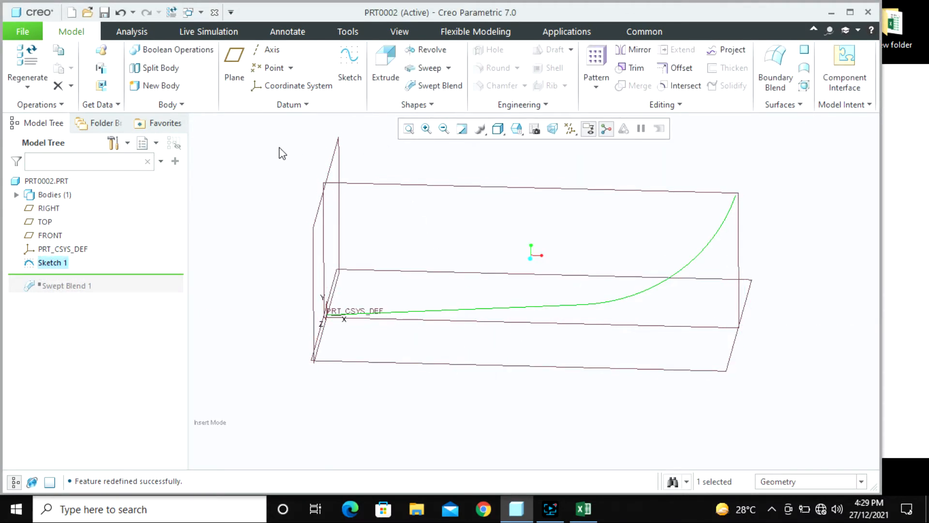
# - Create a datum plane parallel to RIGHT through the trajectory line's division point and move the insertion point back below Swept Blend 1
pyautogui.click(242, 64)
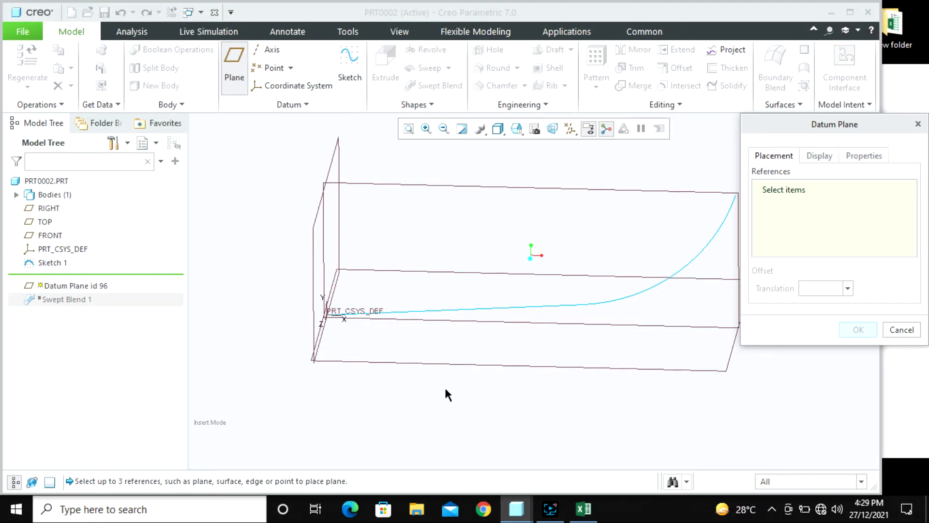
pyautogui.click(315, 228)
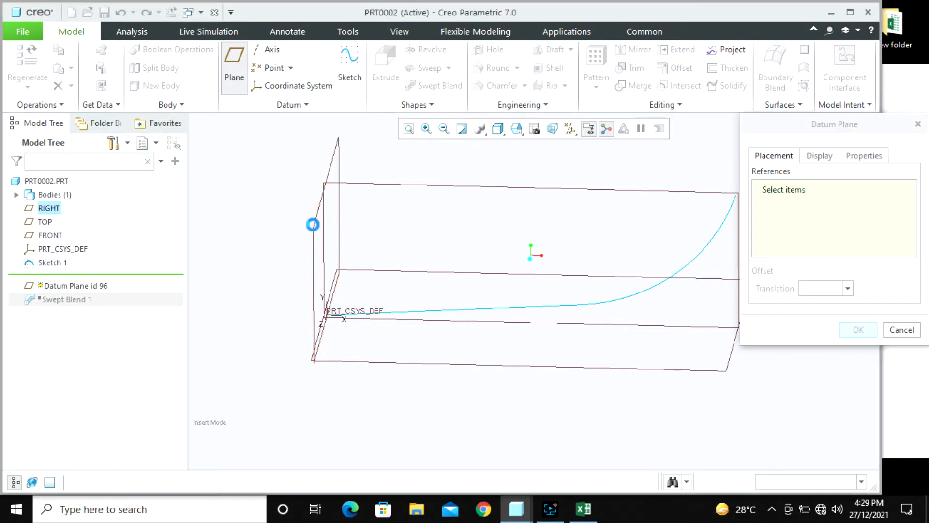
pyautogui.keyDown('ctrl'); pyautogui.click(510, 308); pyautogui.keyUp('ctrl')
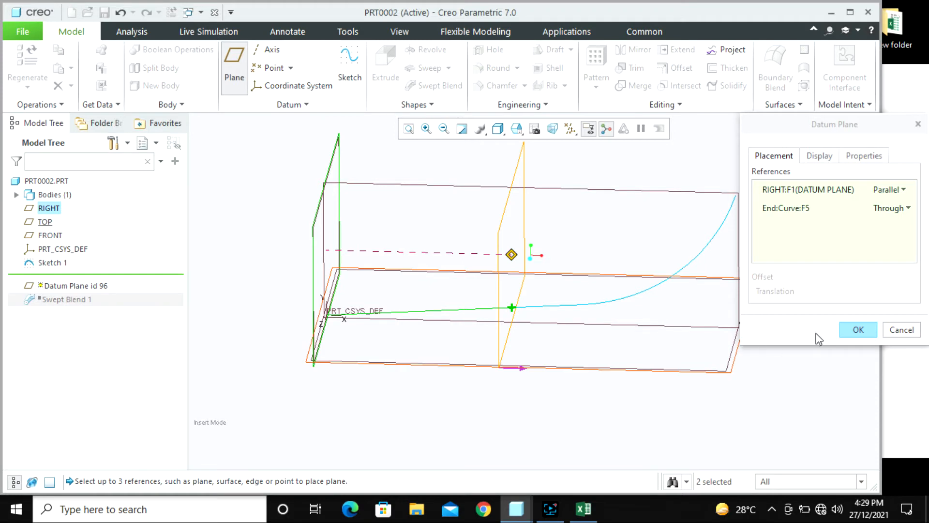
pyautogui.click(855, 329)
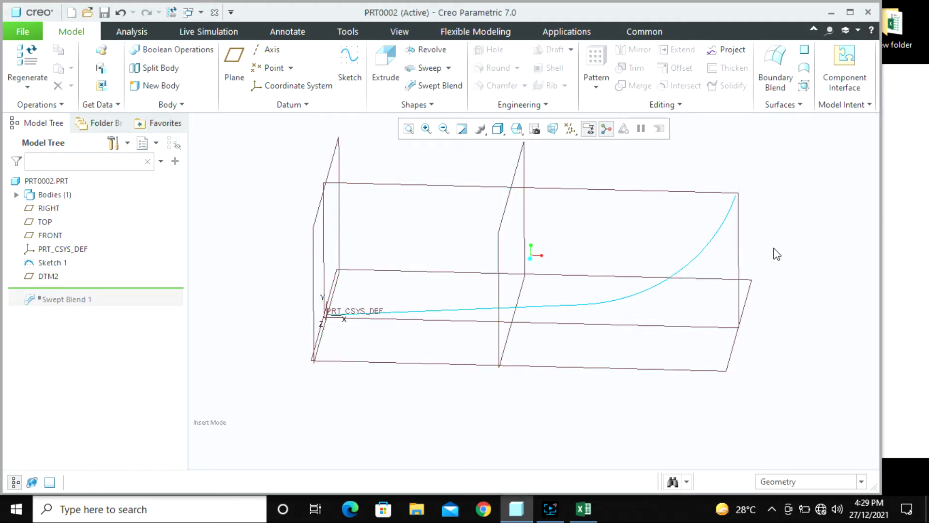
pyautogui.moveTo(74, 289); pyautogui.dragTo(75, 305)
# - Reopen Swept Blend 1 for editing and remove Section 2
pyautogui.click(72, 291)
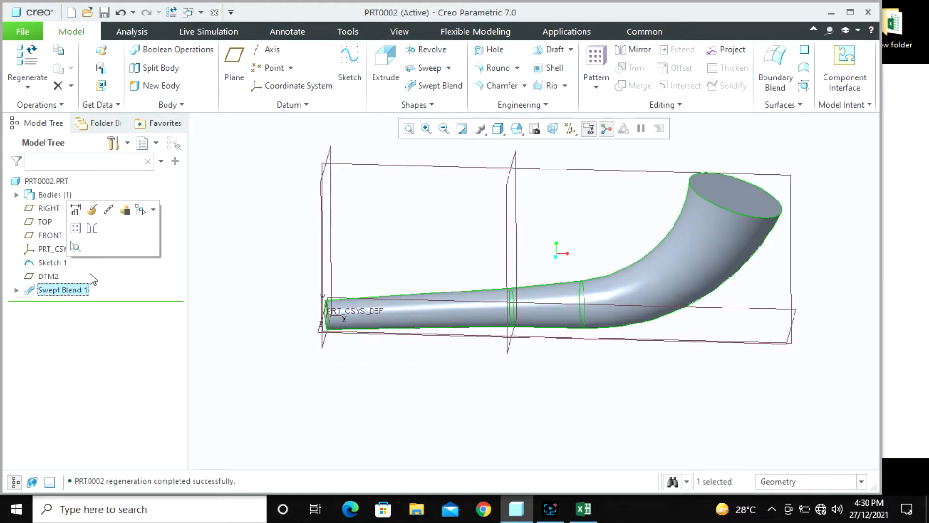
pyautogui.click(86, 211)
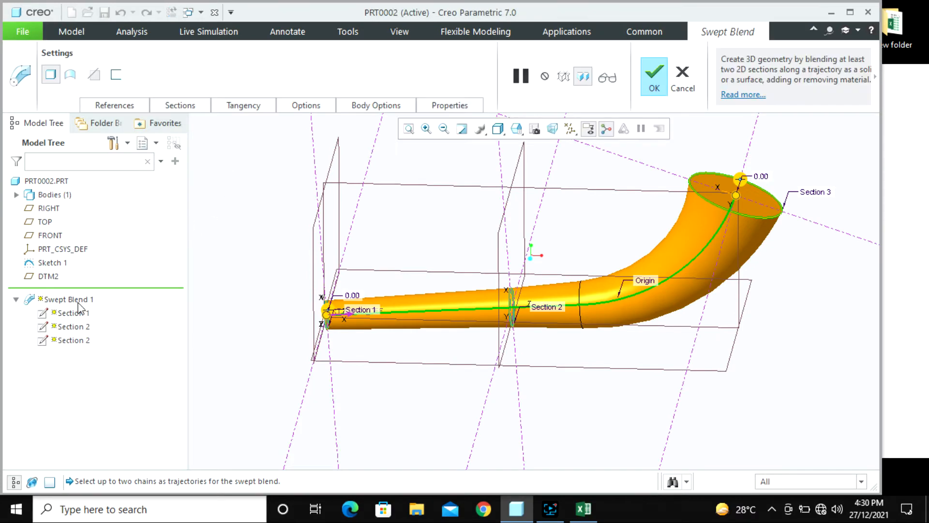
pyautogui.click(179, 105)
pyautogui.click(186, 209)
pyautogui.click(267, 236)
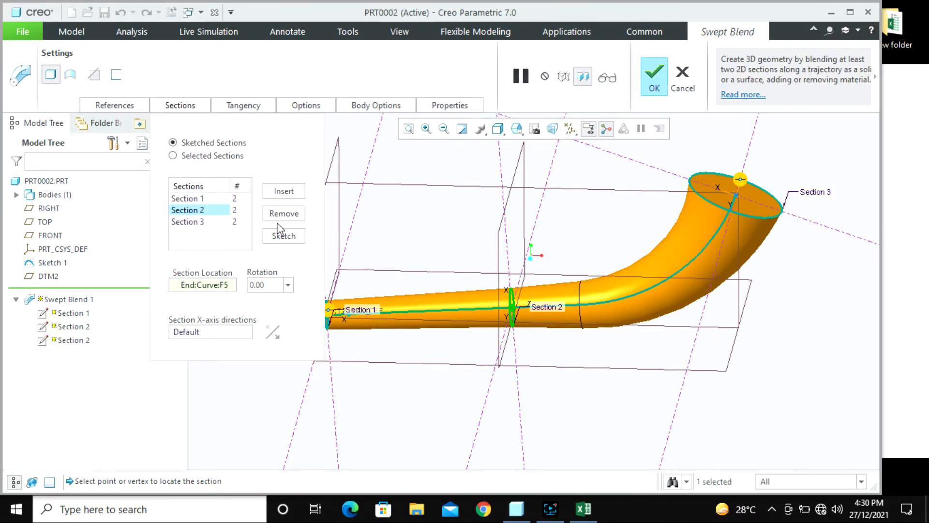
pyautogui.click(283, 213)
# - Insert a new section after Section 1 and locate it at the division point on the trajectory's straight line, using the front view
pyautogui.click(203, 200)
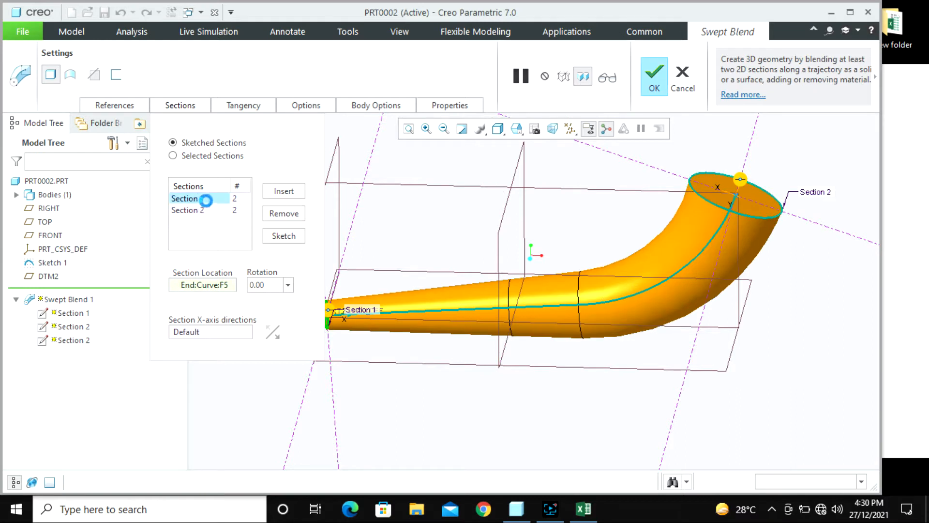
pyautogui.click(283, 191)
pyautogui.click(188, 209)
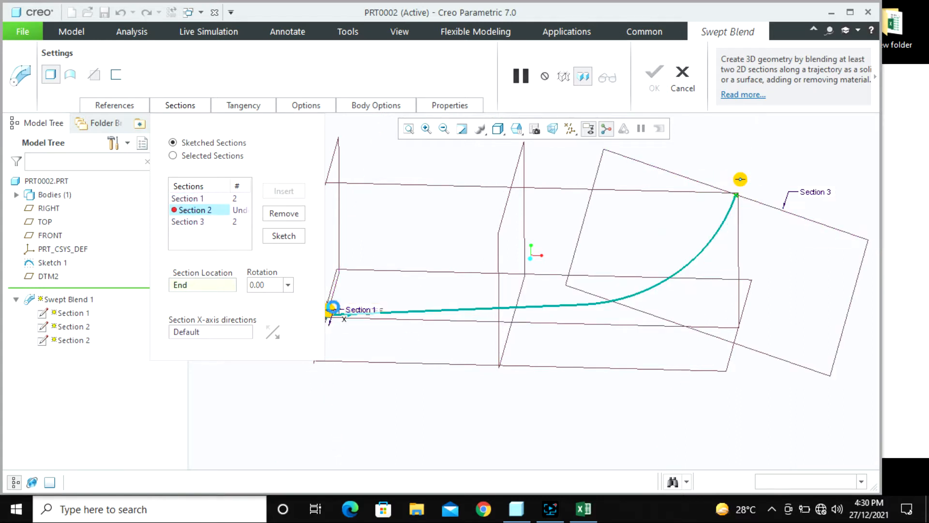
pyautogui.click(517, 129)
pyautogui.click(541, 193)
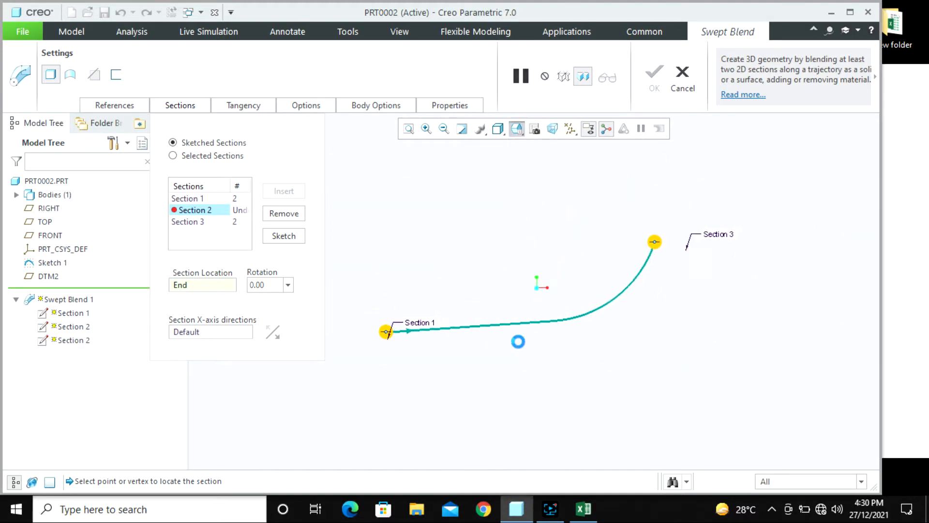
pyautogui.scroll(5, 518, 339)
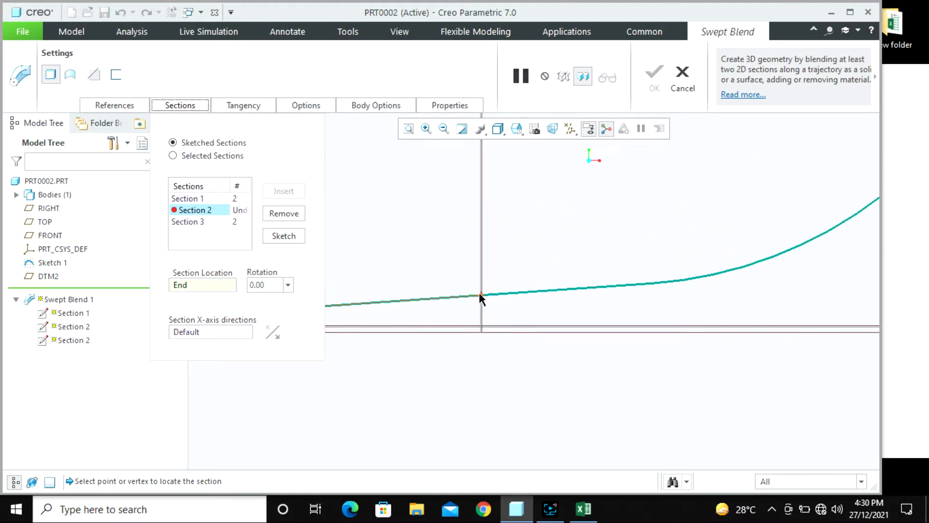
pyautogui.click(480, 294)
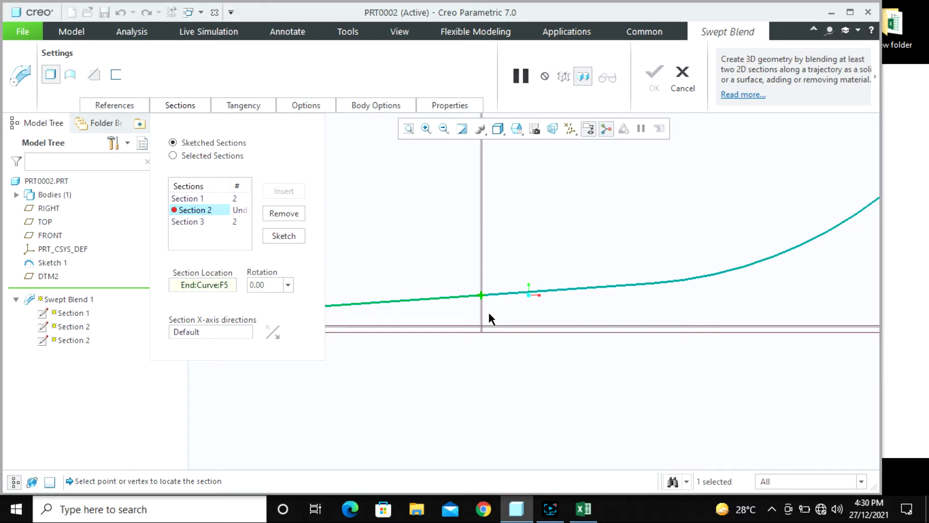
# - Sketch a circle of diameter 40 centred on the trajectory point for the inserted Section 2 and finish the section sketch
pyautogui.click(286, 235)
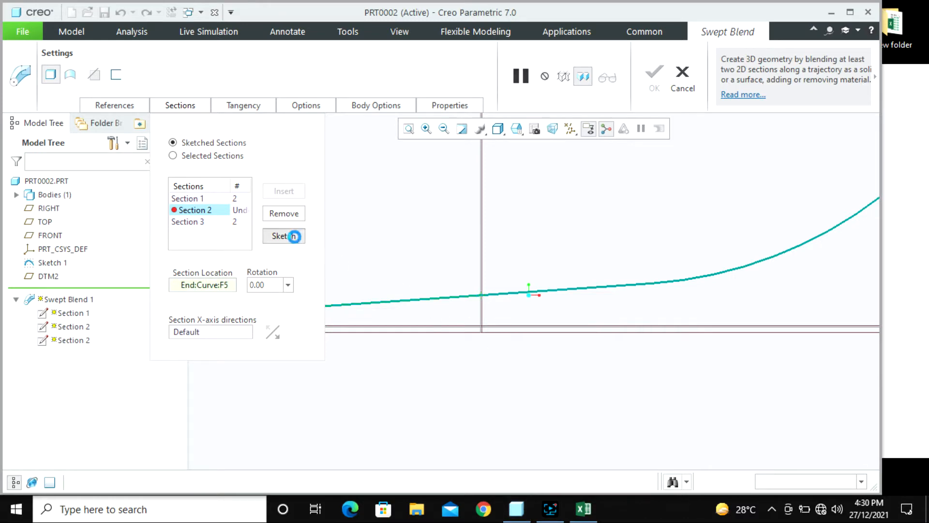
pyautogui.click(20, 85)
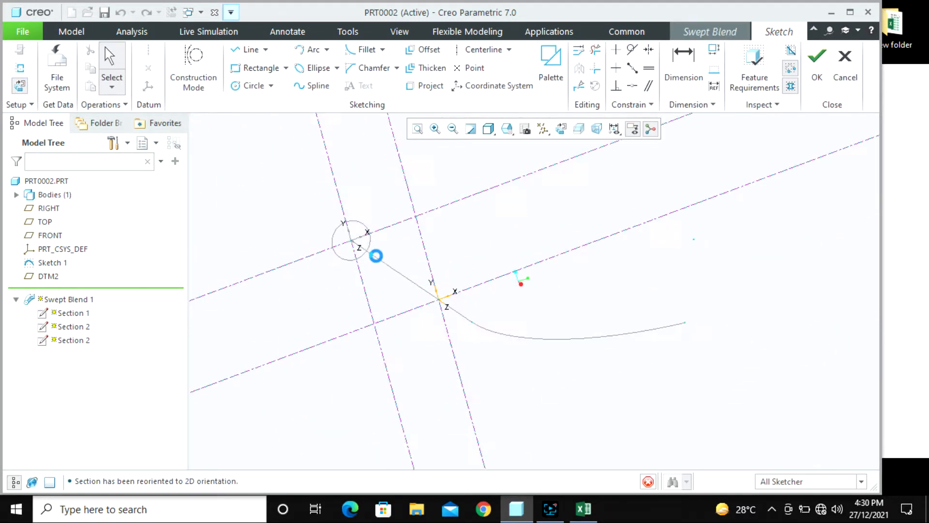
pyautogui.click(253, 86)
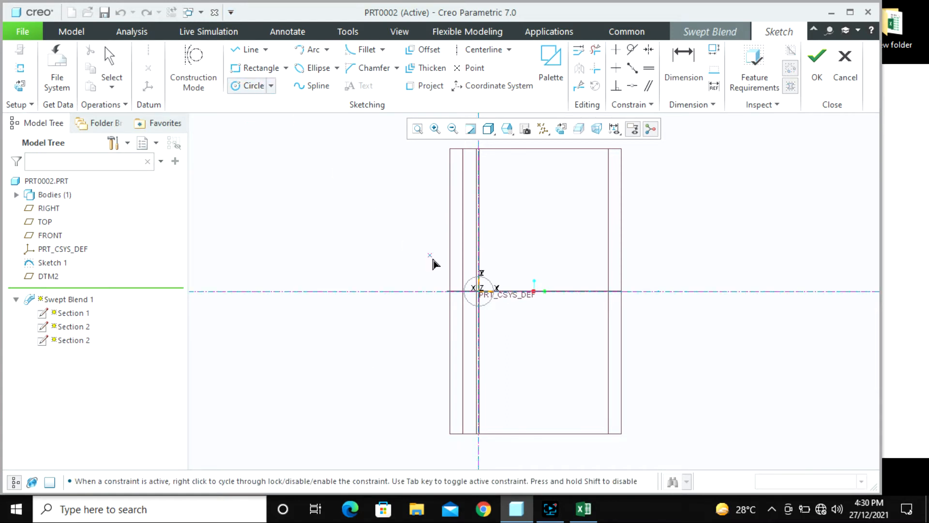
pyautogui.click(478, 291)
pyautogui.click(484, 308)
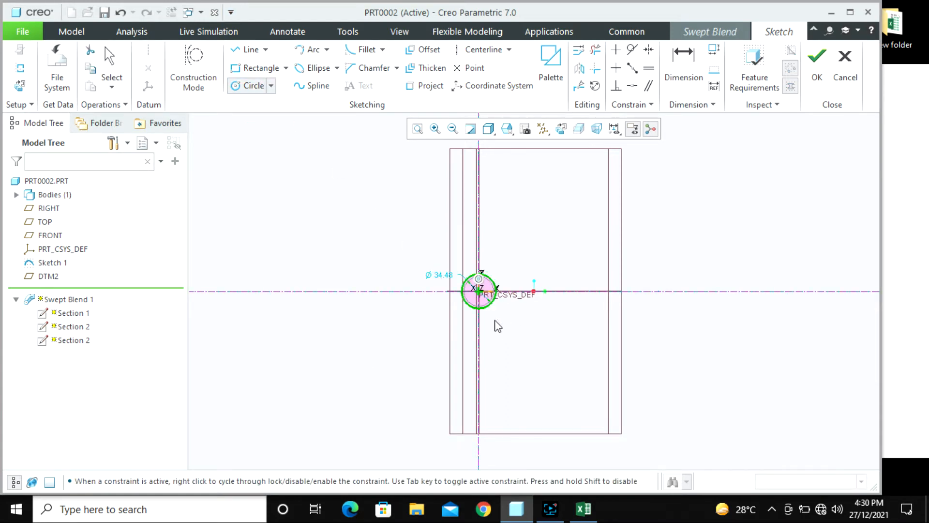
pyautogui.middleClick(495, 323)
pyautogui.doubleClick(448, 274)
pyautogui.write('40')
pyautogui.press('Return')
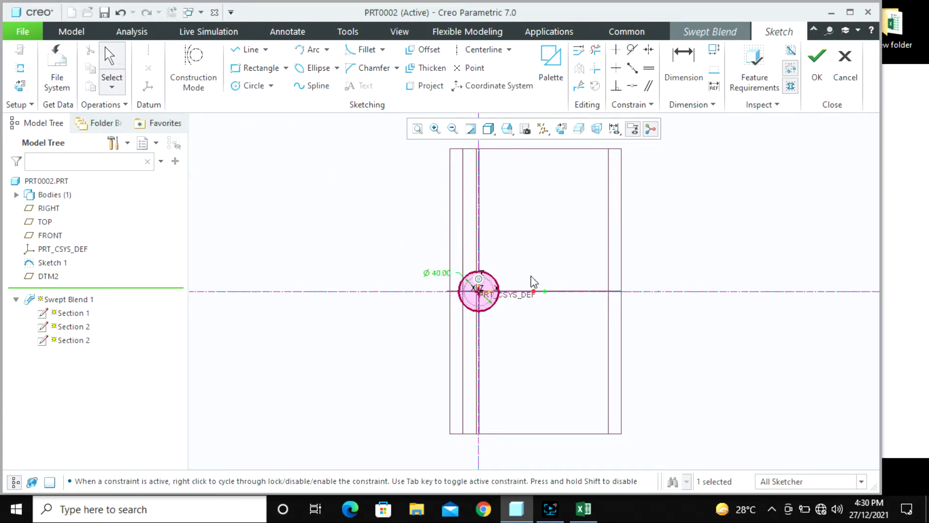
pyautogui.click(827, 88)
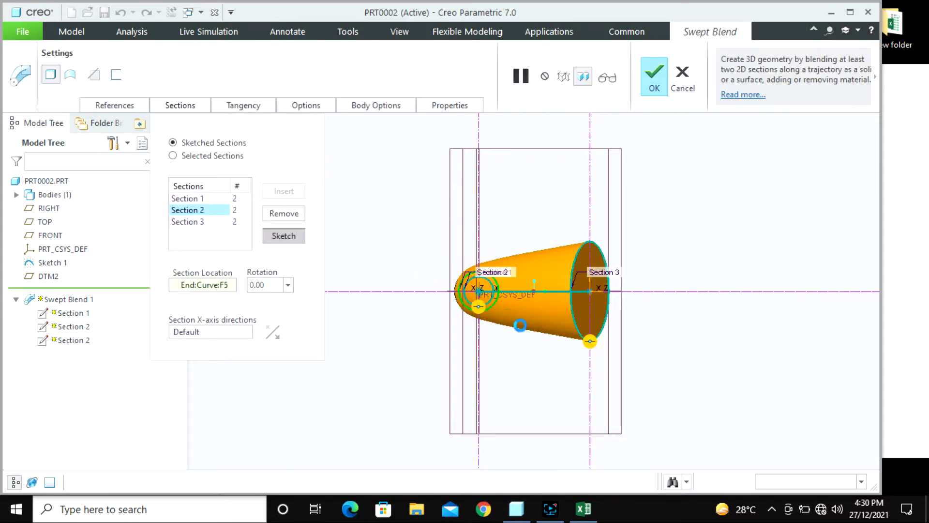
# - Check the blend through the new Section 2 in 3D and from the front, and complete the feature
pyautogui.moveTo(635, 371); pyautogui.dragTo(587, 411, button='middle')
pyautogui.click(516, 128)
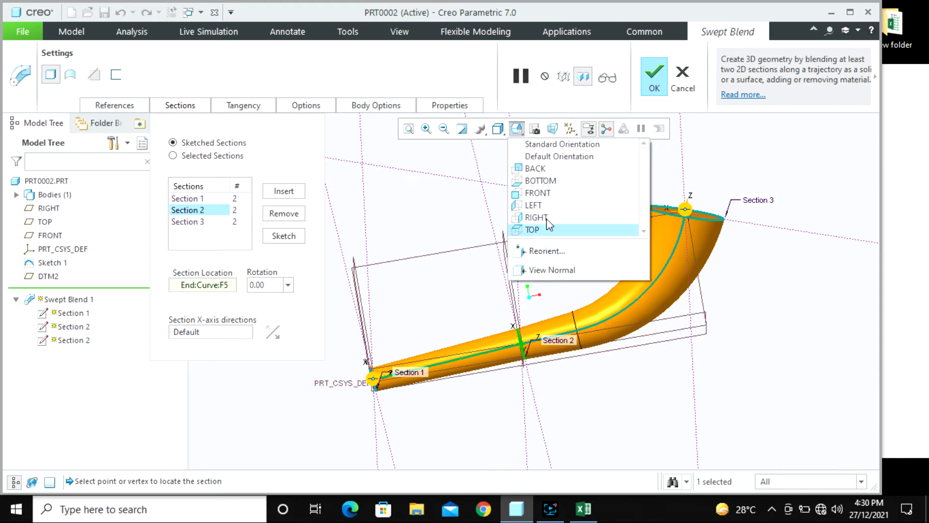
pyautogui.click(545, 191)
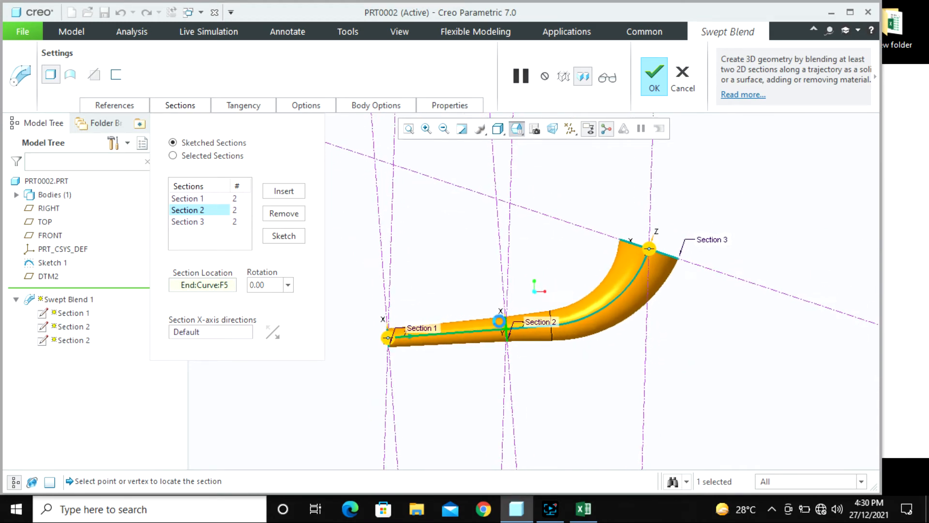
pyautogui.scroll(3, 503, 333)
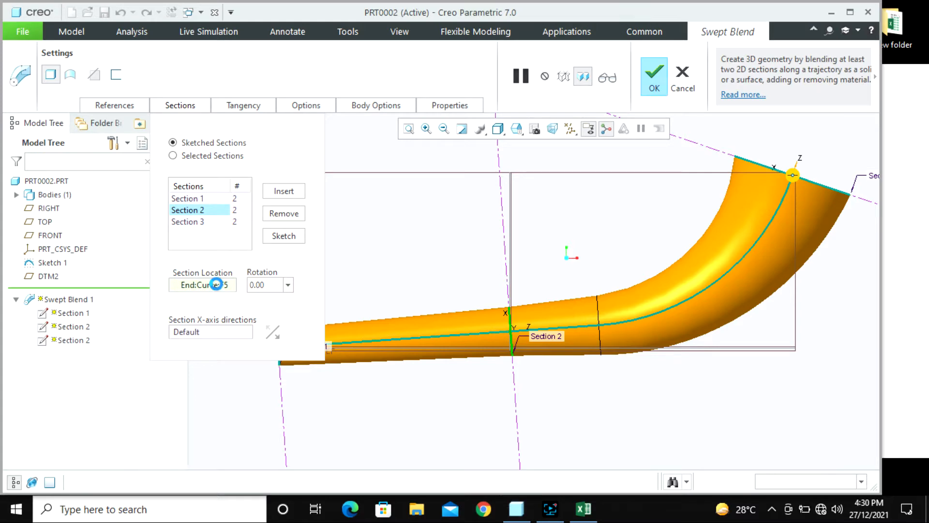
pyautogui.middleClick(595, 254)
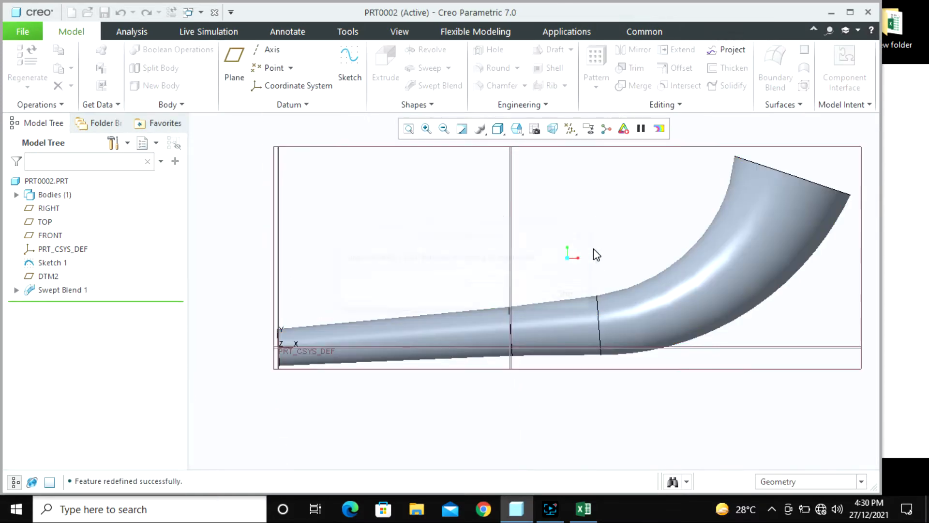
# - Examine the finished swept blend from several angles, particularly the surface segments around the intermediate section
pyautogui.click(581, 288)
pyautogui.moveTo(582, 288)
pyautogui.mouseDown(button='middle')
pyautogui.moveTo(613, 327)
pyautogui.moveTo(572, 289)
pyautogui.mouseUp(button='middle')
pyautogui.click(572, 288)
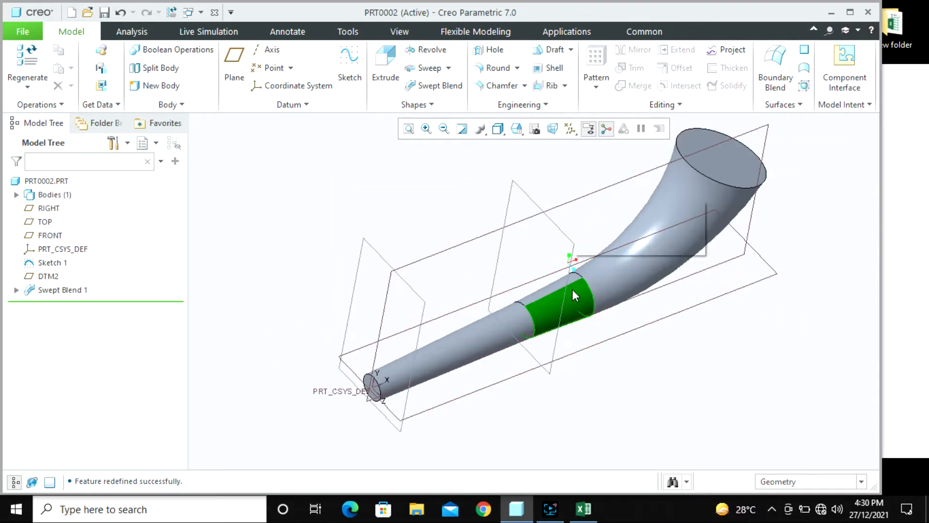
pyautogui.click(518, 322)
pyautogui.scroll(-5, 519, 322)
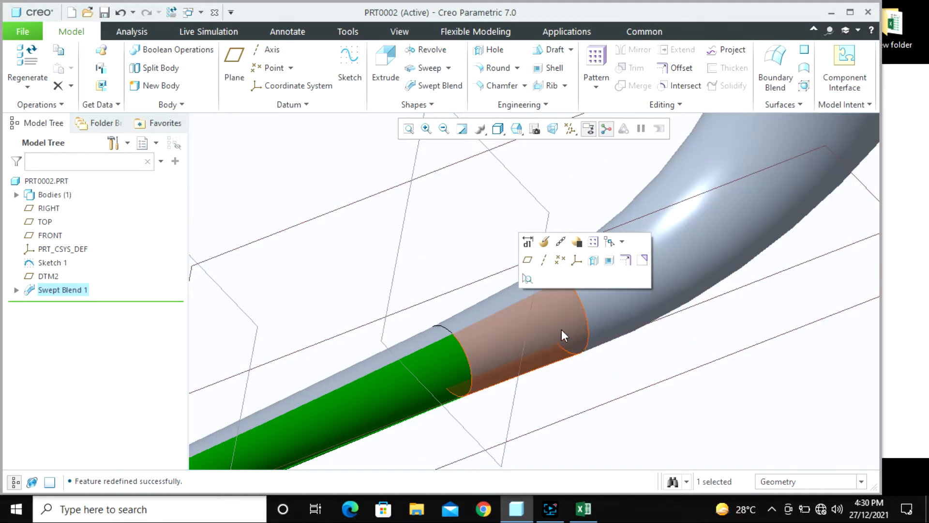
pyautogui.moveTo(561, 329); pyautogui.dragTo(544, 269, button='middle')
pyautogui.click(543, 264)
pyautogui.scroll(3, 488, 301)
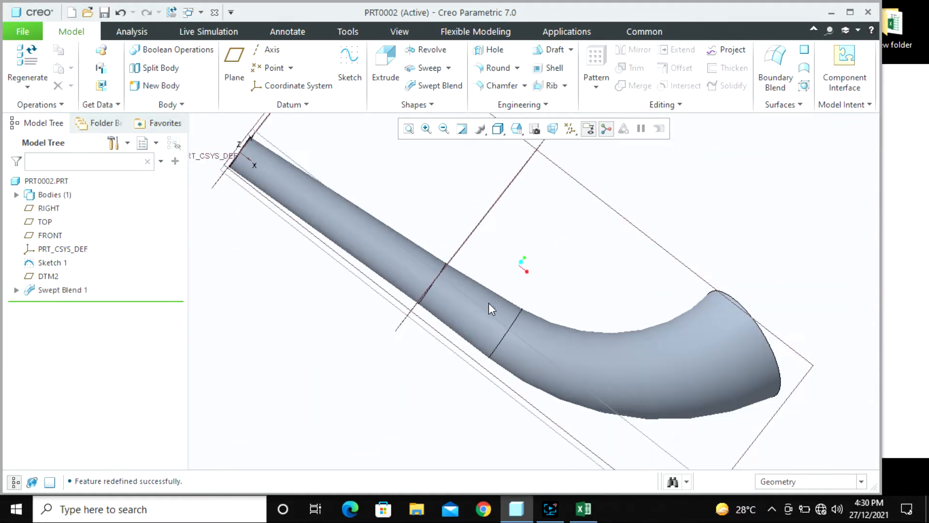
pyautogui.moveTo(489, 306)
pyautogui.mouseDown(button='middle')
pyautogui.moveTo(456, 251)
pyautogui.moveTo(514, 289)
pyautogui.moveTo(501, 276)
pyautogui.mouseUp(button='middle')
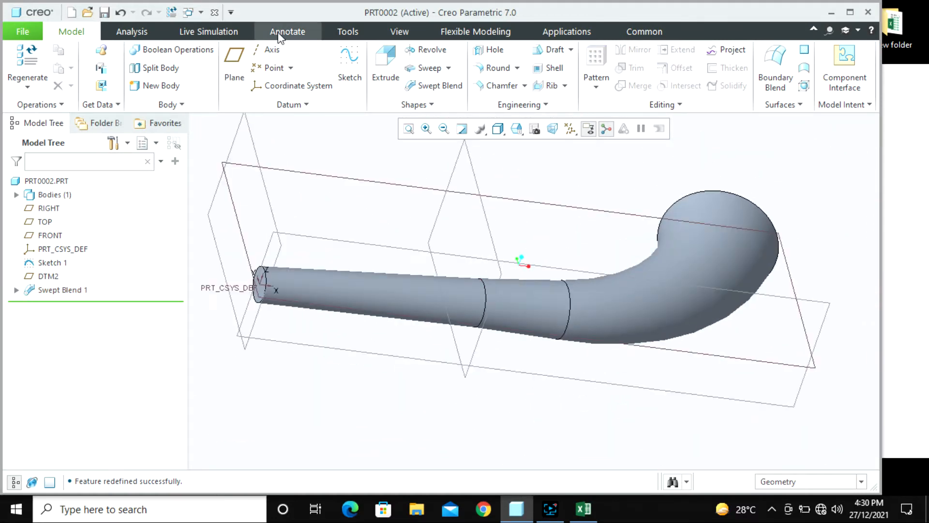
# - Close the finished swept blend part and create a new solid part named prt0003 with the default template
pyautogui.click(214, 12)
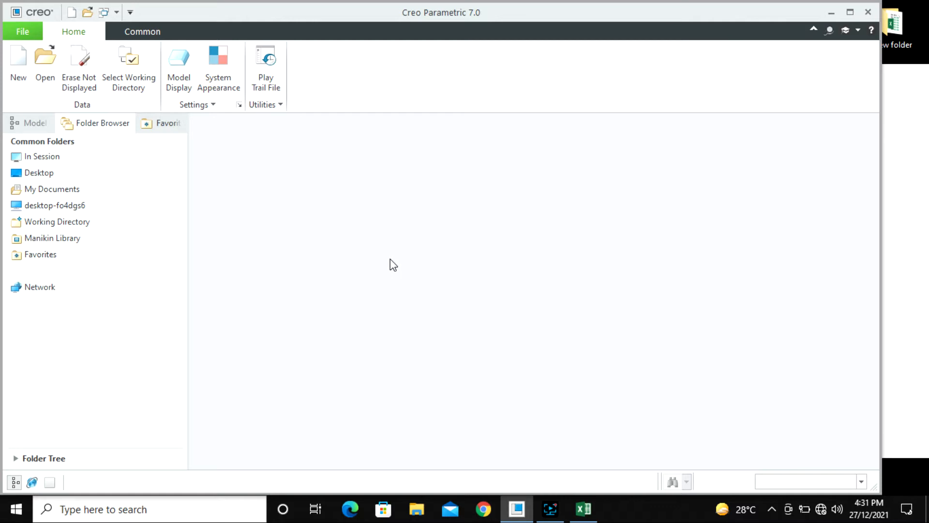
pyautogui.click(23, 90)
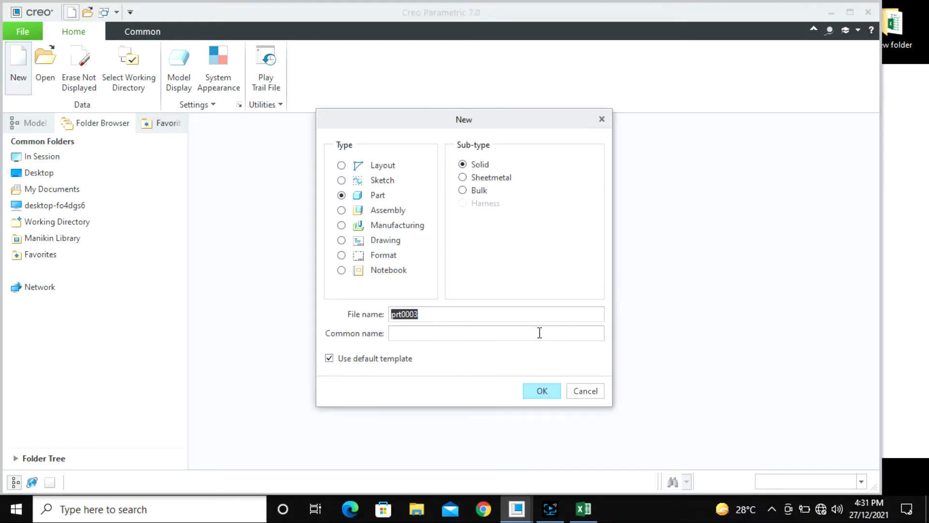
pyautogui.click(537, 389)
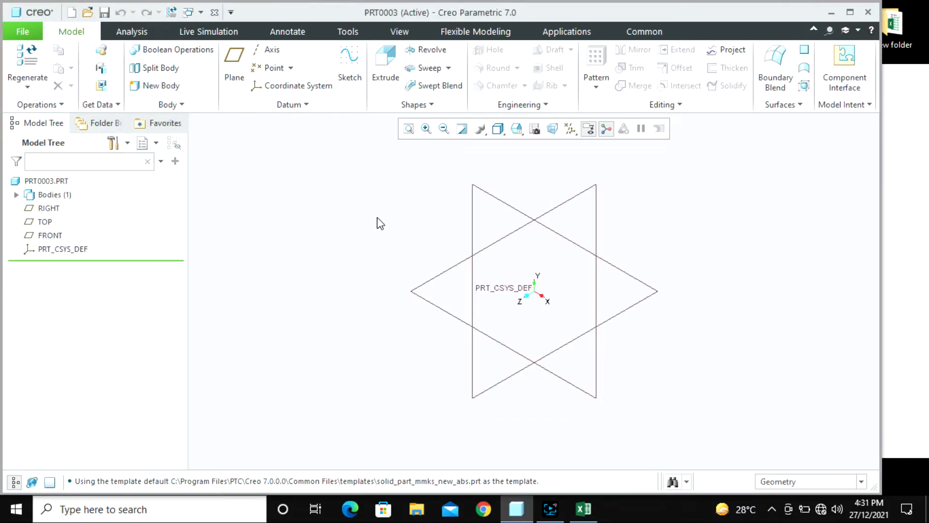
# - Sketch a vertical line 200 long upward from the origin on the FRONT plane and finish the sketch
pyautogui.click(349, 61)
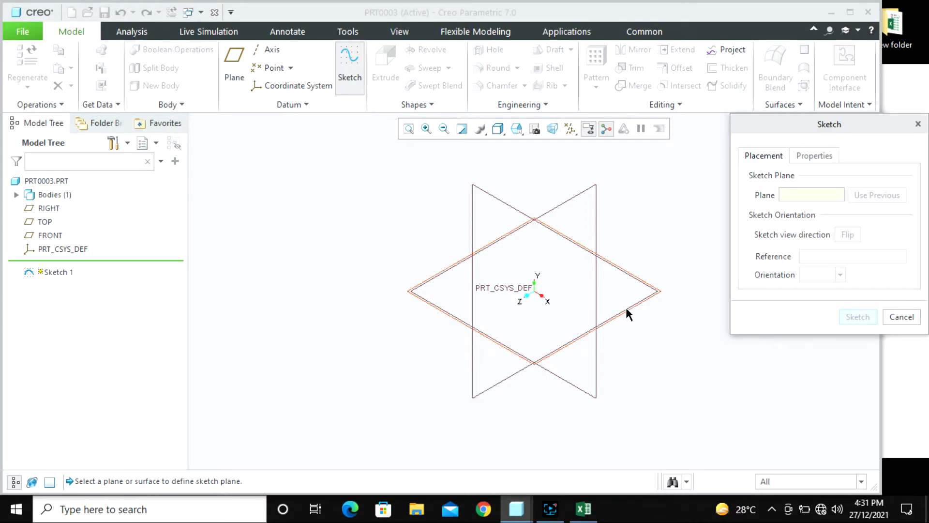
pyautogui.click(467, 240)
pyautogui.middleClick(352, 272)
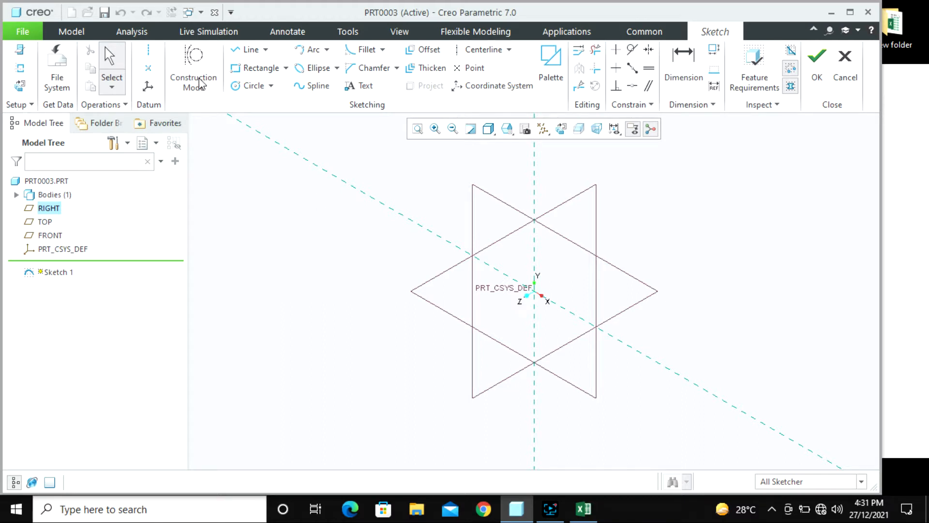
pyautogui.click(19, 86)
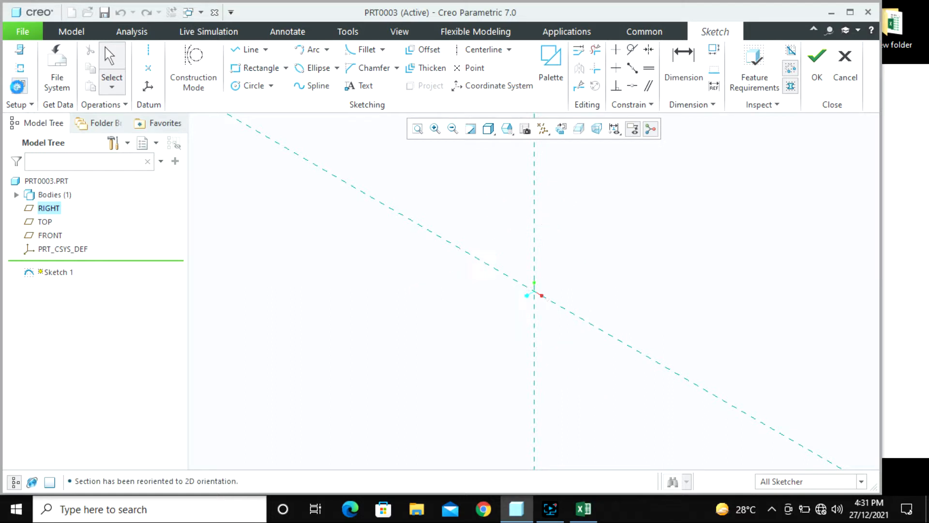
pyautogui.click(248, 52)
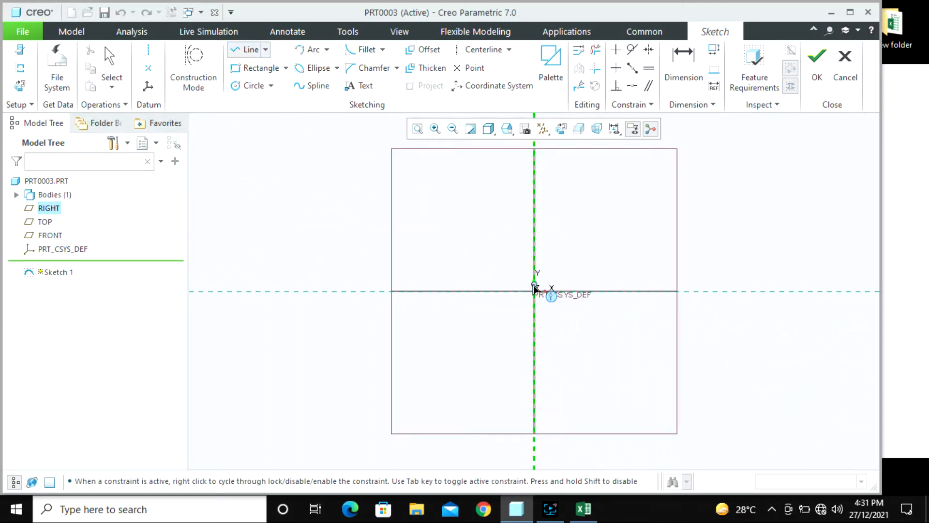
pyautogui.click(534, 289)
pyautogui.click(534, 170)
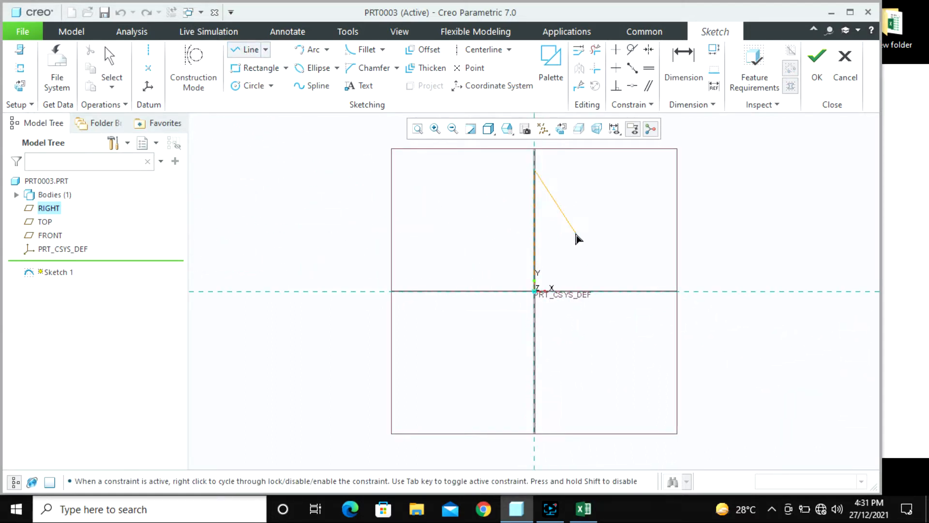
pyautogui.middleClick(577, 238)
pyautogui.doubleClick(526, 250)
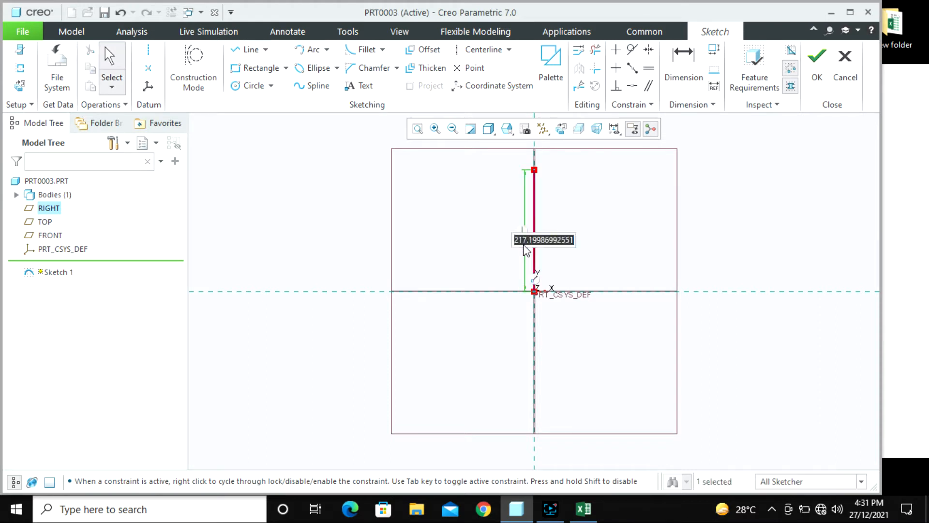
pyautogui.write('200')
pyautogui.press('Return')
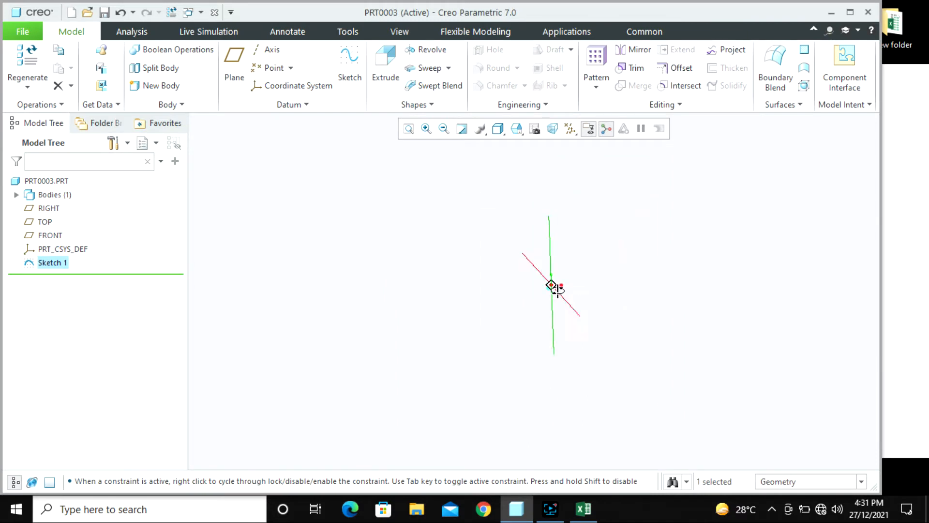
pyautogui.click(661, 274)
# - Start a Swept Blend with the vertical line as trajectory and open the sketch of Section 1 at its start
pyautogui.click(423, 89)
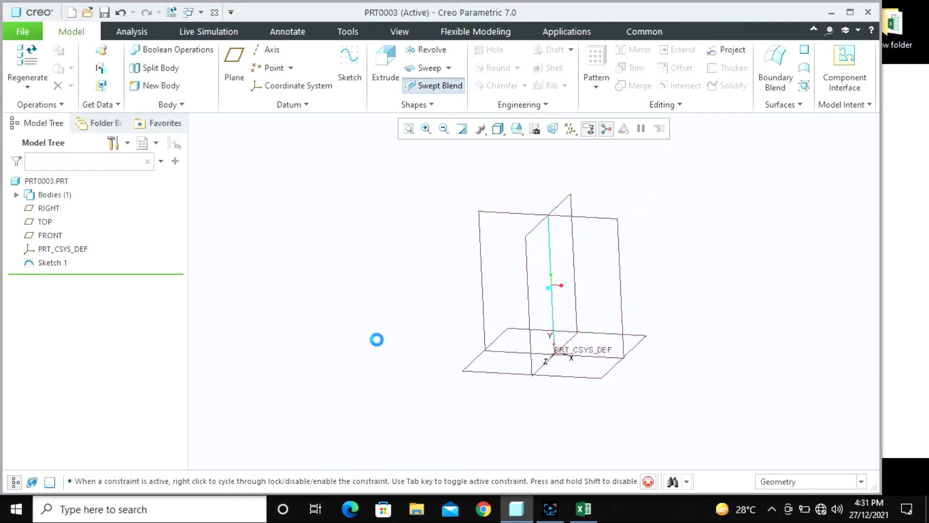
pyautogui.click(554, 317)
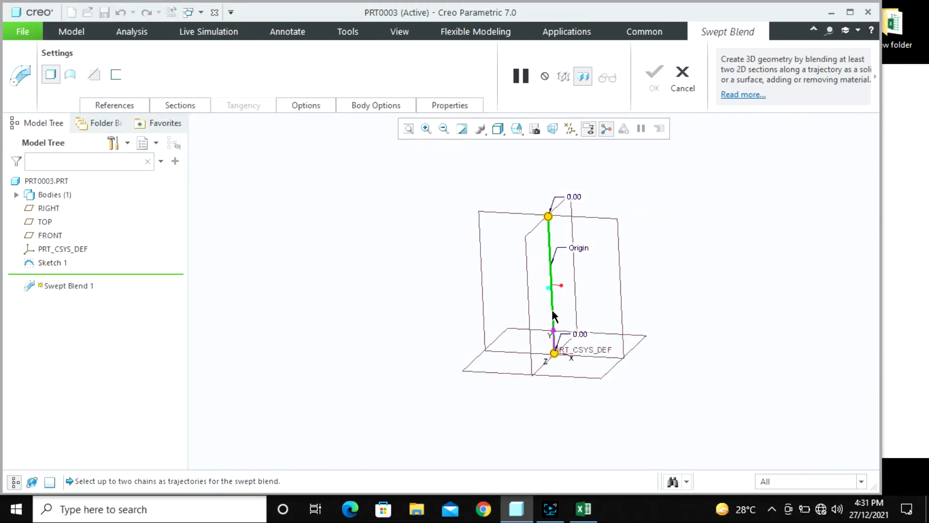
pyautogui.click(180, 105)
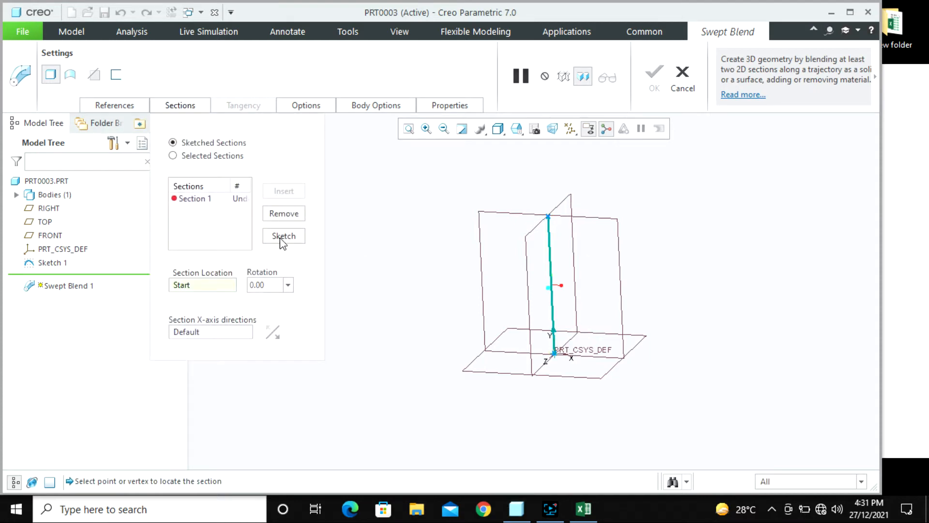
pyautogui.click(232, 201)
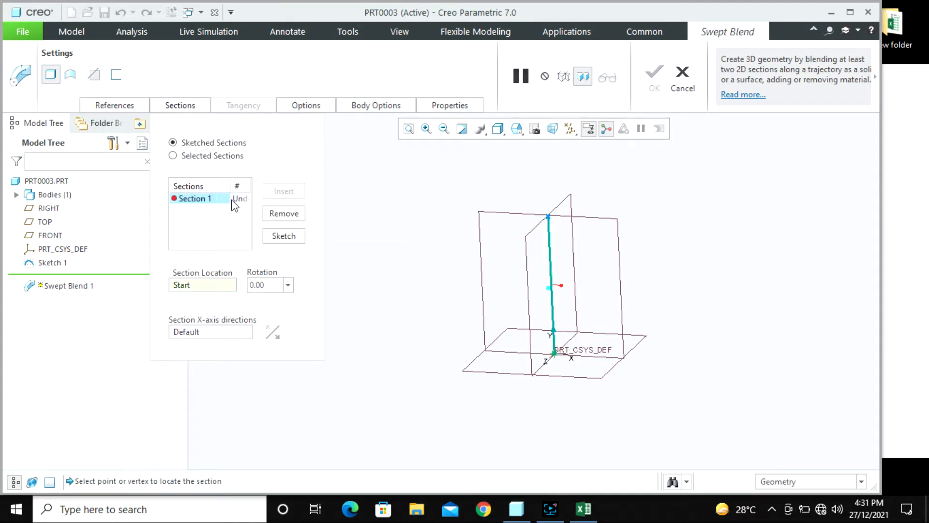
pyautogui.click(290, 237)
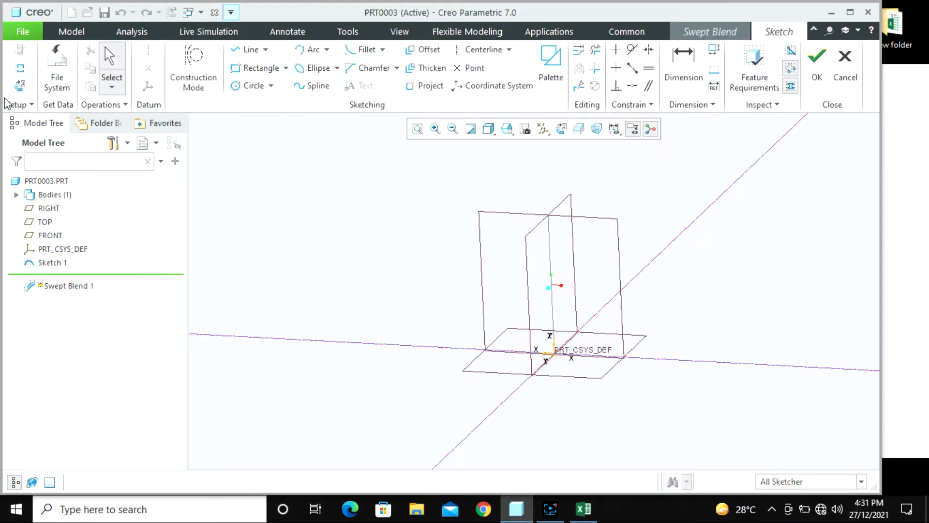
pyautogui.click(19, 86)
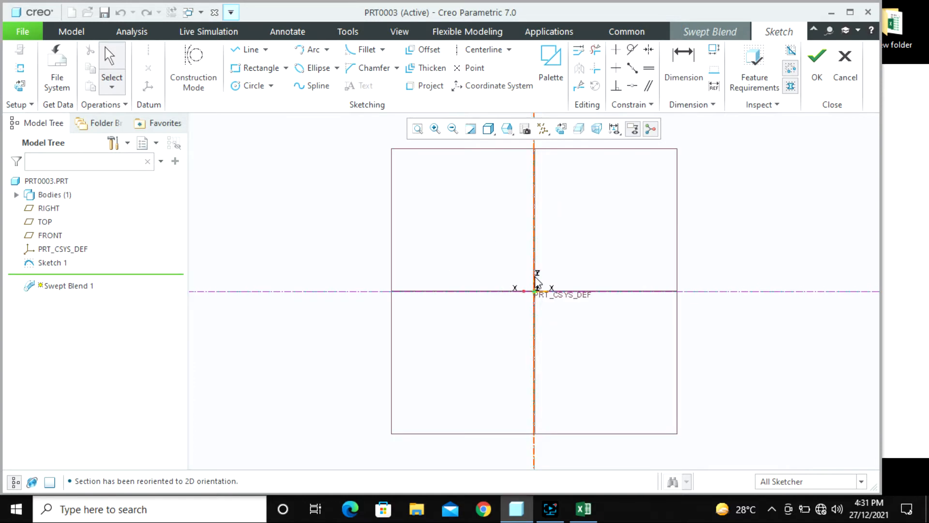
# - Sketch a square centred on the trajectory point with the centre rectangle and set its side length to 75
pyautogui.click(285, 68)
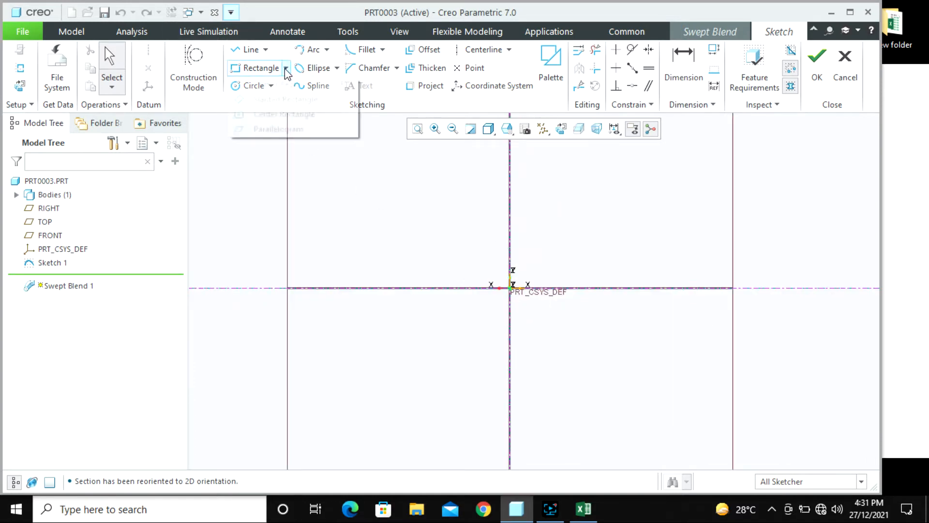
pyautogui.click(278, 114)
pyautogui.click(510, 288)
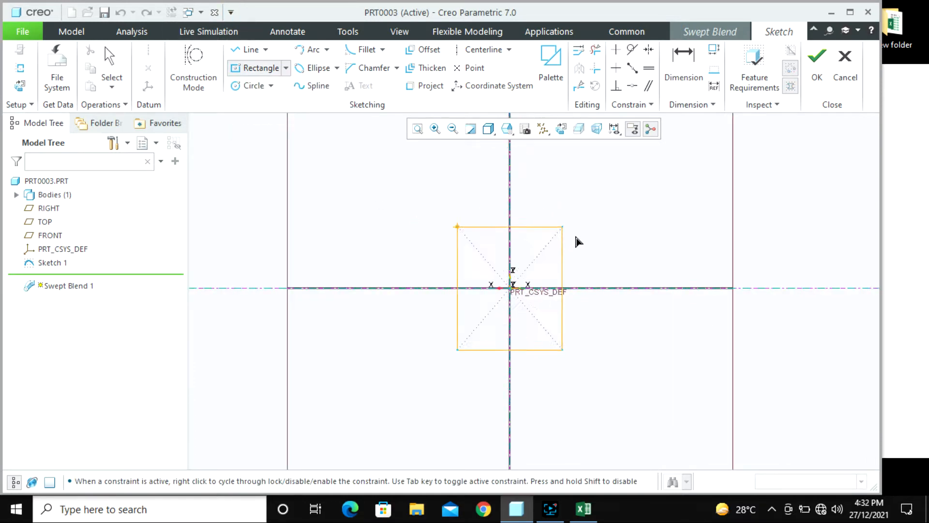
pyautogui.click(580, 218)
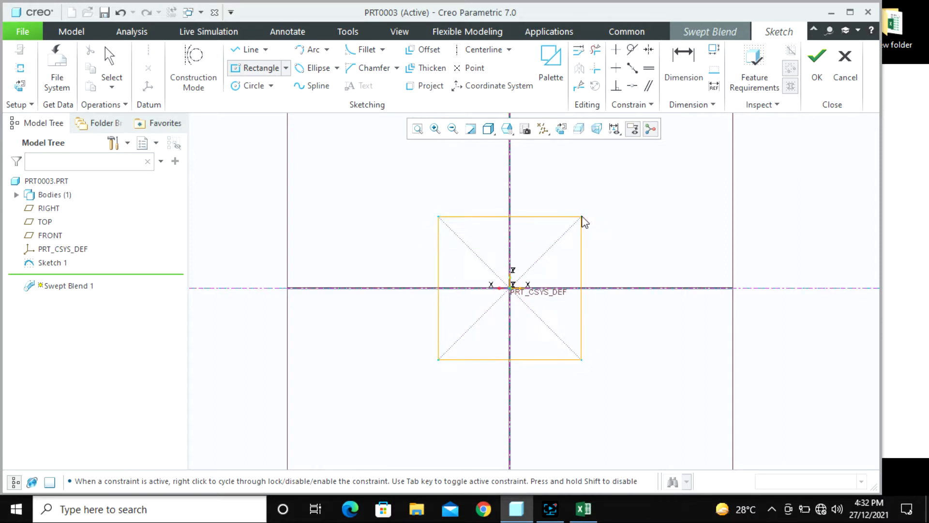
pyautogui.middleClick(607, 231)
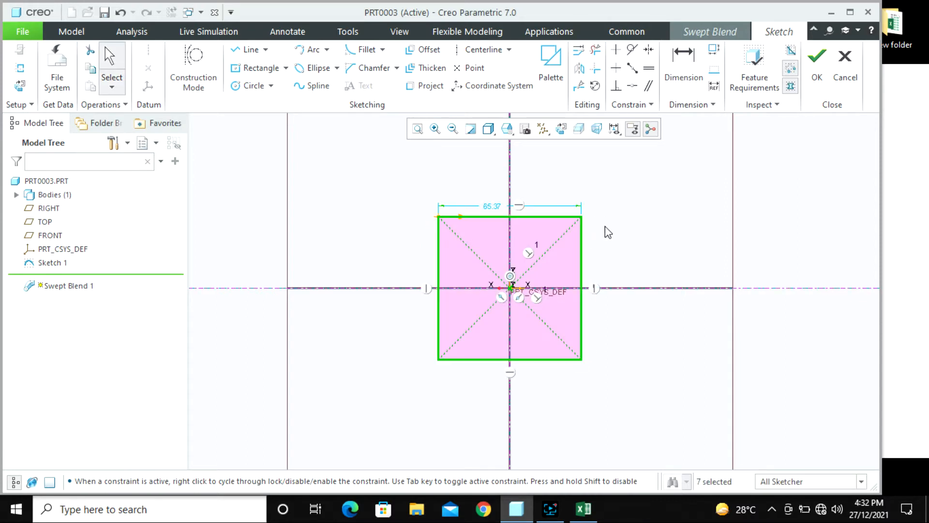
pyautogui.doubleClick(494, 208)
pyautogui.write('75')
pyautogui.press('Return')
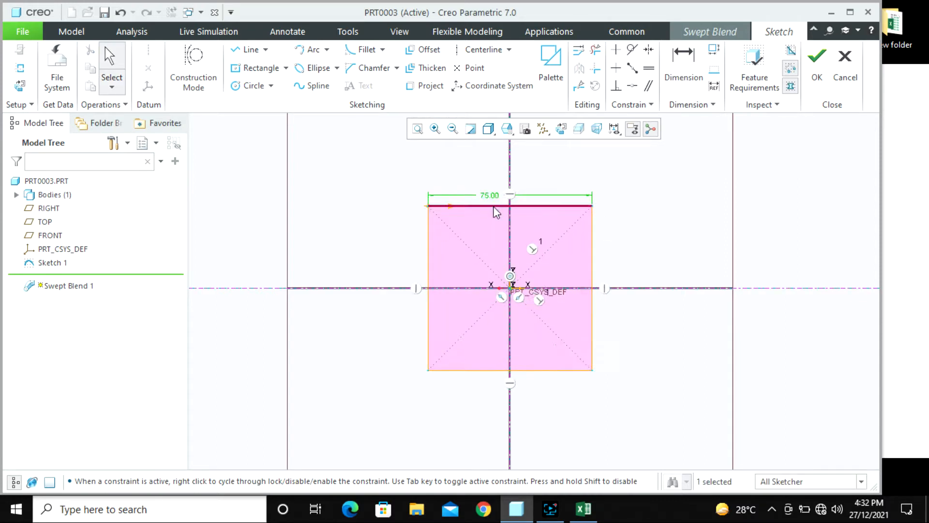
pyautogui.click(655, 241)
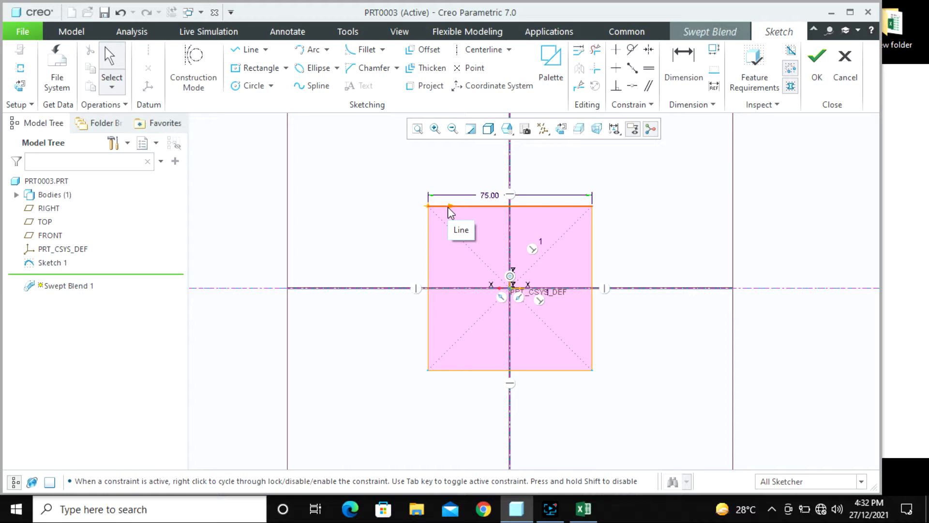
# - Check the square's start point in the default 3D orientation and finish the Section 1 sketch
pyautogui.hotkey('ctrl', 'd')
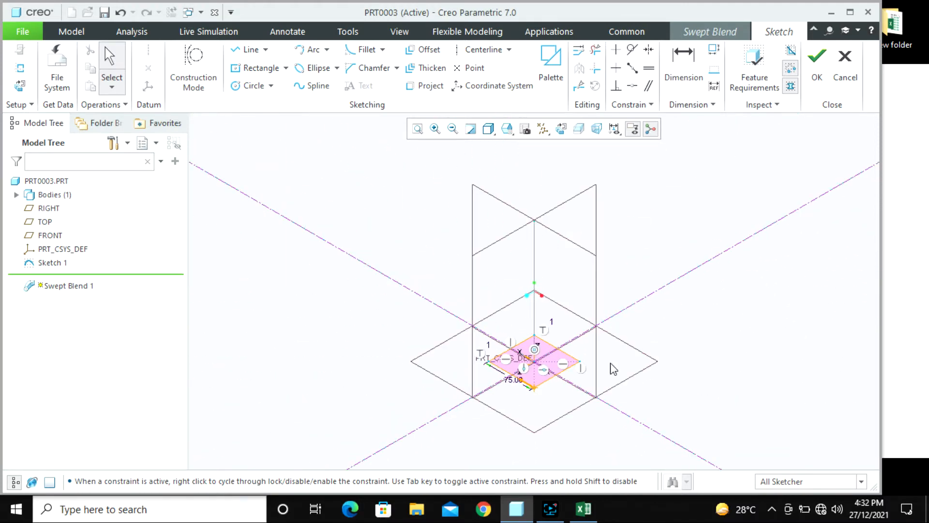
pyautogui.scroll(3, 578, 383)
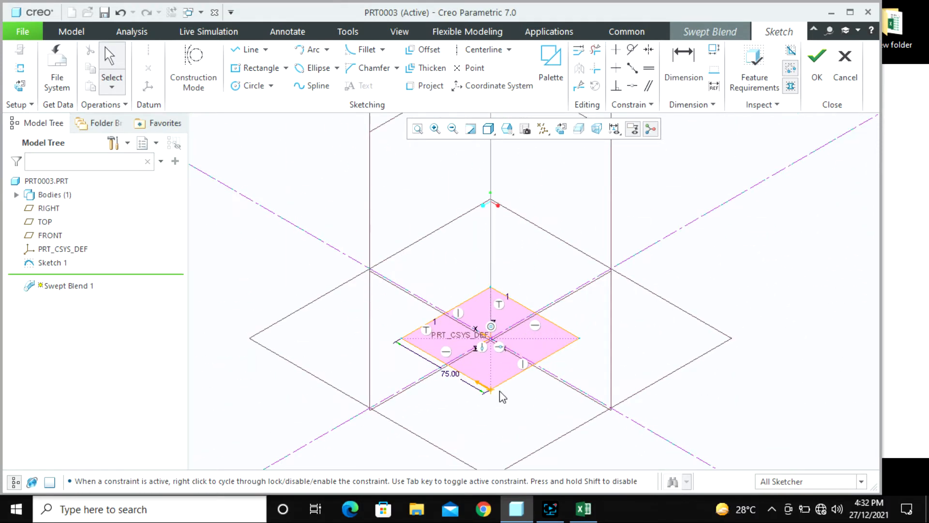
pyautogui.scroll(-2, 498, 394)
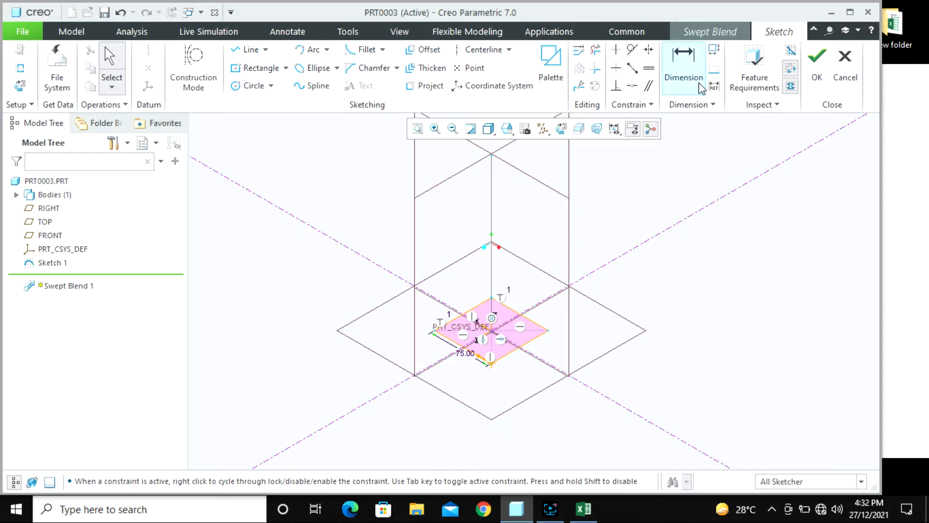
pyautogui.click(817, 72)
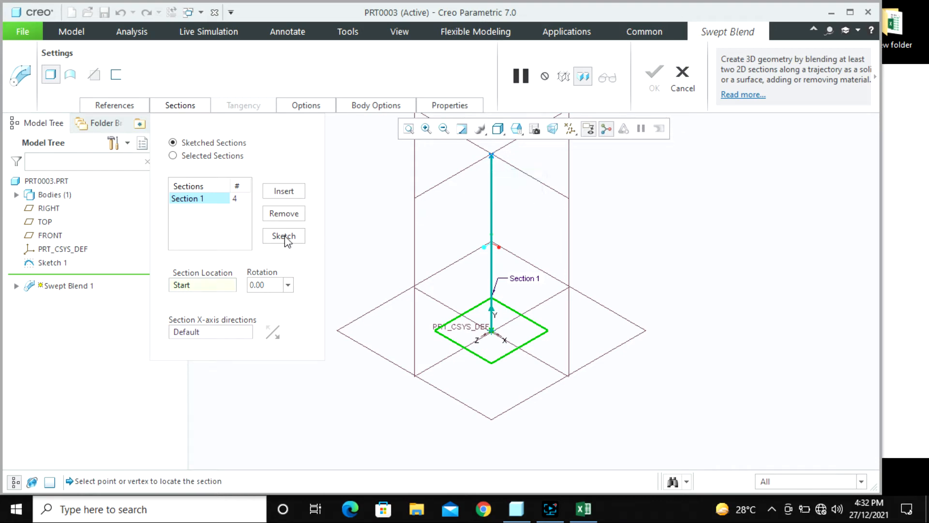
# - Insert Section 2 at the end of the trajectory and open its sketch
pyautogui.click(279, 194)
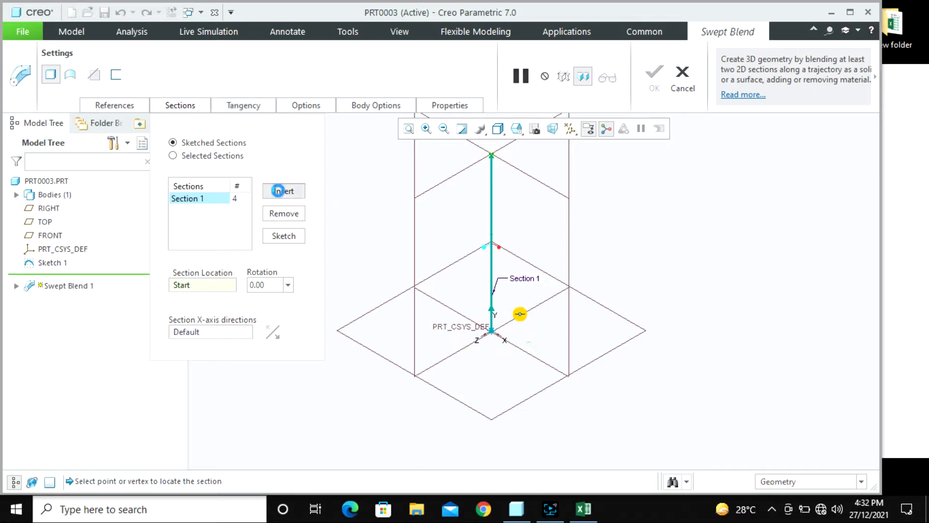
pyautogui.click(220, 210)
pyautogui.click(280, 237)
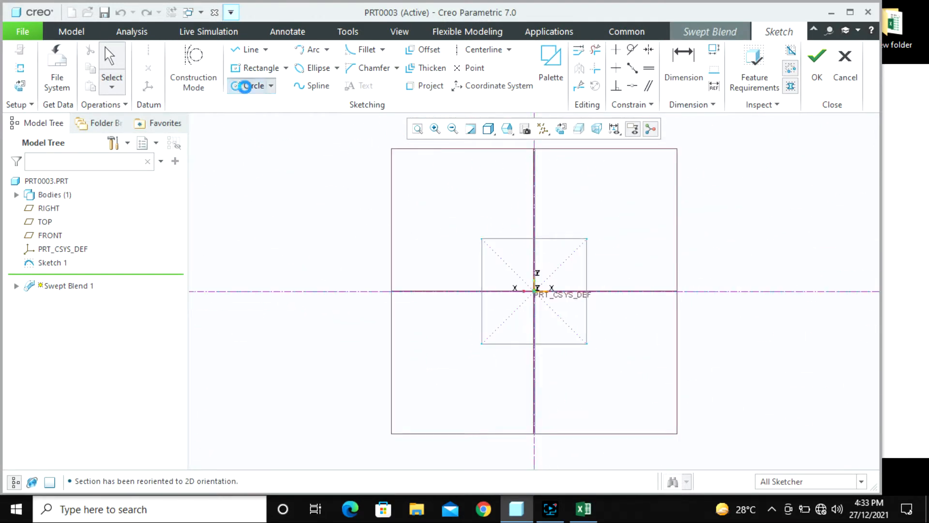
# - Sketch a circle centred on the trajectory point, set its diameter to 45, and finish the Section 2 sketch
pyautogui.click(249, 85)
pyautogui.click(534, 291)
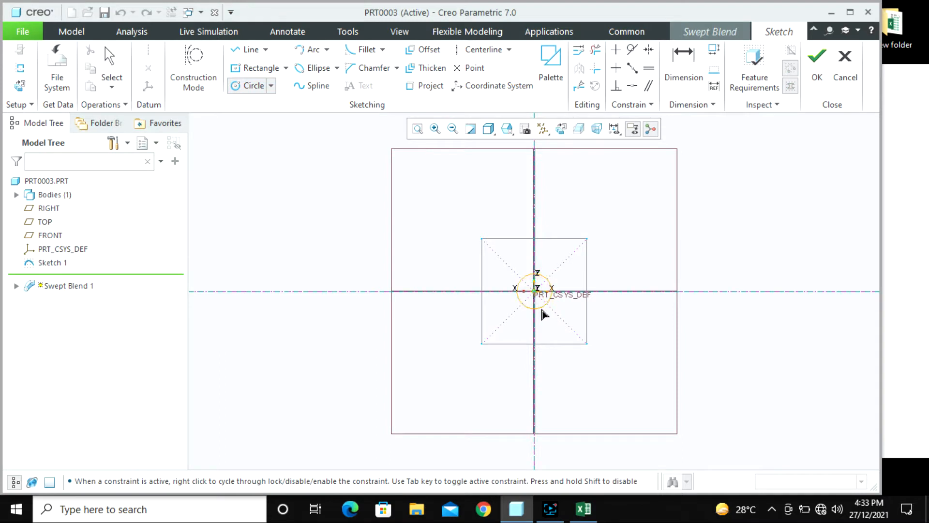
pyautogui.click(550, 320)
pyautogui.middleClick(643, 321)
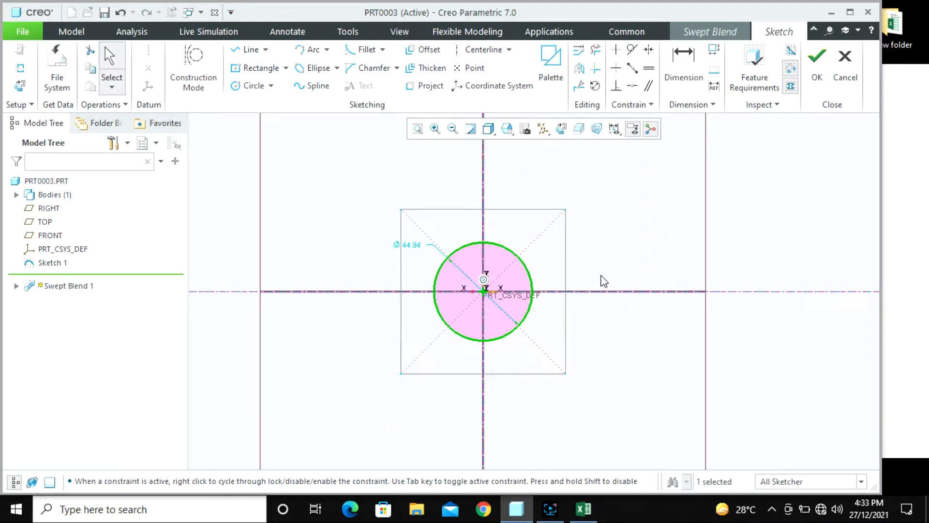
pyautogui.doubleClick(413, 247)
pyautogui.write('45')
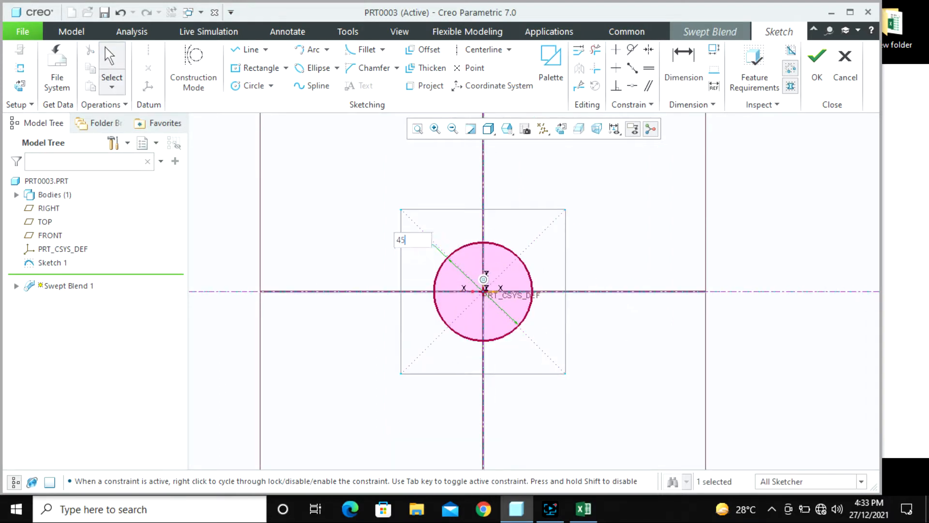
pyautogui.press('Return')
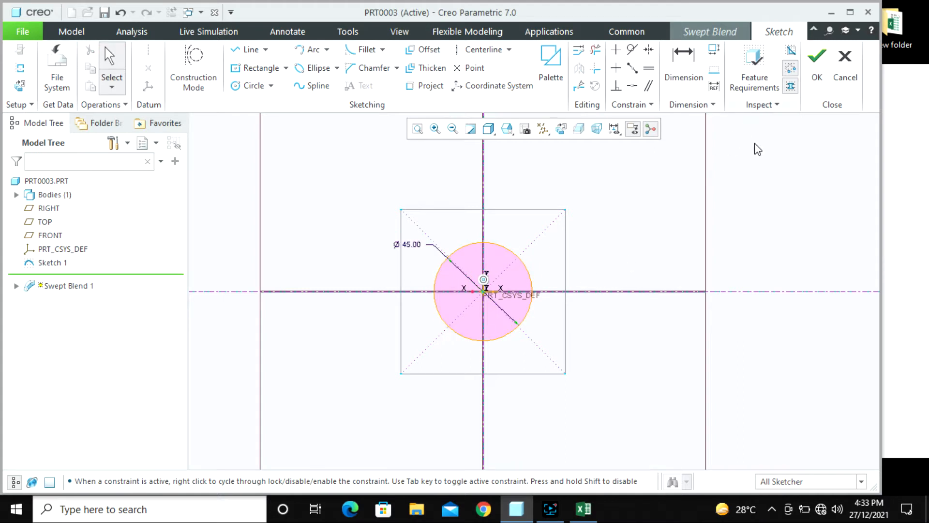
pyautogui.click(817, 73)
# - Reopen the Section 2 sketch and draw two perpendicular diagonal centerlines through the circle's centre toward the square's corners
pyautogui.click(180, 105)
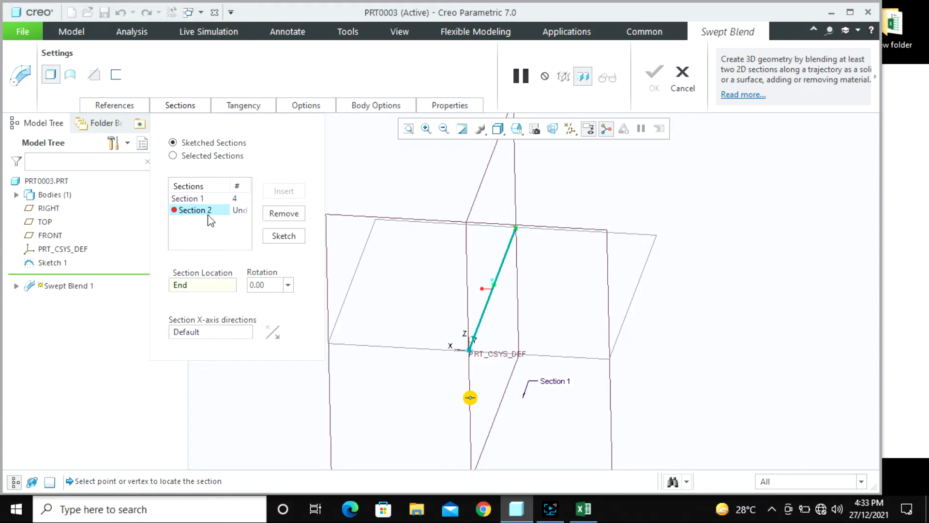
pyautogui.click(284, 240)
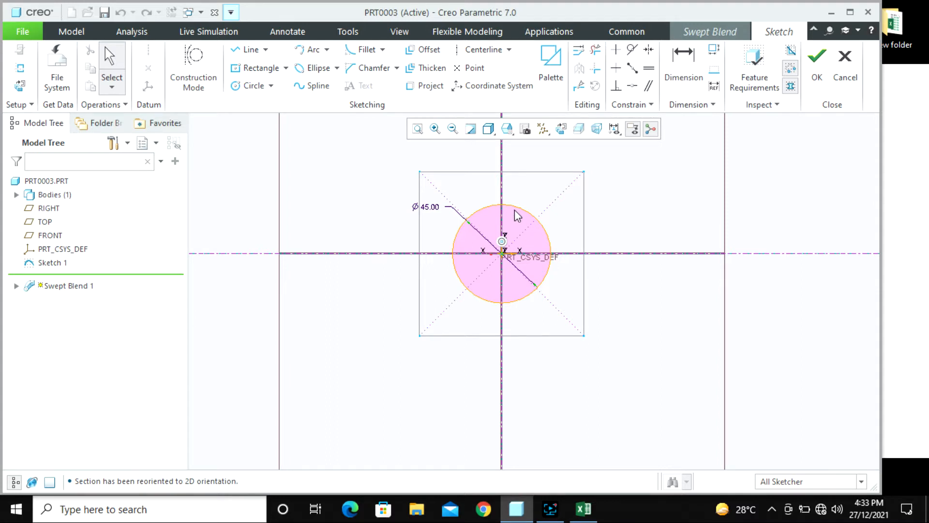
pyautogui.scroll(-2, 574, 222)
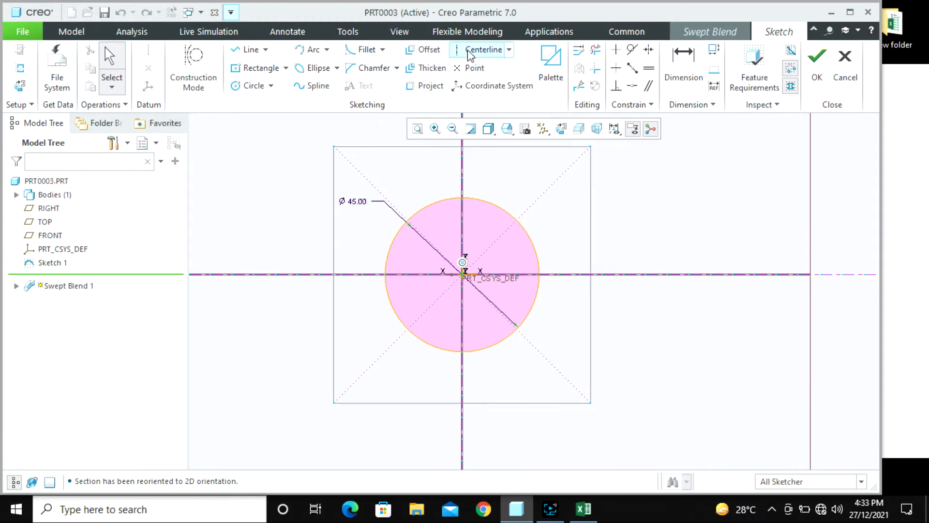
pyautogui.click(483, 49)
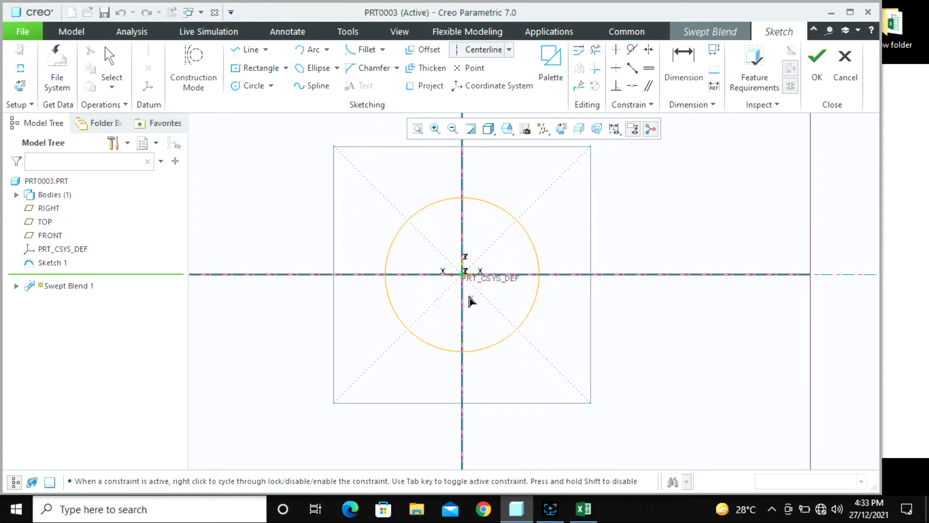
pyautogui.click(419, 234)
pyautogui.click(463, 275)
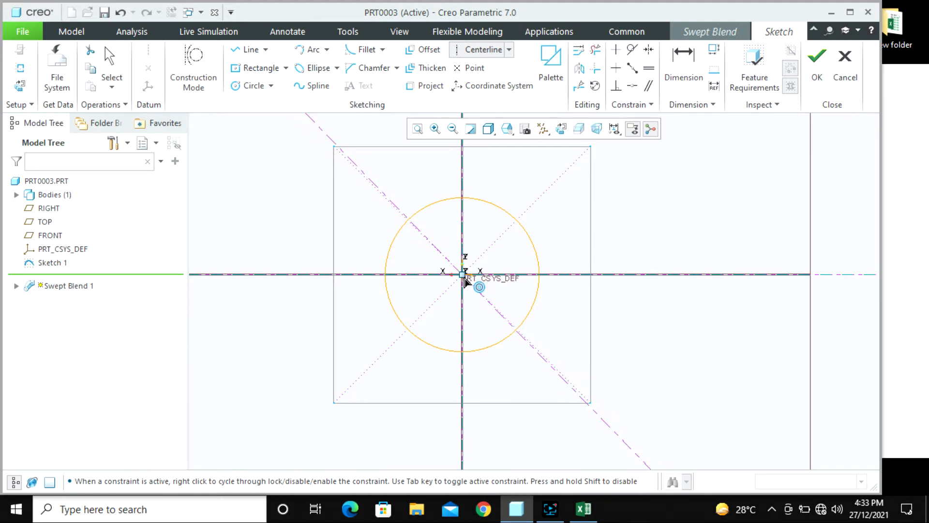
pyautogui.click(542, 199)
pyautogui.middleClick(630, 212)
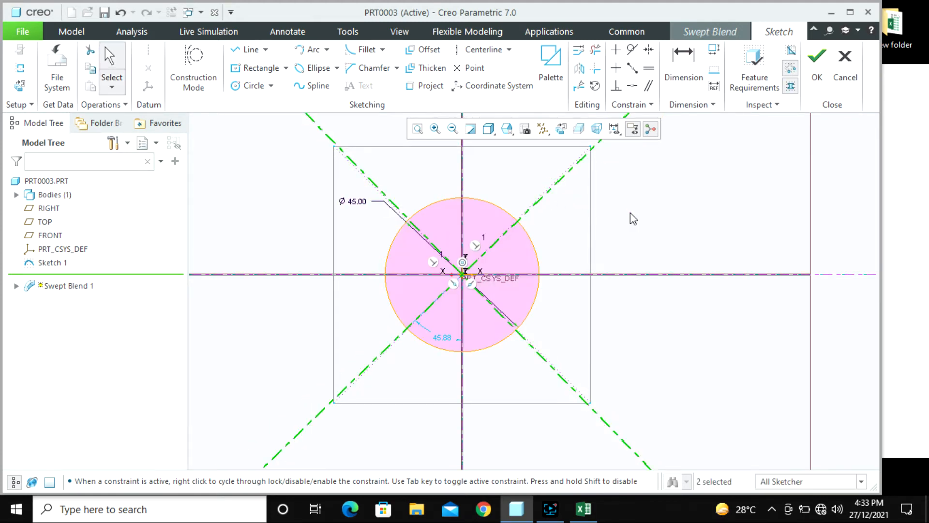
# - Dimension the angle between the rising diagonal centerline and the horizontal reference and set it to 45 degrees
pyautogui.click(675, 93)
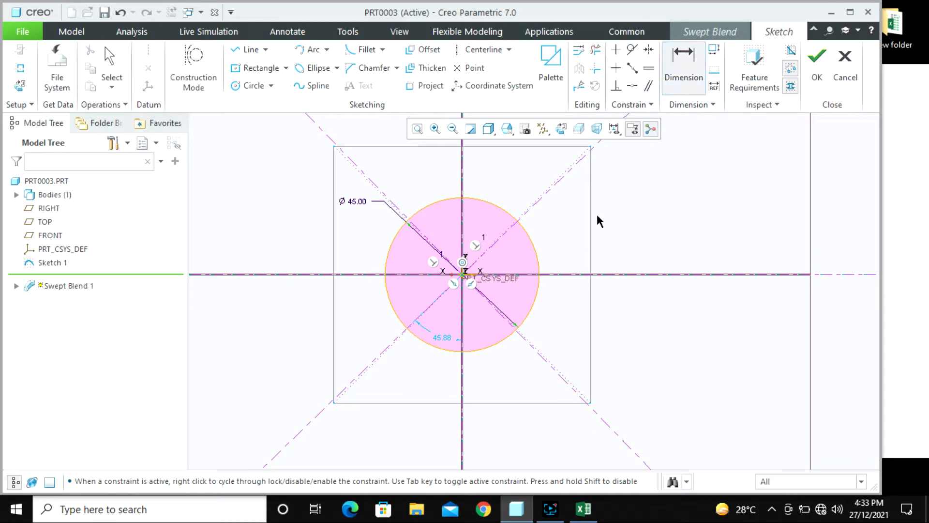
pyautogui.click(567, 179)
pyautogui.click(637, 274)
pyautogui.middleClick(629, 243)
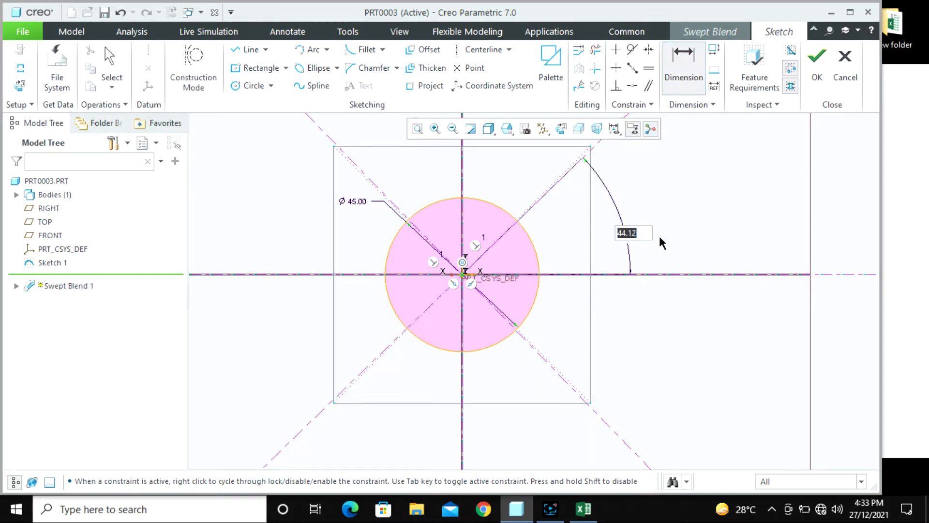
pyautogui.write('45')
pyautogui.press('Return')
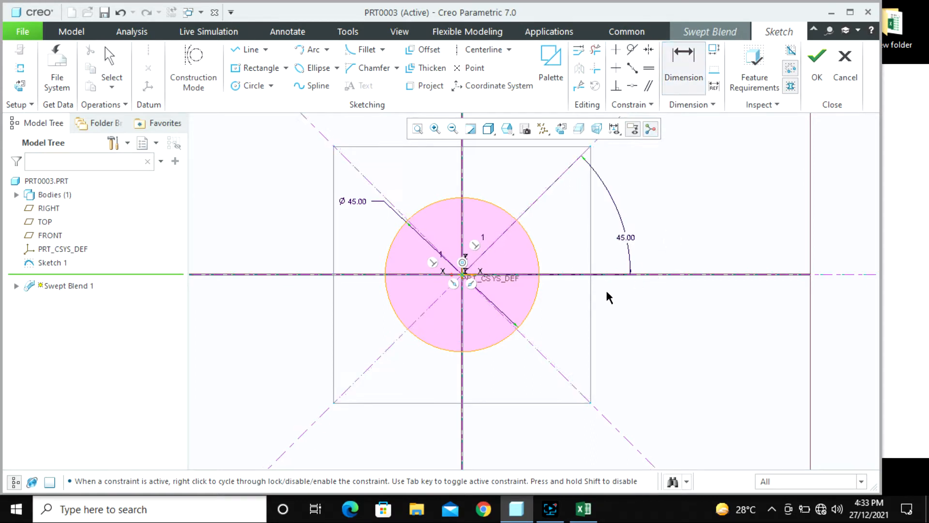
# - Divide the circle into four arcs at its intersections with the two diagonal centerlines
pyautogui.click(578, 86)
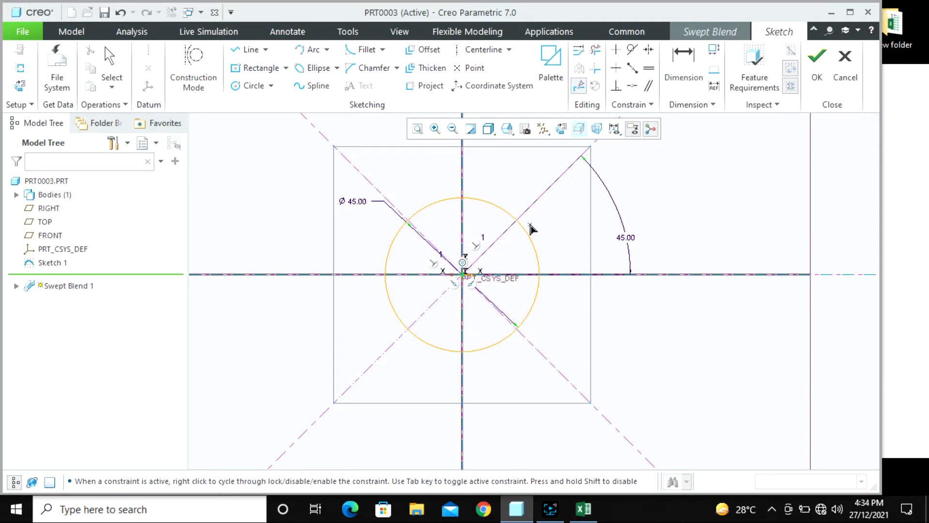
pyautogui.click(517, 220)
pyautogui.click(517, 329)
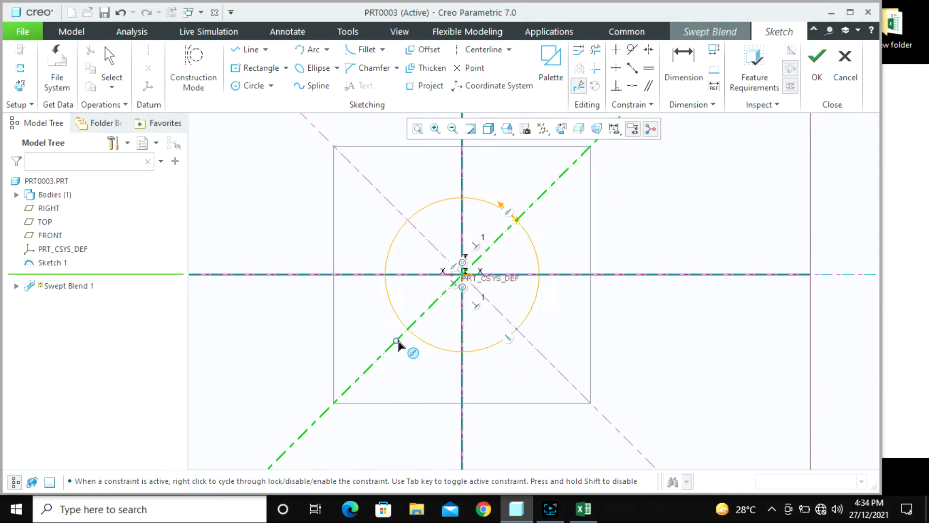
pyautogui.click(408, 329)
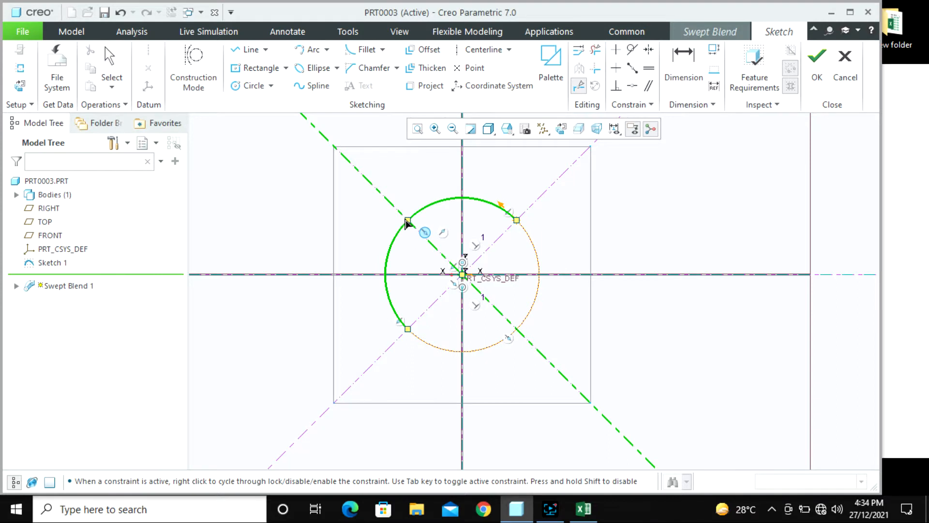
pyautogui.click(406, 220)
pyautogui.middleClick(453, 292)
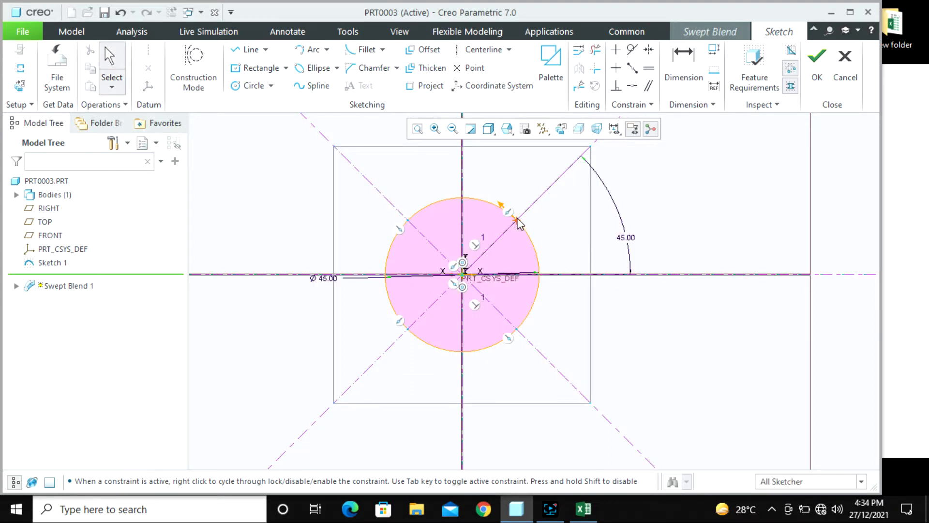
# - Check the circle's start point against the square in the default 3D orientation and finish the Section 2 sketch
pyautogui.hotkey('ctrl', 'd')
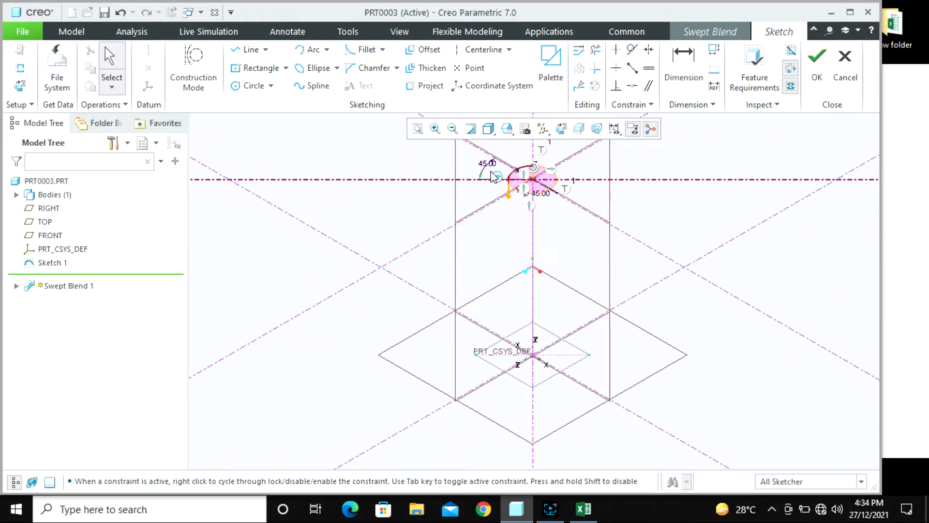
pyautogui.scroll(3, 492, 169)
pyautogui.scroll(1, 503, 188)
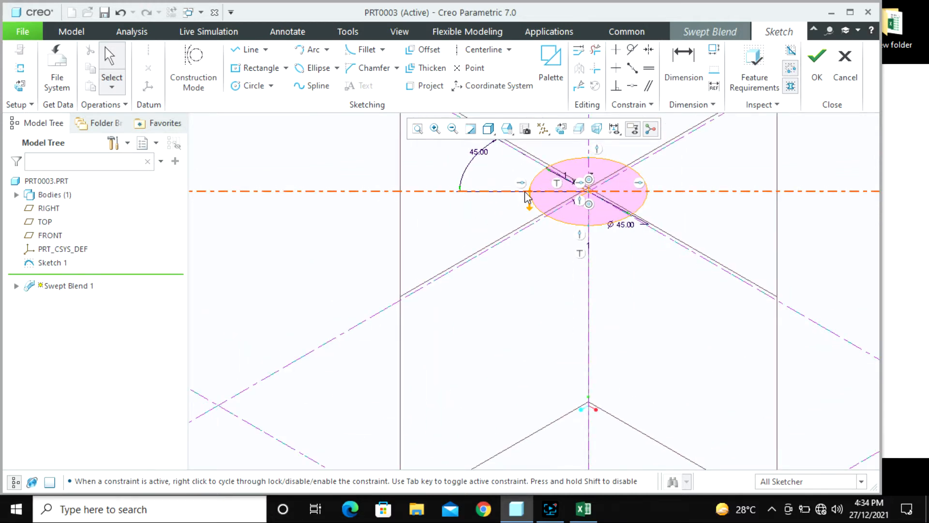
pyautogui.scroll(-4, 525, 194)
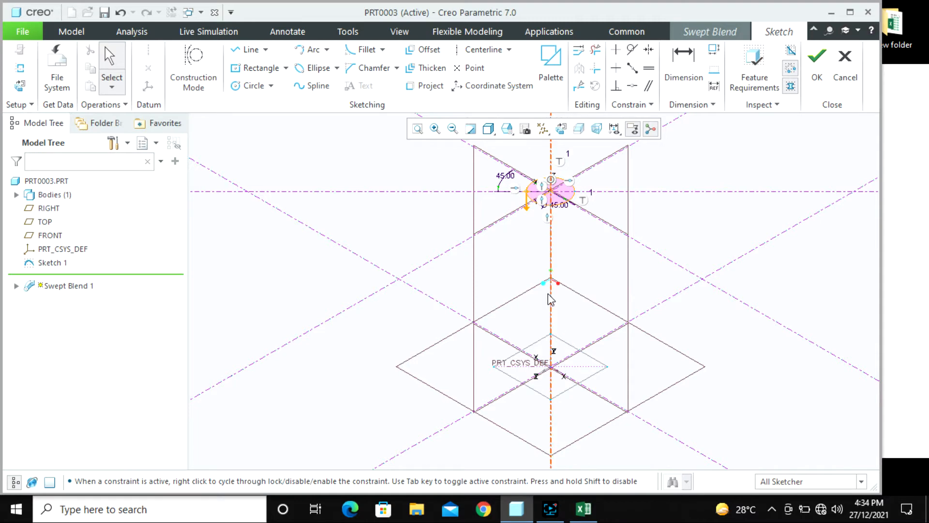
pyautogui.scroll(5, 549, 298)
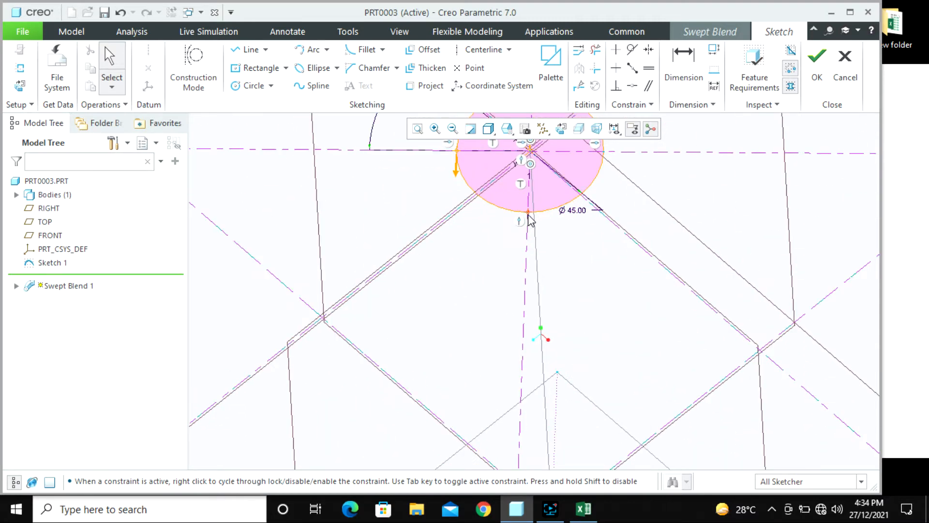
pyautogui.scroll(-4, 529, 221)
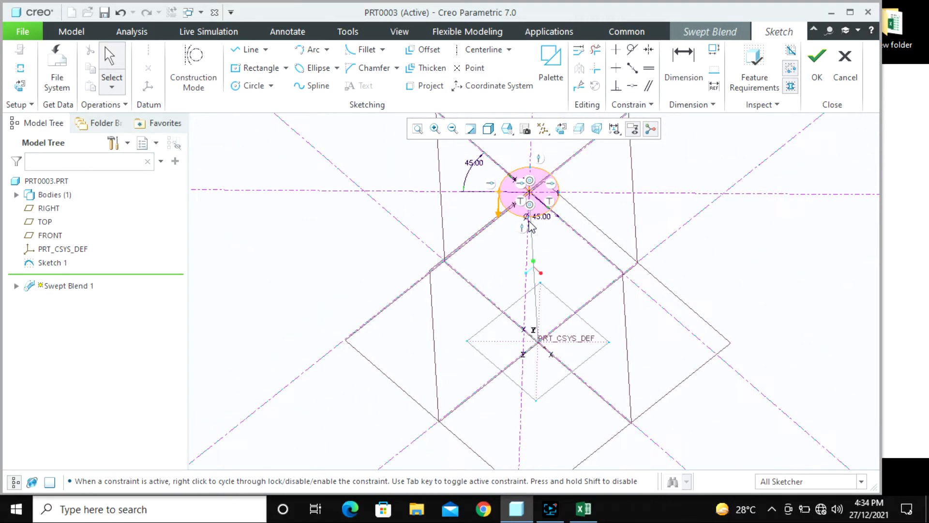
pyautogui.click(814, 68)
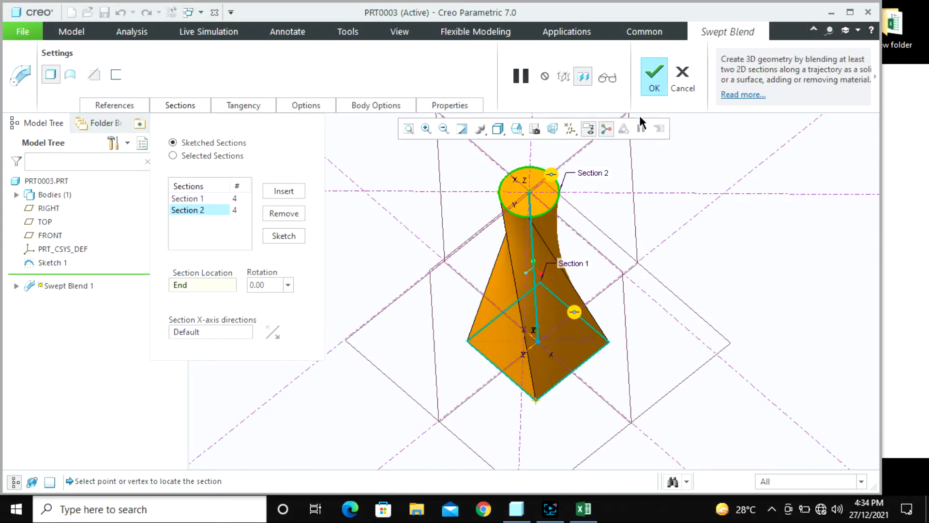
# - Turn off the spin center, annotation display and all datum displays to inspect the twisted swept blend preview
pyautogui.click(607, 129)
pyautogui.click(588, 129)
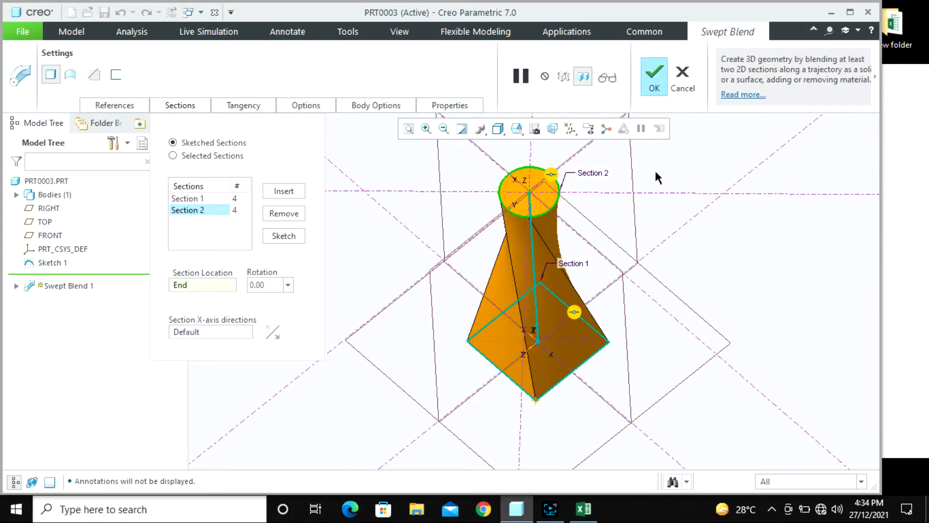
pyautogui.click(571, 129)
pyautogui.click(583, 145)
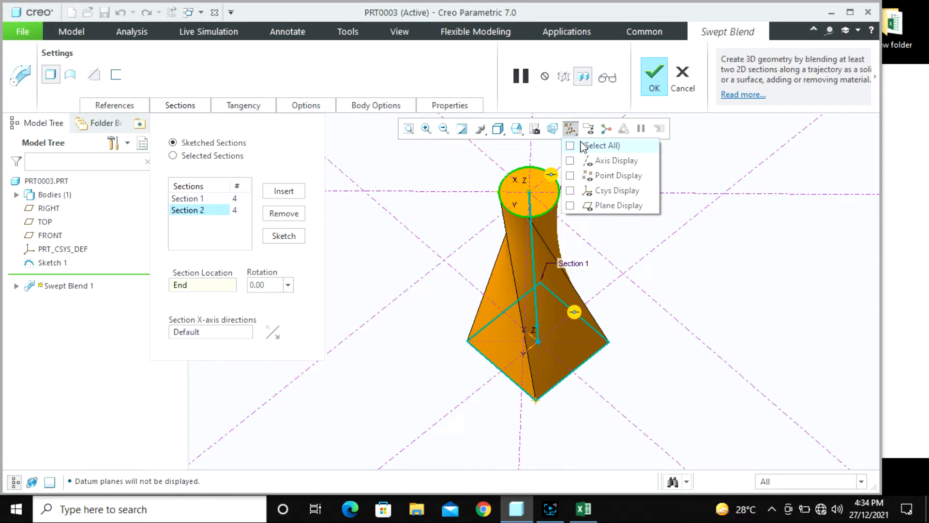
pyautogui.moveTo(678, 307); pyautogui.dragTo(672, 267, button='middle')
pyautogui.scroll(1, 671, 268)
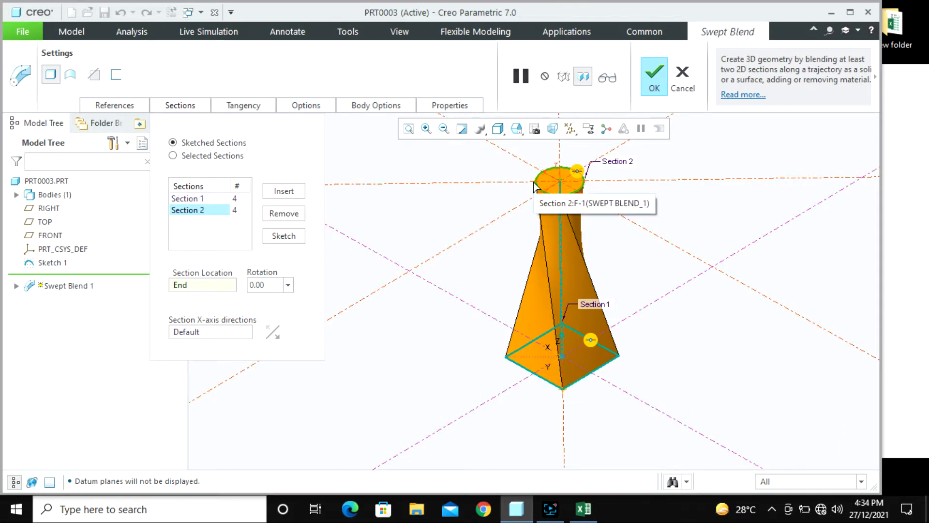
# - Reopen the Section 2 sketch and move the start point to the circle's division vertex above the square's front corner
pyautogui.click(203, 211)
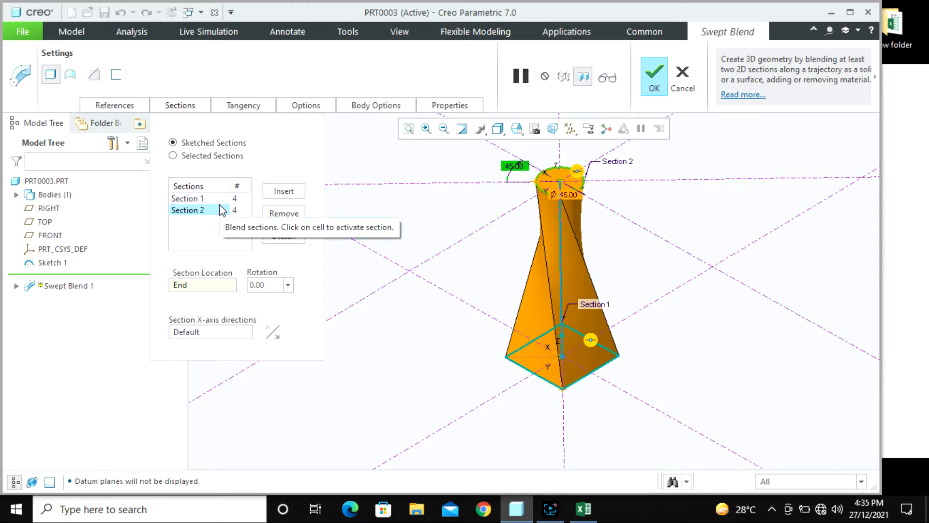
pyautogui.click(284, 239)
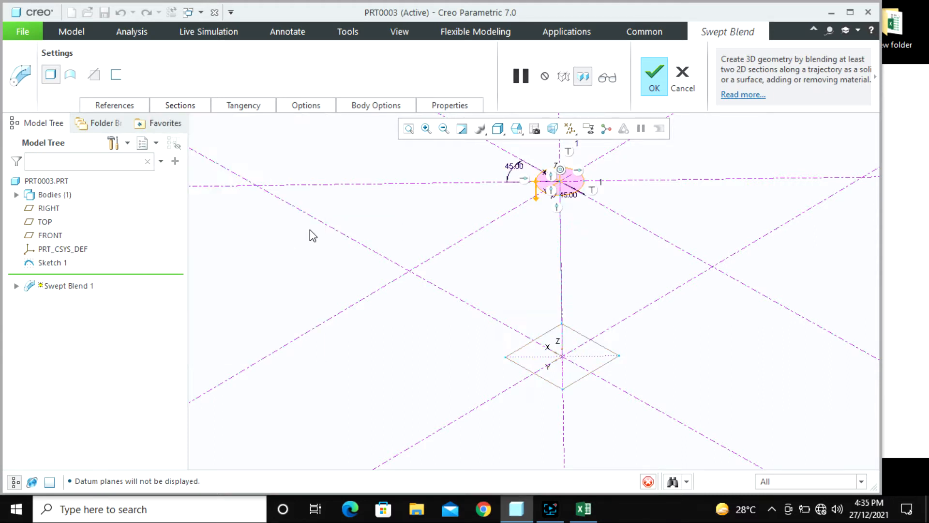
pyautogui.scroll(-5, 556, 189)
pyautogui.scroll(3, 464, 213)
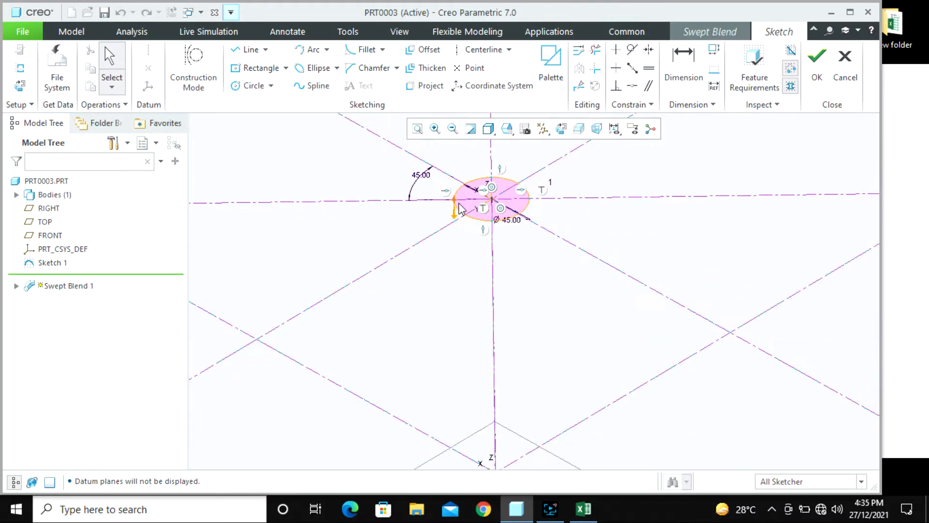
pyautogui.scroll(-2, 499, 227)
pyautogui.click(492, 222)
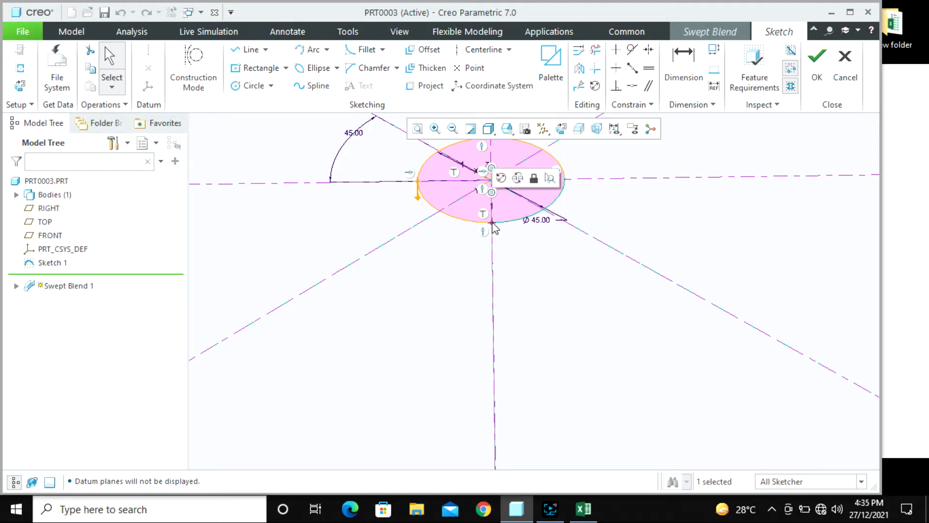
pyautogui.rightClick(492, 225)
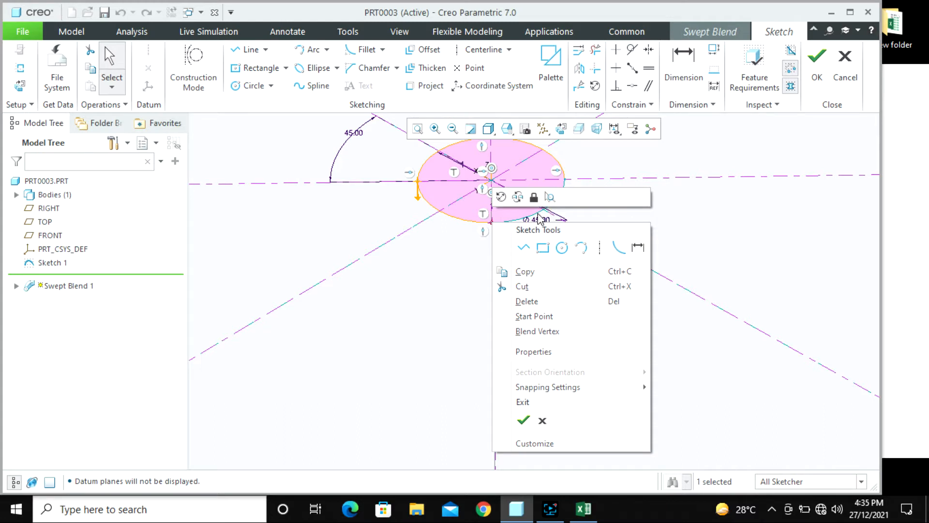
pyautogui.click(519, 315)
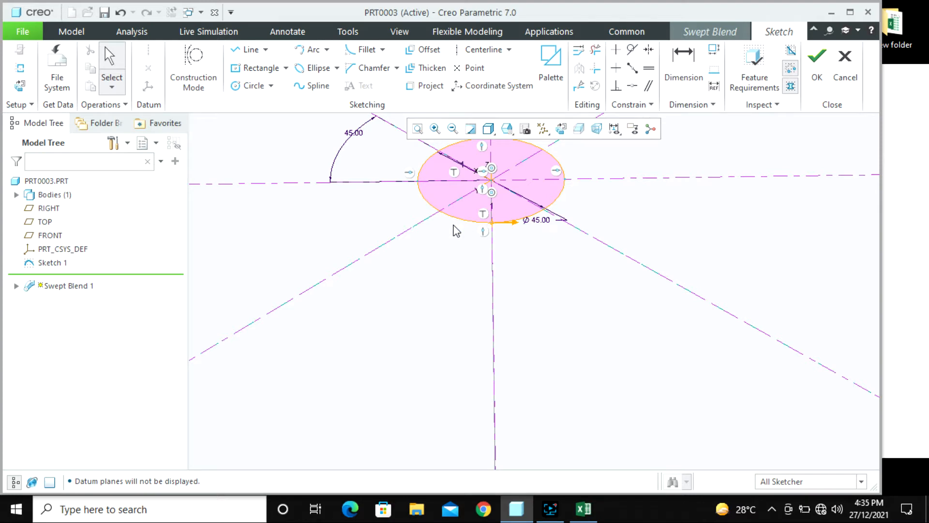
# - Check the position and direction of the circle's new start point and finish the Section 2 sketch
pyautogui.scroll(3, 456, 238)
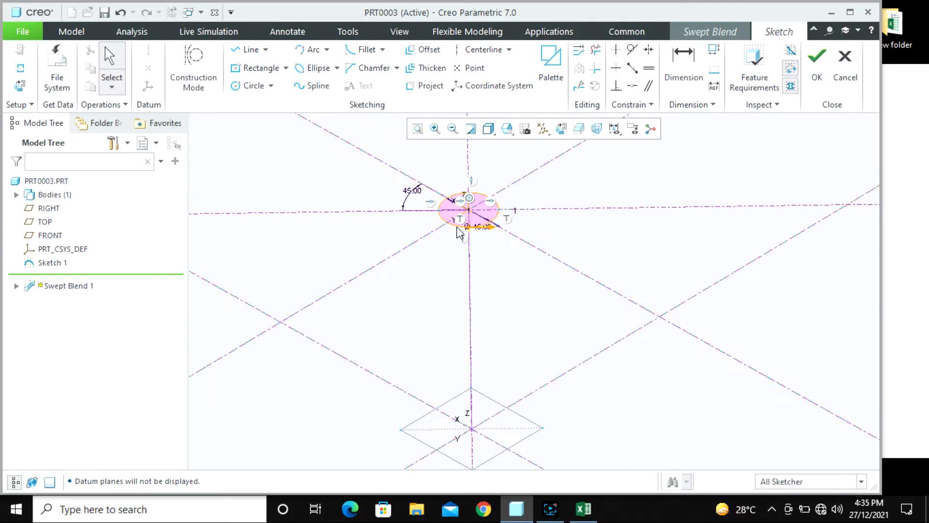
pyautogui.scroll(-5, 457, 235)
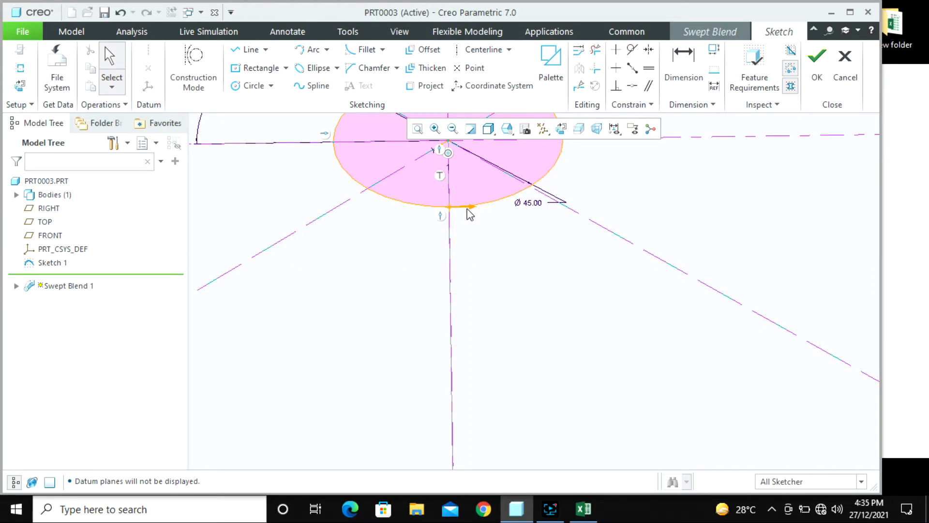
pyautogui.click(464, 207)
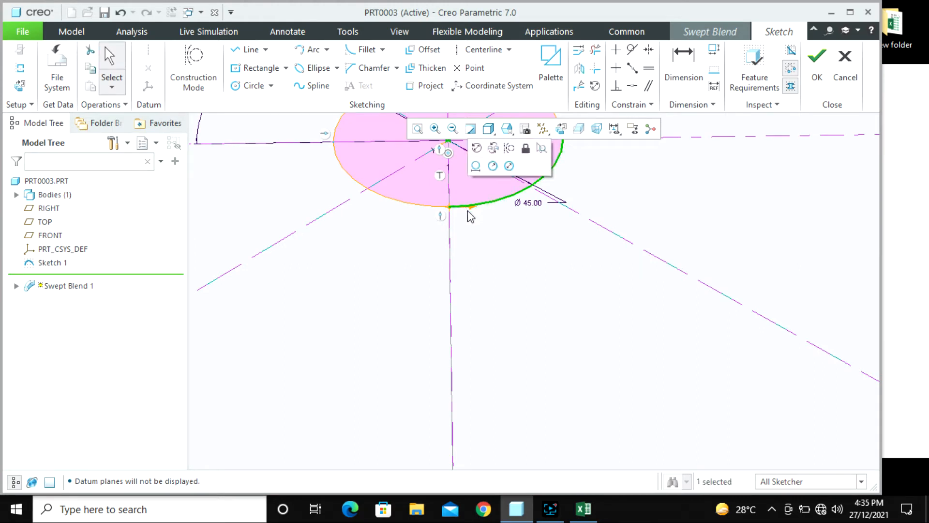
pyautogui.click(468, 222)
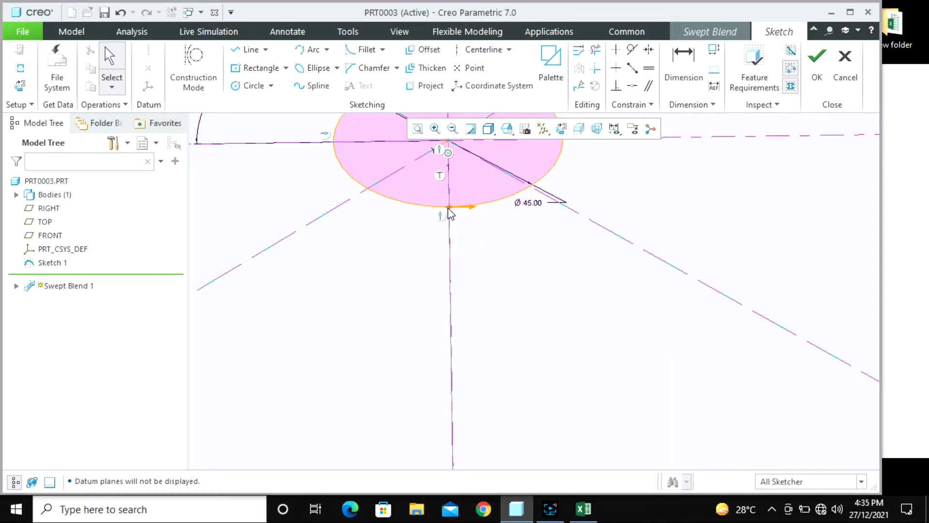
pyautogui.rightClick(448, 208)
pyautogui.click(442, 208)
pyautogui.click(451, 208)
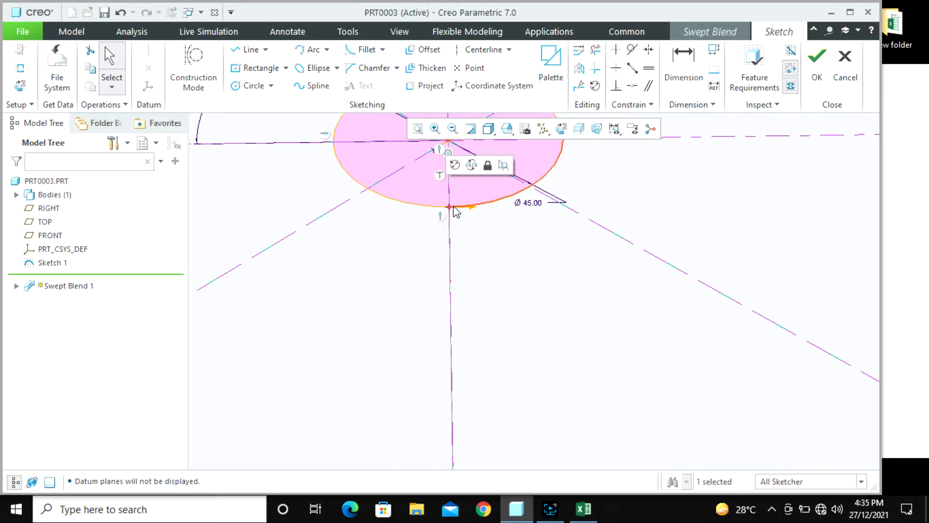
pyautogui.click(474, 235)
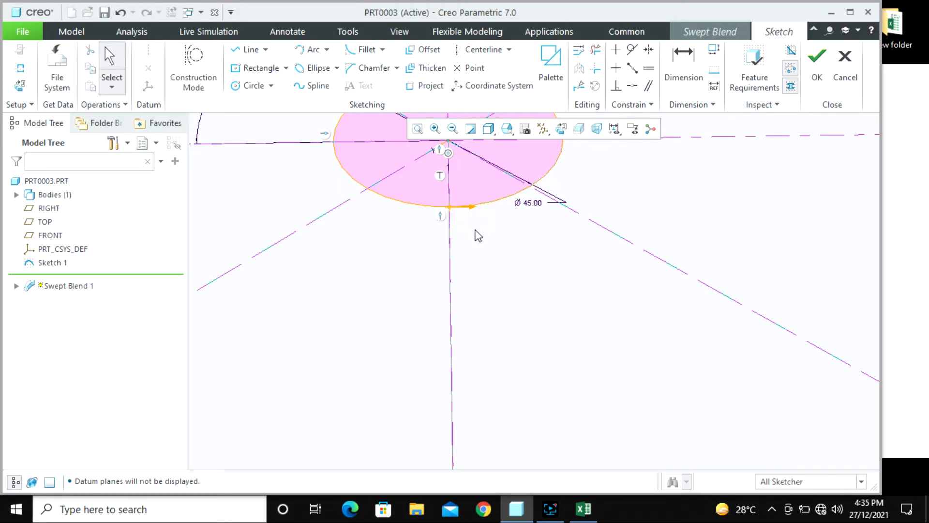
pyautogui.scroll(4, 506, 225)
pyautogui.click(817, 65)
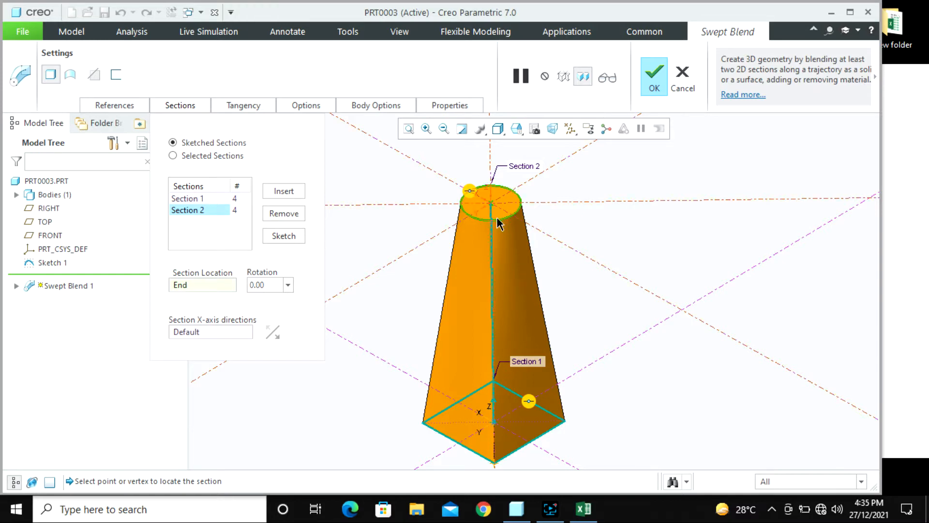
# - Inspect the aligned square-to-circle blend preview from above, in the TOP view and in the FRONT view
pyautogui.moveTo(492, 220)
pyautogui.mouseDown(button='middle')
pyautogui.moveTo(493, 286)
pyautogui.moveTo(494, 278)
pyautogui.mouseUp(button='middle')
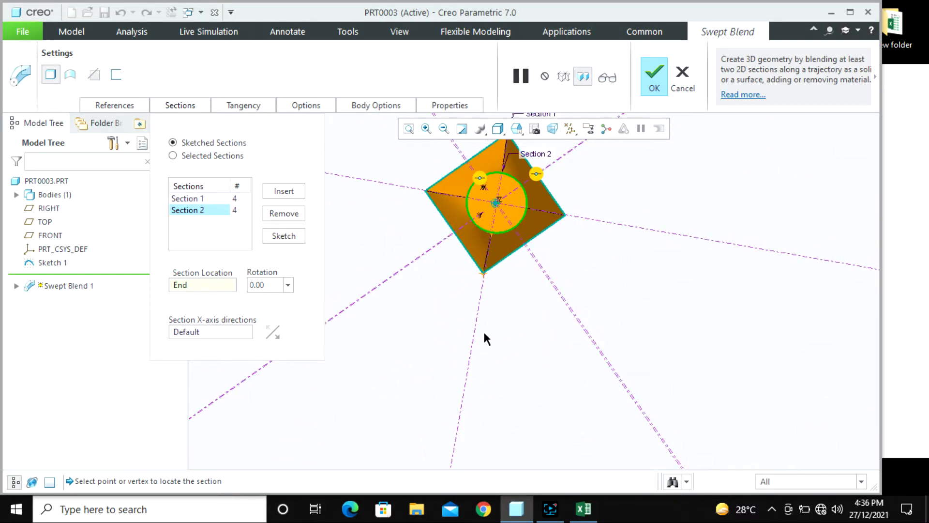
pyautogui.moveTo(498, 205); pyautogui.dragTo(504, 232, button='middle')
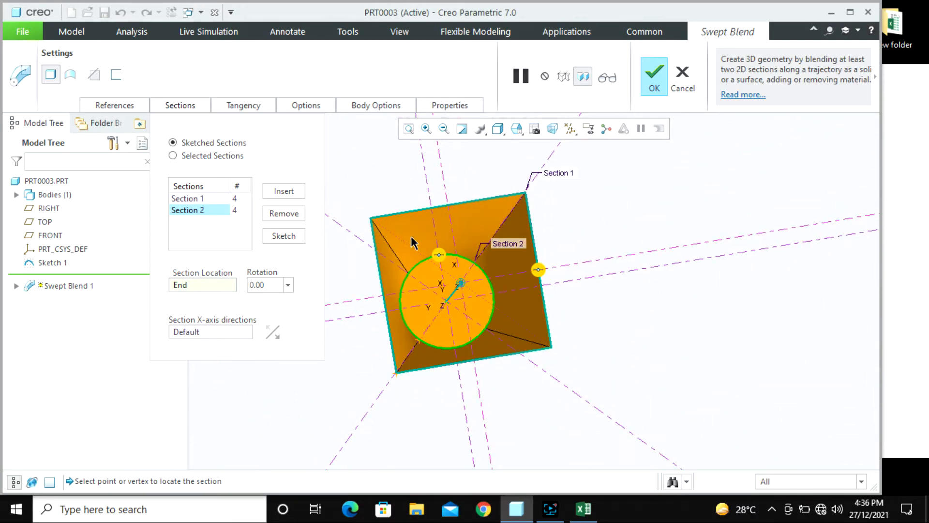
pyautogui.moveTo(414, 243)
pyautogui.mouseDown(button='middle')
pyautogui.moveTo(410, 212)
pyautogui.moveTo(417, 243)
pyautogui.mouseUp(button='middle')
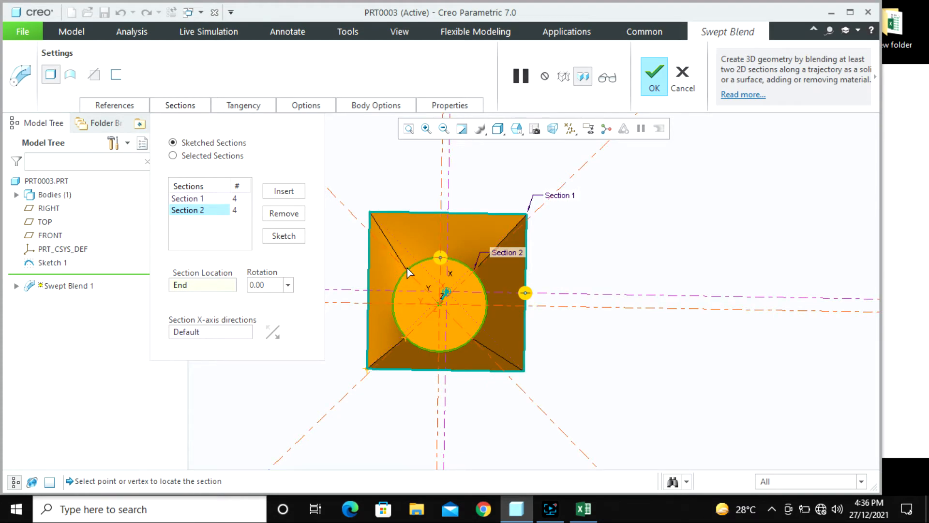
pyautogui.click(519, 136)
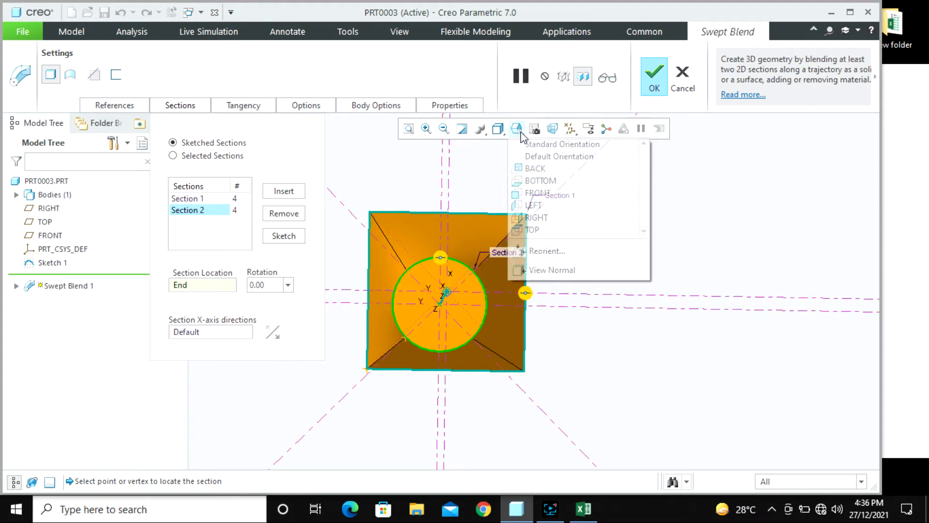
pyautogui.click(532, 230)
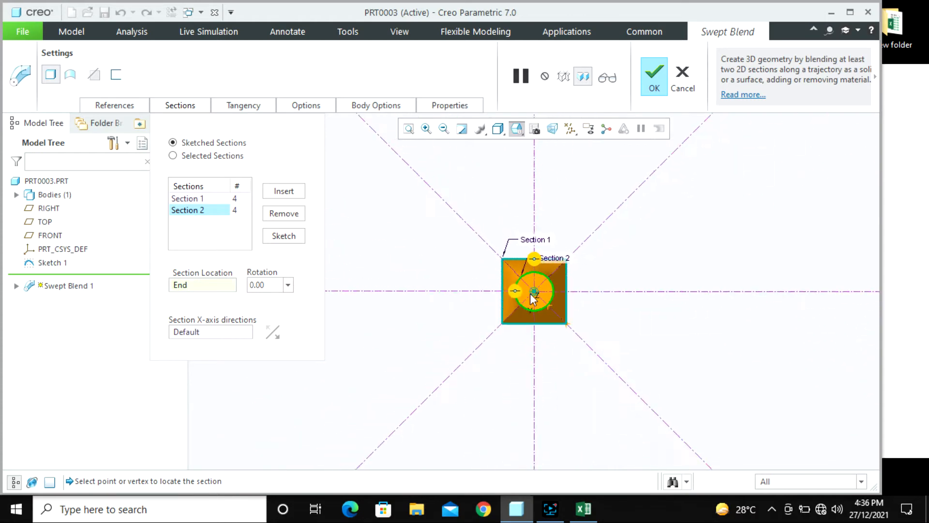
pyautogui.scroll(-5, 532, 297)
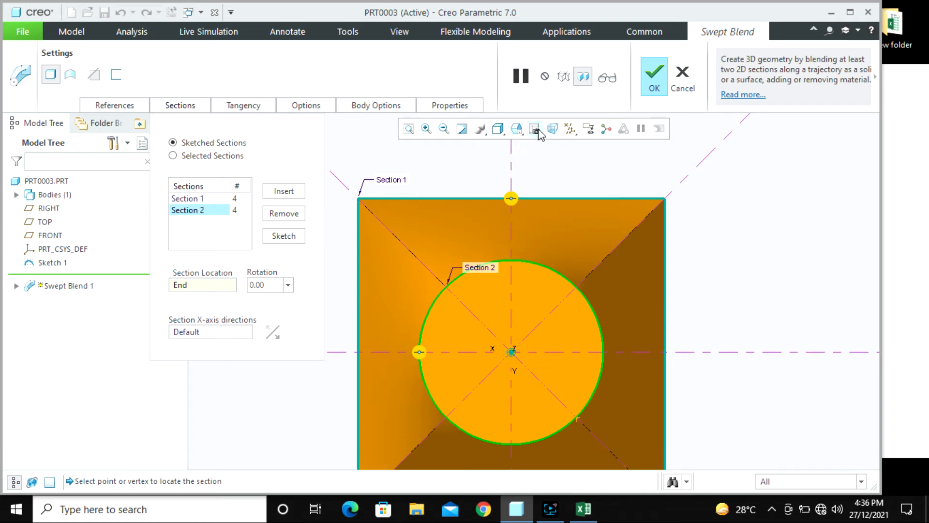
pyautogui.click(517, 129)
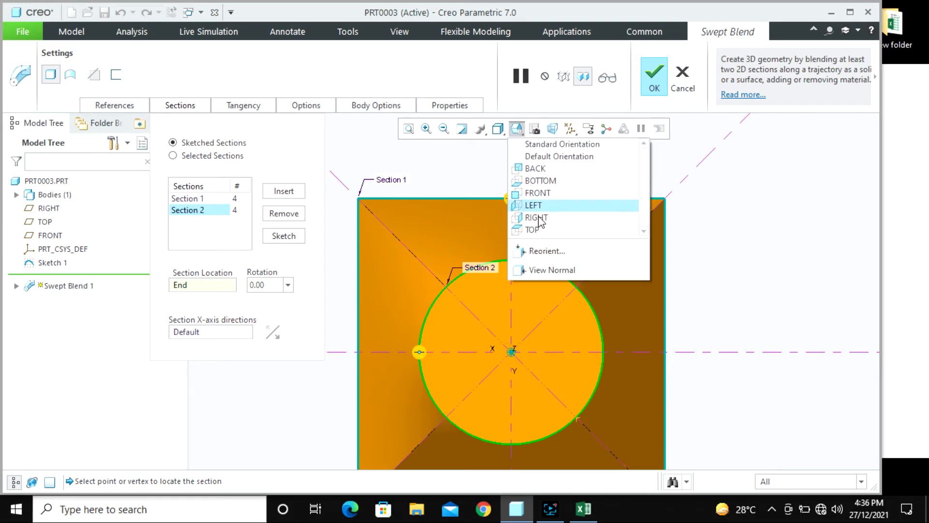
pyautogui.click(544, 193)
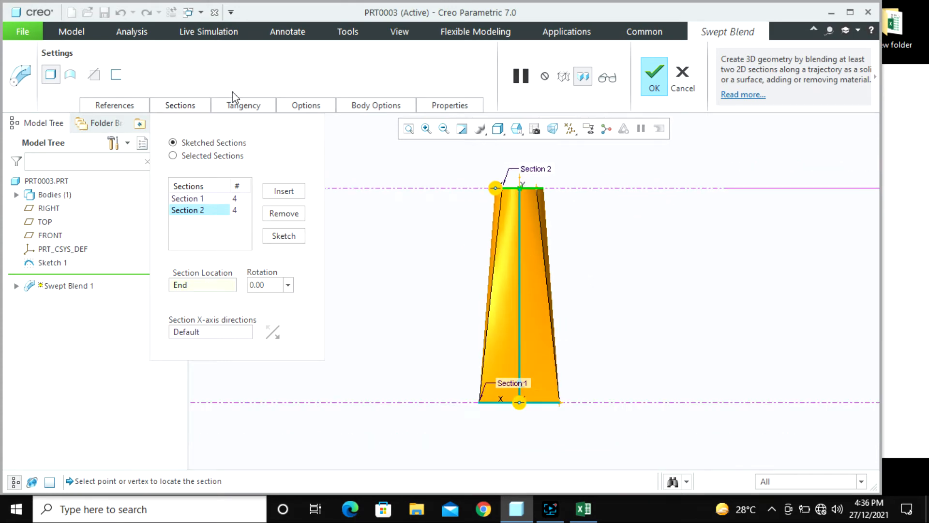
# - Set the start section's tangency condition to Normal and inspect the sides at the square base
pyautogui.click(186, 105)
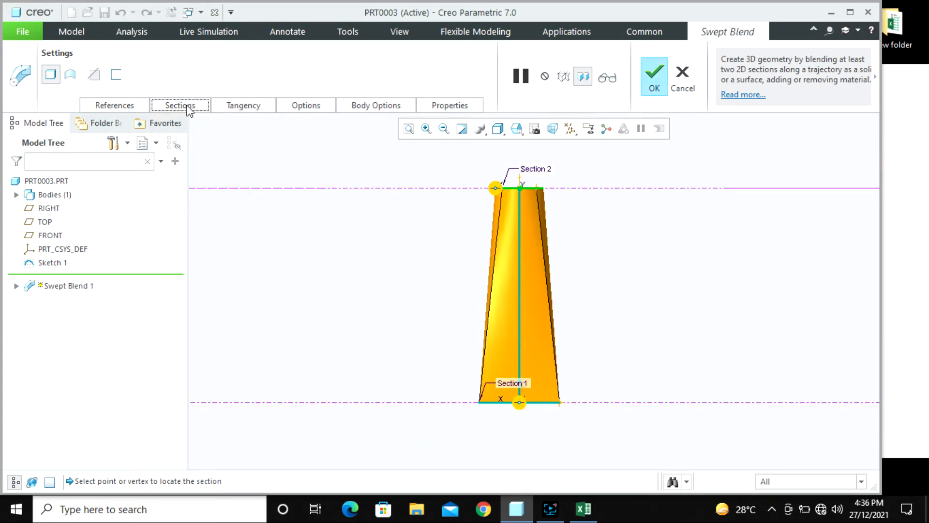
pyautogui.click(232, 106)
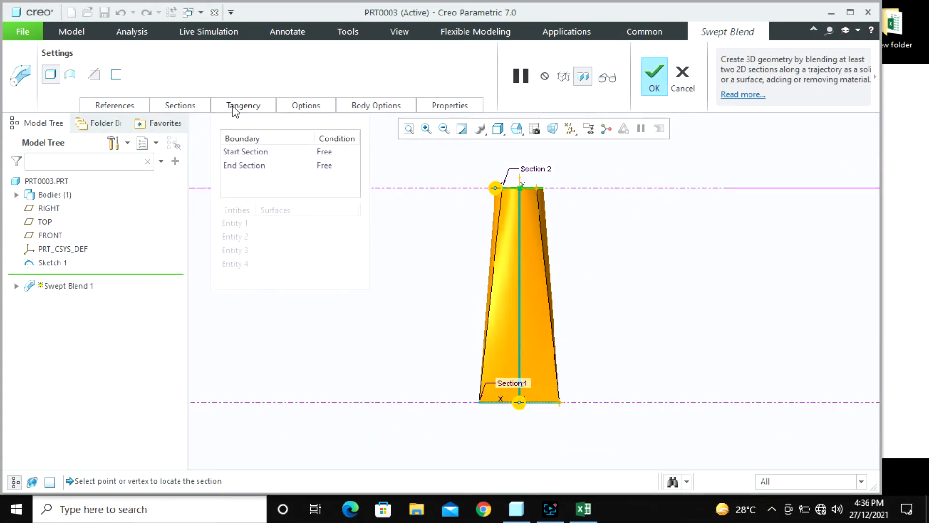
pyautogui.click(352, 154)
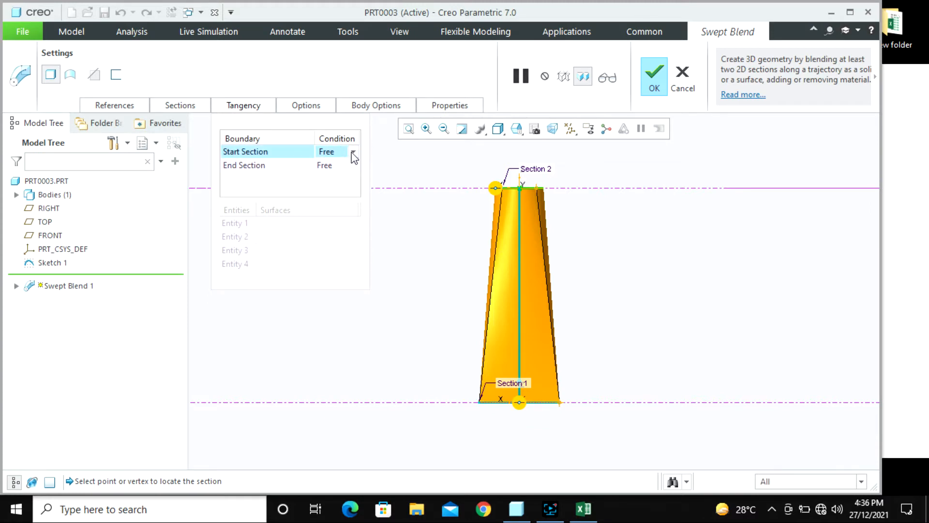
pyautogui.click(353, 152)
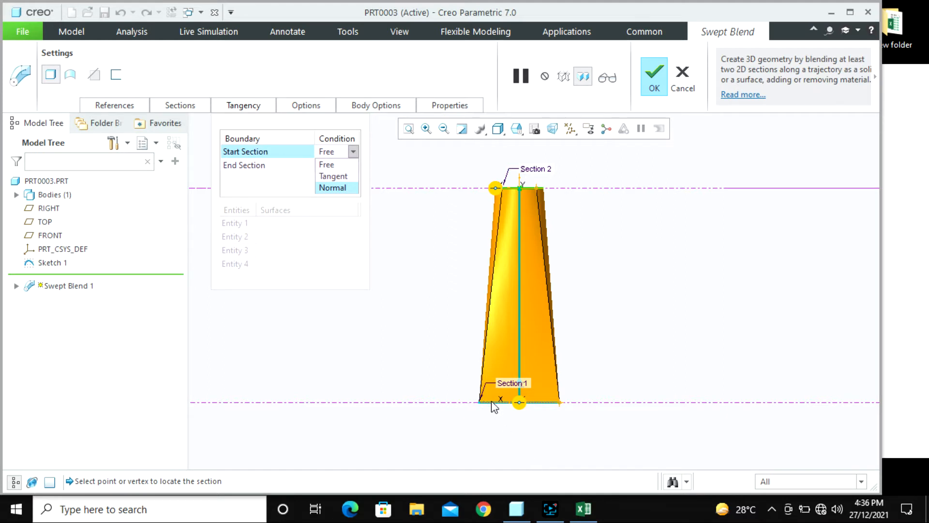
pyautogui.click(338, 189)
pyautogui.scroll(-4, 480, 402)
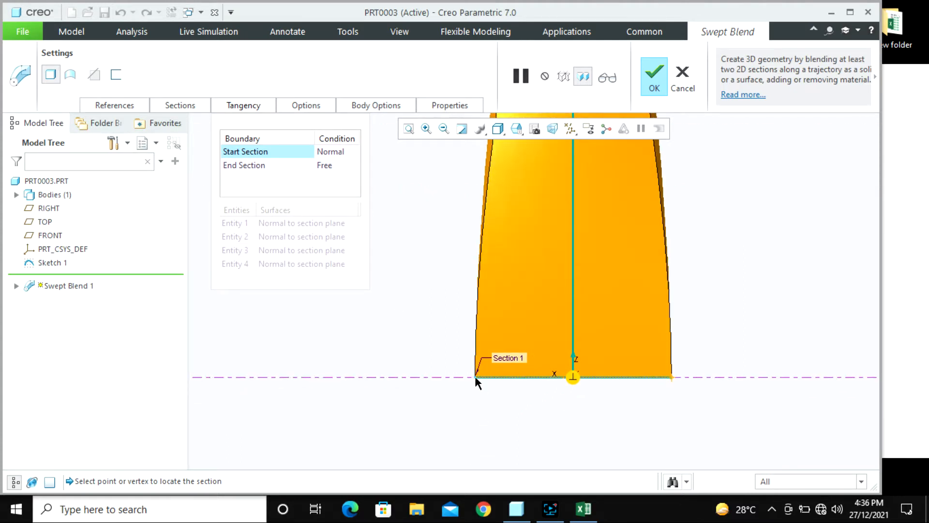
# - Set the end section's tangency condition to Normal and check the blend's profile at both ends
pyautogui.scroll(4, 458, 428)
pyautogui.scroll(-6, 489, 225)
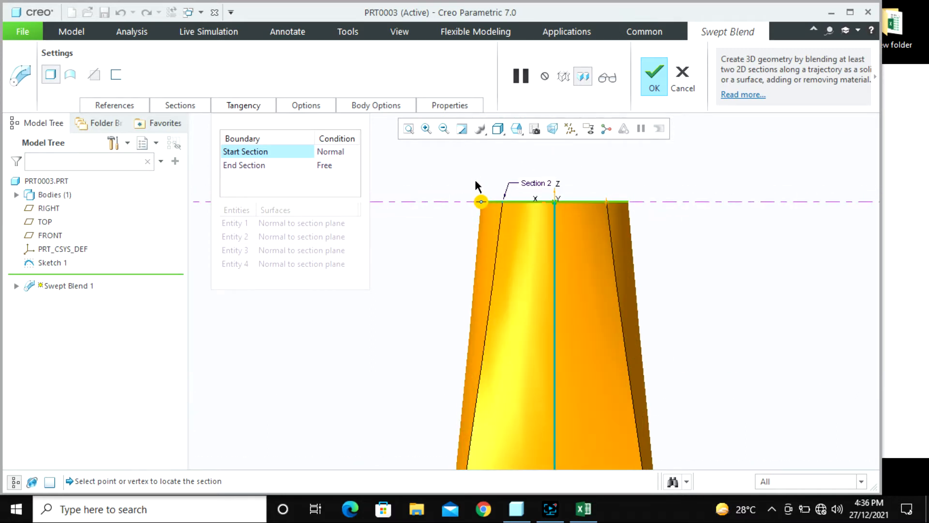
pyautogui.click(350, 165)
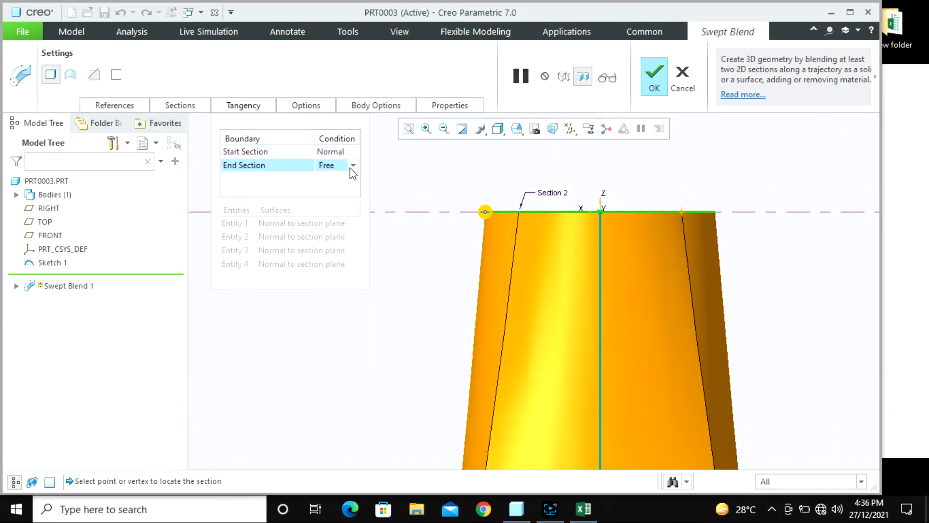
pyautogui.click(353, 165)
pyautogui.click(332, 202)
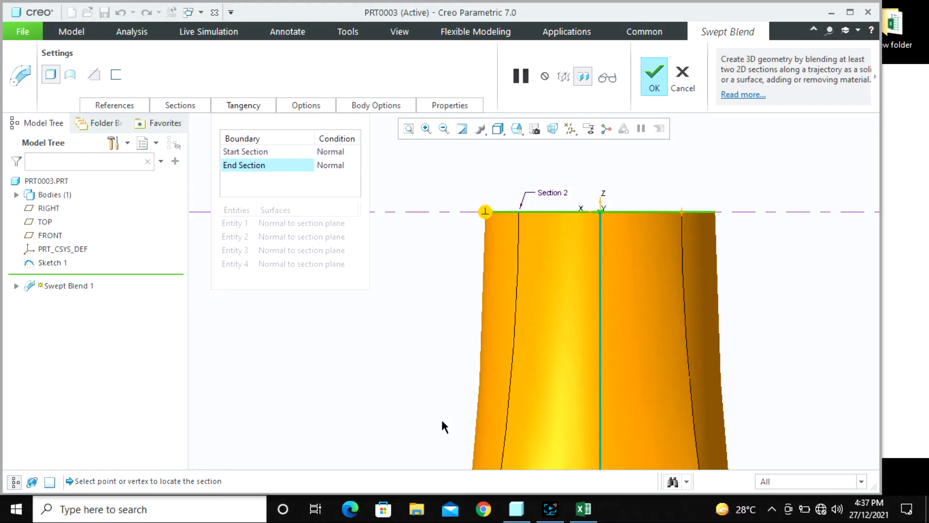
pyautogui.scroll(-5, 492, 220)
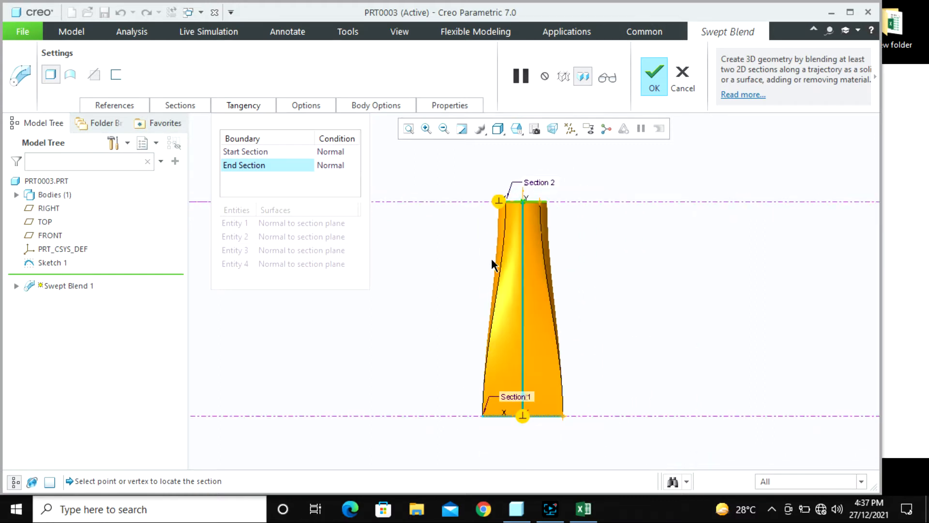
pyautogui.scroll(2, 476, 366)
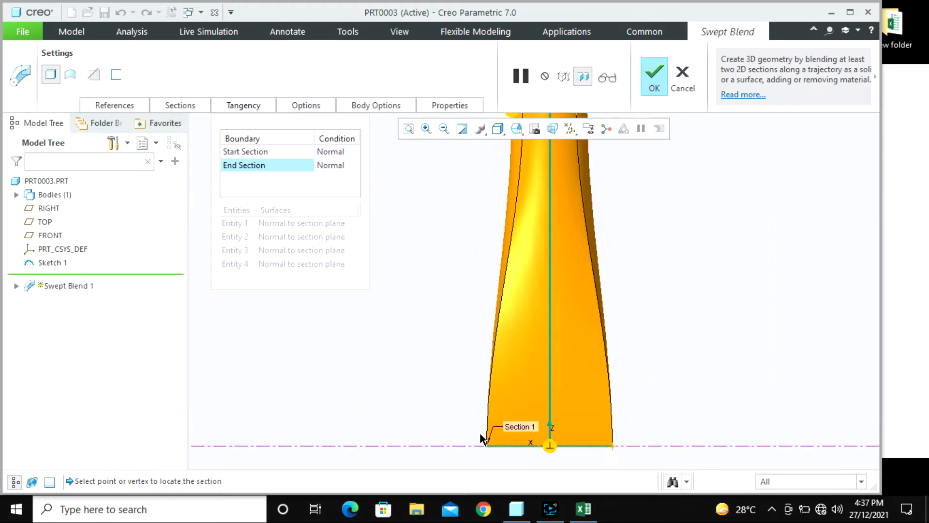
pyautogui.scroll(-2, 479, 441)
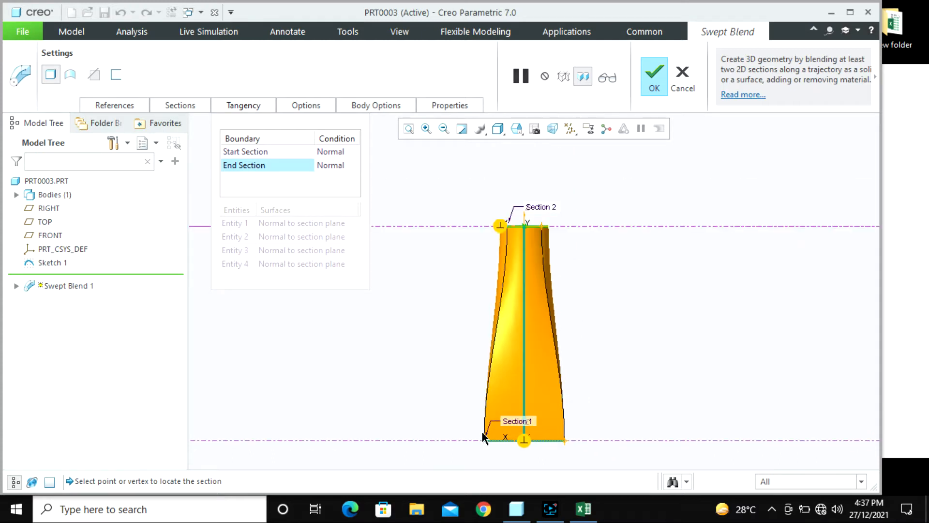
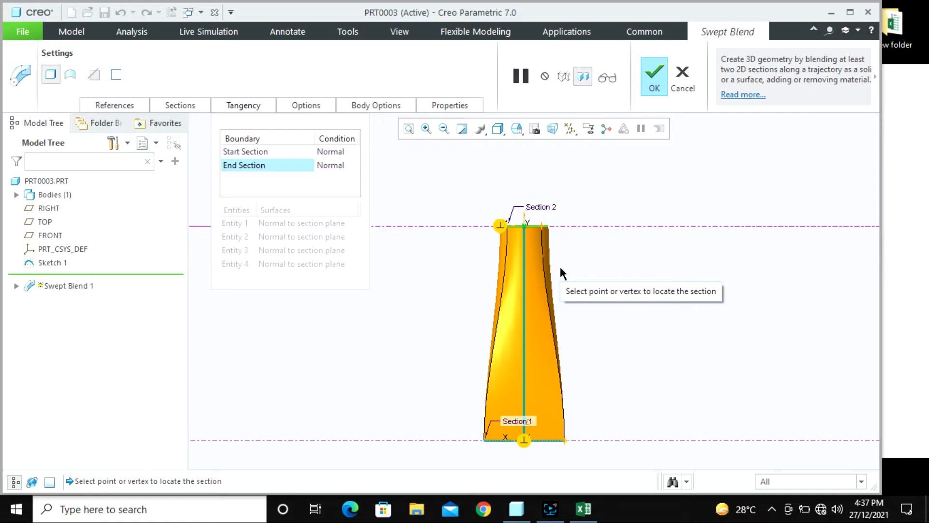
# - Try the Set perimeter control option for the swept blend and switch back to No blend control
pyautogui.click(311, 111)
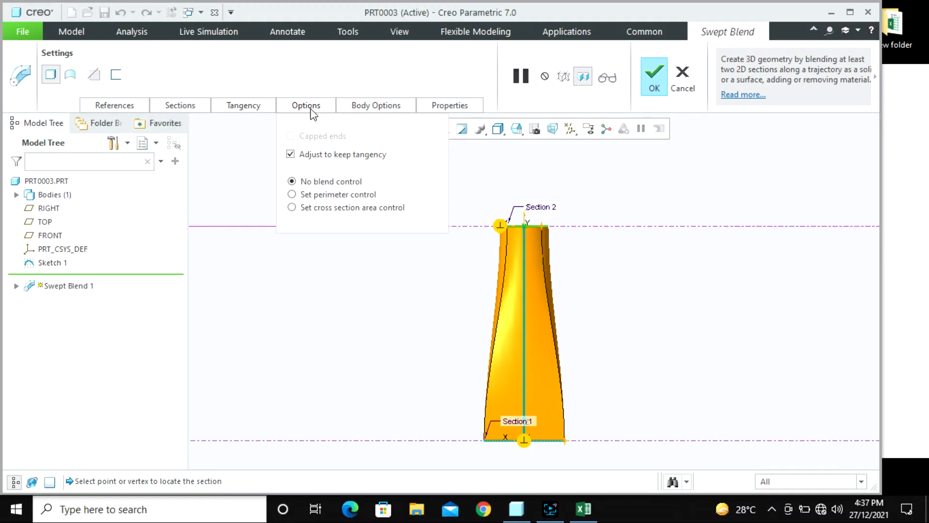
pyautogui.click(326, 194)
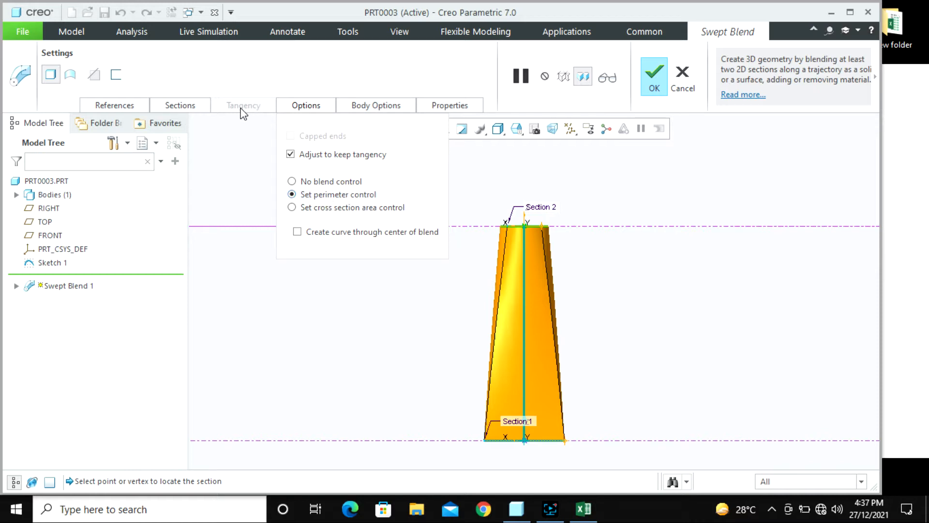
pyautogui.click(308, 180)
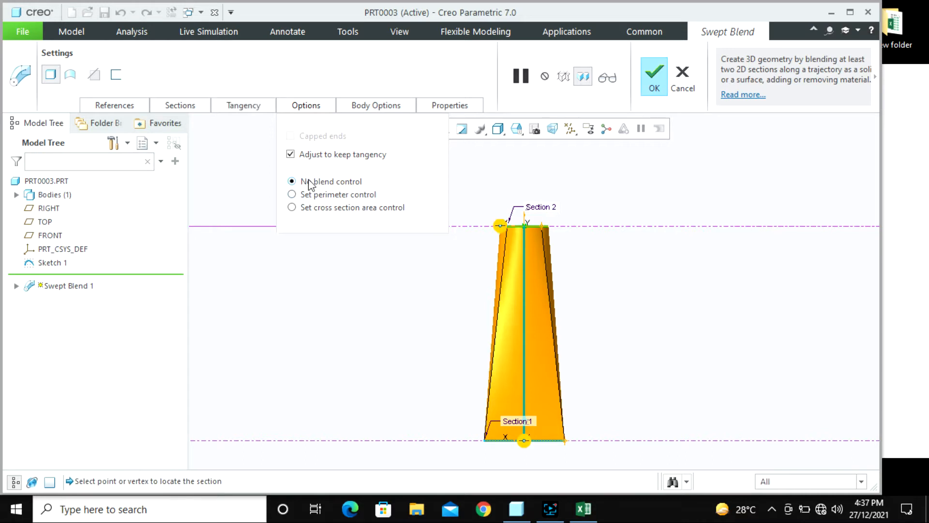
# - Set the tangency condition of both the start section and the end section to Normal
pyautogui.click(237, 107)
pyautogui.click(346, 150)
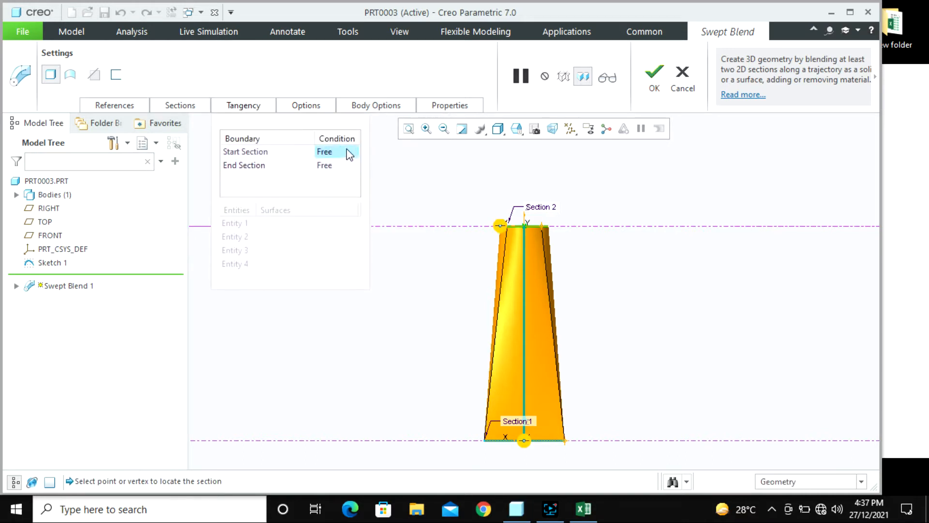
pyautogui.click(353, 151)
pyautogui.click(339, 187)
pyautogui.click(347, 165)
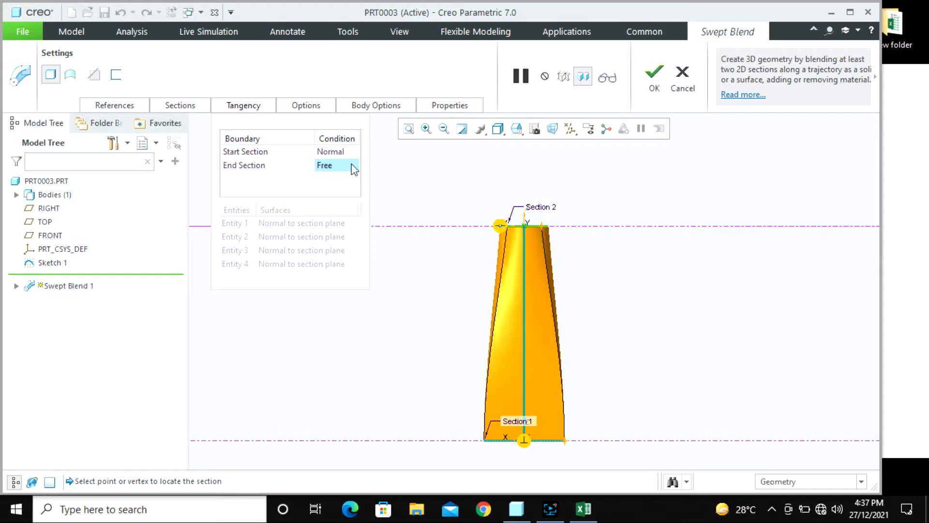
pyautogui.click(353, 165)
pyautogui.click(349, 201)
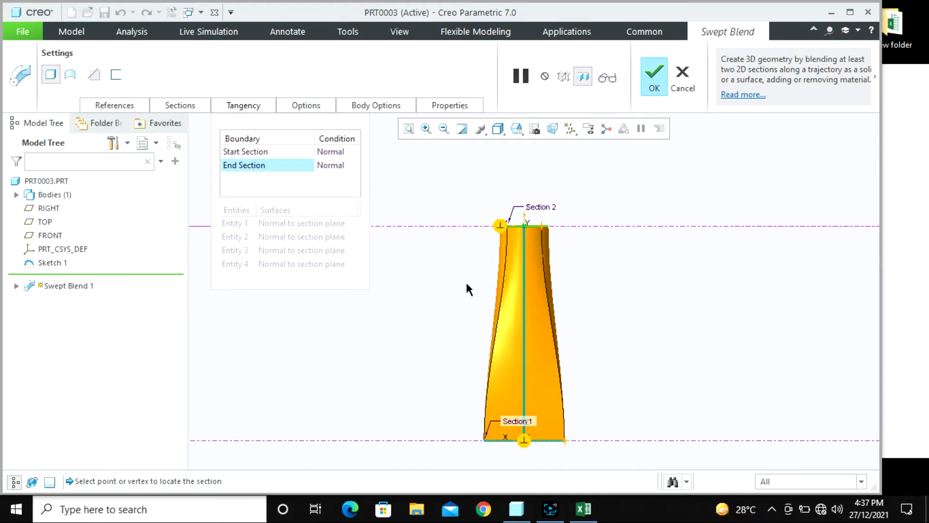
# - Complete the swept blend feature and view the finished solid slightly from above
pyautogui.rightClick(448, 307)
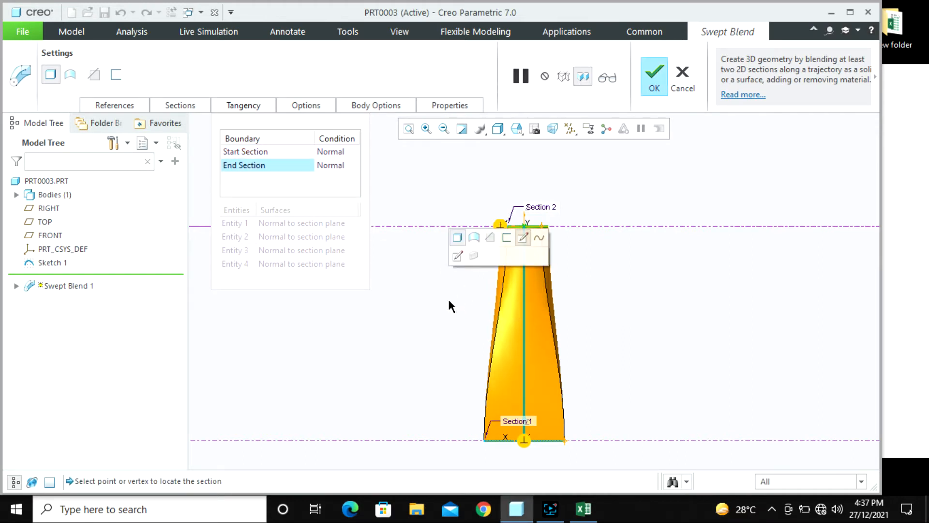
pyautogui.middleClick(448, 297)
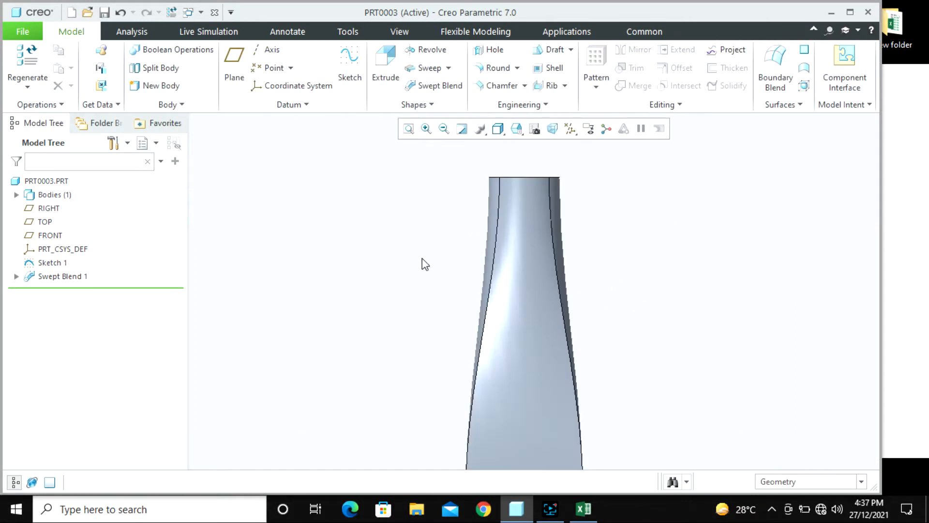
pyautogui.scroll(-3, 411, 261)
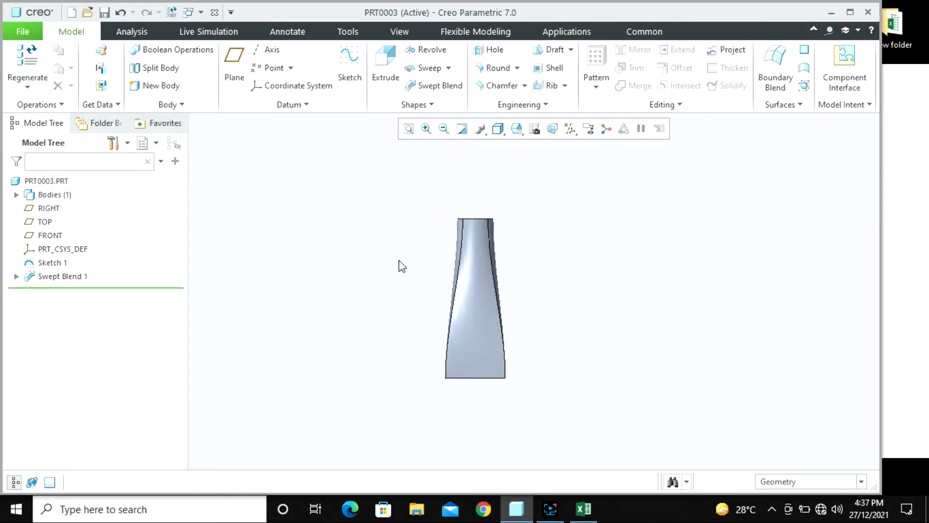
pyautogui.moveTo(416, 265); pyautogui.dragTo(438, 260, button='middle')
pyautogui.scroll(1, 438, 260)
# - Reopen the trajectory sketch in 2D orientation and divide its vertical line about 71 units below the upper end
pyautogui.click(62, 266)
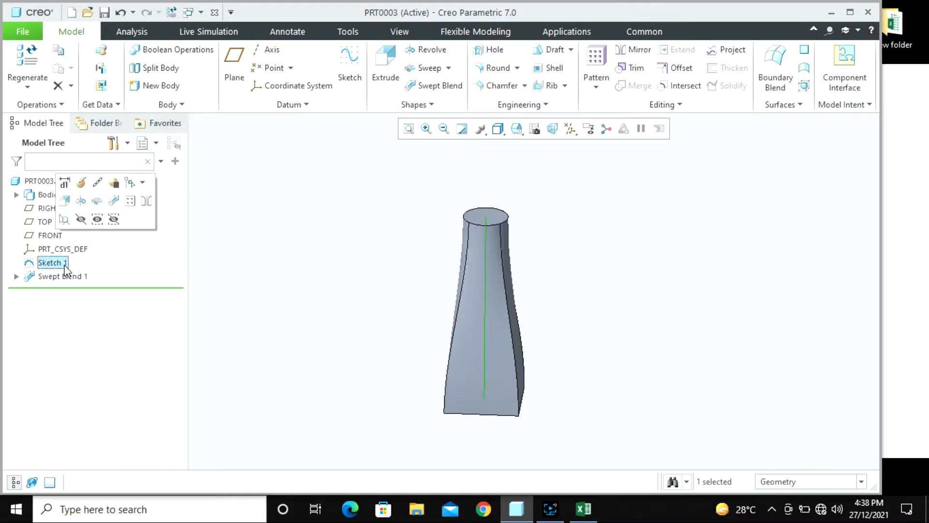
pyautogui.click(81, 184)
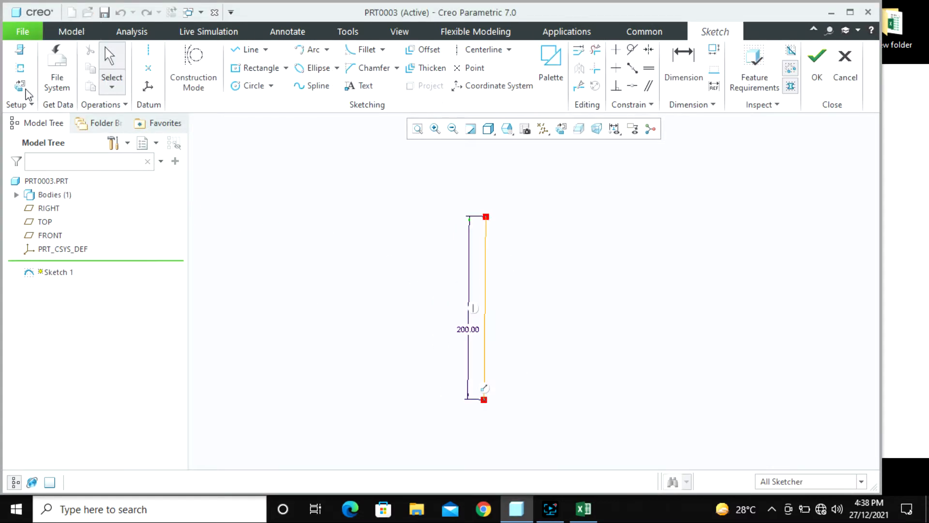
pyautogui.click(20, 88)
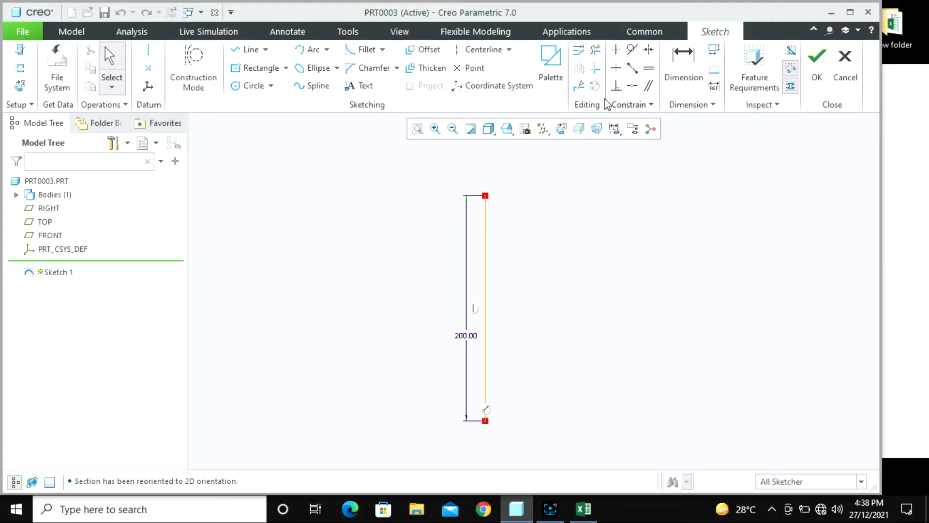
pyautogui.click(584, 89)
pyautogui.click(485, 274)
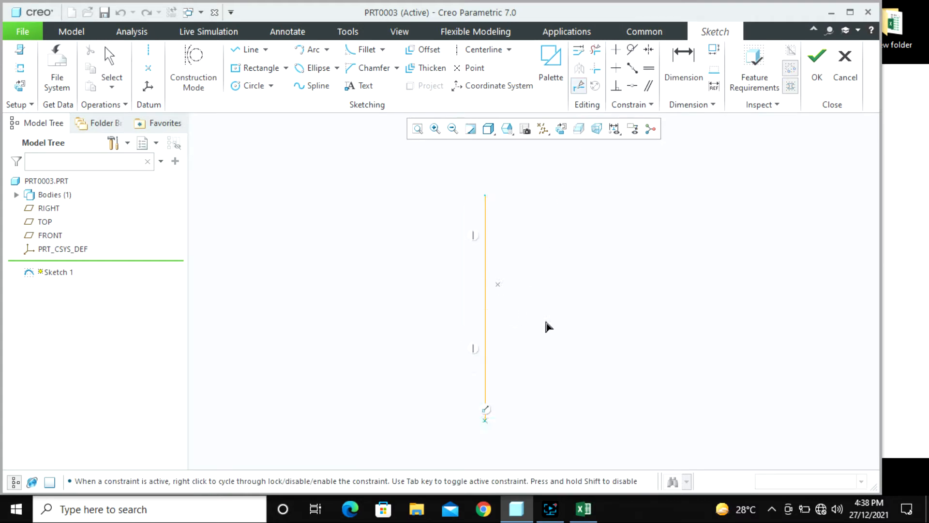
# - Place the upper segment's dimension beside the divided line and set the lower segment's length to 125
pyautogui.moveTo(477, 245); pyautogui.dragTo(466, 244)
pyautogui.doubleClick(467, 365)
pyautogui.write('1')
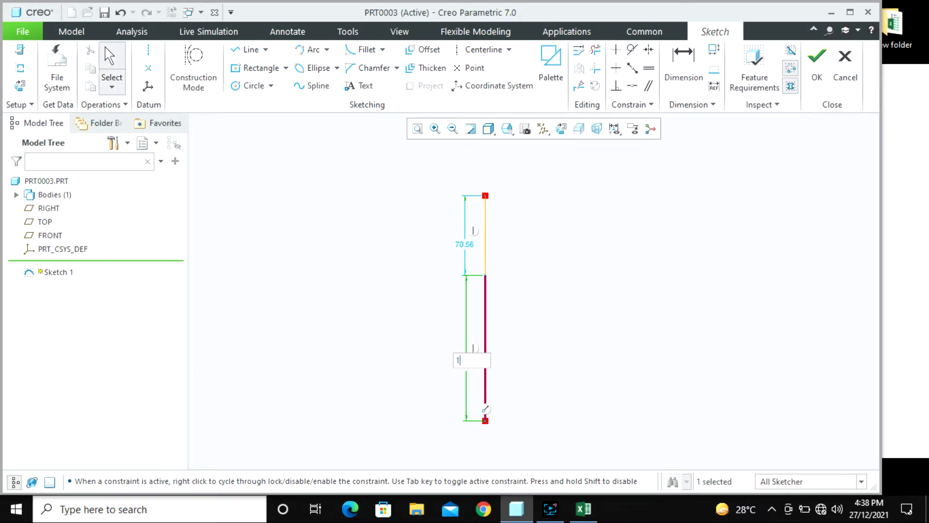
pyautogui.write('25')
pyautogui.press('Return')
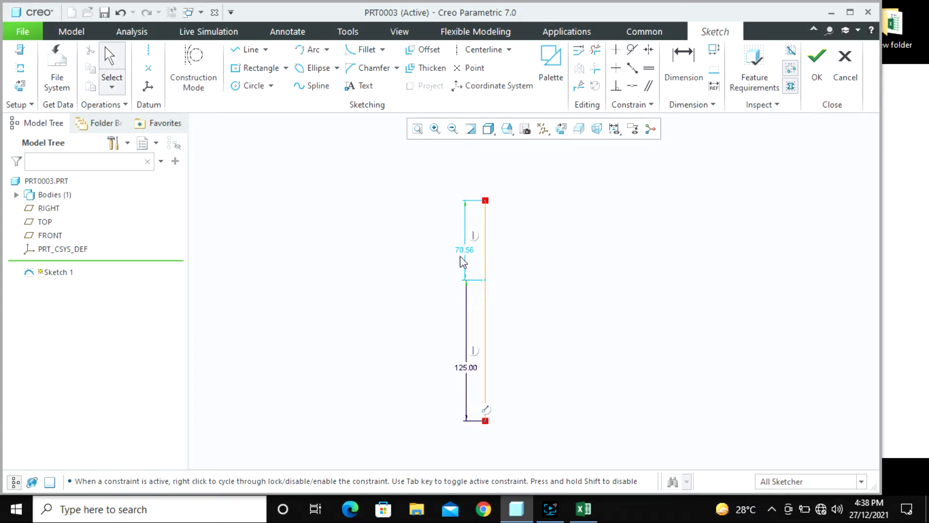
# - Set the upper segment's length to 125 and finish the trajectory sketch
pyautogui.doubleClick(463, 249)
pyautogui.write('1253')
pyautogui.press('Return')
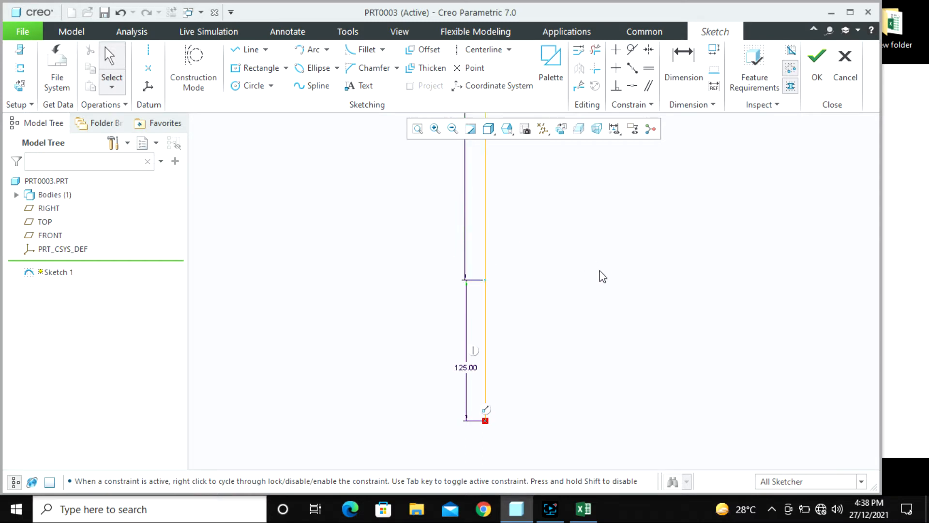
pyautogui.scroll(-5, 524, 238)
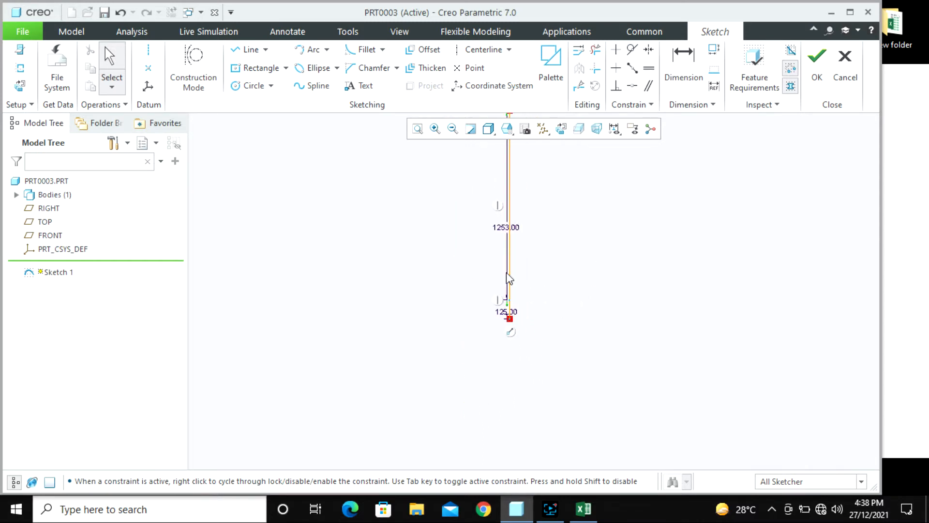
pyautogui.doubleClick(505, 227)
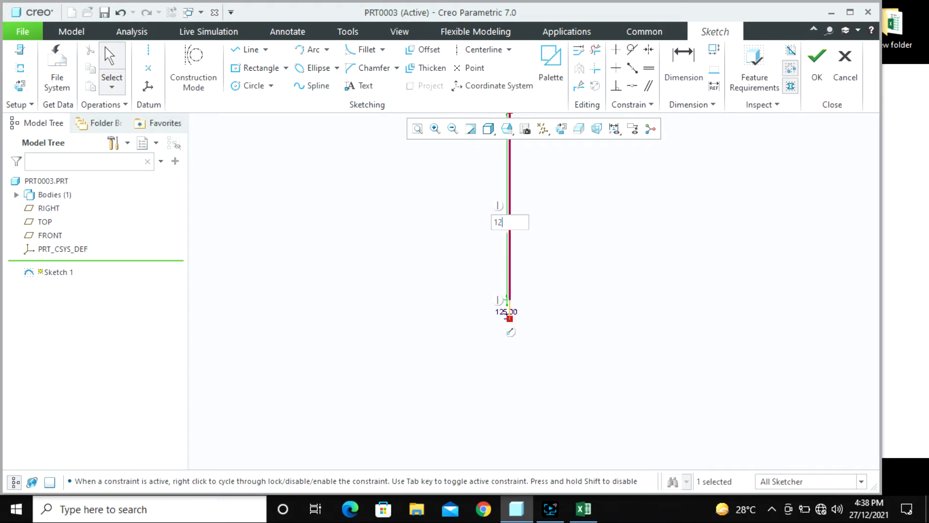
pyautogui.press('Return')
pyautogui.scroll(6, 518, 290)
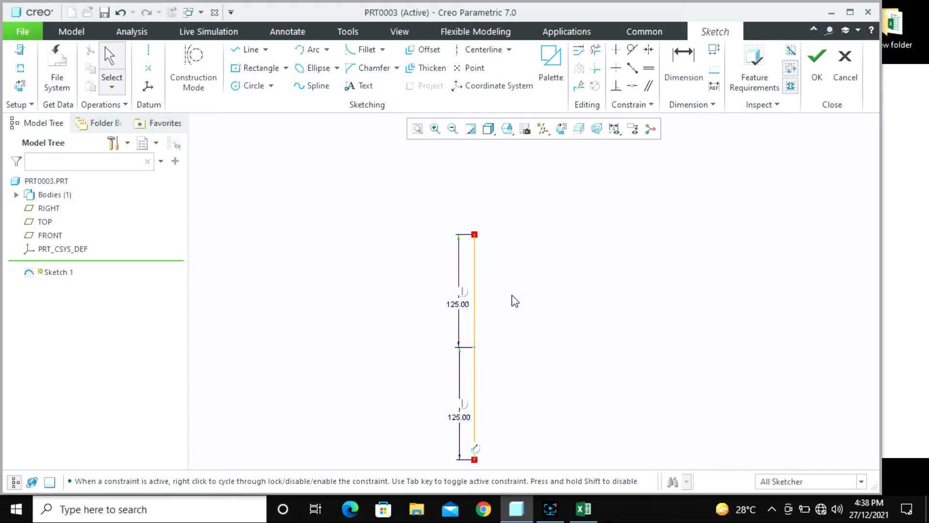
pyautogui.click(815, 63)
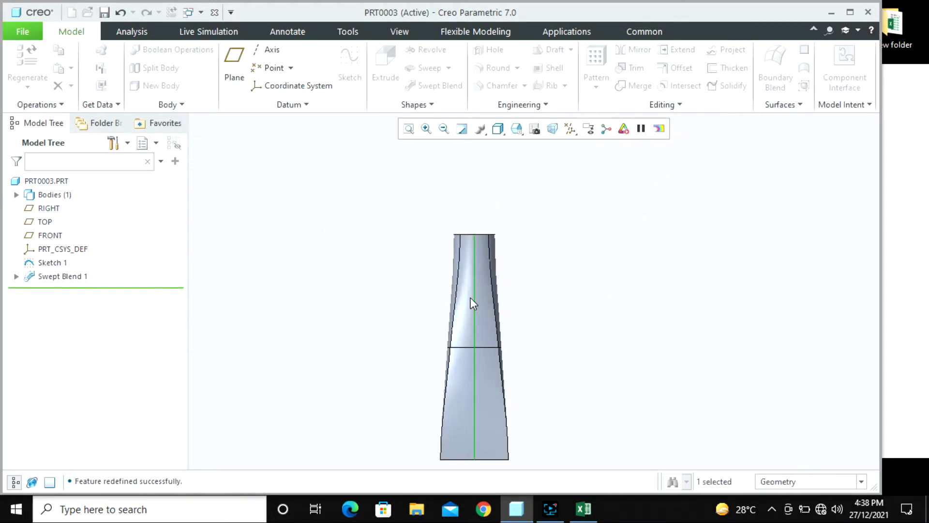
# - Reopen the swept blend's definition and remove Section 2, the circular end section
pyautogui.scroll(-4, 516, 269)
pyautogui.moveTo(542, 303); pyautogui.dragTo(512, 323, button='middle')
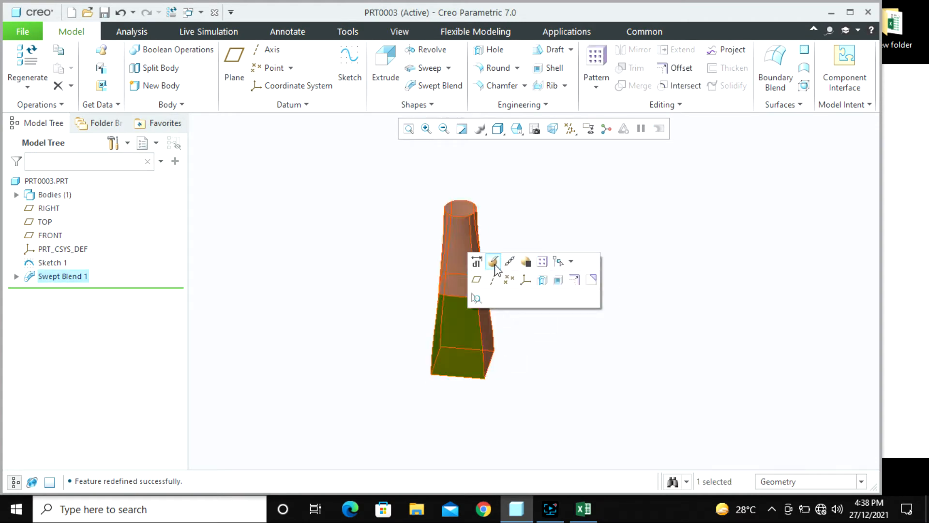
pyautogui.click(493, 262)
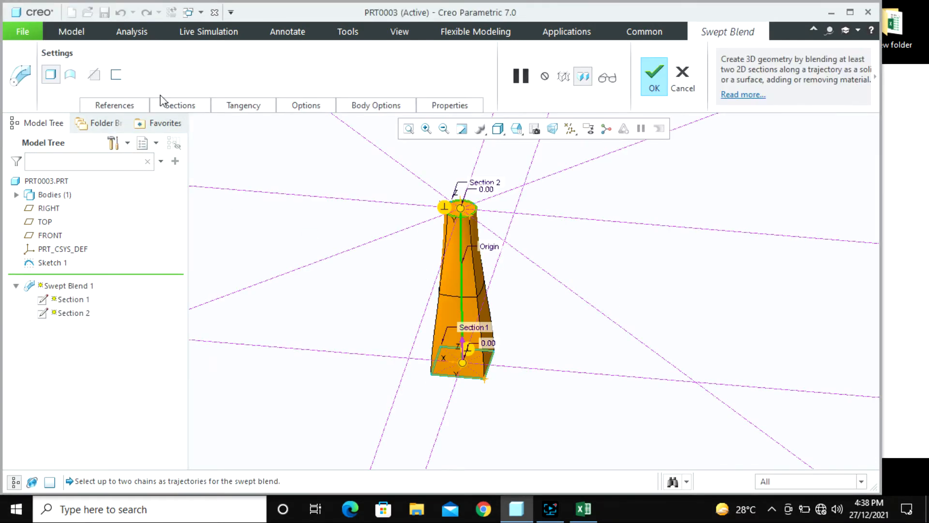
pyautogui.click(178, 106)
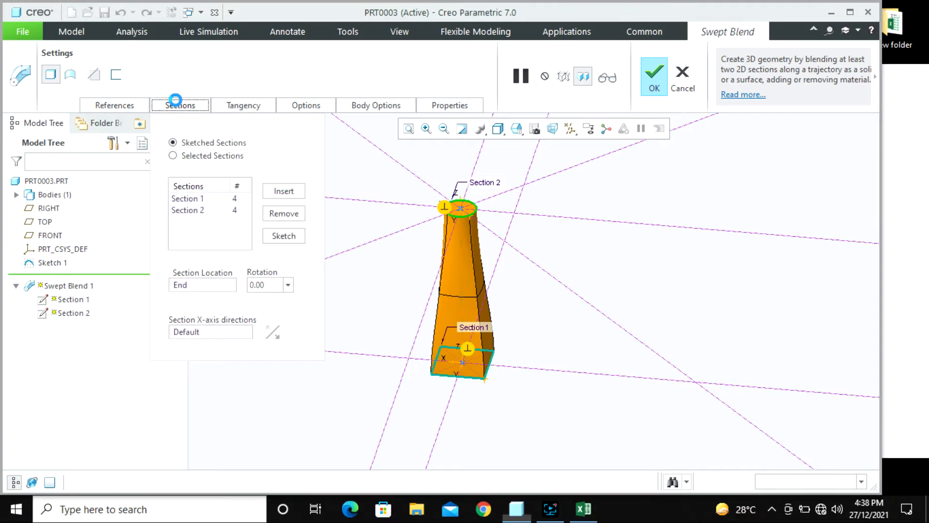
pyautogui.click(209, 208)
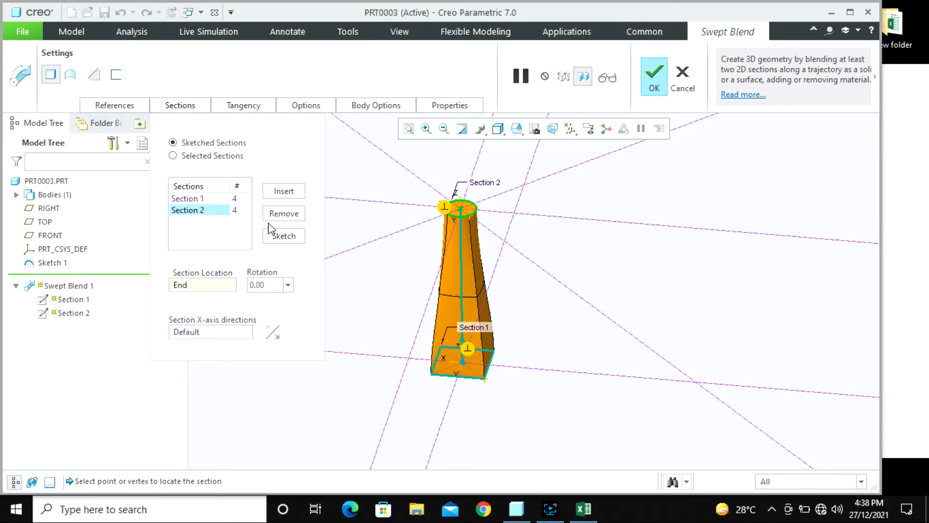
pyautogui.click(281, 215)
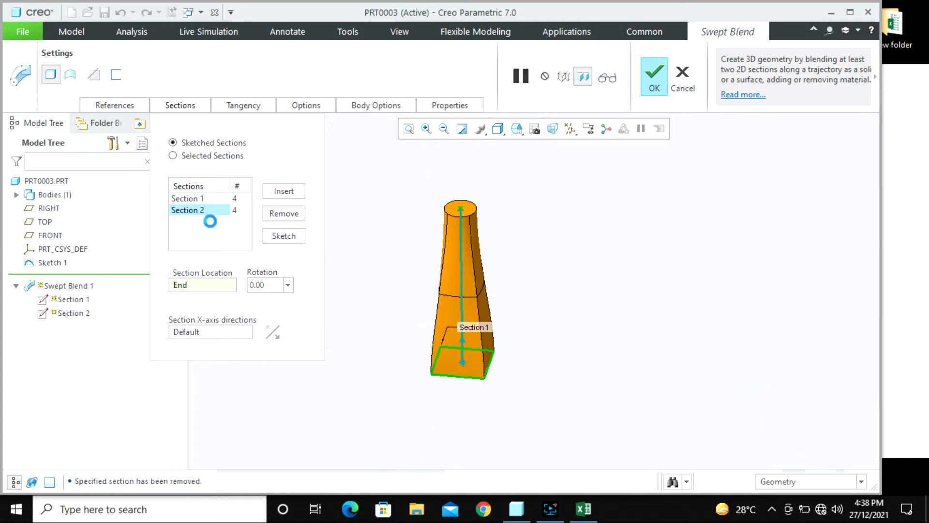
# - Insert a new section after Section 1, locate it at the trajectory's division point and open its sketch
pyautogui.click(206, 198)
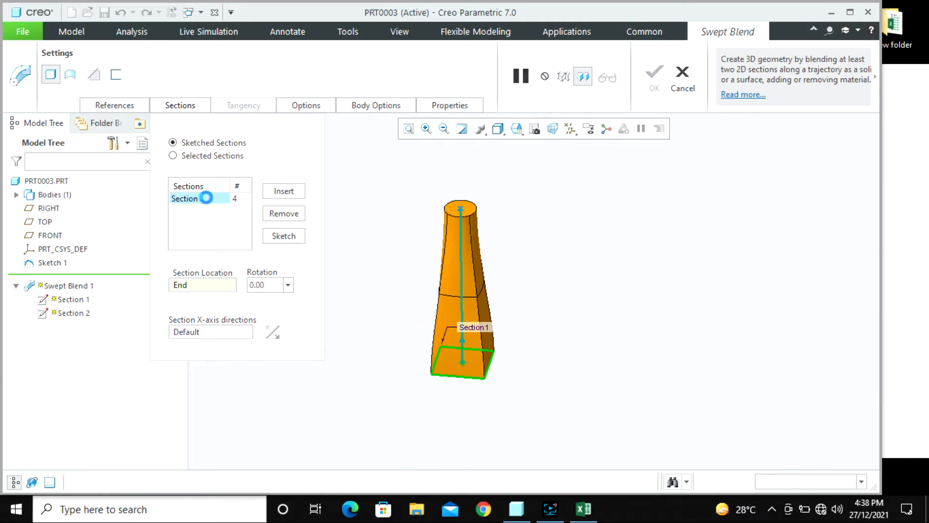
pyautogui.click(281, 196)
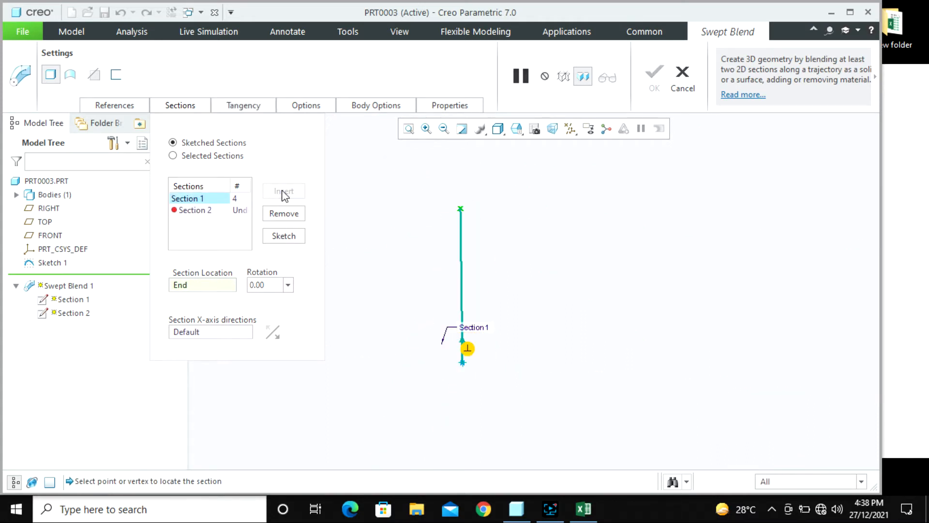
pyautogui.click(213, 210)
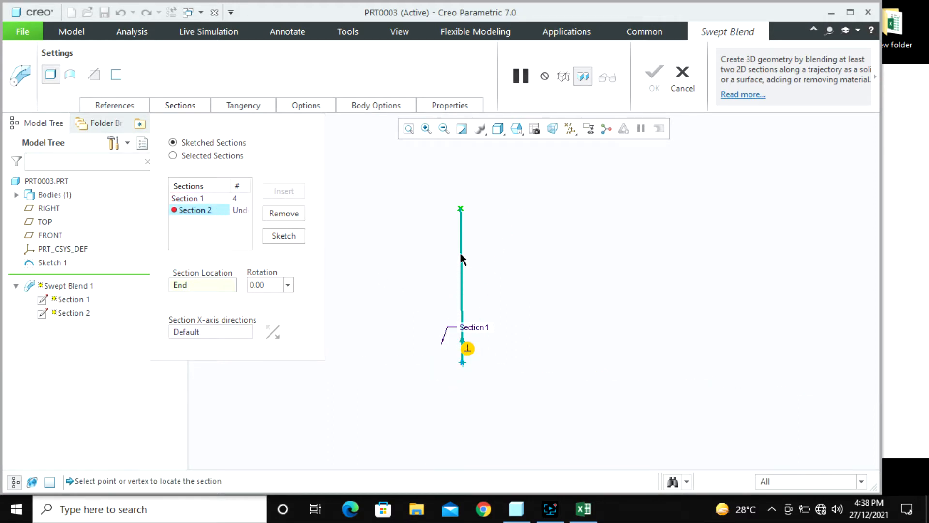
pyautogui.moveTo(484, 281)
pyautogui.mouseDown(button='middle')
pyautogui.moveTo(483, 251)
pyautogui.moveTo(477, 315)
pyautogui.moveTo(453, 320)
pyautogui.mouseUp(button='middle')
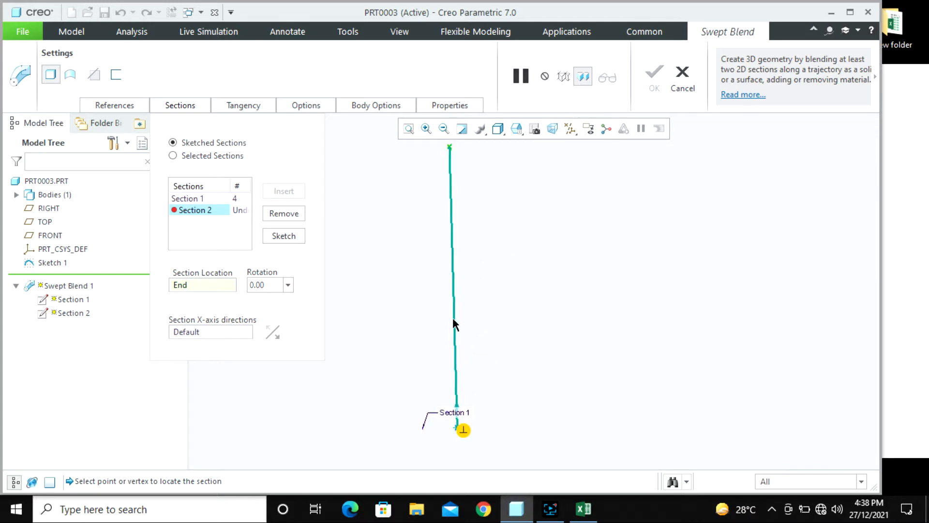
pyautogui.click(453, 286)
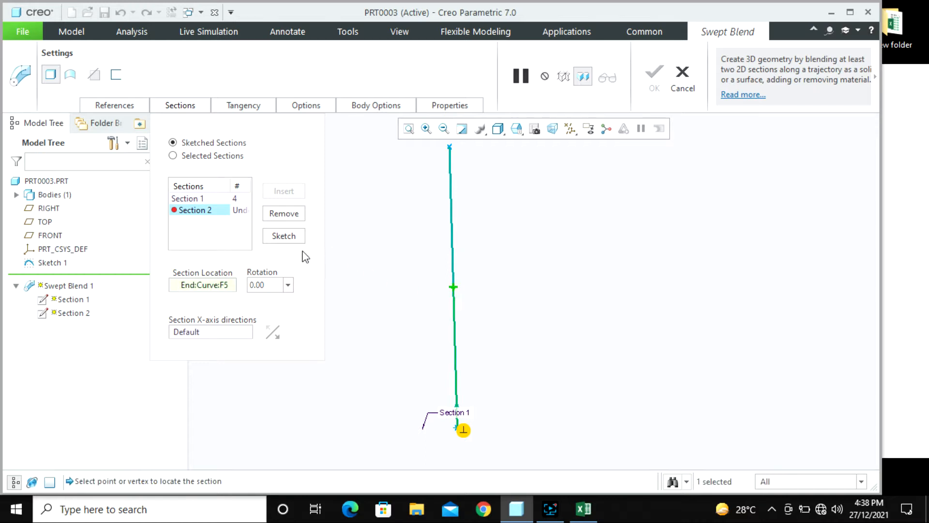
pyautogui.click(283, 236)
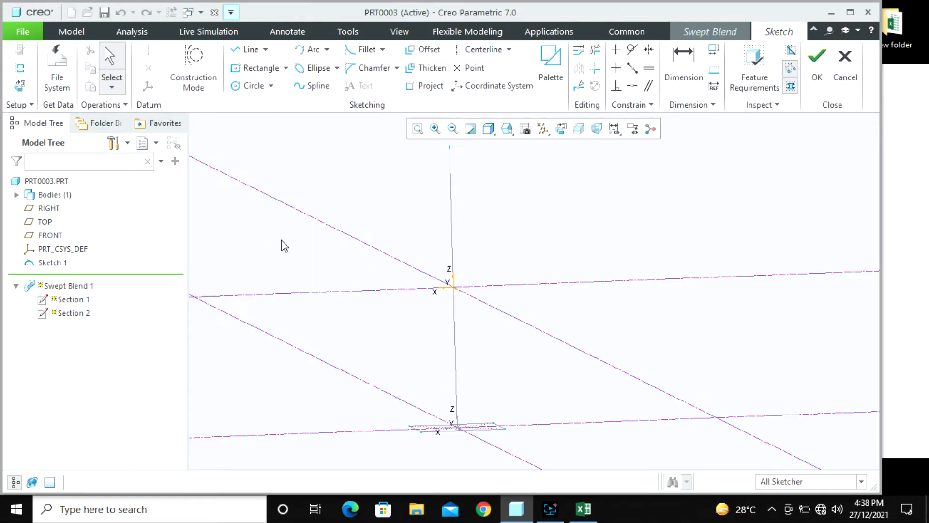
# - In 2D orientation, sketch a circle about 37.6 in diameter centred on the section's origin
pyautogui.click(19, 86)
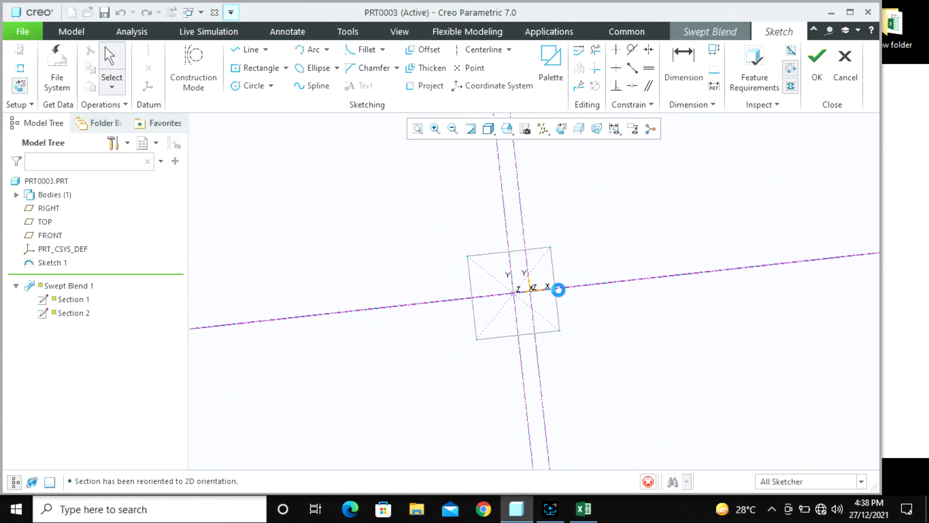
pyautogui.click(253, 86)
pyautogui.click(512, 291)
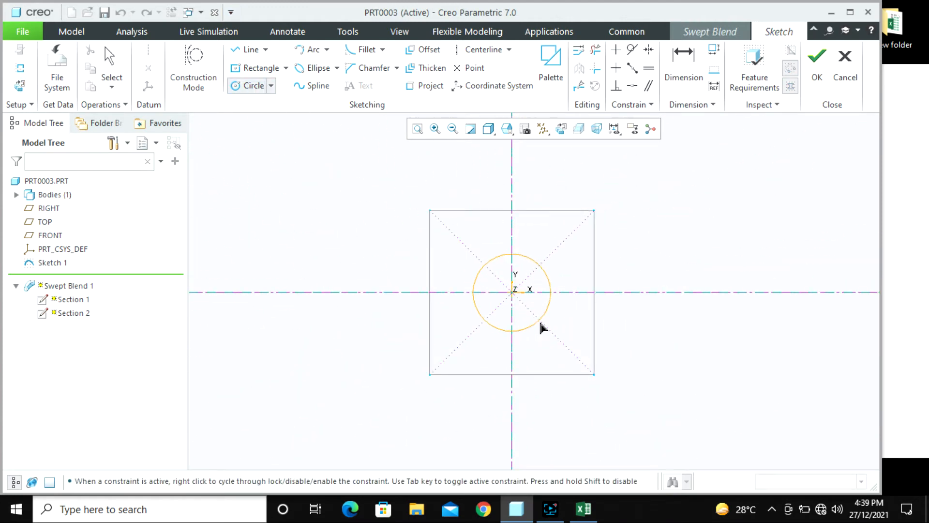
pyautogui.click(539, 325)
pyautogui.middleClick(695, 295)
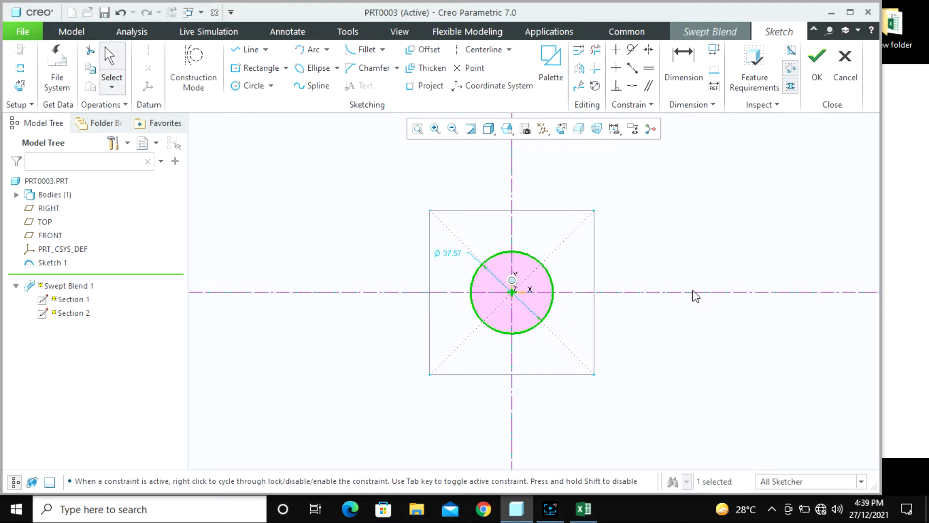
pyautogui.click(696, 348)
# - Divide the circle at its four intersections with the square's diagonals and finish the section sketch
pyautogui.click(579, 88)
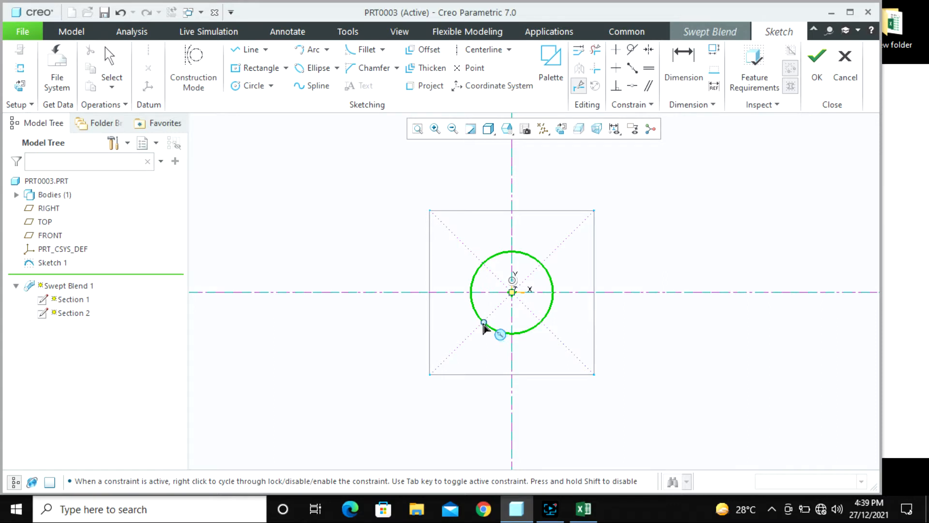
pyautogui.click(483, 324)
pyautogui.click(542, 322)
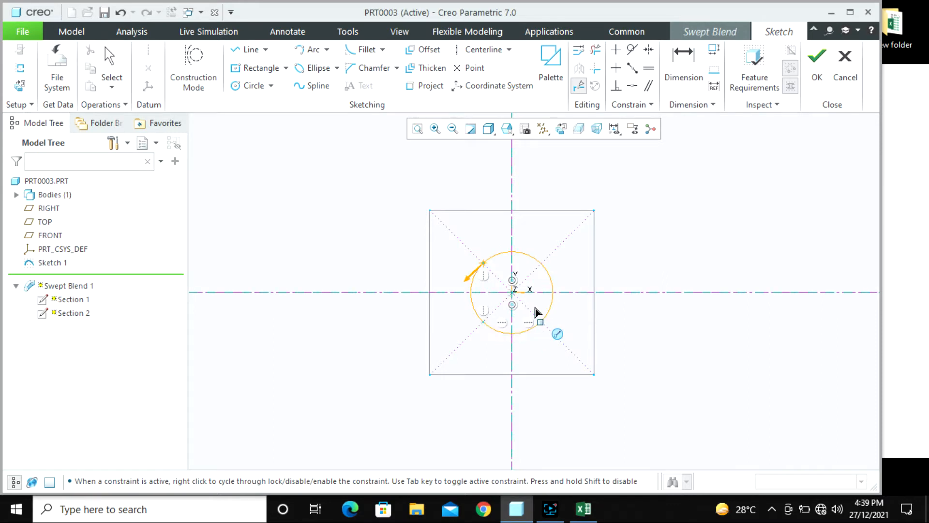
pyautogui.click(541, 264)
pyautogui.middleClick(594, 260)
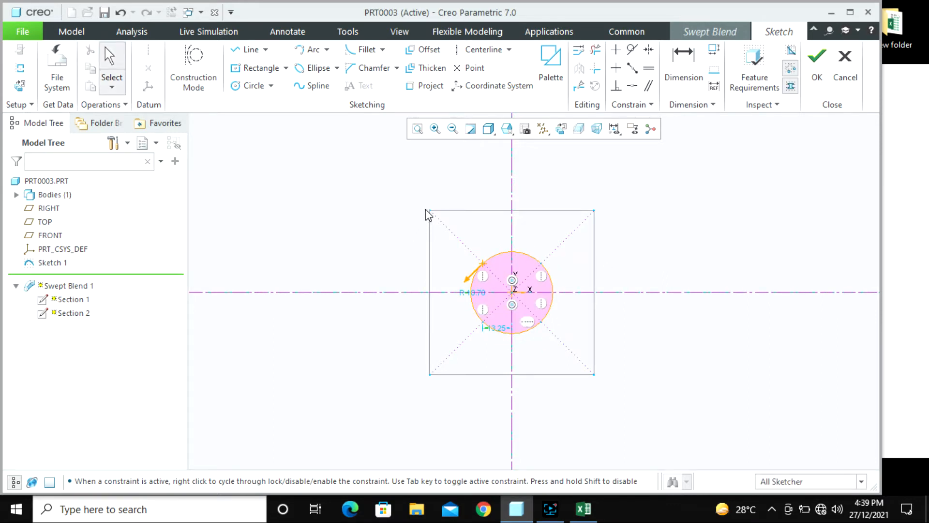
pyautogui.click(816, 67)
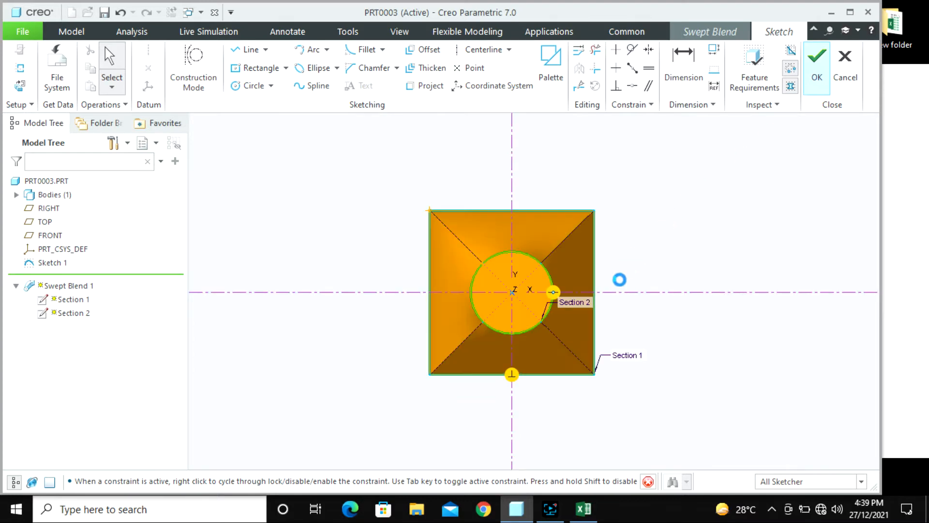
# - Set the tangency condition of the start section to Free
pyautogui.moveTo(524, 335)
pyautogui.mouseDown(button='middle')
pyautogui.moveTo(514, 273)
pyautogui.moveTo(519, 282)
pyautogui.mouseUp(button='middle')
pyautogui.scroll(3, 505, 223)
pyautogui.click(260, 104)
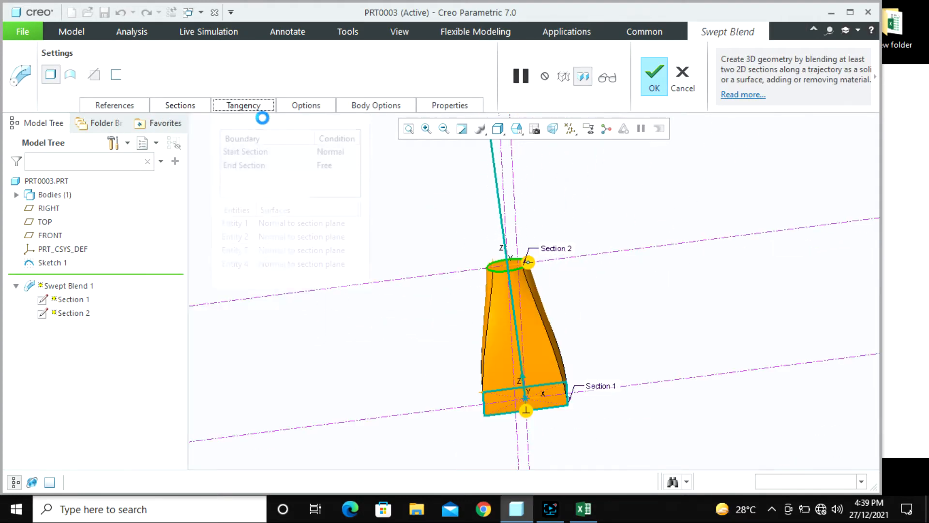
pyautogui.click(339, 152)
pyautogui.click(354, 152)
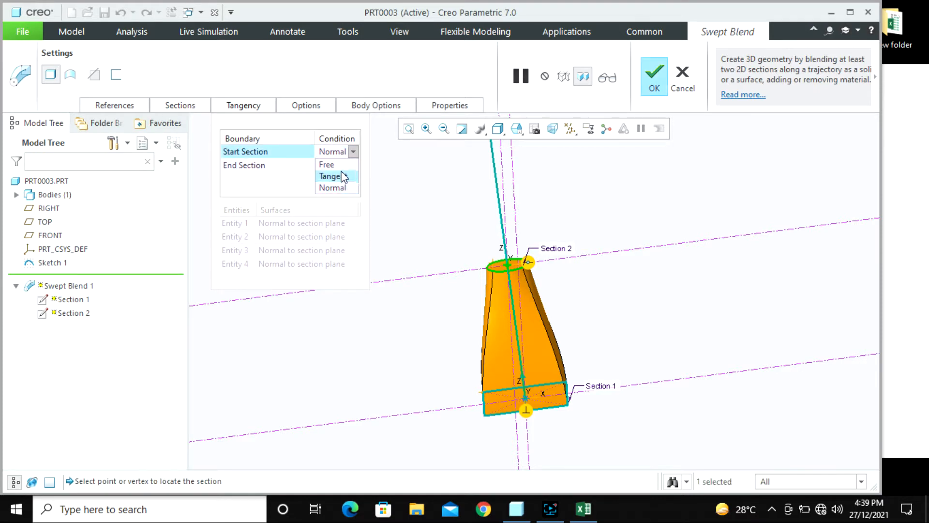
pyautogui.click(335, 164)
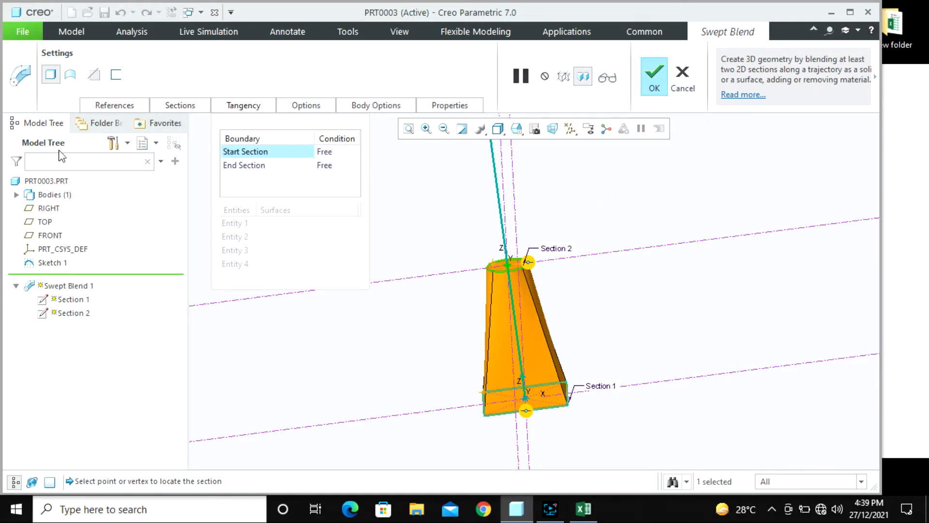
# - Insert a third section at the end of the trajectory, after Section 2, and open its sketch
pyautogui.click(115, 105)
pyautogui.click(178, 105)
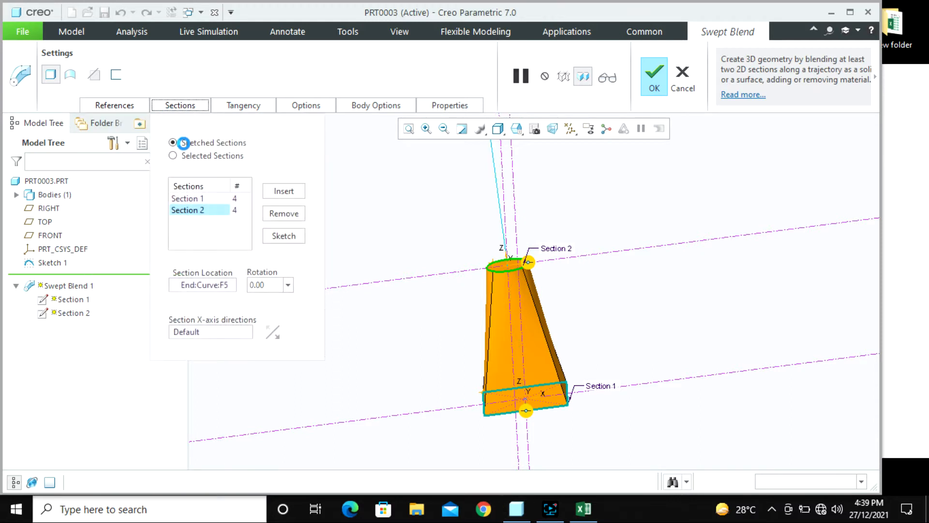
pyautogui.click(205, 198)
pyautogui.click(220, 209)
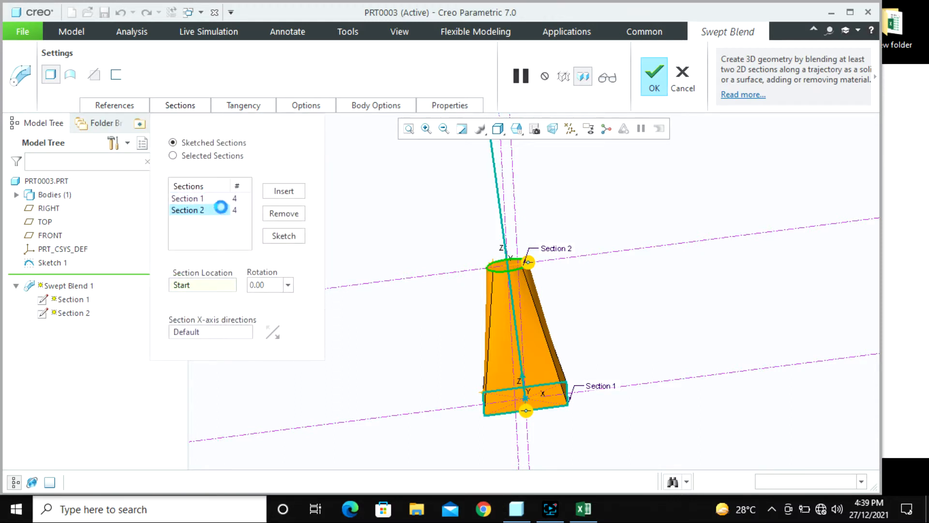
pyautogui.click(284, 191)
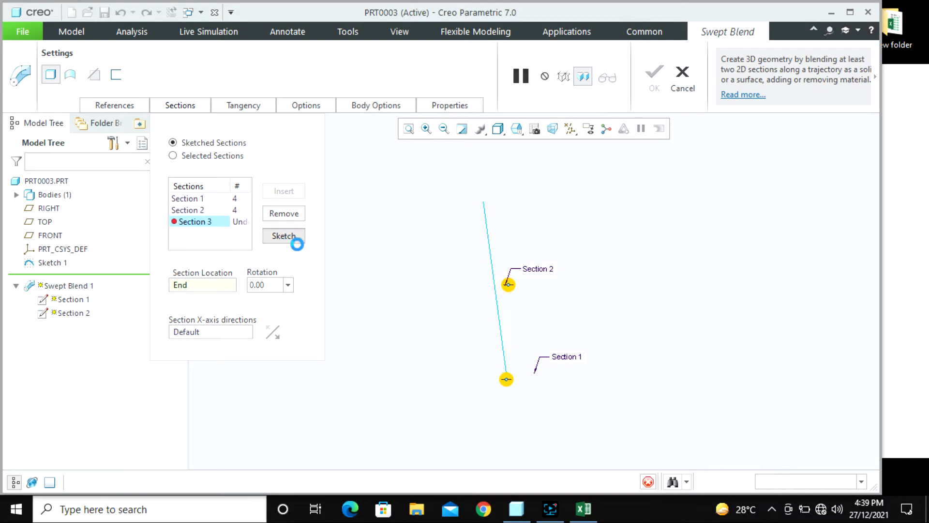
pyautogui.click(293, 239)
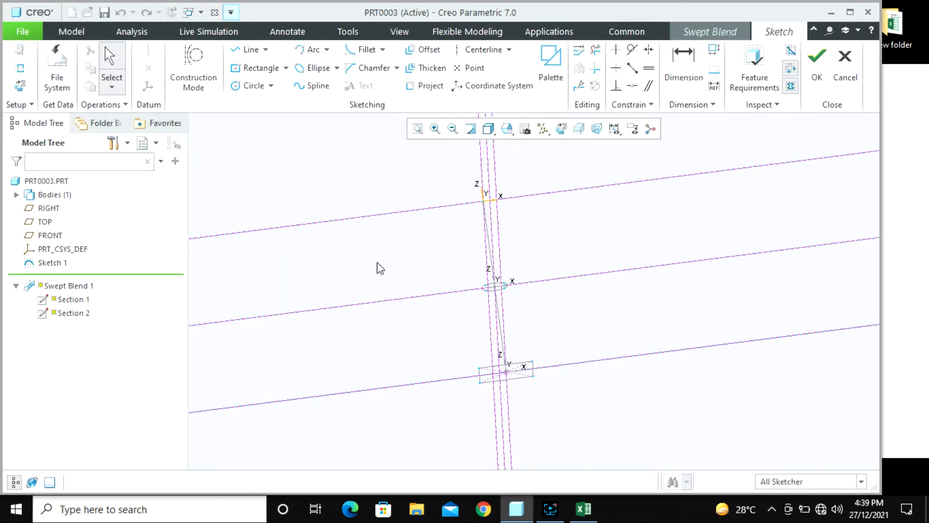
# - In 2D orientation, sketch a center rectangle about 53 wide and 56 high on the section's origin
pyautogui.moveTo(380, 268)
pyautogui.mouseDown(button='middle')
pyautogui.moveTo(375, 276)
pyautogui.moveTo(452, 244)
pyautogui.mouseUp(button='middle')
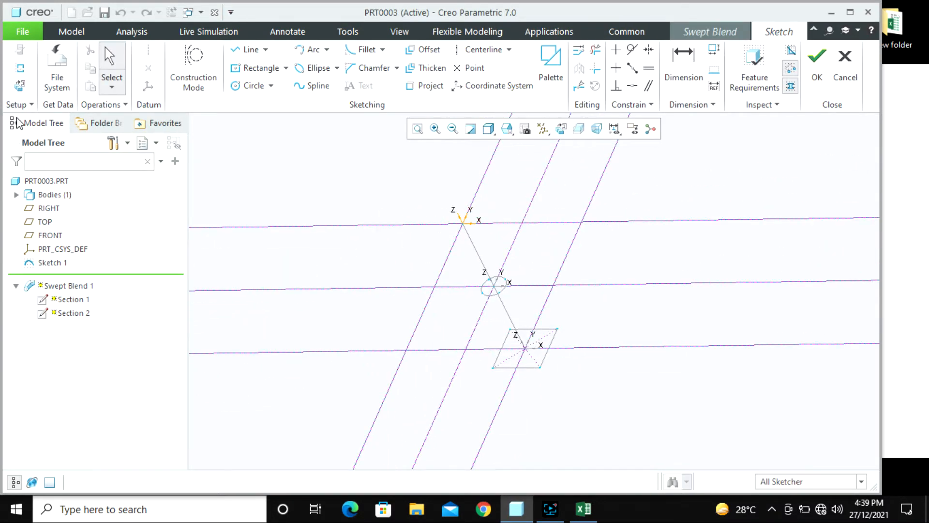
pyautogui.click(18, 86)
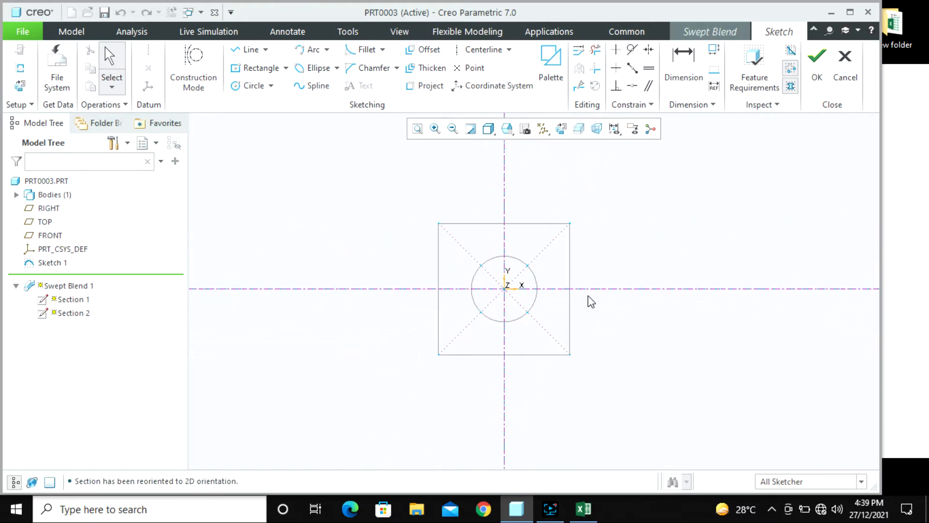
pyautogui.click(257, 69)
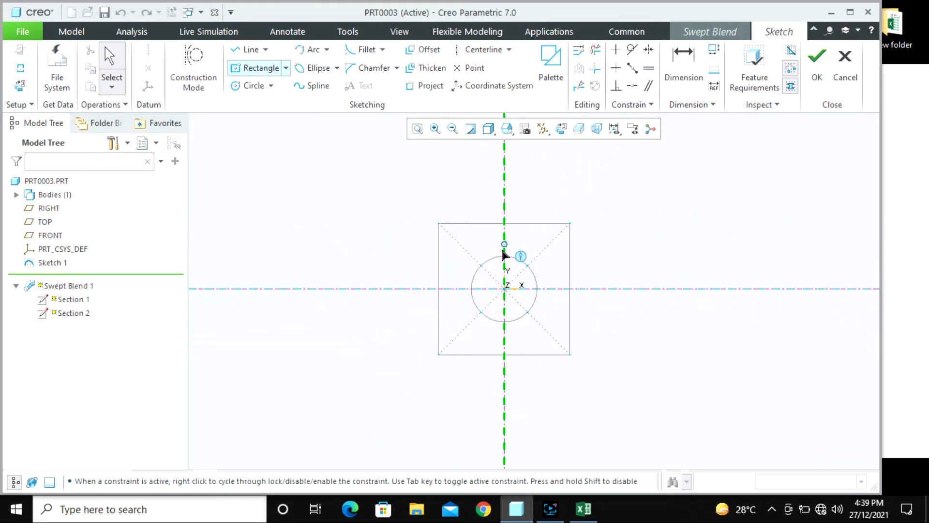
pyautogui.click(504, 288)
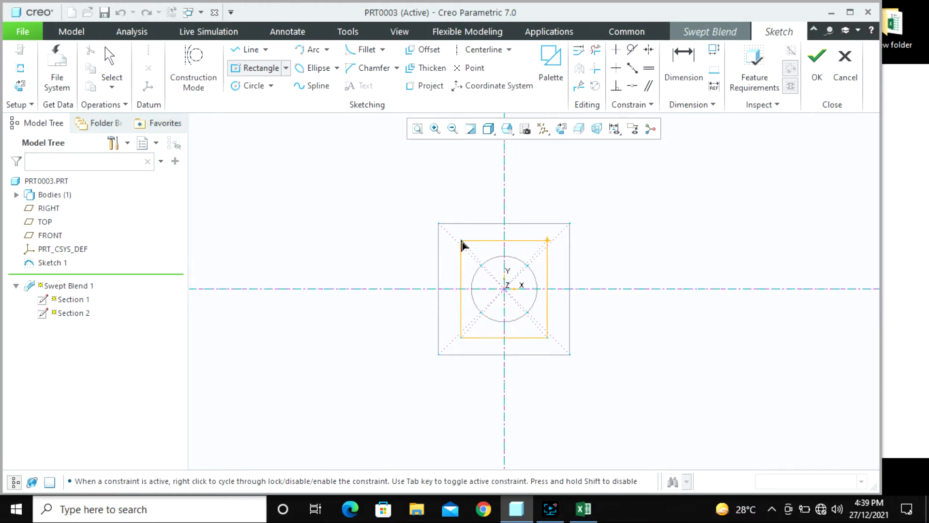
pyautogui.click(459, 241)
pyautogui.middleClick(624, 240)
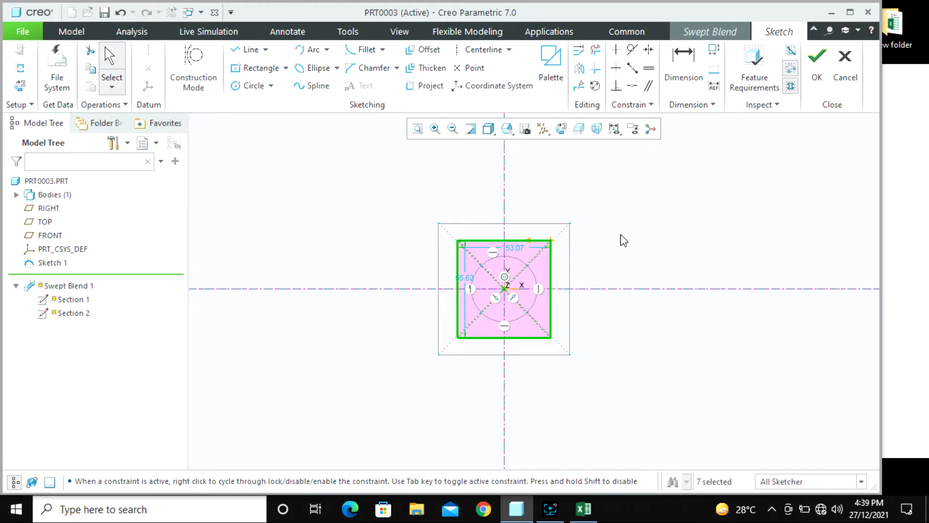
# - Finish the third section's sketch and complete the swept blend through the square, circle and rectangle sections
pyautogui.click(816, 68)
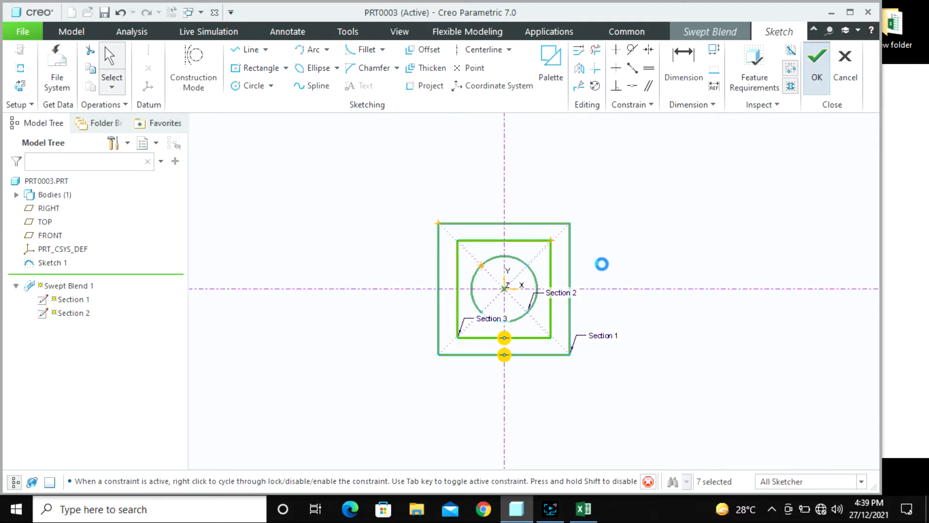
pyautogui.moveTo(603, 315); pyautogui.dragTo(596, 277, button='middle')
pyautogui.scroll(5, 568, 223)
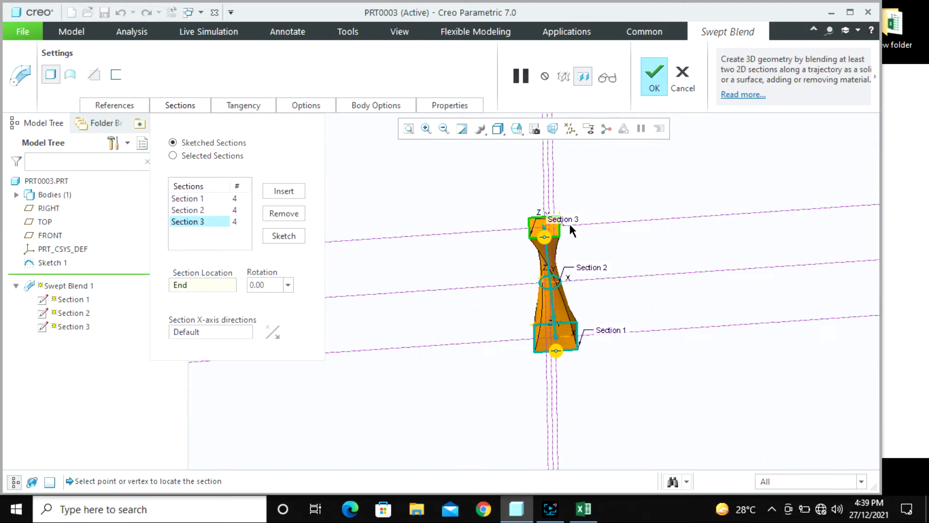
pyautogui.scroll(-3, 606, 328)
pyautogui.moveTo(595, 358); pyautogui.dragTo(599, 343, button='middle')
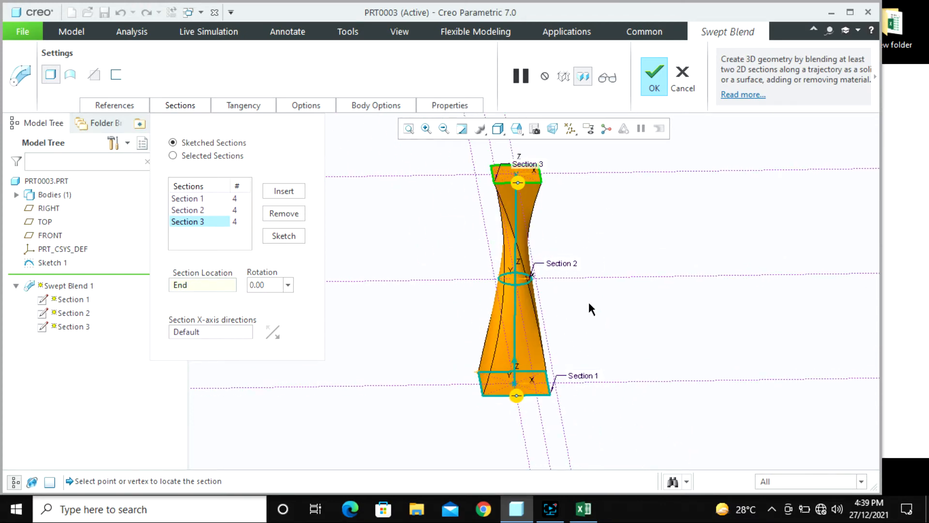
pyautogui.moveTo(589, 304); pyautogui.dragTo(572, 394, button='middle')
pyautogui.middleClick(573, 395)
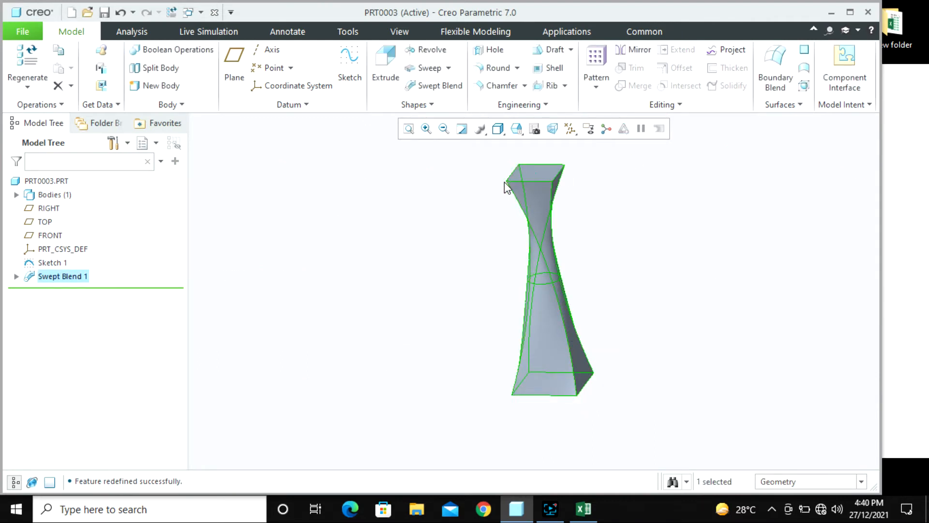
# - Reopen the swept blend's definition and select Section 3 in its section list
pyautogui.click(561, 378)
pyautogui.click(583, 301)
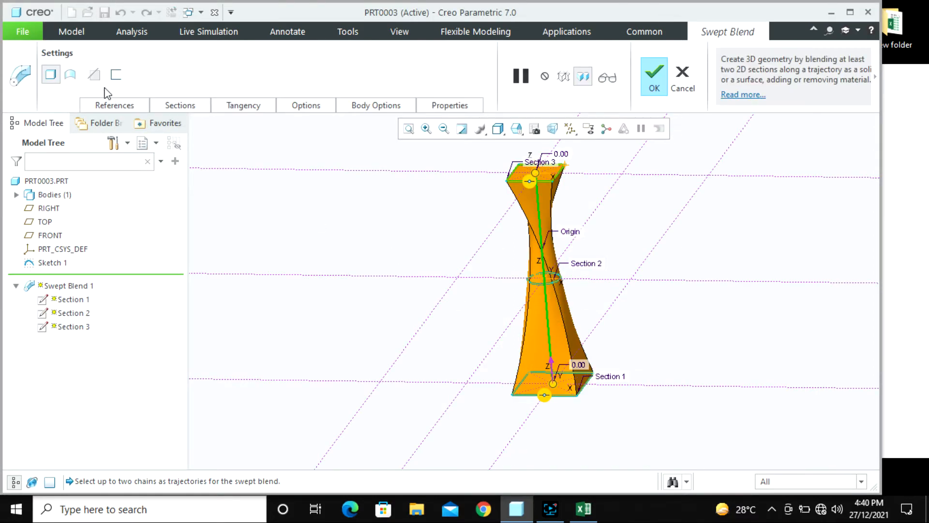
pyautogui.click(179, 105)
pyautogui.click(193, 221)
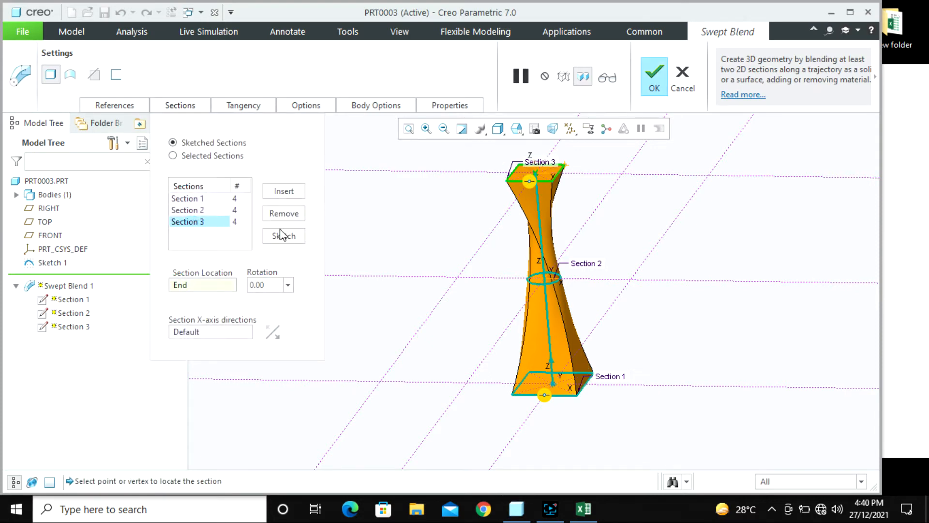
pyautogui.scroll(-5, 556, 142)
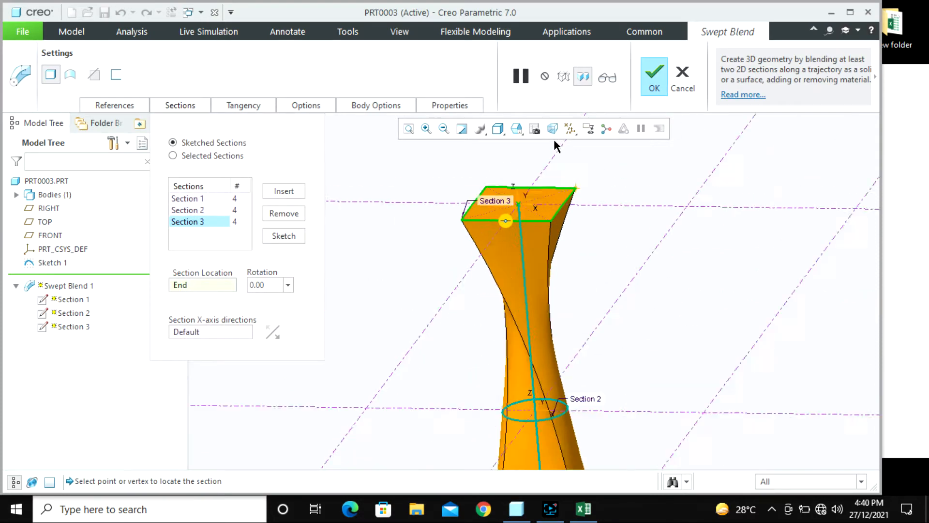
pyautogui.scroll(2, 577, 187)
pyautogui.moveTo(591, 200); pyautogui.dragTo(597, 214, button='middle')
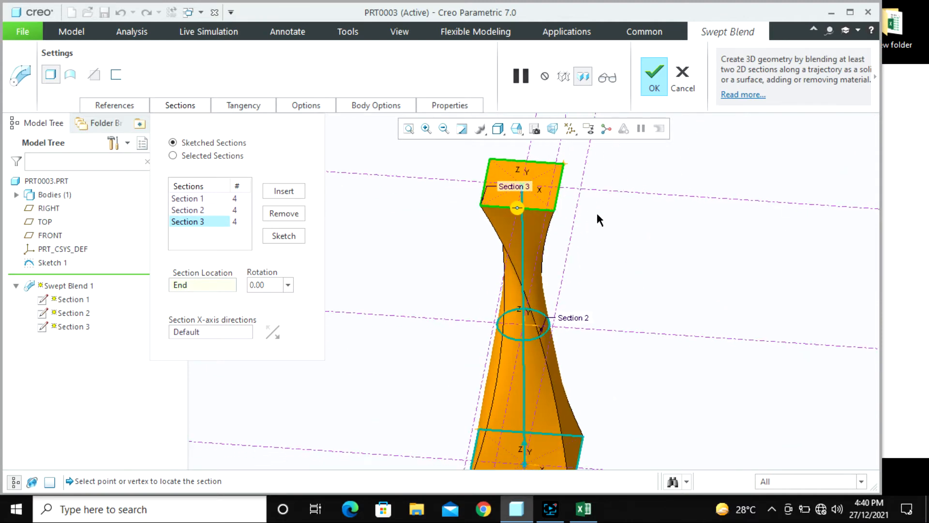
pyautogui.scroll(1, 596, 215)
pyautogui.scroll(-2, 552, 193)
pyautogui.scroll(2, 552, 177)
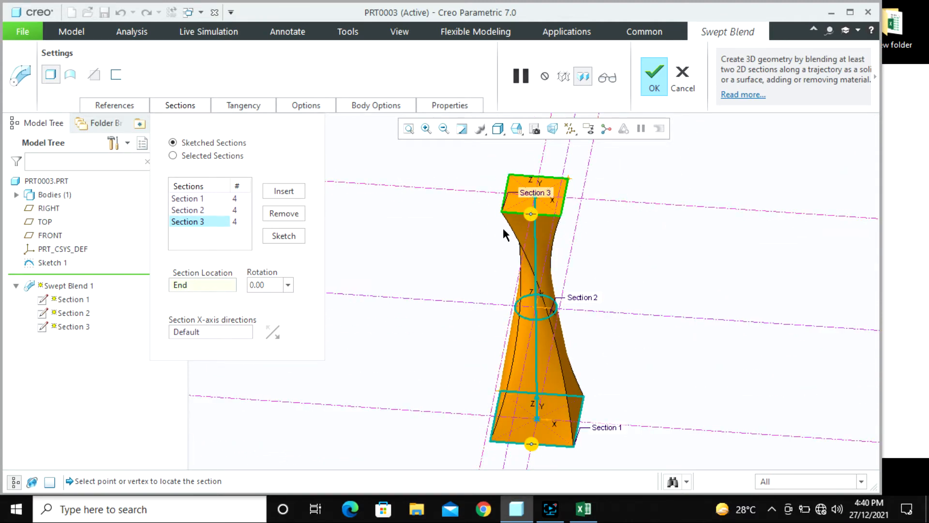
# - In Section 3's sketch, set the start point at the rectangle's lower-right corner and finish the sketch
pyautogui.click(283, 236)
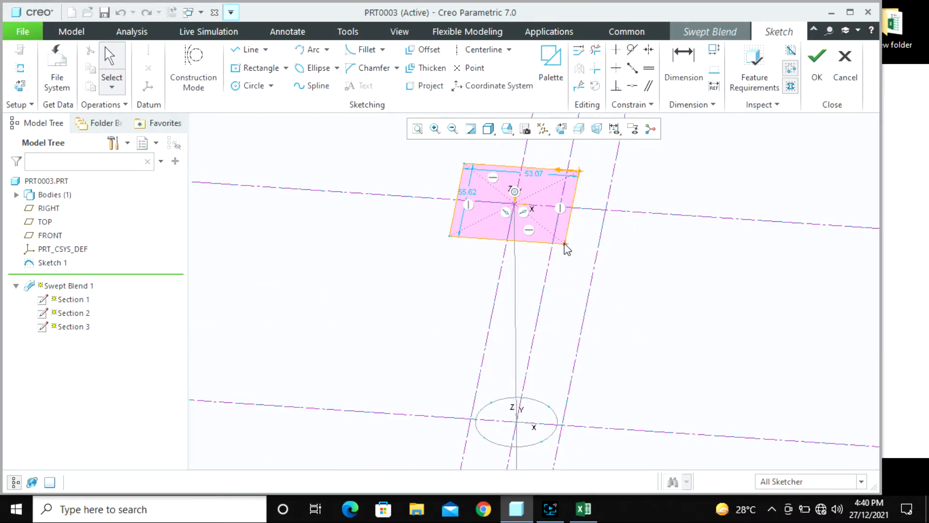
pyautogui.click(564, 244)
pyautogui.rightClick(562, 245)
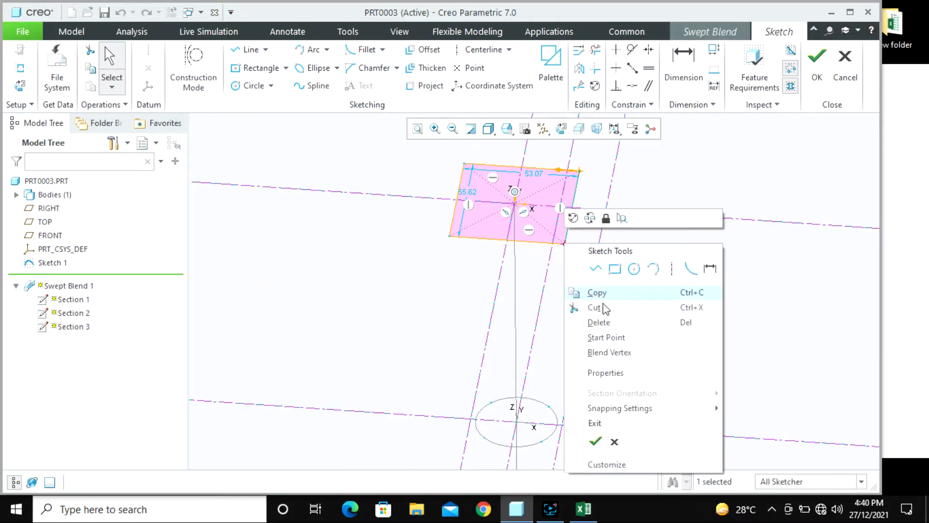
pyautogui.click(622, 339)
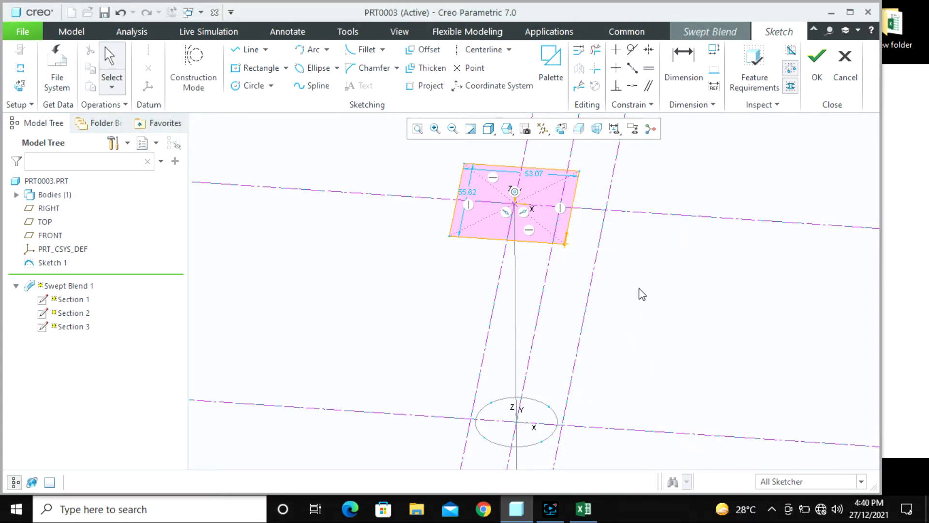
pyautogui.click(819, 72)
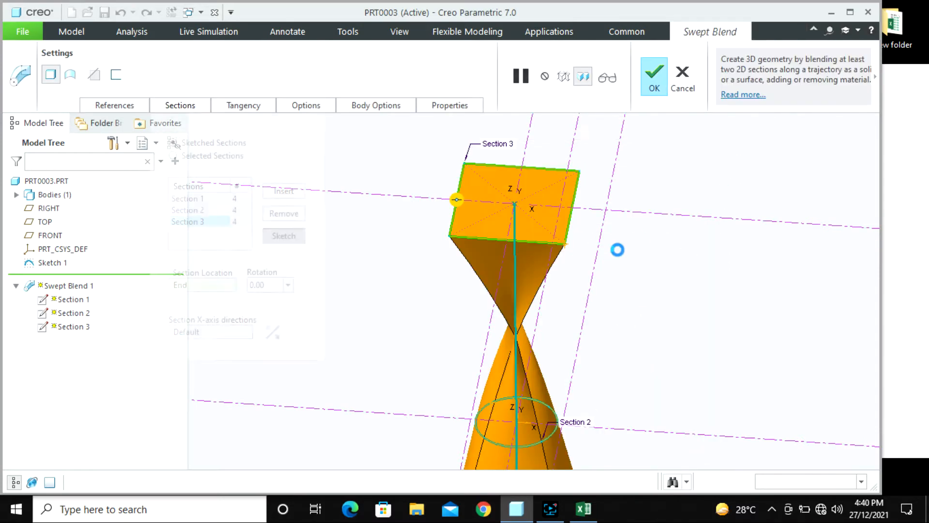
pyautogui.scroll(3, 569, 220)
pyautogui.moveTo(566, 292)
pyautogui.mouseDown(button='middle')
pyautogui.moveTo(552, 273)
pyautogui.moveTo(378, 268)
pyautogui.mouseUp(button='middle')
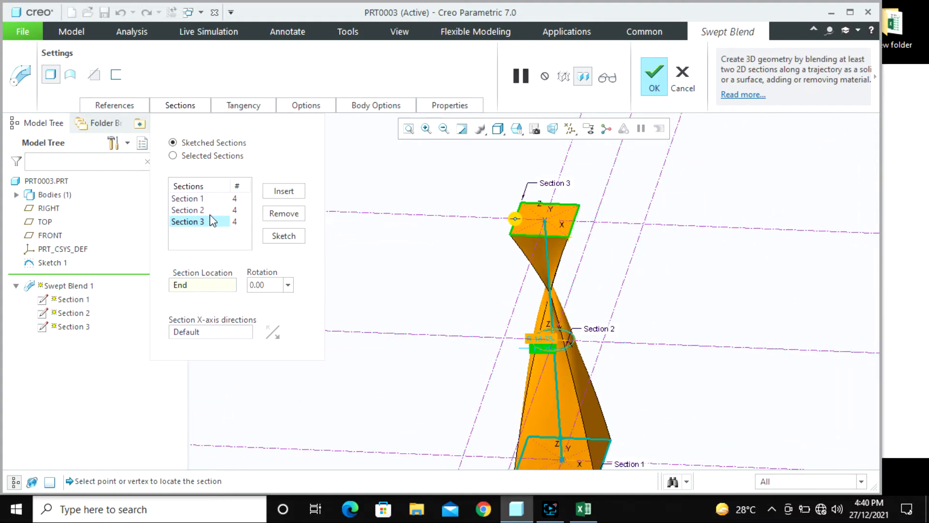
# - In Section 2's sketch, set the start point at the circle's lower-right division point and finish the sketch
pyautogui.click(193, 209)
pyautogui.click(274, 237)
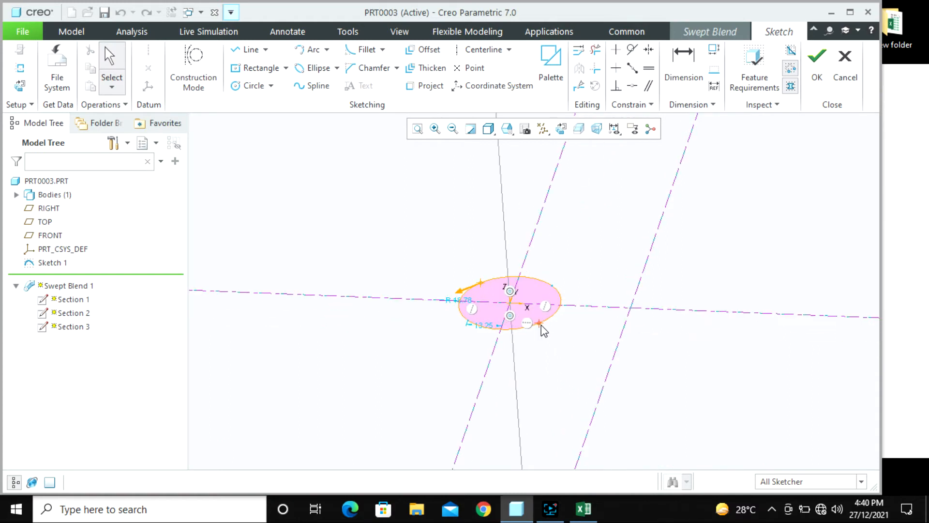
pyautogui.click(541, 325)
pyautogui.rightClick(541, 324)
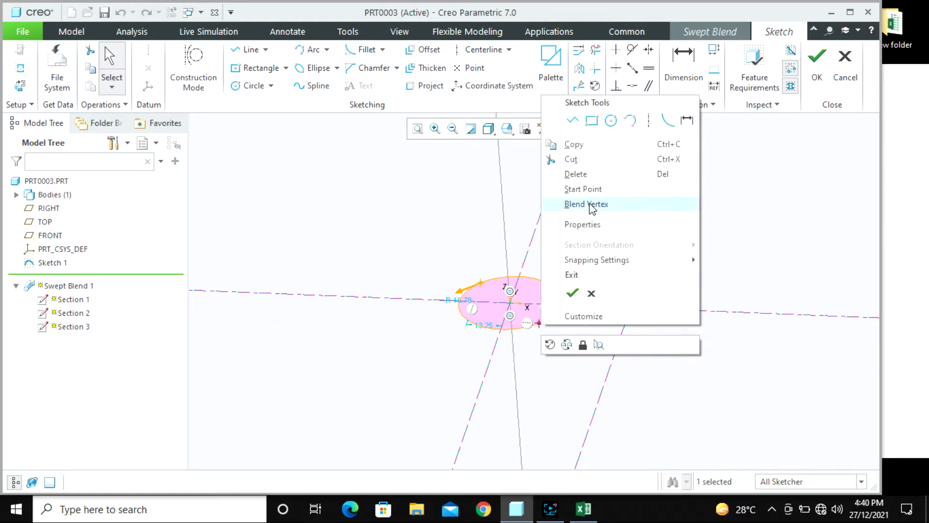
pyautogui.click(588, 190)
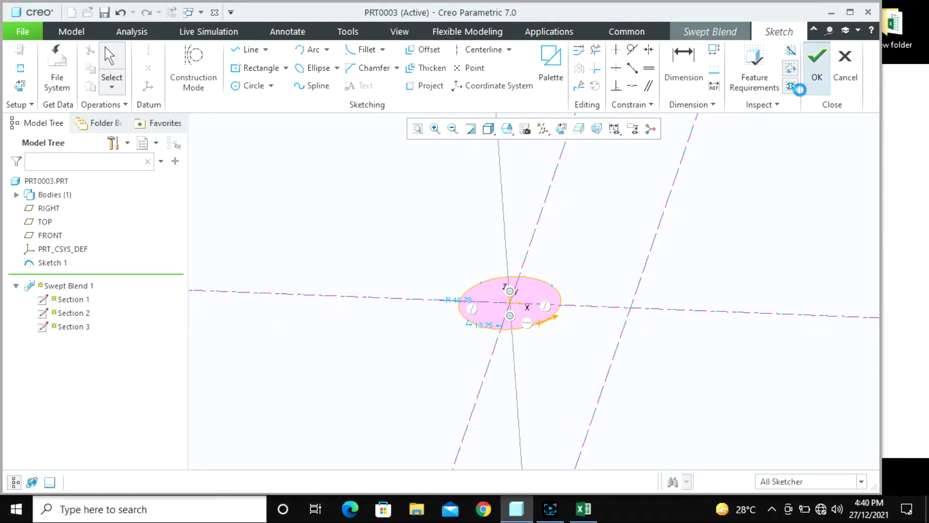
pyautogui.click(801, 89)
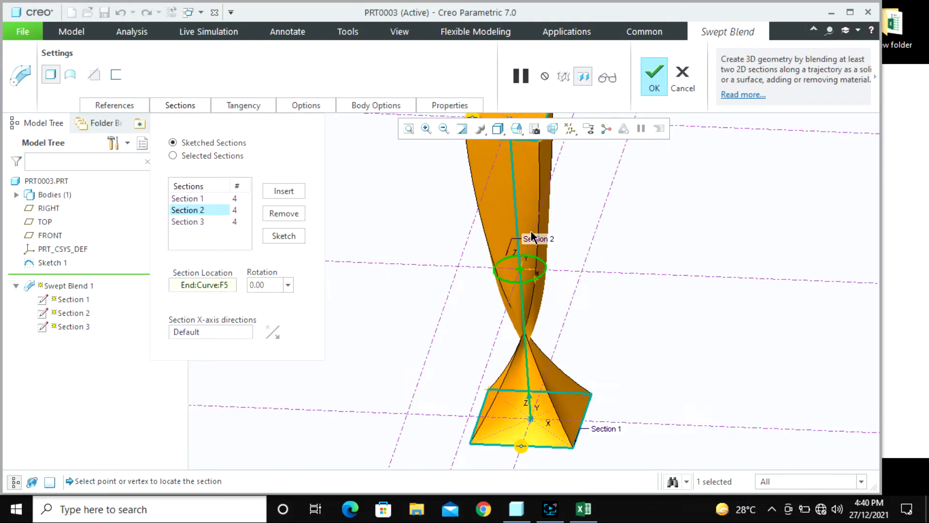
pyautogui.scroll(1, 531, 232)
pyautogui.scroll(-1, 554, 359)
# - In Section 1's sketch, set the start point at the square's lower-right corner and finish the sketch
pyautogui.click(208, 199)
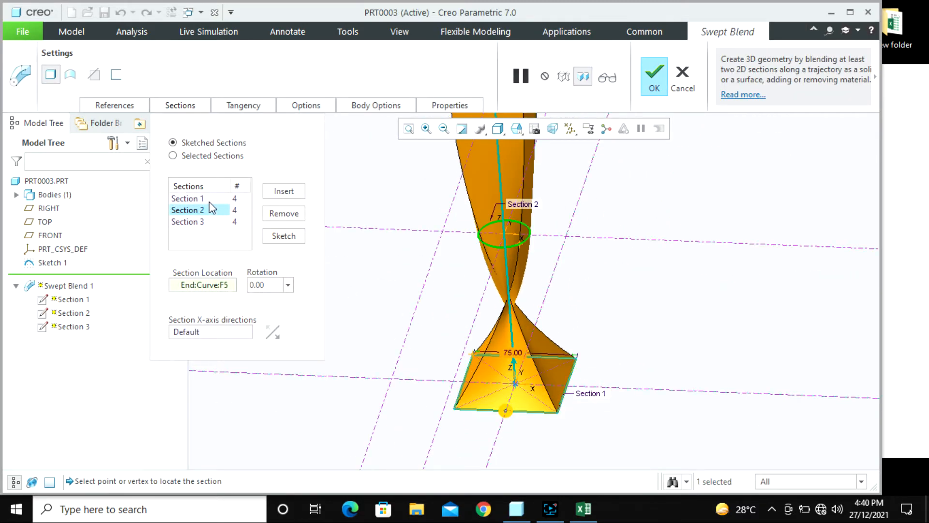
pyautogui.click(281, 239)
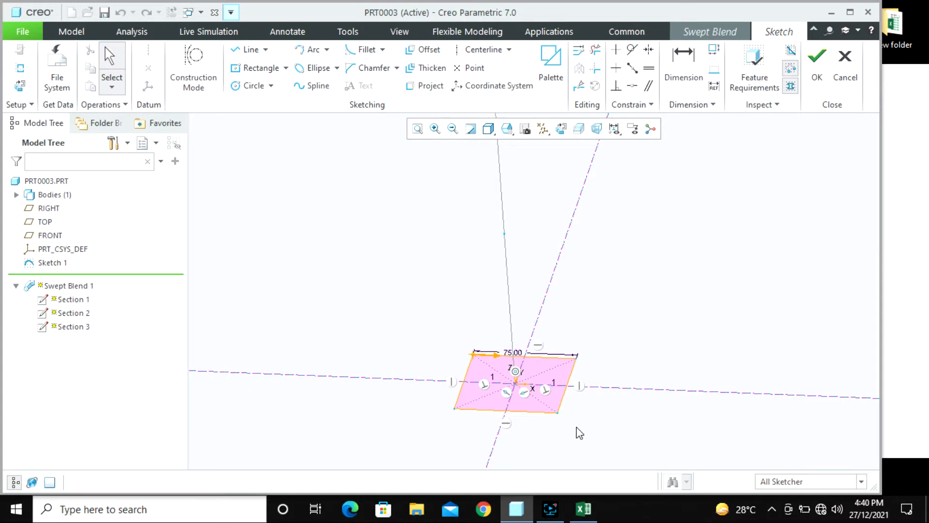
pyautogui.click(557, 414)
pyautogui.rightClick(557, 415)
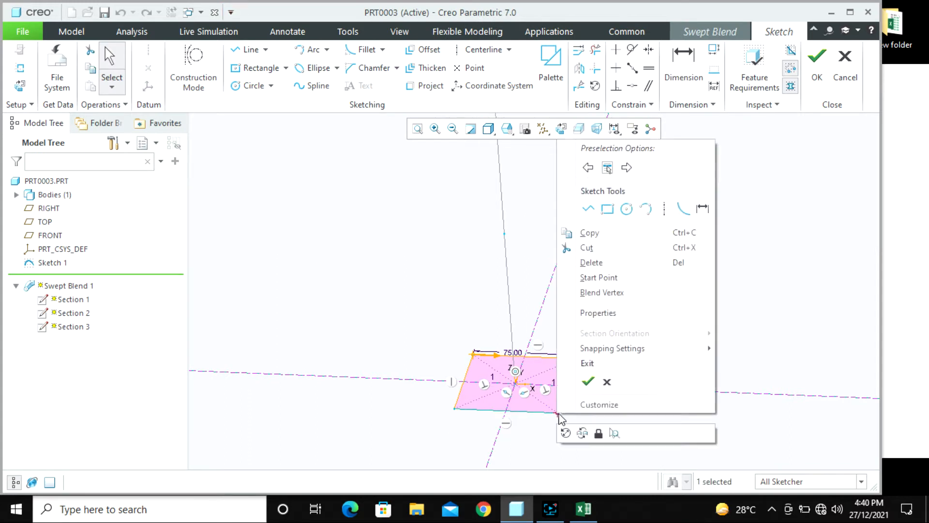
pyautogui.click(596, 293)
pyautogui.click(816, 67)
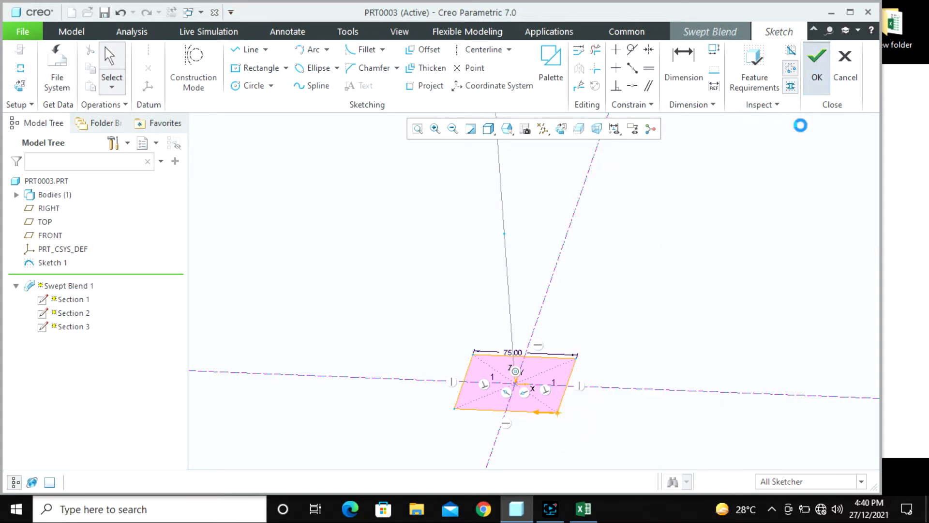
pyautogui.scroll(-3, 625, 363)
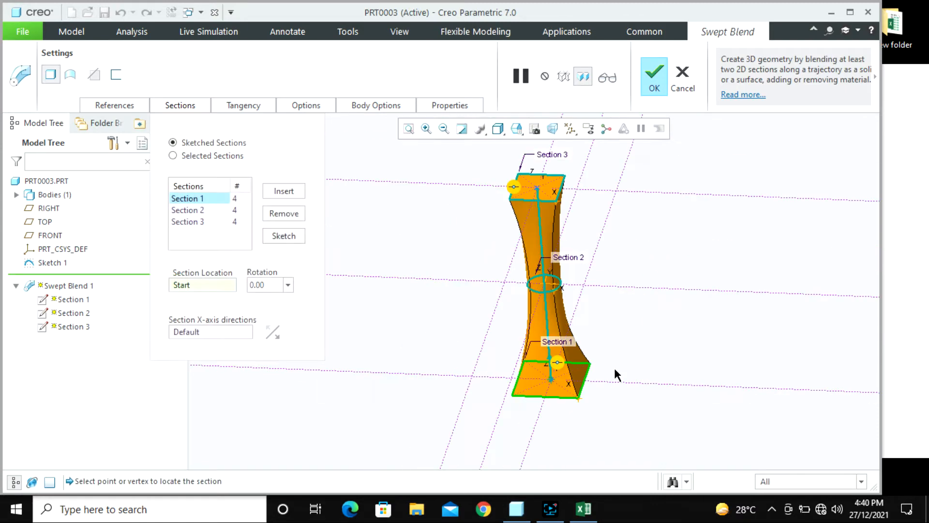
pyautogui.moveTo(640, 332); pyautogui.dragTo(644, 320, button='middle')
pyautogui.scroll(1, 626, 344)
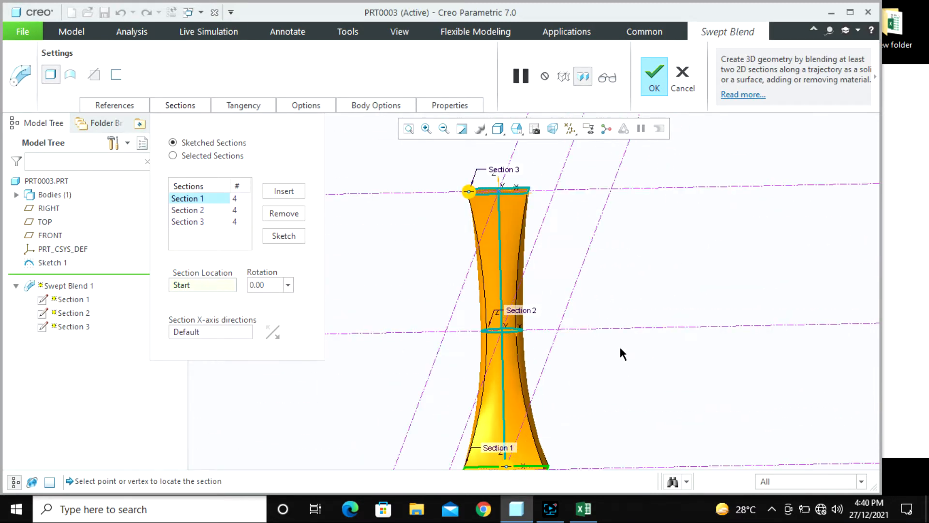
pyautogui.scroll(-2, 584, 259)
# - Orient the swept blend to the FRONT view and open its blend control options
pyautogui.click(526, 129)
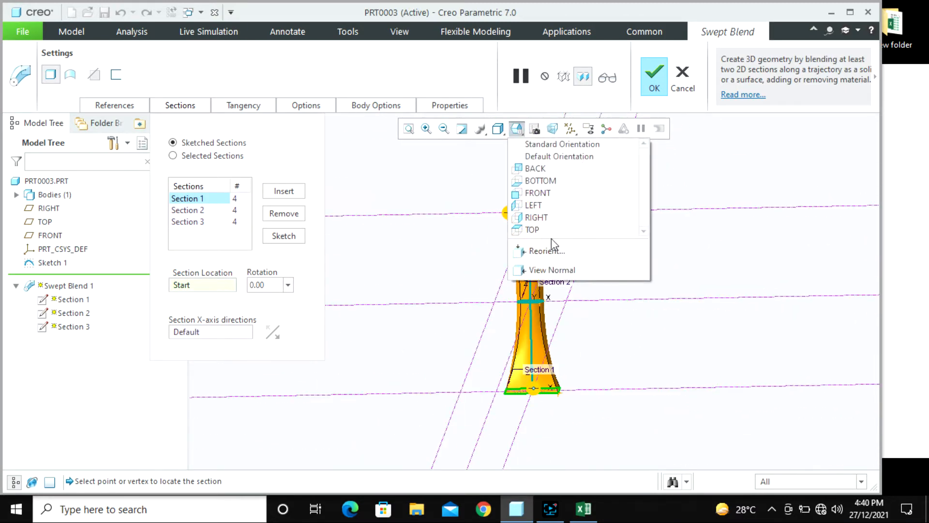
pyautogui.click(543, 190)
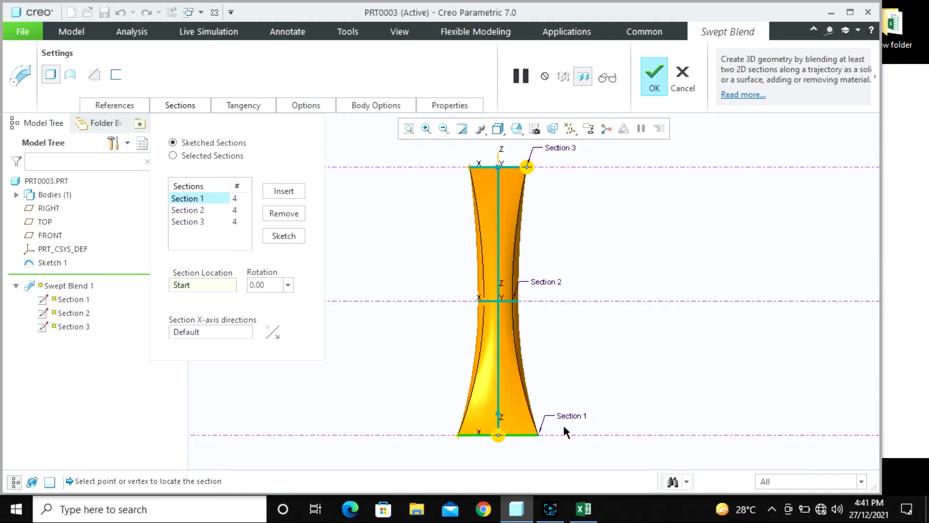
pyautogui.click(291, 110)
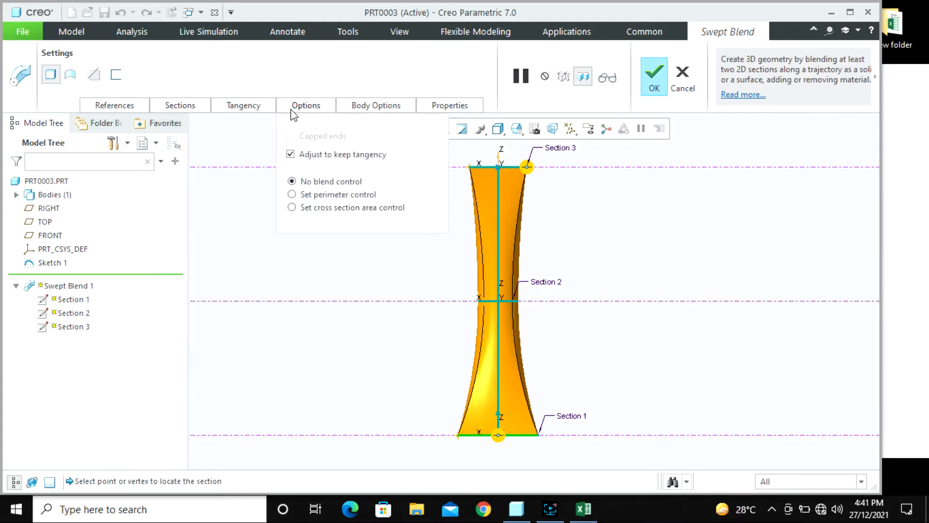
# - Compare perimeter control with no blend control on the swept blend, and accept the feature with no blend control
pyautogui.click(316, 194)
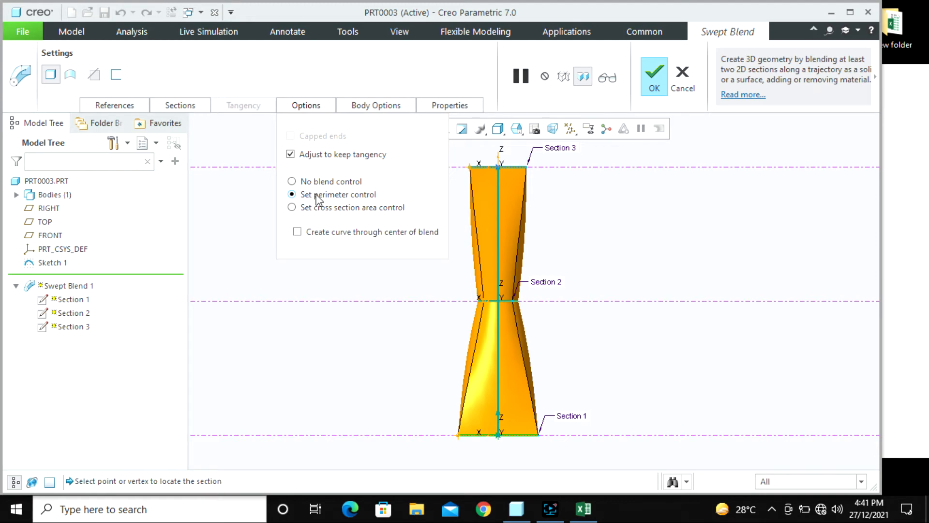
pyautogui.click(319, 185)
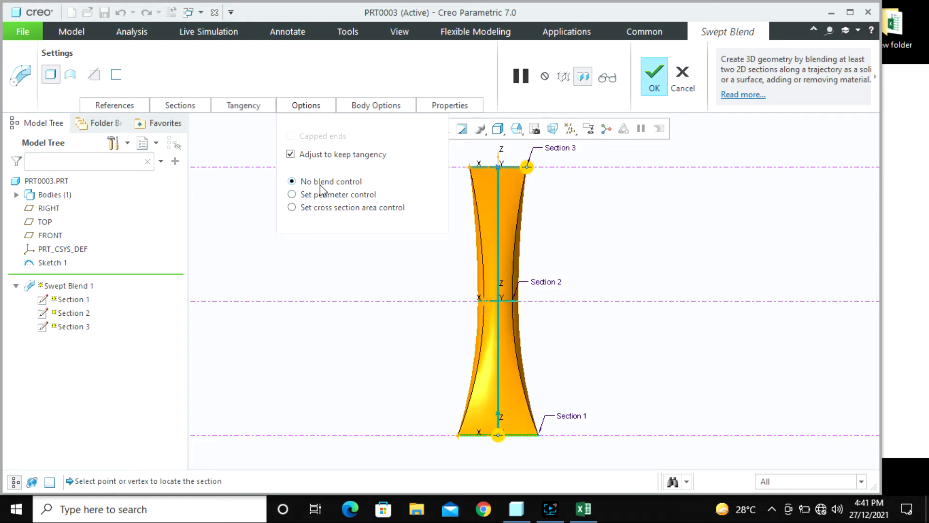
pyautogui.click(242, 105)
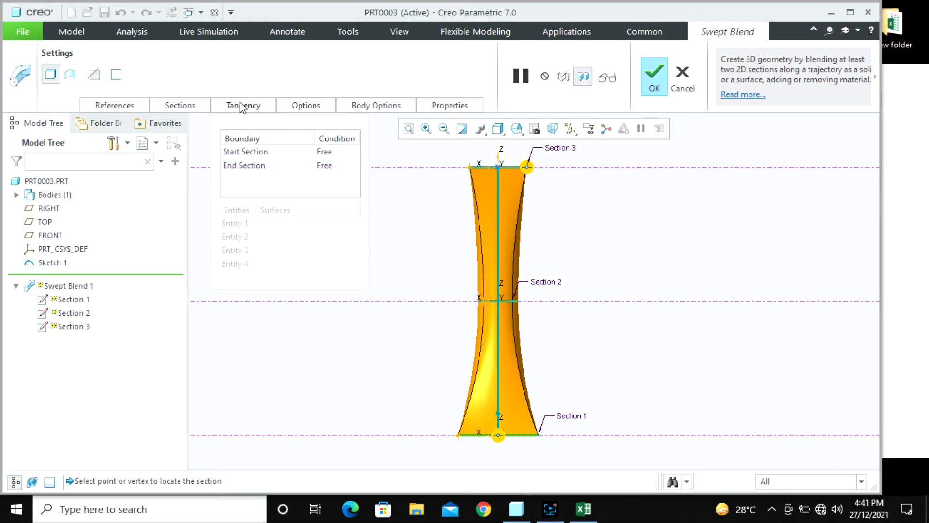
pyautogui.click(303, 106)
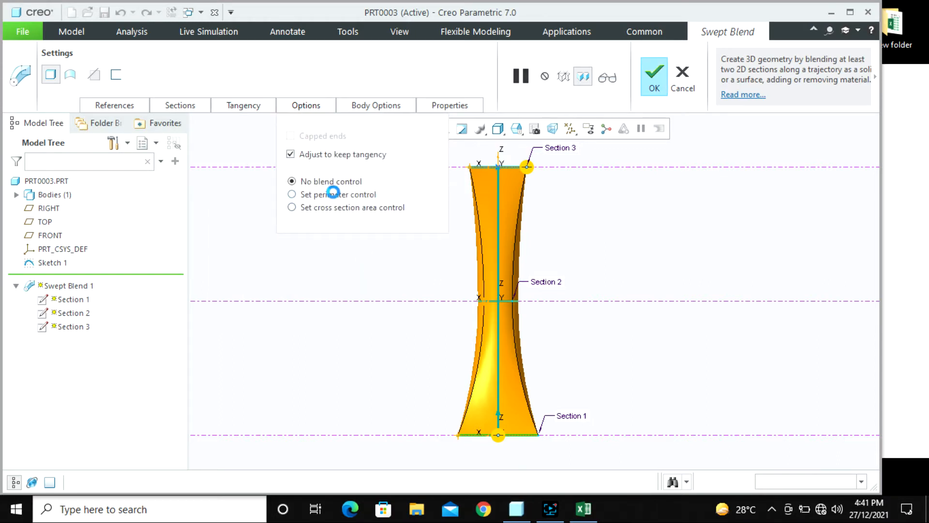
pyautogui.click(336, 195)
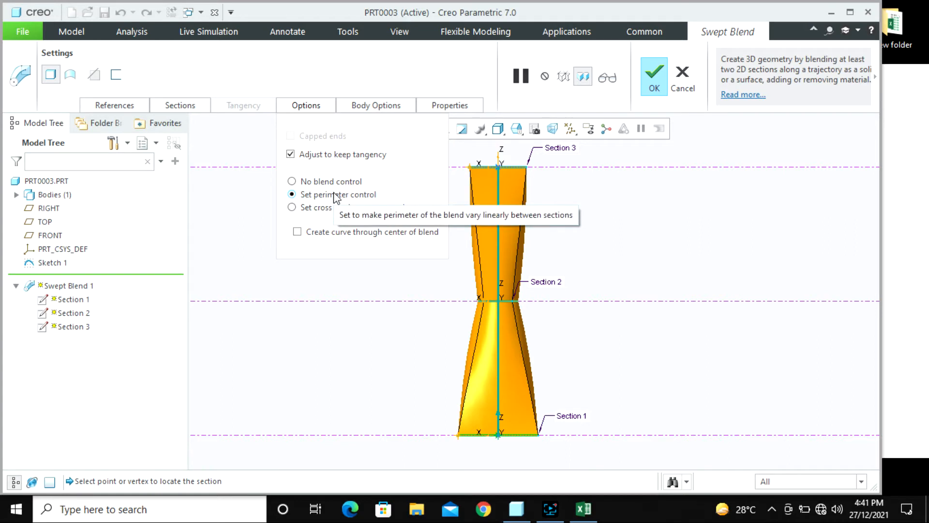
pyautogui.click(324, 183)
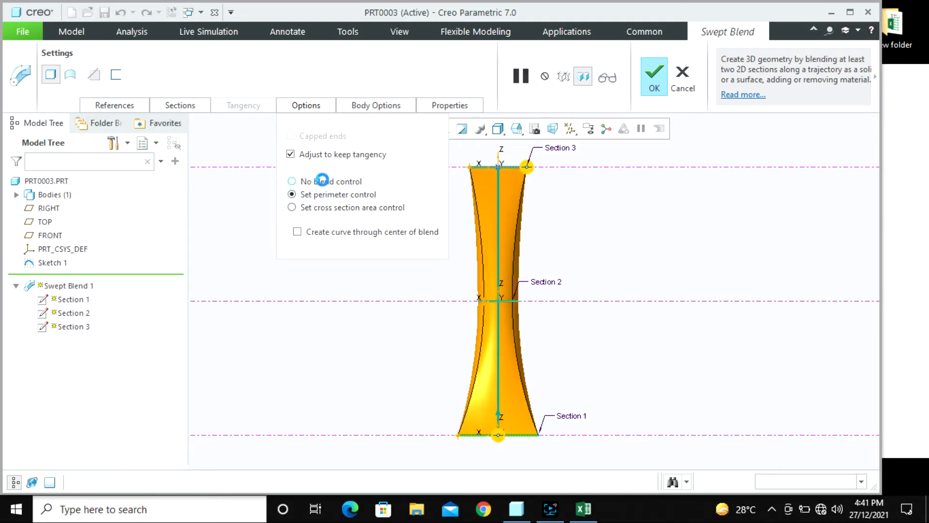
pyautogui.middleClick(280, 260)
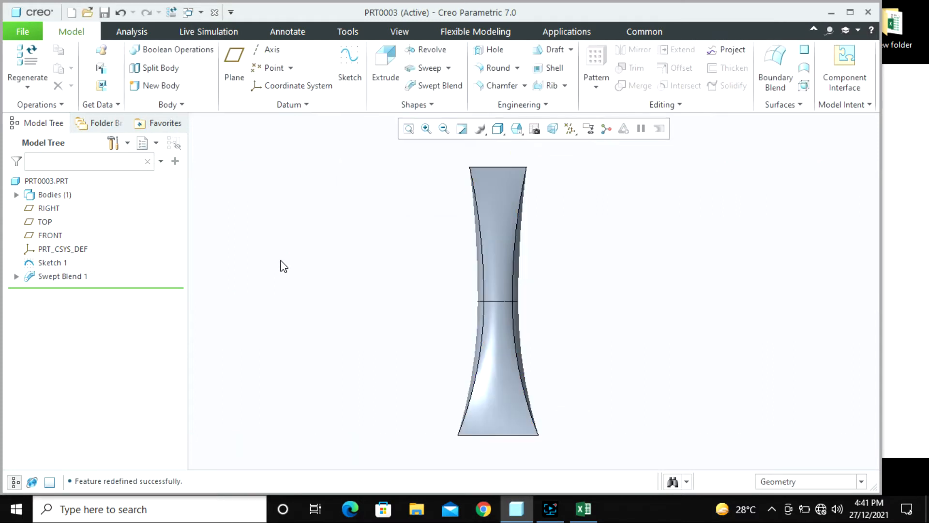
# - Set the trajectory sketch's upper length to 50 and its lower length to 75, and regenerate the part
pyautogui.click(80, 262)
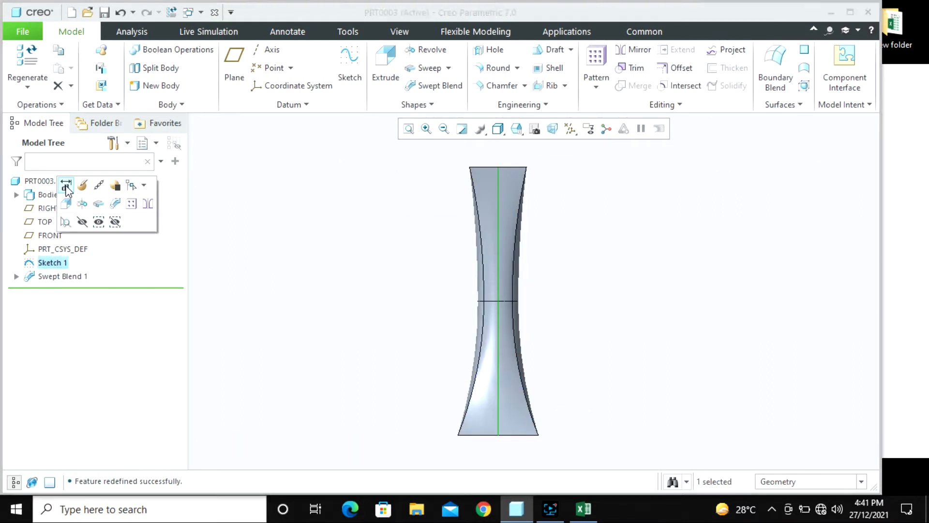
pyautogui.click(66, 188)
pyautogui.doubleClick(477, 249)
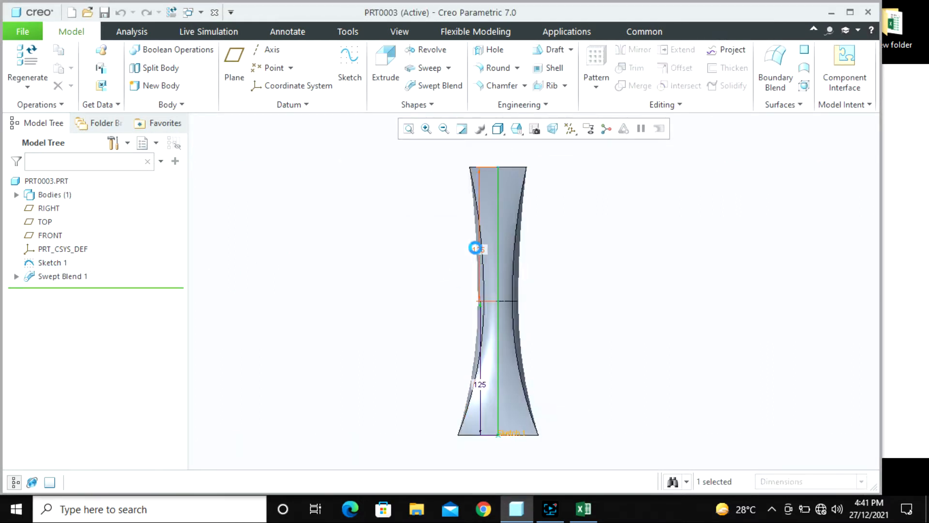
pyautogui.write('50')
pyautogui.press('Return')
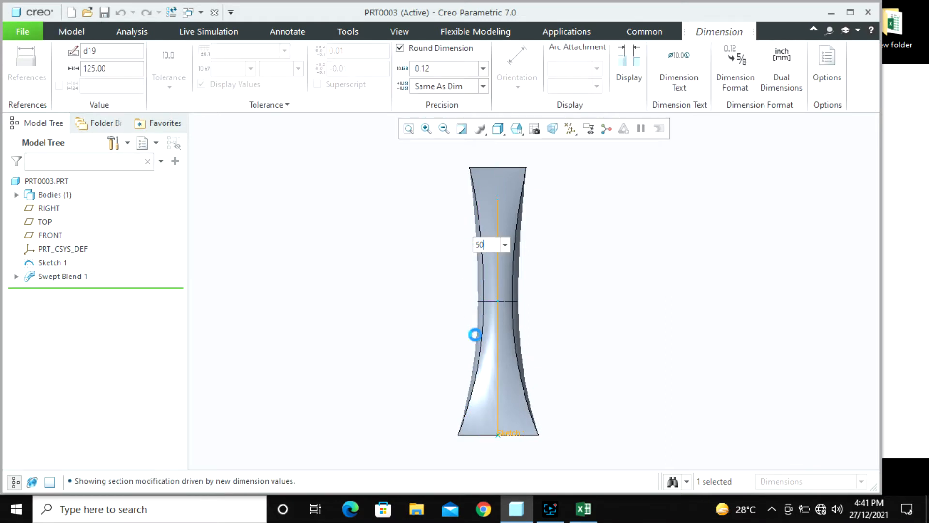
pyautogui.doubleClick(482, 386)
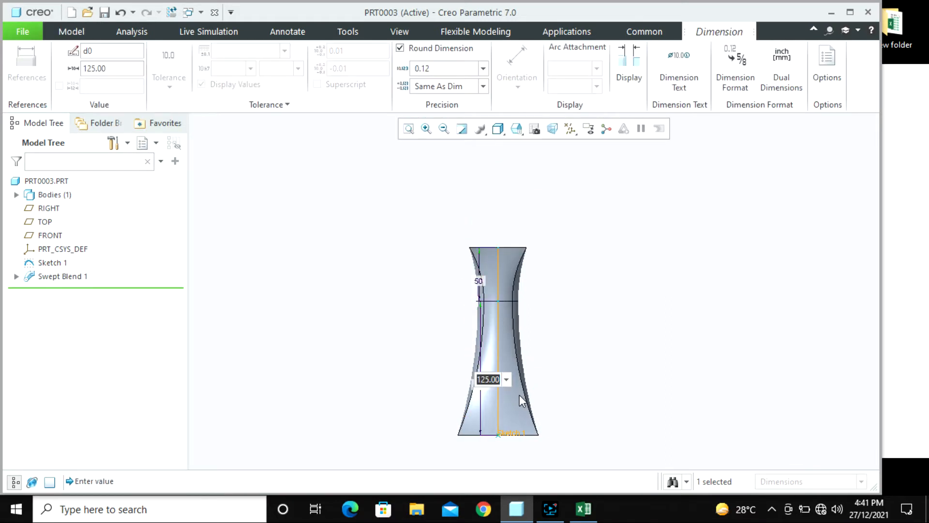
pyautogui.press('Return')
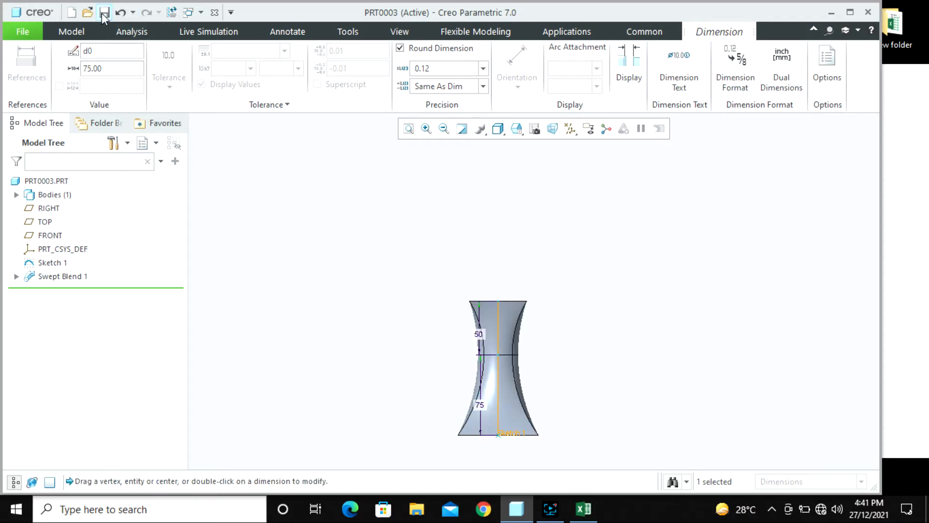
pyautogui.click(172, 12)
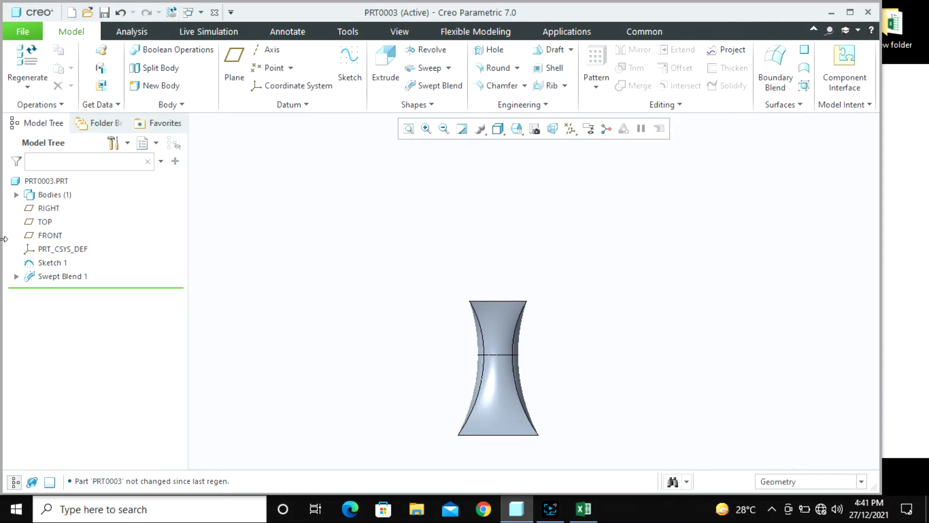
# - Redefine the swept blend and compare its shape under perimeter control and no blend control
pyautogui.click(58, 278)
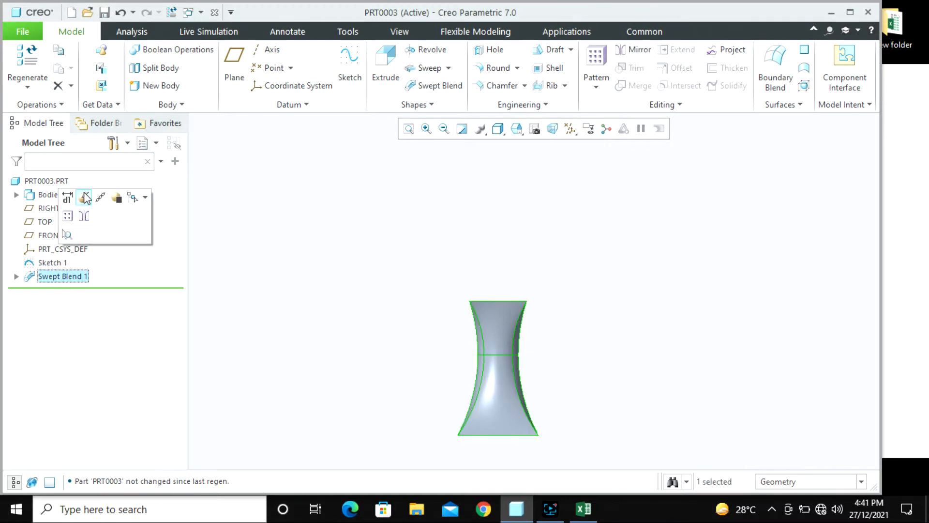
pyautogui.click(83, 213)
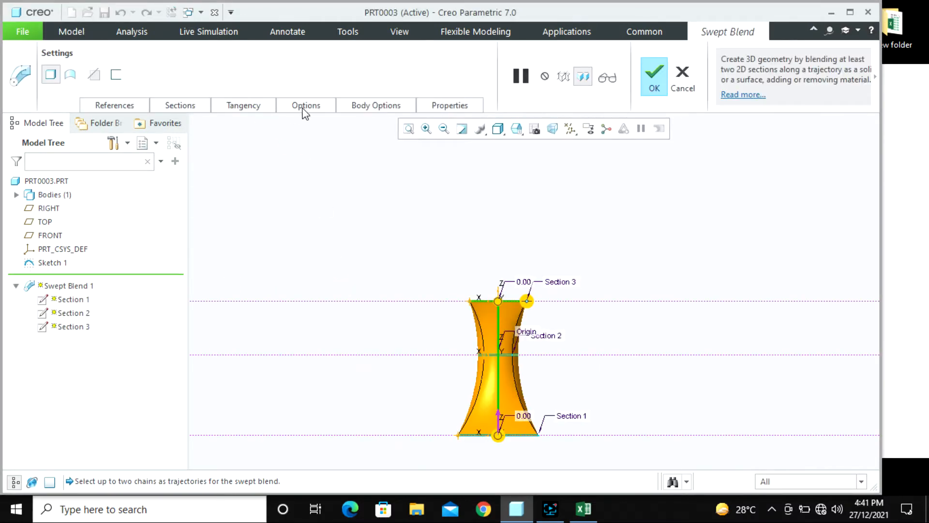
pyautogui.click(305, 106)
pyautogui.click(336, 194)
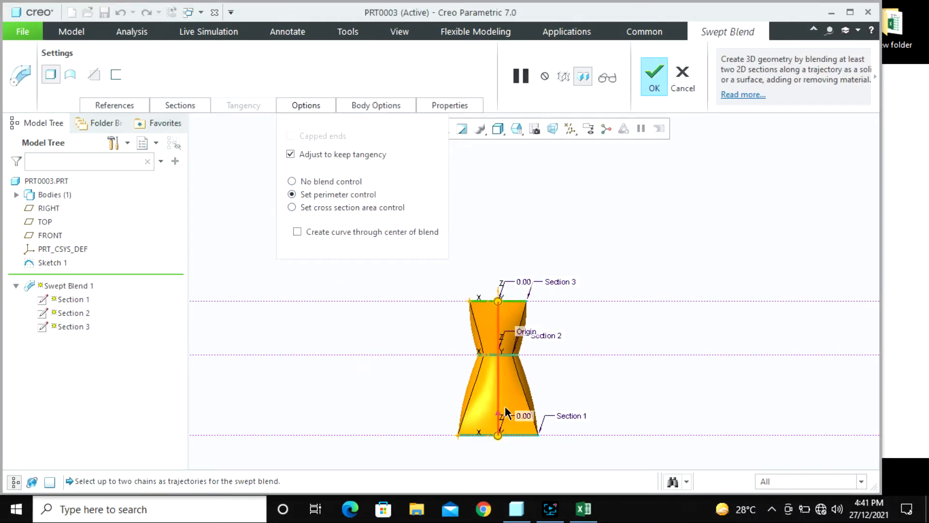
pyautogui.scroll(-5, 508, 407)
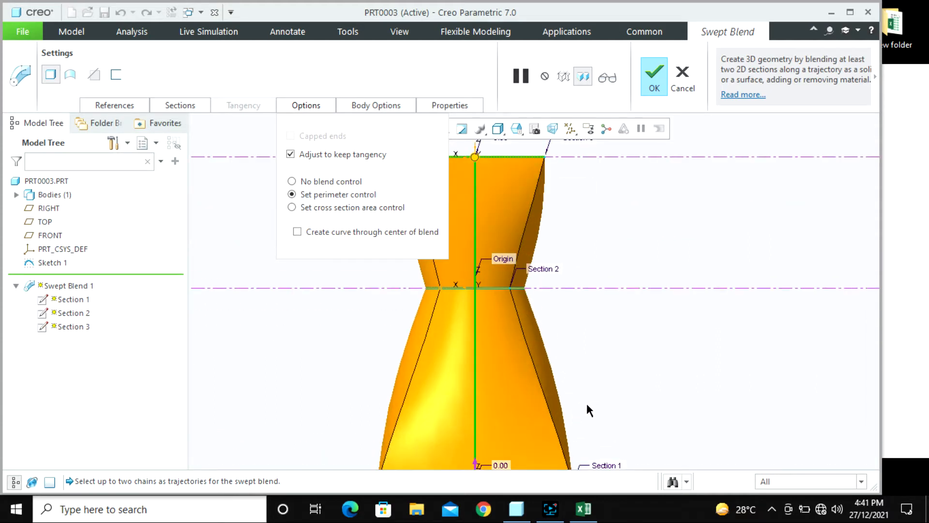
pyautogui.click(312, 183)
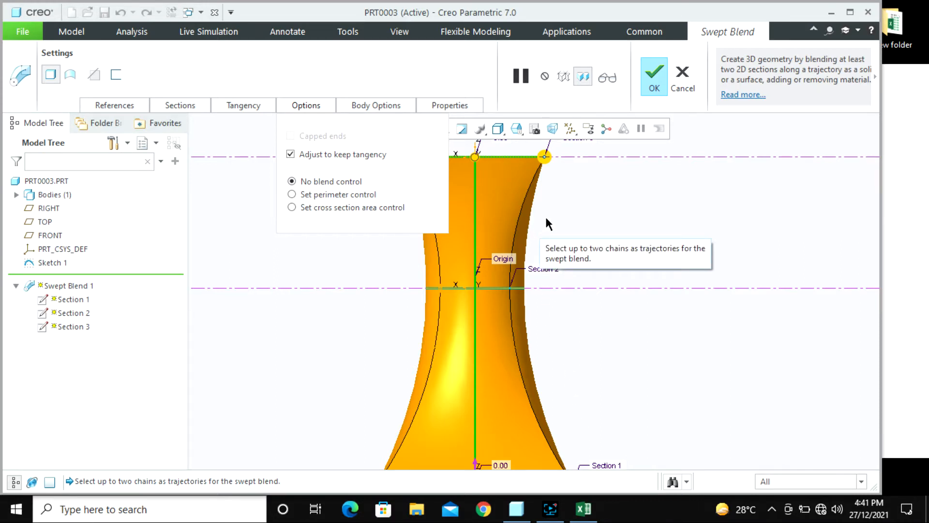
pyautogui.scroll(4, 545, 216)
pyautogui.click(363, 195)
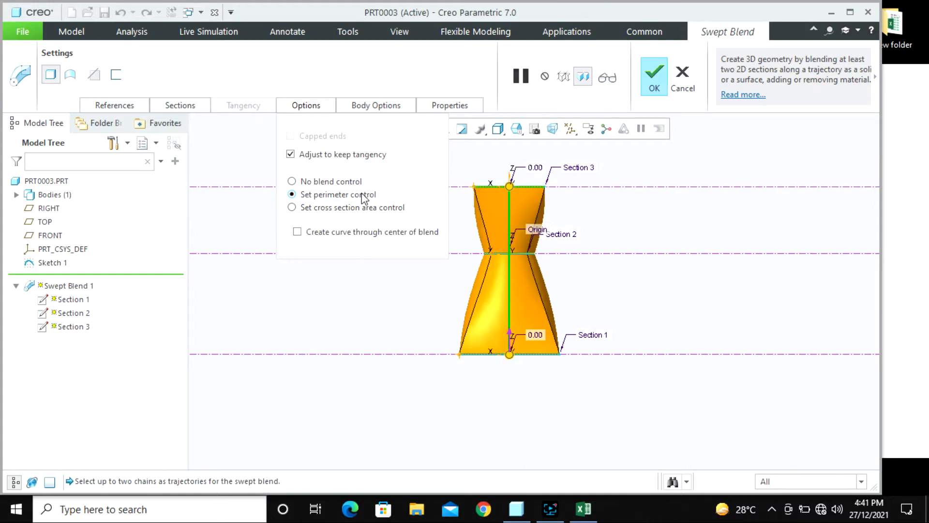
# - Try cross section area control on the blend, return to perimeter control, and inspect it in the RIGHT view
pyautogui.click(359, 207)
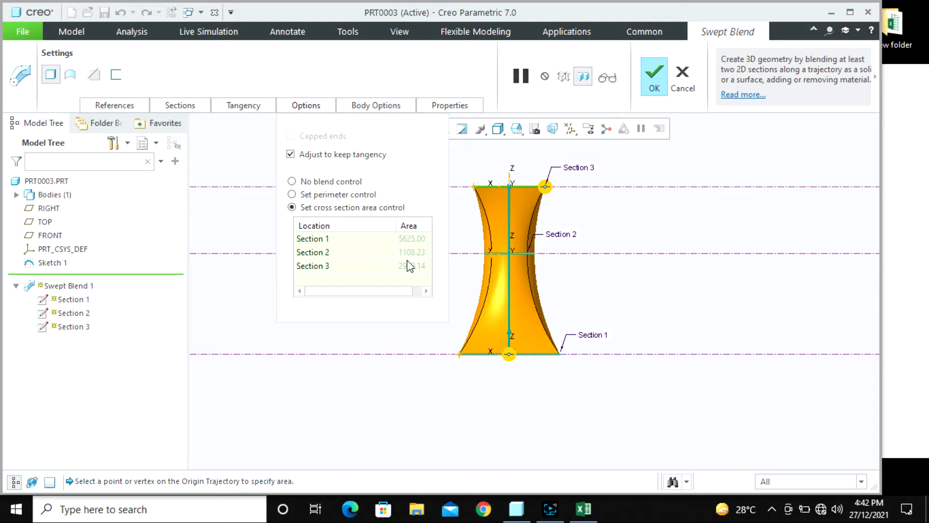
pyautogui.click(326, 195)
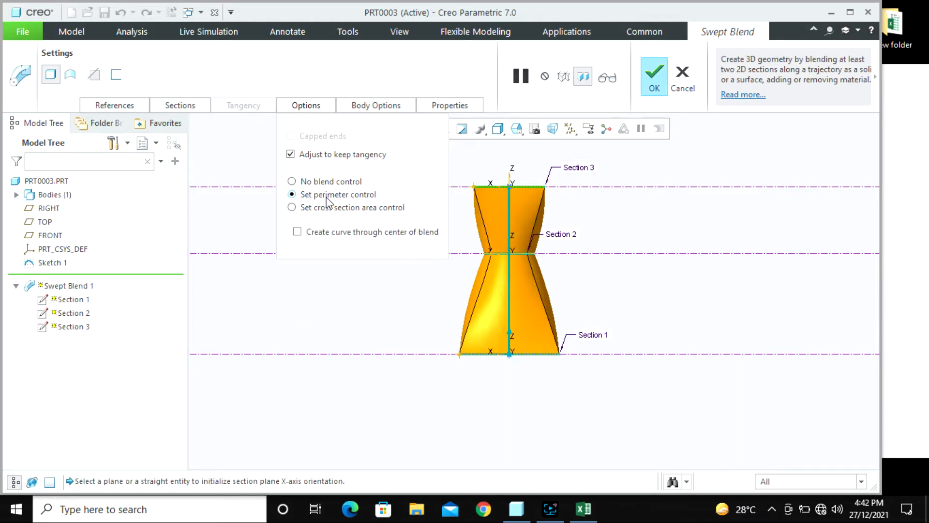
pyautogui.moveTo(527, 323); pyautogui.dragTo(467, 310, button='middle')
pyautogui.click(516, 128)
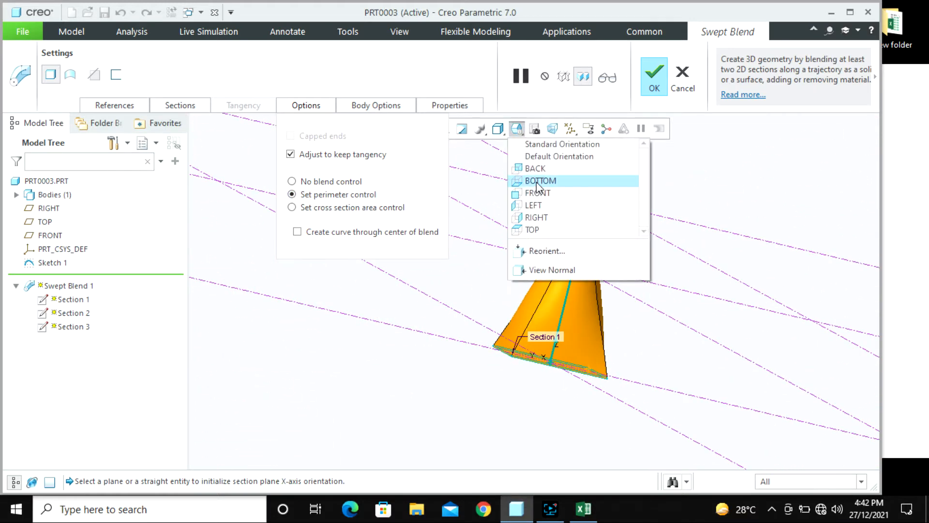
pyautogui.click(547, 216)
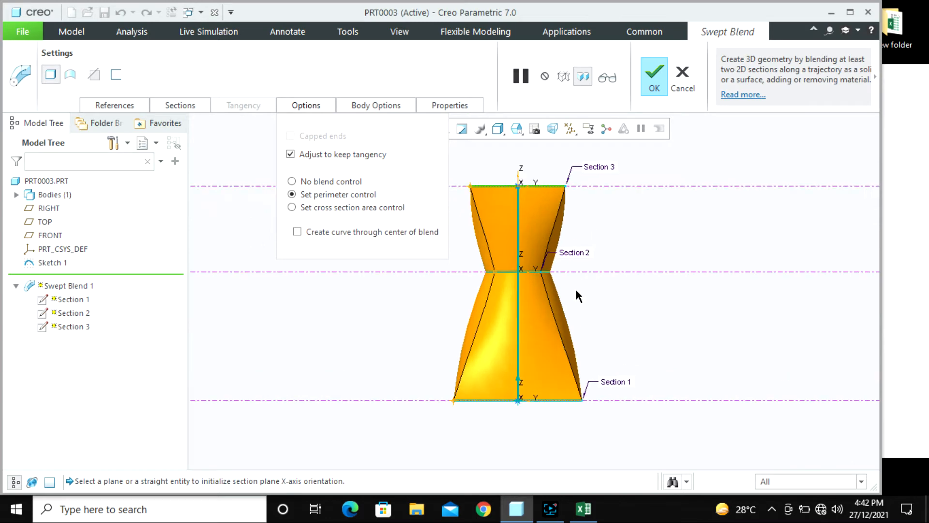
# - Switch the blend back to no blend control and discard the redefinition
pyautogui.click(326, 183)
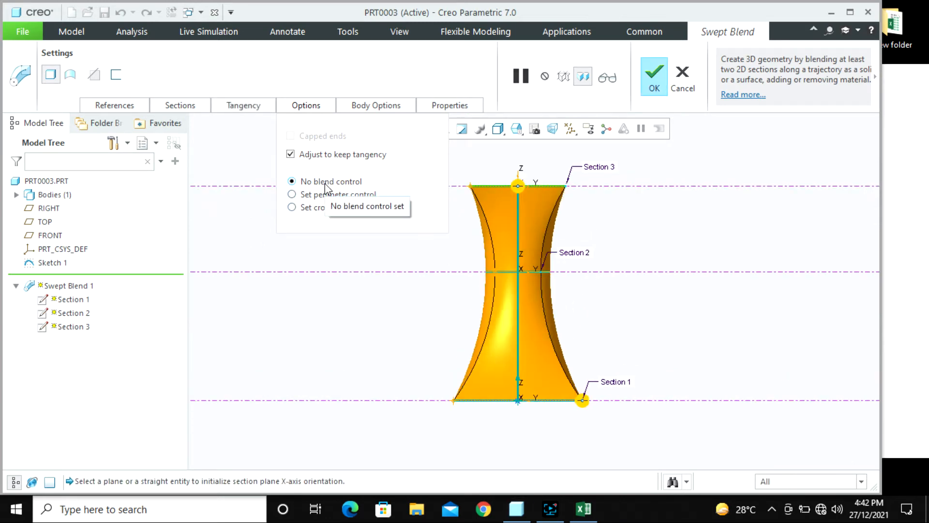
pyautogui.click(682, 77)
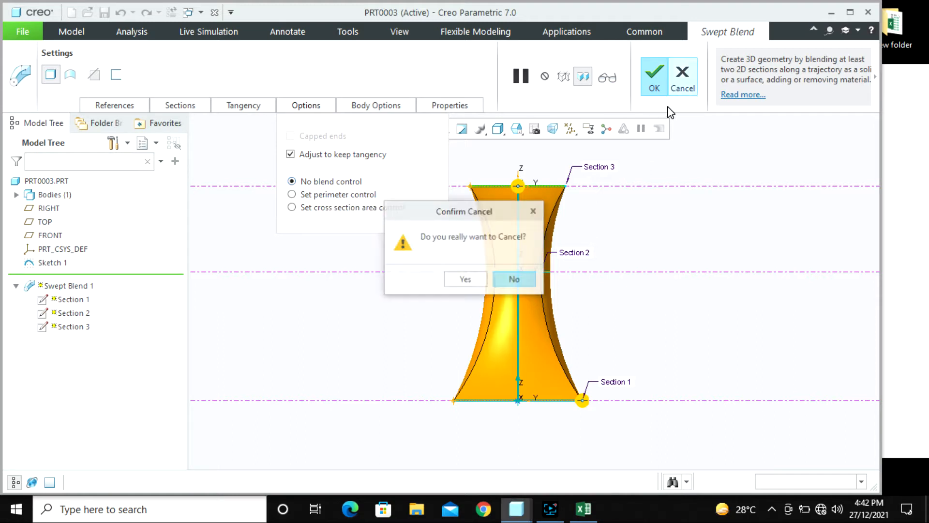
pyautogui.click(472, 281)
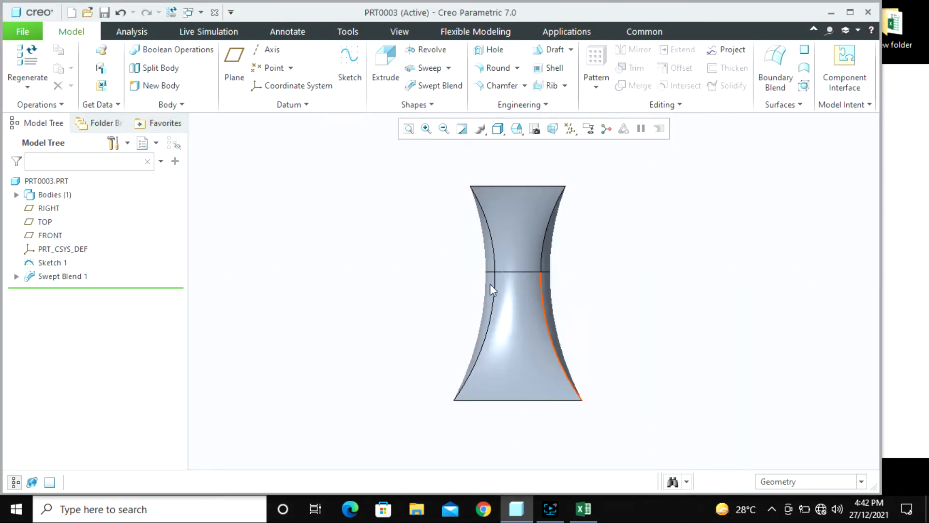
# - Delete the swept blend feature, keeping its trajectory sketch
pyautogui.moveTo(491, 289); pyautogui.dragTo(553, 371, button='middle')
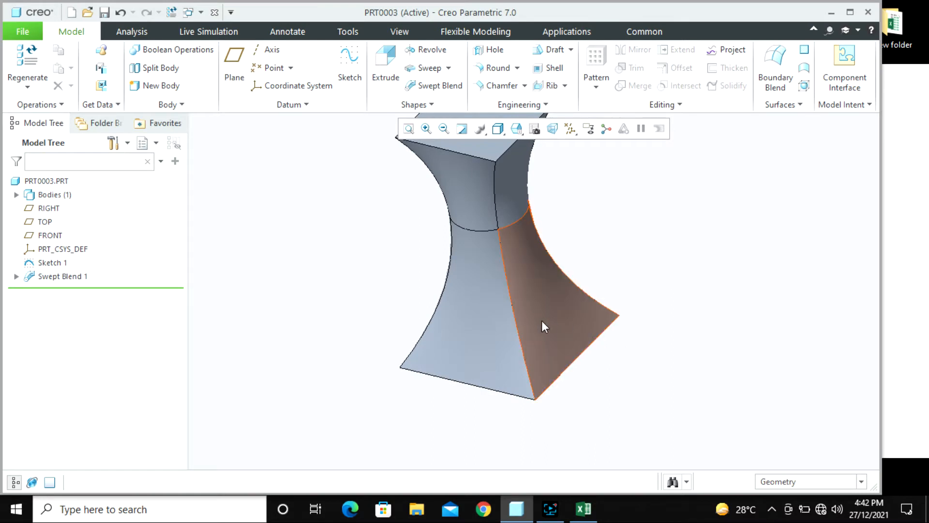
pyautogui.scroll(-3, 542, 320)
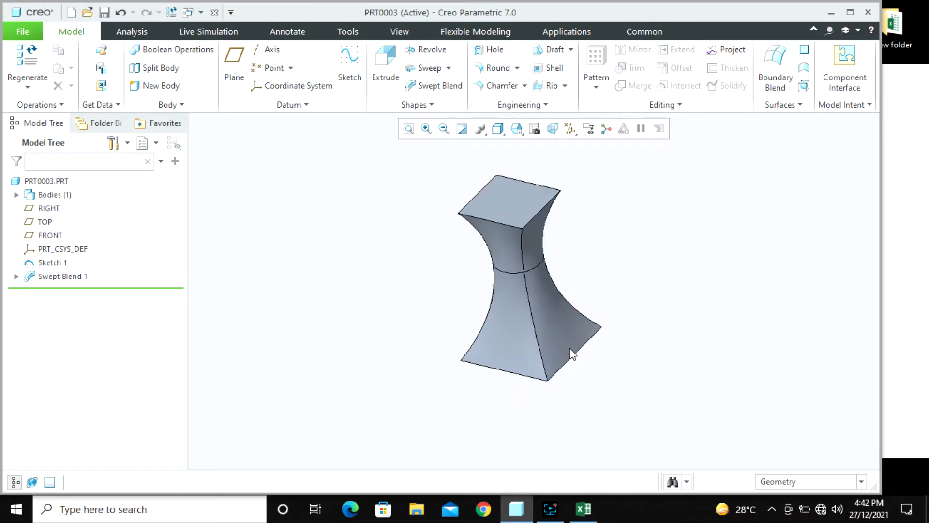
pyautogui.click(513, 235)
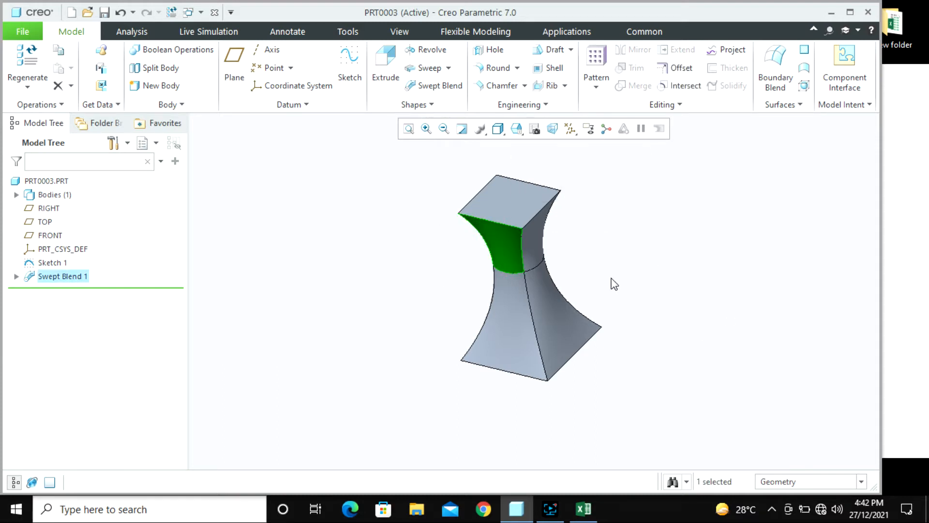
pyautogui.press('Delete')
pyautogui.click(433, 274)
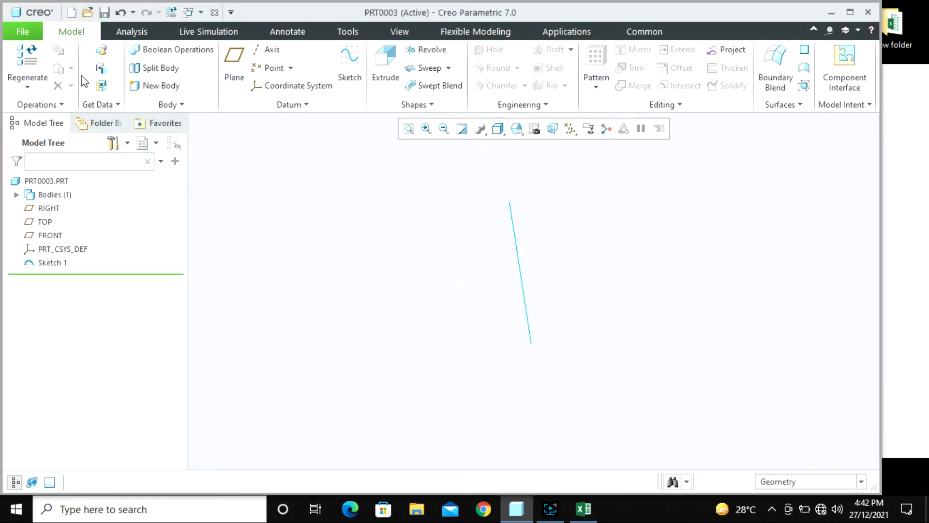
# - Preview the saved example parts in the 11. Swept Blend folder and open swept_blend_4.prt
pyautogui.click(88, 12)
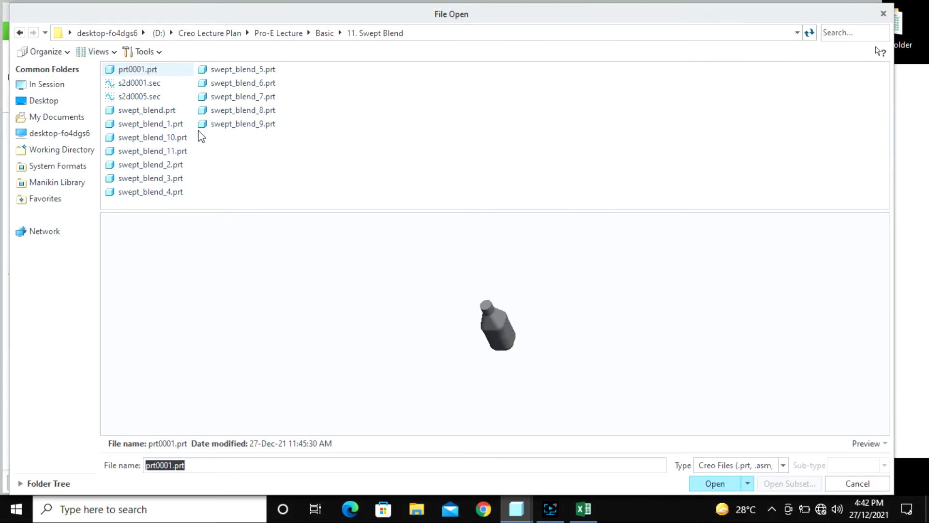
pyautogui.click(155, 125)
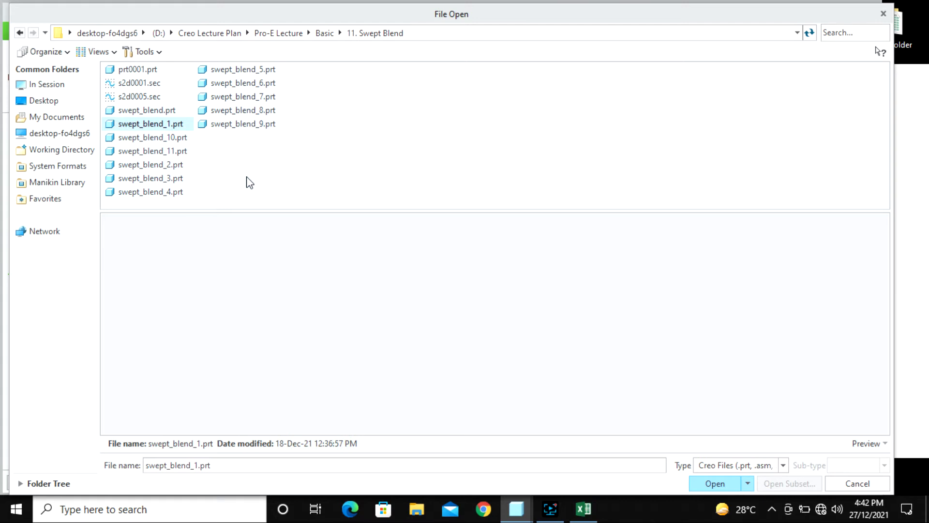
pyautogui.press('Down')
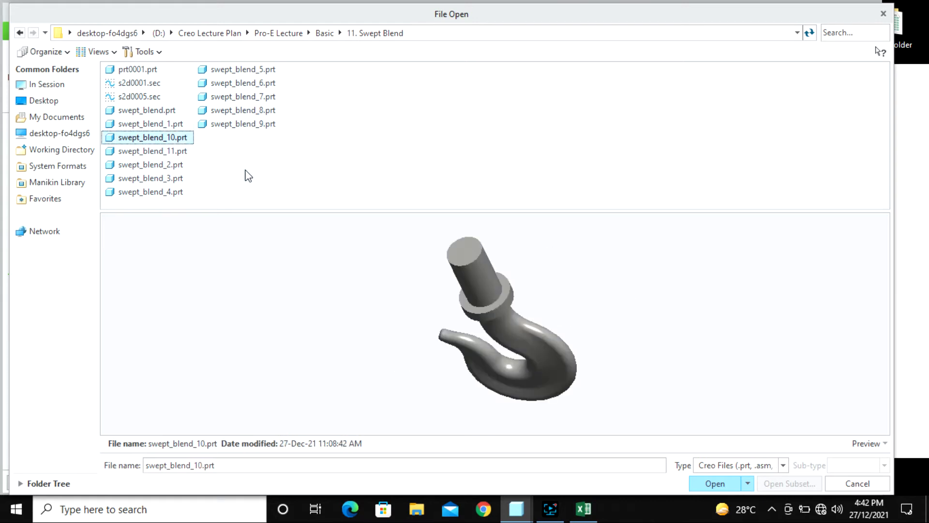
pyautogui.press('Down')
pyautogui.press('Down')
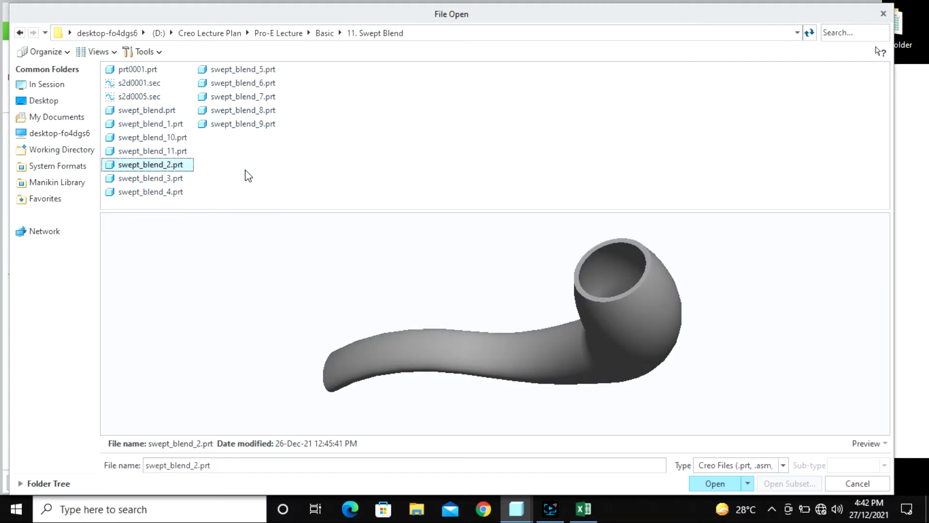
pyautogui.press('Down')
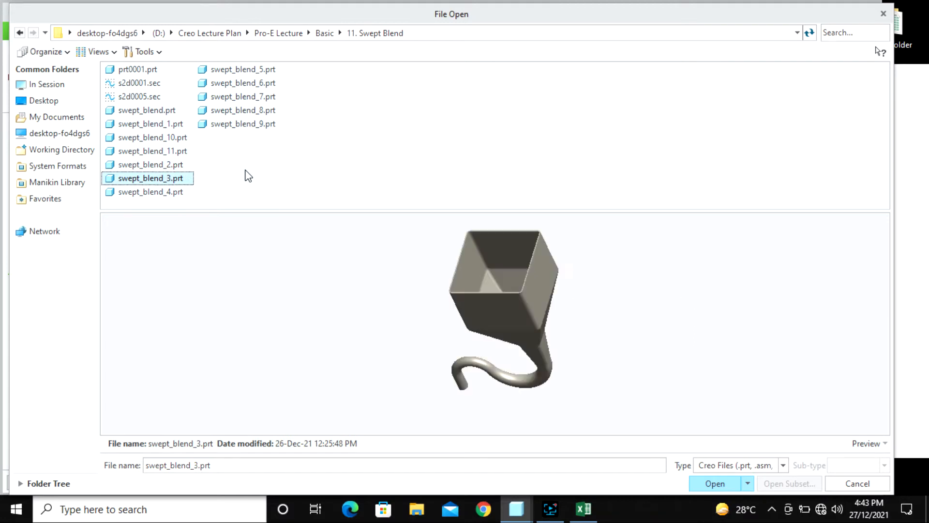
pyautogui.press('Down')
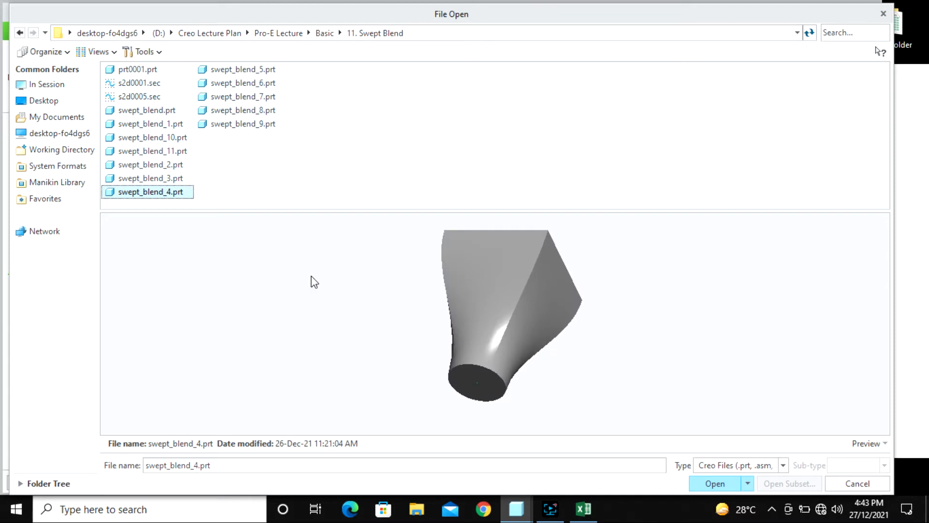
pyautogui.click(728, 483)
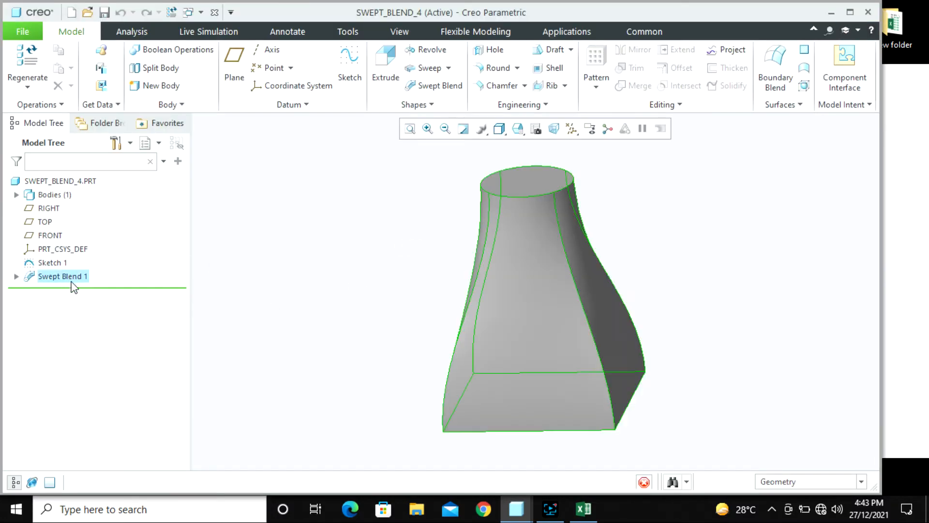
# - Redefine the swept blend with perimeter control and inspect its shape in the TOP, FRONT and RIGHT views
pyautogui.click(72, 277)
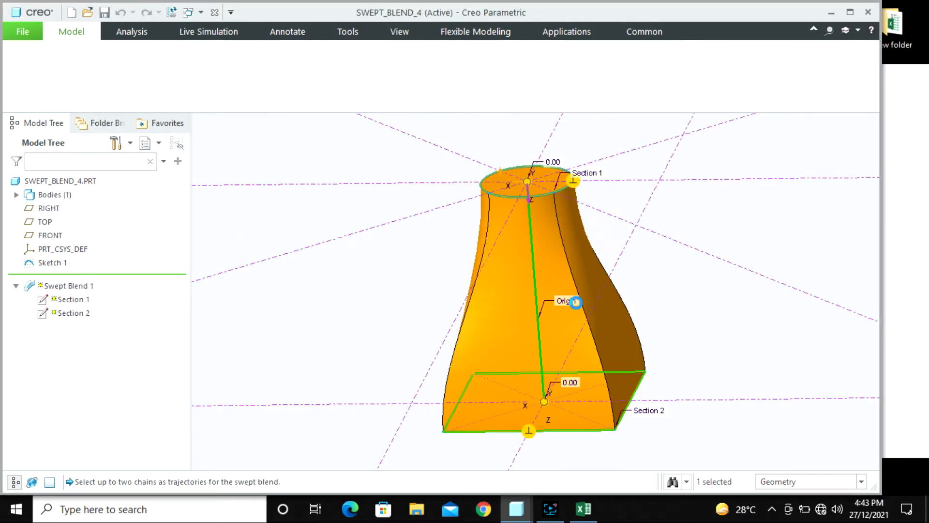
pyautogui.click(297, 110)
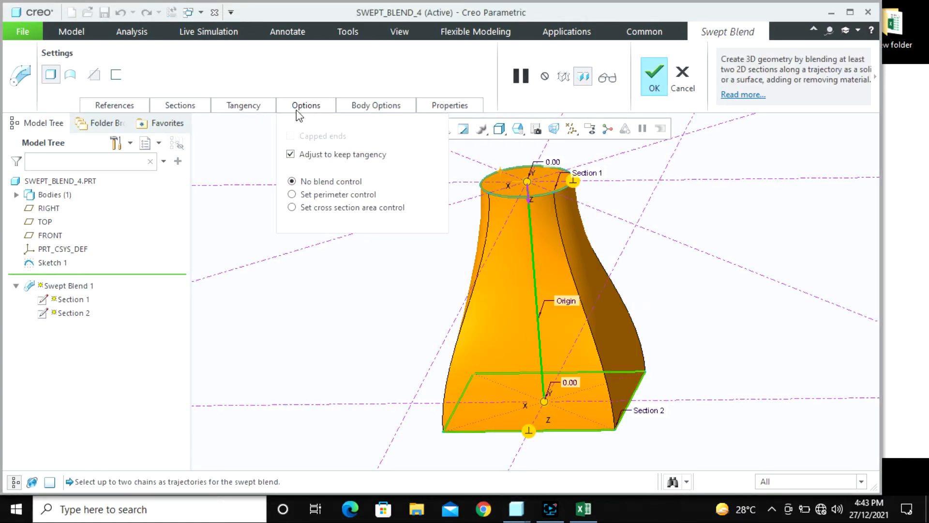
pyautogui.click(312, 196)
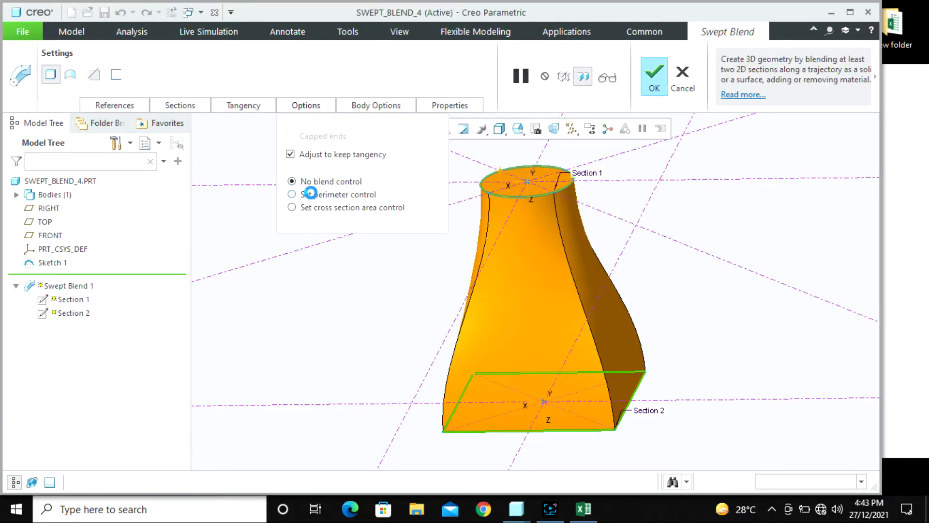
pyautogui.click(518, 128)
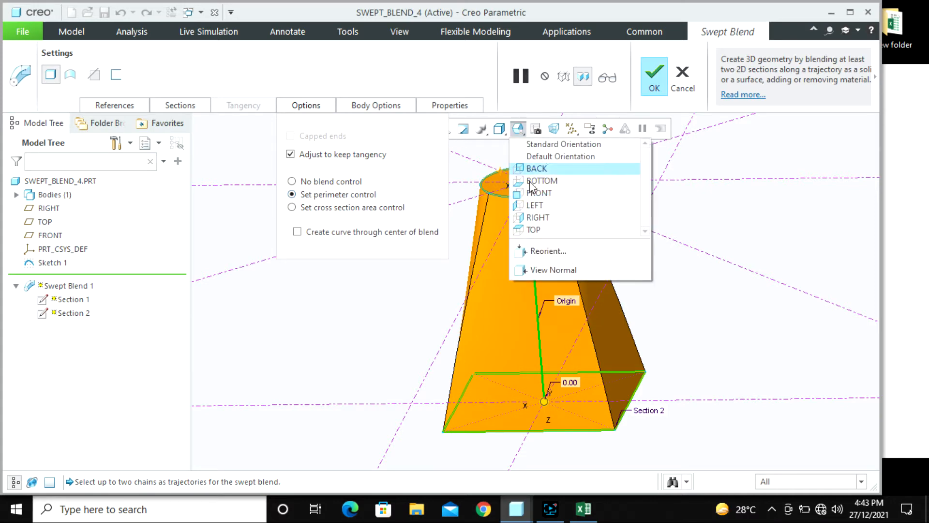
pyautogui.click(505, 231)
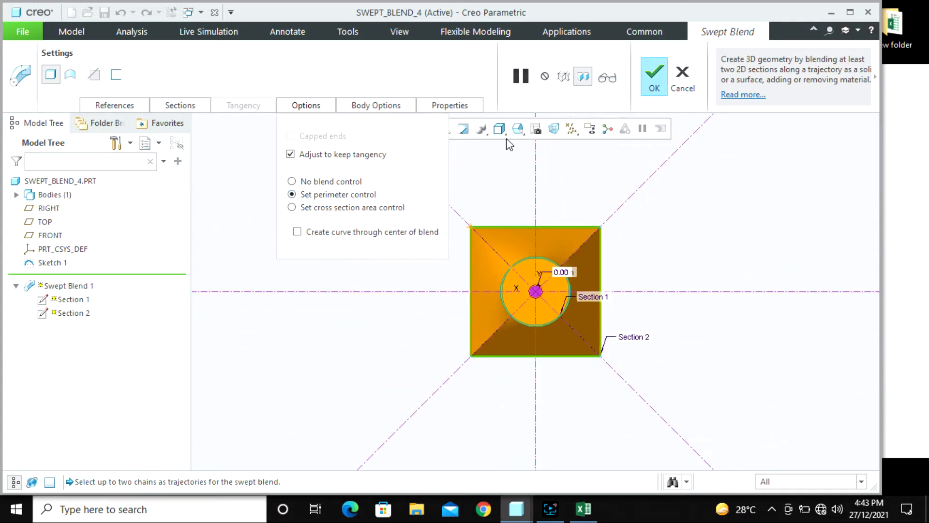
pyautogui.click(518, 128)
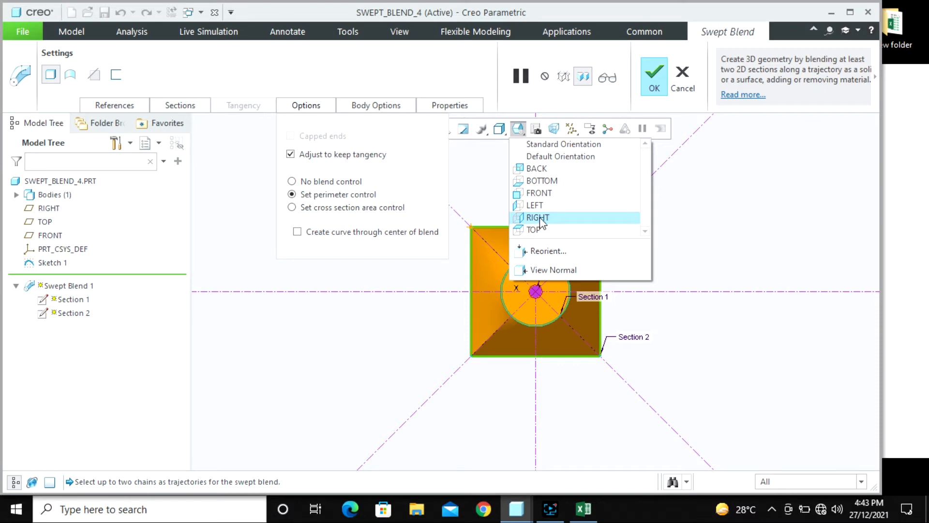
pyautogui.click(535, 193)
pyautogui.click(518, 132)
pyautogui.click(537, 217)
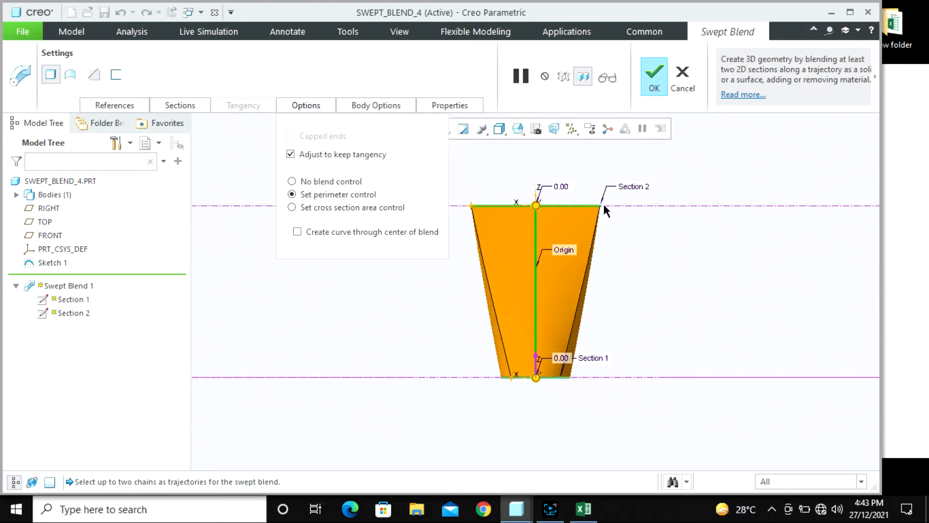
# - Compare no blend control with perimeter control, return to no blend control, and inspect the blend at an angle
pyautogui.click(342, 184)
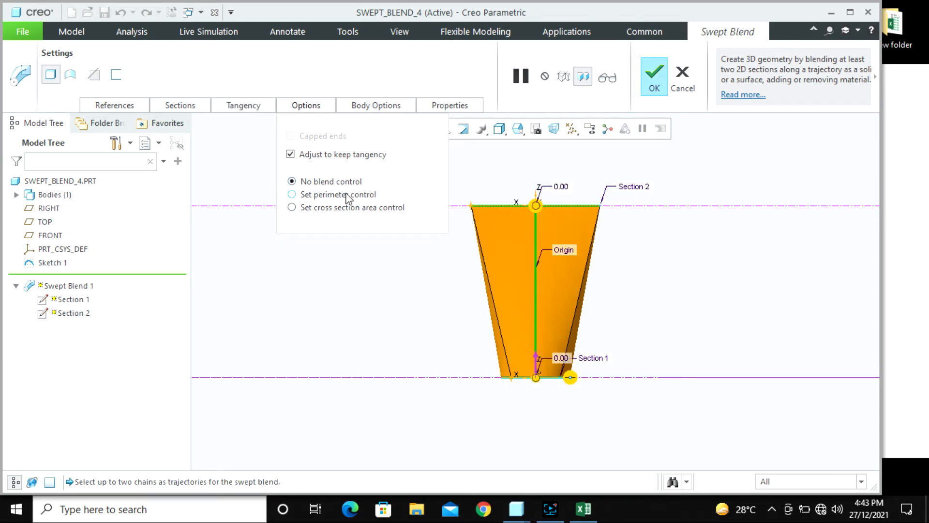
pyautogui.click(347, 196)
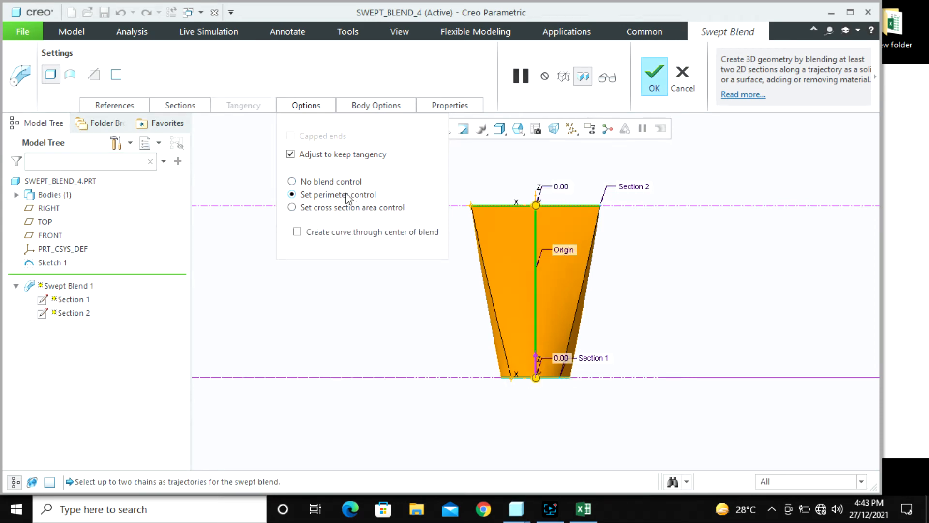
pyautogui.click(345, 184)
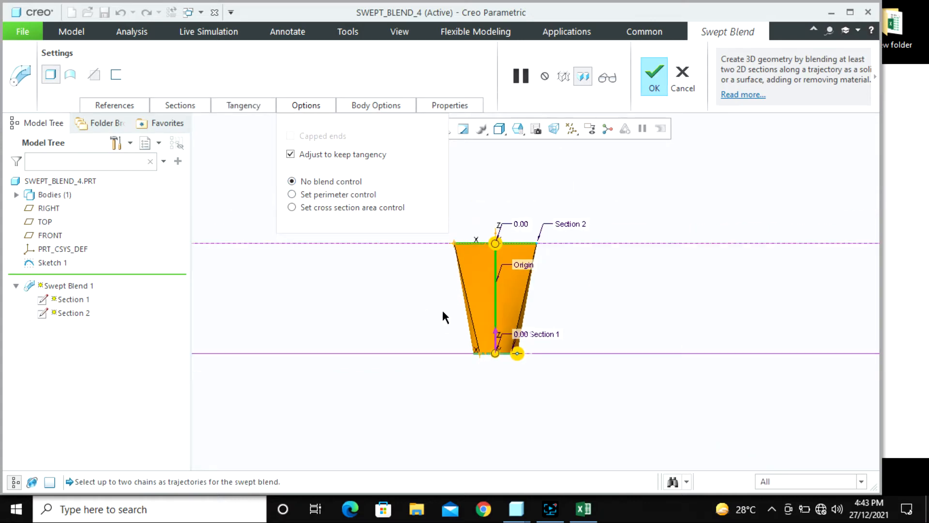
pyautogui.moveTo(442, 315); pyautogui.dragTo(429, 159, button='middle')
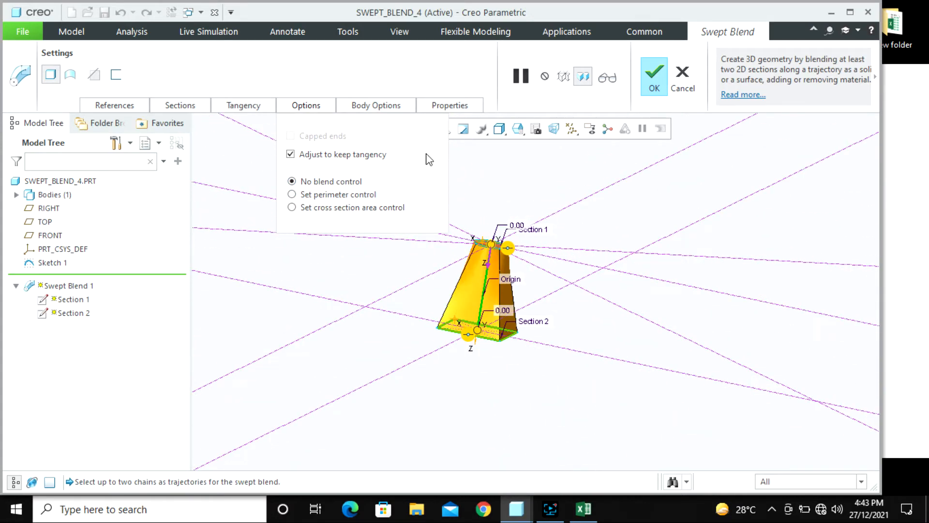
# - Set the start section's tangency condition to Normal and inspect the blend near the circular end
pyautogui.click(233, 106)
pyautogui.click(340, 152)
pyautogui.click(353, 152)
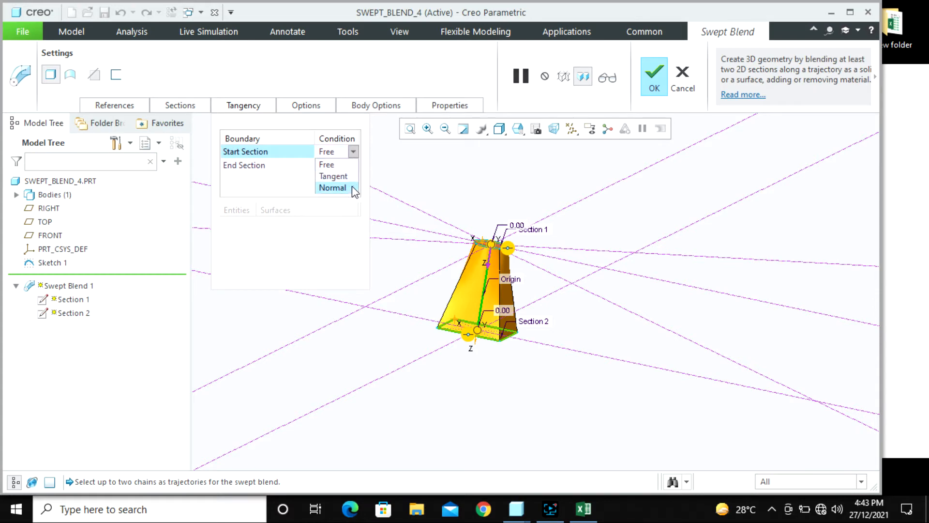
pyautogui.click(353, 188)
pyautogui.scroll(-5, 485, 328)
pyautogui.moveTo(535, 284)
pyautogui.mouseDown(button='middle')
pyautogui.moveTo(537, 264)
pyautogui.moveTo(533, 305)
pyautogui.mouseUp(button='middle')
pyautogui.scroll(3, 532, 306)
pyautogui.scroll(-3, 549, 223)
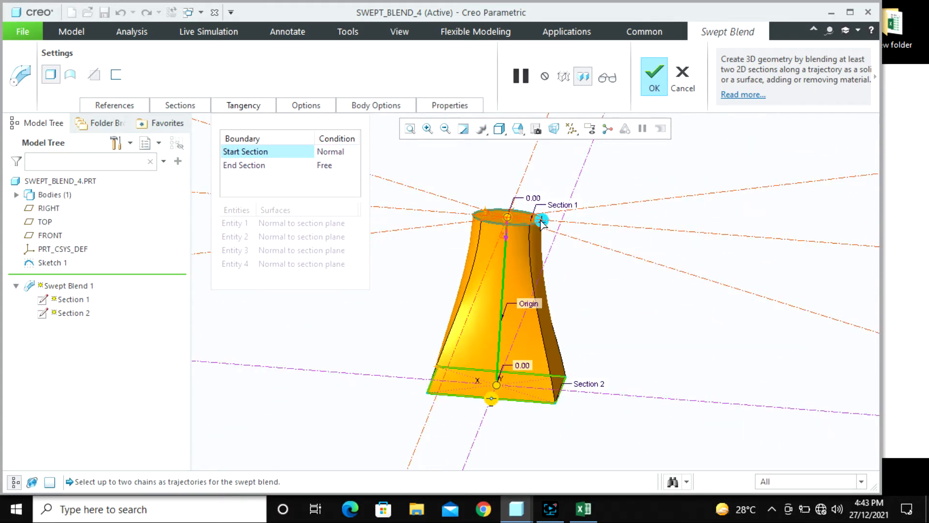
# - Set the end section's tangency condition to Normal
pyautogui.click(353, 165)
pyautogui.click(354, 165)
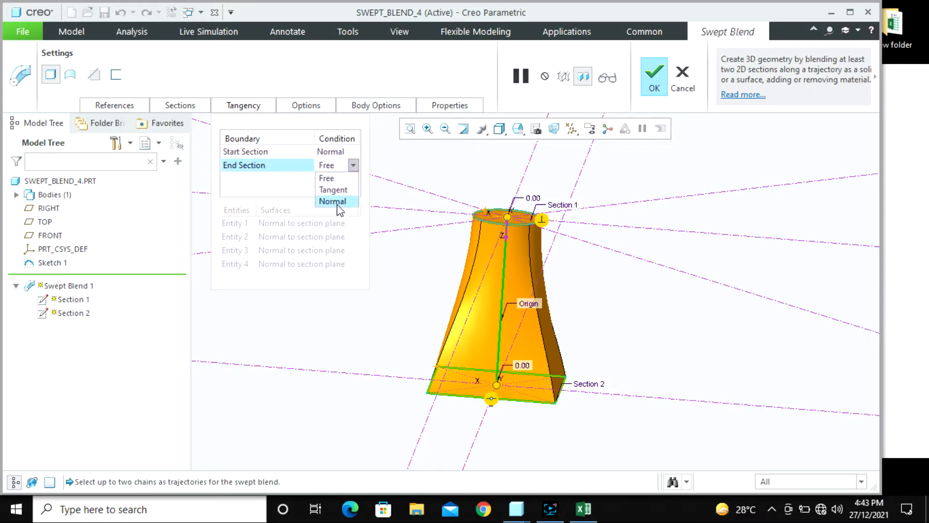
pyautogui.click(338, 203)
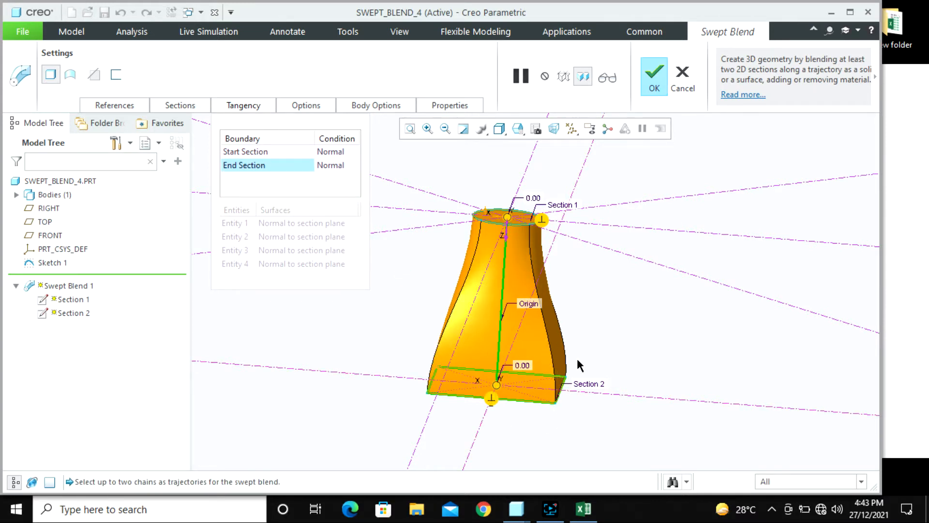
# - Discard the swept blend redefinition and close the swept_blend_4 part
pyautogui.click(674, 82)
pyautogui.click(459, 278)
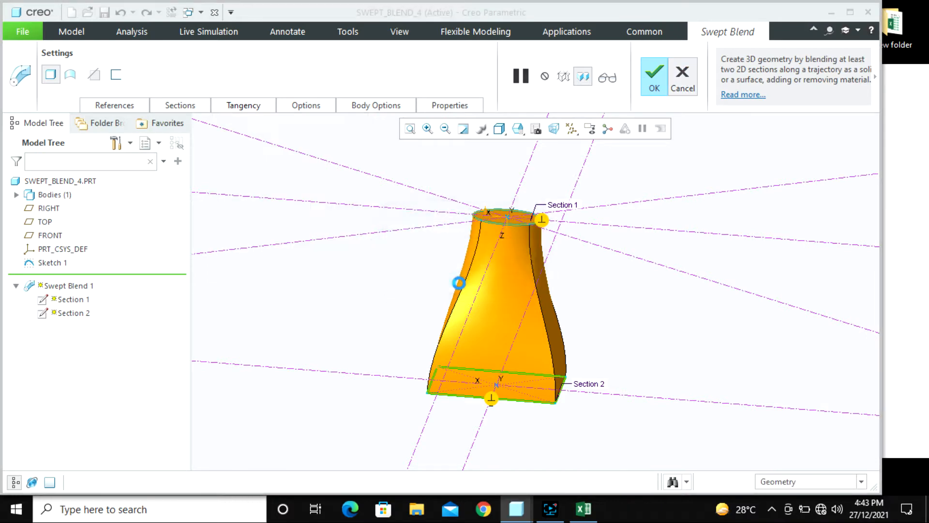
pyautogui.click(214, 12)
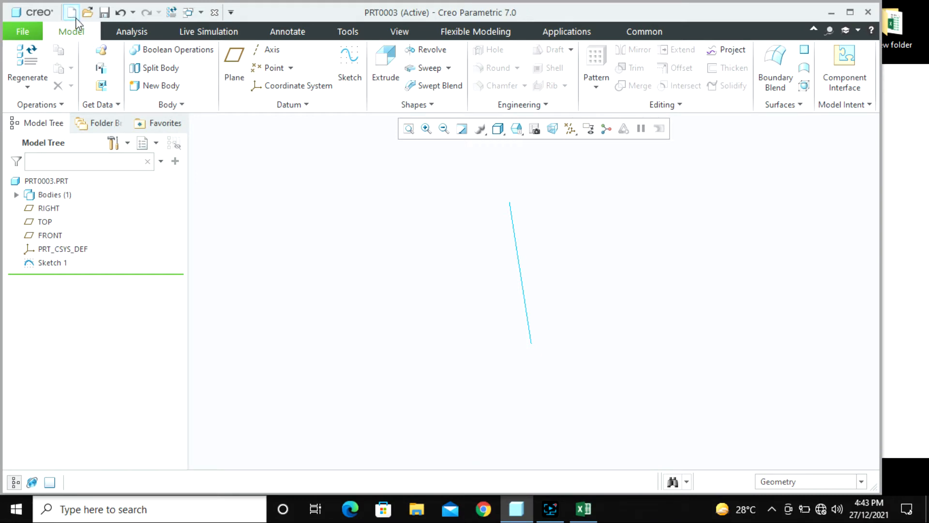
# - Preview the saved parts swept_blend_5 to swept_blend_9 and leave the file selection without opening any
pyautogui.hotkey('ctrl', 'o')
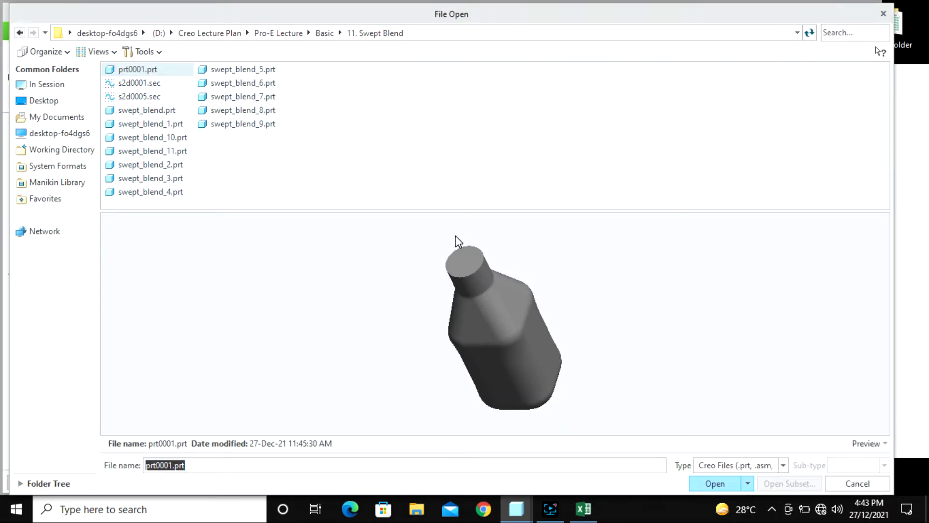
pyautogui.click(266, 86)
pyautogui.click(265, 97)
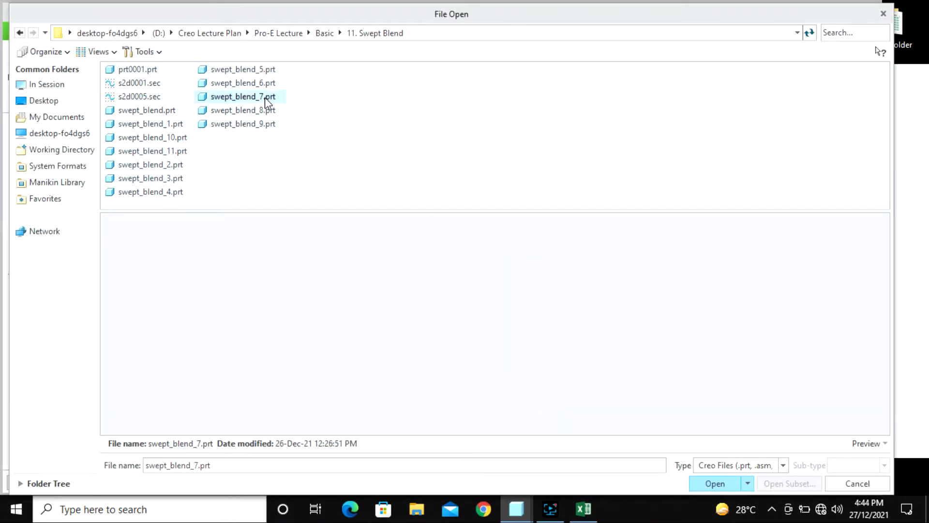
pyautogui.click(267, 112)
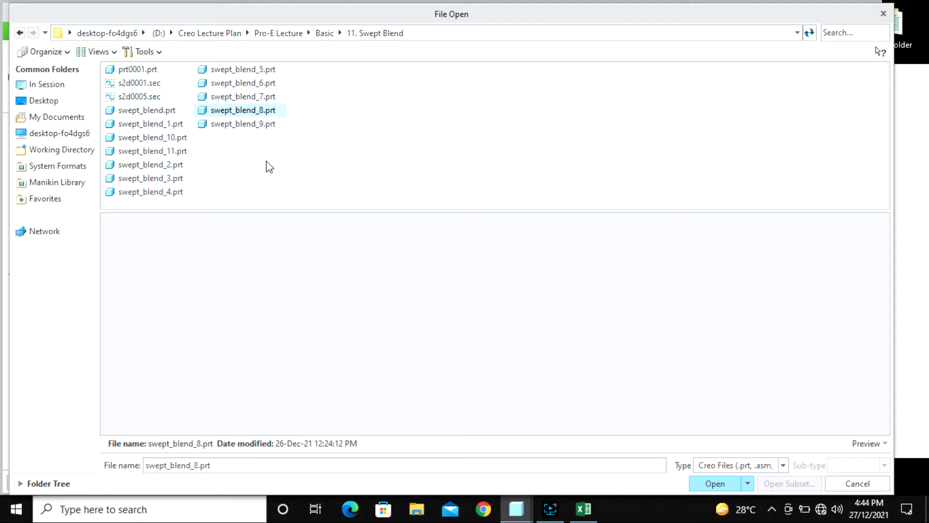
pyautogui.click(245, 126)
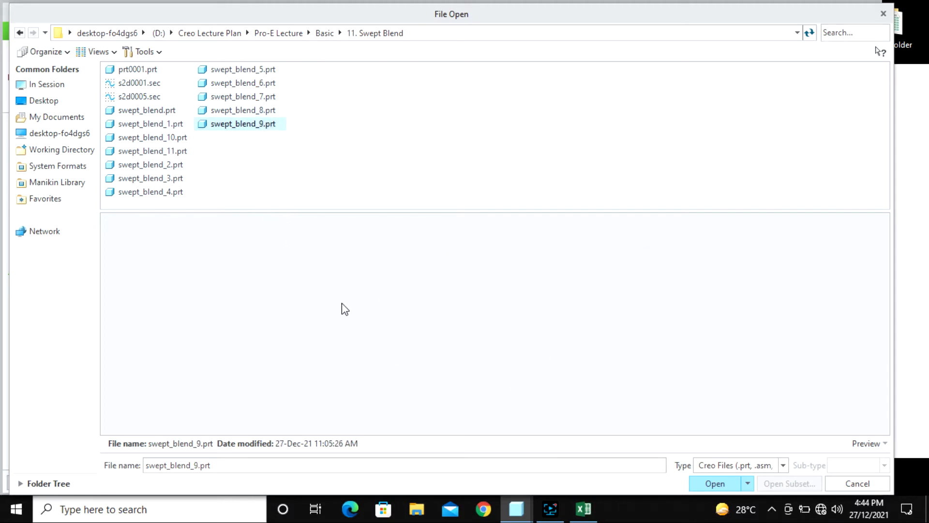
pyautogui.click(235, 69)
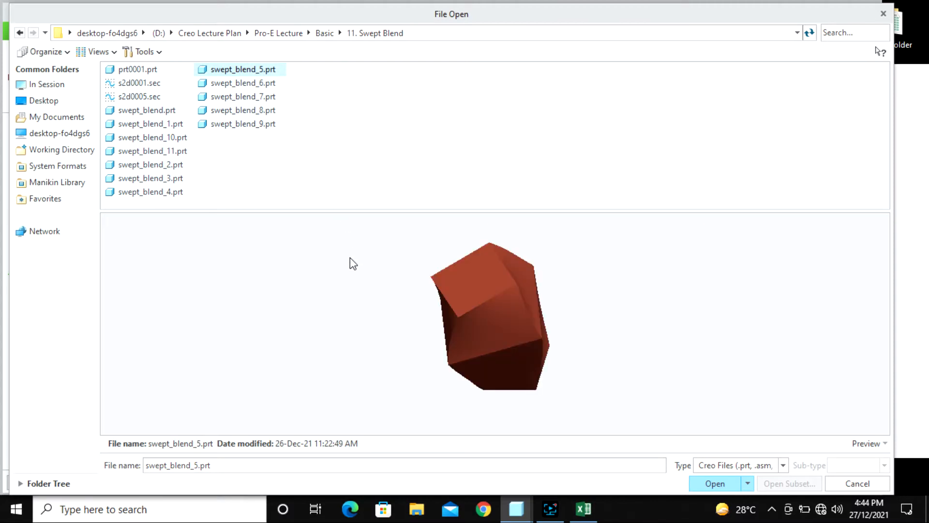
pyautogui.click(874, 483)
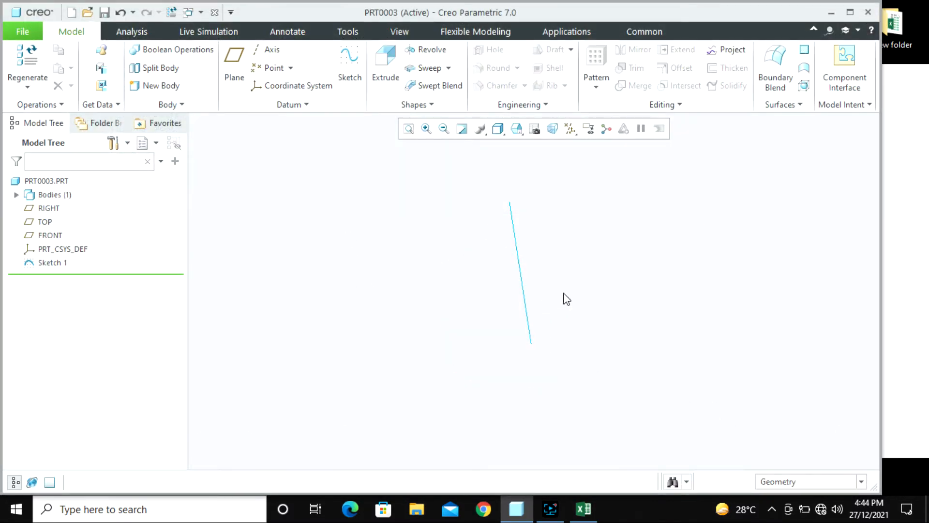
# - Start a solid swept blend along the Sketch 1 line and open the sketch for Section 1 at its start
pyautogui.click(521, 282)
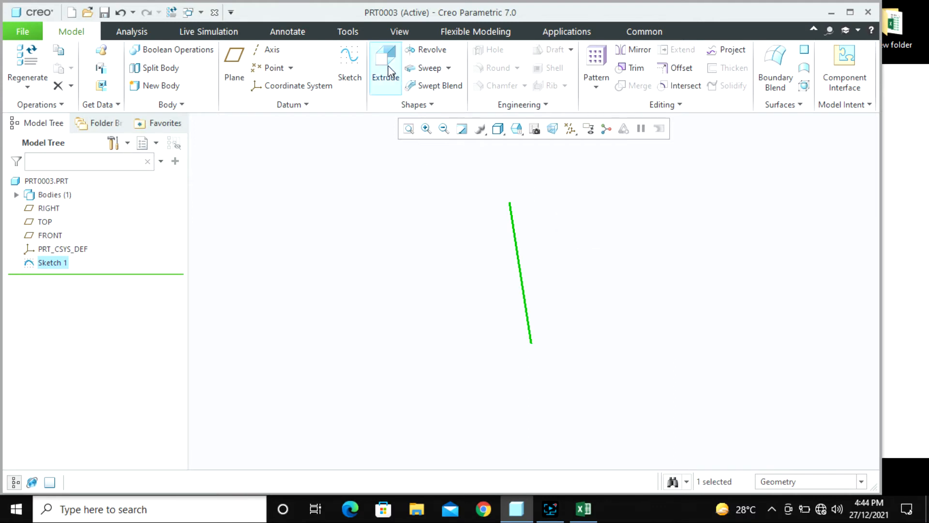
pyautogui.click(438, 85)
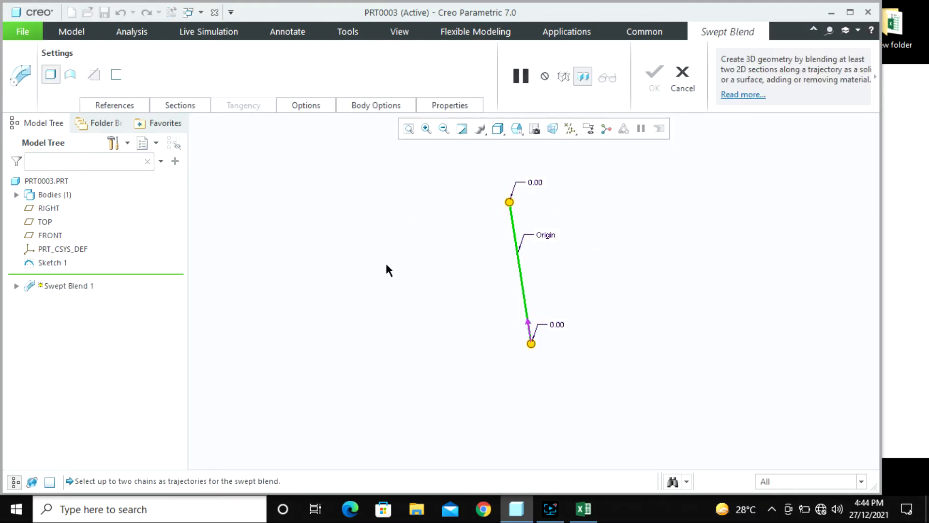
pyautogui.click(179, 104)
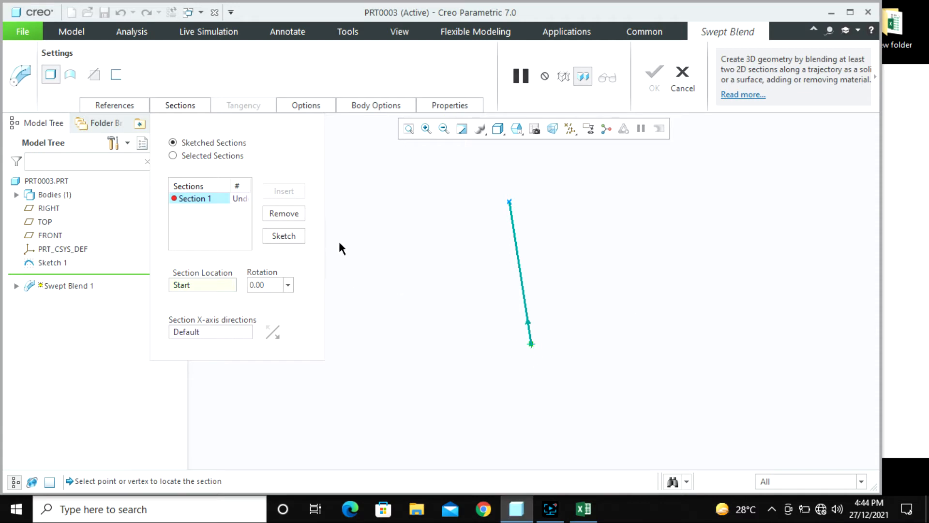
pyautogui.click(282, 236)
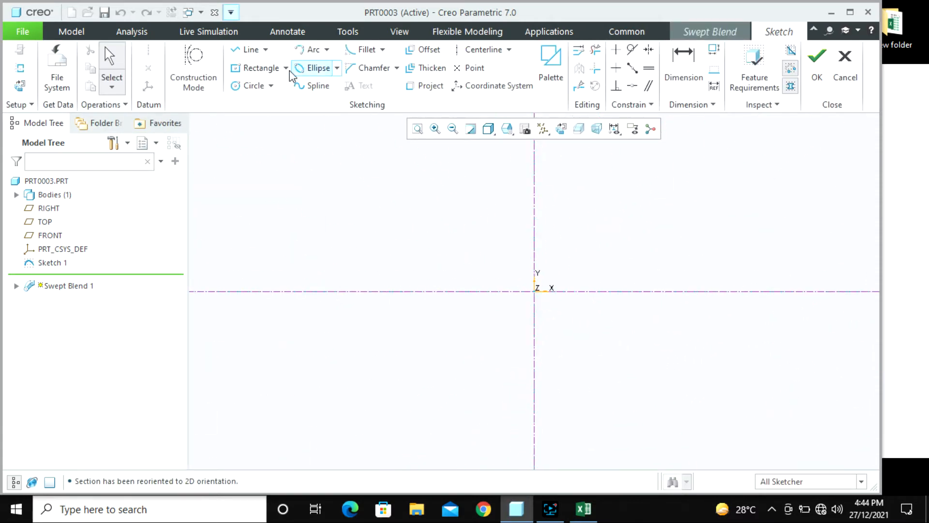
pyautogui.click(259, 68)
pyautogui.click(534, 291)
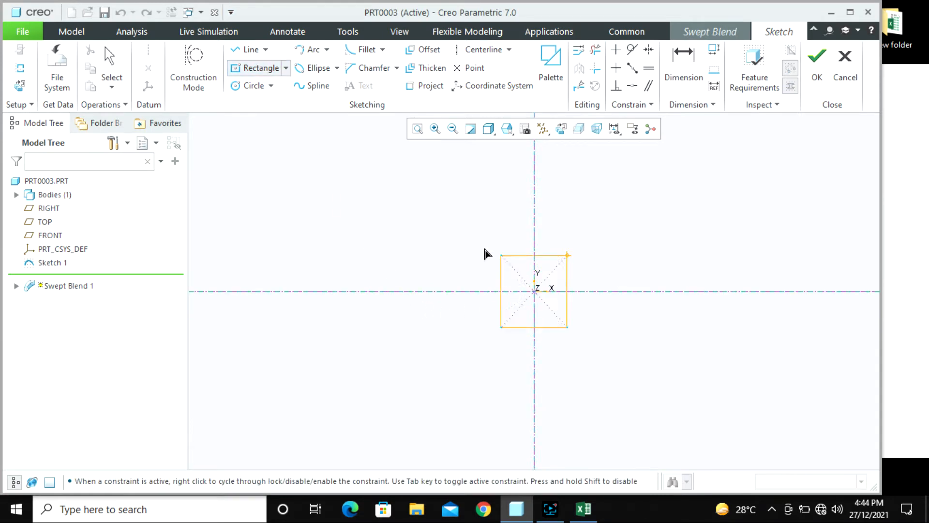
pyautogui.middleClick(463, 242)
pyautogui.middleClick(412, 230)
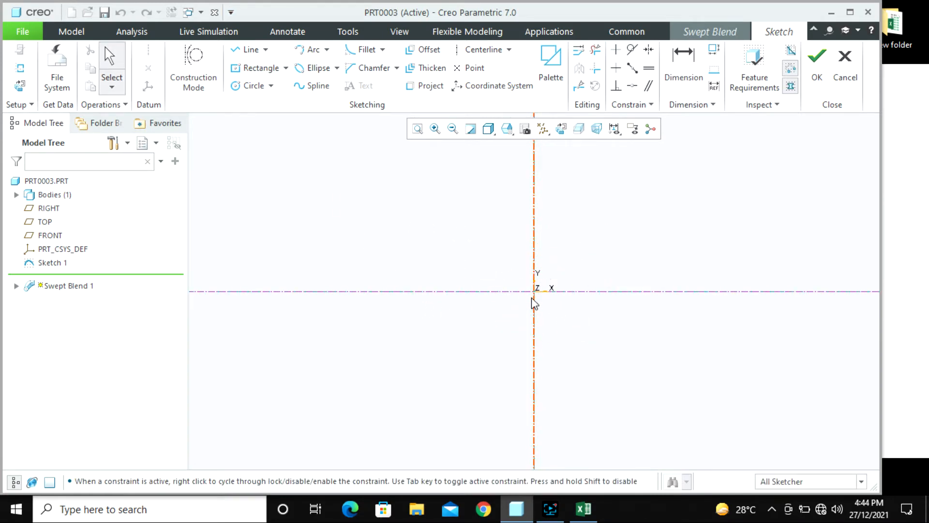
# - Sketch a center rectangle about 49 wide by 46 high on the origin for Section 1
pyautogui.click(260, 68)
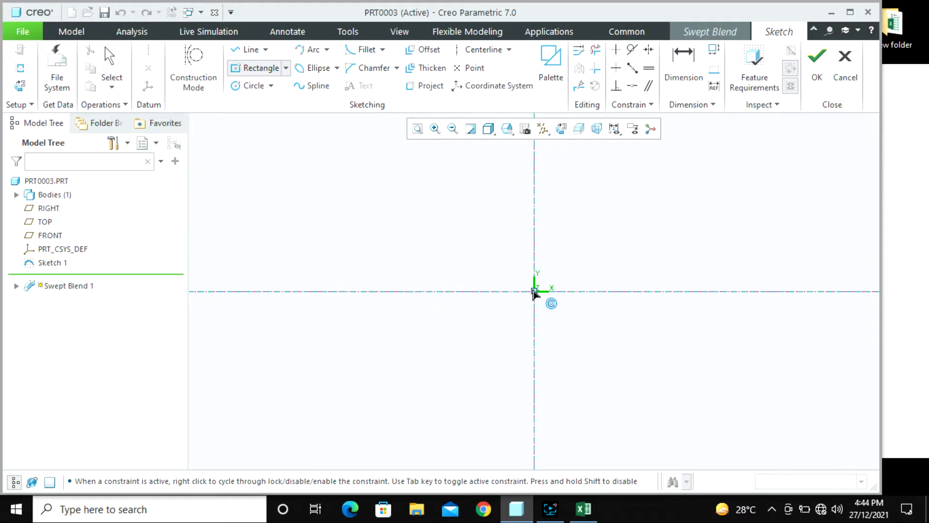
pyautogui.click(534, 291)
pyautogui.click(479, 240)
pyautogui.middleClick(444, 264)
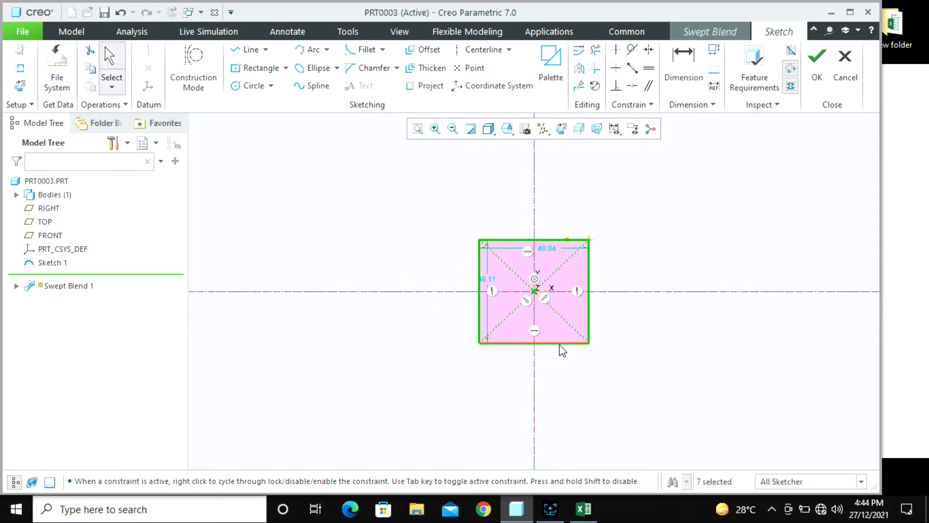
# - Make the front corner of the Section 1 rectangle, as seen in the default orientation, its start point and accept the sketch
pyautogui.hotkey('ctrl', 'd')
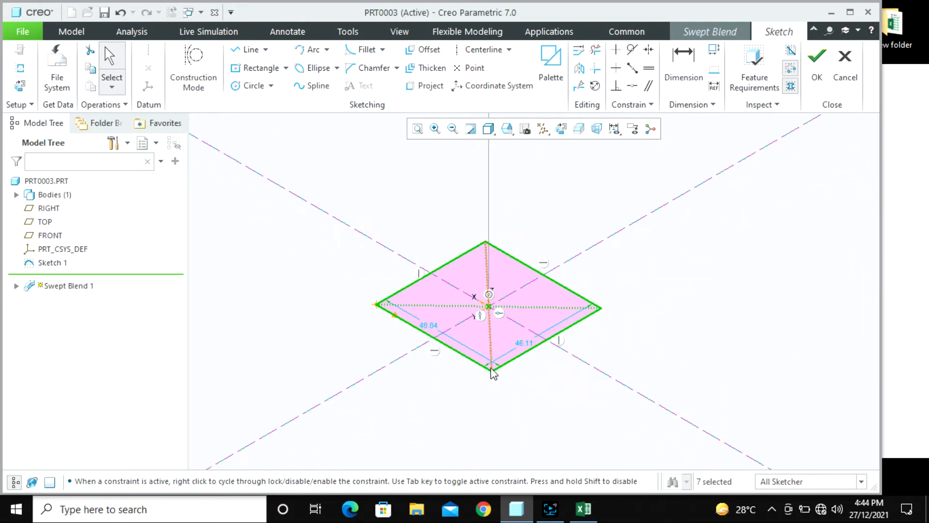
pyautogui.click(493, 371)
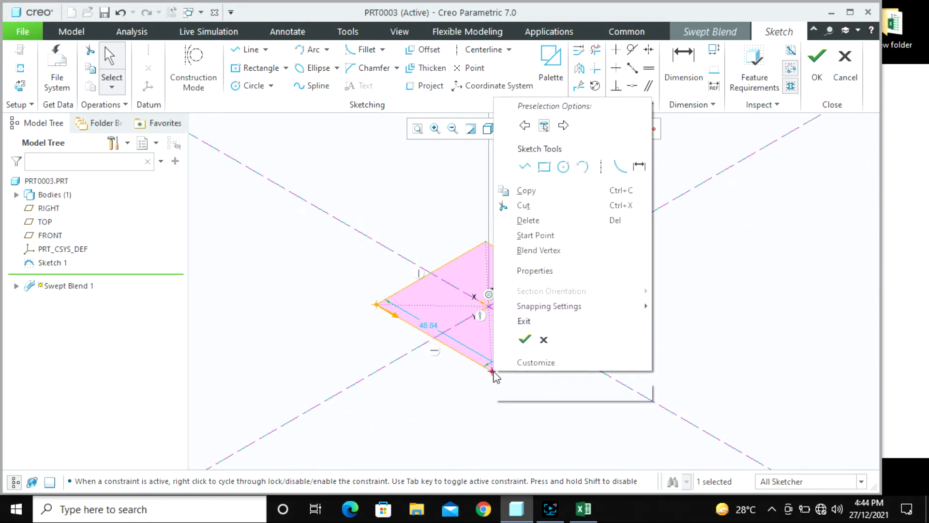
pyautogui.rightClick(493, 371)
pyautogui.click(537, 235)
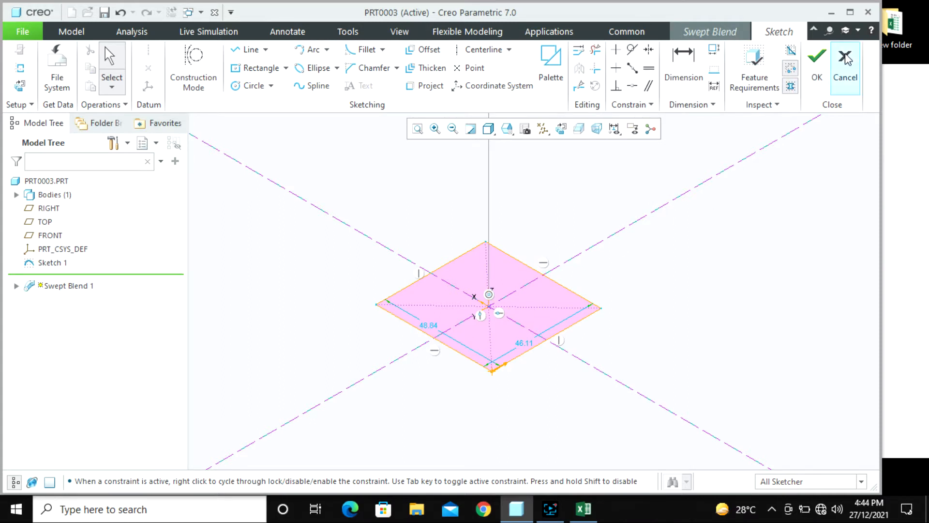
pyautogui.click(821, 94)
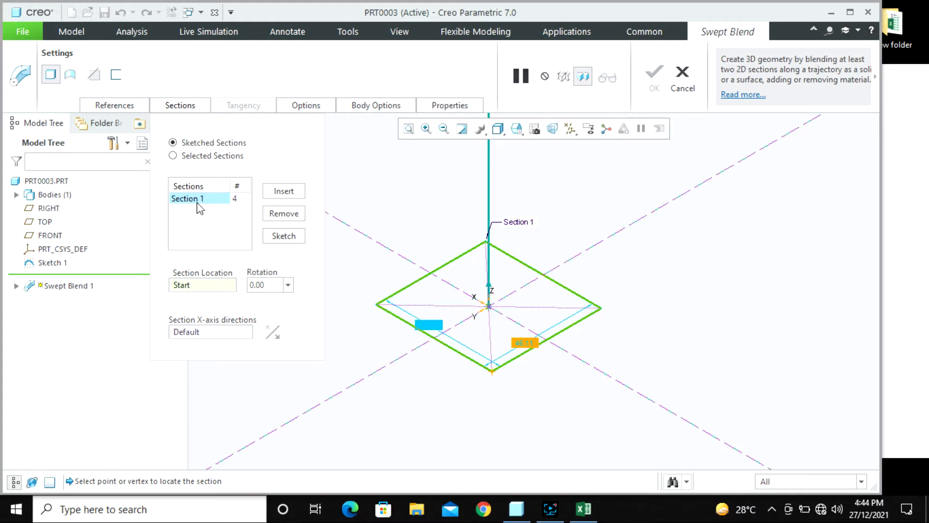
# - Insert Section 2 at the intermediate vertex of the straight trajectory and open its sketch
pyautogui.click(284, 191)
pyautogui.click(203, 209)
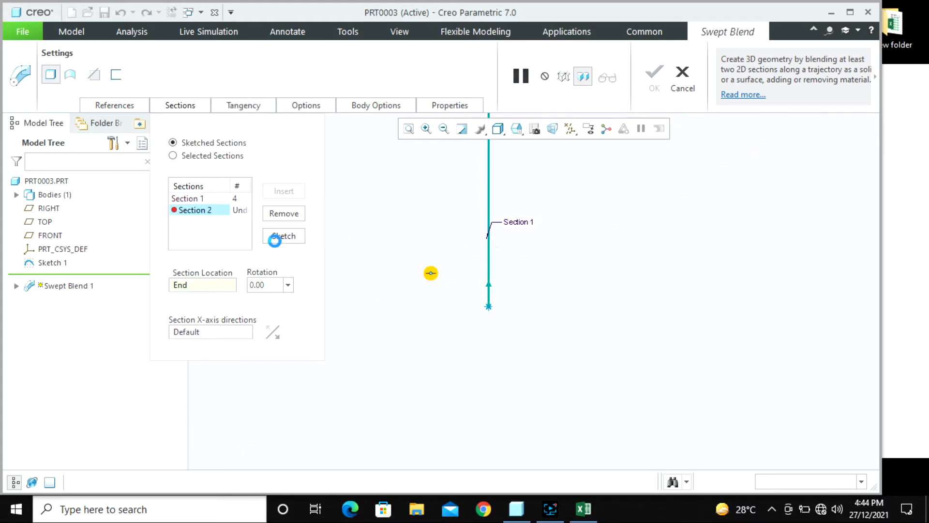
pyautogui.scroll(-2, 520, 336)
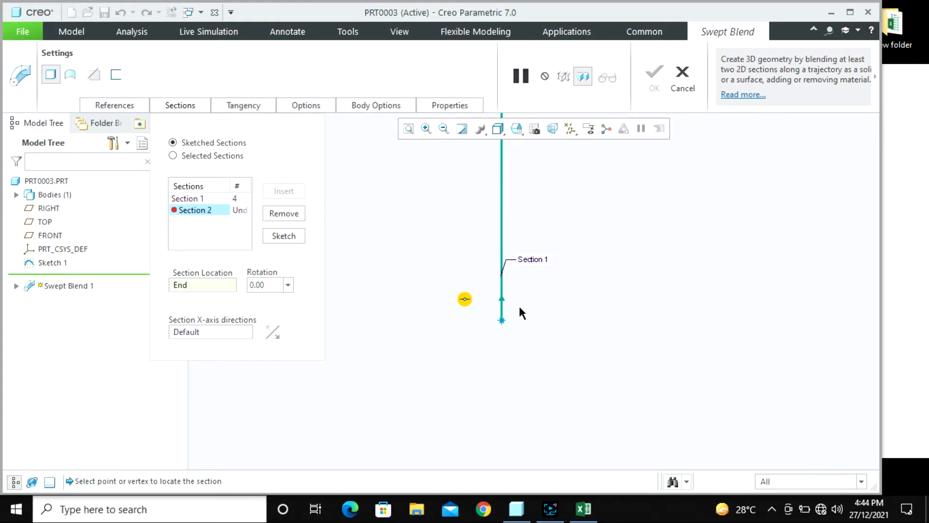
pyautogui.click(502, 190)
pyautogui.click(286, 235)
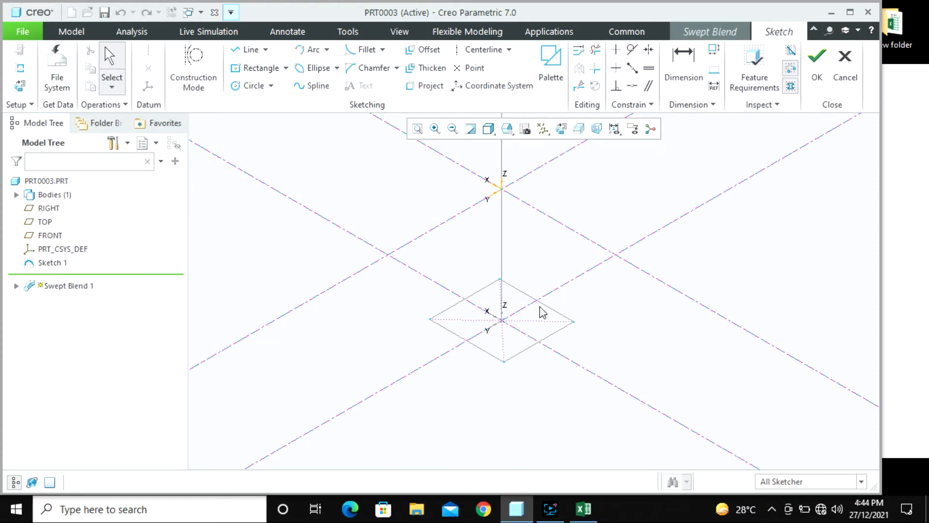
# - Sketch a larger center rectangle about 83 wide by 79 high on the origin for Section 2
pyautogui.click(19, 87)
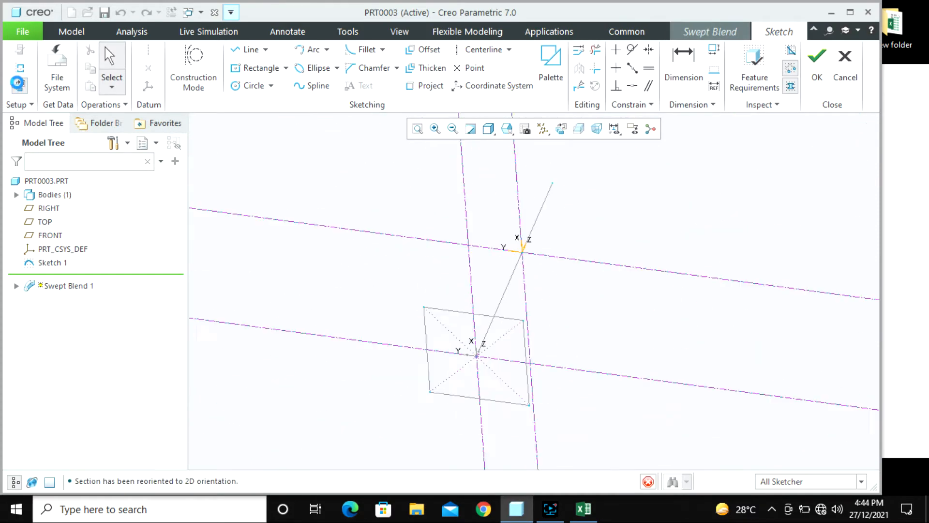
pyautogui.click(253, 77)
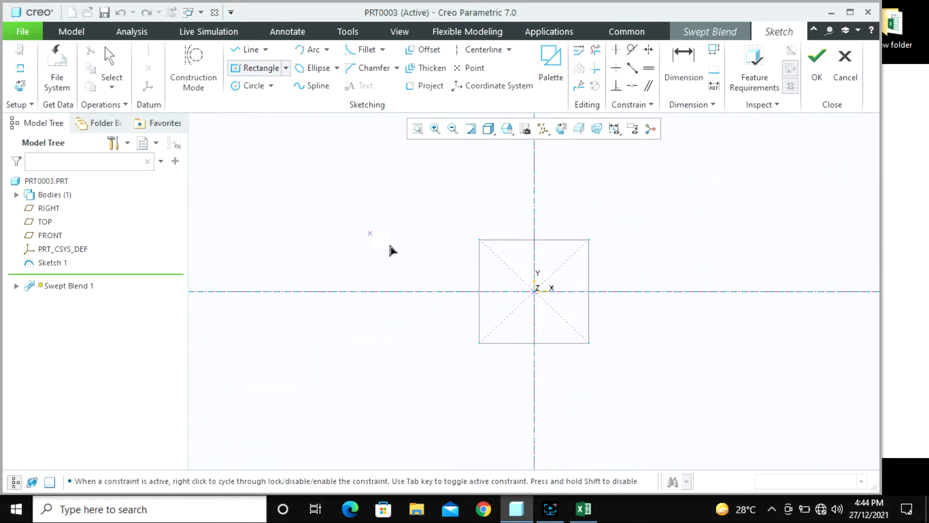
pyautogui.click(534, 291)
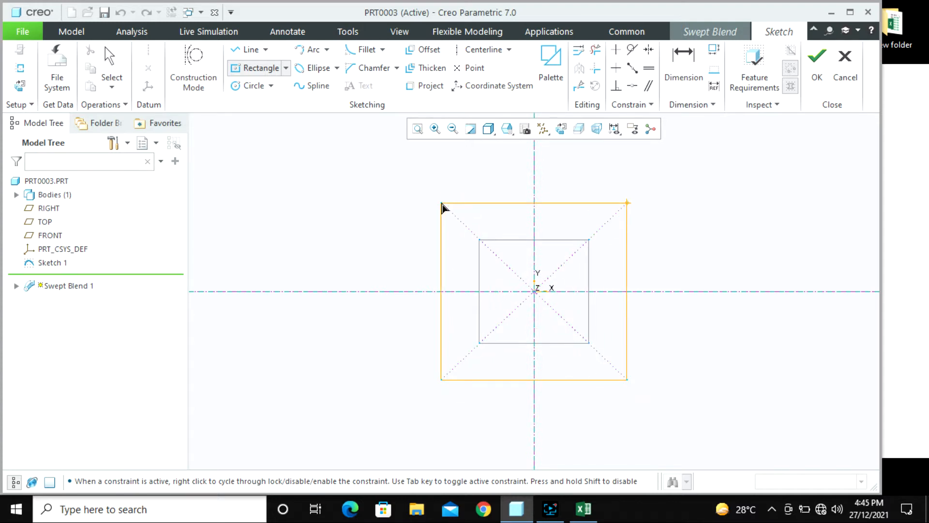
pyautogui.click(442, 205)
pyautogui.middleClick(390, 242)
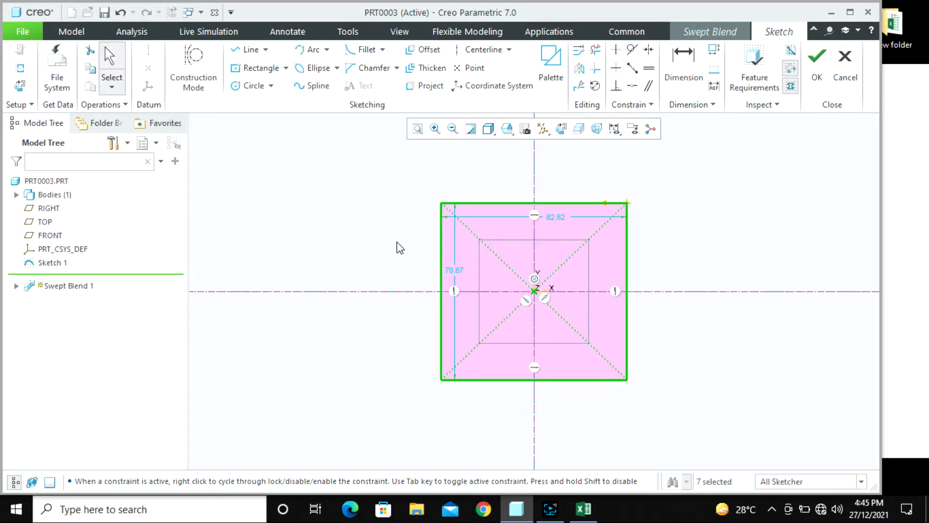
# - Move Section 2's start point to the front corner, matching Section 1, and accept the sketch
pyautogui.hotkey('ctrl', 'd')
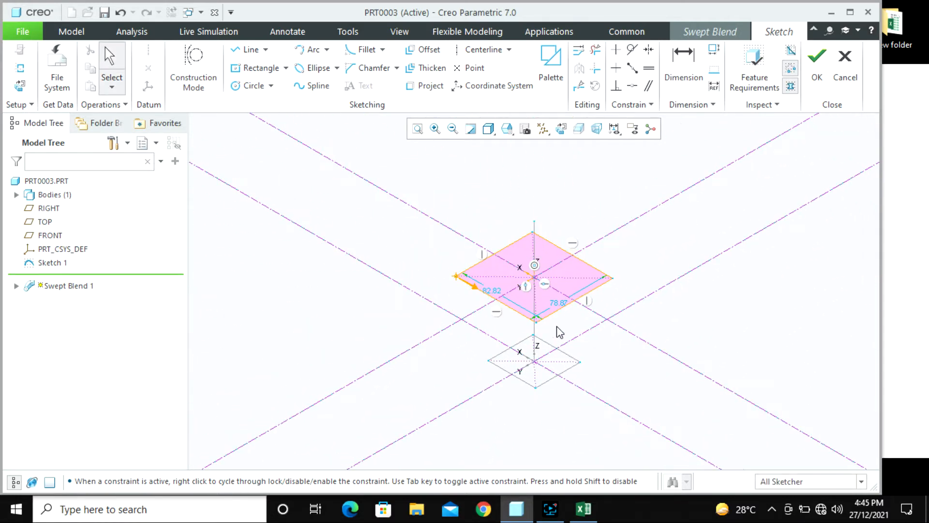
pyautogui.click(536, 321)
pyautogui.rightClick(537, 324)
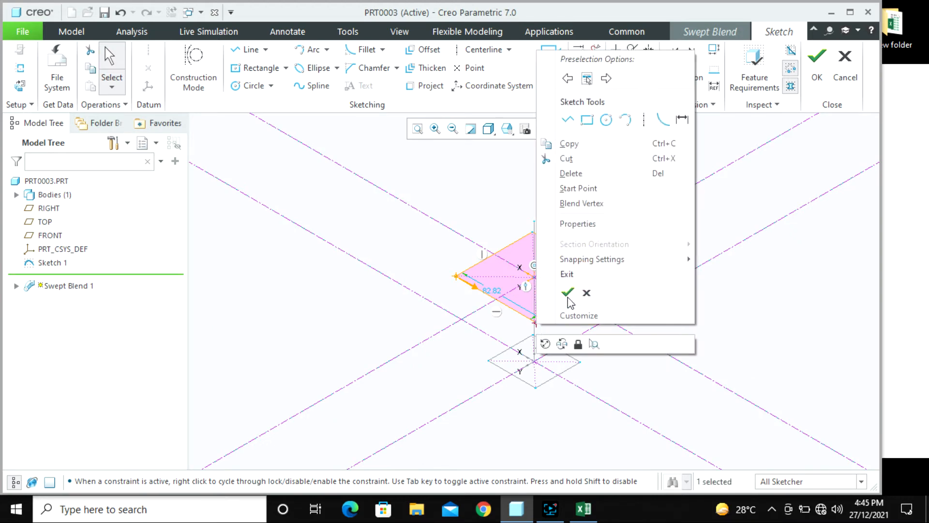
pyautogui.click(576, 193)
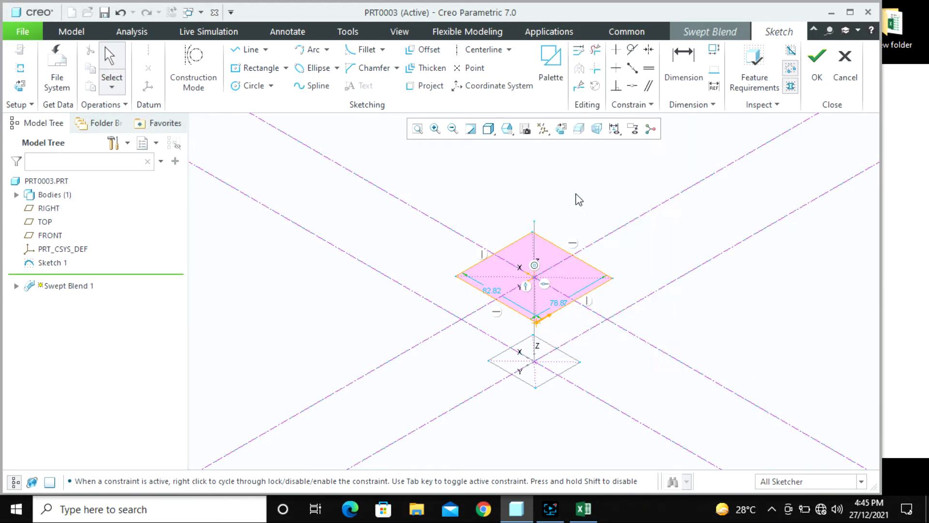
pyautogui.click(817, 68)
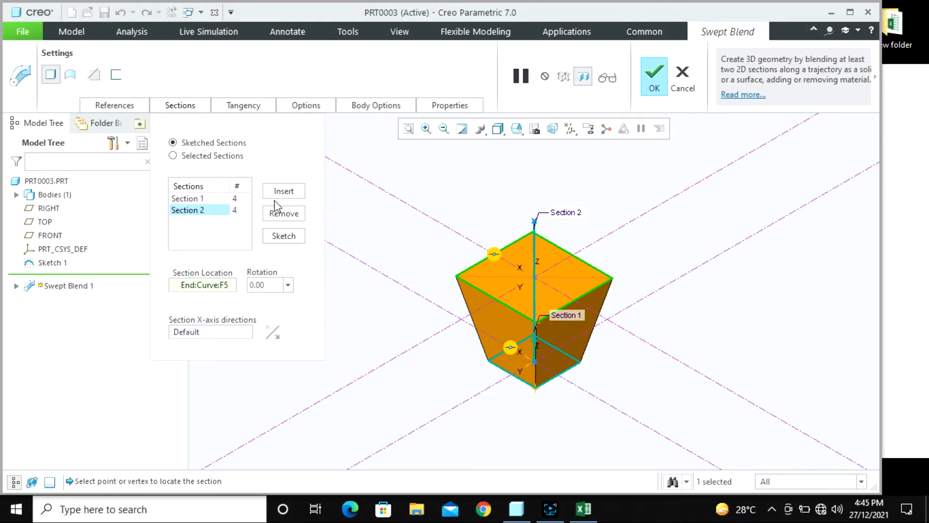
# - Insert Section 3 at the end of the trajectory and open its sketch
pyautogui.click(281, 234)
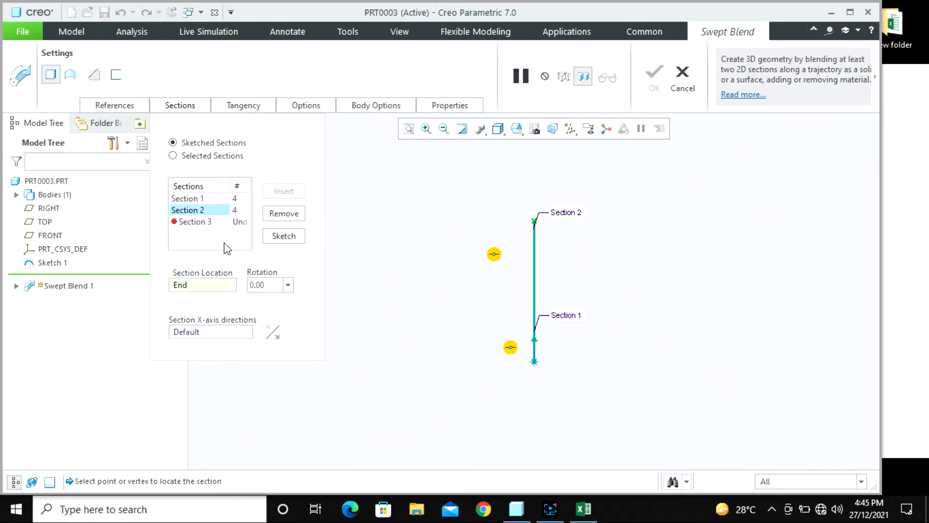
pyautogui.click(215, 223)
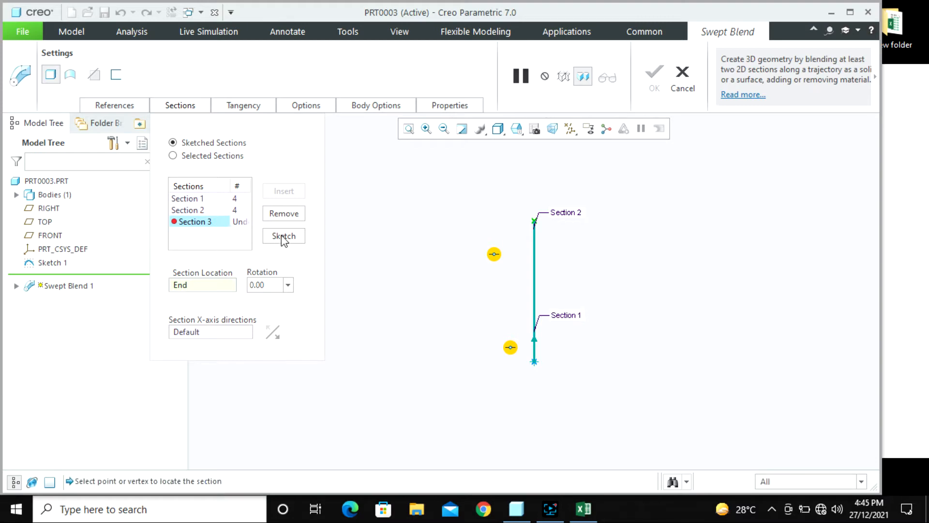
pyautogui.click(283, 237)
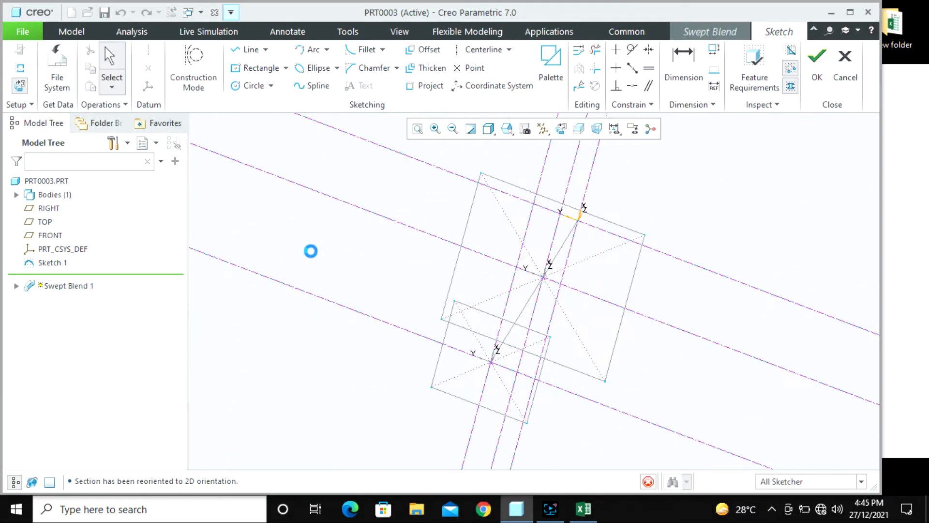
# - Sketch a center rectangle about 65 wide by 61 high on the origin for Section 3, between the two existing outlines
pyautogui.click(255, 68)
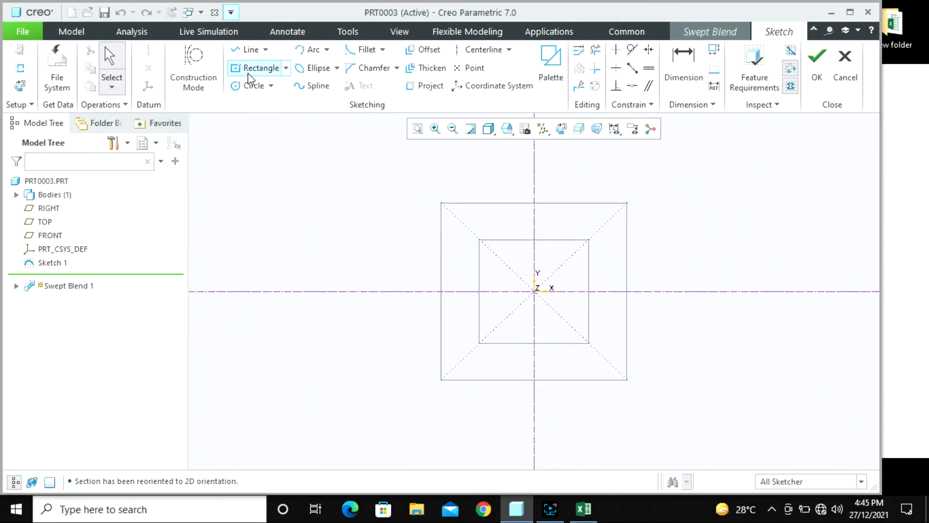
pyautogui.click(535, 292)
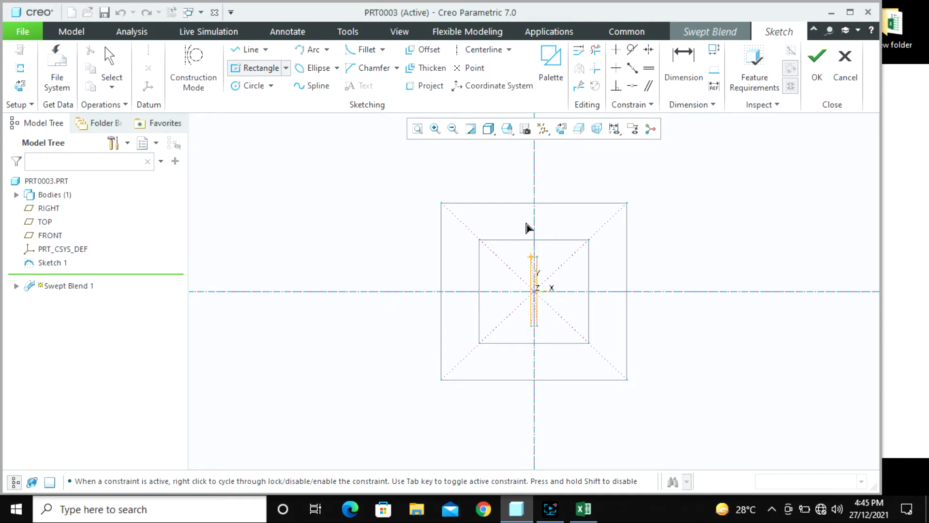
pyautogui.click(463, 227)
pyautogui.middleClick(726, 349)
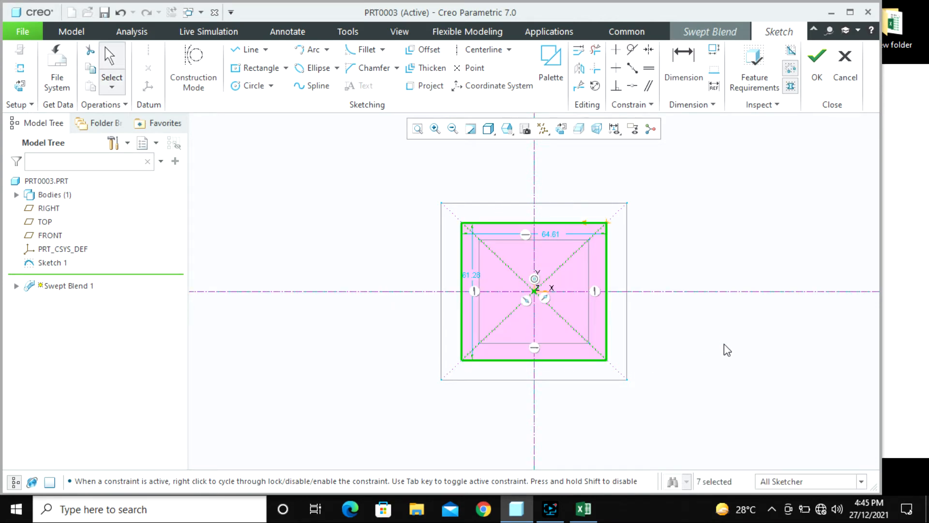
# - Move Section 3's start point to the front corner, aligned with the other sections, and accept the sketch
pyautogui.moveTo(725, 349); pyautogui.dragTo(723, 344, button='middle')
pyautogui.hotkey('ctrl', 'd')
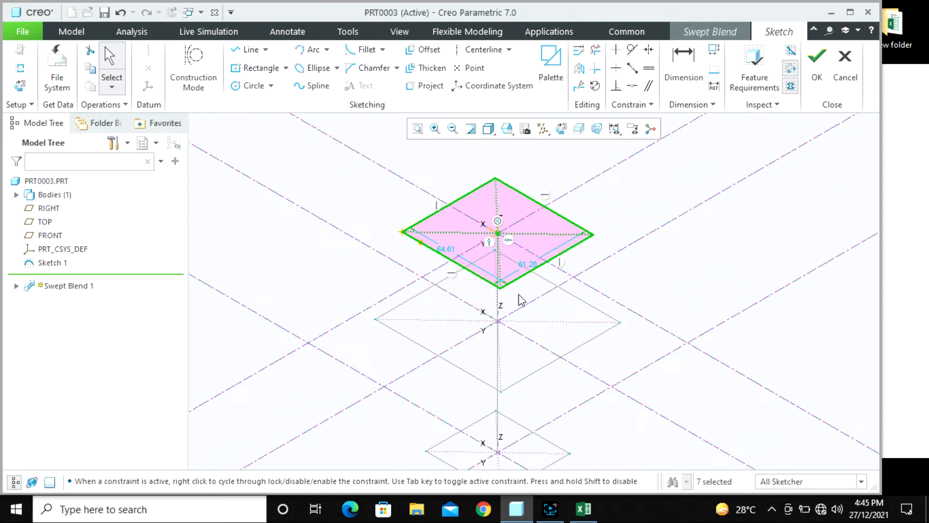
pyautogui.click(499, 289)
pyautogui.rightClick(499, 289)
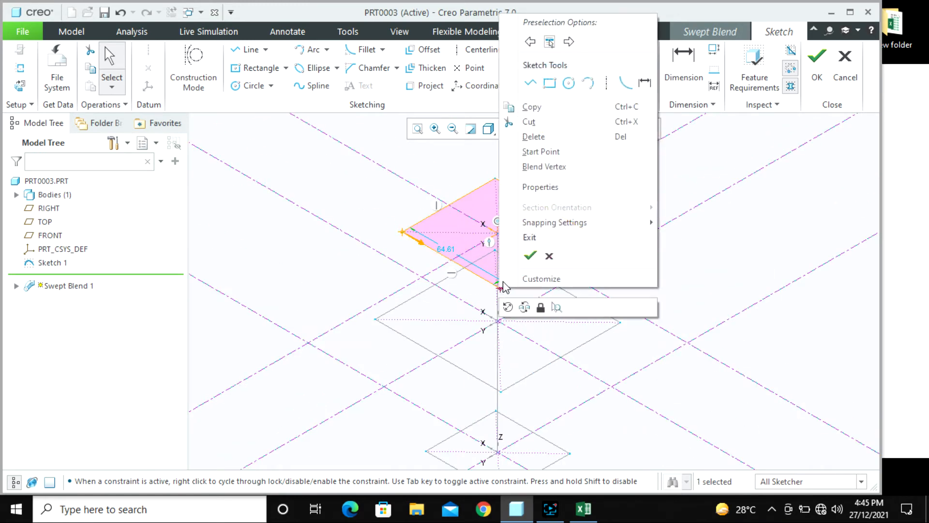
pyautogui.click(540, 152)
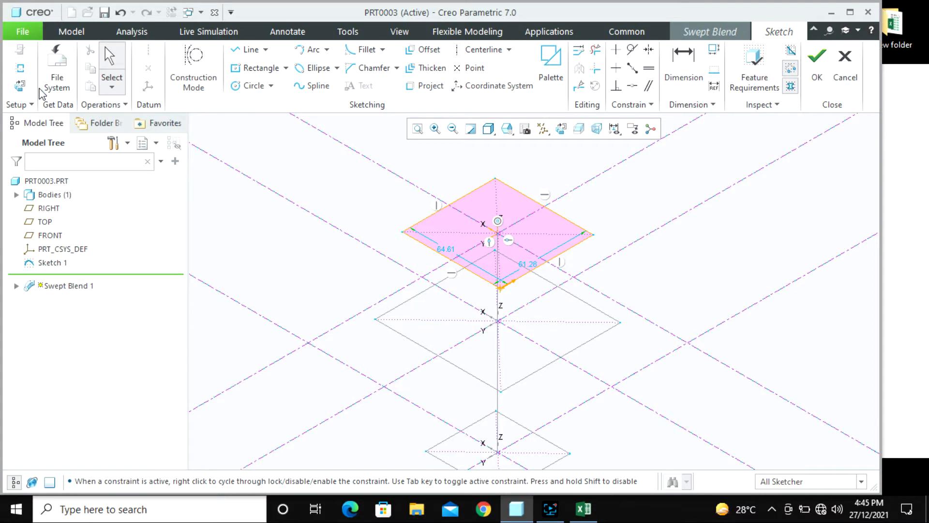
pyautogui.click(817, 68)
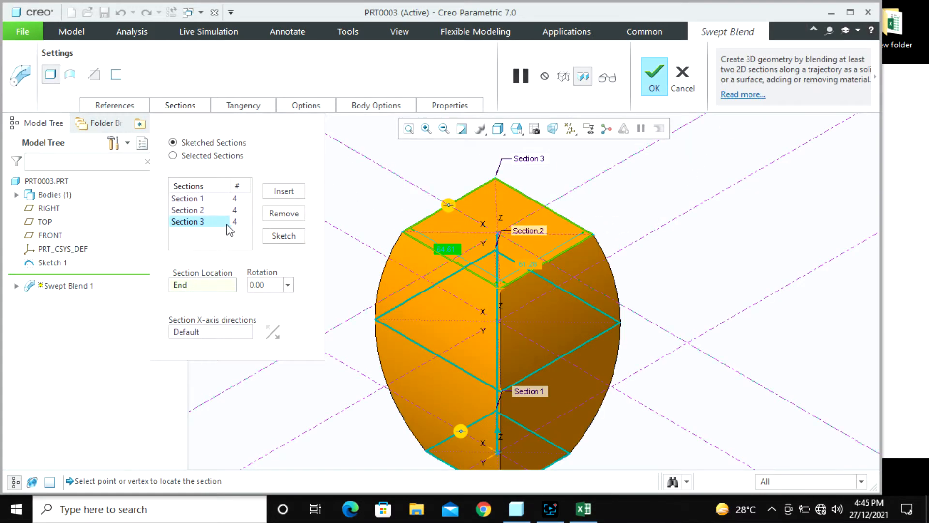
# - Switch the swept blend to perimeter control and inspect its profile in the FRONT view
pyautogui.click(306, 108)
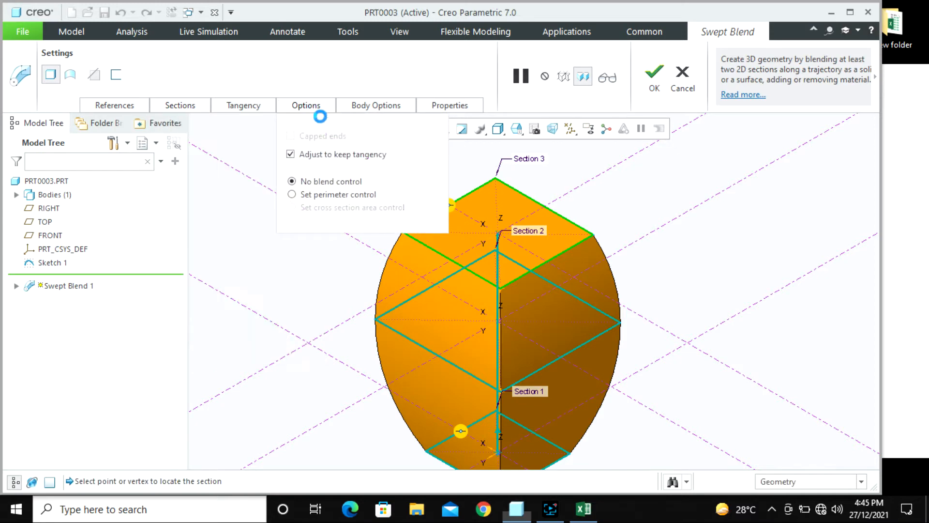
pyautogui.click(526, 131)
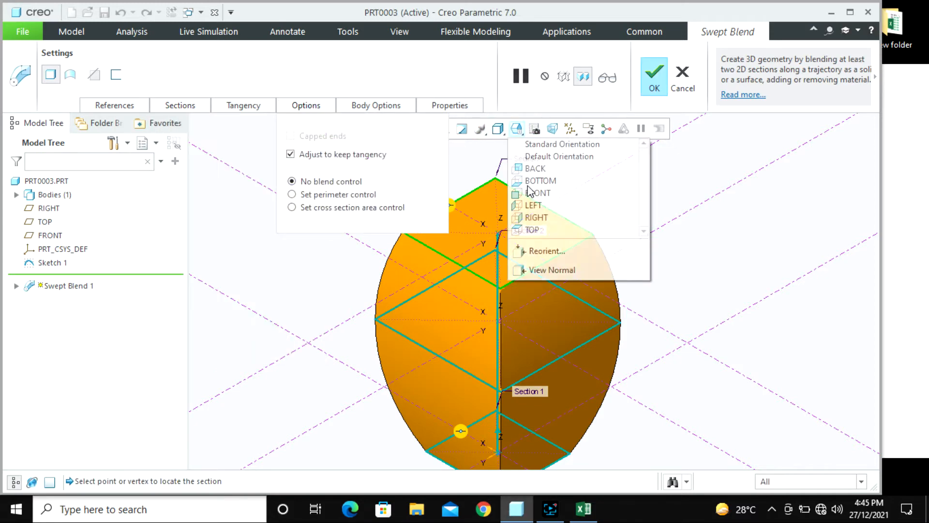
pyautogui.click(529, 192)
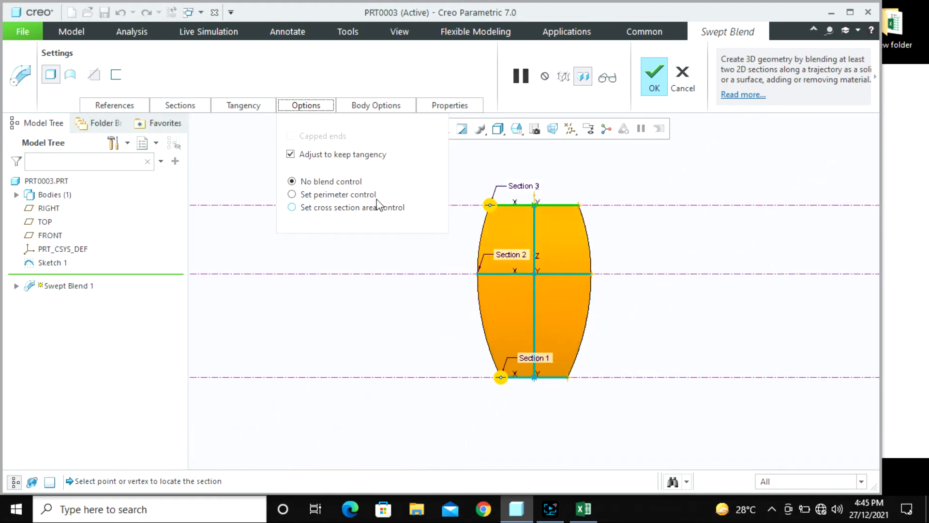
pyautogui.click(340, 194)
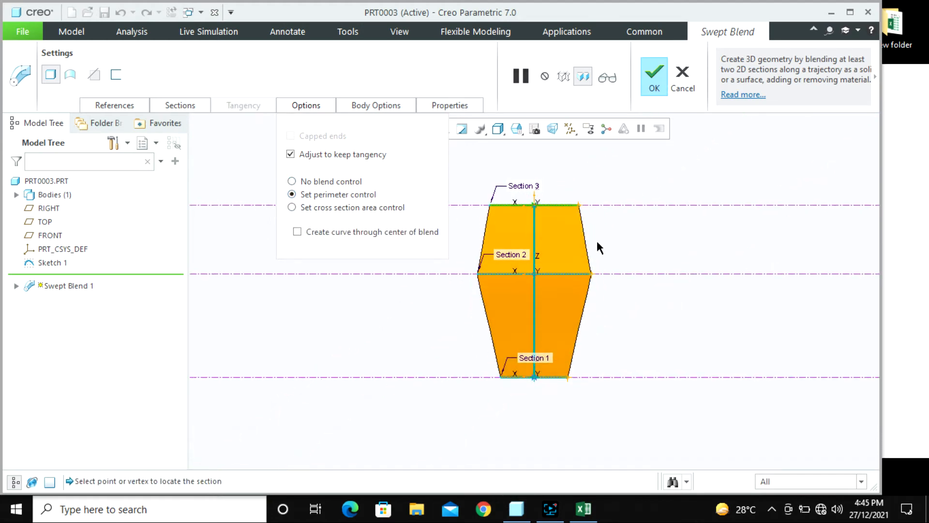
pyautogui.scroll(-2, 596, 239)
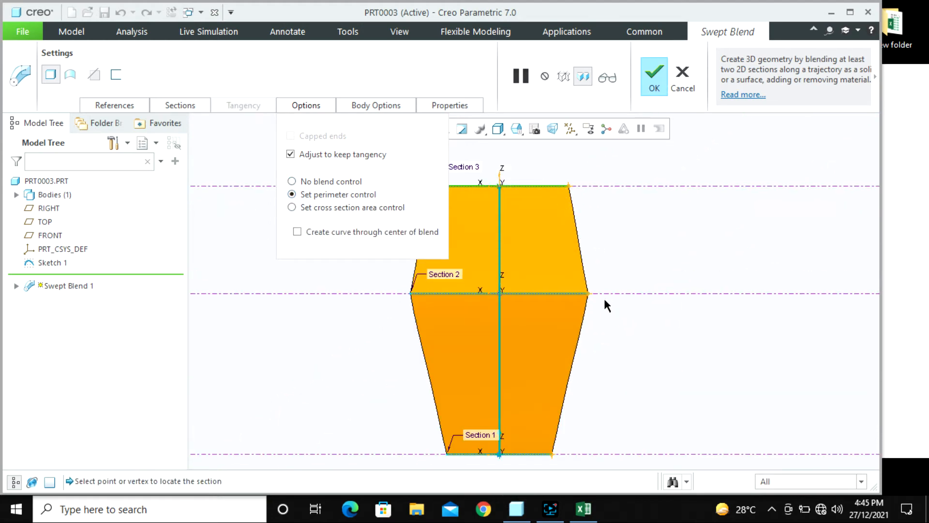
pyautogui.scroll(2, 613, 290)
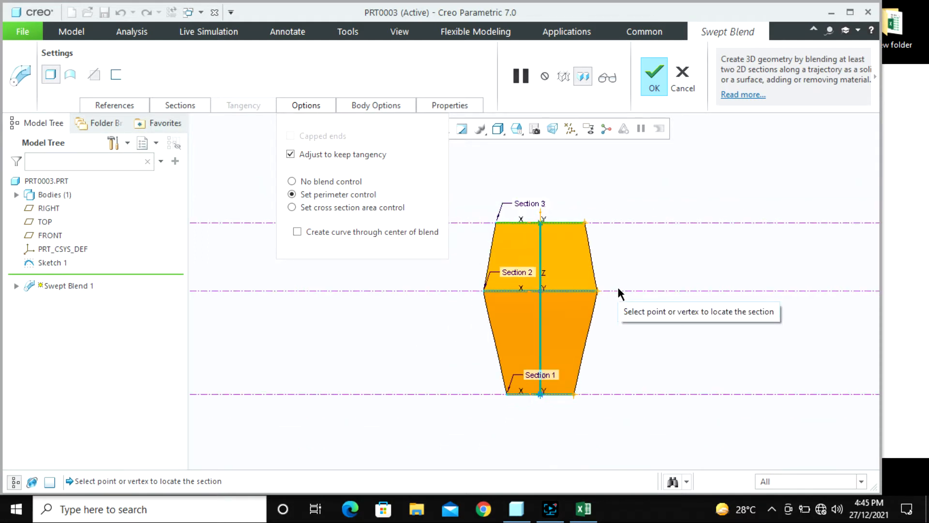
# - Compare the swept blend with no blend control against perimeter control, ending on perimeter control
pyautogui.click(327, 182)
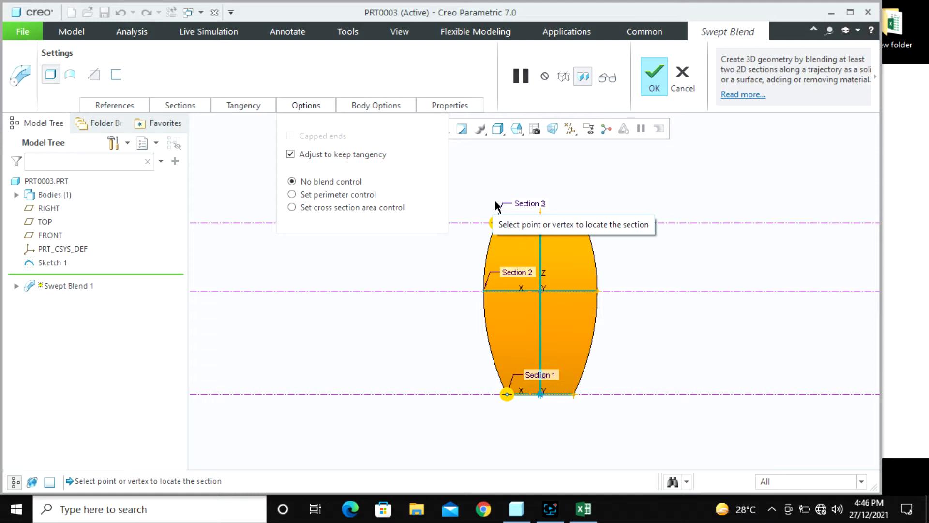
pyautogui.click(353, 196)
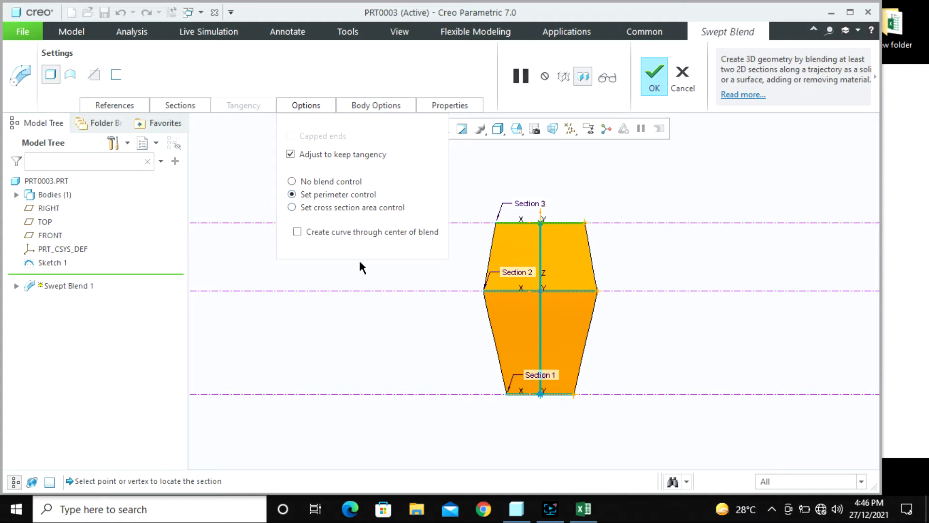
# - Set Section 3's rotation to 15 degrees and view the twisted blend in 3D
pyautogui.click(180, 105)
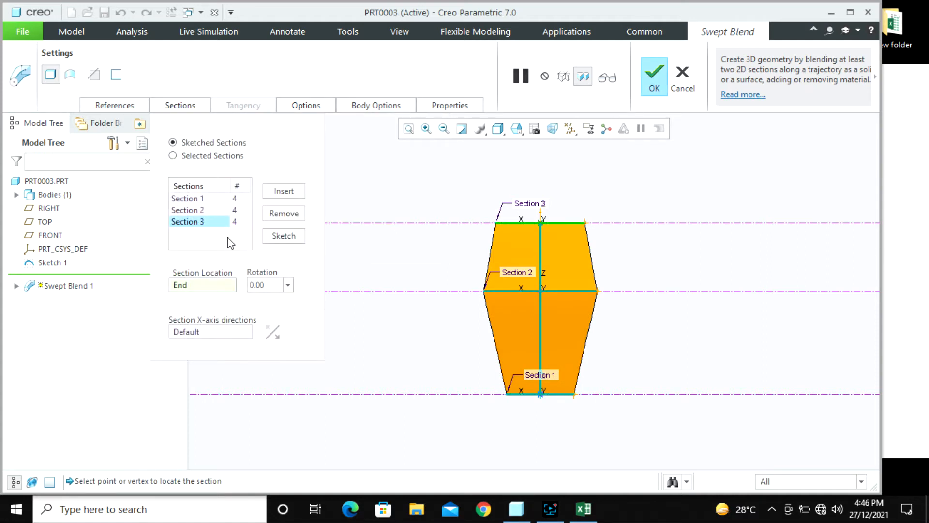
pyautogui.click(201, 221)
pyautogui.moveTo(414, 315)
pyautogui.mouseDown(button='middle')
pyautogui.moveTo(408, 331)
pyautogui.moveTo(339, 320)
pyautogui.mouseUp(button='middle')
pyautogui.doubleClick(273, 288)
pyautogui.write('1')
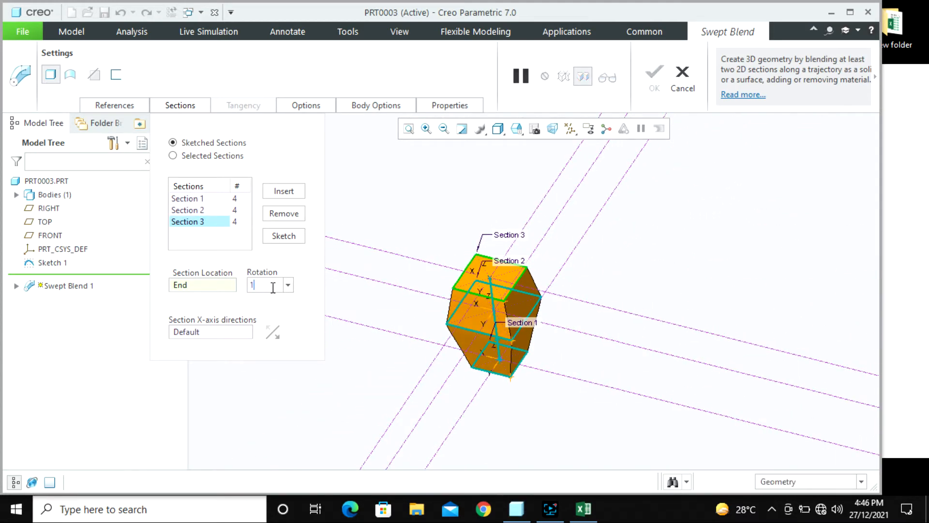
pyautogui.write('5')
pyautogui.press('Return')
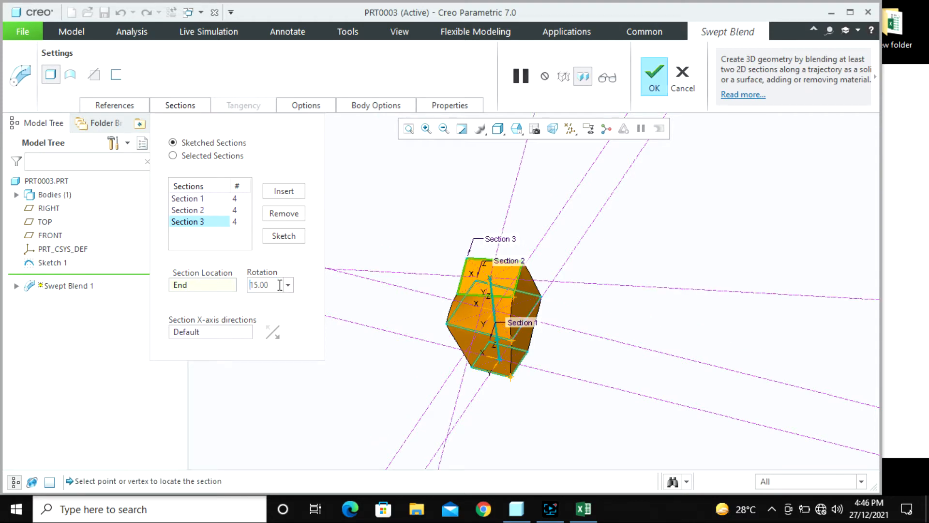
pyautogui.scroll(3, 369, 310)
pyautogui.scroll(2, 432, 299)
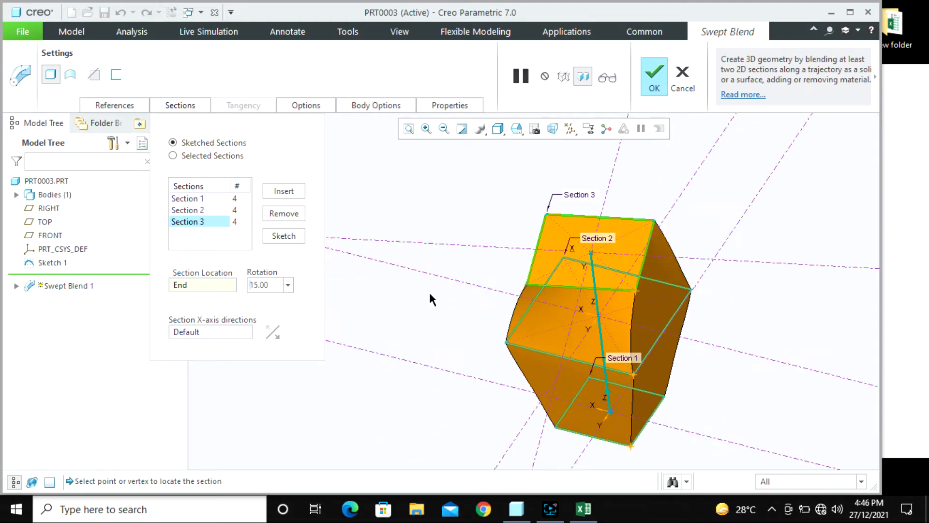
# - Open Section 3's sketch in 2D orientation to check its rotation against the other sections, and close the sketch
pyautogui.click(280, 236)
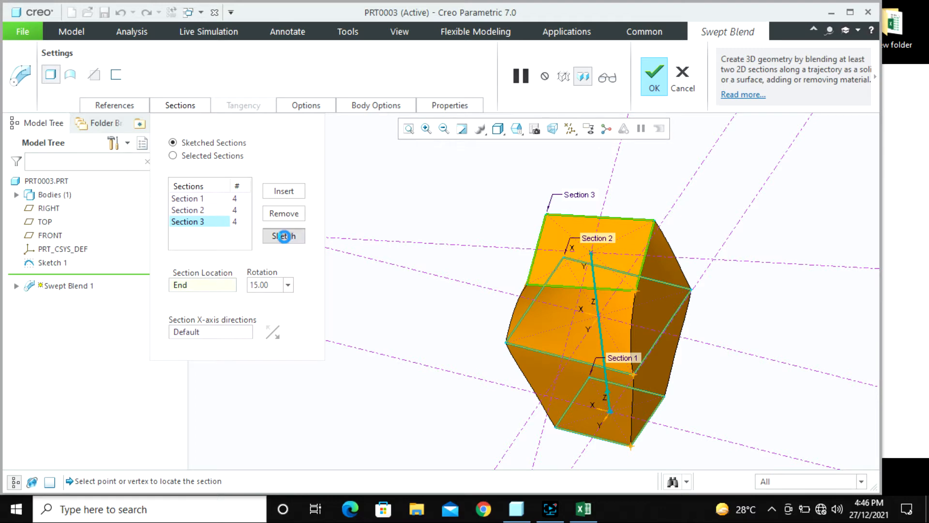
pyautogui.click(18, 87)
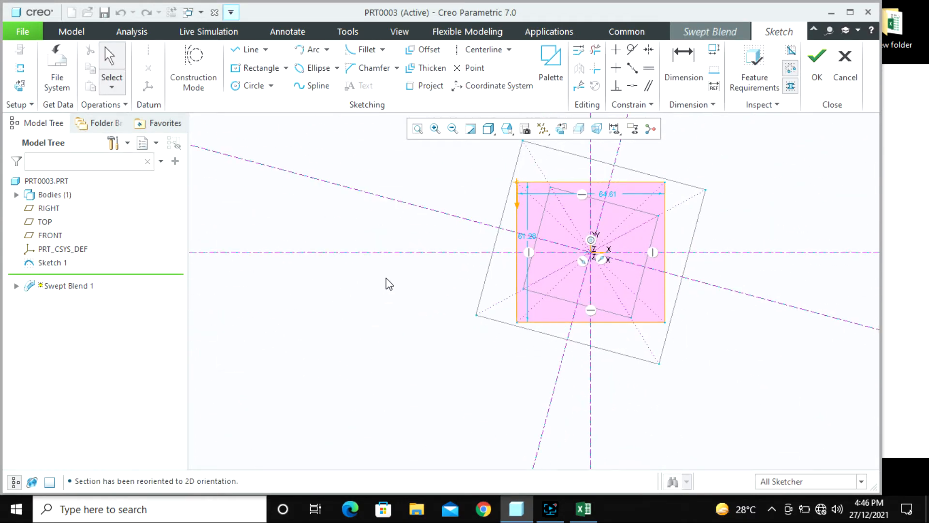
pyautogui.click(817, 62)
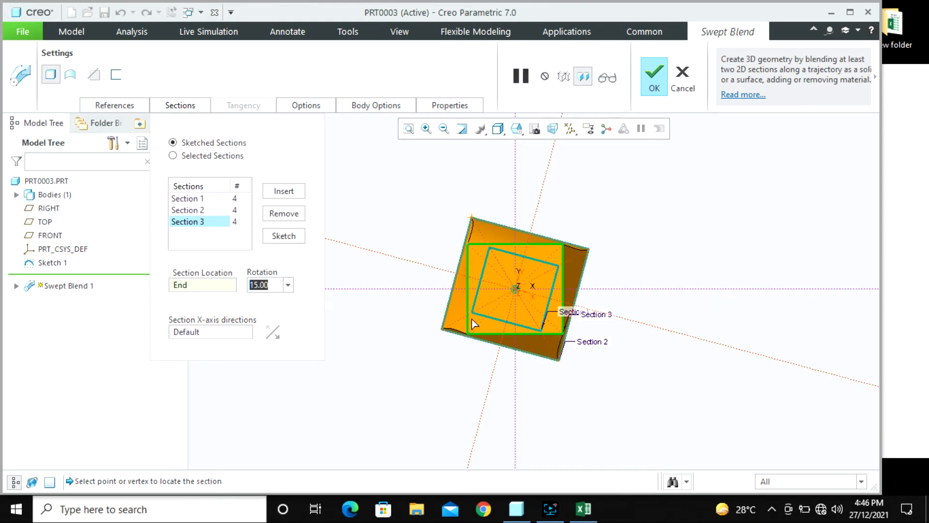
# - Try Section 3's rotation at 20 degrees and increase it to 35 degrees
pyautogui.moveTo(521, 296); pyautogui.dragTo(512, 238, button='middle')
pyautogui.doubleClick(271, 285)
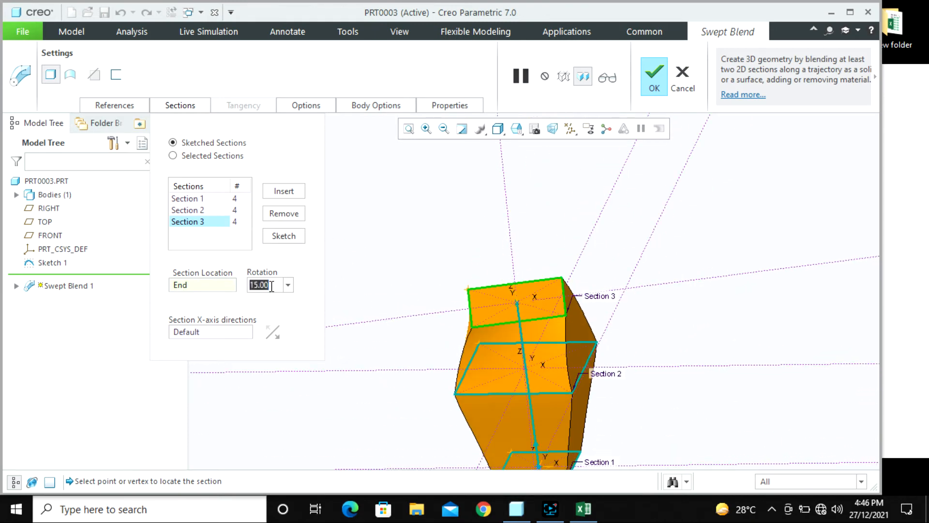
pyautogui.write('20')
pyautogui.press('Return')
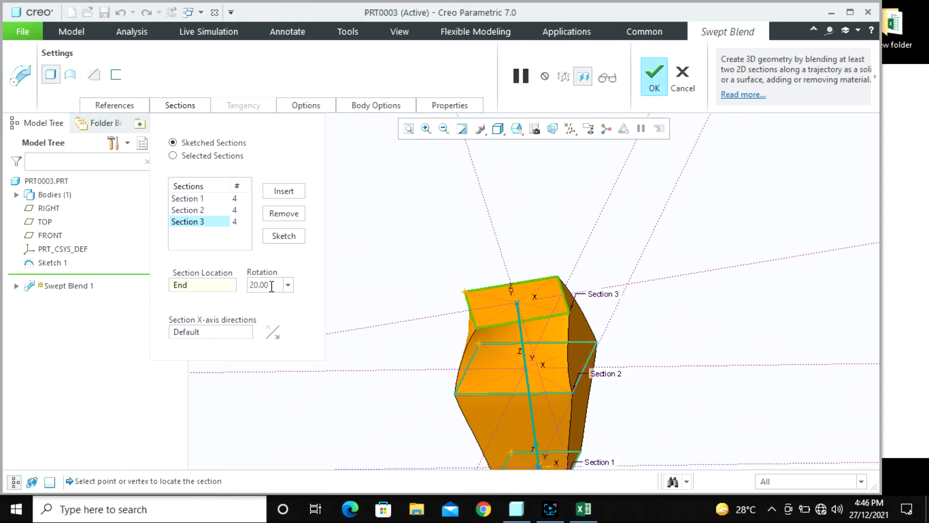
pyautogui.write('35')
pyautogui.press('Return')
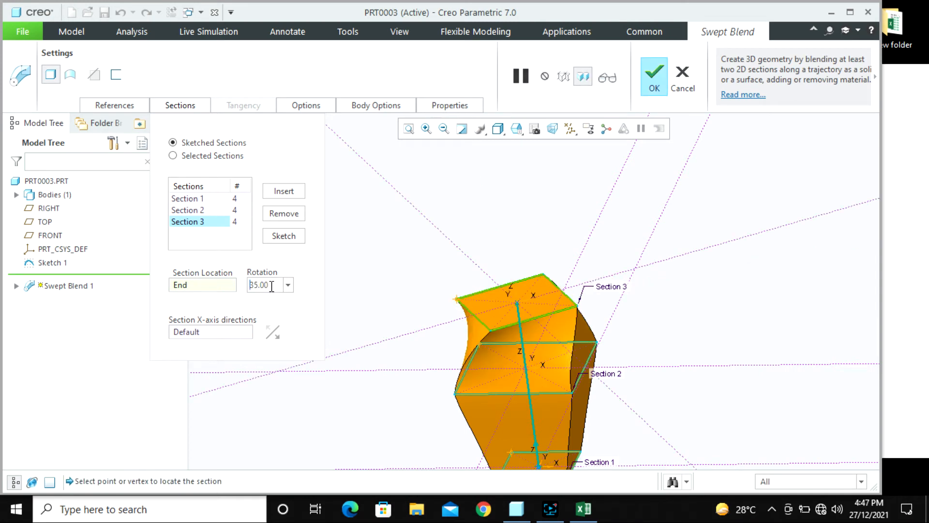
# - Set Section 2's rotation to 15 degrees and inspect the twisted blend from the side
pyautogui.click(219, 209)
pyautogui.doubleClick(269, 289)
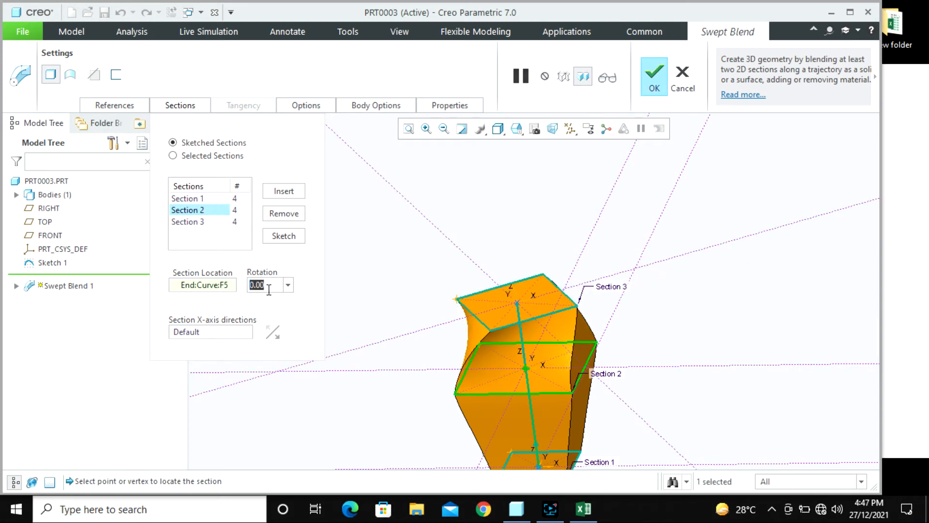
pyautogui.write('15')
pyautogui.press('Return')
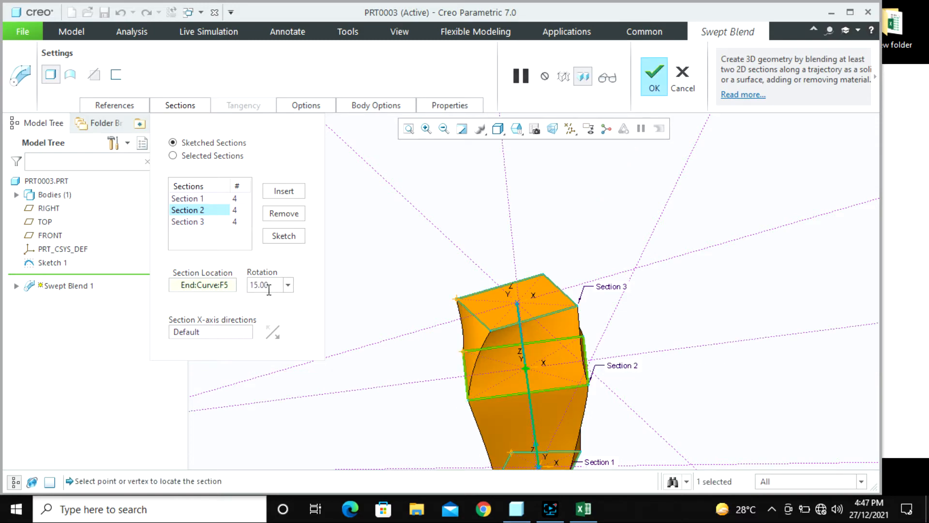
pyautogui.scroll(3, 664, 233)
pyautogui.scroll(-4, 632, 320)
pyautogui.moveTo(621, 309); pyautogui.dragTo(645, 296, button='middle')
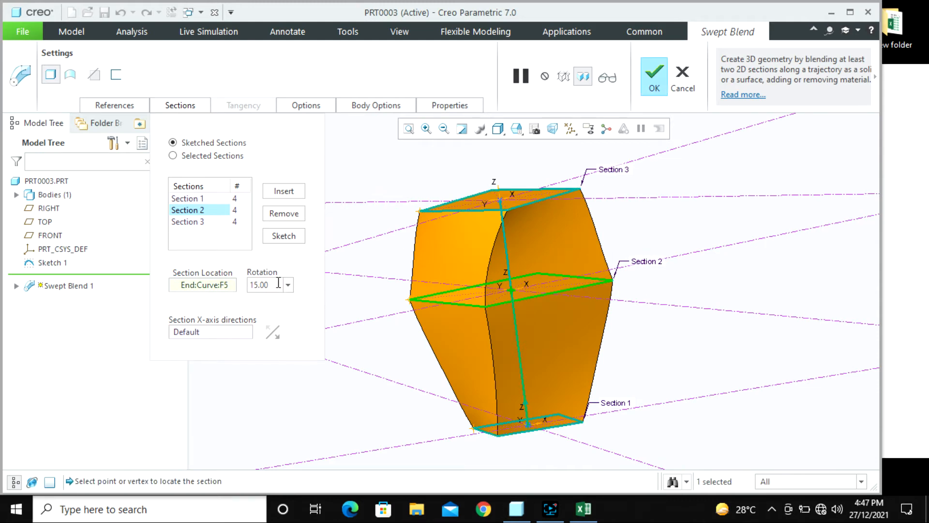
# - Cancel the swept blend feature and turn on the display of the datum planes
pyautogui.click(682, 79)
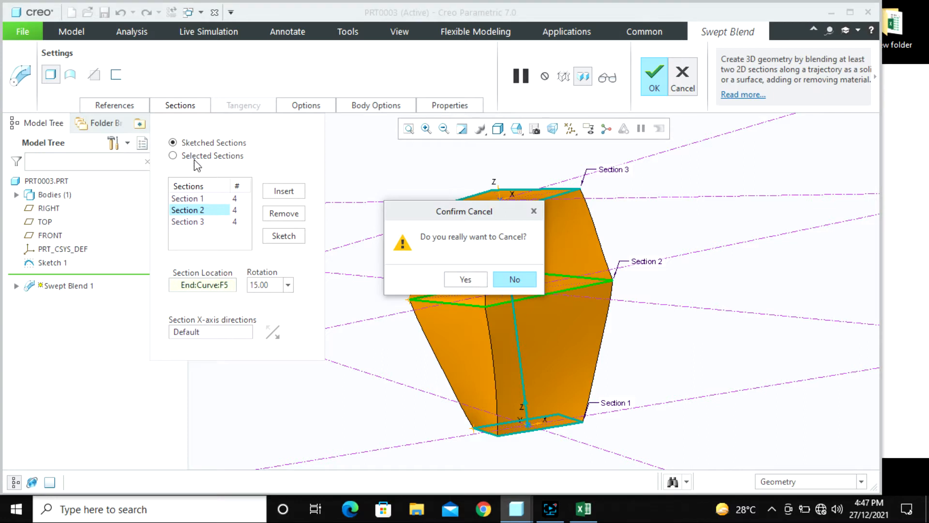
pyautogui.click(465, 280)
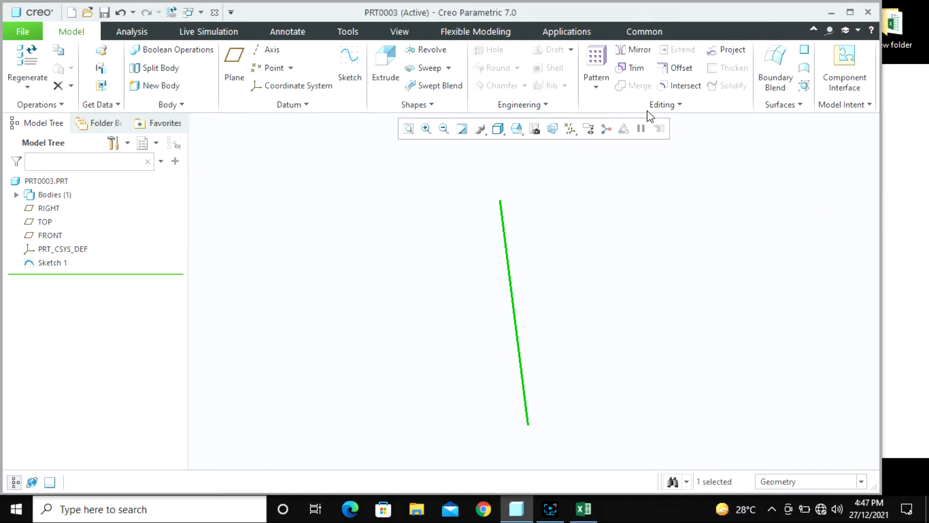
pyautogui.scroll(2, 517, 227)
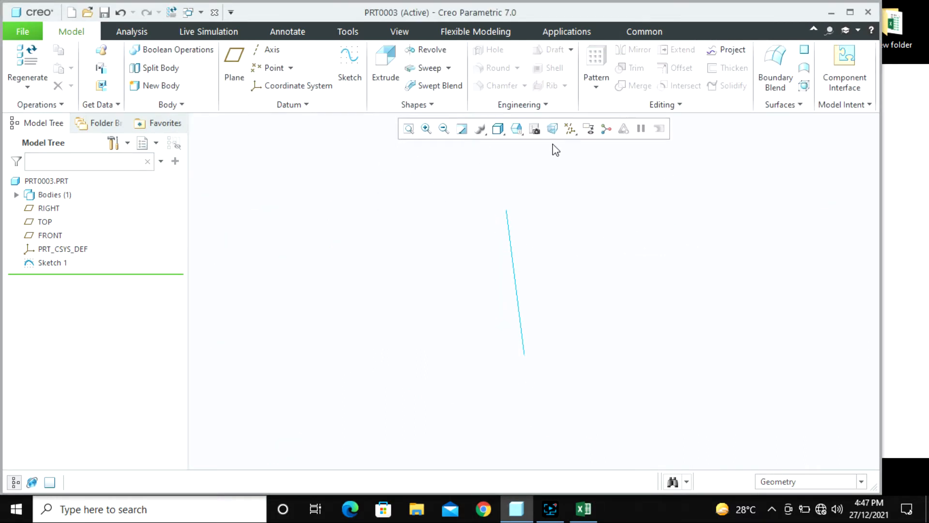
pyautogui.click(570, 129)
pyautogui.click(606, 205)
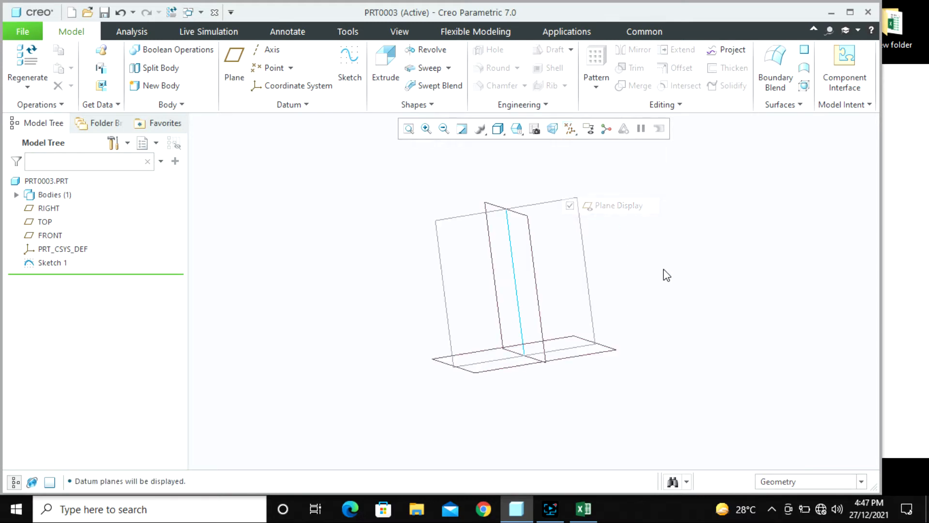
pyautogui.moveTo(654, 283); pyautogui.dragTo(647, 306, button='middle')
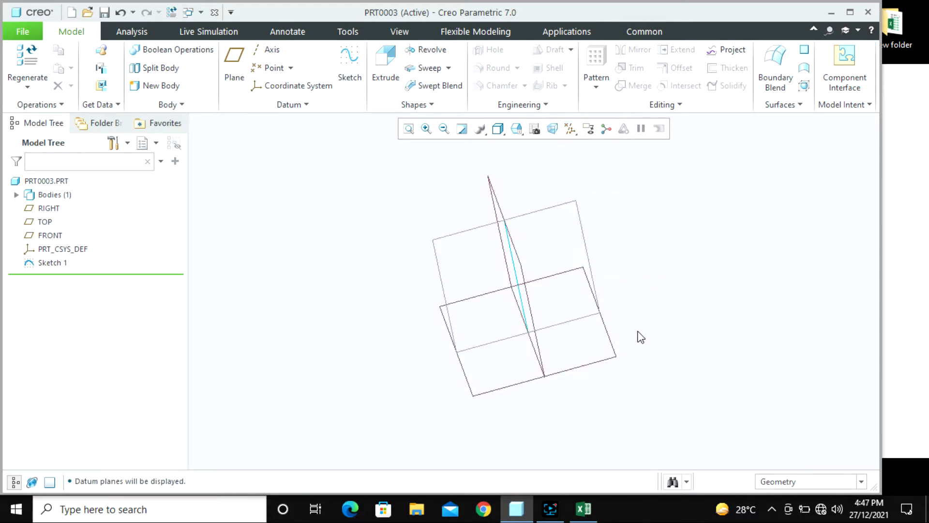
pyautogui.moveTo(628, 342); pyautogui.dragTo(640, 338, button='middle')
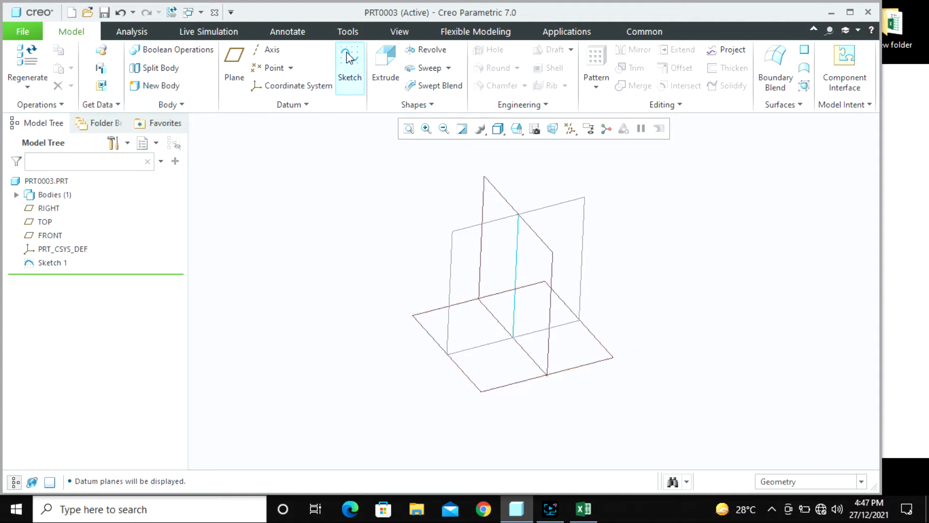
# - Start a sketch on the TOP plane and draw a center rectangle about 39 wide by 33 high on the origin
pyautogui.click(350, 72)
pyautogui.click(463, 370)
pyautogui.middleClick(376, 311)
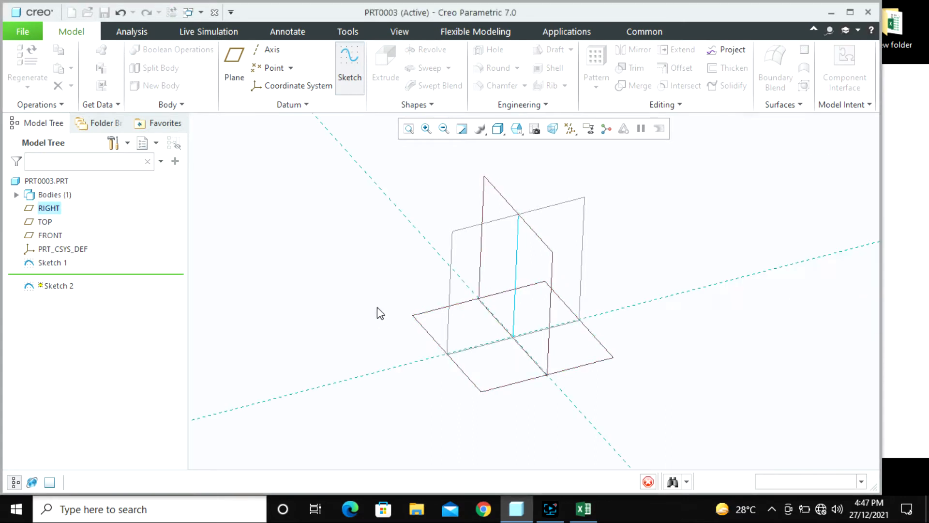
pyautogui.click(21, 70)
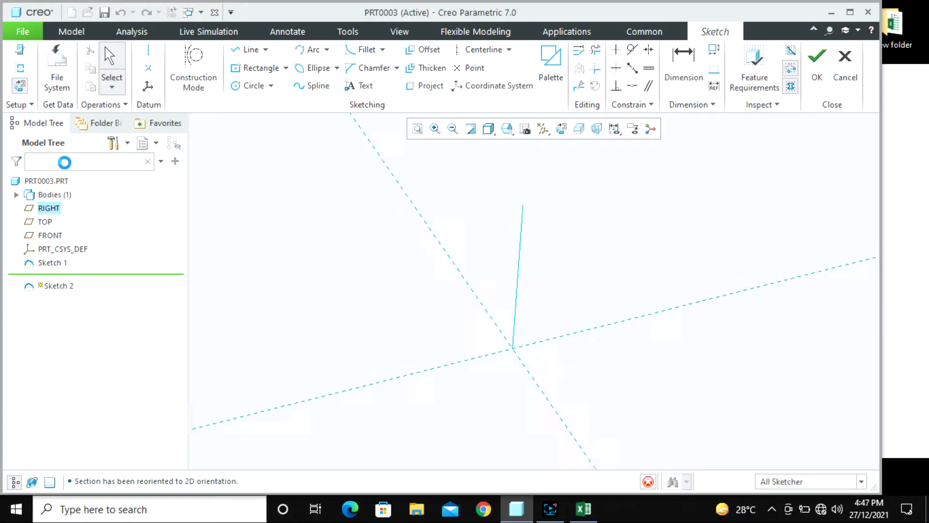
pyautogui.click(257, 68)
pyautogui.click(534, 291)
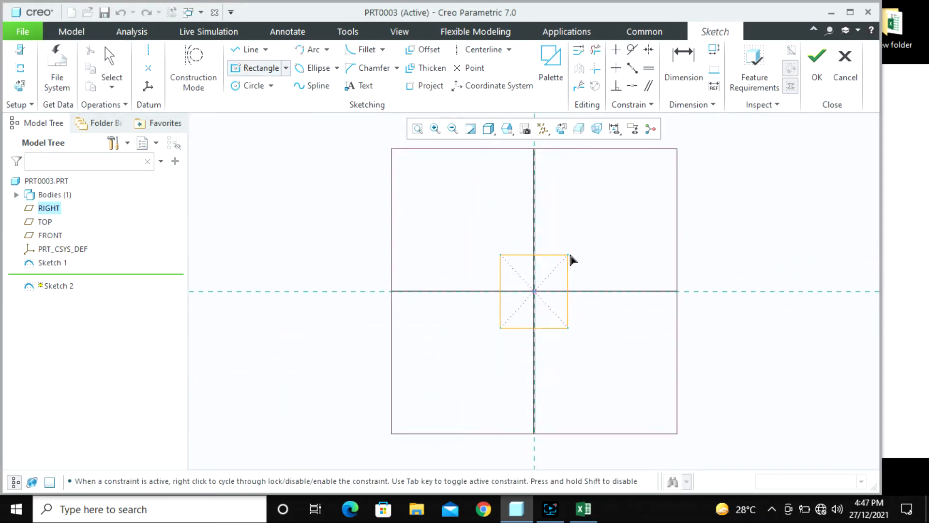
pyautogui.click(583, 255)
pyautogui.middleClick(583, 255)
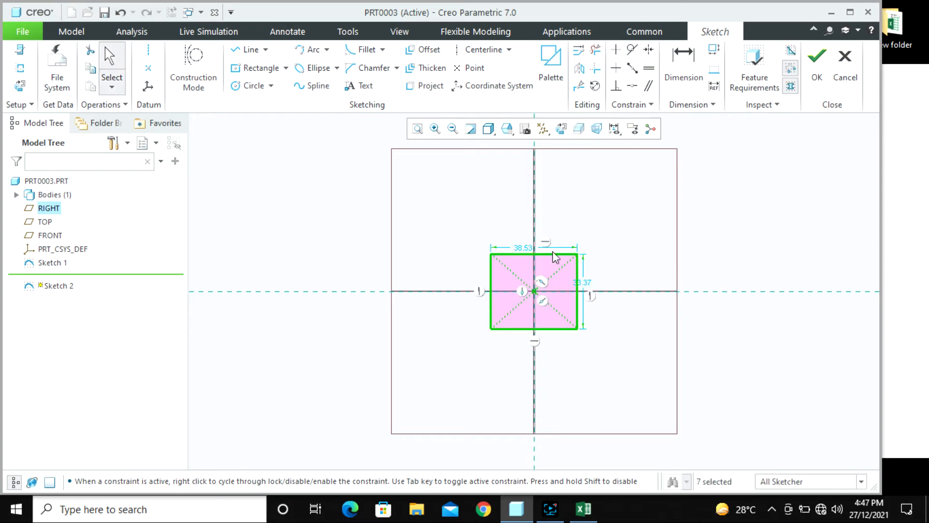
# - Set the rectangle's width to 50 and its height to 30, and accept the sketch
pyautogui.doubleClick(526, 248)
pyautogui.write('50')
pyautogui.press('Return')
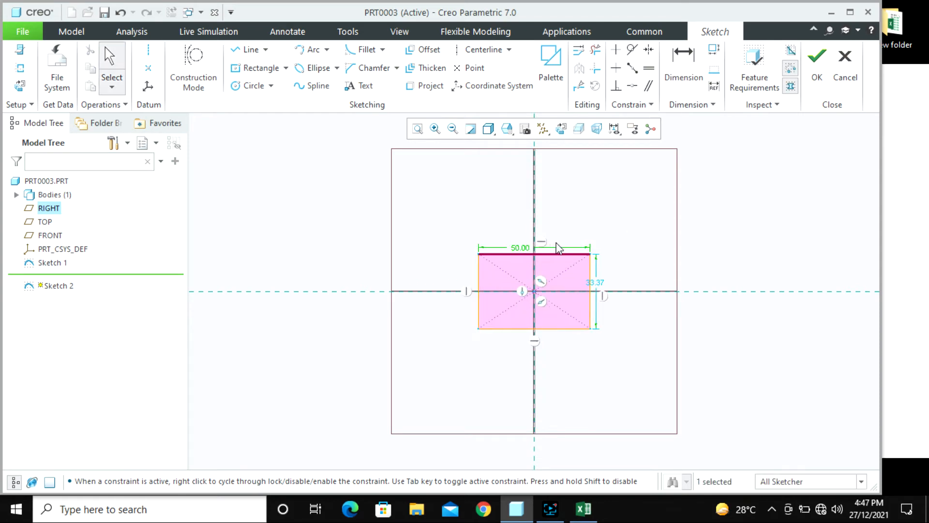
pyautogui.doubleClick(600, 283)
pyautogui.write('30')
pyautogui.press('Return')
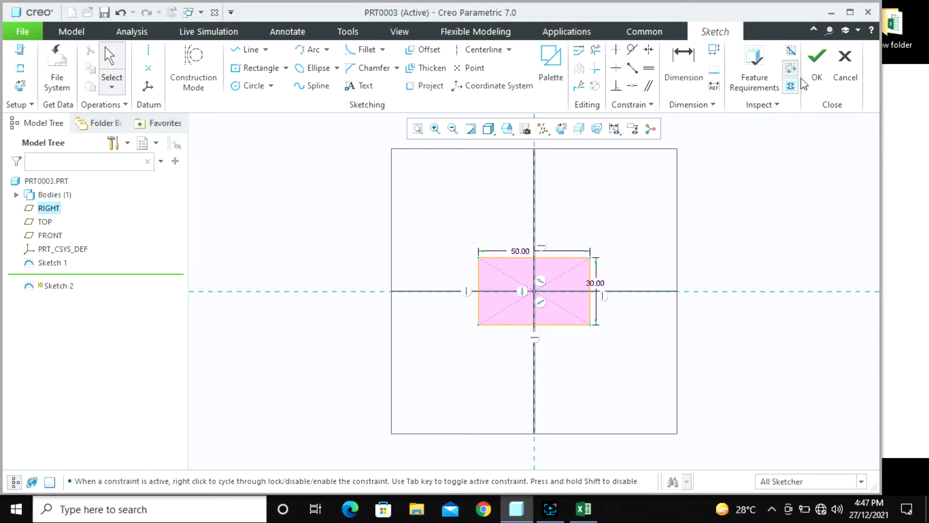
pyautogui.click(817, 72)
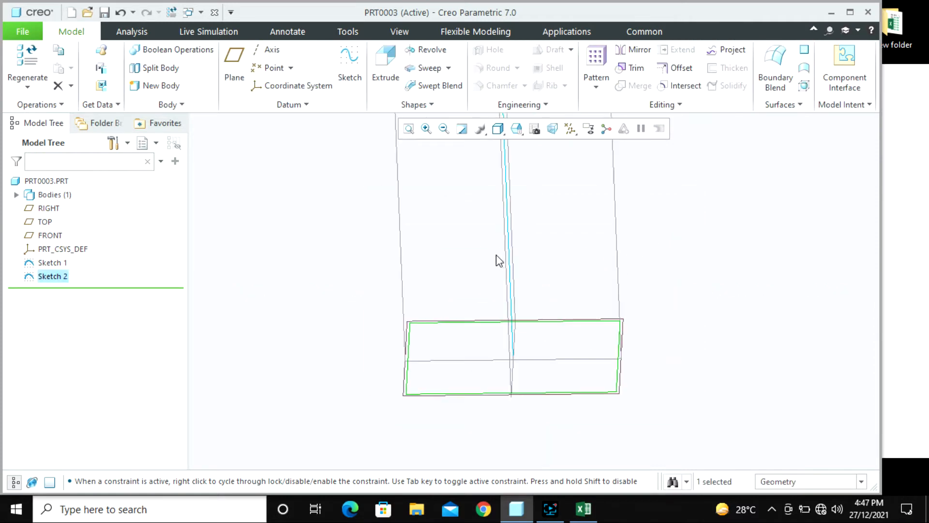
# - Create a datum plane parallel to TOP through the intermediate vertex of the straight trajectory
pyautogui.scroll(-3, 450, 315)
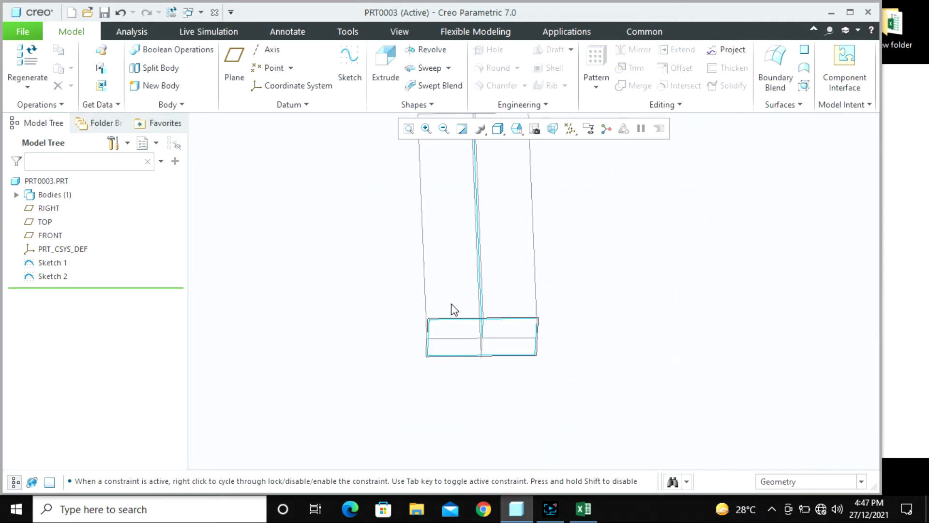
pyautogui.click(234, 63)
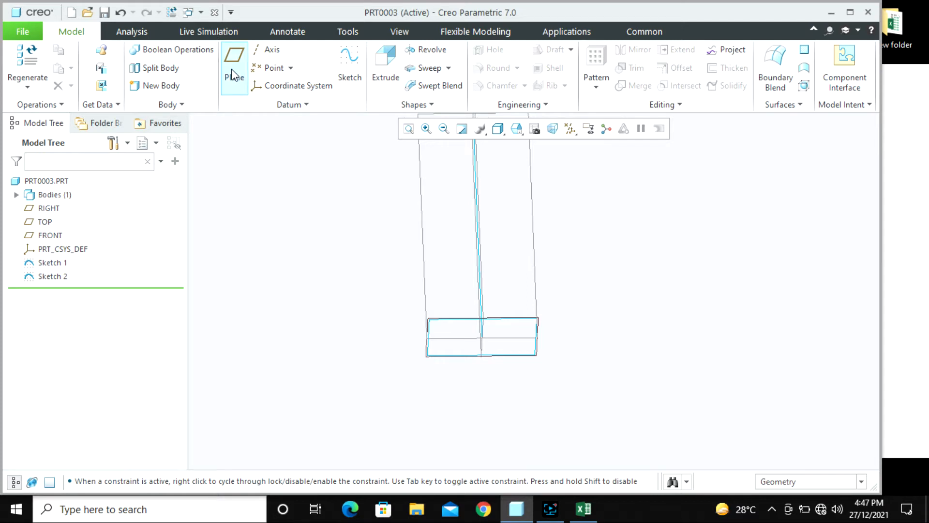
pyautogui.click(537, 358)
pyautogui.moveTo(554, 373); pyautogui.dragTo(521, 307, button='middle')
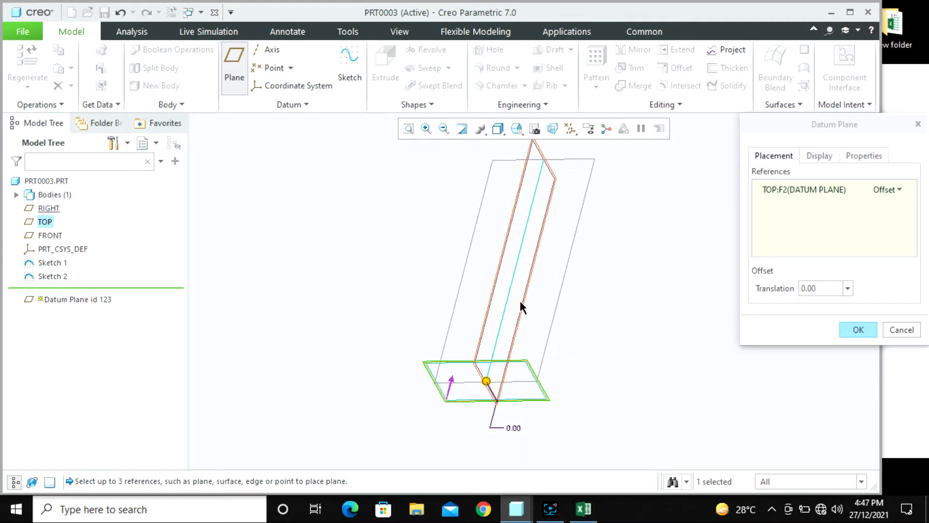
pyautogui.keyDown('ctrl'); pyautogui.click(522, 251); pyautogui.keyUp('ctrl')
pyautogui.click(857, 329)
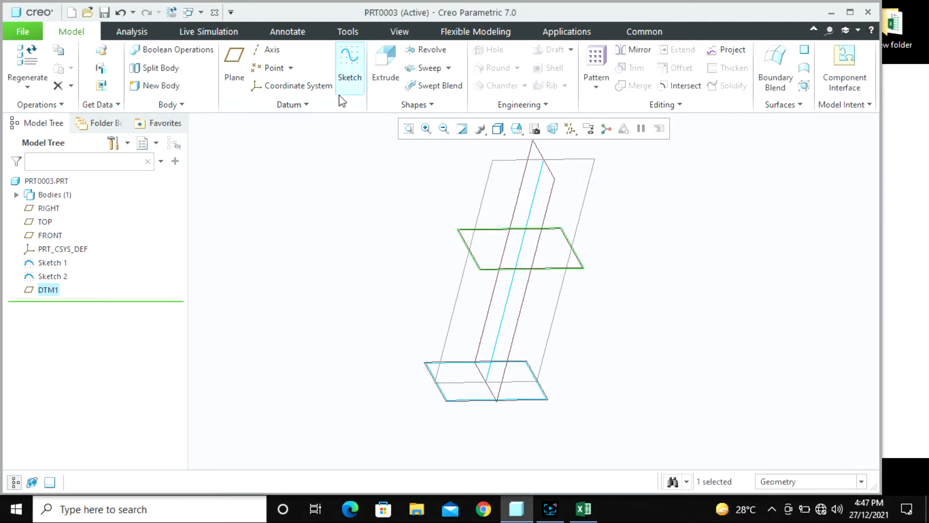
# - Start a sketch on the DTM1 plane and draw a circle about 30.25 in diameter centred on the origin
pyautogui.click(345, 75)
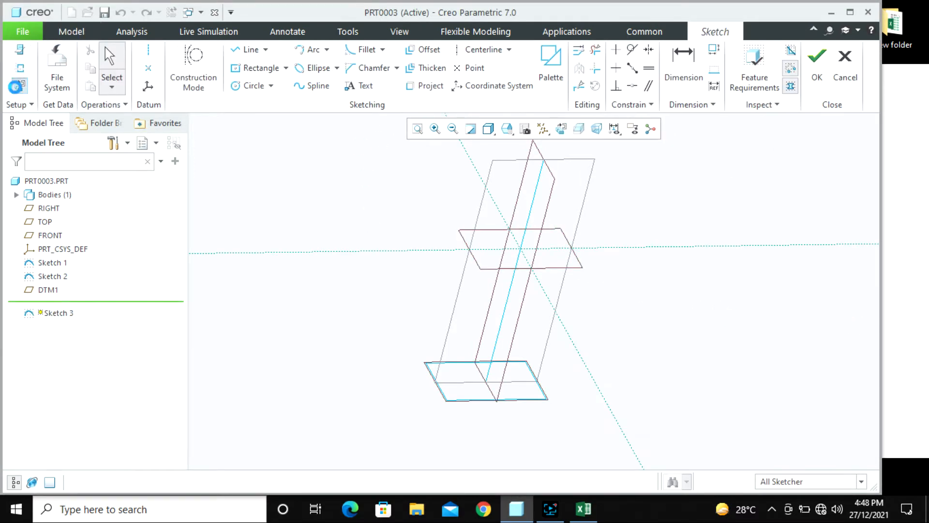
pyautogui.click(247, 86)
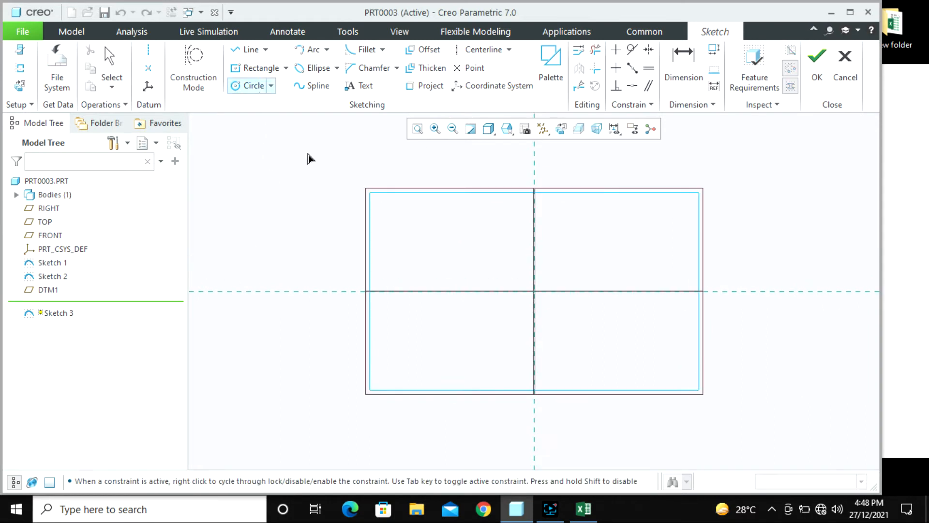
pyautogui.click(534, 291)
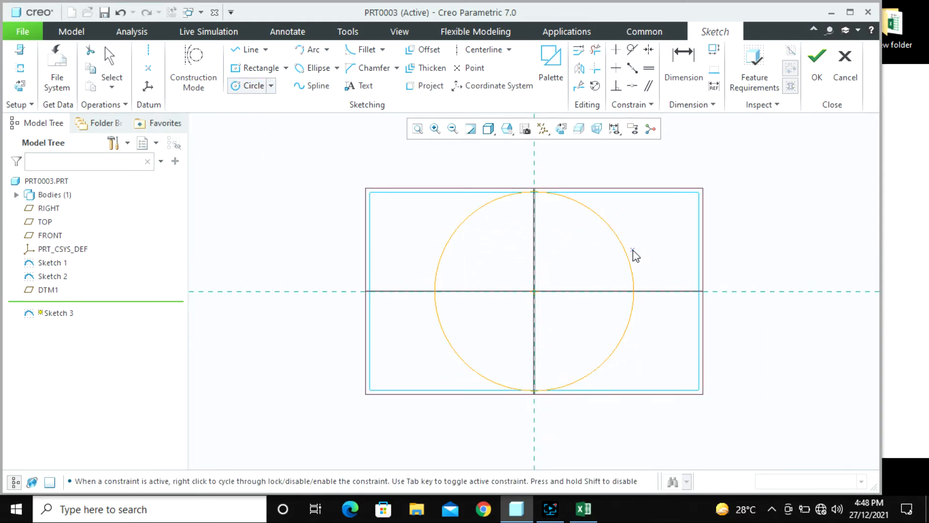
pyautogui.click(635, 254)
pyautogui.middleClick(635, 253)
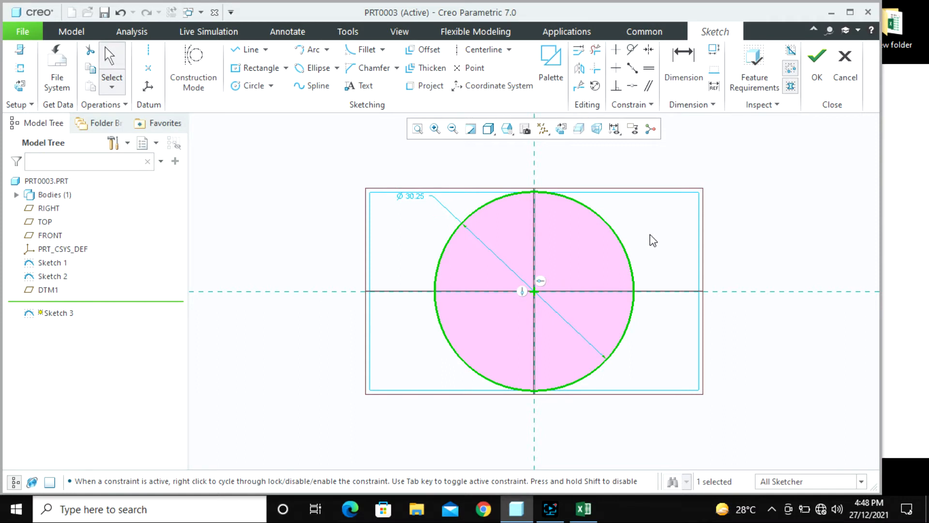
# - Set the circle's diameter to 30
pyautogui.doubleClick(415, 197)
pyautogui.write('30')
pyautogui.press('Return')
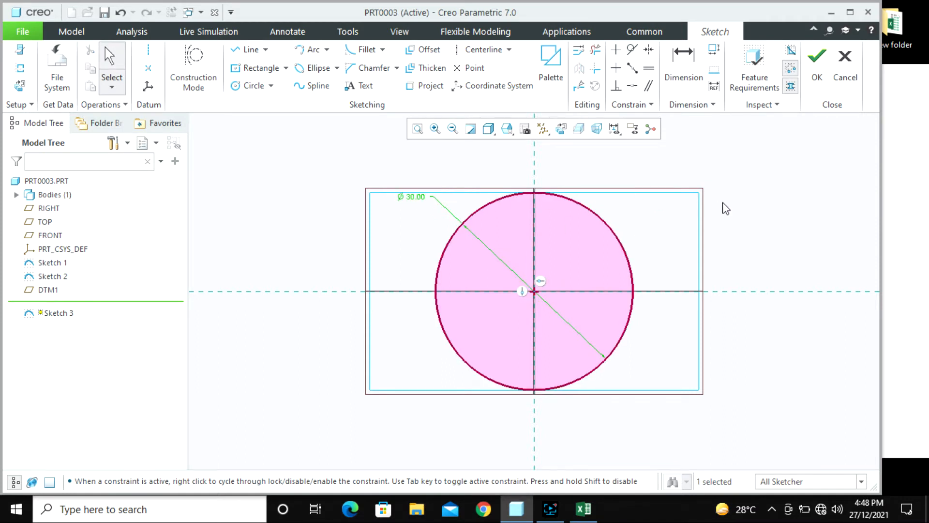
pyautogui.click(726, 208)
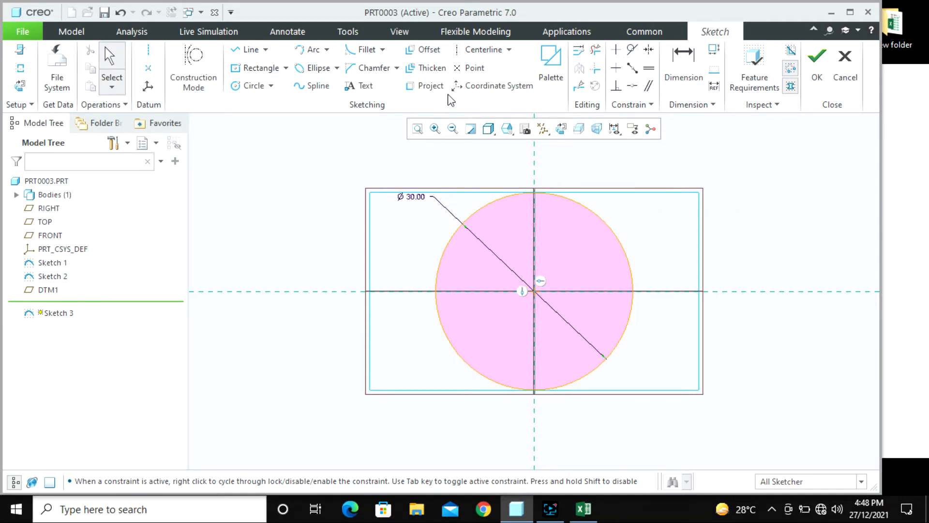
# - Draw two diagonal centerlines through the circle's center, one towards each upper corner of the projected rectangle
pyautogui.click(502, 52)
pyautogui.click(535, 292)
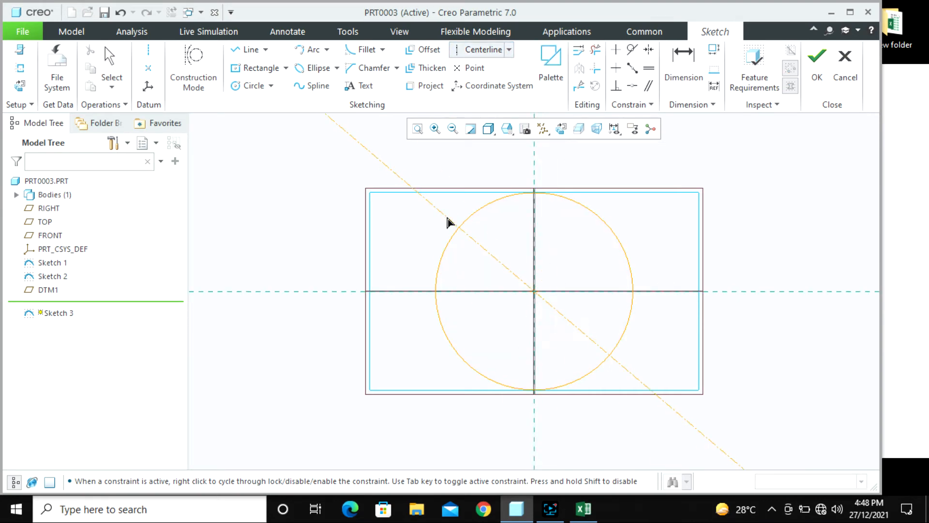
pyautogui.click(448, 222)
pyautogui.click(534, 291)
pyautogui.click(715, 193)
pyautogui.middleClick(715, 193)
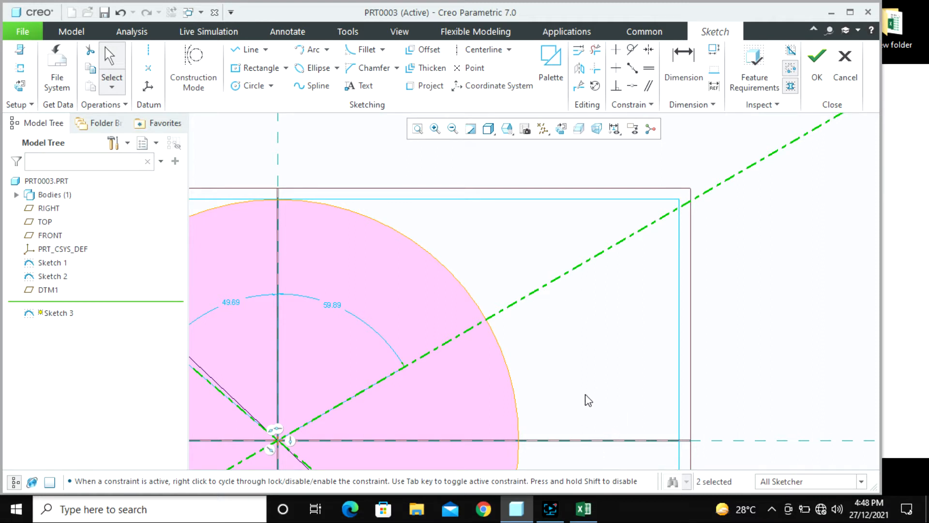
# - Add the rectangle's upper-right corner as a sketch reference and make the nearby centerline coincident with it
pyautogui.scroll(-1, 620, 341)
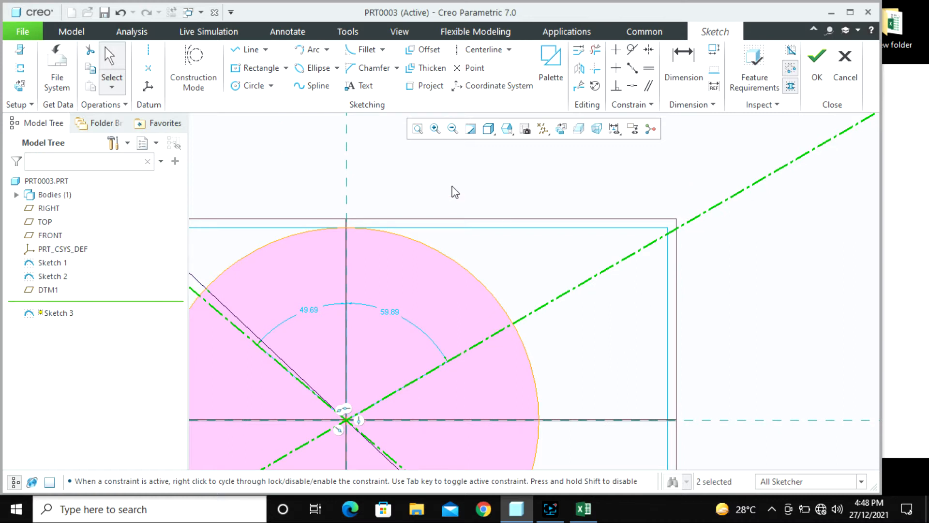
pyautogui.click(21, 67)
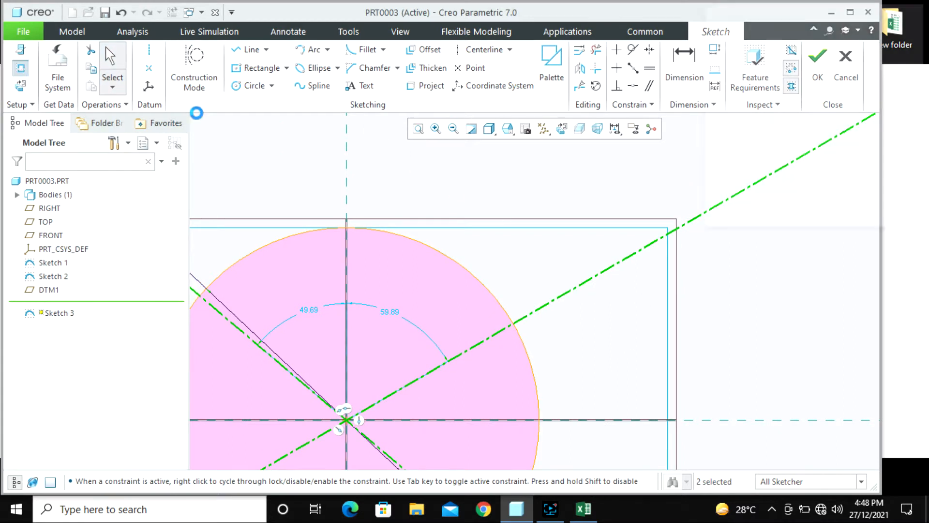
pyautogui.click(668, 228)
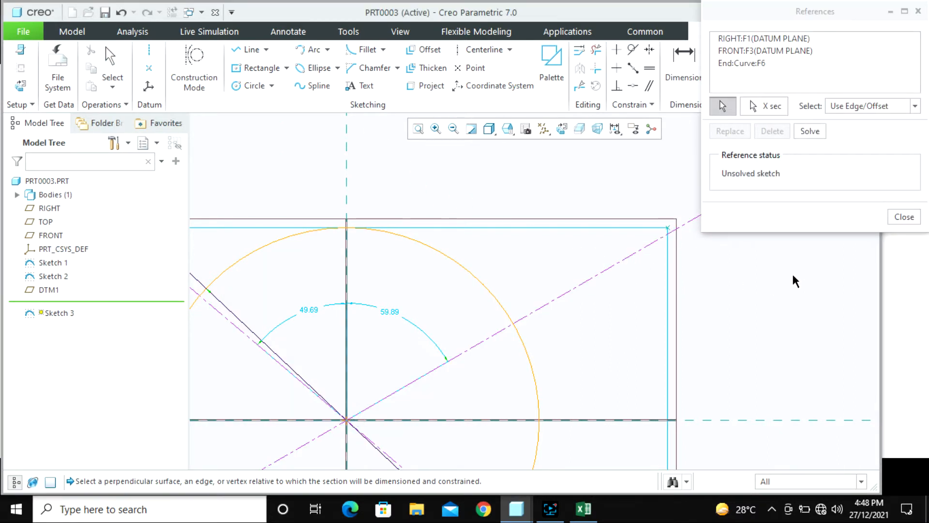
pyautogui.click(904, 217)
pyautogui.click(632, 85)
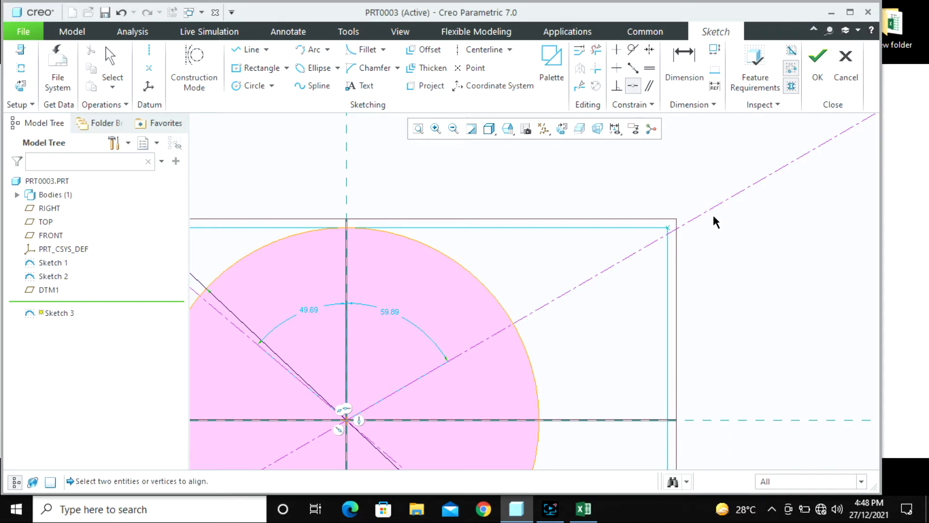
pyautogui.click(671, 230)
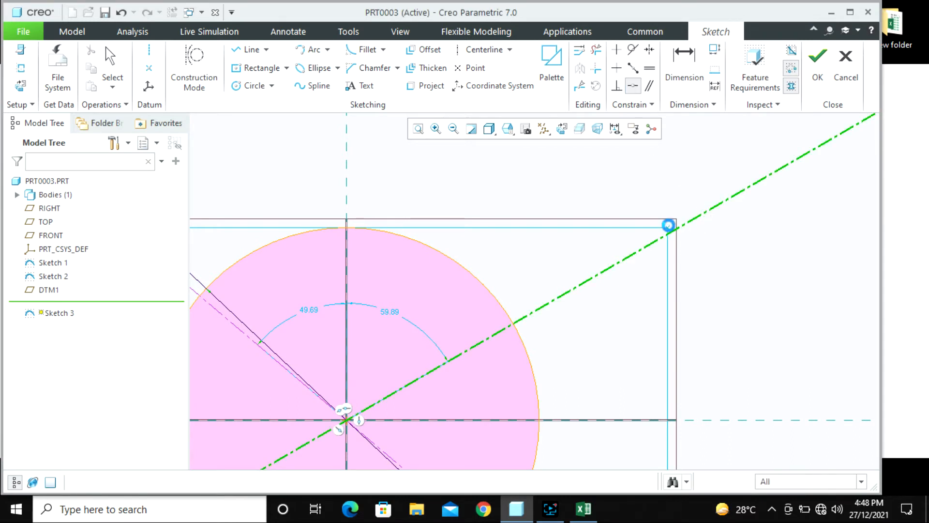
pyautogui.click(670, 228)
pyautogui.scroll(-3, 666, 215)
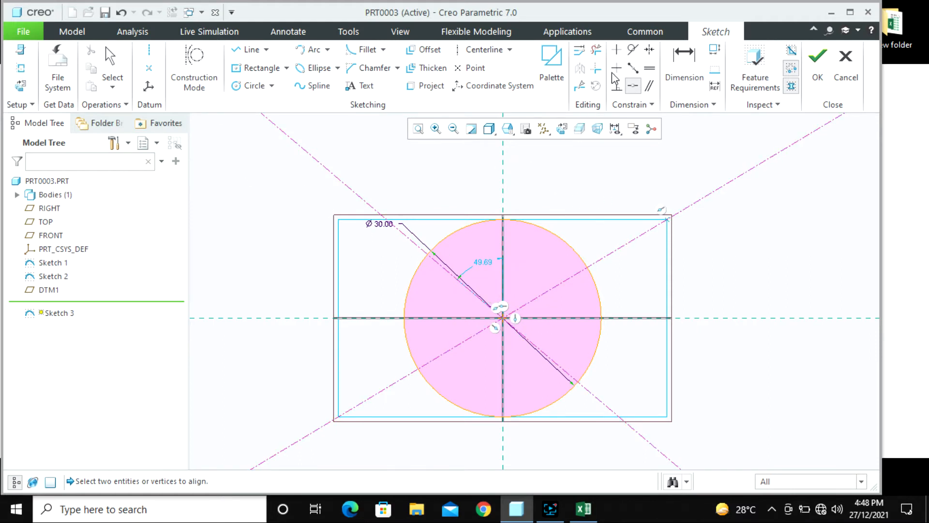
# - Try to constrain the two diagonal centerlines perpendicular to each other
pyautogui.click(616, 86)
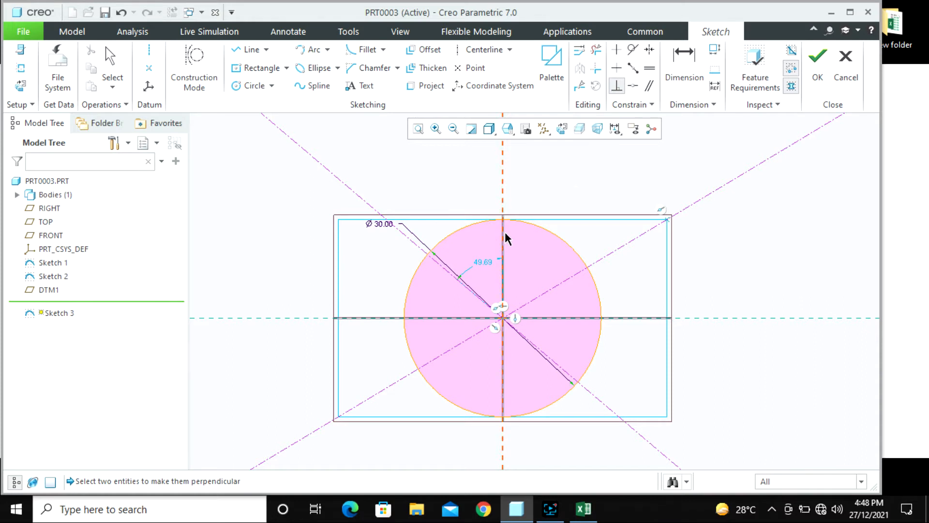
pyautogui.click(620, 253)
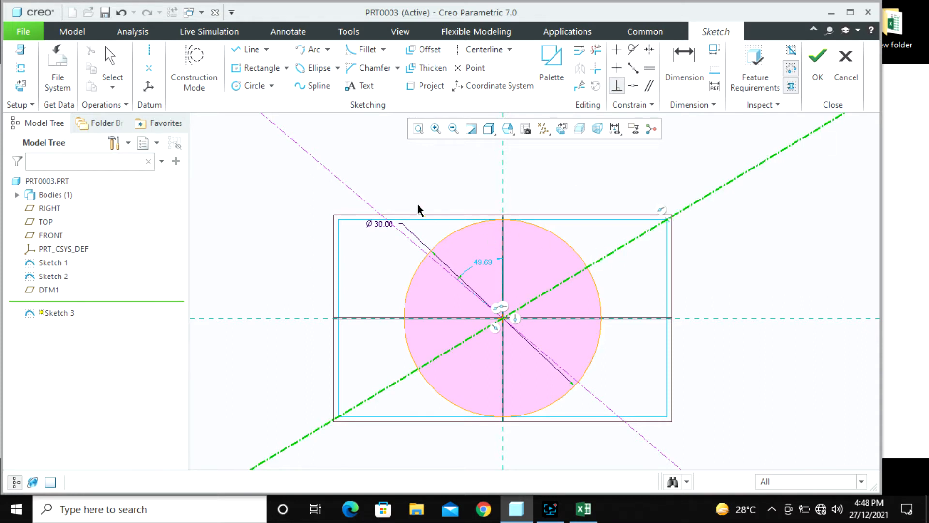
pyautogui.click(347, 187)
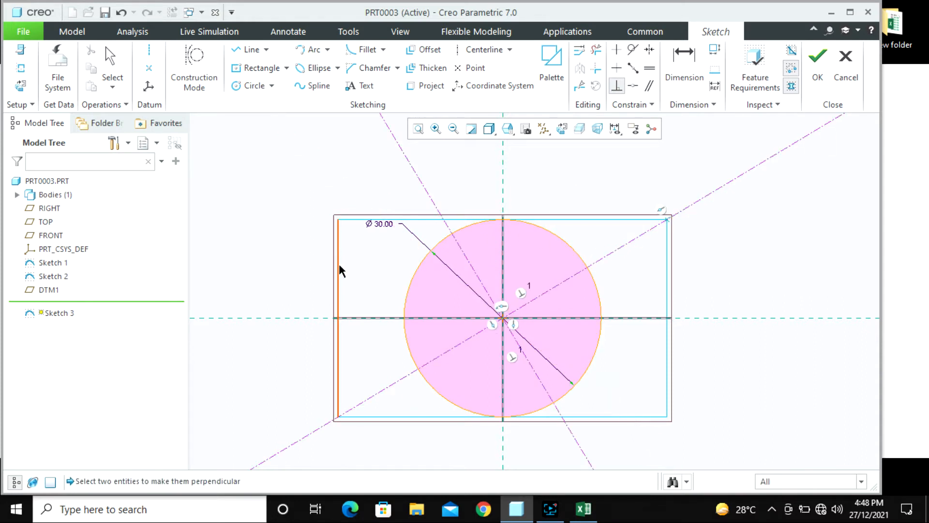
pyautogui.middleClick(420, 202)
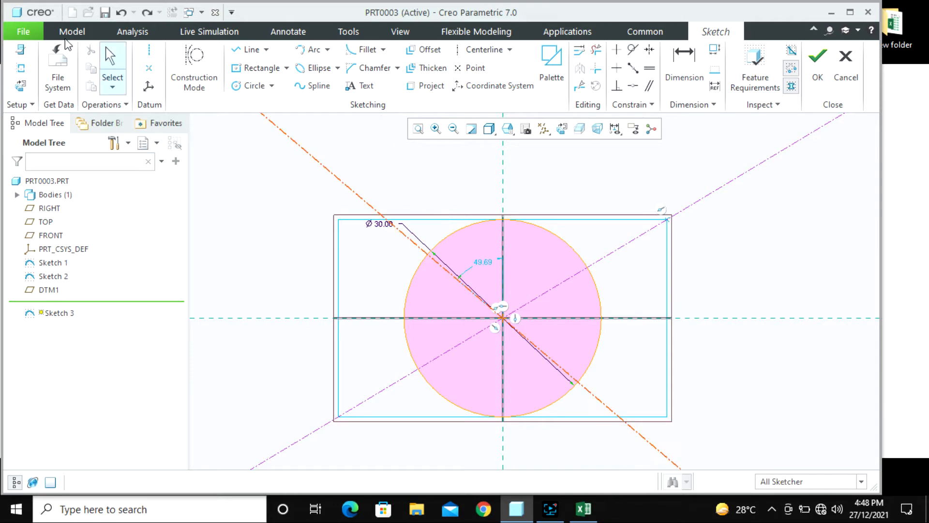
# - Reference the rectangle's upper-left corner, make the other centerline coincident with it, and accept the sketch
pyautogui.click(20, 68)
pyautogui.click(346, 219)
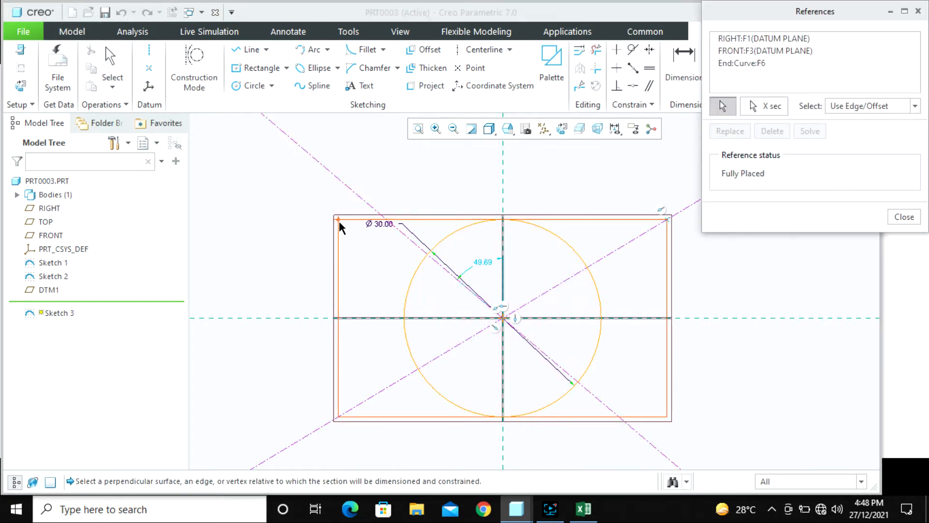
pyautogui.click(903, 216)
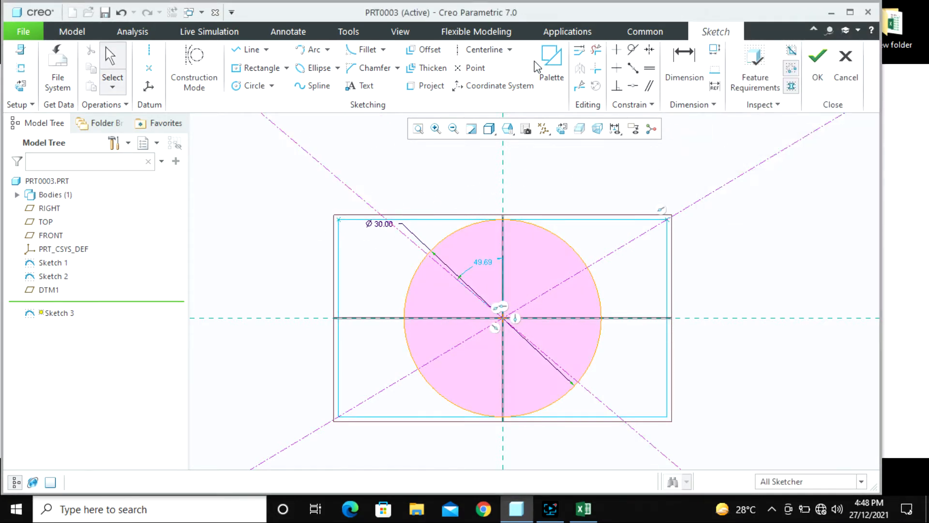
pyautogui.click(633, 85)
pyautogui.click(367, 201)
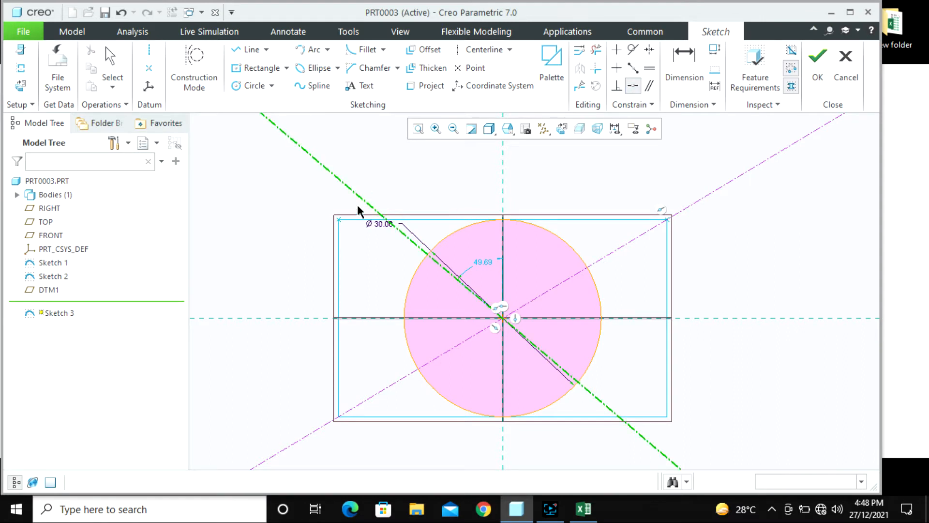
pyautogui.click(339, 220)
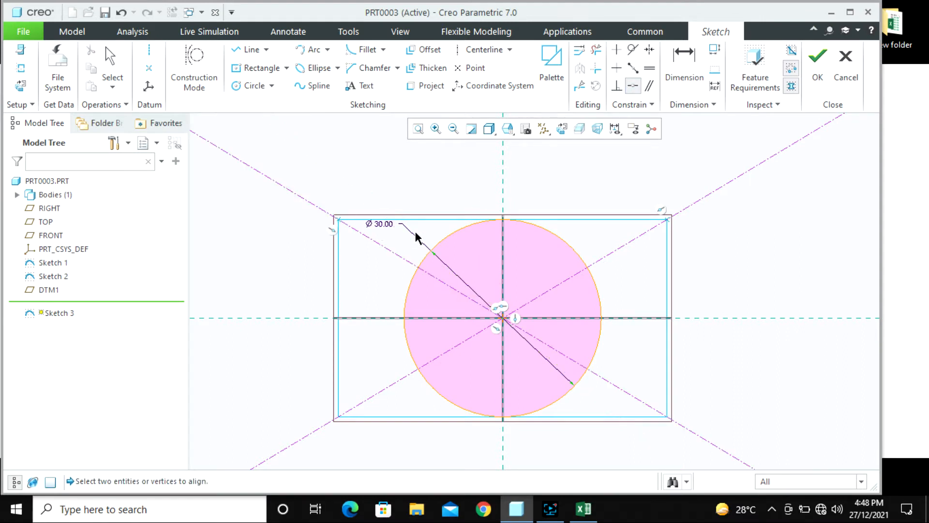
pyautogui.click(817, 59)
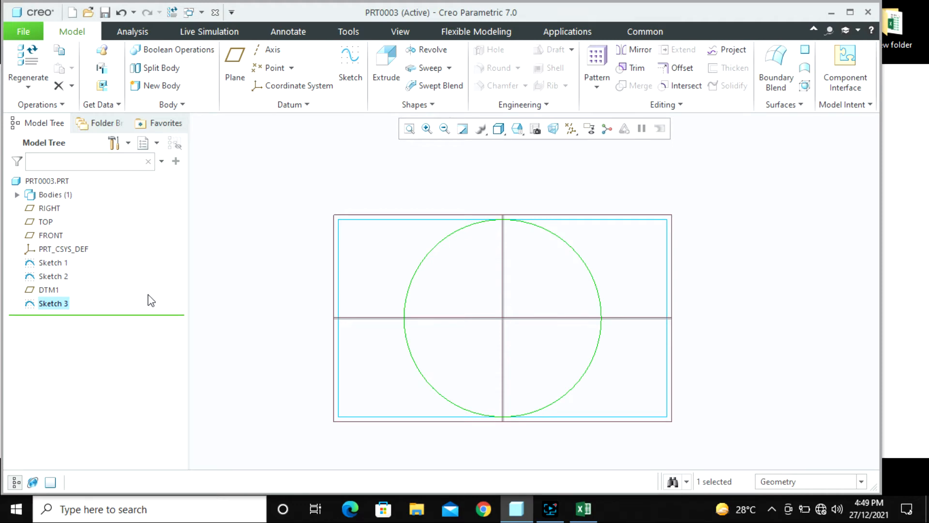
# - Reopen the circle sketch, divide the circle at its four intersections with the diagonal centerlines, and accept the sketch
pyautogui.rightClick(54, 304)
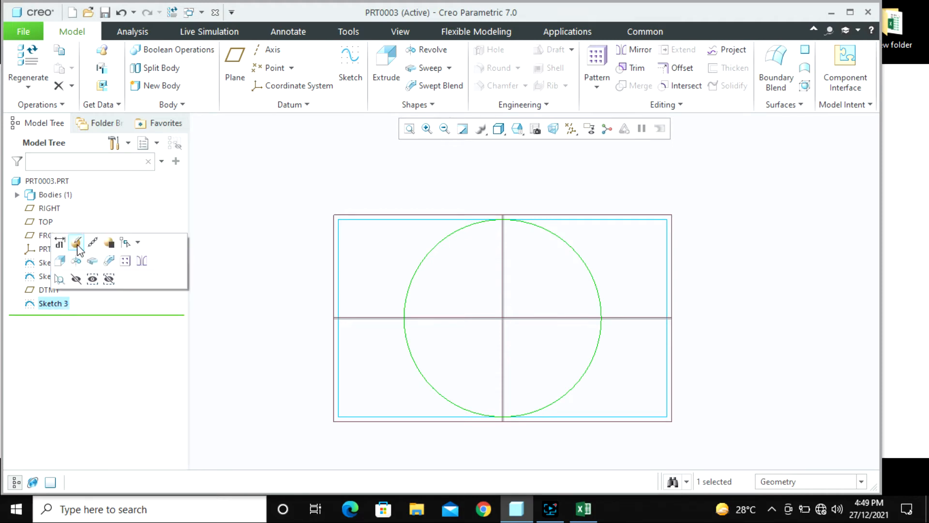
pyautogui.click(77, 243)
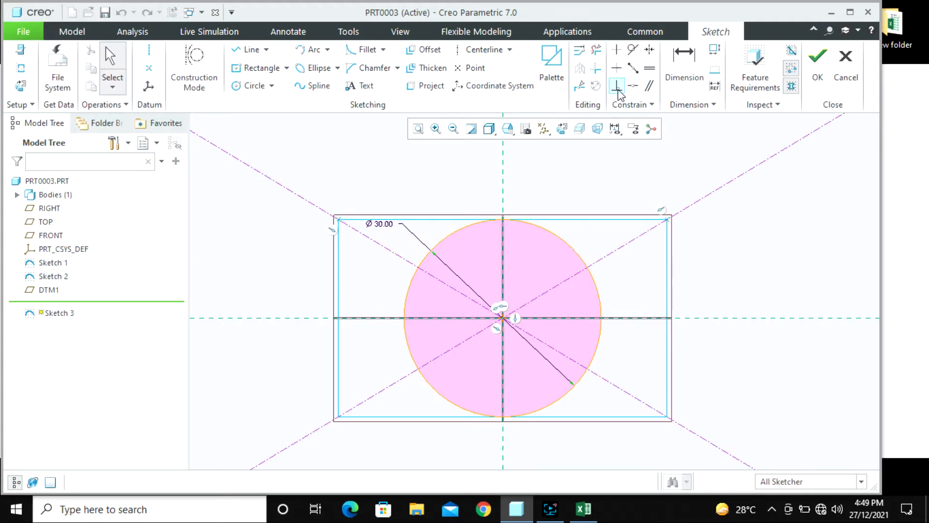
pyautogui.click(579, 85)
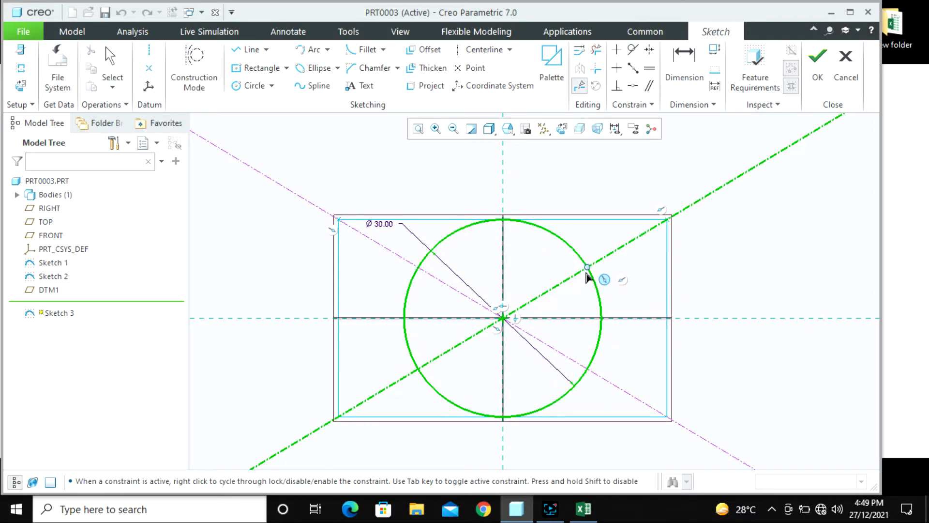
pyautogui.click(588, 370)
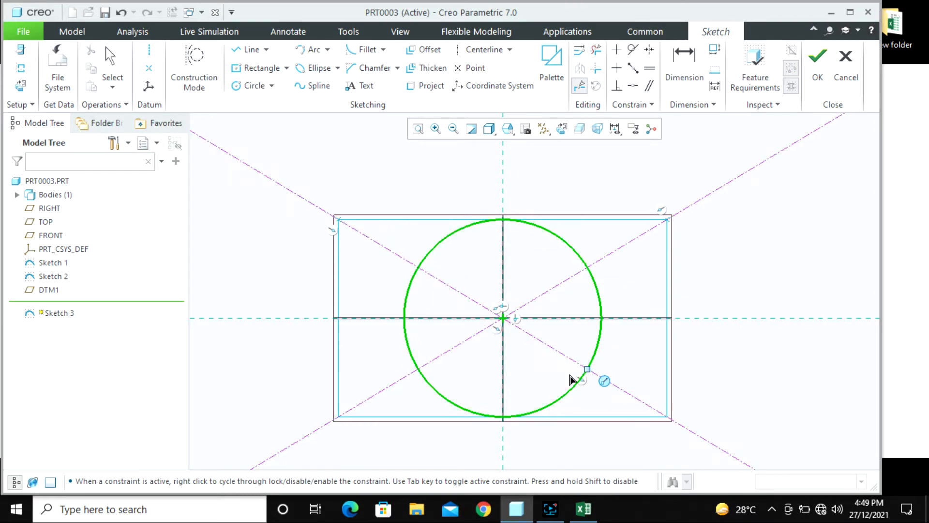
pyautogui.click(419, 369)
pyautogui.click(417, 266)
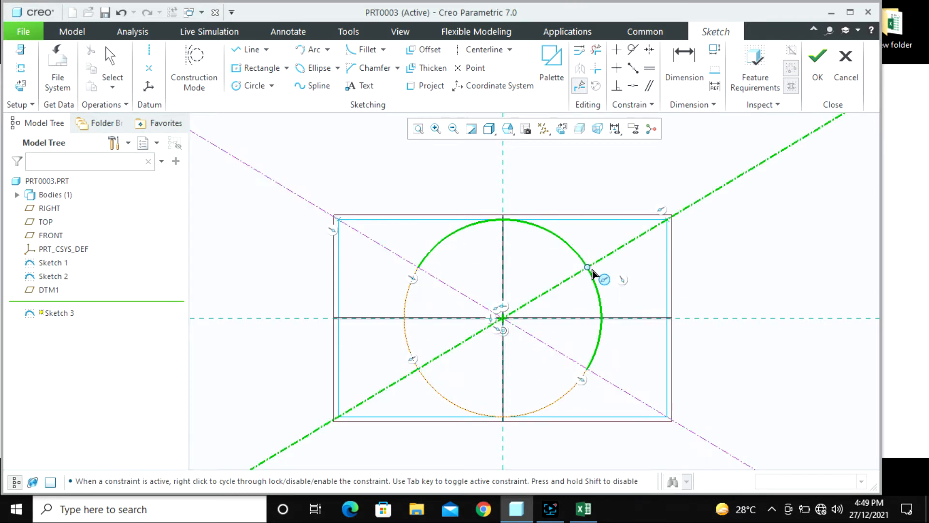
pyautogui.click(593, 274)
pyautogui.middleClick(743, 261)
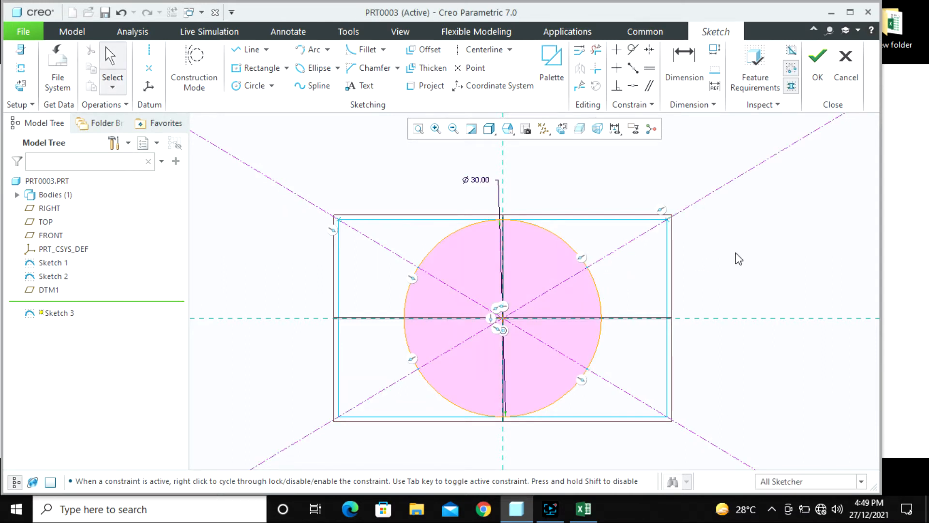
pyautogui.click(816, 60)
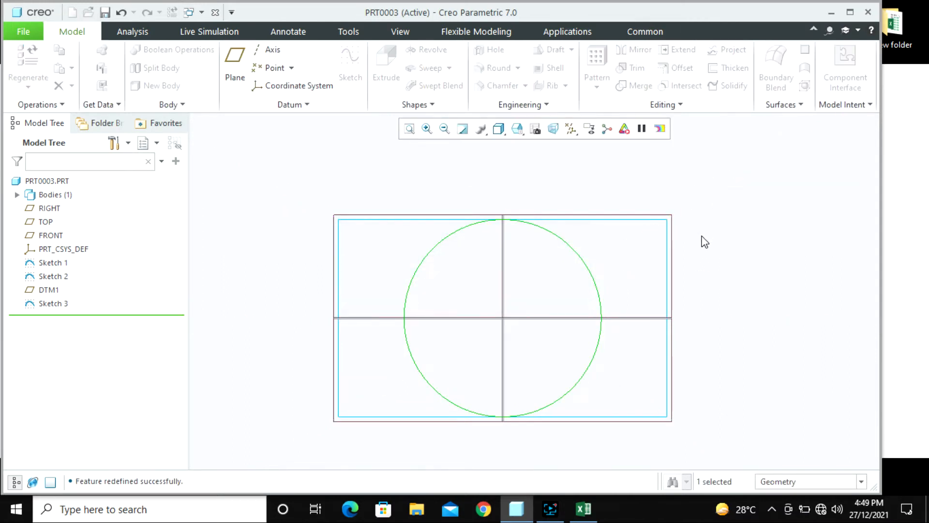
# - Start a new datum plane that takes the TOP plane as its first reference
pyautogui.moveTo(669, 280)
pyautogui.mouseDown(button='middle')
pyautogui.moveTo(674, 265)
pyautogui.moveTo(653, 315)
pyautogui.moveTo(550, 342)
pyautogui.moveTo(548, 305)
pyautogui.moveTo(522, 376)
pyautogui.moveTo(596, 211)
pyautogui.moveTo(556, 190)
pyautogui.mouseUp(button='middle')
pyautogui.scroll(2, 517, 192)
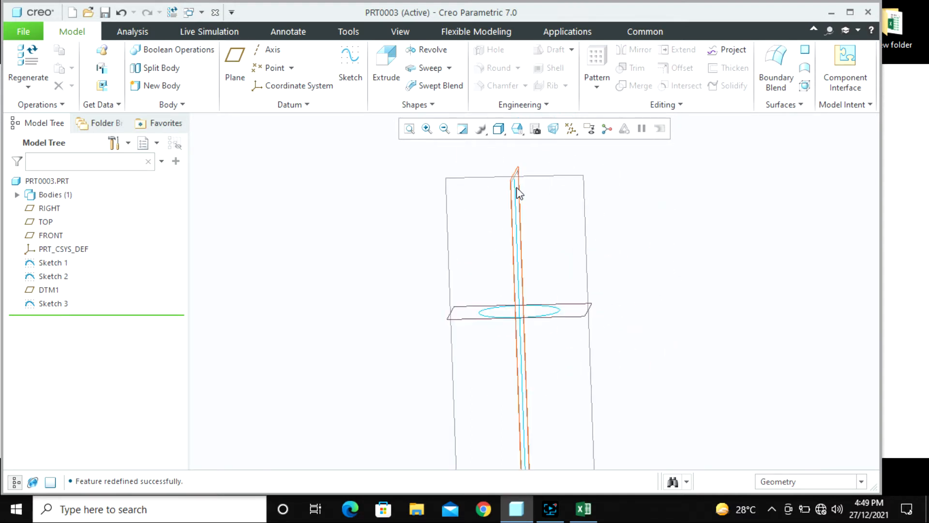
pyautogui.click(235, 63)
pyautogui.scroll(-2, 357, 156)
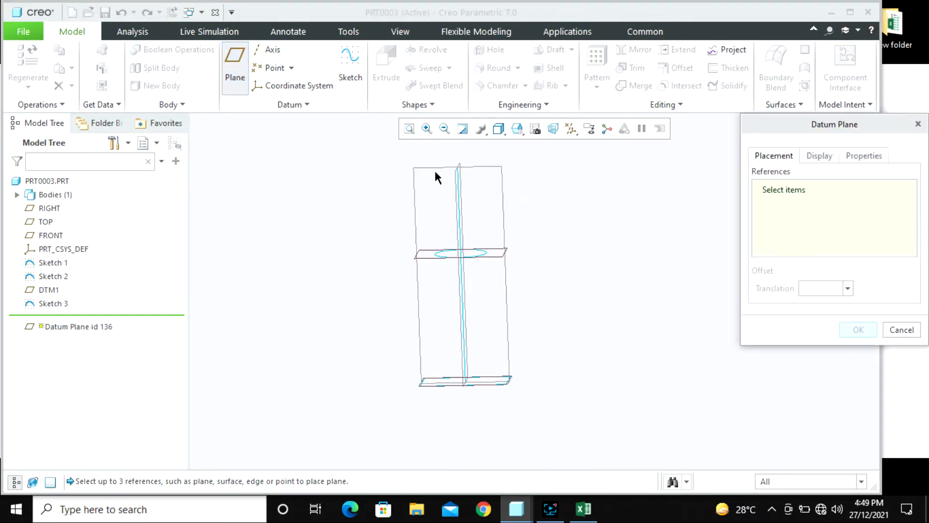
pyautogui.scroll(2, 438, 144)
pyautogui.scroll(-2, 440, 140)
pyautogui.scroll(4, 507, 384)
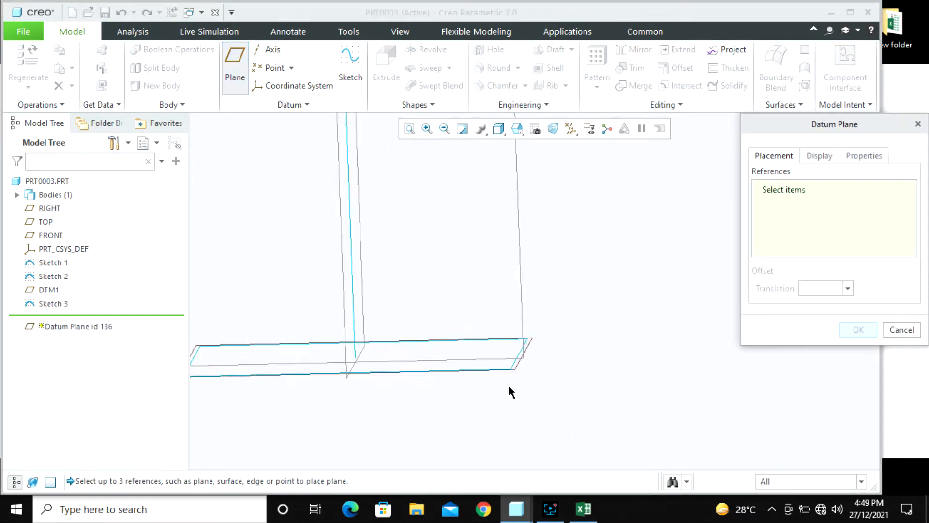
pyautogui.click(523, 343)
pyautogui.scroll(-5, 550, 359)
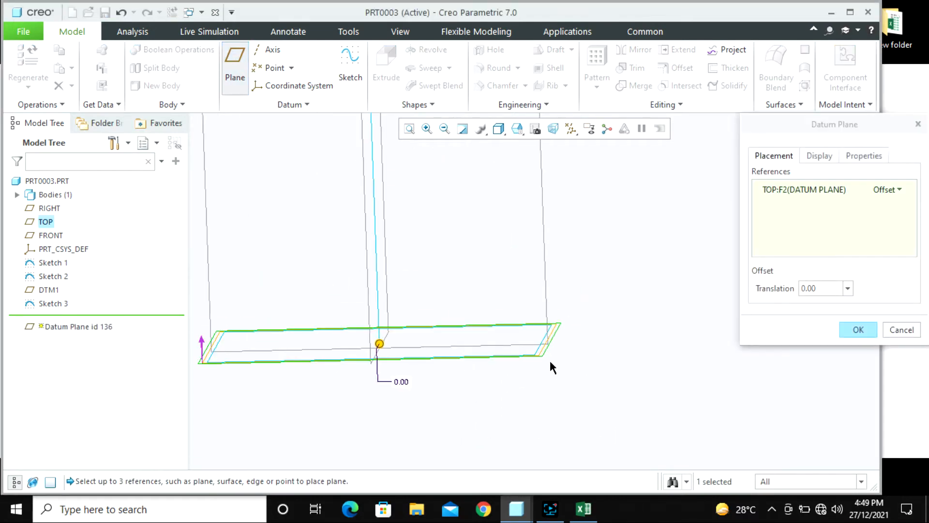
pyautogui.scroll(5, 508, 173)
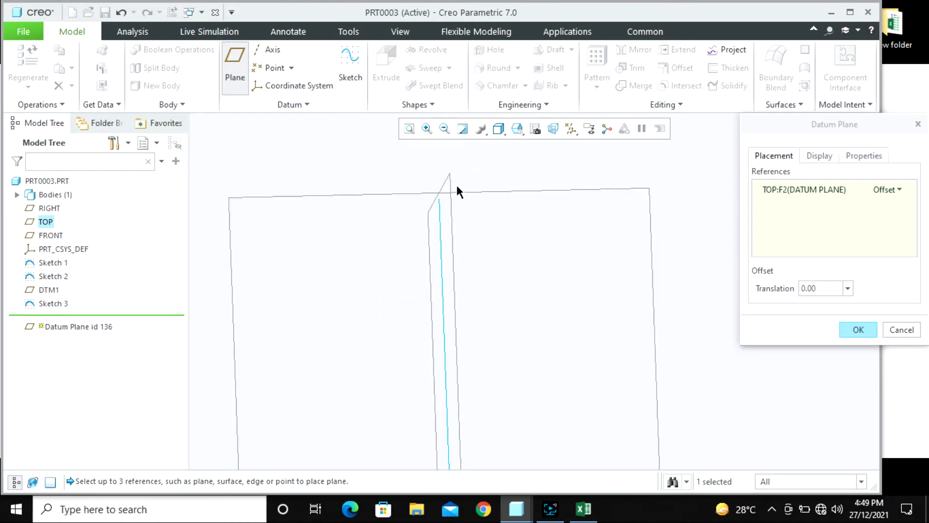
pyautogui.keyDown('ctrl'); pyautogui.click(432, 201); pyautogui.keyUp('ctrl')
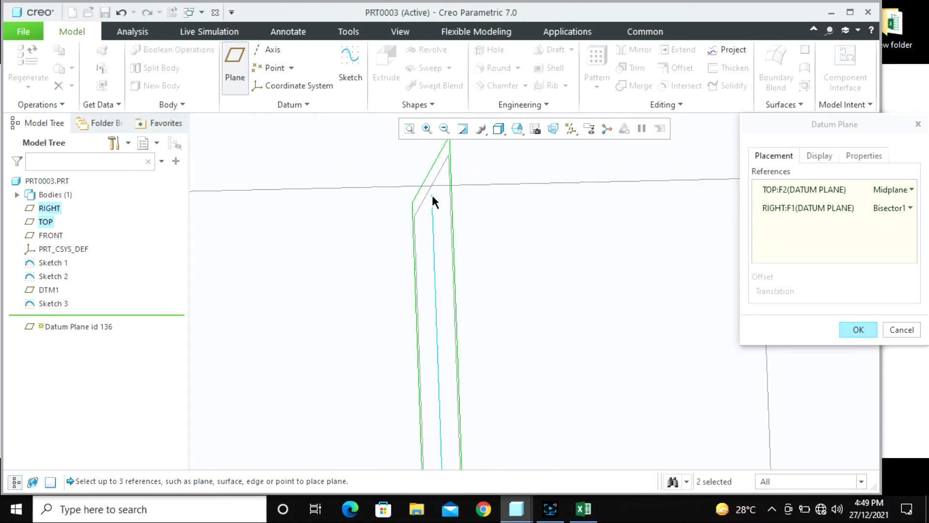
pyautogui.rightClick(773, 209)
pyautogui.click(798, 213)
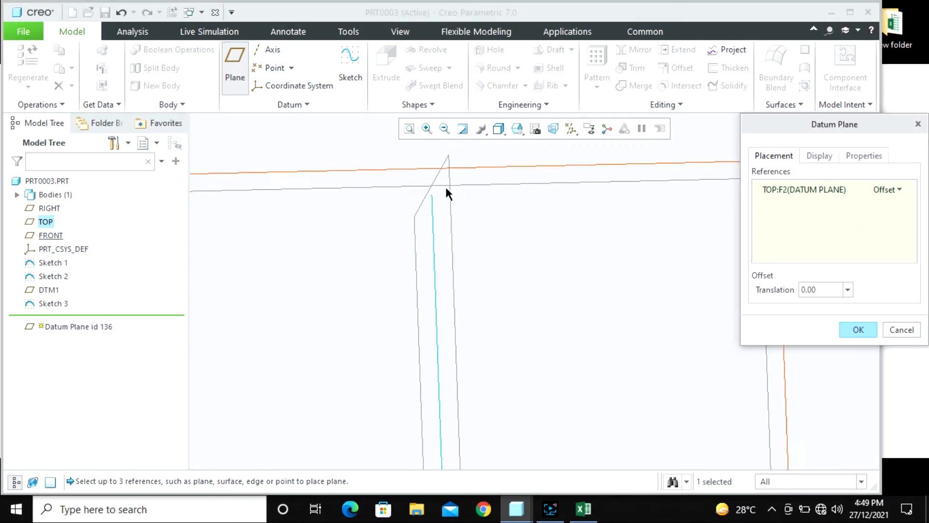
# - Add the trajectory's upper endpoint as a through reference and create the datum plane parallel to TOP
pyautogui.keyDown('ctrl'); pyautogui.click(432, 195); pyautogui.keyUp('ctrl')
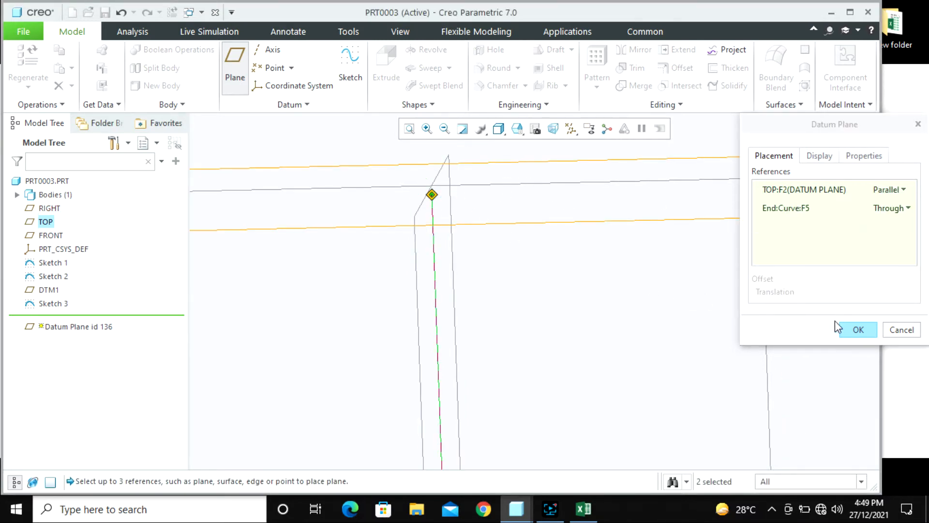
pyautogui.click(856, 330)
pyautogui.scroll(-5, 583, 269)
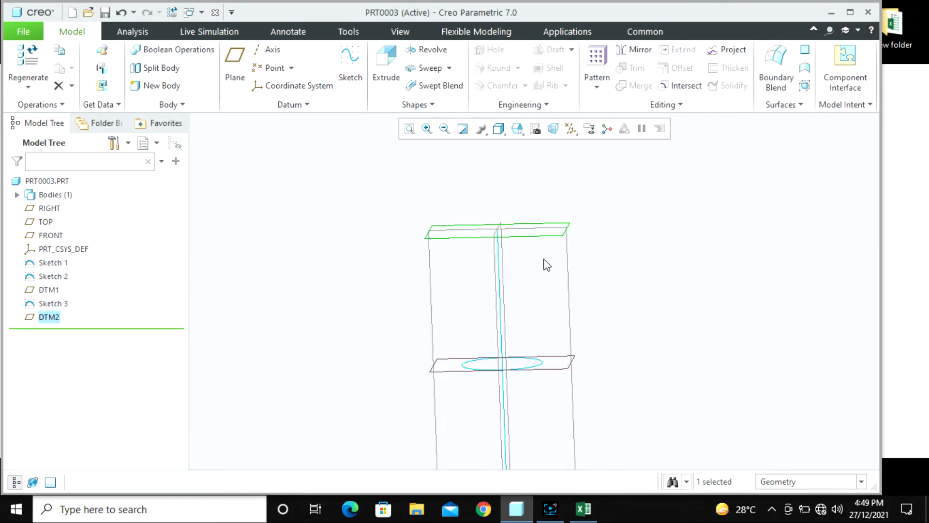
pyautogui.moveTo(547, 265); pyautogui.dragTo(545, 290, button='middle')
pyautogui.click(638, 286)
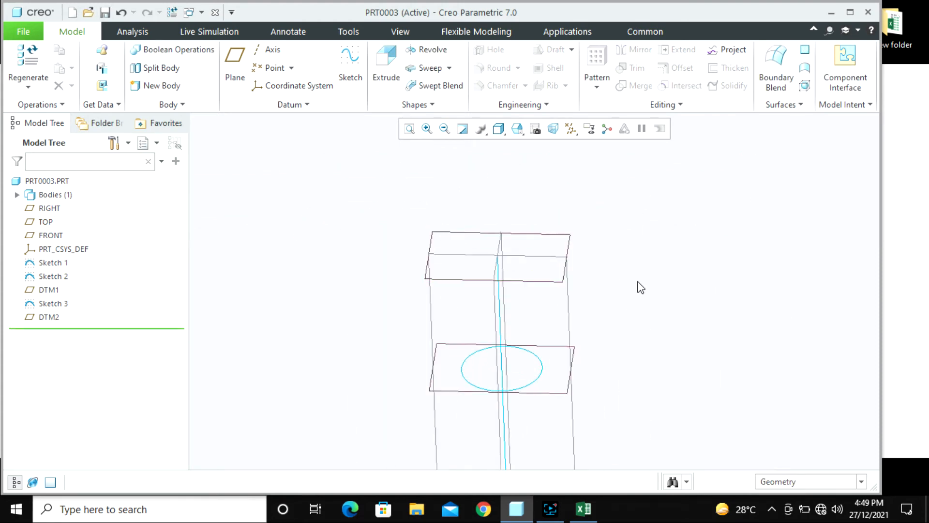
# - Sketch a center rectangle about 32 wide and 44 high on the new datum plane, centered on the origin
pyautogui.click(352, 81)
pyautogui.click(562, 240)
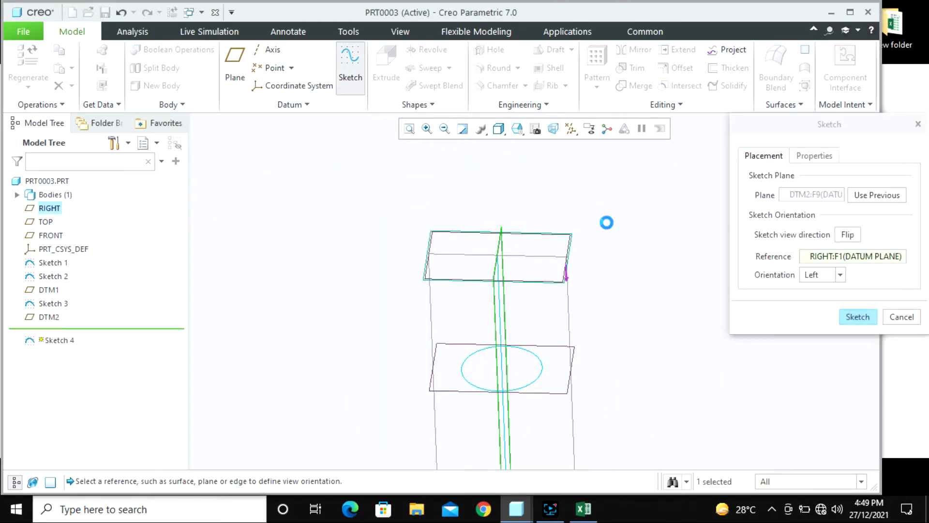
pyautogui.middleClick(607, 222)
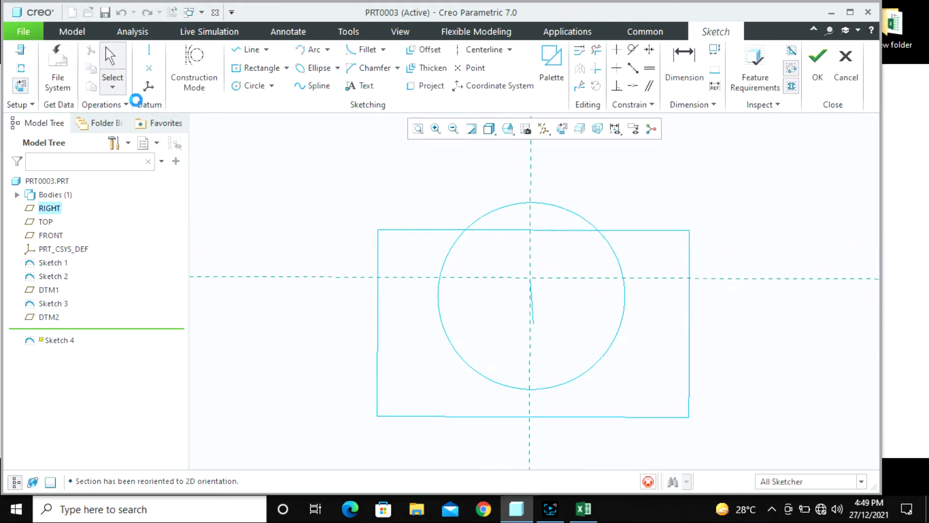
pyautogui.click(236, 73)
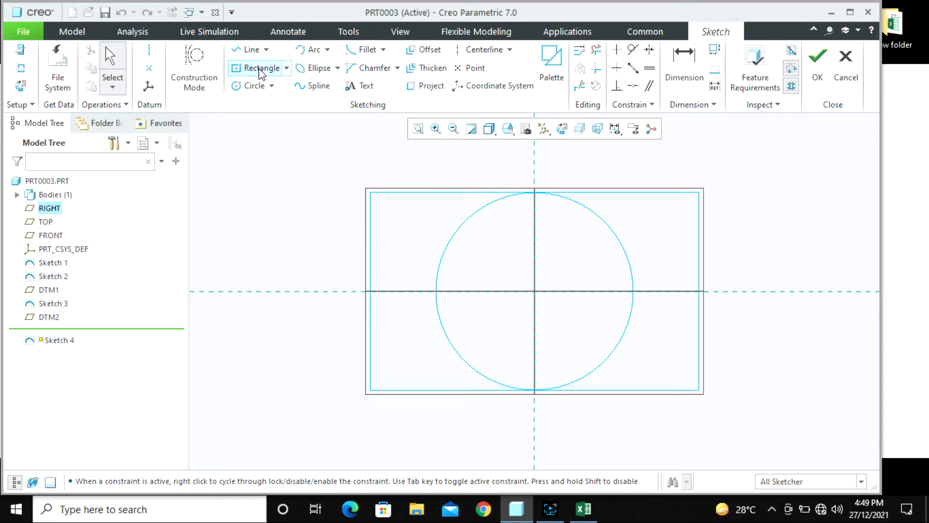
pyautogui.click(260, 69)
pyautogui.click(535, 291)
pyautogui.click(419, 242)
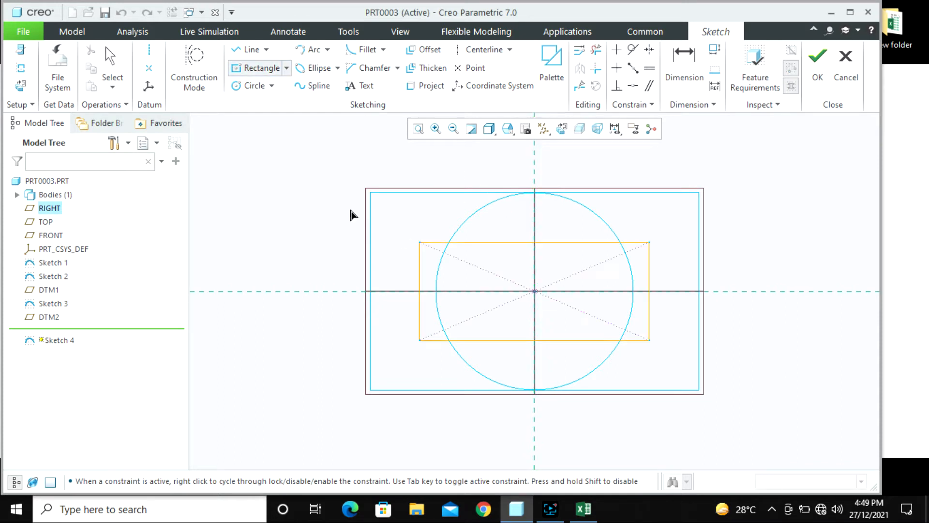
pyautogui.click(429, 146)
pyautogui.middleClick(726, 197)
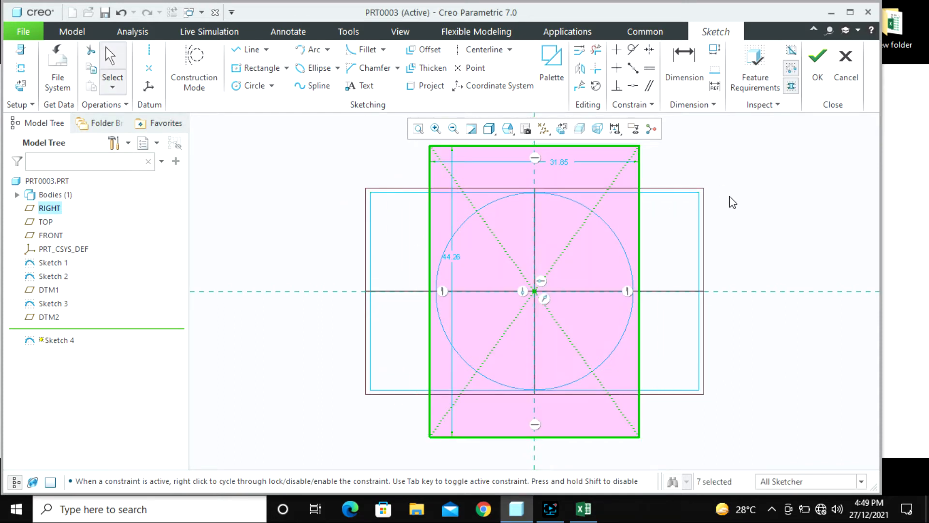
# - Set the rectangle's height to 50 and its width to 30, and accept the sketch
pyautogui.doubleClick(448, 258)
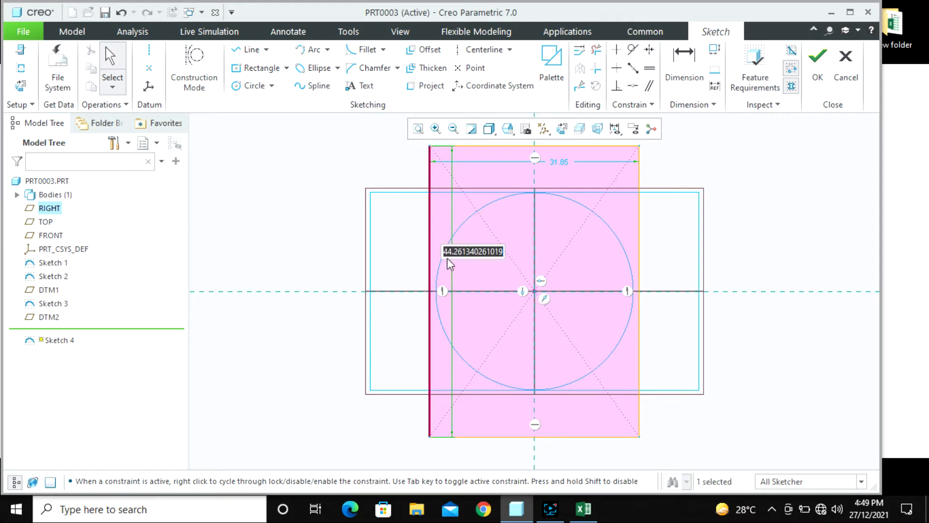
pyautogui.write('50')
pyautogui.press('Return')
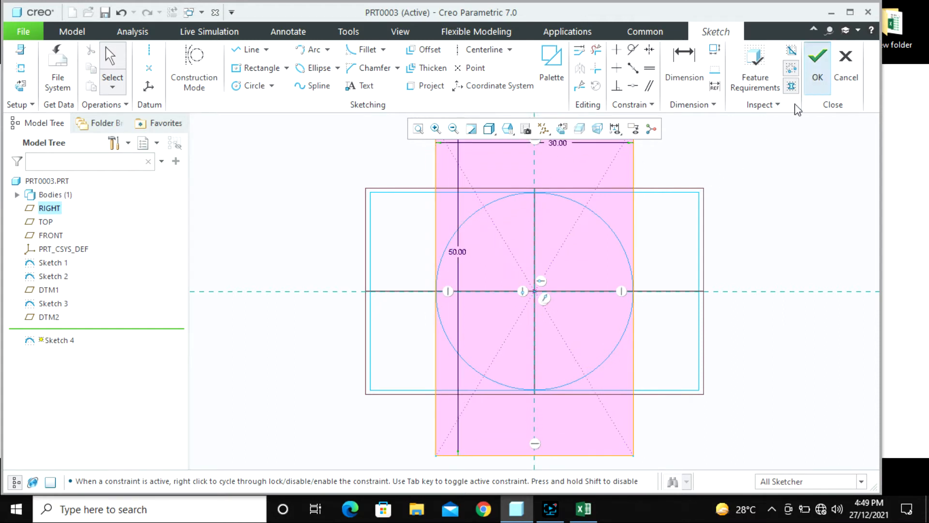
pyautogui.click(817, 62)
# - Hide the datum planes so only the trajectory and the section sketches are displayed
pyautogui.moveTo(541, 292)
pyautogui.mouseDown(button='middle')
pyautogui.moveTo(533, 259)
pyautogui.moveTo(516, 244)
pyautogui.moveTo(390, 234)
pyautogui.moveTo(434, 201)
pyautogui.mouseUp(button='middle')
pyautogui.click(574, 133)
pyautogui.click(581, 144)
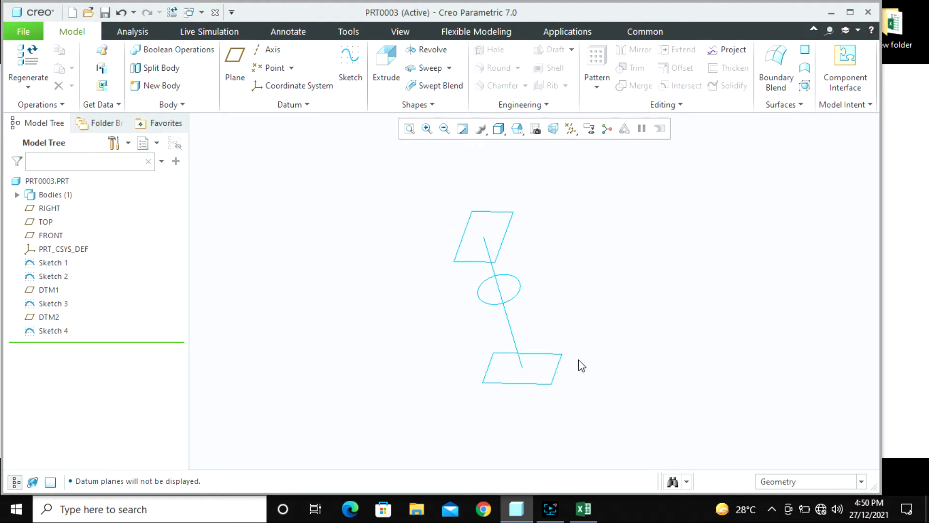
pyautogui.moveTo(578, 365)
pyautogui.mouseDown(button='middle')
pyautogui.moveTo(580, 338)
pyautogui.moveTo(584, 350)
pyautogui.mouseUp(button='middle')
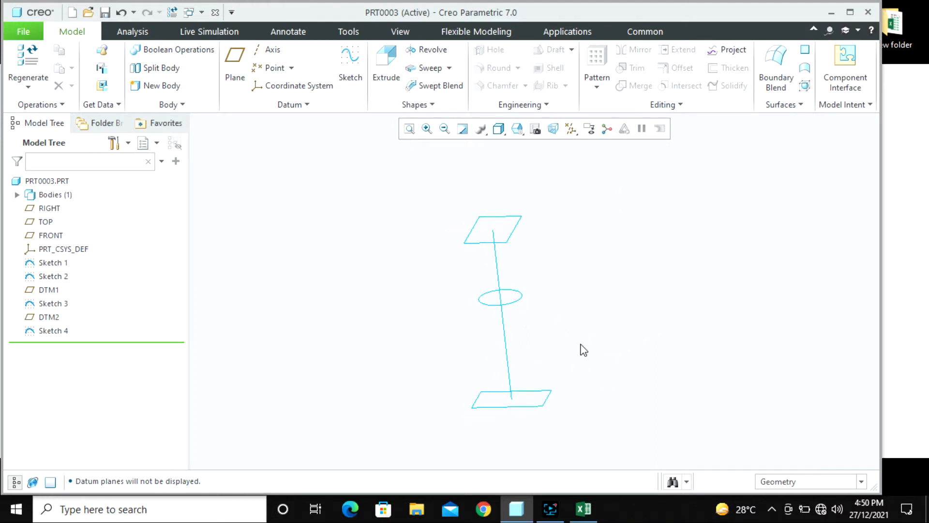
# - Start a Swept Blend with the straight line as its trajectory and open its section settings
pyautogui.click(433, 88)
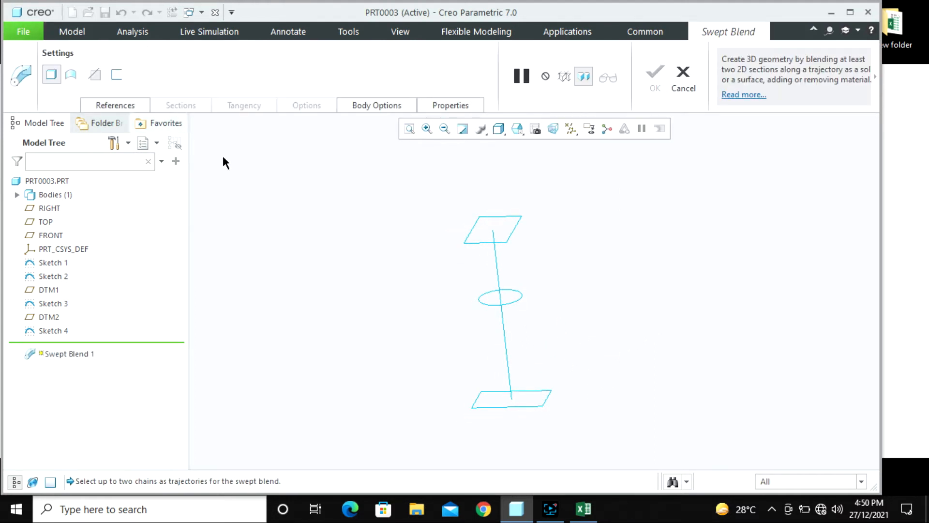
pyautogui.click(505, 338)
pyautogui.click(193, 108)
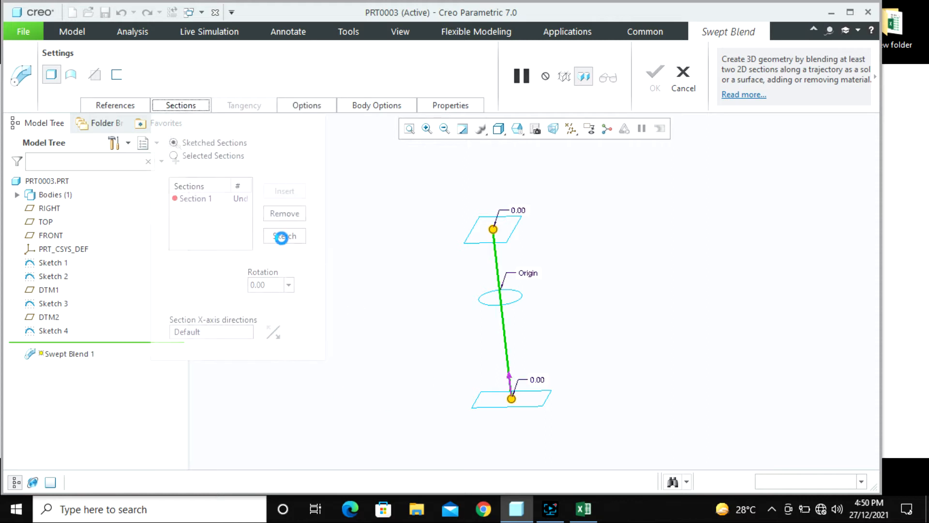
pyautogui.click(224, 203)
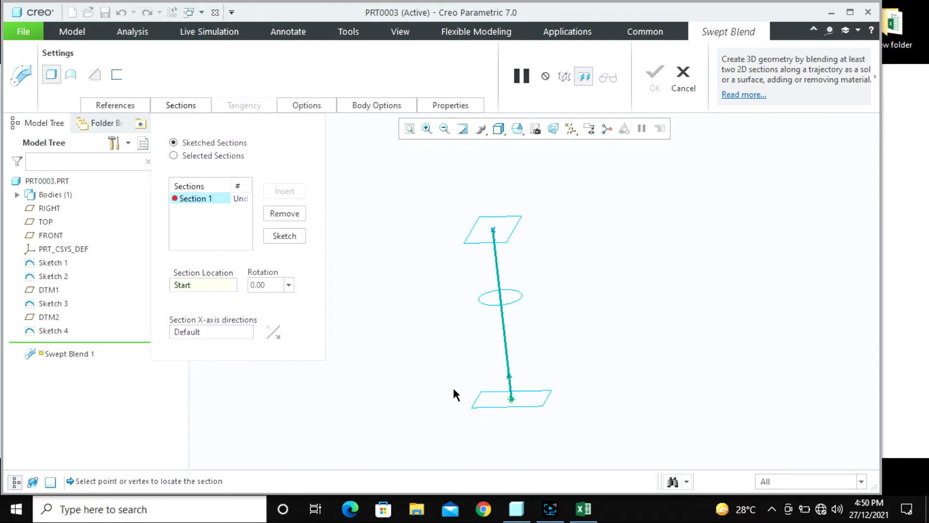
# - Switch to selected sections, using the lower rectangle as Section 1 and the divided circle as Section 2
pyautogui.click(189, 157)
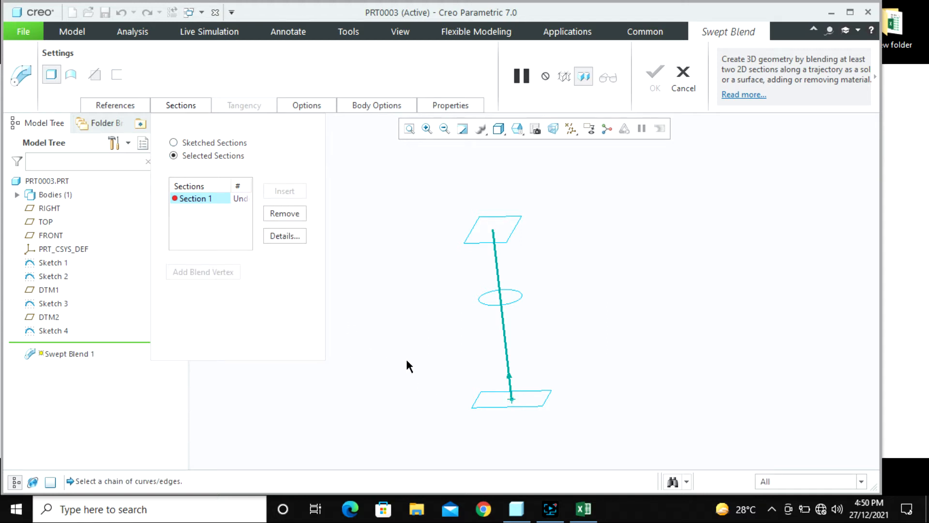
pyautogui.click(479, 409)
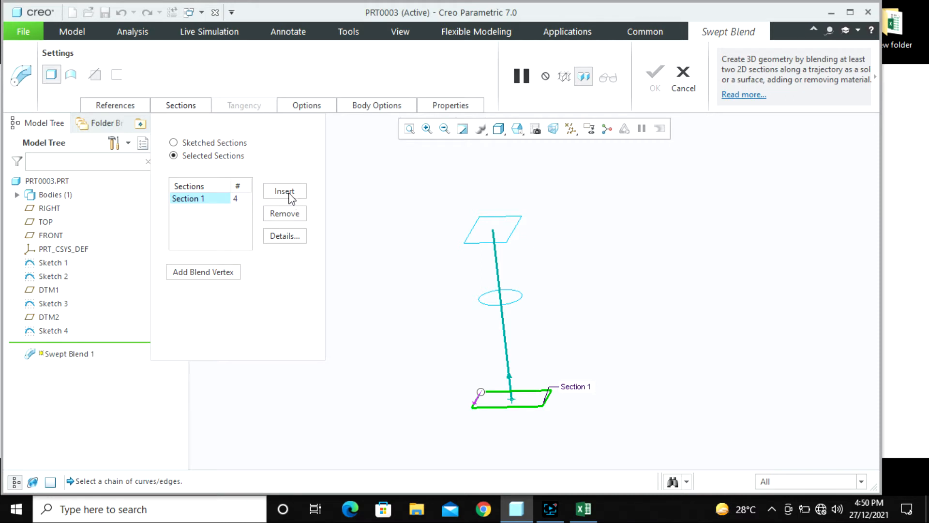
pyautogui.click(289, 196)
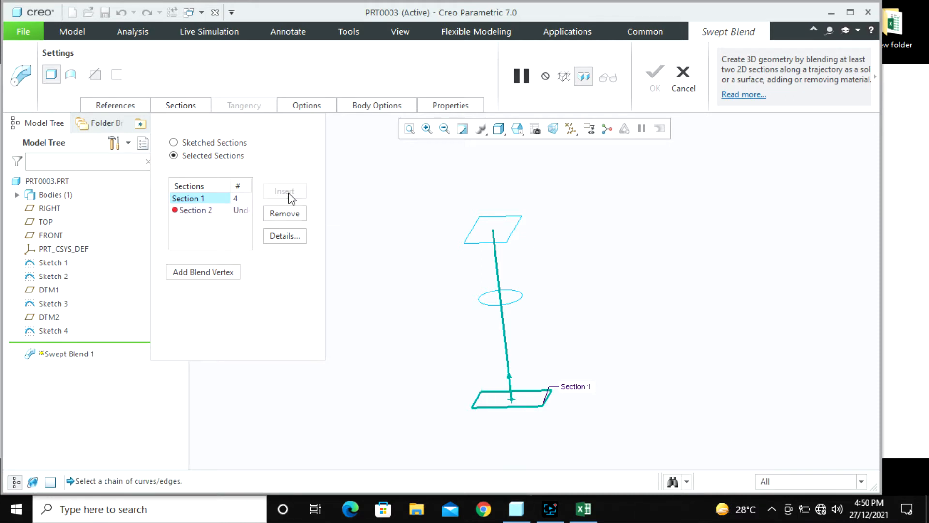
pyautogui.click(481, 300)
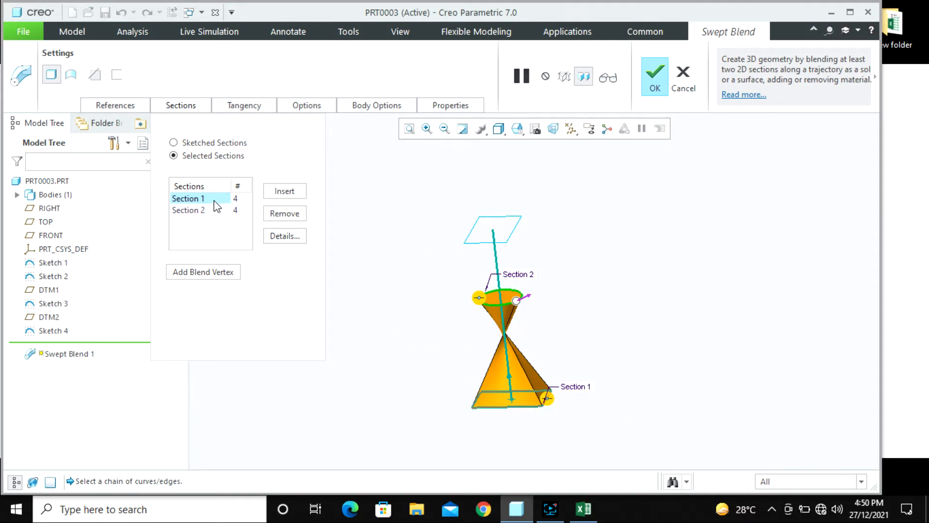
# - Examine the start point of Section 2 in its chain details
pyautogui.press('Down')
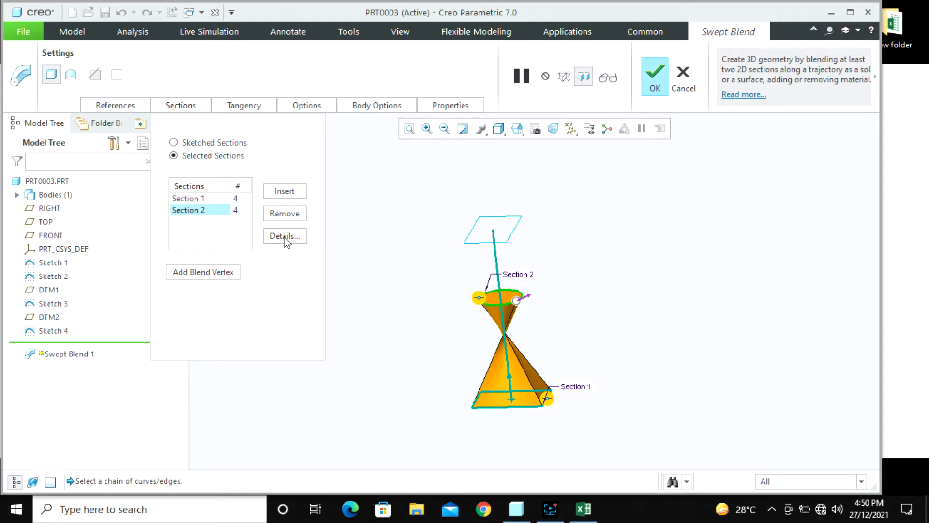
pyautogui.click(285, 236)
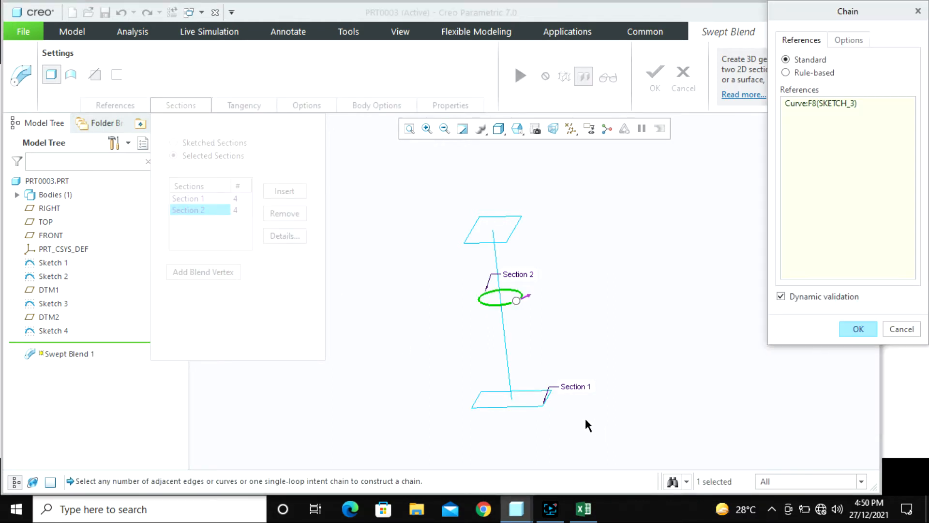
pyautogui.moveTo(585, 420); pyautogui.dragTo(529, 331, button='middle')
pyautogui.scroll(4, 511, 272)
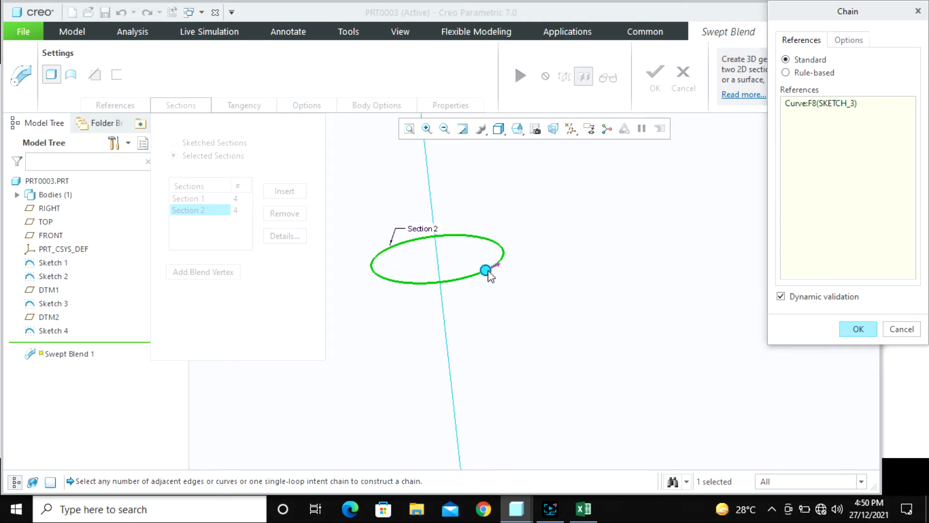
pyautogui.click(901, 329)
pyautogui.scroll(-3, 600, 246)
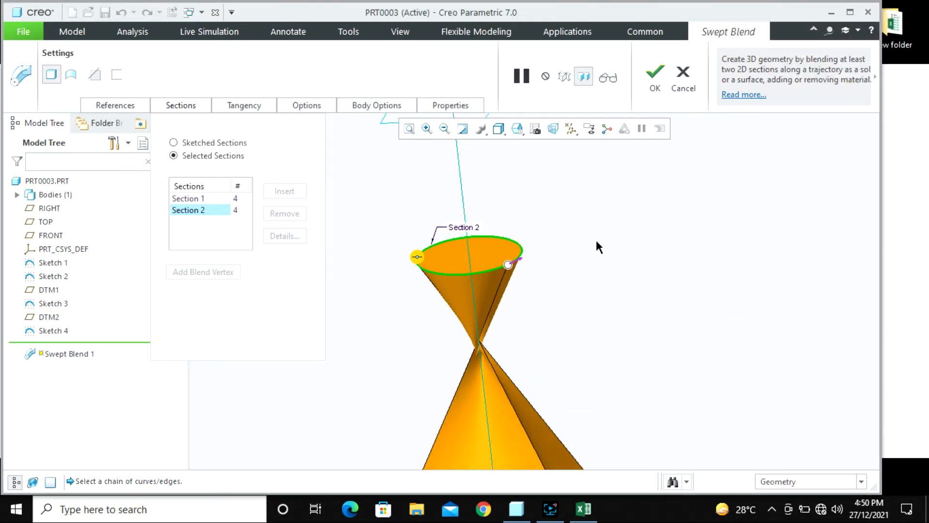
# - Try to move Section 1's start point by reversing its chain direction and reselecting the lower rectangle's edges, ending with the right edge
pyautogui.click(221, 199)
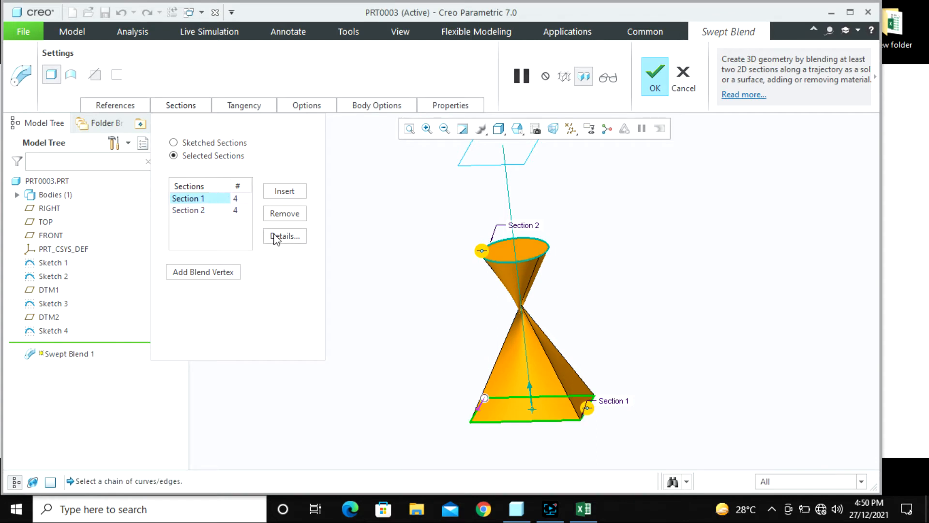
pyautogui.click(284, 236)
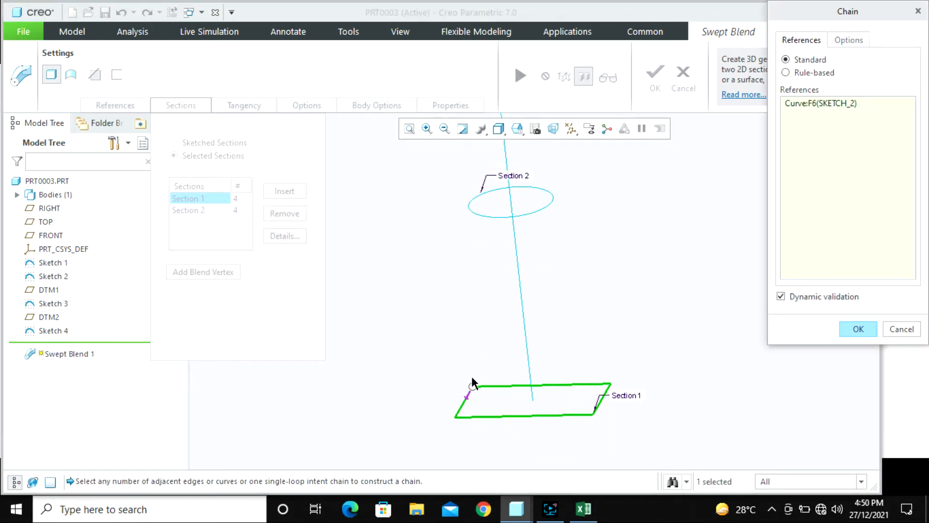
pyautogui.click(471, 391)
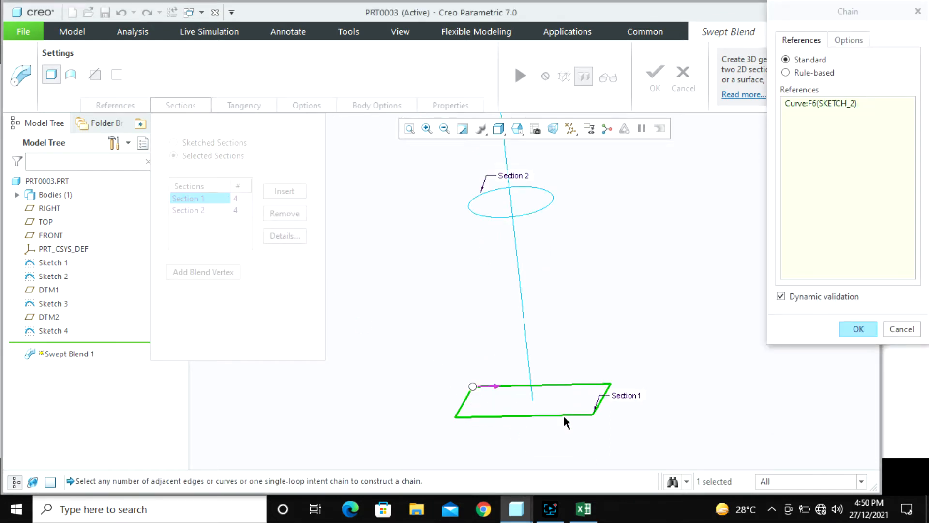
pyautogui.click(592, 411)
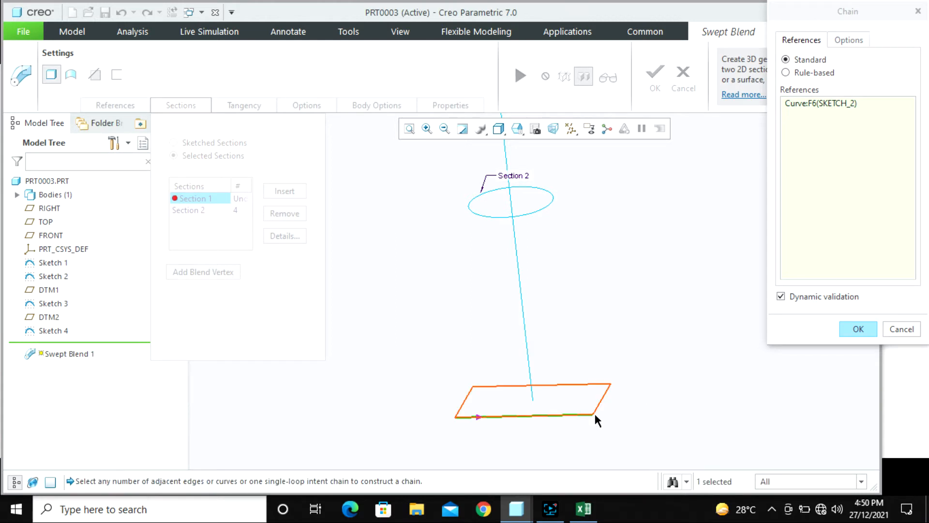
pyautogui.click(599, 406)
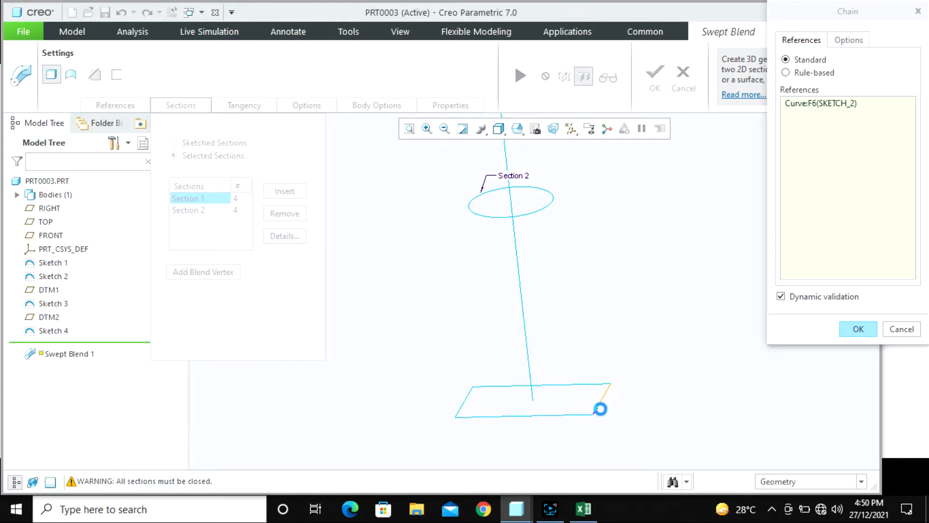
pyautogui.scroll(5, 602, 413)
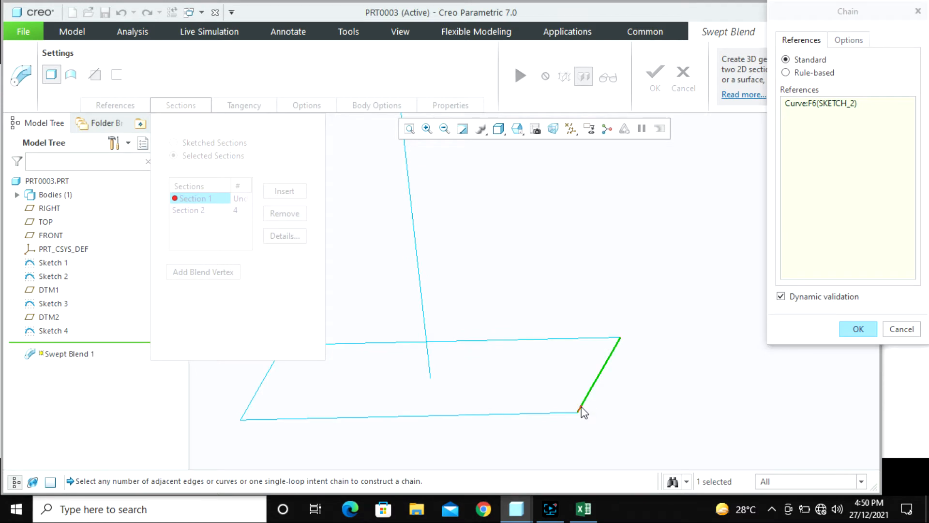
pyautogui.scroll(-4, 610, 336)
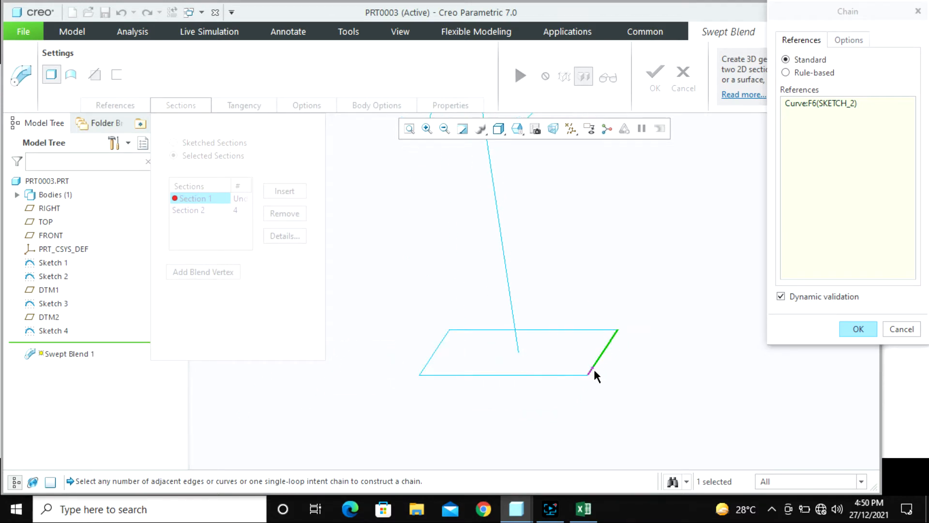
pyautogui.click(853, 329)
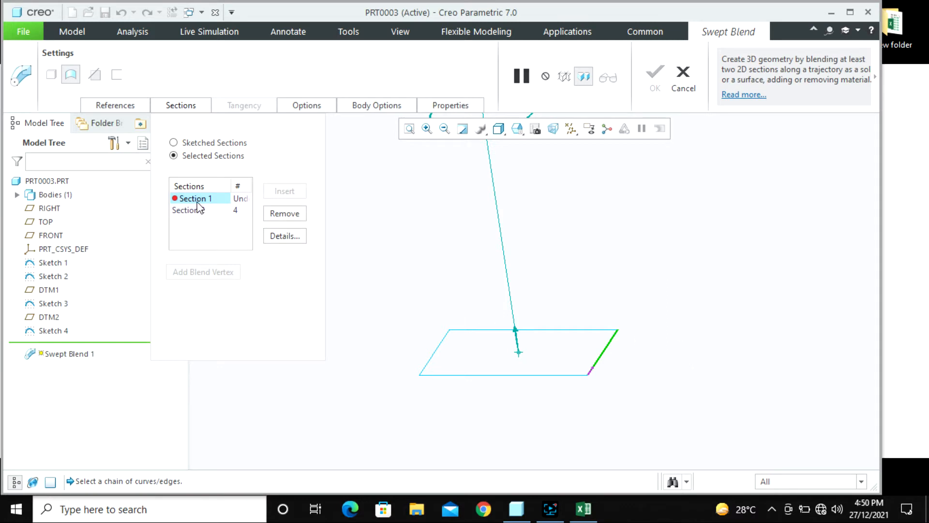
# - Try to rebuild Section 1's chain from the right and front edges of the lower rectangle to relocate its start point
pyautogui.click(284, 237)
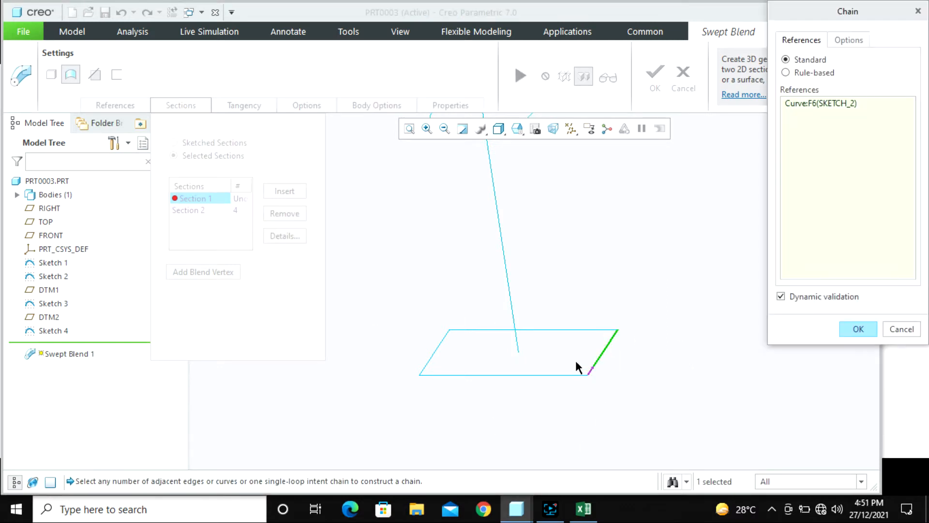
pyautogui.keyDown('shift'); pyautogui.click(570, 375); pyautogui.keyUp('shift')
pyautogui.scroll(4, 601, 377)
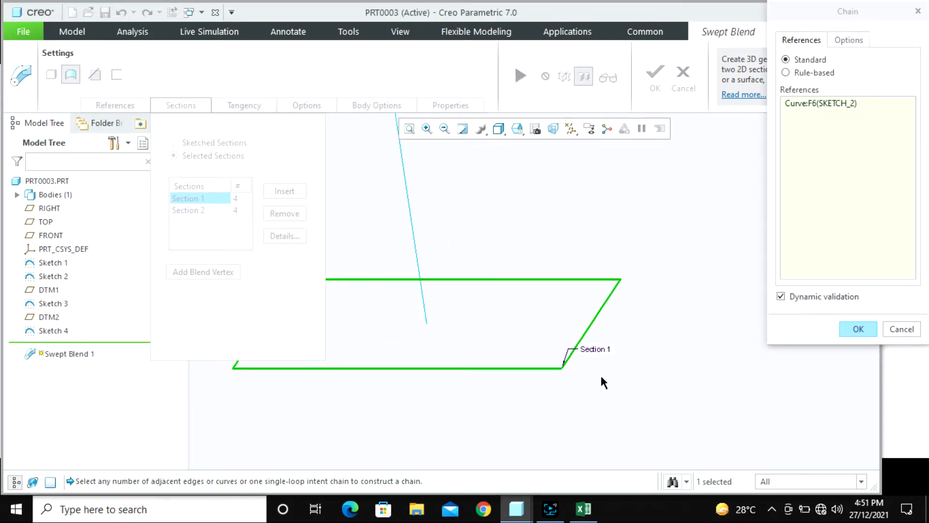
pyautogui.click(561, 365)
pyautogui.keyDown('ctrl'); pyautogui.click(567, 360); pyautogui.keyUp('ctrl')
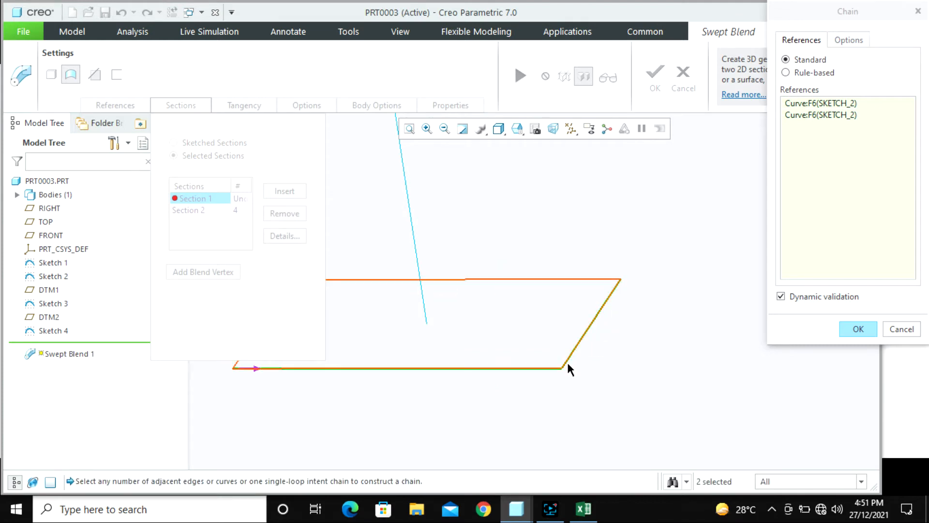
pyautogui.moveTo(565, 364); pyautogui.dragTo(629, 337, button='middle')
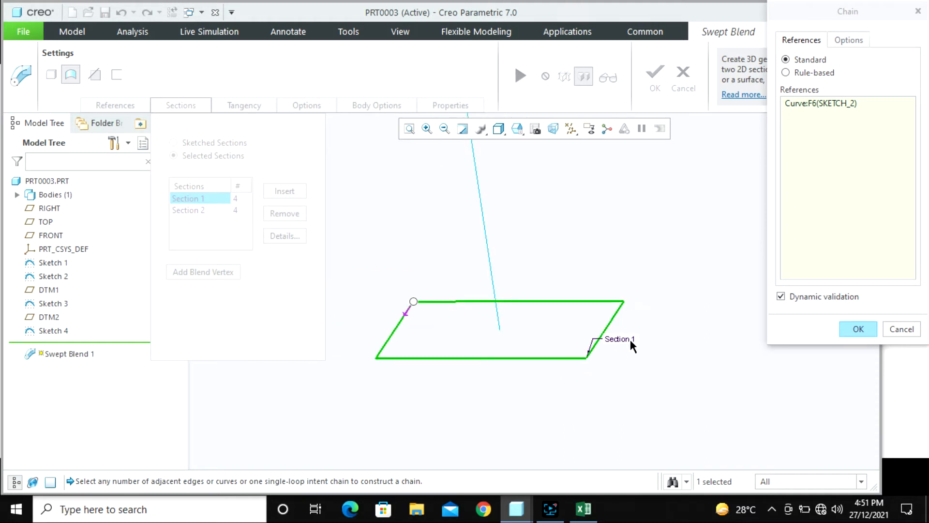
pyautogui.click(405, 314)
pyautogui.click(598, 336)
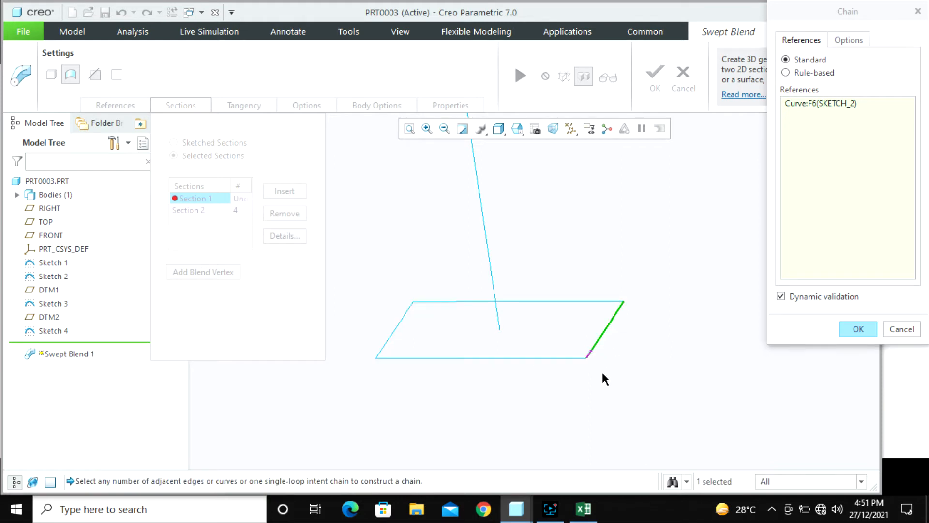
pyautogui.keyDown('shift'); pyautogui.click(576, 357); pyautogui.keyUp('shift')
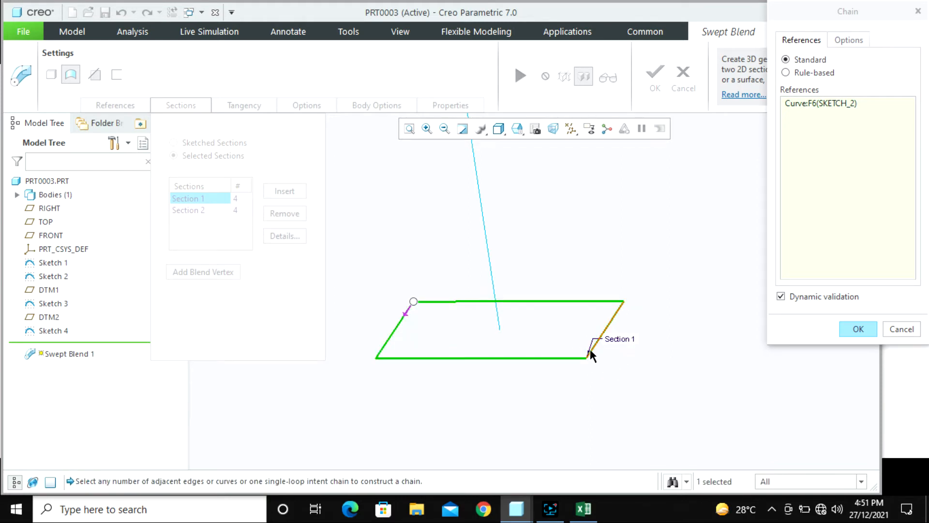
pyautogui.click(590, 351)
pyautogui.keyDown('shift'); pyautogui.click(575, 357); pyautogui.keyUp('shift')
# - Remove the existing curve reference from Section 1's chain and reselect the lower rectangle as its closed loop
pyautogui.click(821, 103)
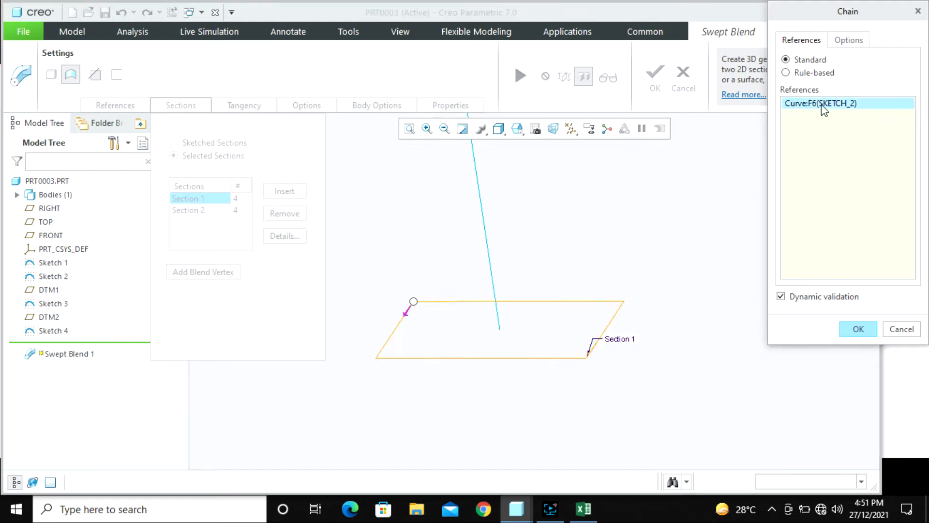
pyautogui.rightClick(821, 104)
pyautogui.click(842, 111)
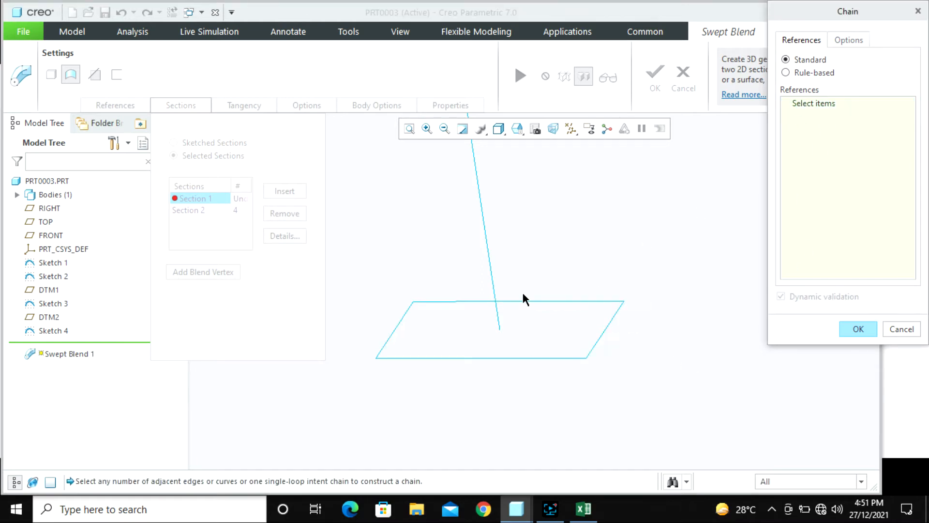
pyautogui.click(597, 339)
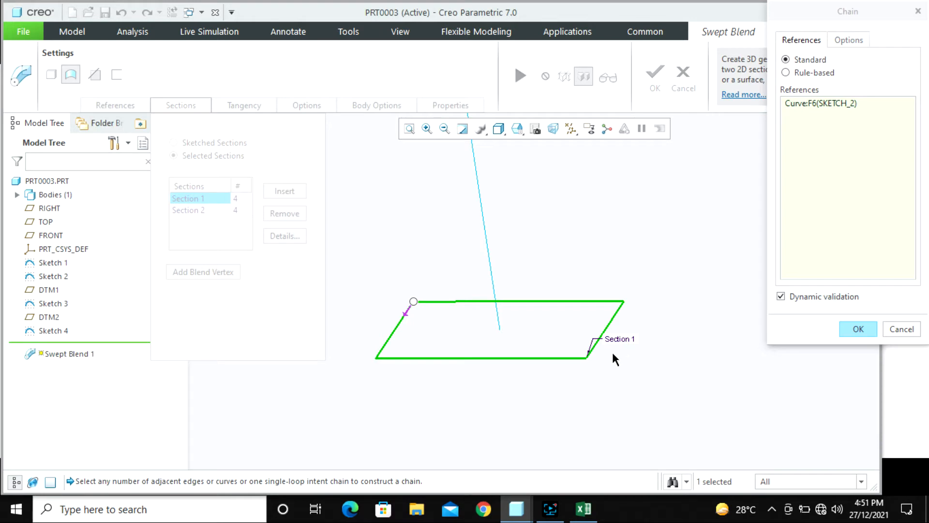
pyautogui.click(858, 329)
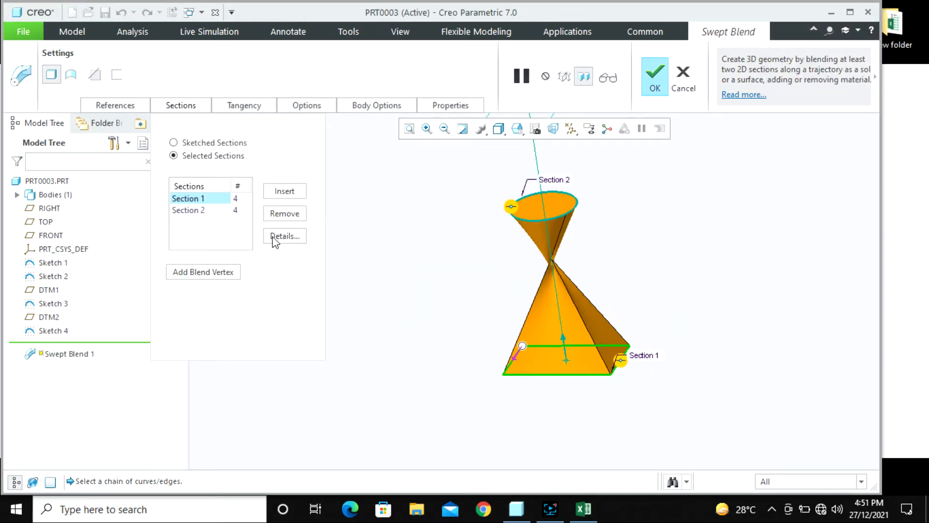
# - Insert an additional section after Section 1 and assign the upper rectangle sketch to it
pyautogui.click(281, 194)
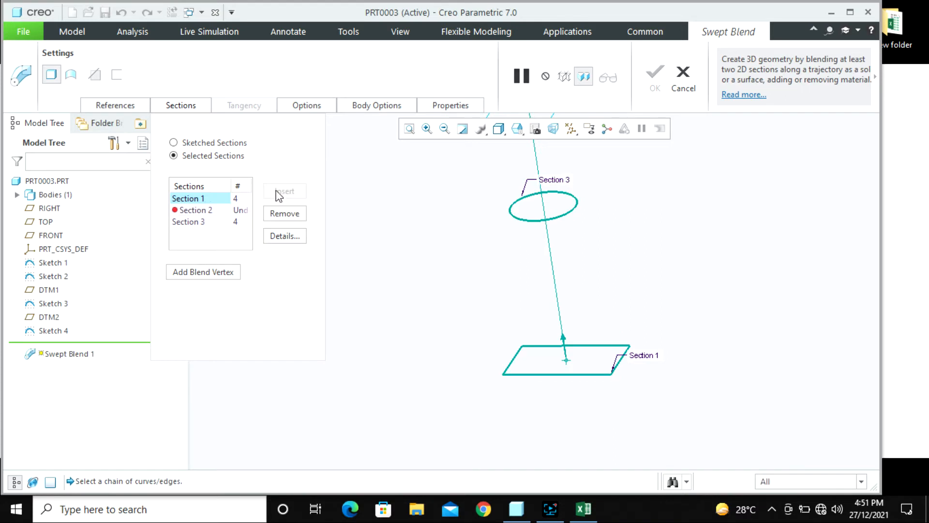
pyautogui.click(219, 210)
pyautogui.scroll(2, 523, 334)
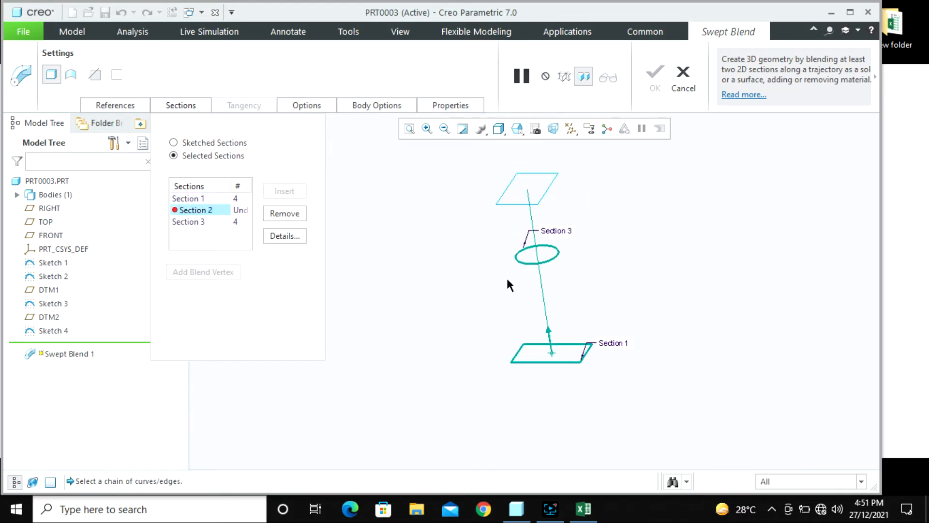
pyautogui.click(514, 203)
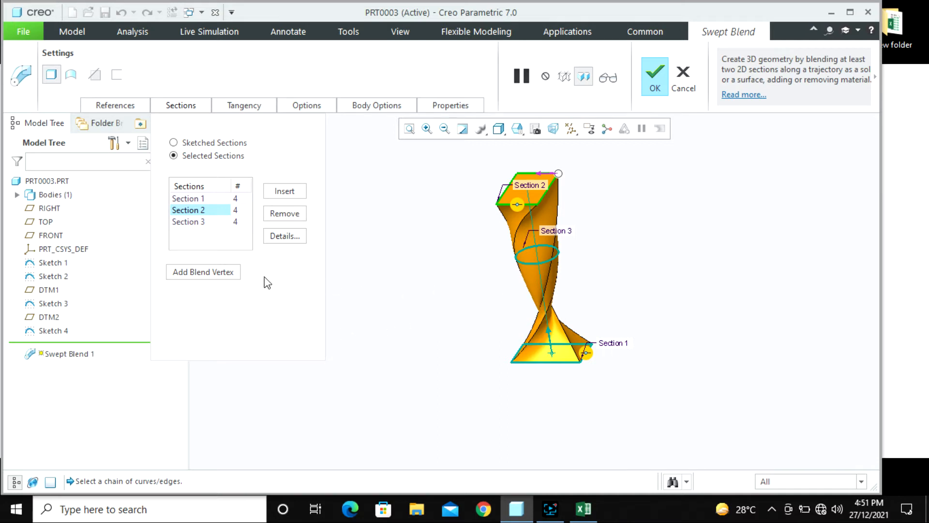
# - Examine Section 1's start point and direction in its chain details with the model in the default orientation
pyautogui.click(212, 199)
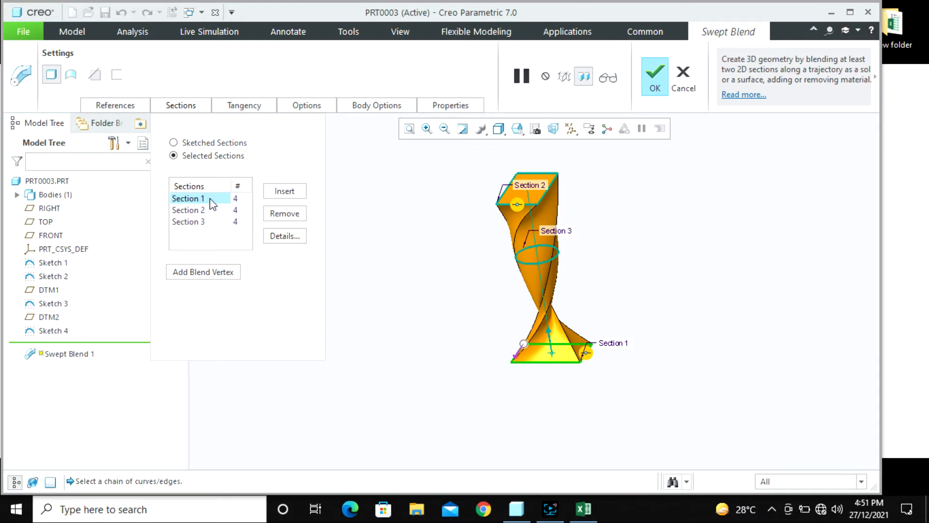
pyautogui.moveTo(465, 266); pyautogui.dragTo(453, 324, button='middle')
pyautogui.click(225, 198)
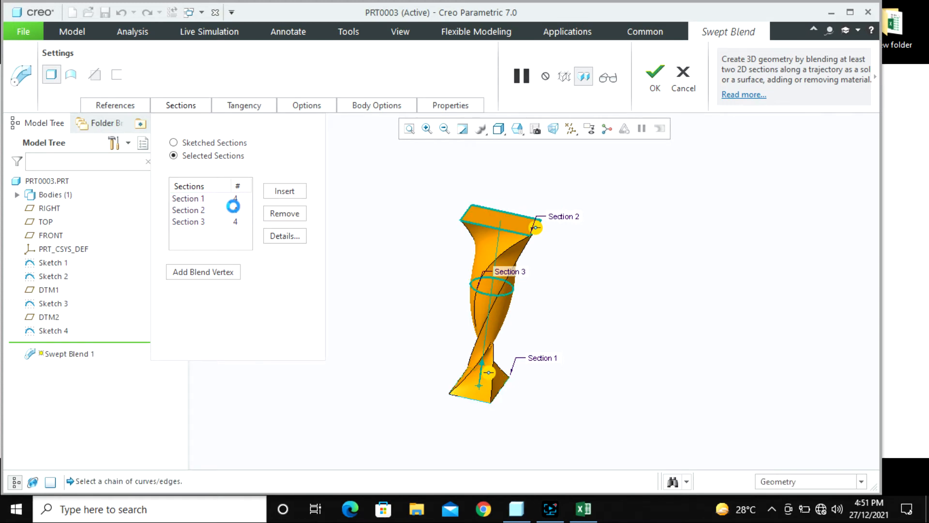
pyautogui.click(281, 237)
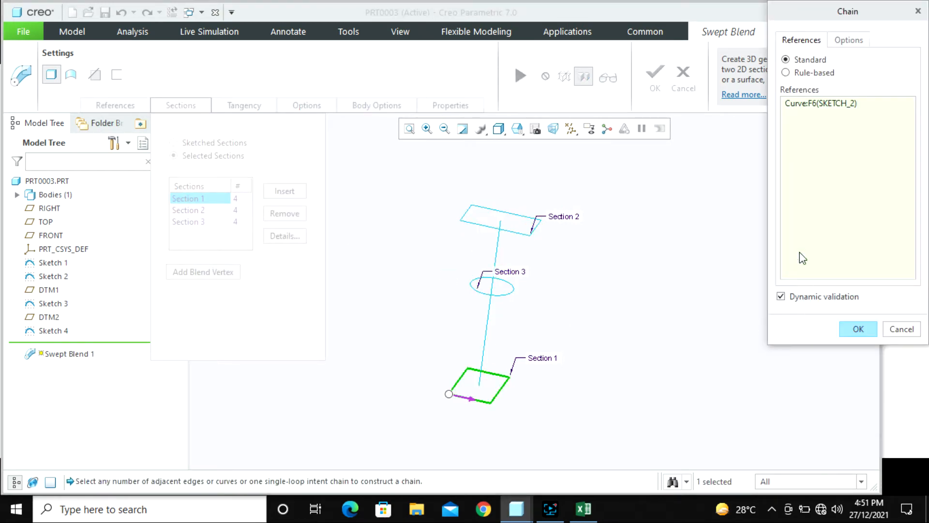
pyautogui.scroll(-1, 503, 417)
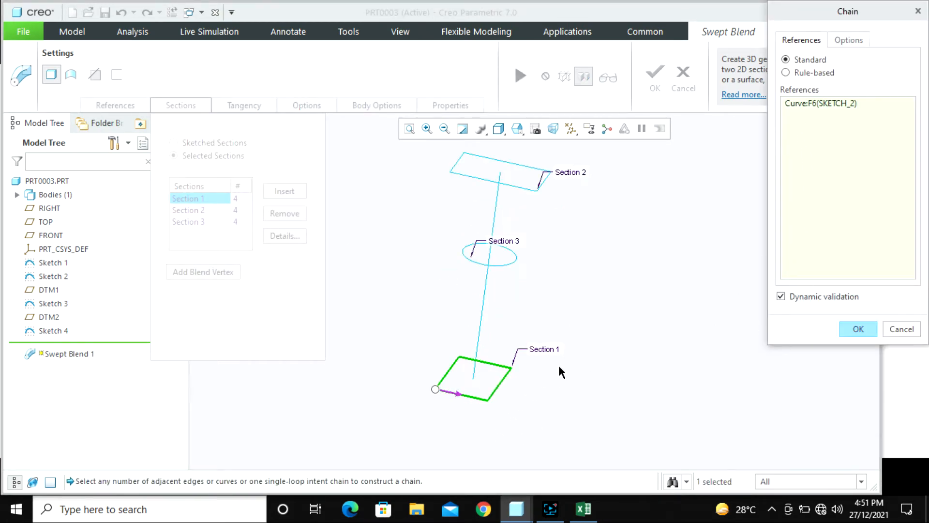
pyautogui.hotkey('ctrl', 'd')
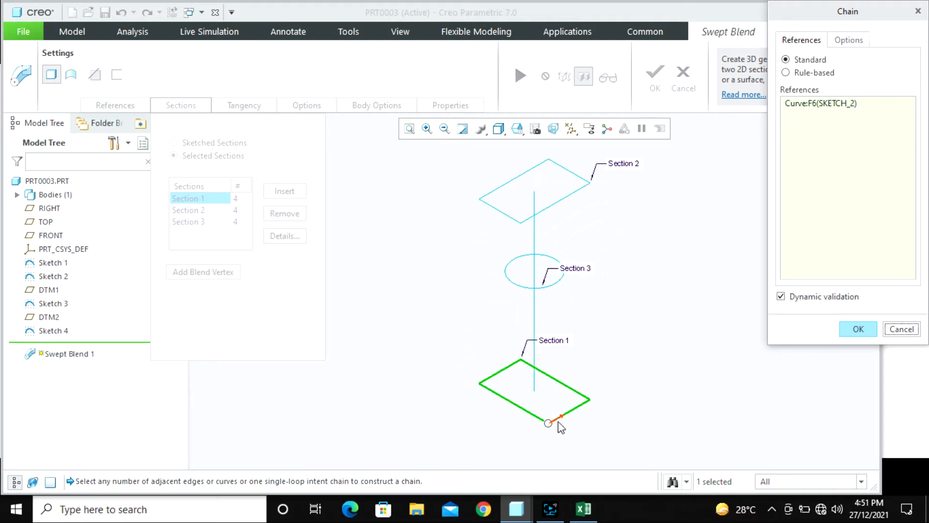
pyautogui.click(858, 331)
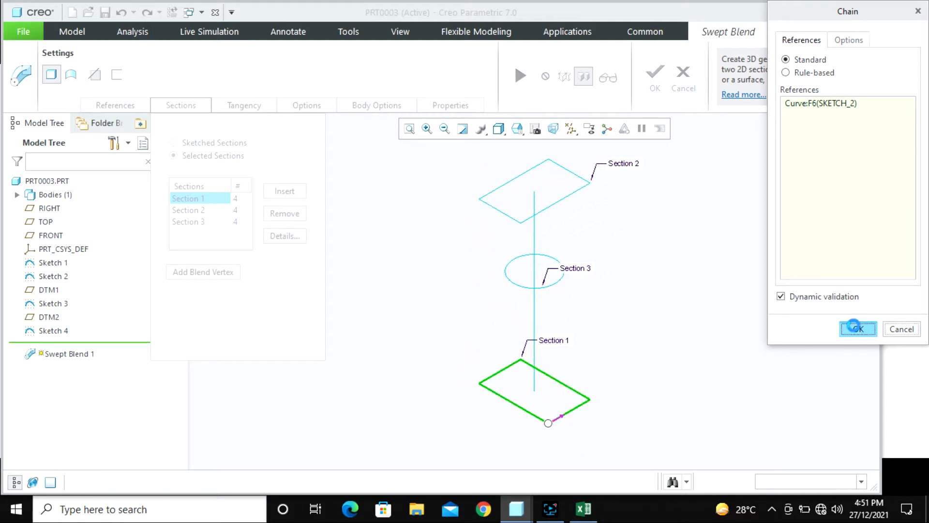
# - Check the upper rectangle's start point in its chain details and remove that section from the swept blend
pyautogui.click(194, 210)
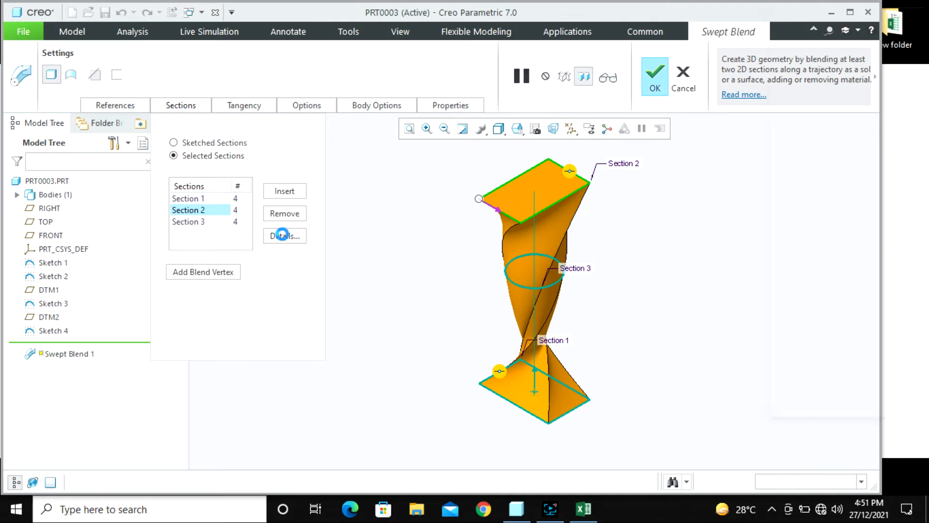
pyautogui.click(284, 236)
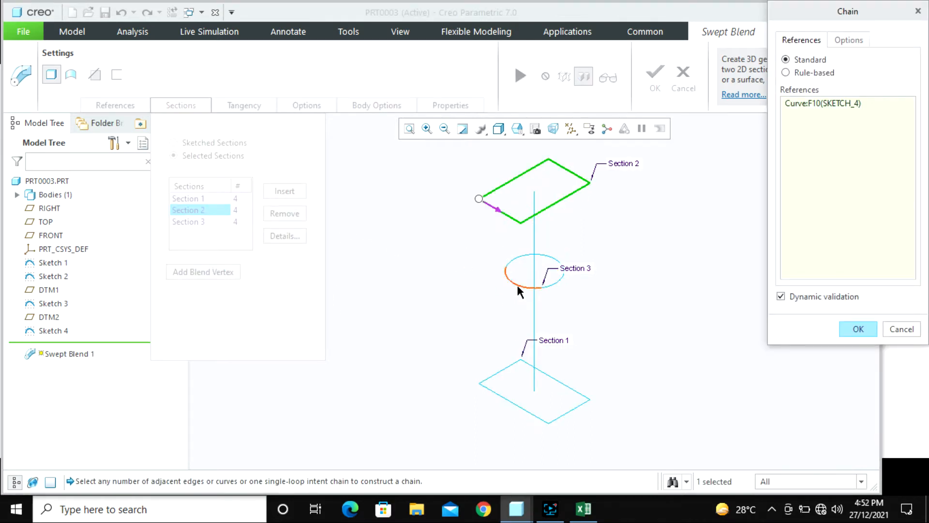
pyautogui.click(859, 328)
pyautogui.click(182, 208)
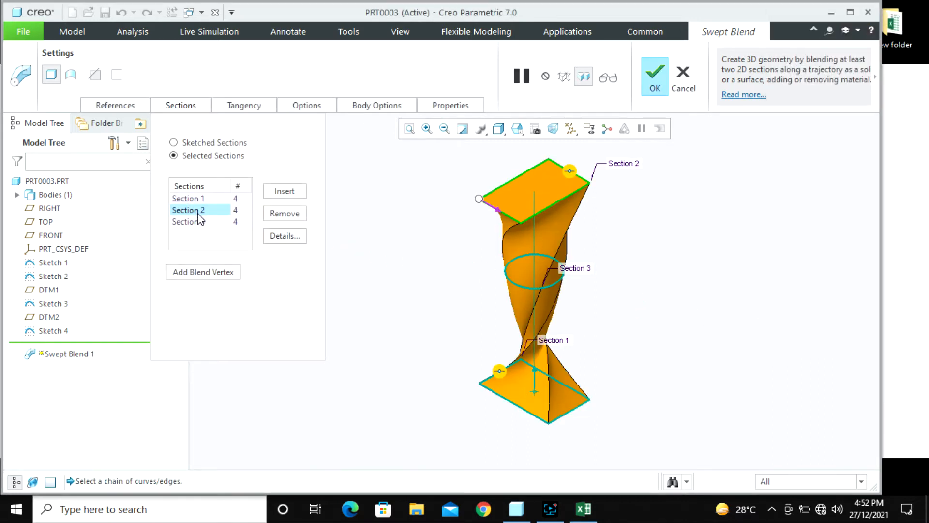
pyautogui.click(279, 216)
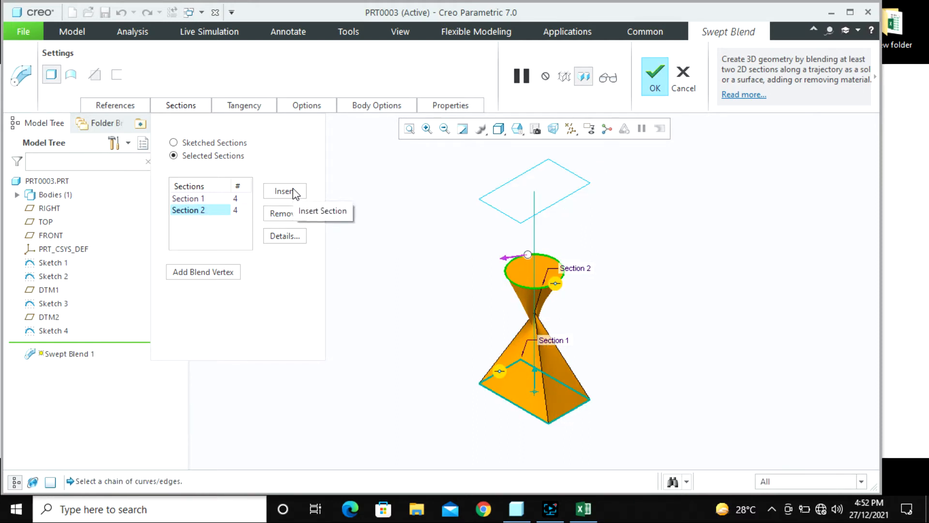
# - Try to rebuild Section 2's chain from the circle's individual arcs, restore the full circular loop and accept the chain
pyautogui.scroll(-5, 538, 289)
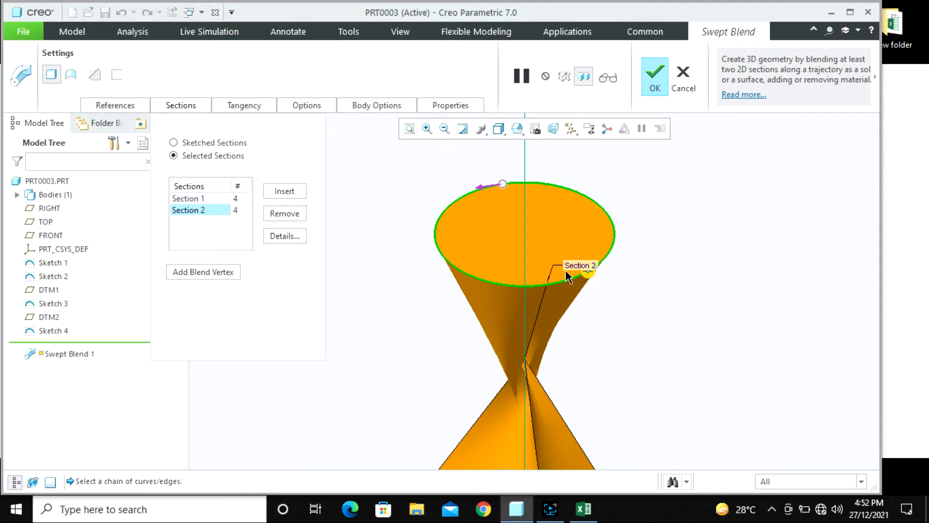
pyautogui.click(284, 235)
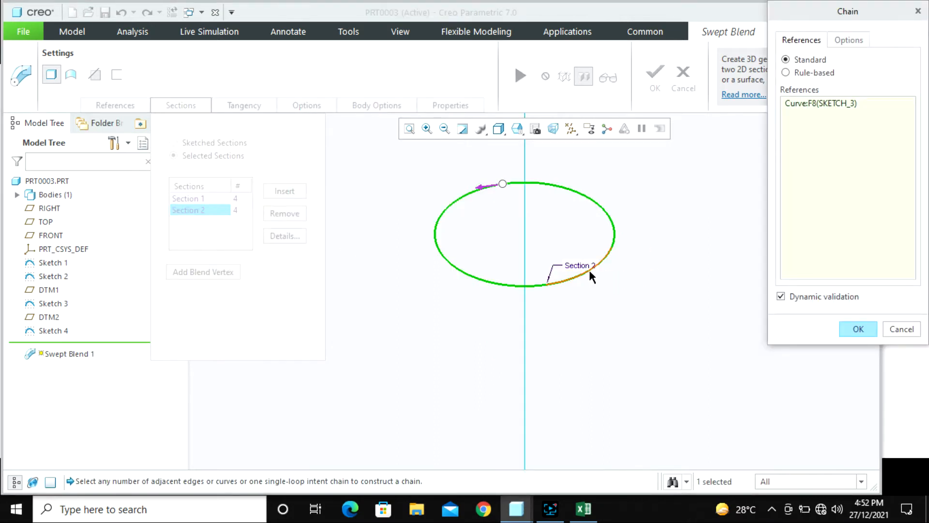
pyautogui.click(555, 283)
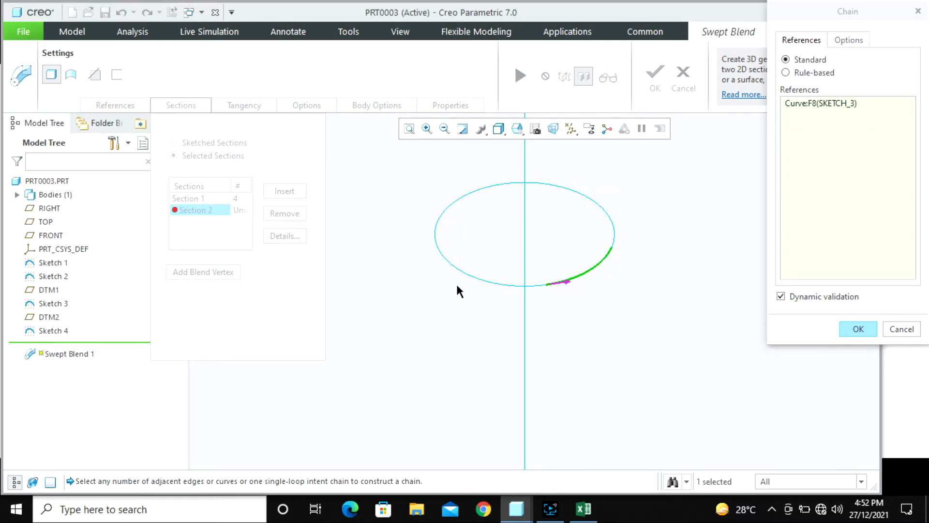
pyautogui.keyDown('ctrl'); pyautogui.click(546, 284); pyautogui.keyUp('ctrl')
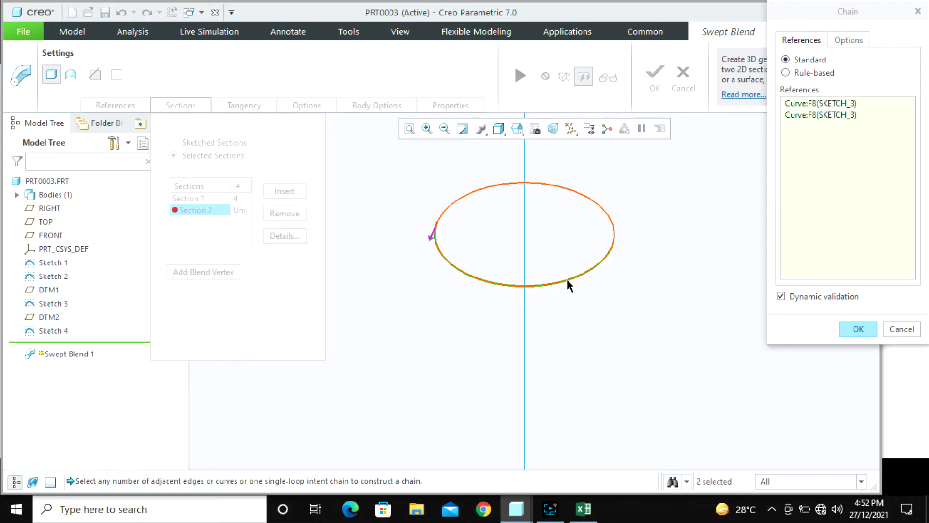
pyautogui.click(565, 280)
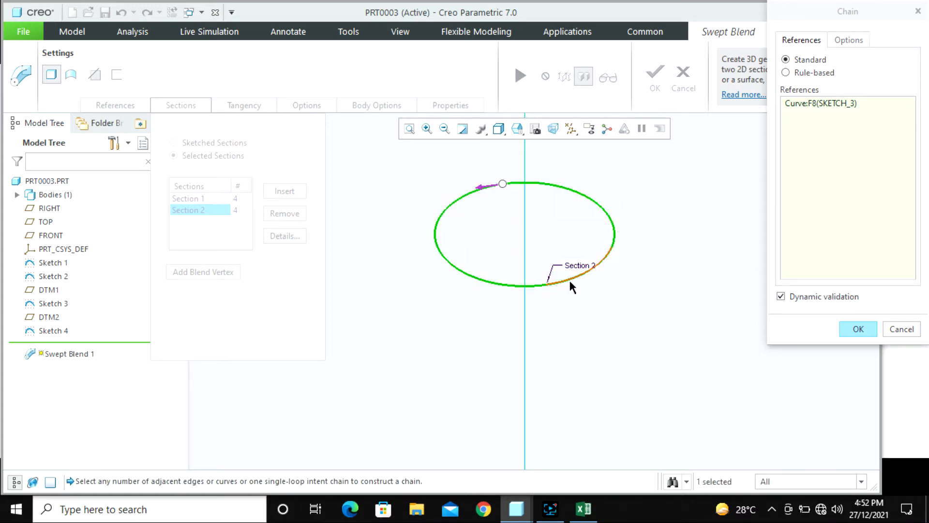
pyautogui.click(569, 280)
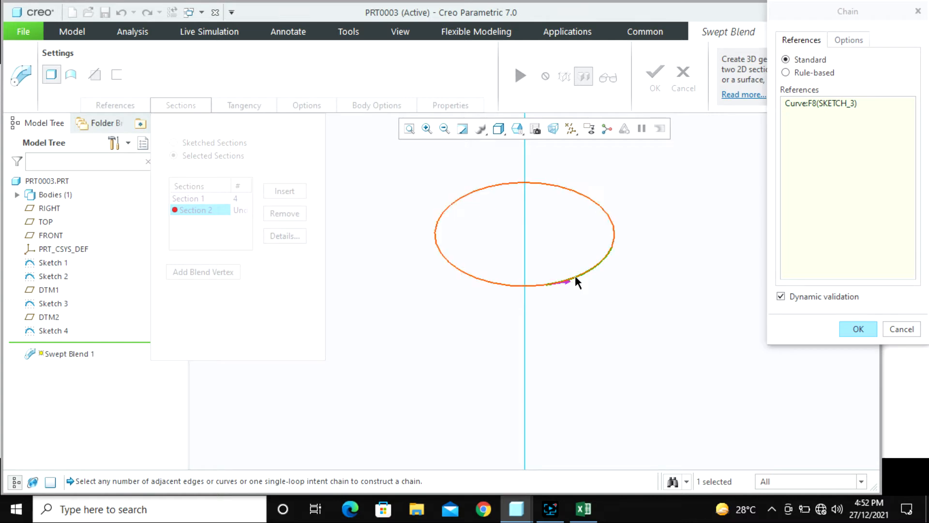
pyautogui.click(575, 277)
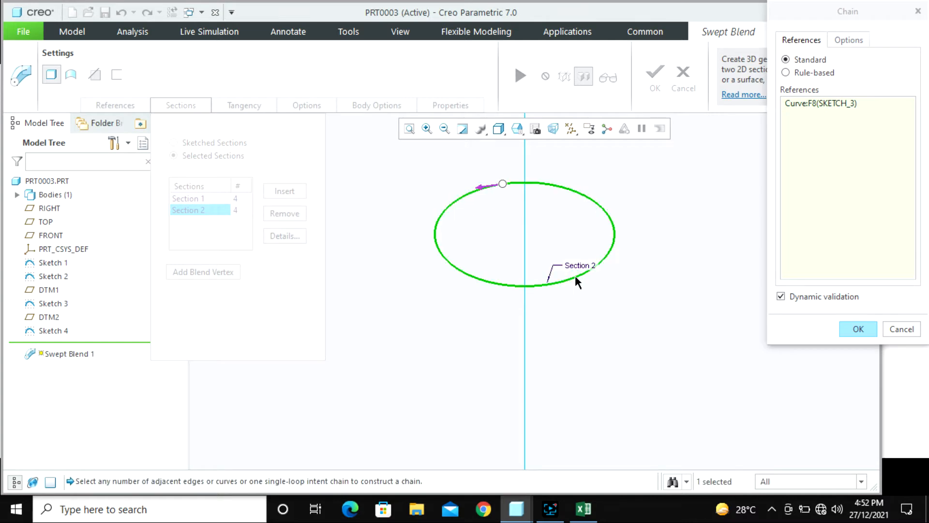
pyautogui.click(859, 323)
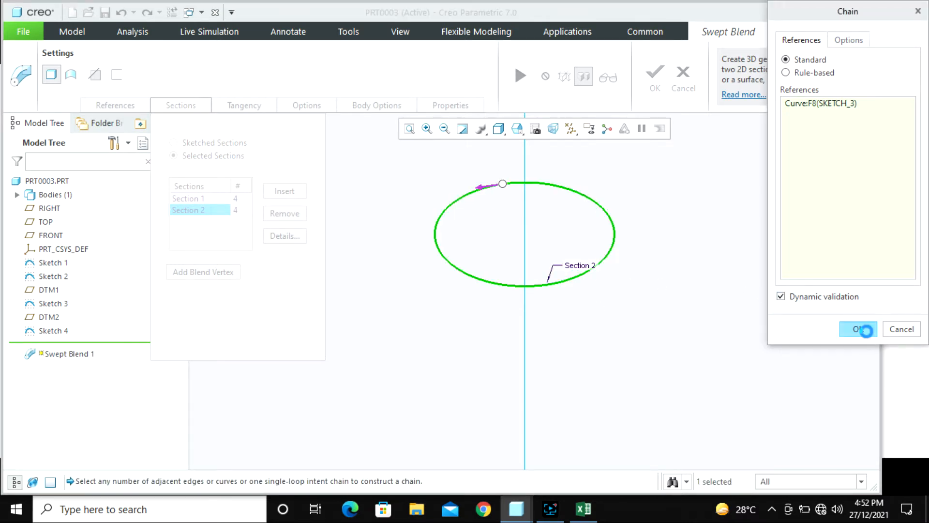
pyautogui.click(857, 328)
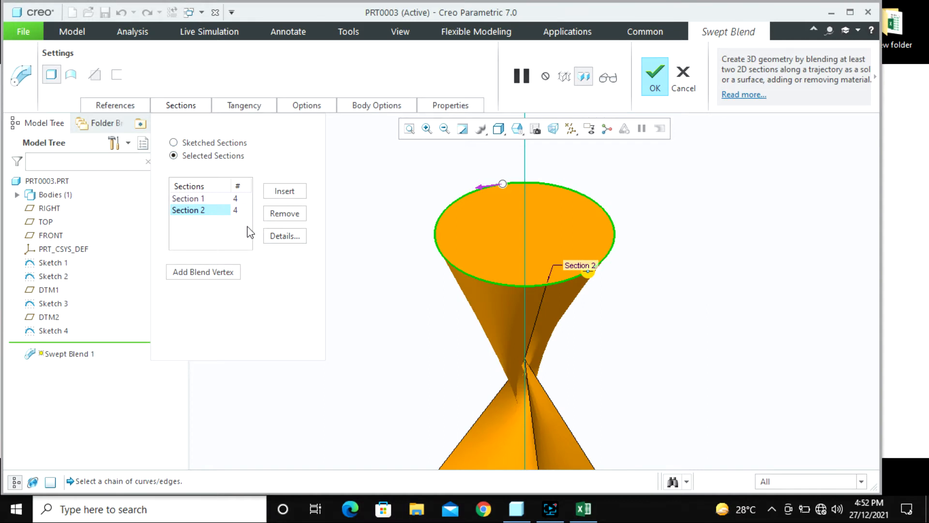
# - Insert Section 3 using the upper rectangle sketch and add a blend vertex to Section 2
pyautogui.click(284, 190)
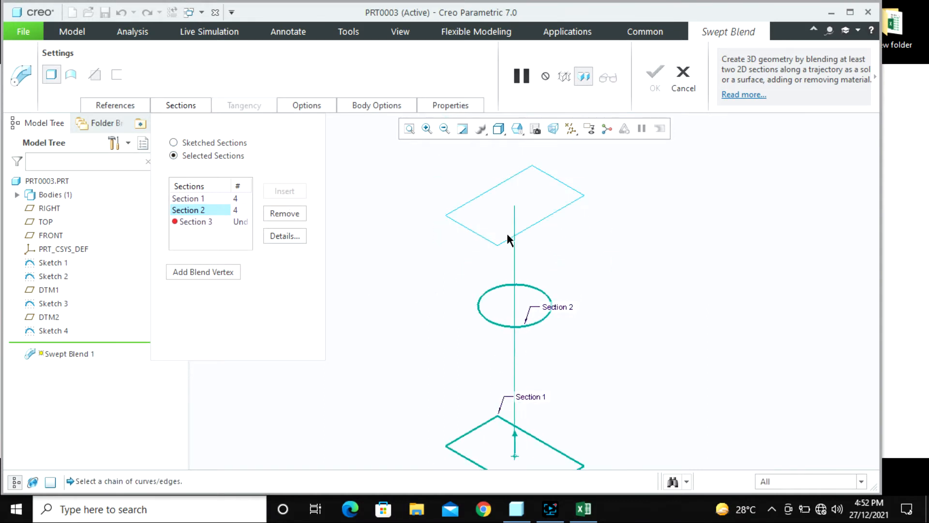
pyautogui.click(507, 236)
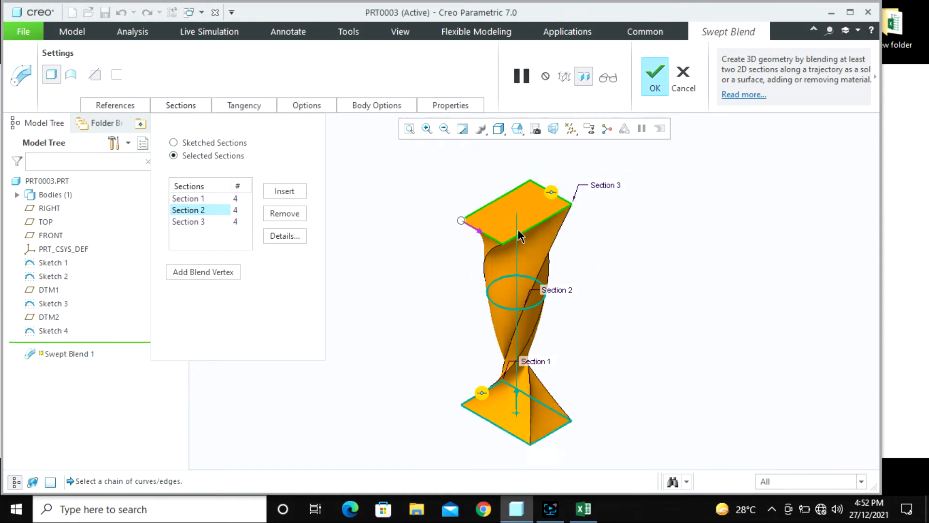
pyautogui.scroll(3, 519, 236)
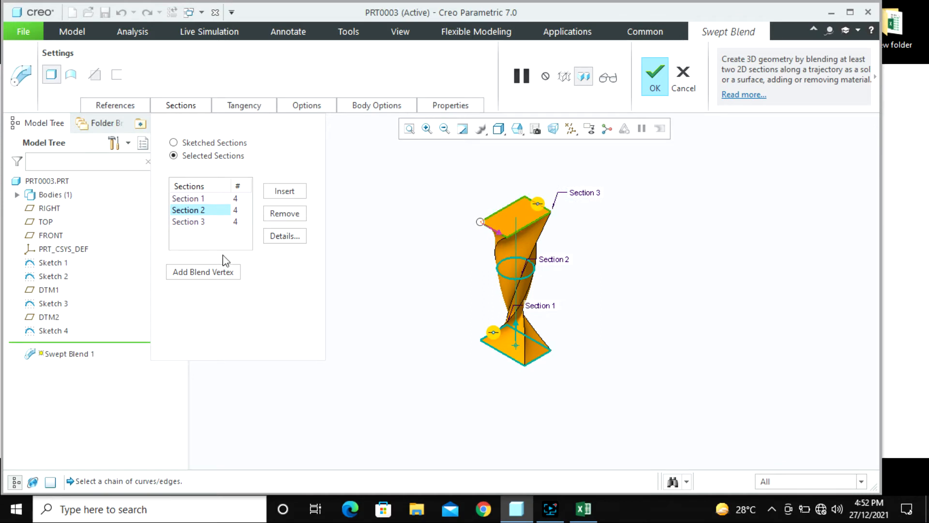
pyautogui.click(209, 272)
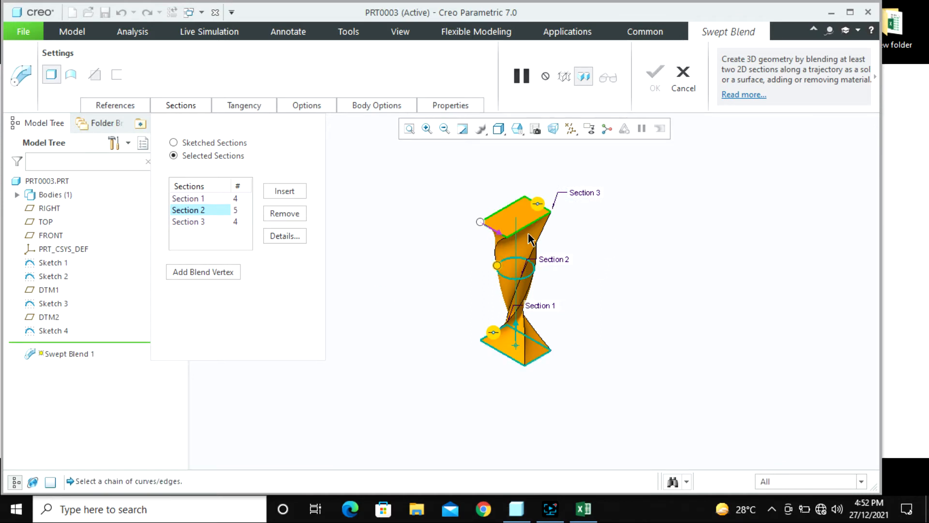
pyautogui.scroll(-3, 529, 238)
# - Remove all sections by switching the section type to sketched sections, and discard the swept blend feature
pyautogui.click(198, 143)
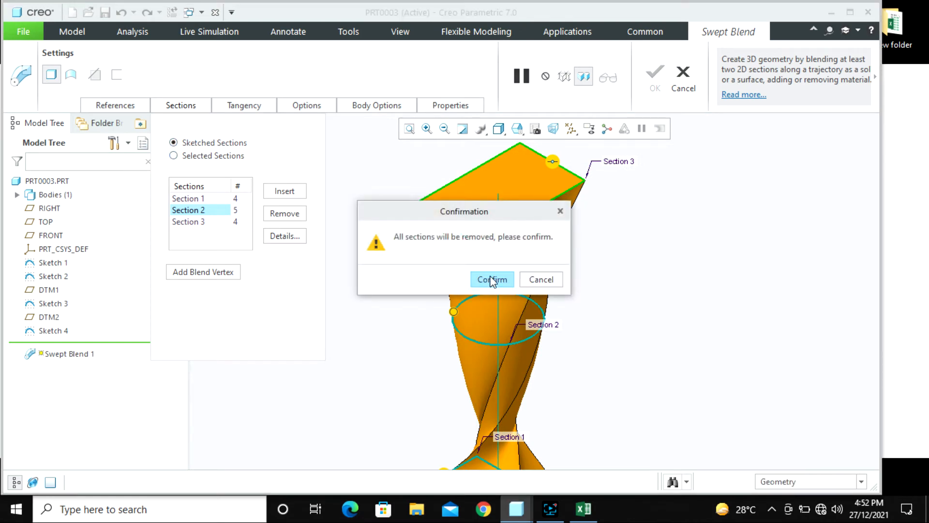
pyautogui.click(492, 280)
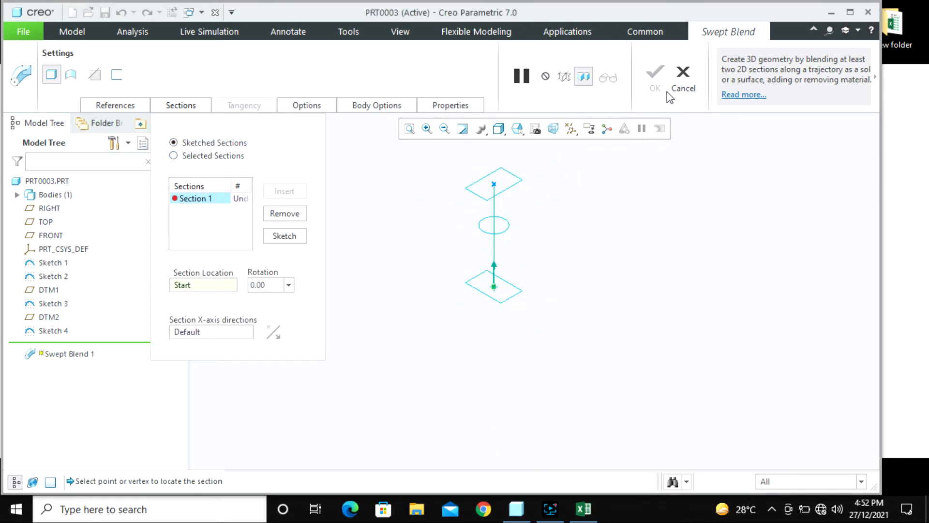
pyautogui.click(680, 80)
pyautogui.click(468, 283)
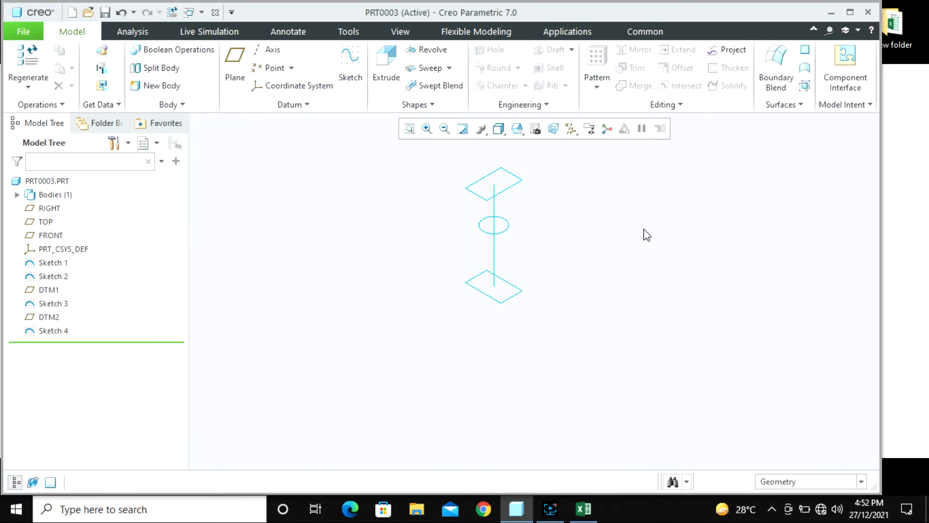
pyautogui.moveTo(486, 367)
pyautogui.mouseDown(button='middle')
pyautogui.moveTo(472, 363)
pyautogui.moveTo(475, 373)
pyautogui.mouseUp(button='middle')
pyautogui.click(551, 508)
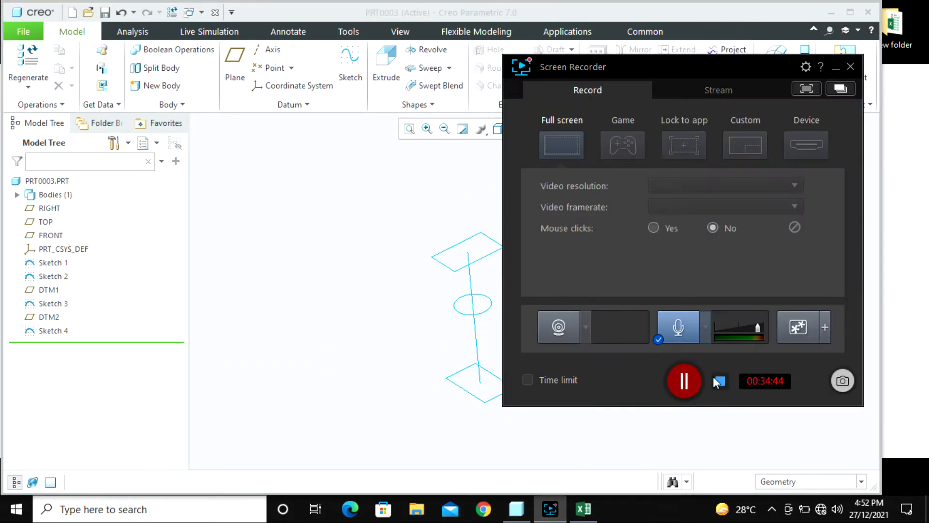
pyautogui.click(680, 380)
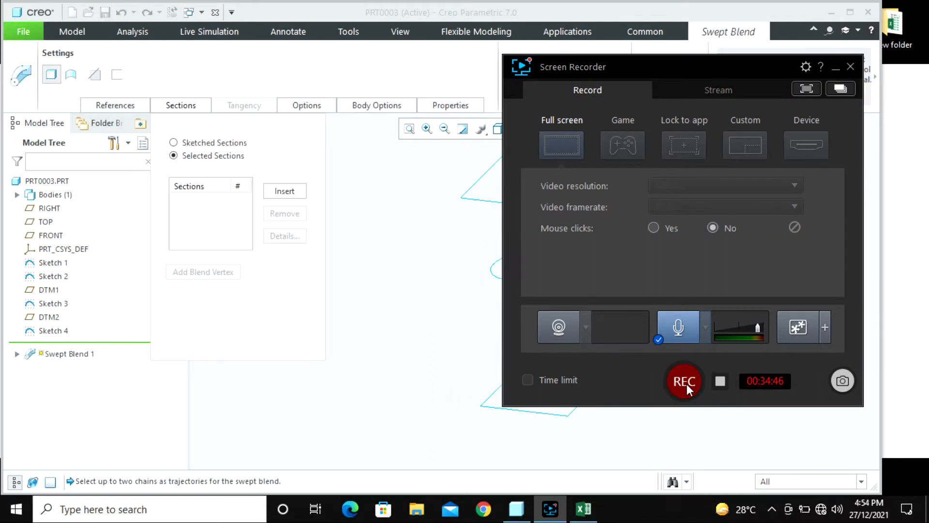
pyautogui.click(687, 384)
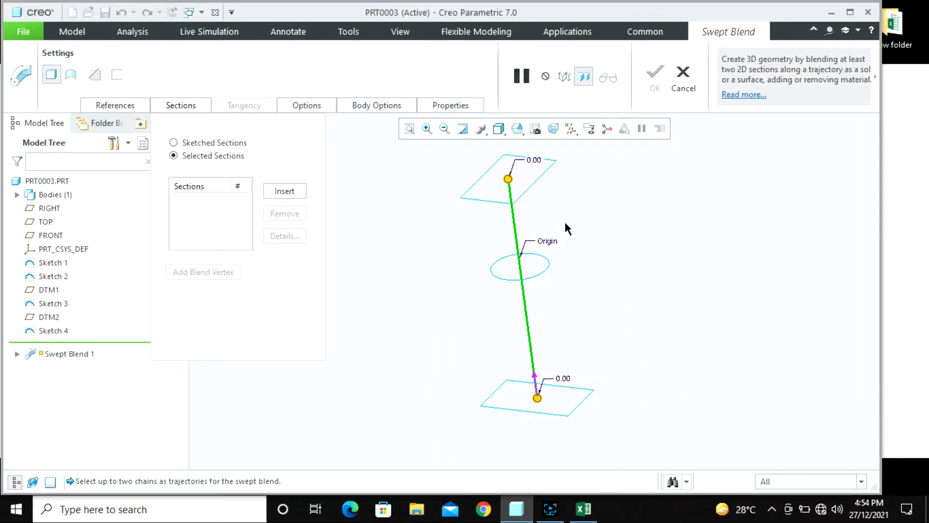
# - Try to assign the lower rectangle sketch as Section 1 of the swept blend using selected sections
pyautogui.click(551, 413)
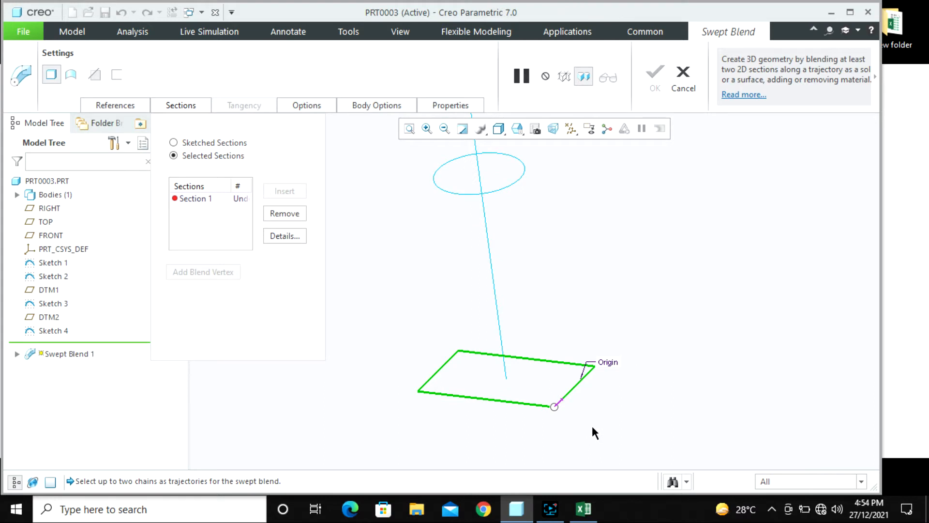
pyautogui.click(216, 201)
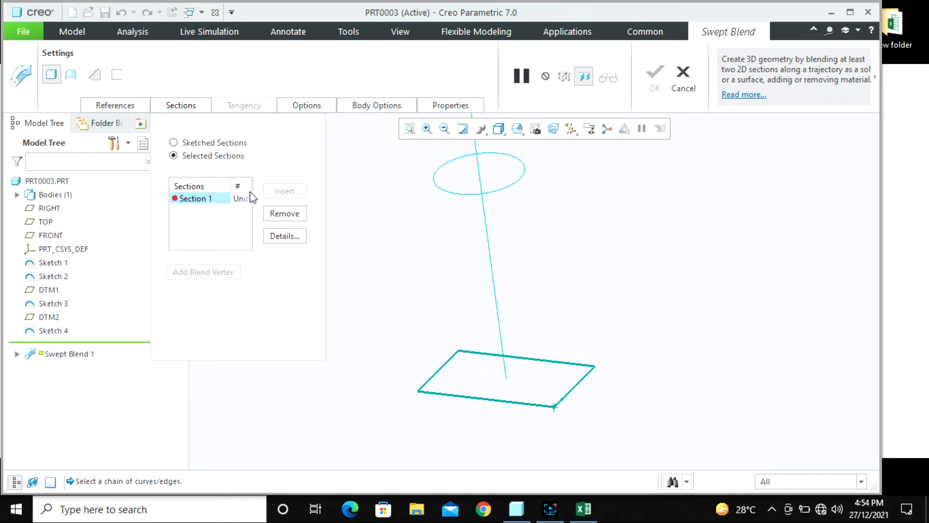
pyautogui.click(216, 203)
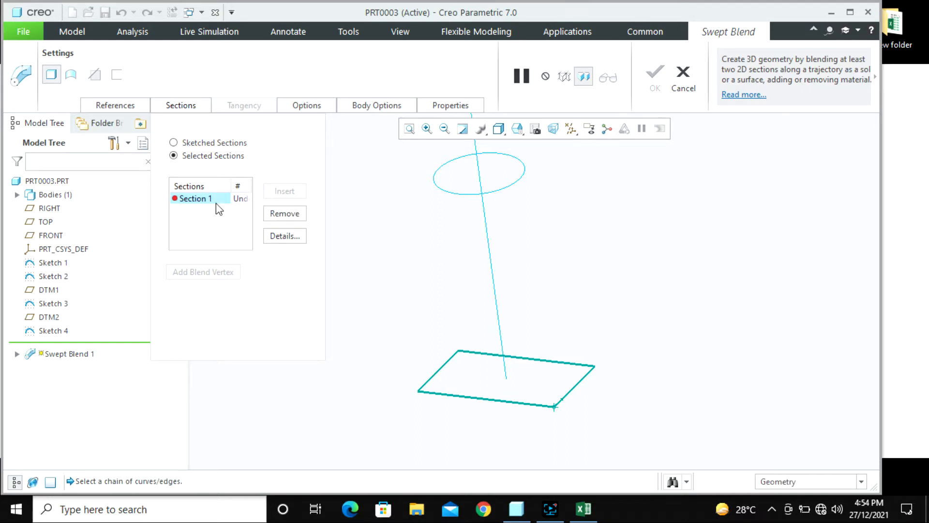
pyautogui.click(543, 405)
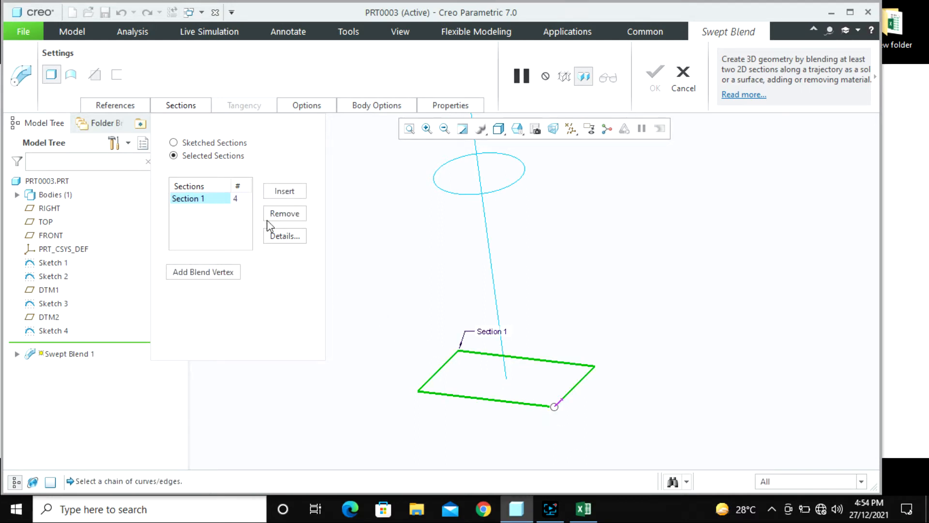
# - Insert Section 2 using the circle sketch and try to complete the swept blend
pyautogui.click(283, 193)
pyautogui.click(216, 209)
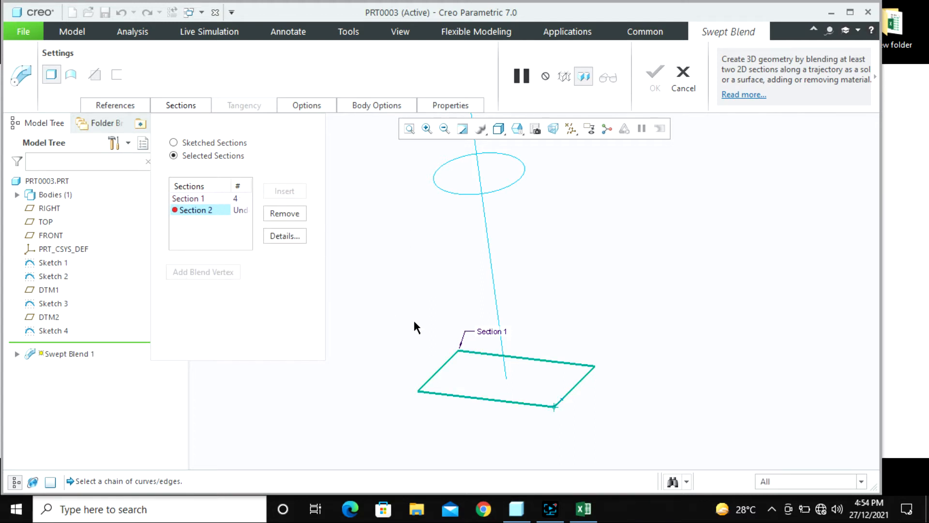
pyautogui.click(501, 192)
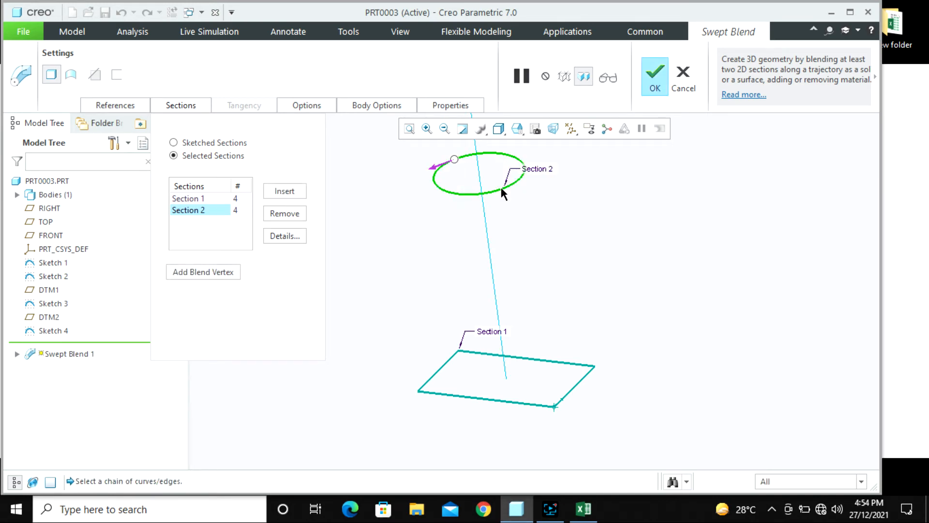
pyautogui.click(651, 77)
pyautogui.click(527, 281)
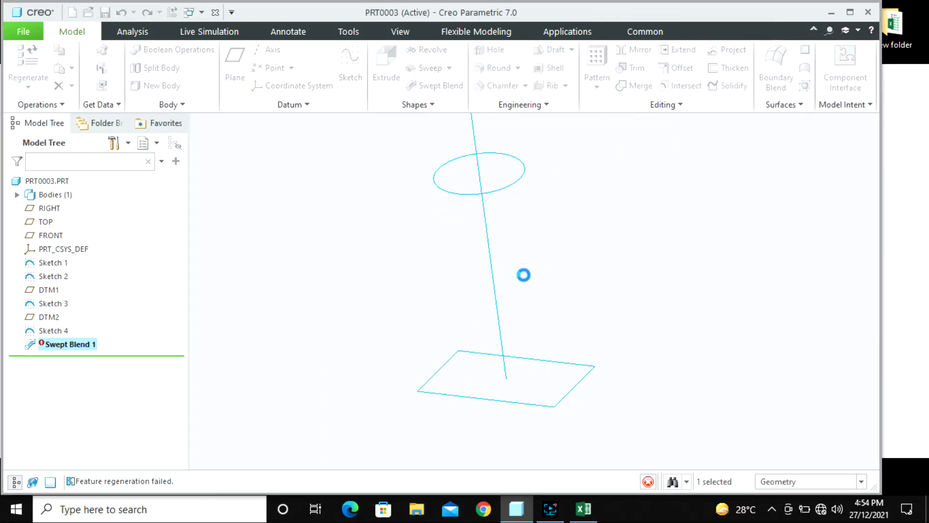
# - Delete the swept blend feature from the part
pyautogui.rightClick(91, 346)
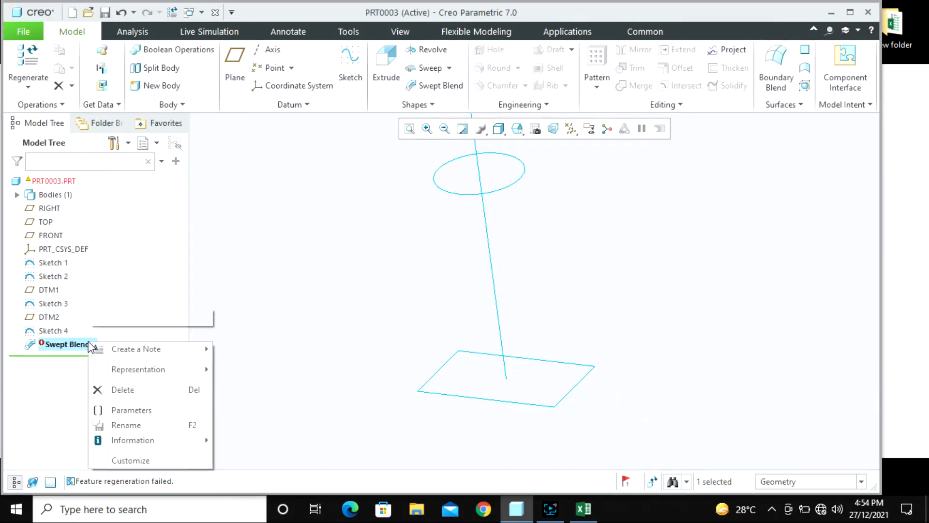
pyautogui.click(143, 388)
pyautogui.click(414, 280)
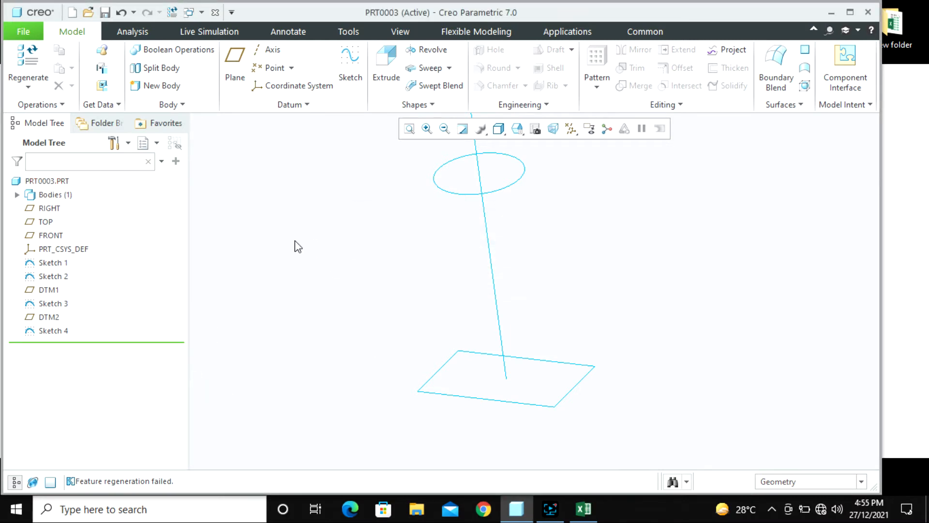
# - Start a swept blend along the straight line trajectory and assign the lower rectangle as Section 1 with selected sections
pyautogui.click(434, 85)
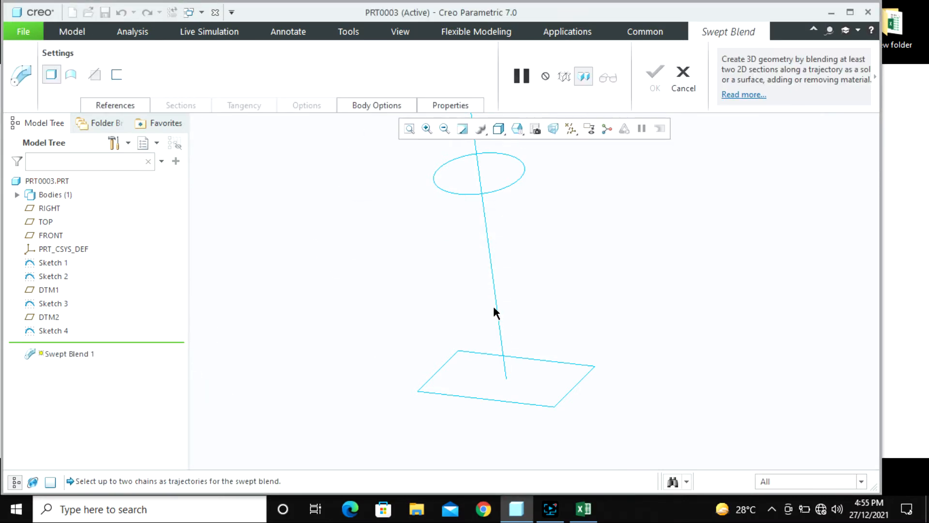
pyautogui.click(497, 310)
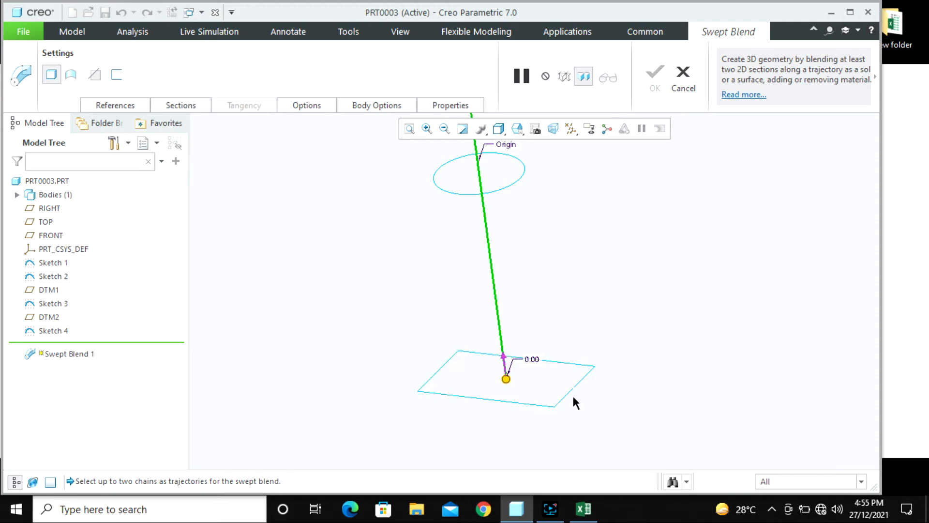
pyautogui.click(180, 107)
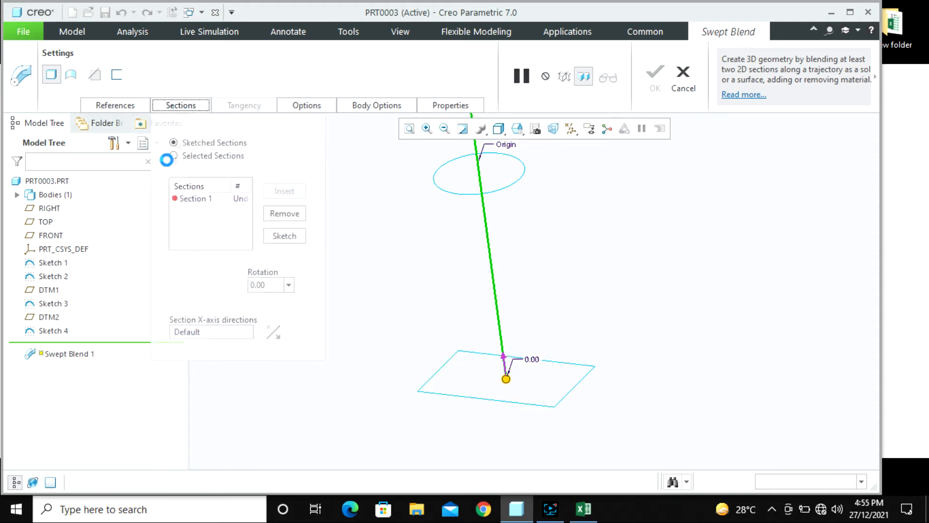
pyautogui.click(194, 155)
pyautogui.click(509, 401)
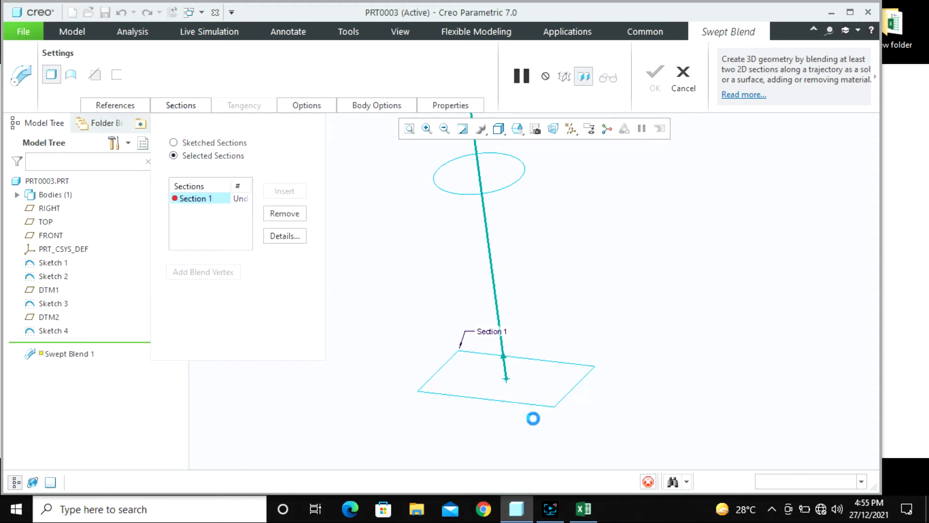
pyautogui.scroll(3, 574, 414)
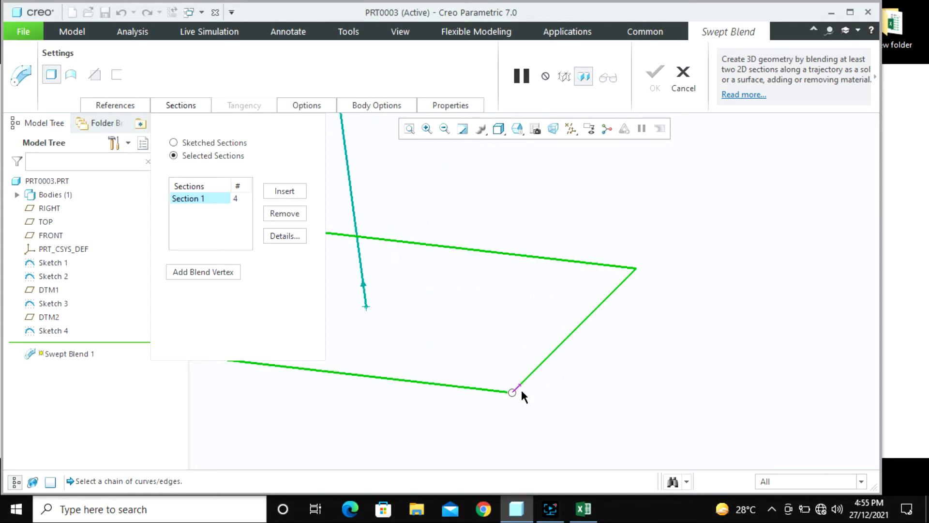
# - Insert Section 2 into the swept blend and assign the divided circle sketch to it
pyautogui.click(285, 191)
pyautogui.scroll(-3, 487, 344)
pyautogui.scroll(-3, 492, 349)
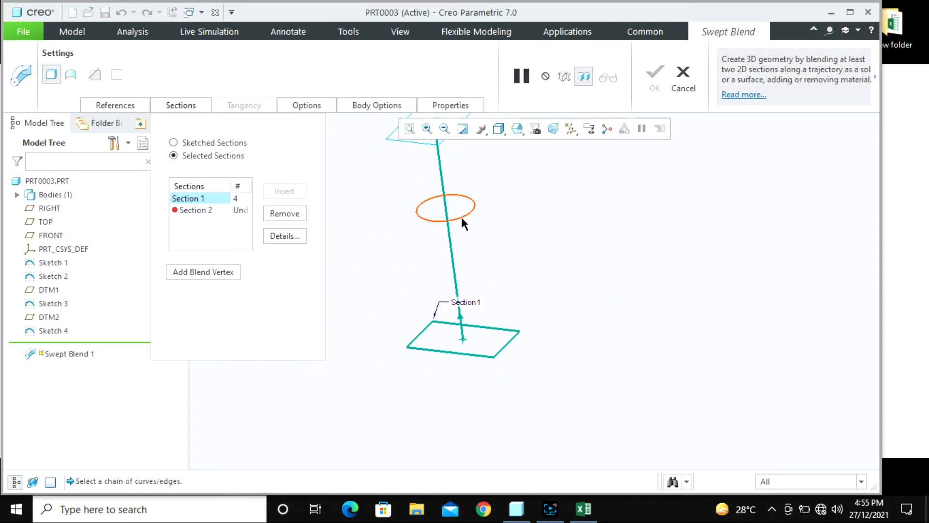
pyautogui.click(459, 218)
pyautogui.scroll(1, 472, 219)
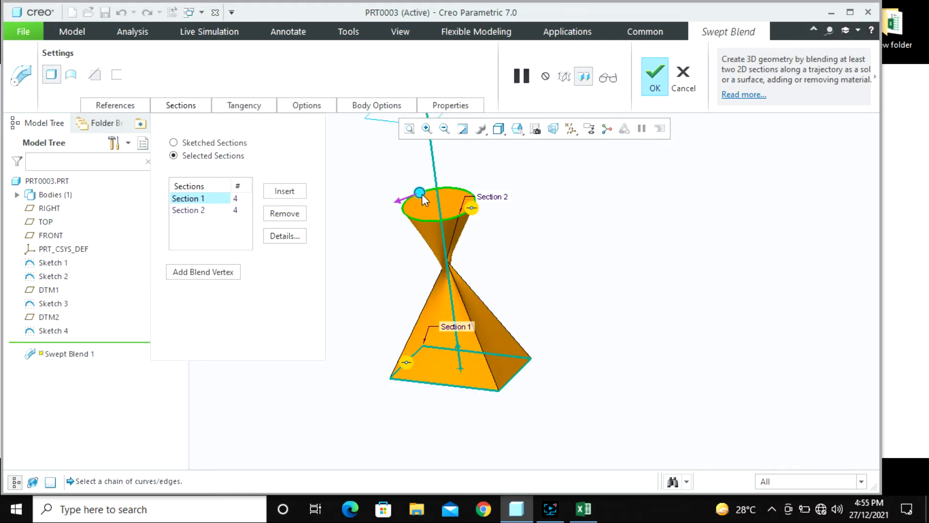
# - Move Section 2's start point to the circle division vertex that lines up with the lower rectangle's start corner
pyautogui.moveTo(420, 191)
pyautogui.mouseDown()
pyautogui.moveTo(466, 190)
pyautogui.moveTo(472, 214)
pyautogui.mouseUp()
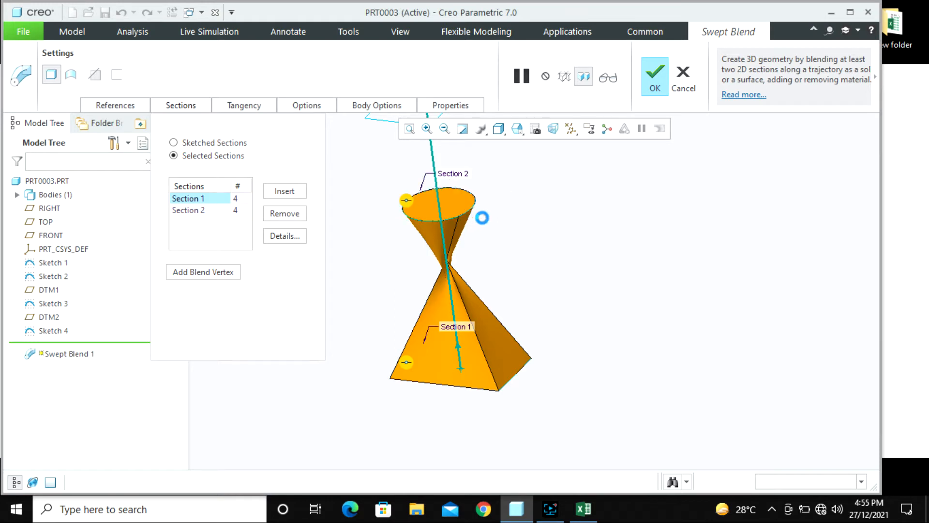
pyautogui.scroll(2, 498, 225)
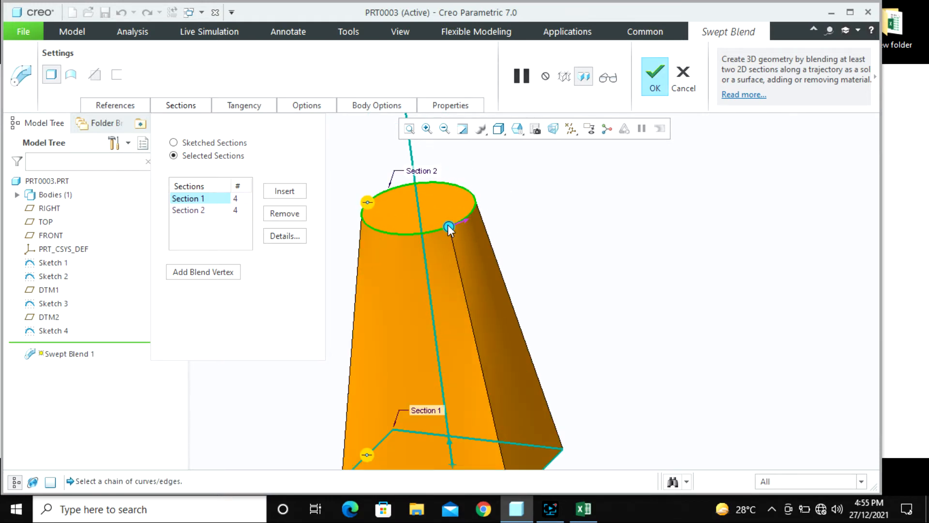
pyautogui.scroll(-2, 462, 271)
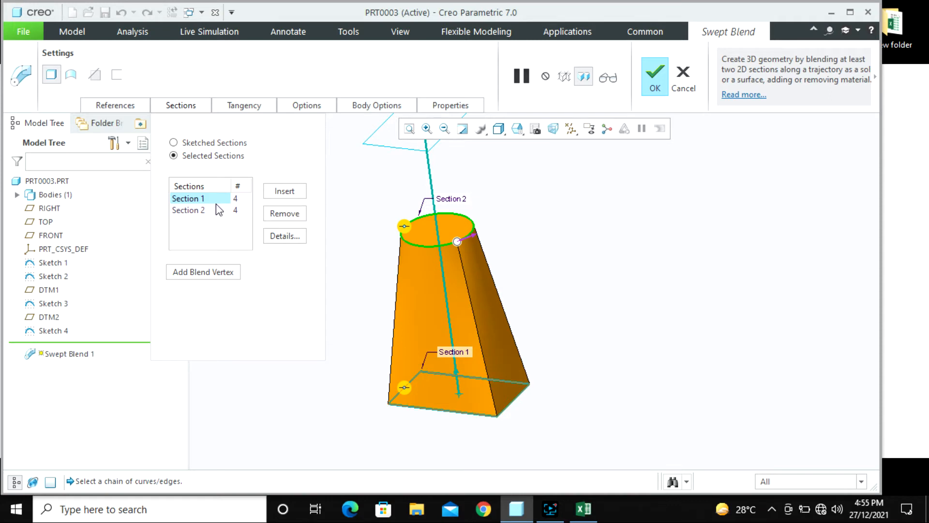
# - Insert Section 3 after Section 2 and assign the upper rectangle sketch to it
pyautogui.click(222, 210)
pyautogui.click(276, 192)
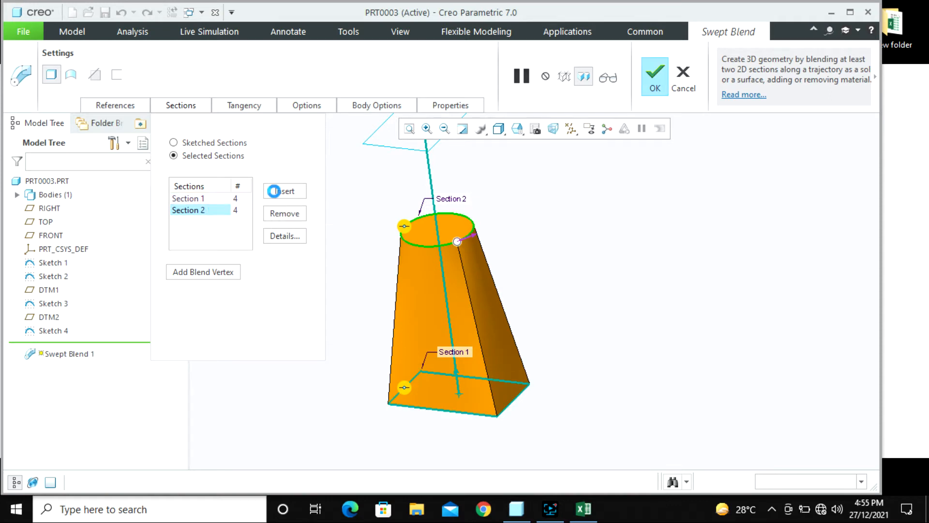
pyautogui.click(373, 145)
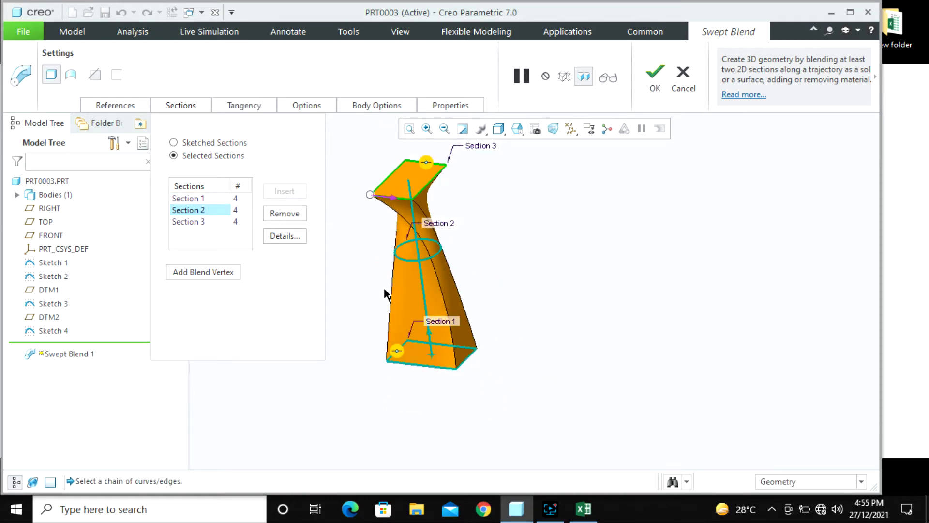
# - Move Section 3's start point to the upper rectangle's front corner in line with the other sections and complete the swept blend
pyautogui.scroll(3, 370, 194)
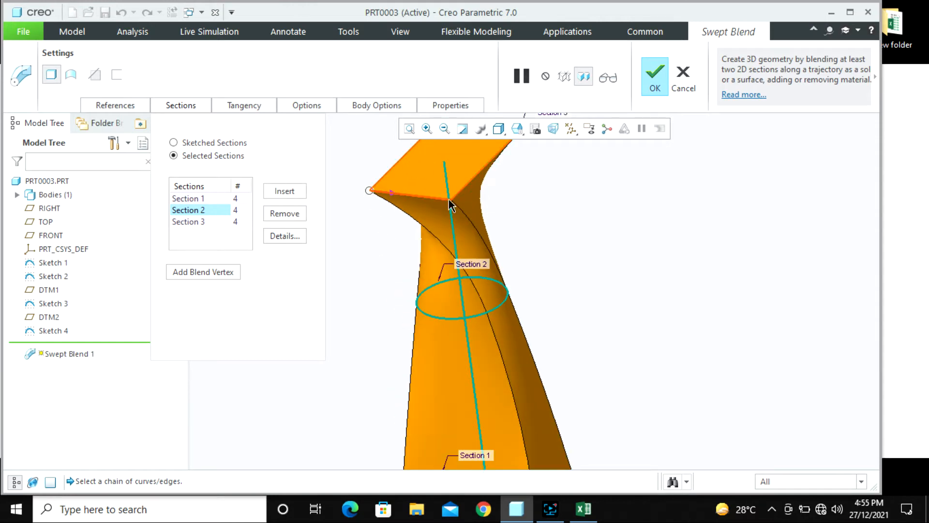
pyautogui.scroll(-2, 450, 202)
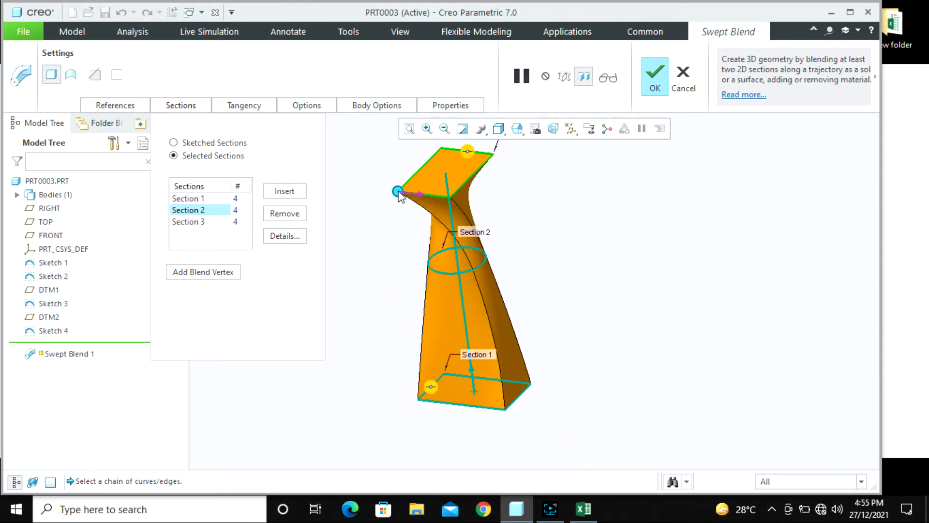
pyautogui.moveTo(399, 191); pyautogui.dragTo(448, 201)
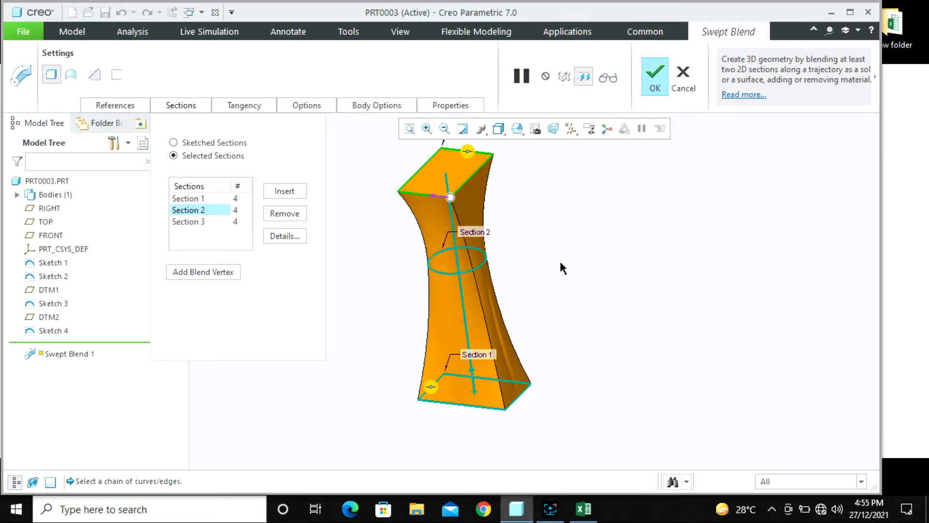
pyautogui.click(657, 82)
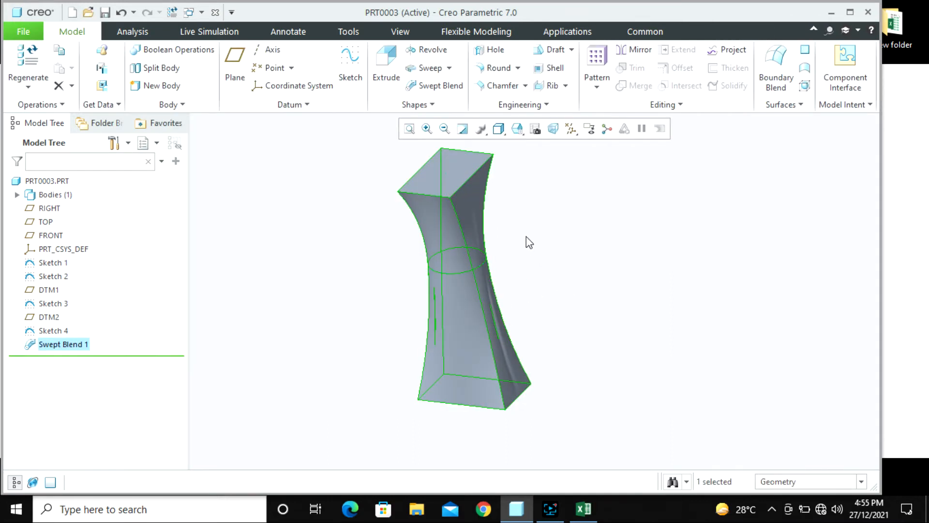
# - Reopen the swept blend's definition with its blend control options shown and orient the model to the FRONT view
pyautogui.rightClick(455, 278)
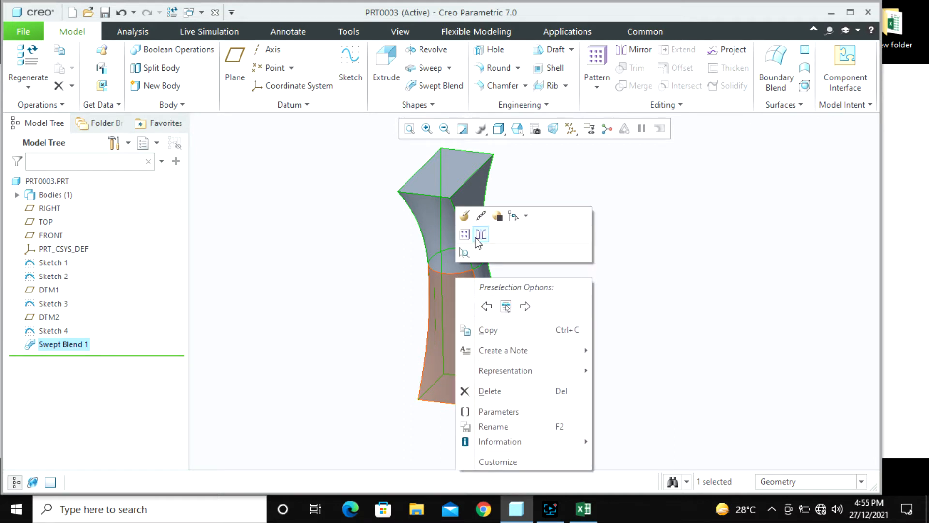
pyautogui.click(464, 217)
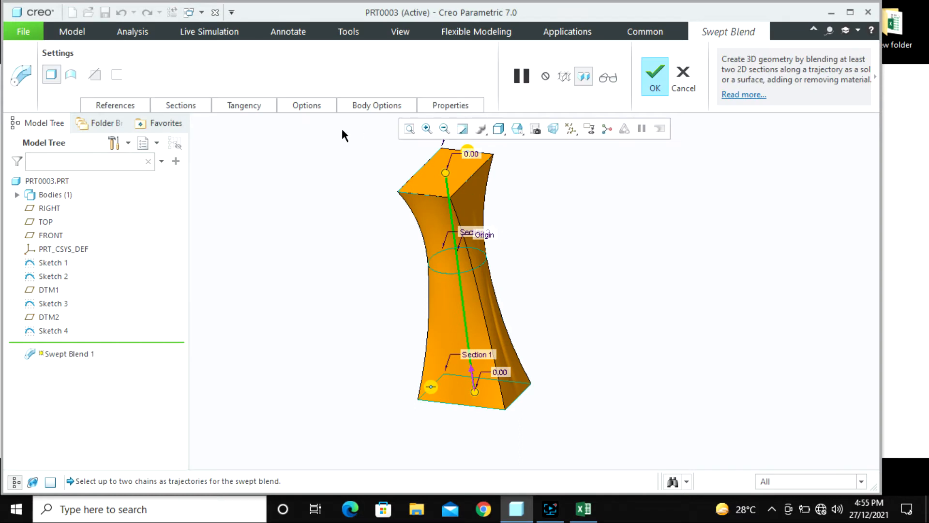
pyautogui.click(316, 105)
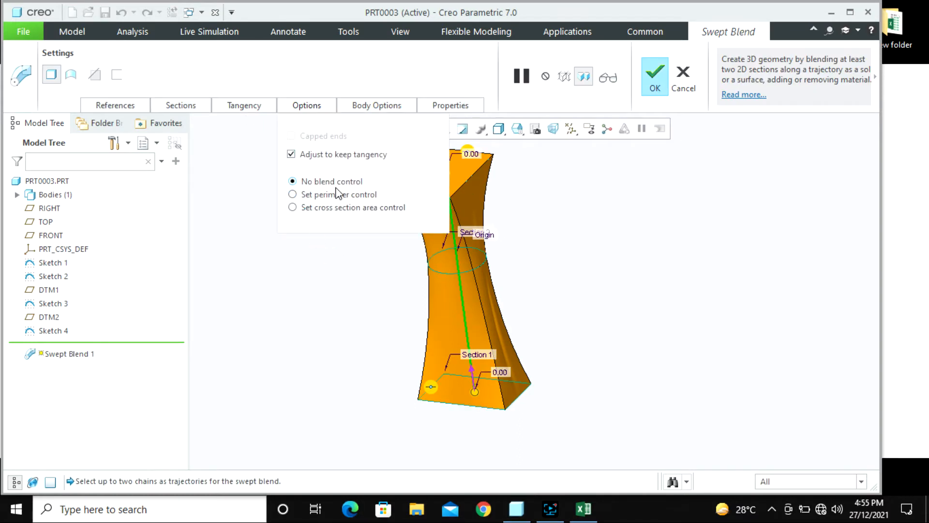
pyautogui.click(536, 129)
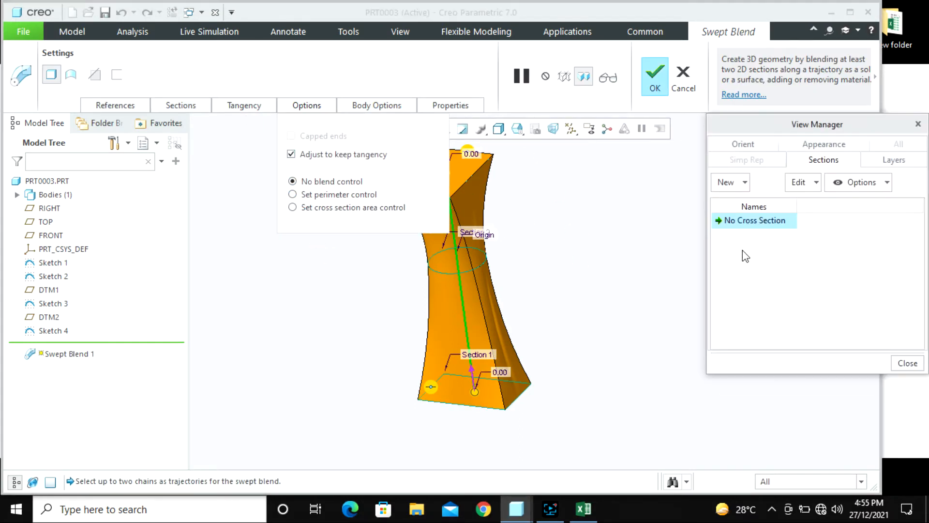
pyautogui.click(516, 130)
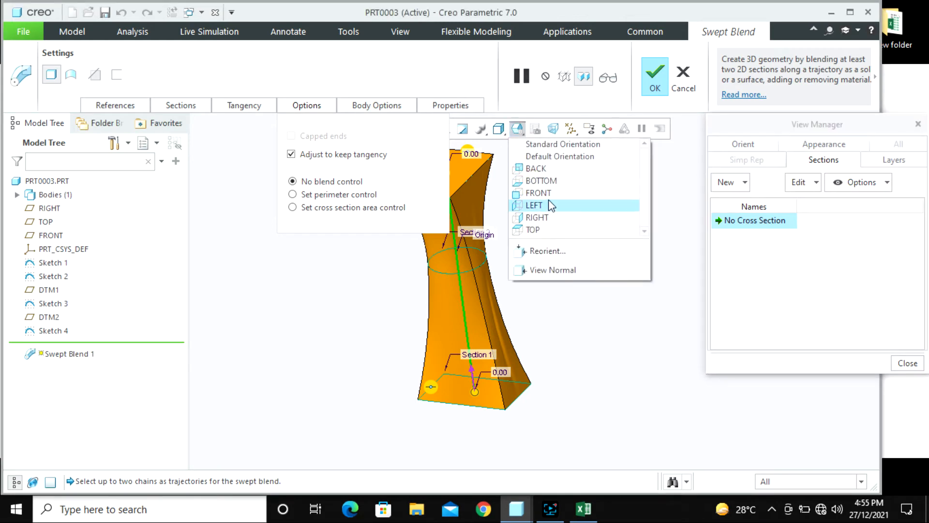
pyautogui.click(531, 191)
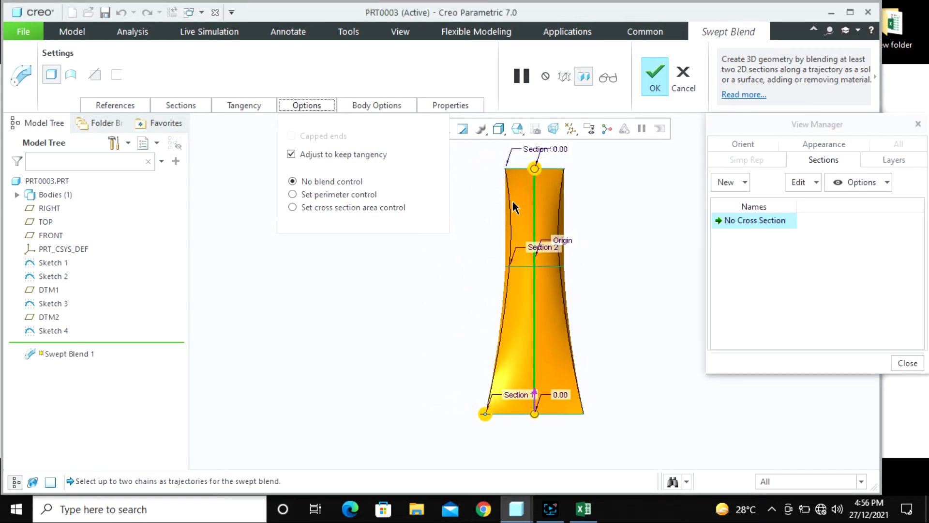
# - Try perimeter control on the swept blend, comparing it with no blend control, and return to no blend control
pyautogui.click(319, 195)
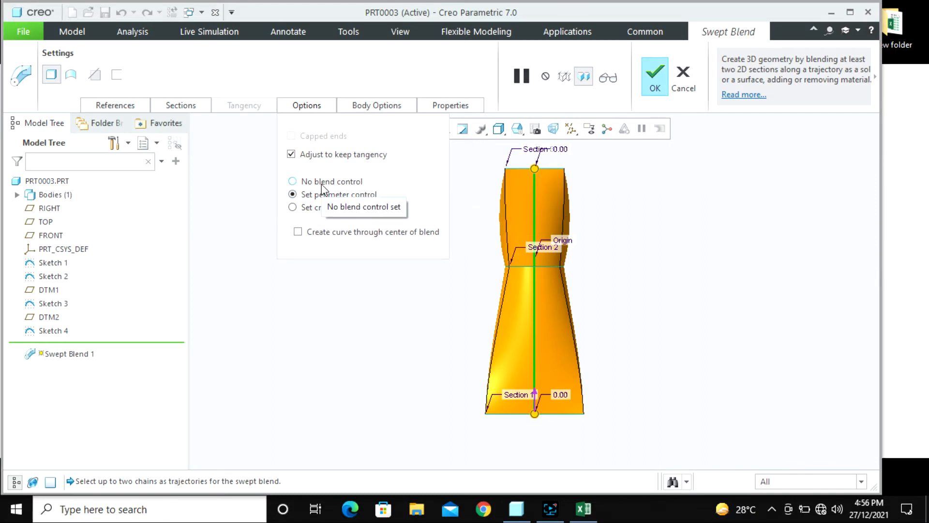
pyautogui.click(322, 184)
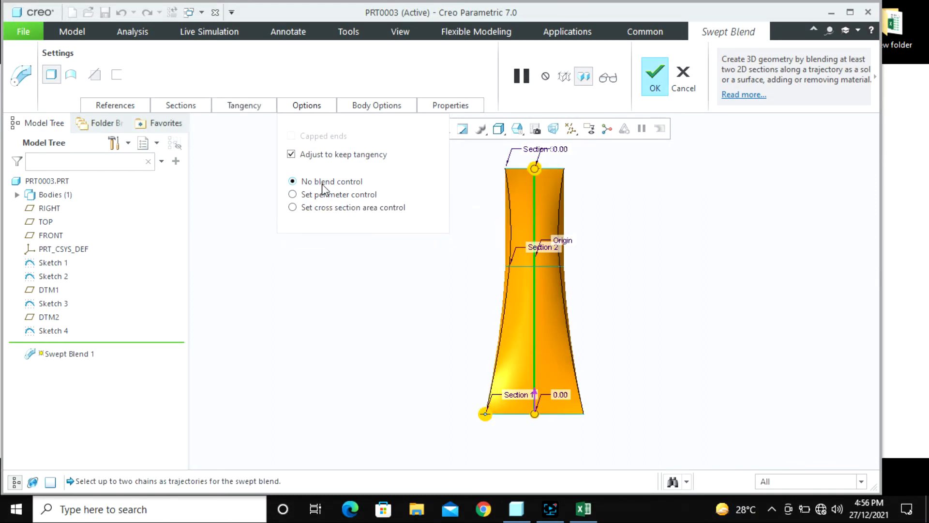
pyautogui.click(328, 194)
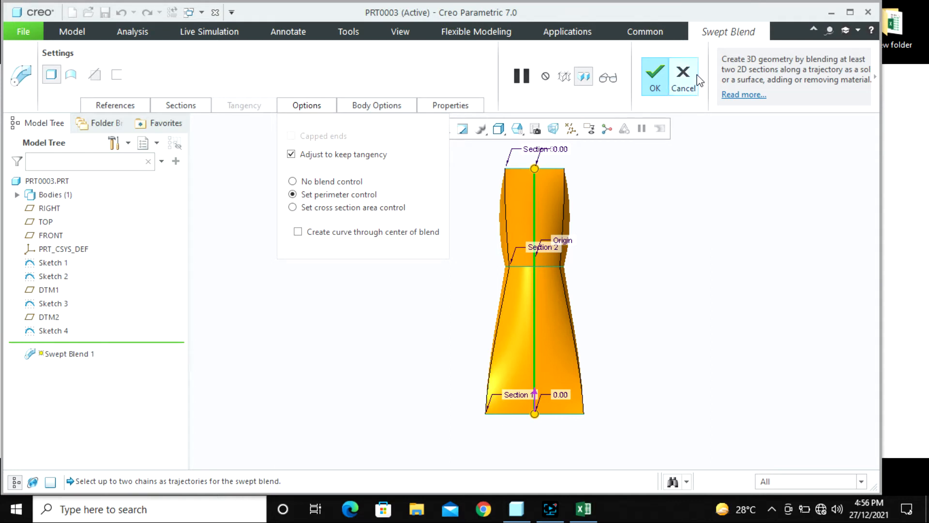
pyautogui.click(293, 181)
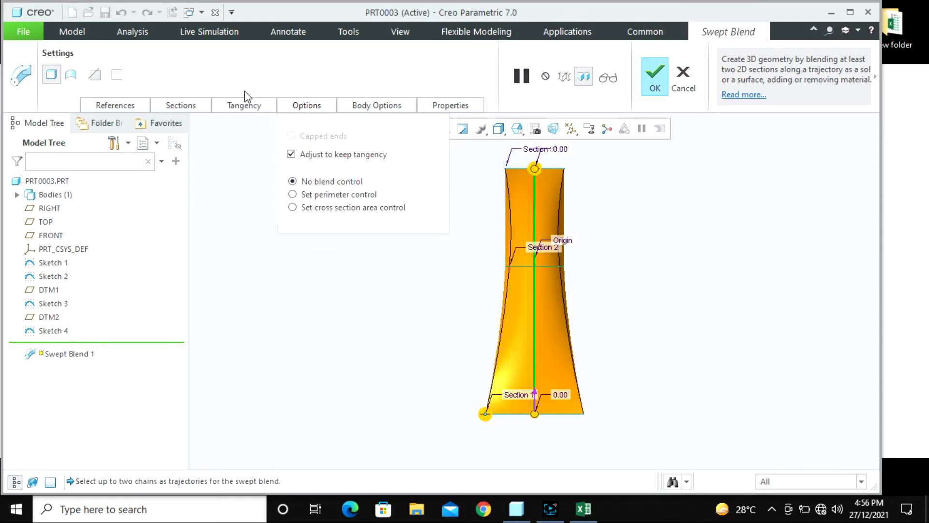
# - Set the swept blend's Start Section tangency condition to Normal
pyautogui.click(244, 104)
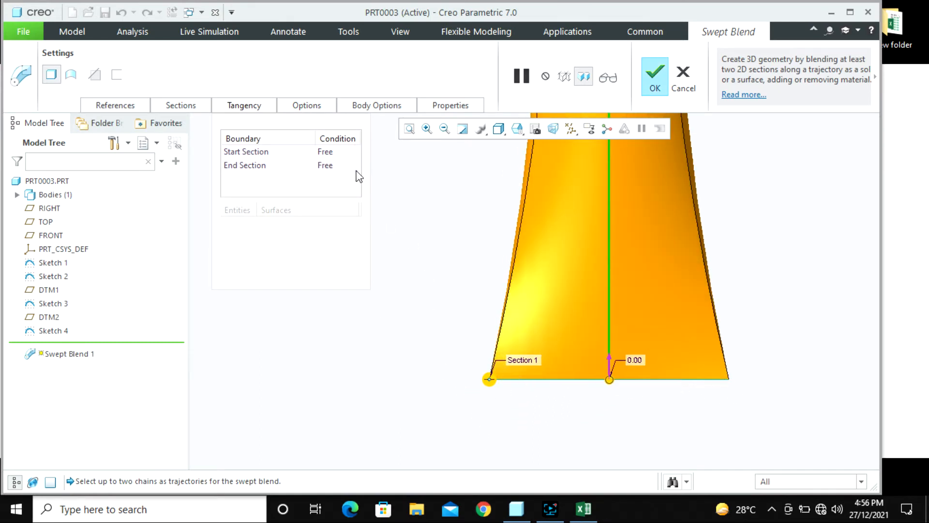
pyautogui.click(356, 151)
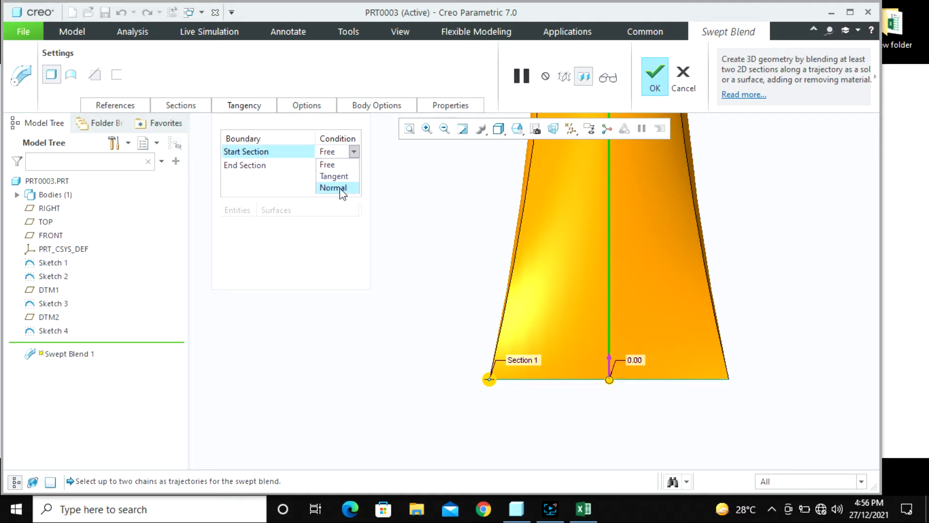
pyautogui.click(334, 188)
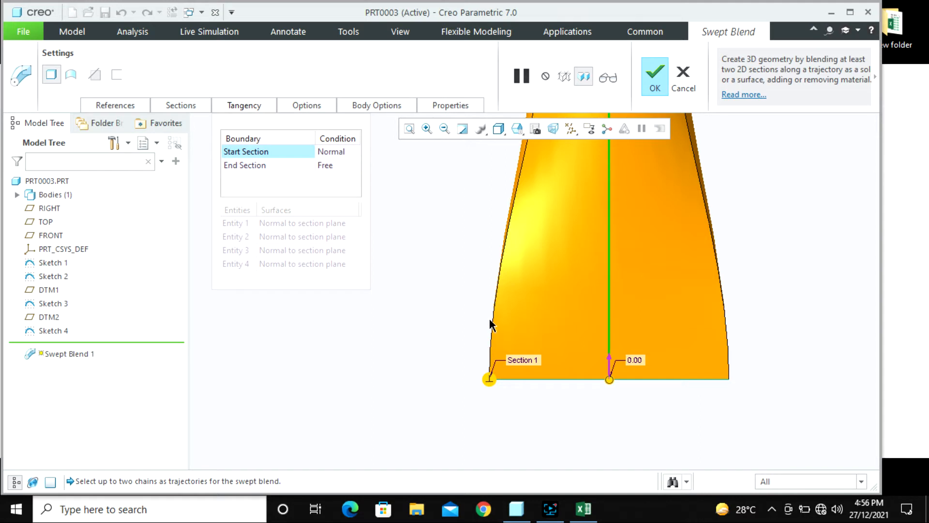
# - Set the swept blend's End Section tangency condition to Normal and inspect the upper profile
pyautogui.scroll(5, 501, 390)
pyautogui.scroll(-4, 557, 271)
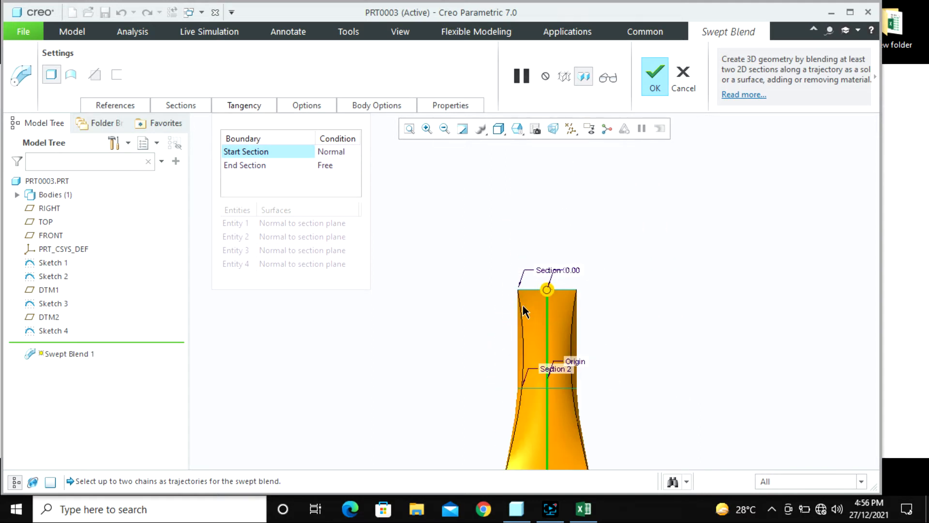
pyautogui.click(349, 167)
pyautogui.click(351, 166)
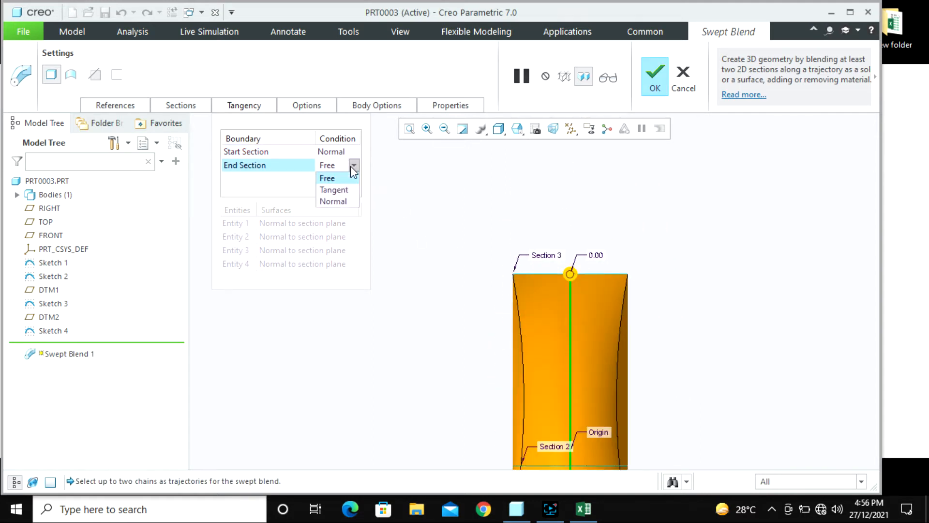
pyautogui.click(345, 201)
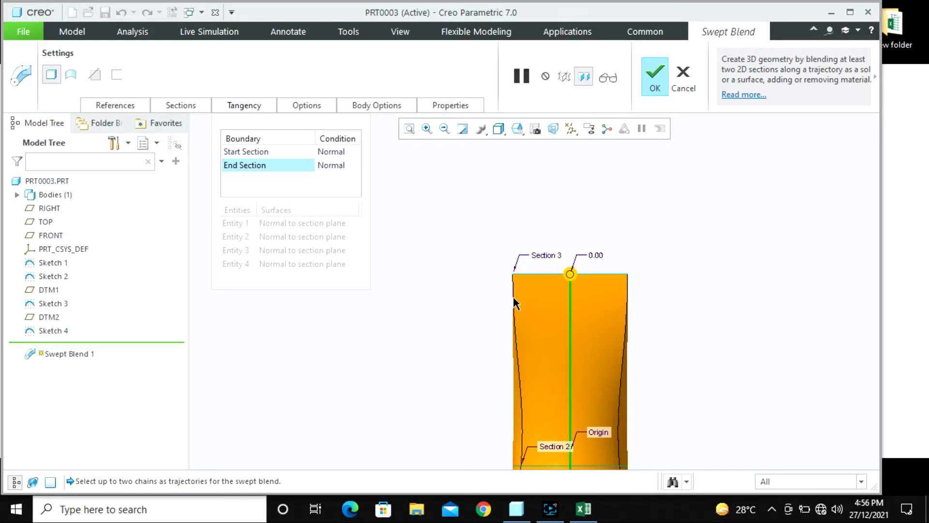
pyautogui.scroll(1, 523, 230)
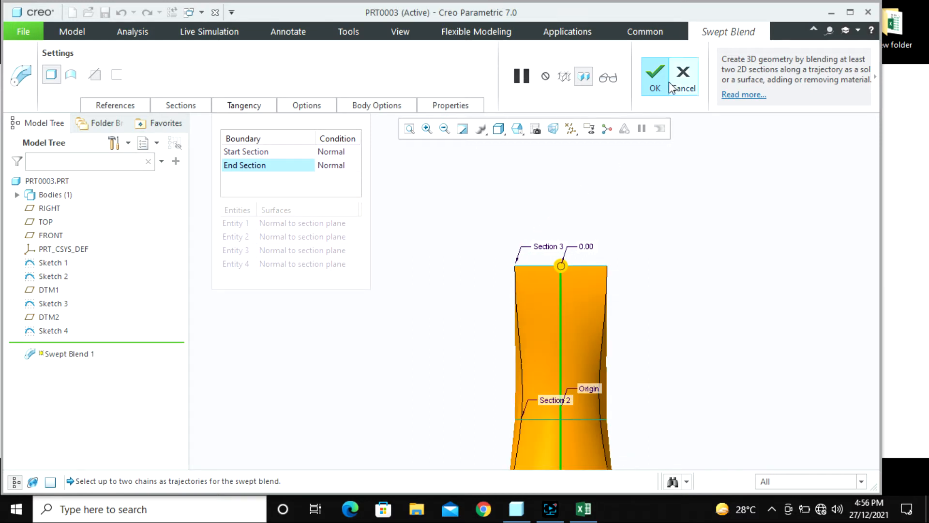
pyautogui.scroll(2, 581, 228)
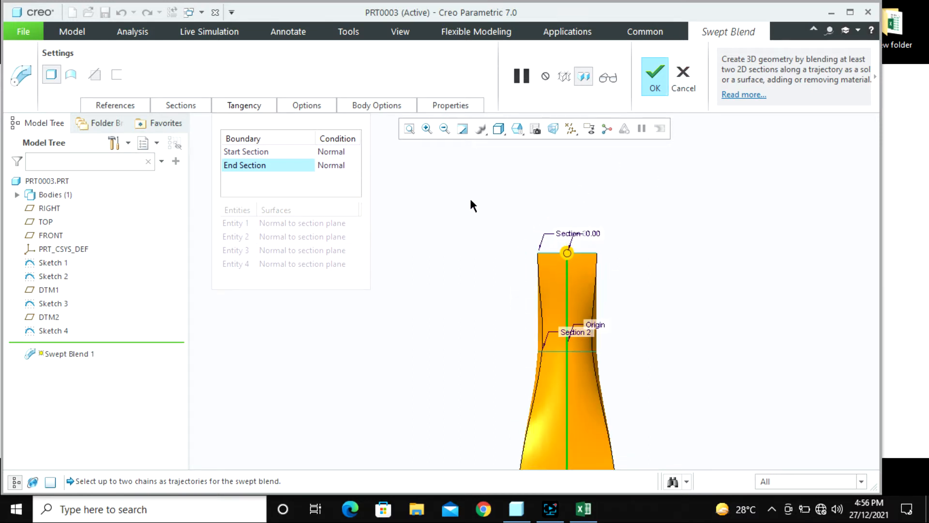
# - Review the swept blend's blend control options and cancel the feature edits
pyautogui.click(319, 106)
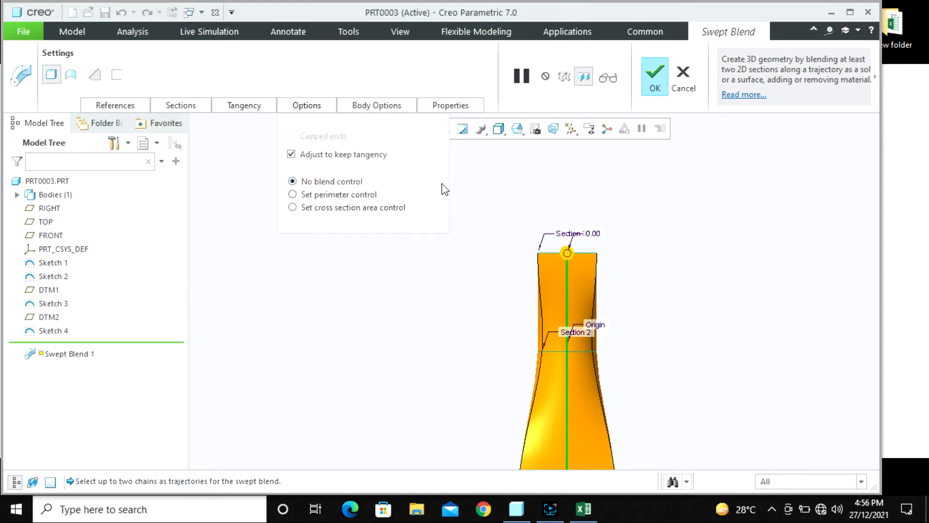
pyautogui.scroll(5, 498, 161)
pyautogui.scroll(-6, 512, 230)
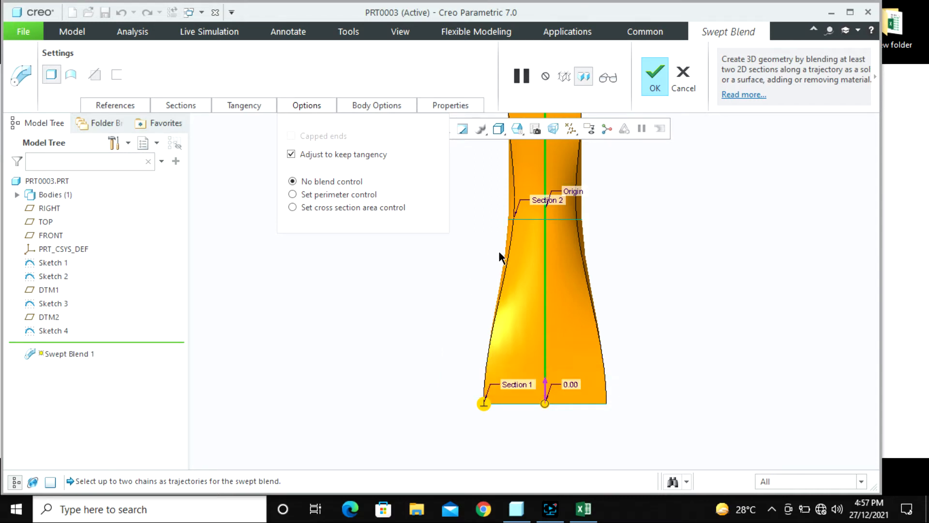
pyautogui.click(683, 78)
pyautogui.click(455, 278)
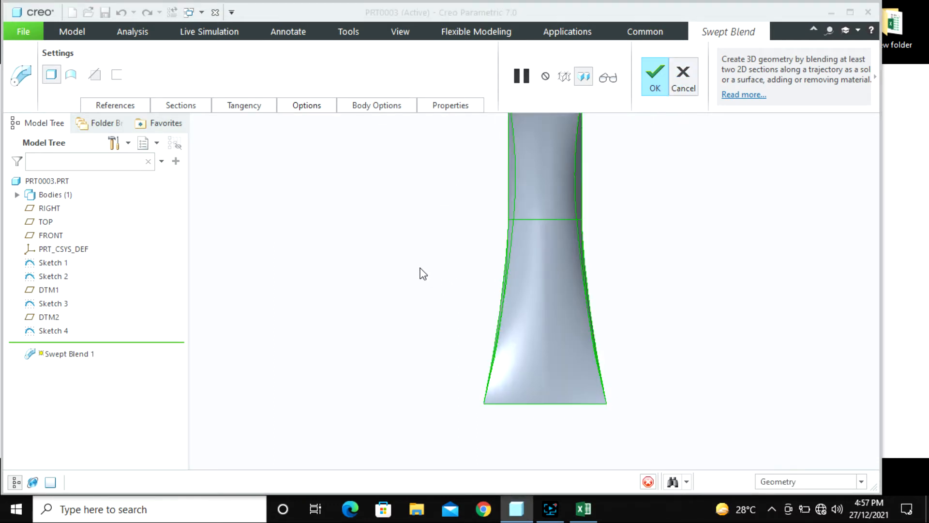
pyautogui.moveTo(435, 315); pyautogui.dragTo(408, 346, button='middle')
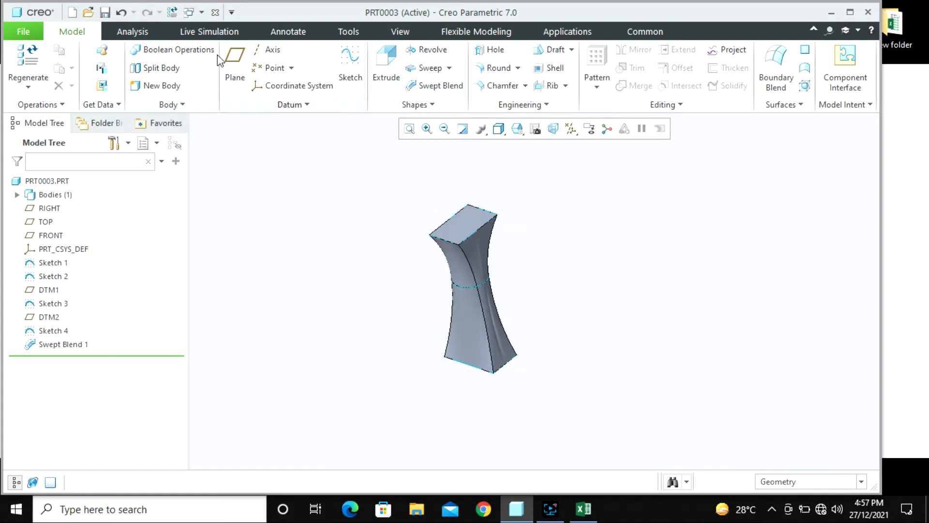
# - Close the current part window and open swept_blend_3.prt from the 11. Swept Blend folder
pyautogui.click(215, 12)
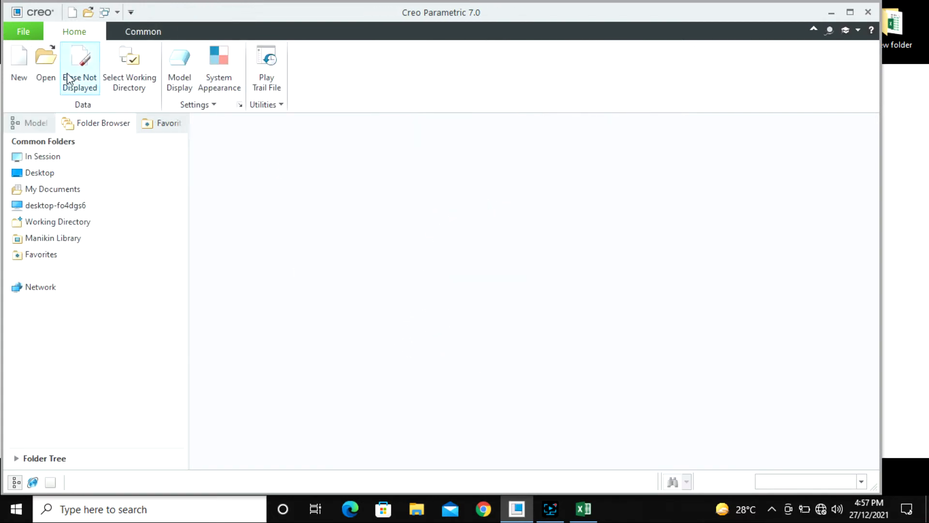
pyautogui.click(53, 65)
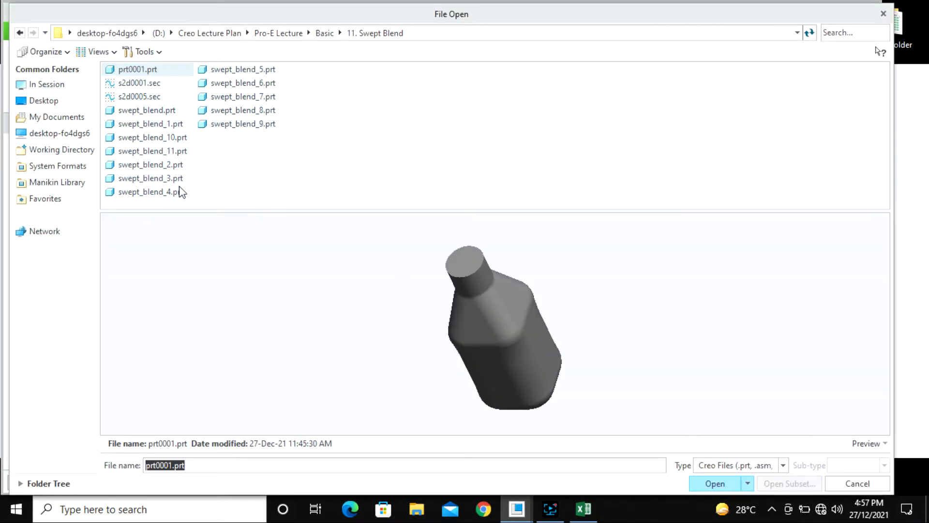
pyautogui.click(167, 179)
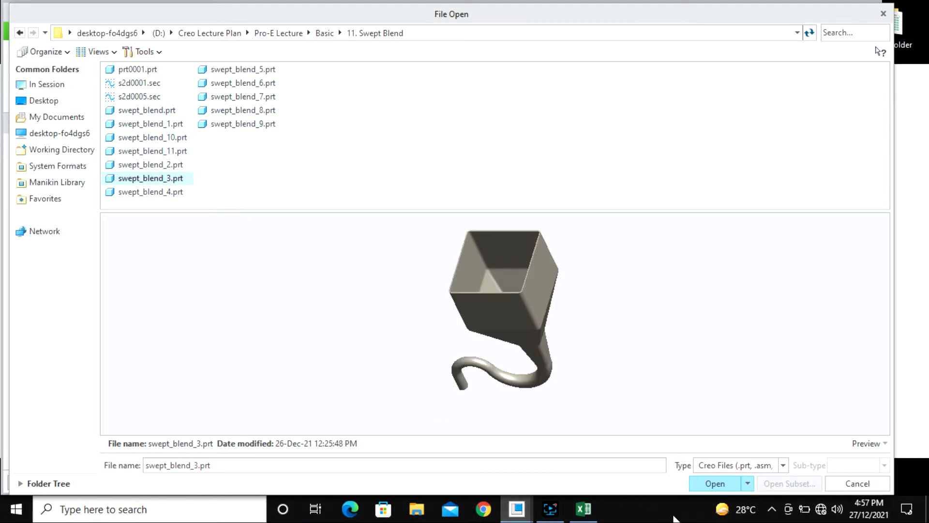
pyautogui.click(715, 483)
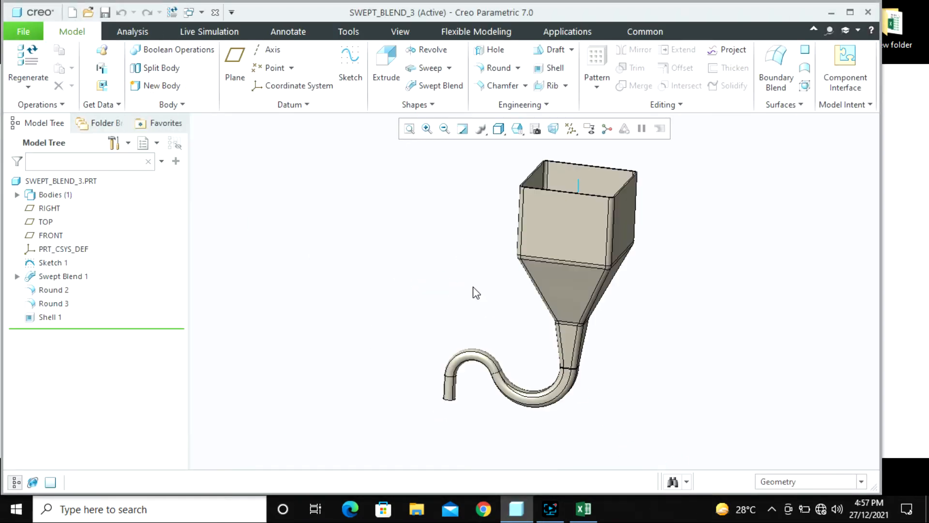
# - Roll the model back to just after Sketch 1 and examine the trajectory sketch's shape and dimensions
pyautogui.scroll(-3, 469, 317)
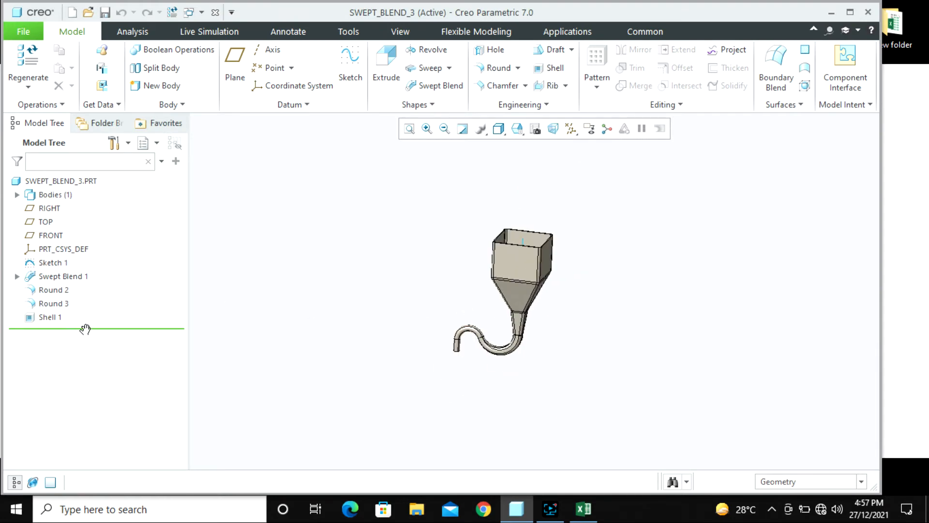
pyautogui.moveTo(86, 329); pyautogui.dragTo(97, 274)
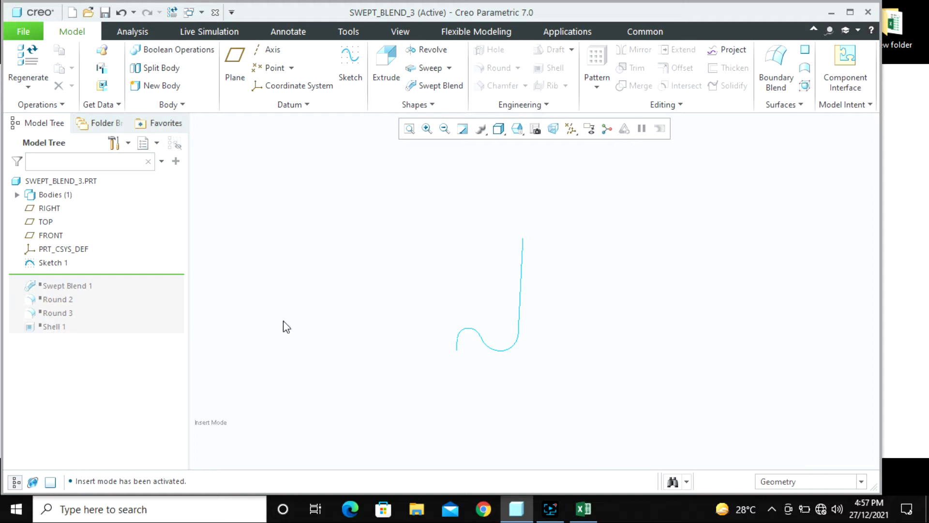
pyautogui.click(60, 261)
pyautogui.click(80, 186)
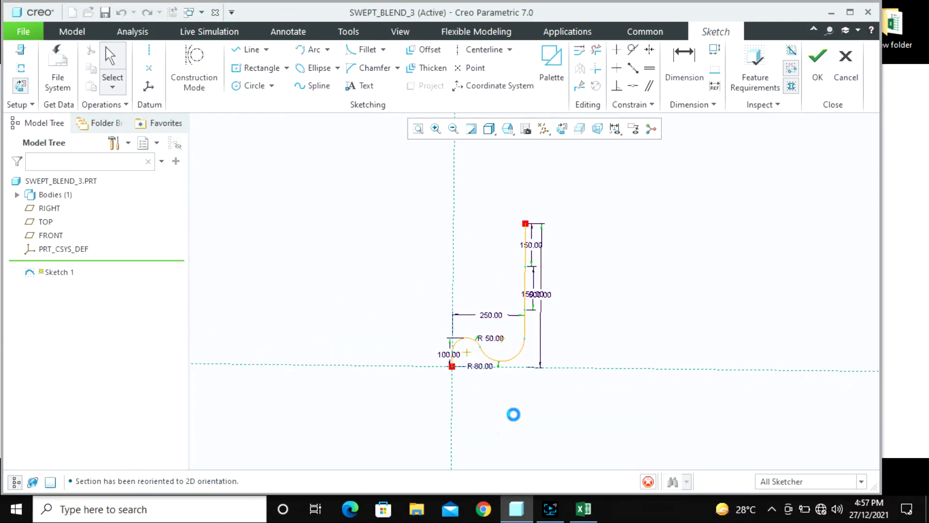
pyautogui.scroll(-4, 483, 369)
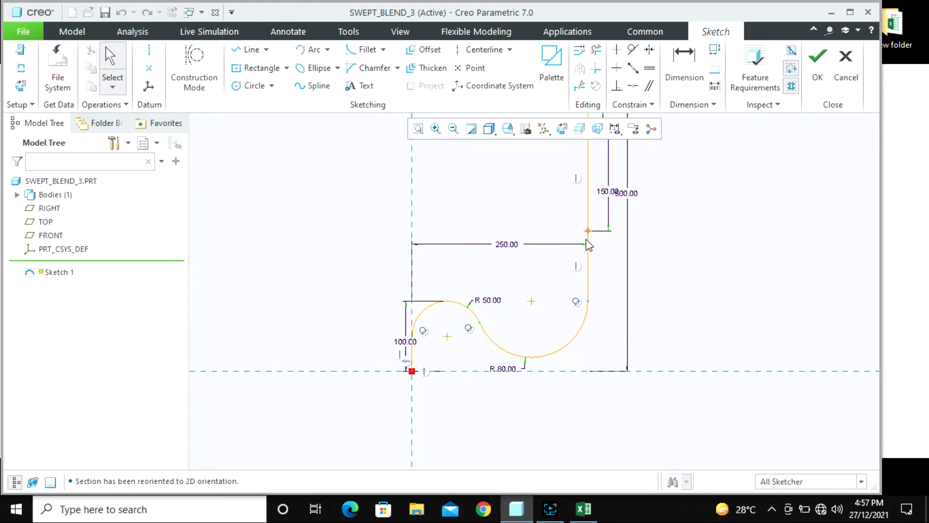
pyautogui.scroll(3, 588, 244)
pyautogui.scroll(-2, 598, 247)
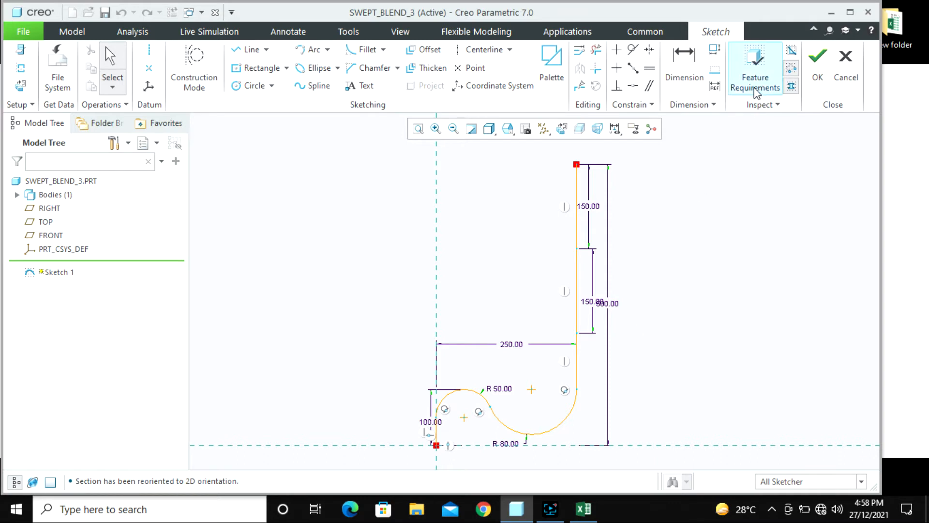
pyautogui.click(818, 70)
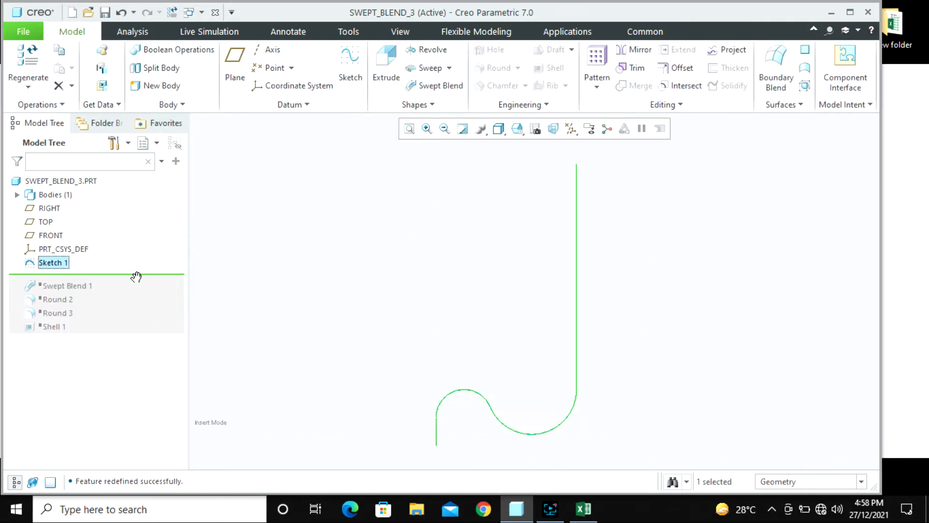
# - Roll the model forward to include Swept Blend 1 and open that feature's section definitions for editing
pyautogui.moveTo(136, 277); pyautogui.dragTo(135, 290)
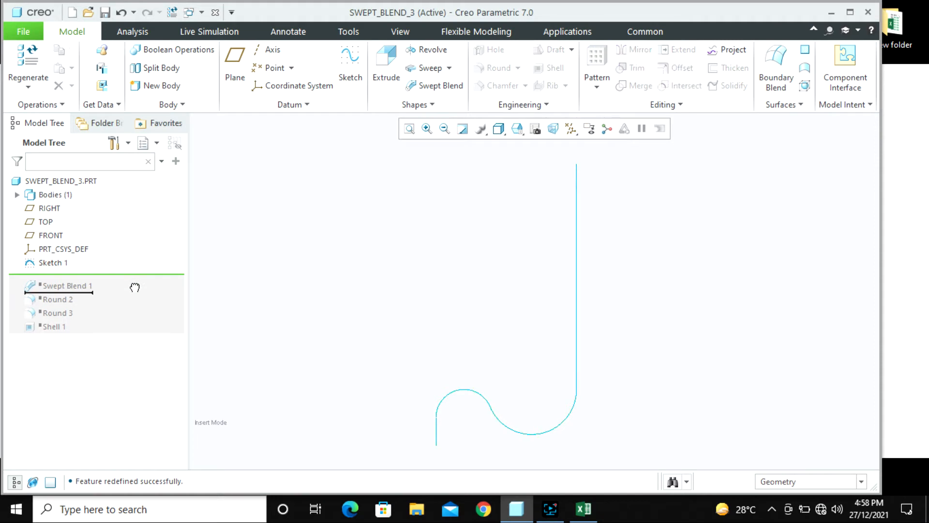
pyautogui.click(77, 277)
pyautogui.click(103, 195)
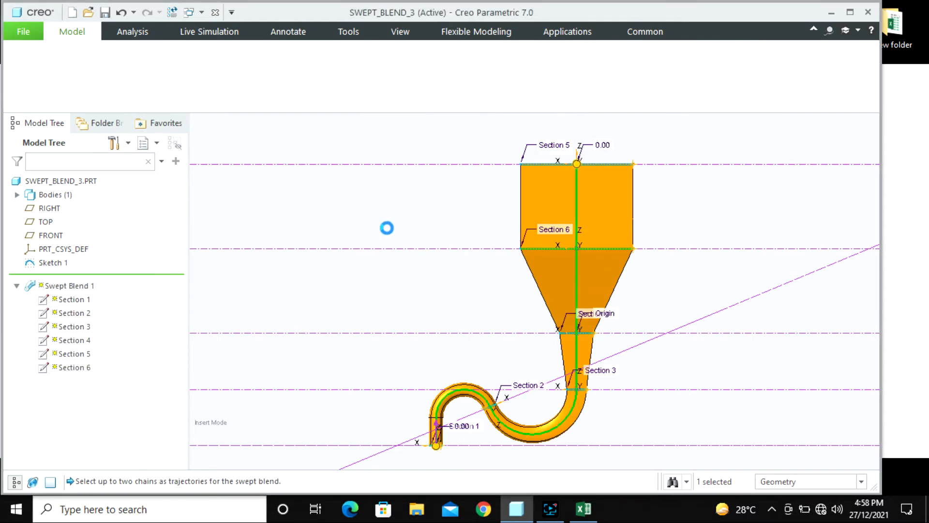
pyautogui.click(171, 107)
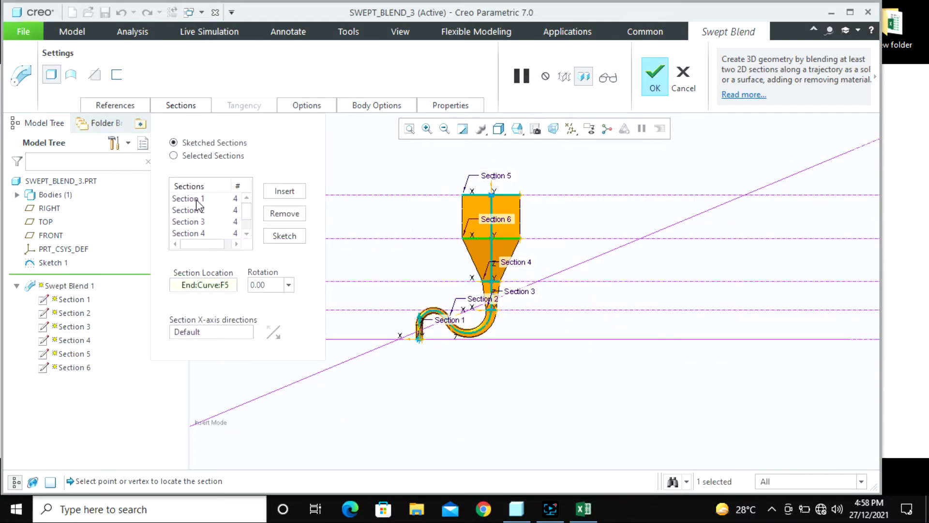
# - Open the sketch of Section 1, examine its divided circle and start point, and close the sketch
pyautogui.click(286, 236)
pyautogui.scroll(-5, 411, 348)
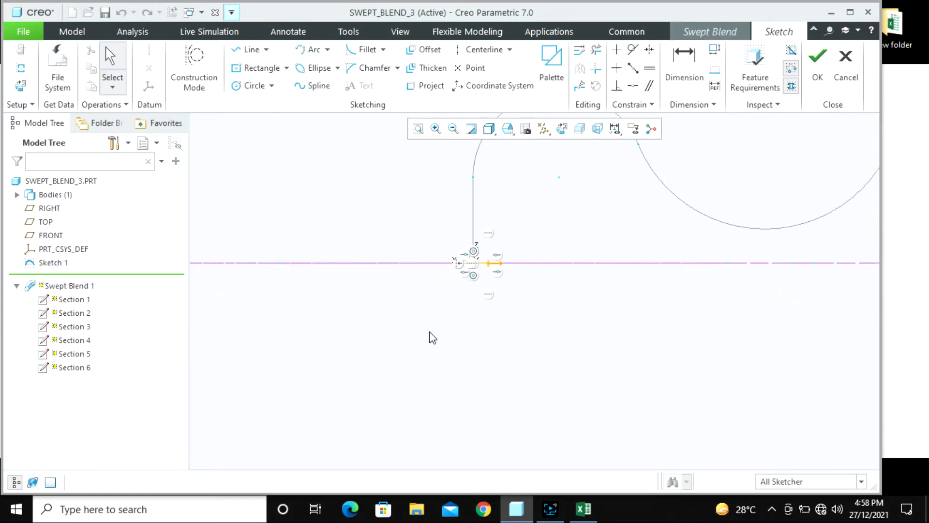
pyautogui.moveTo(472, 313); pyautogui.dragTo(474, 345, button='middle')
pyautogui.scroll(1, 475, 345)
pyautogui.scroll(-2, 474, 345)
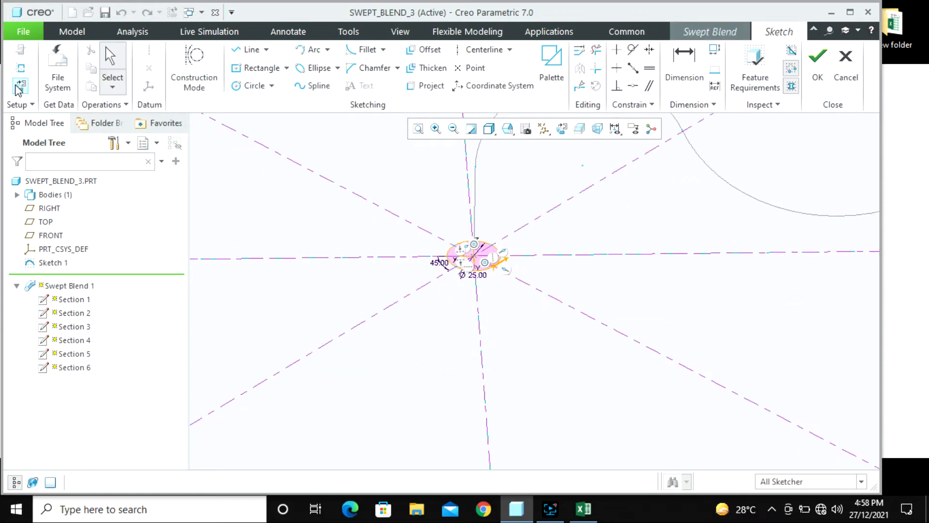
pyautogui.click(18, 88)
pyautogui.scroll(-2, 449, 241)
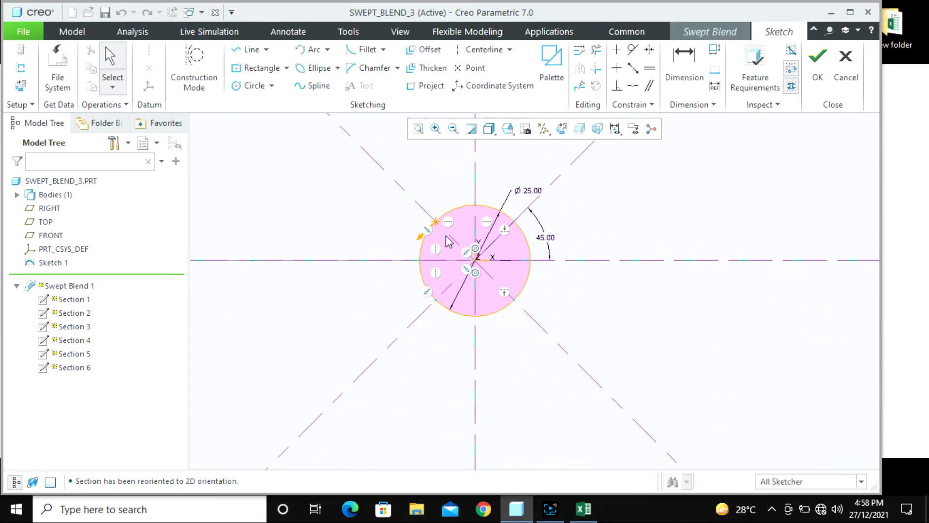
pyautogui.scroll(-2, 449, 241)
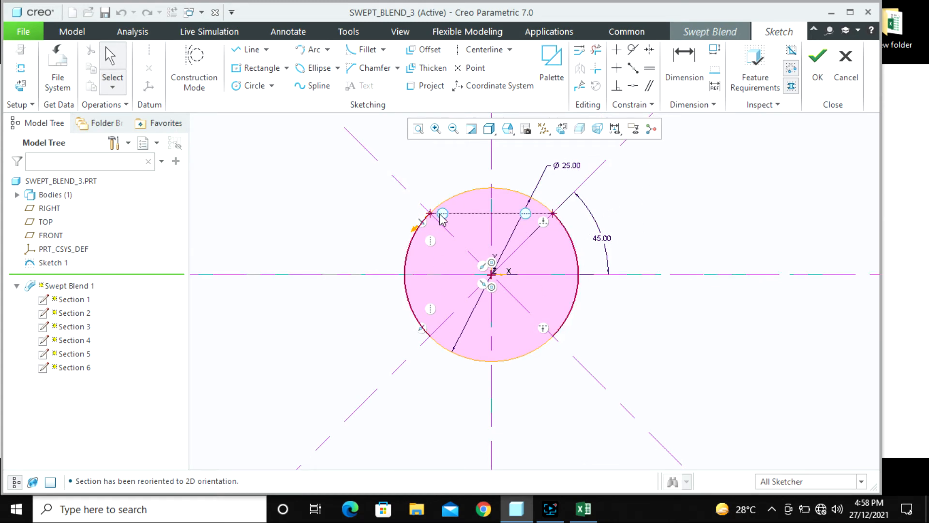
pyautogui.hotkey('ctrl', 'd')
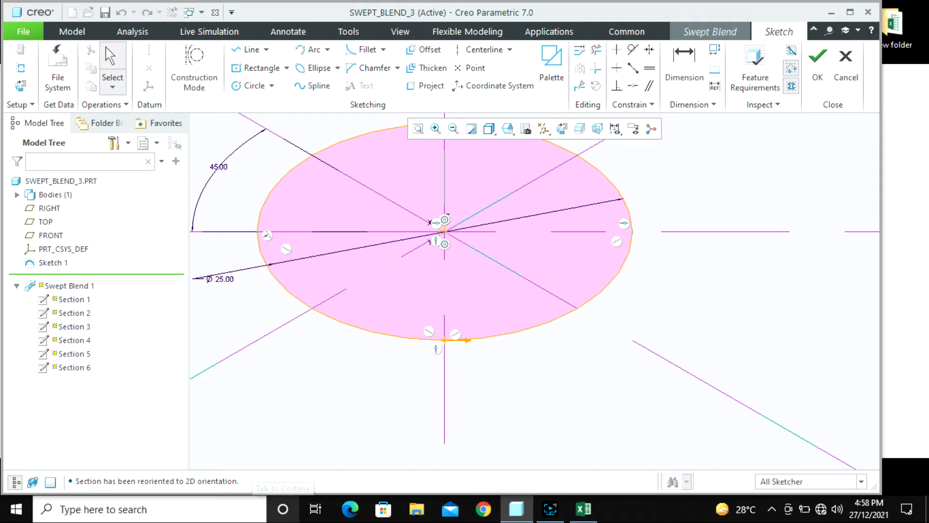
pyautogui.scroll(-3, 533, 429)
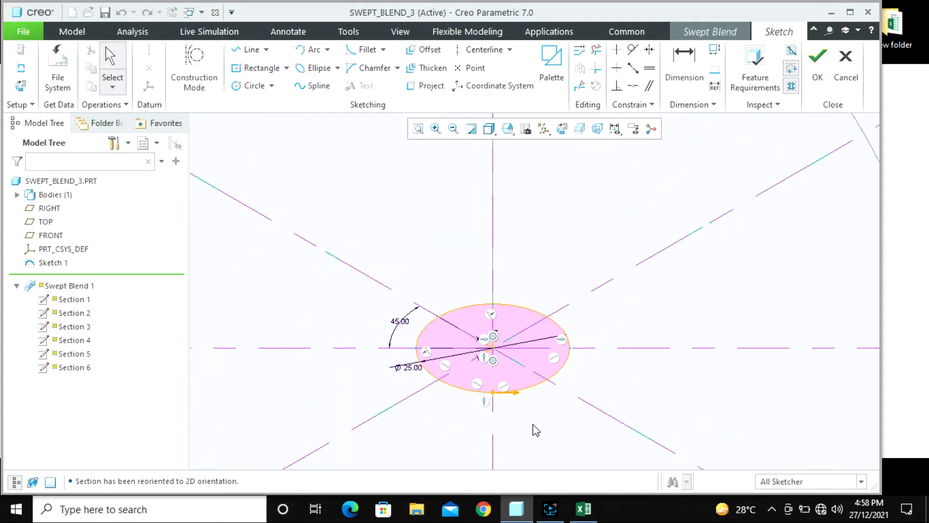
pyautogui.click(817, 67)
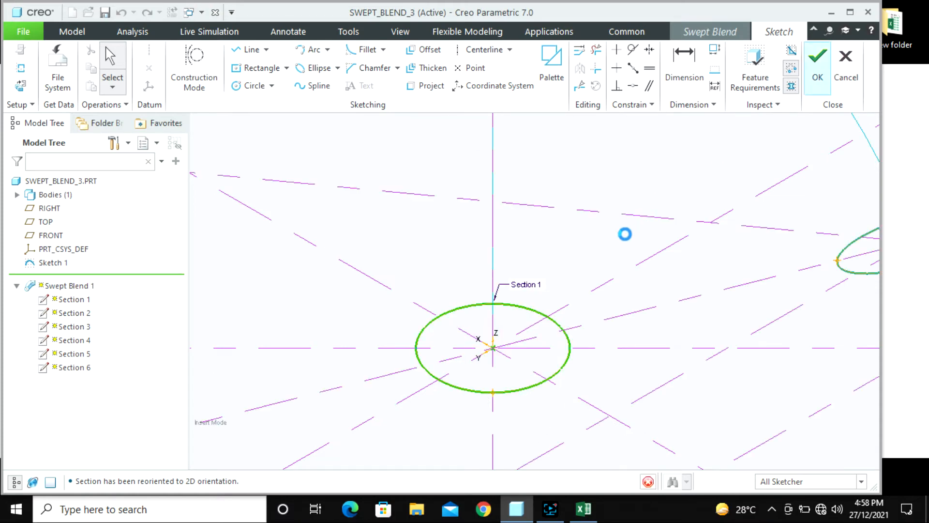
# - Open the sketch of Section 2, examine its circle and start point relative to Section 1, and close the sketch
pyautogui.click(187, 209)
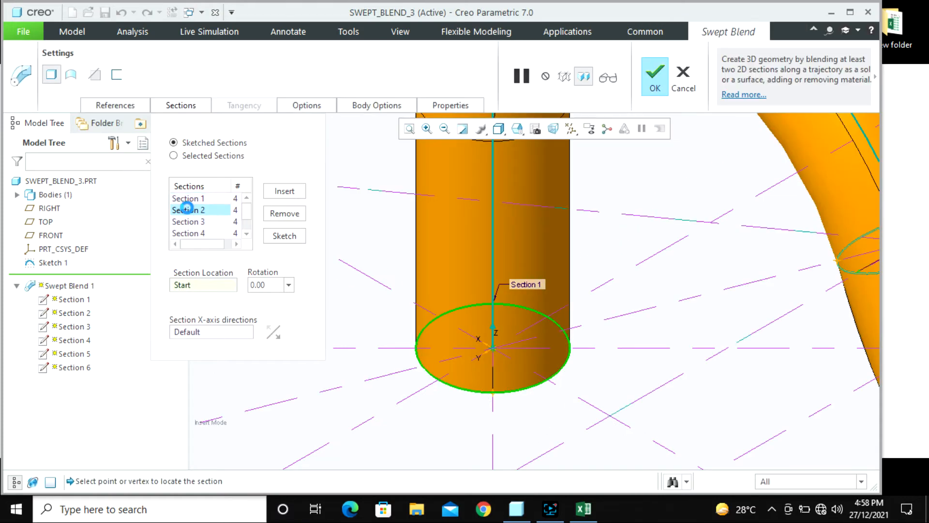
pyautogui.click(280, 237)
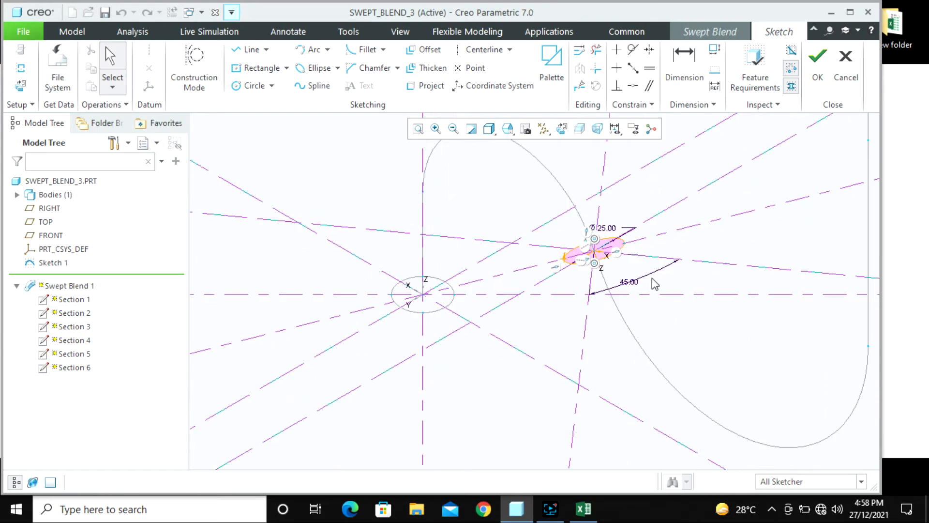
pyautogui.scroll(3, 566, 311)
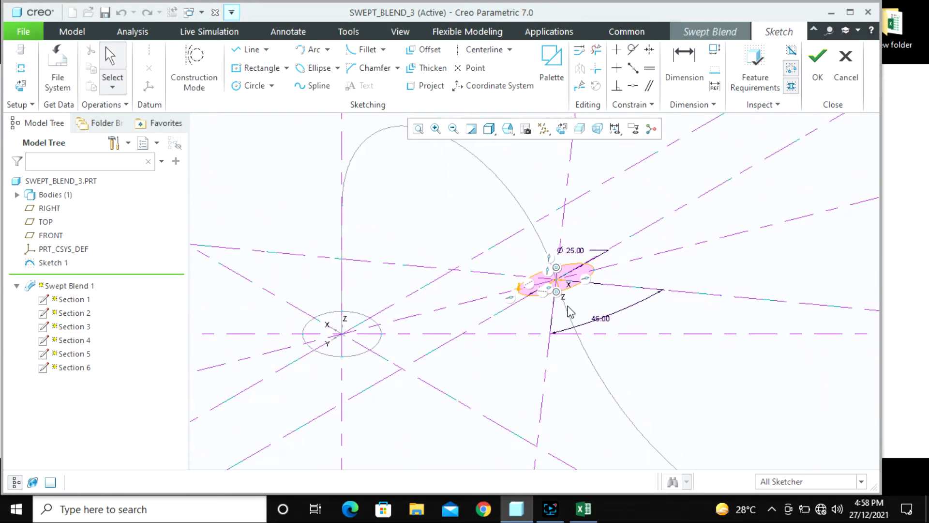
pyautogui.moveTo(565, 315); pyautogui.dragTo(569, 331, button='middle')
pyautogui.scroll(-3, 538, 221)
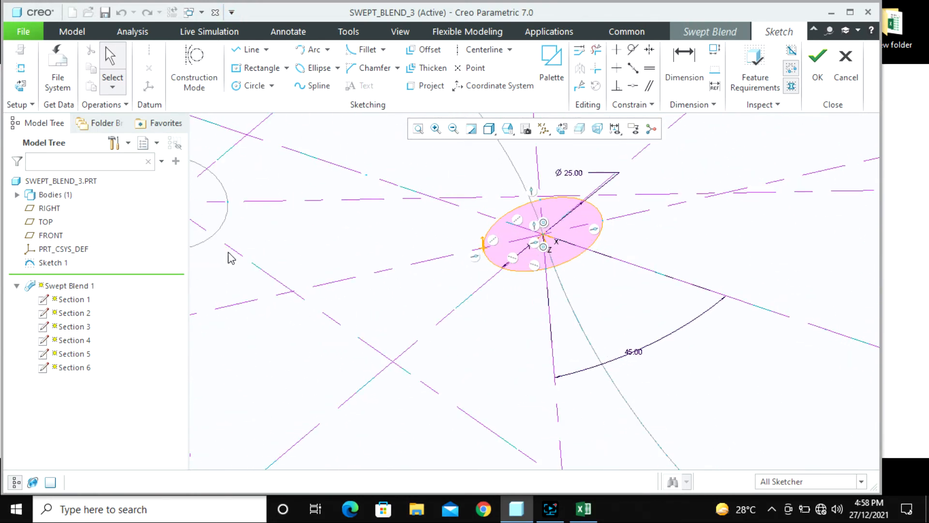
pyautogui.scroll(2, 621, 319)
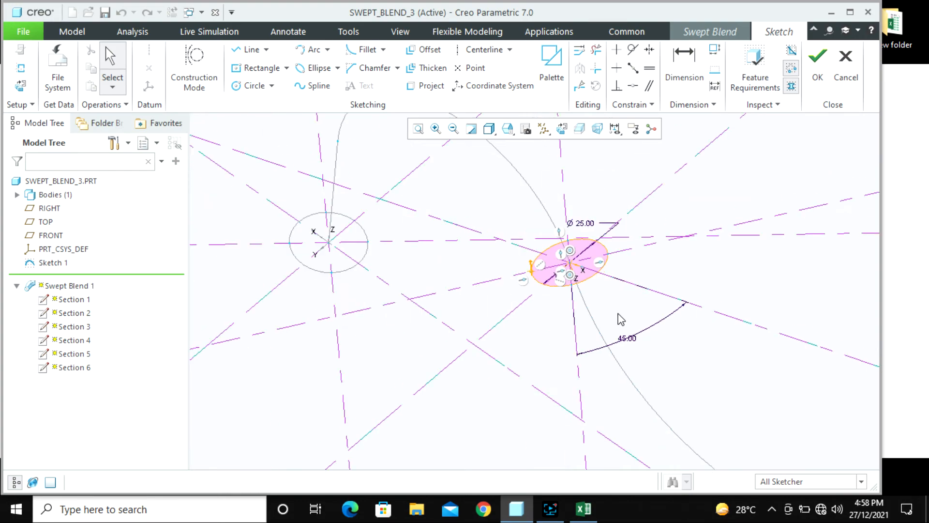
pyautogui.scroll(2, 619, 316)
pyautogui.moveTo(615, 313)
pyautogui.mouseDown(button='middle')
pyautogui.moveTo(607, 332)
pyautogui.moveTo(535, 356)
pyautogui.moveTo(486, 352)
pyautogui.mouseUp(button='middle')
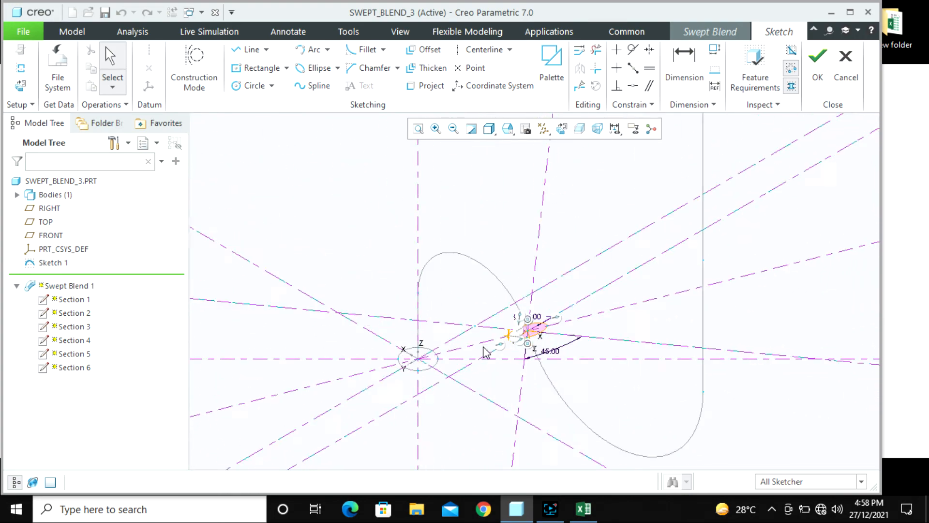
pyautogui.scroll(-5, 489, 350)
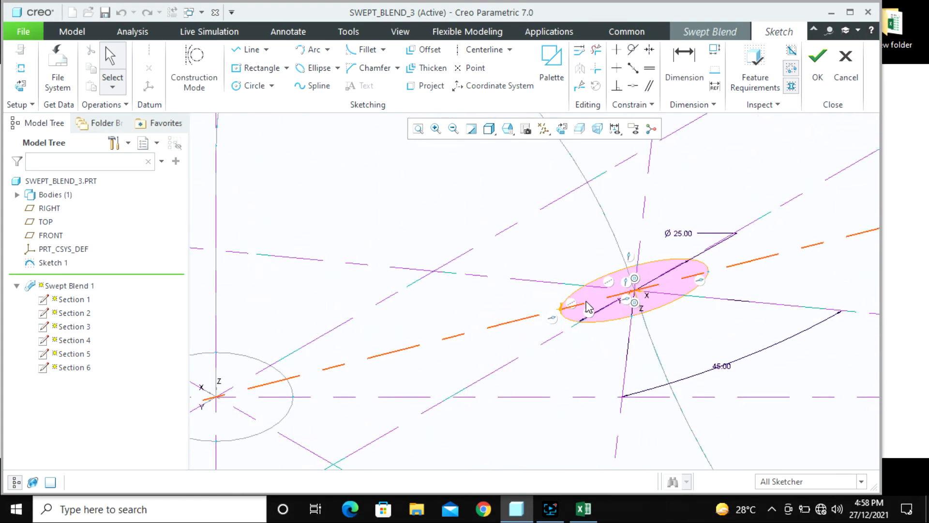
pyautogui.scroll(5, 587, 300)
pyautogui.scroll(1, 586, 300)
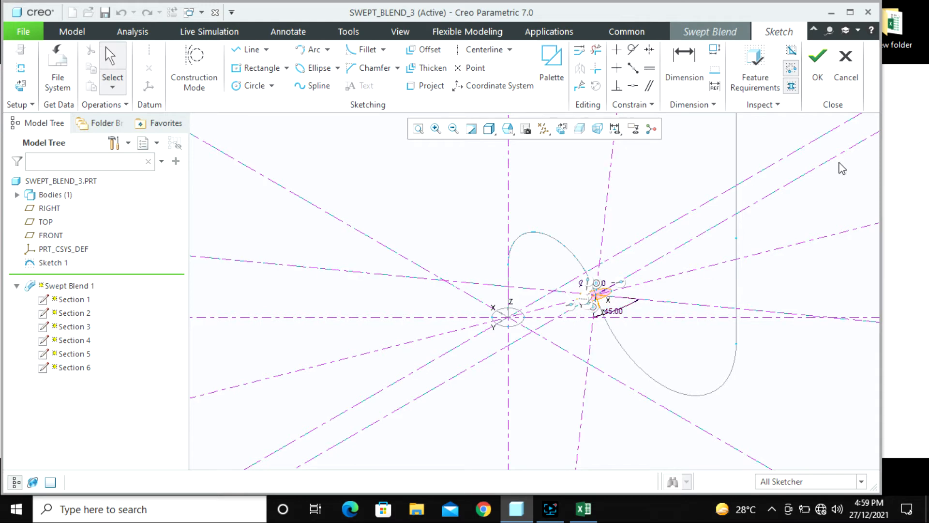
pyautogui.click(817, 77)
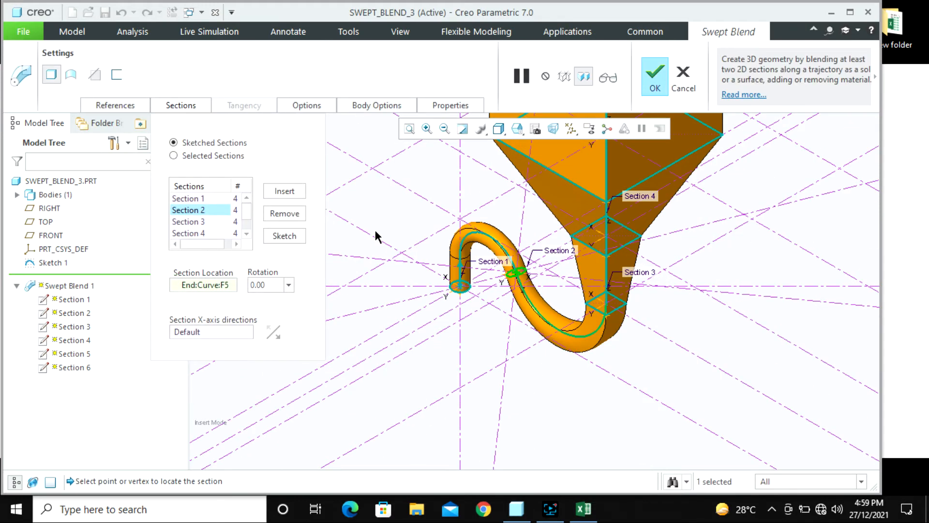
# - Open the sketch of Section 3, examine its square profile and start point, and close the sketch
pyautogui.scroll(-3, 559, 314)
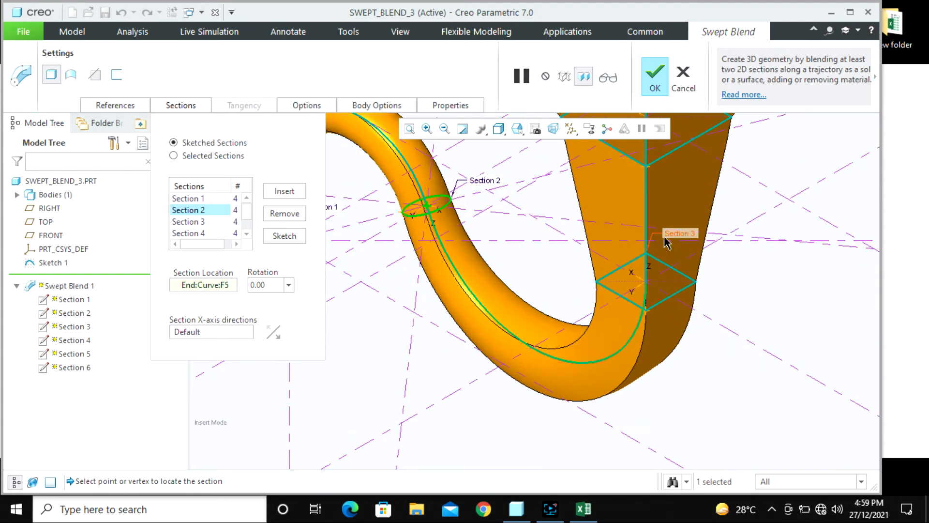
pyautogui.click(216, 221)
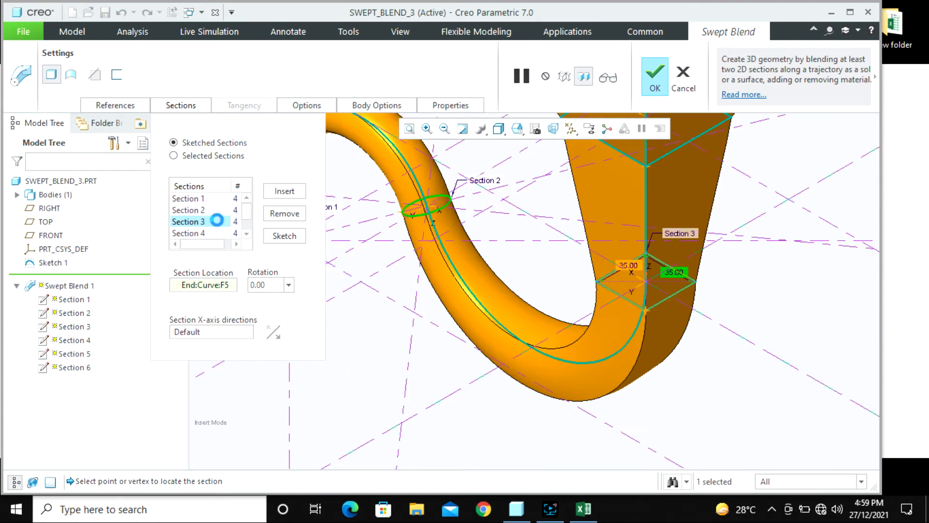
pyautogui.click(290, 235)
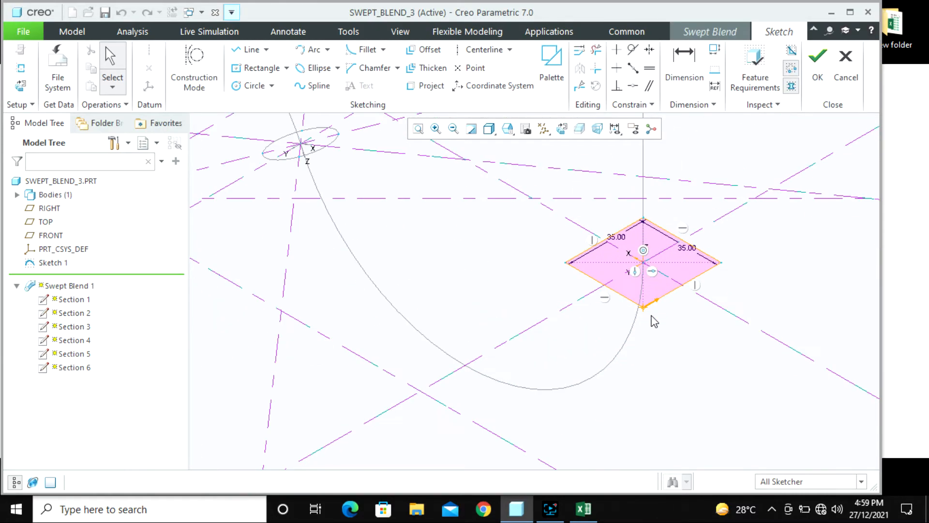
pyautogui.moveTo(648, 317)
pyautogui.mouseDown(button='middle')
pyautogui.moveTo(595, 392)
pyautogui.moveTo(574, 358)
pyautogui.moveTo(571, 372)
pyautogui.moveTo(546, 350)
pyautogui.moveTo(574, 375)
pyautogui.mouseUp(button='middle')
pyautogui.scroll(5, 572, 369)
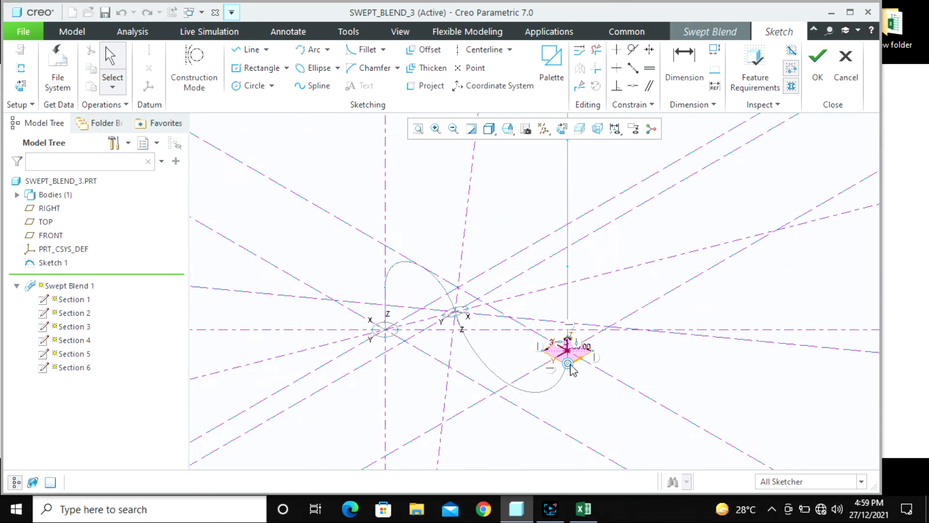
pyautogui.scroll(-8, 572, 357)
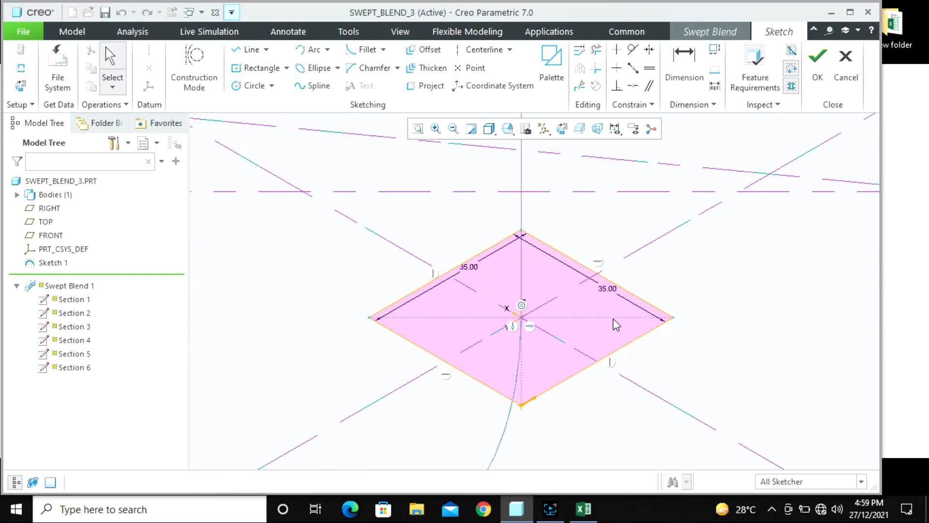
pyautogui.click(817, 73)
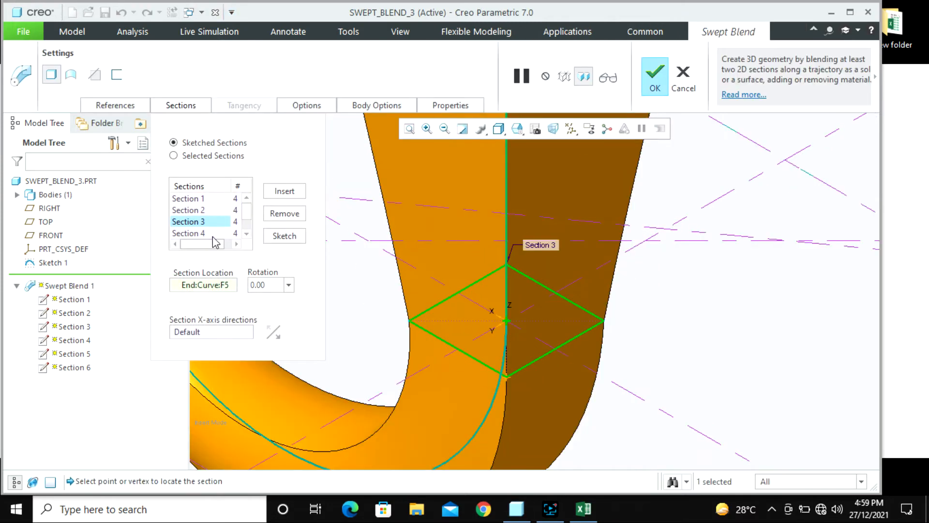
# - Open the sketch of Section 4, examine its square profile and dimension, and close the sketch
pyautogui.click(213, 234)
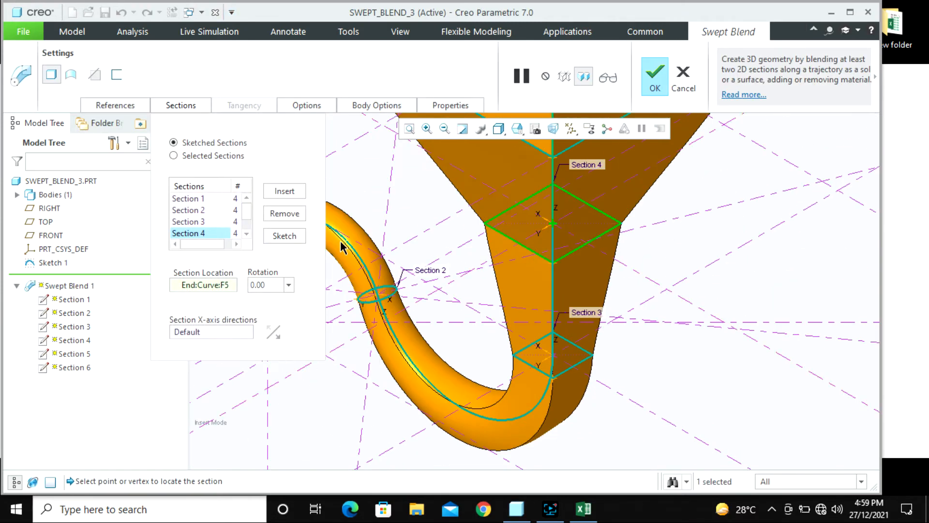
pyautogui.click(294, 237)
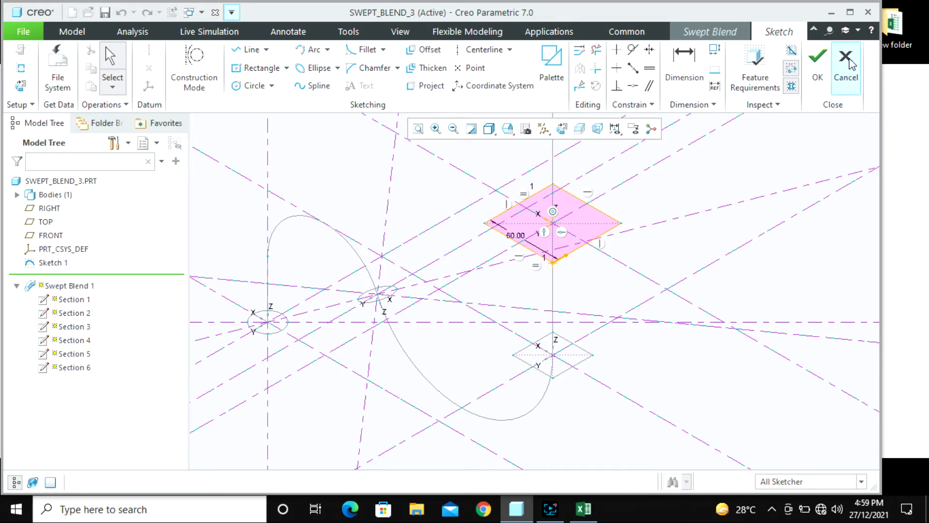
pyautogui.click(816, 64)
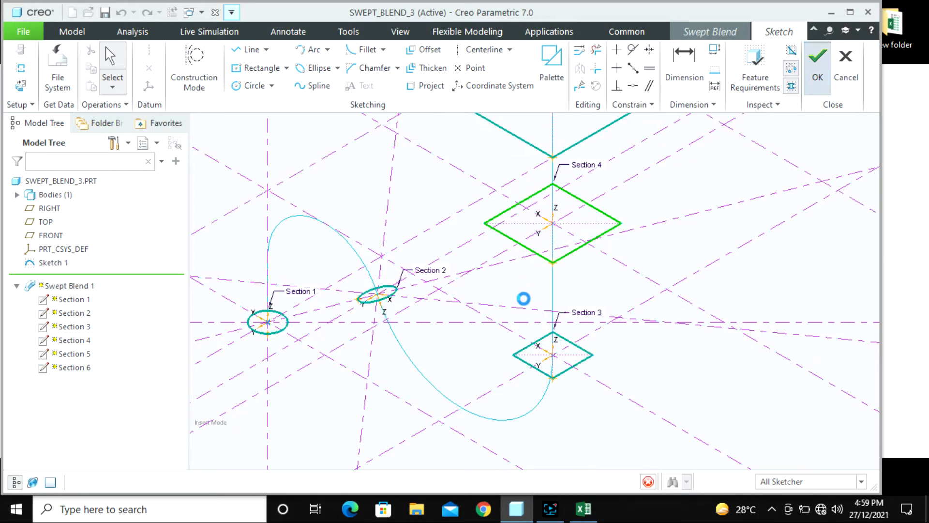
pyautogui.scroll(-5, 516, 252)
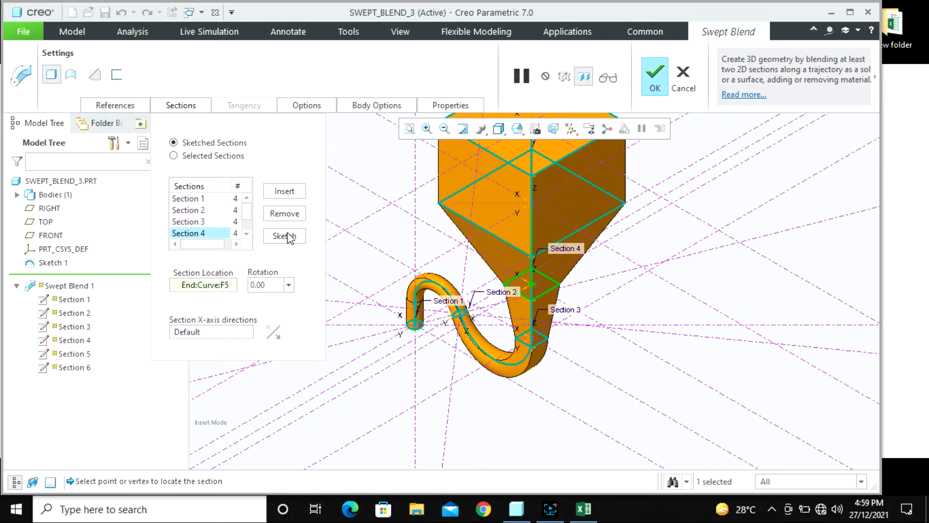
# - Open the sketch of Section 5, examine its square profile, side dimension and start point, and close the sketch
pyautogui.scroll(-1, 188, 234)
pyautogui.click(194, 221)
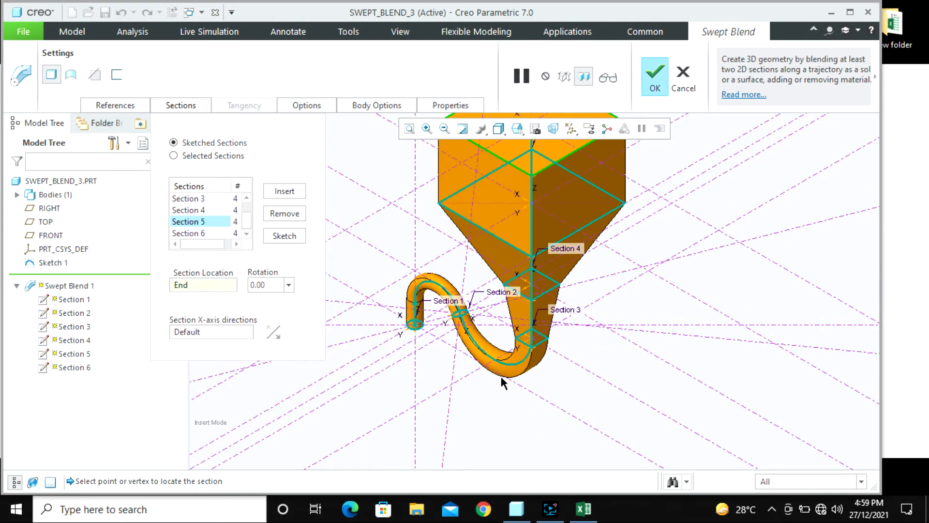
pyautogui.click(302, 238)
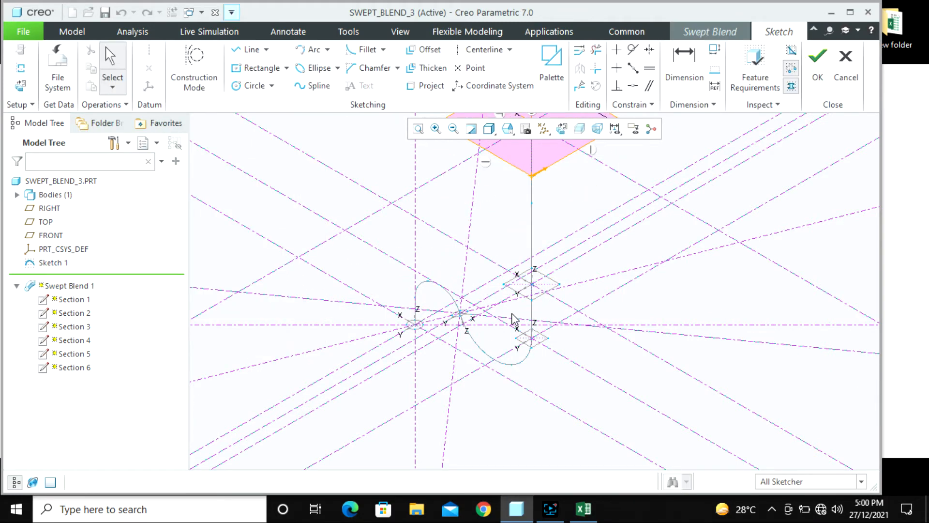
pyautogui.scroll(3, 602, 190)
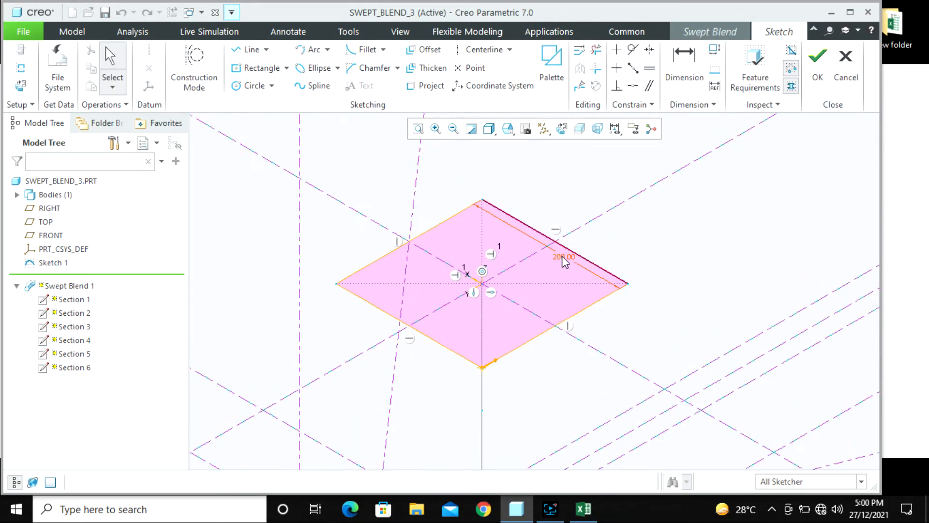
pyautogui.scroll(-3, 529, 205)
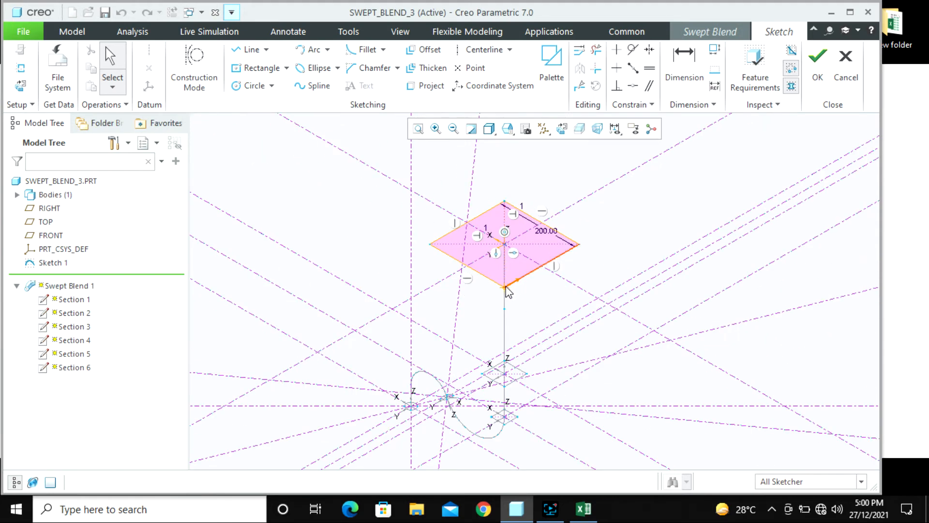
pyautogui.click(817, 62)
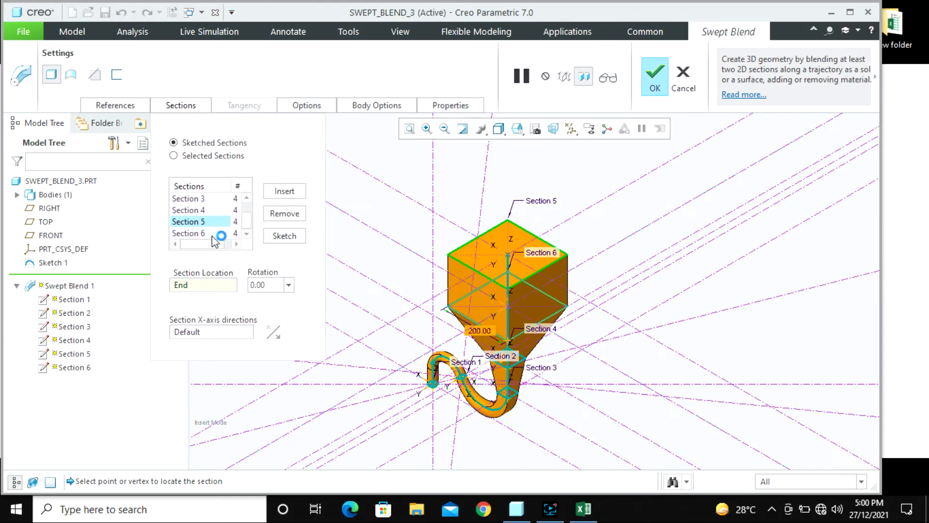
# - Open the sketch of Section 6, examine its square profile and start point below Section 5, and close the sketch
pyautogui.click(203, 234)
pyautogui.click(285, 235)
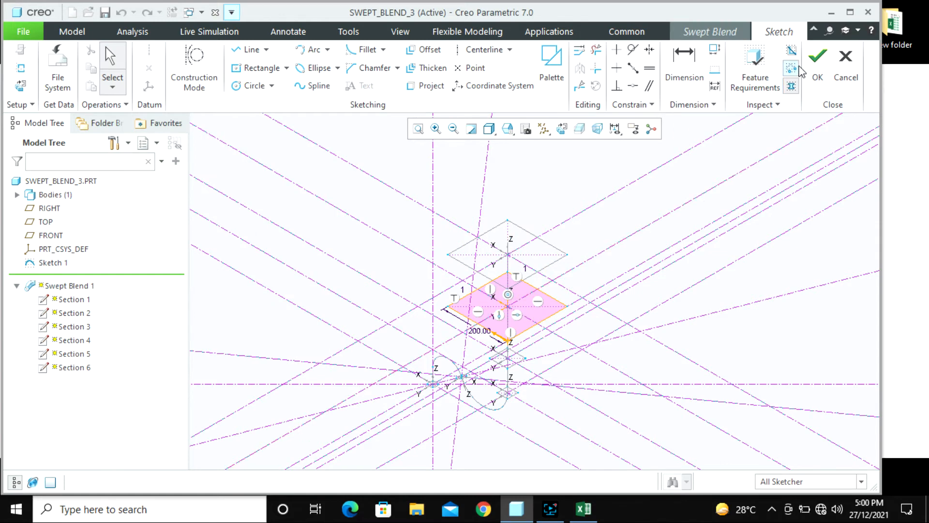
pyautogui.click(817, 62)
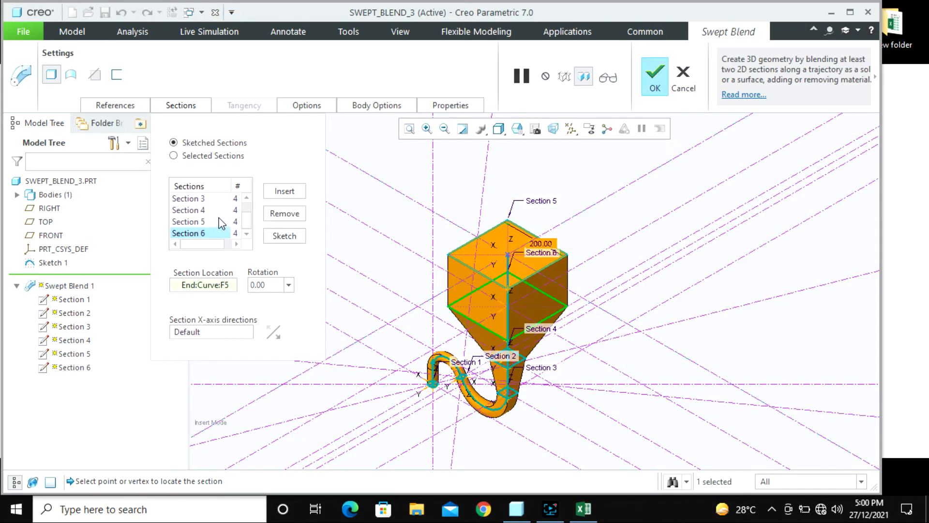
# - Open the sketch of Section 5 in the swept blend and move its 200 side dimension outside the square
pyautogui.moveTo(247, 216); pyautogui.dragTo(245, 236)
pyautogui.click(219, 233)
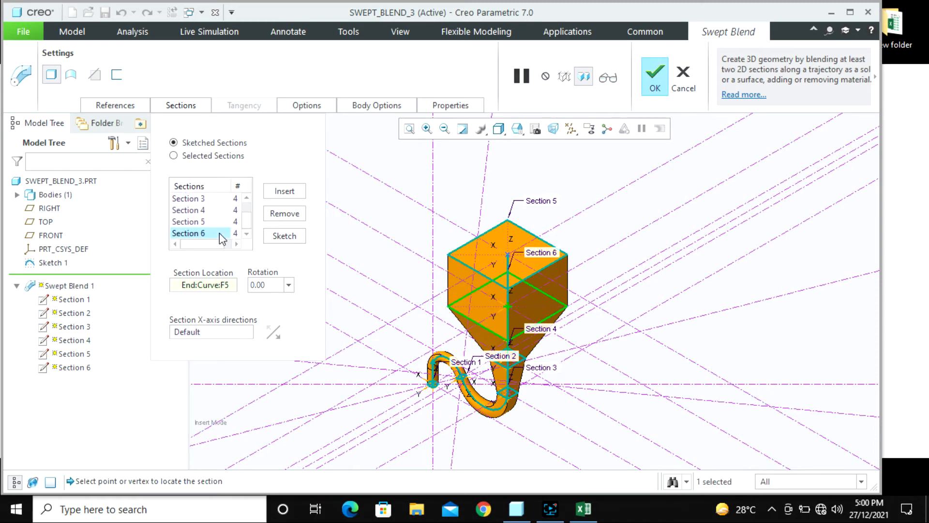
pyautogui.click(217, 221)
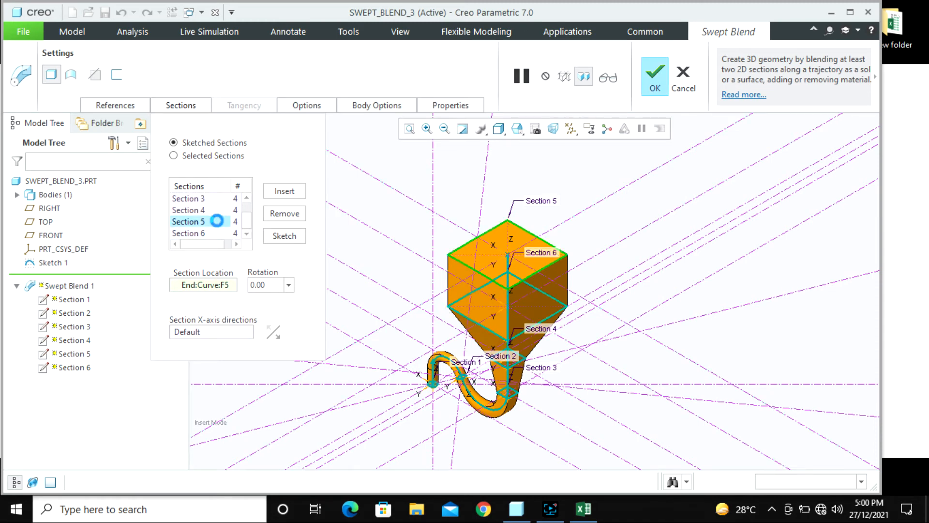
pyautogui.click(283, 235)
pyautogui.scroll(-5, 517, 272)
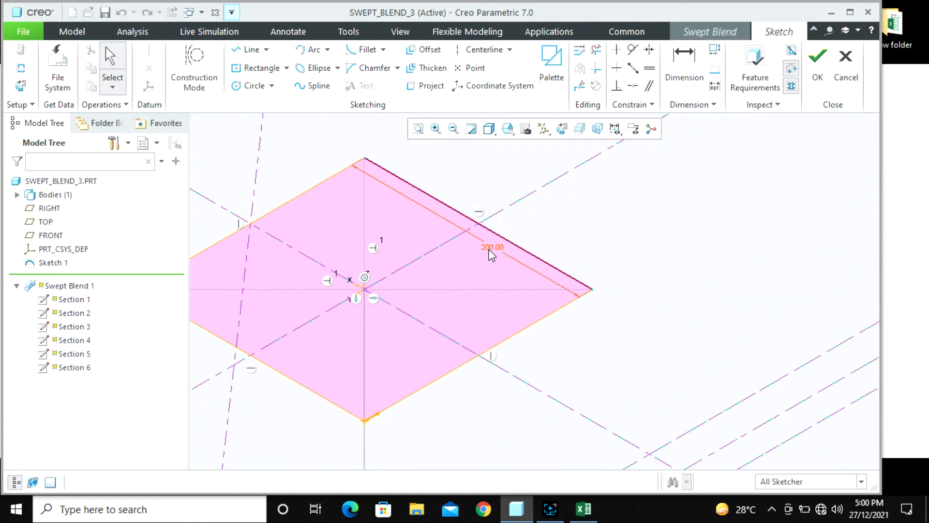
pyautogui.moveTo(492, 252); pyautogui.dragTo(508, 212)
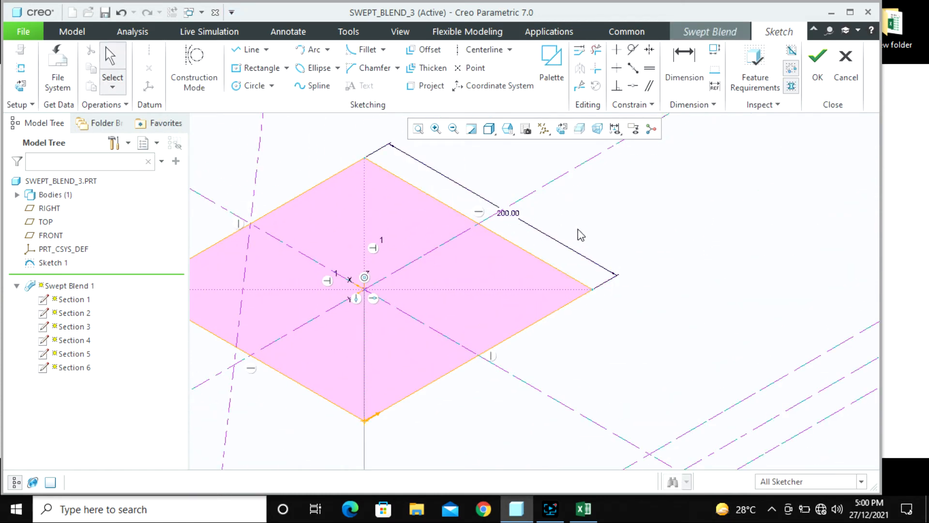
pyautogui.scroll(3, 581, 235)
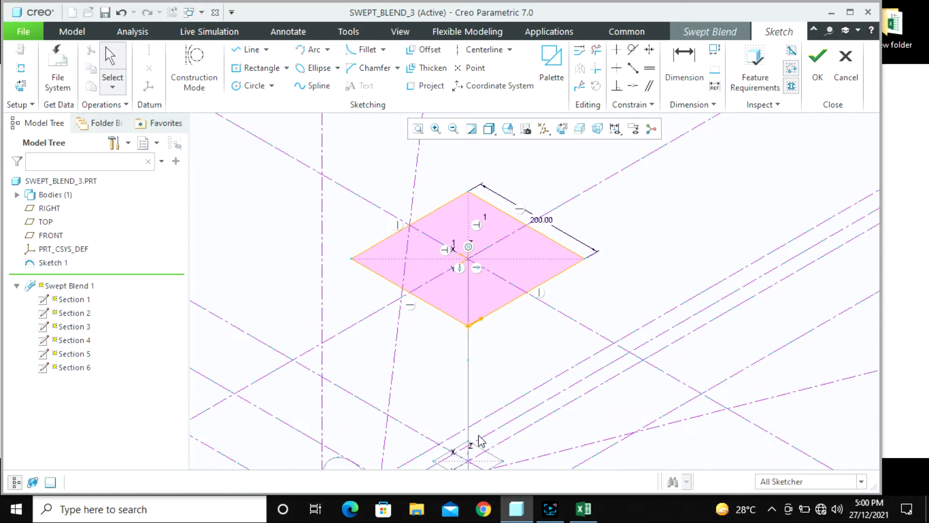
pyautogui.scroll(-2, 472, 313)
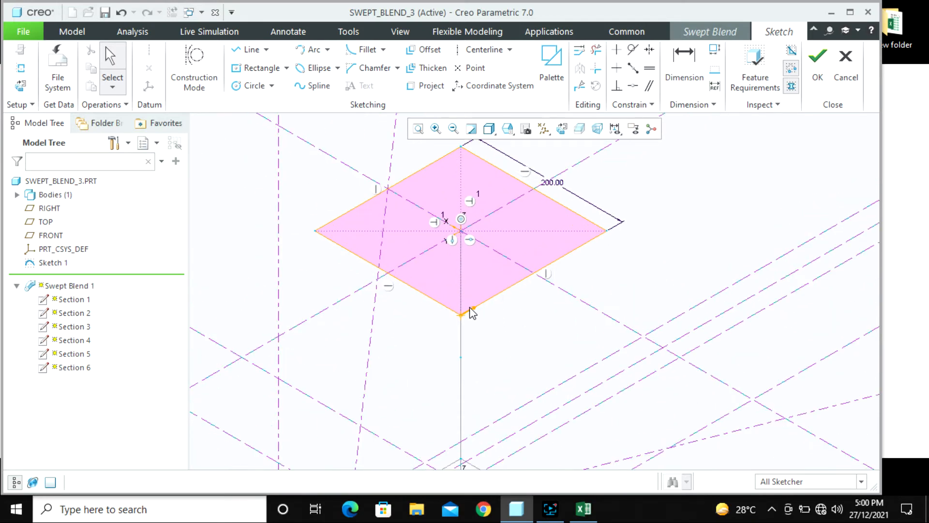
pyautogui.click(817, 63)
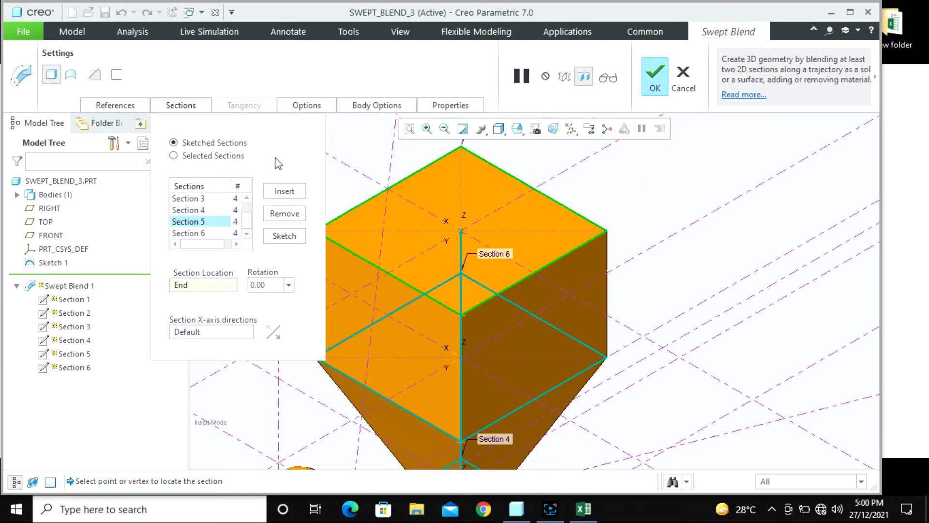
# - Compare the swept blend's blend control options in the FRONT view, choose Set perimeter control and complete the feature
pyautogui.click(318, 103)
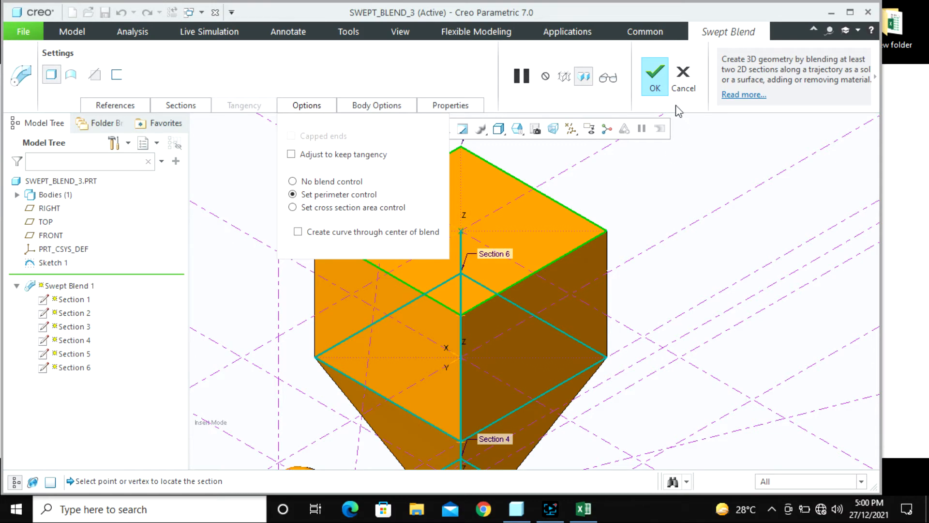
pyautogui.click(517, 130)
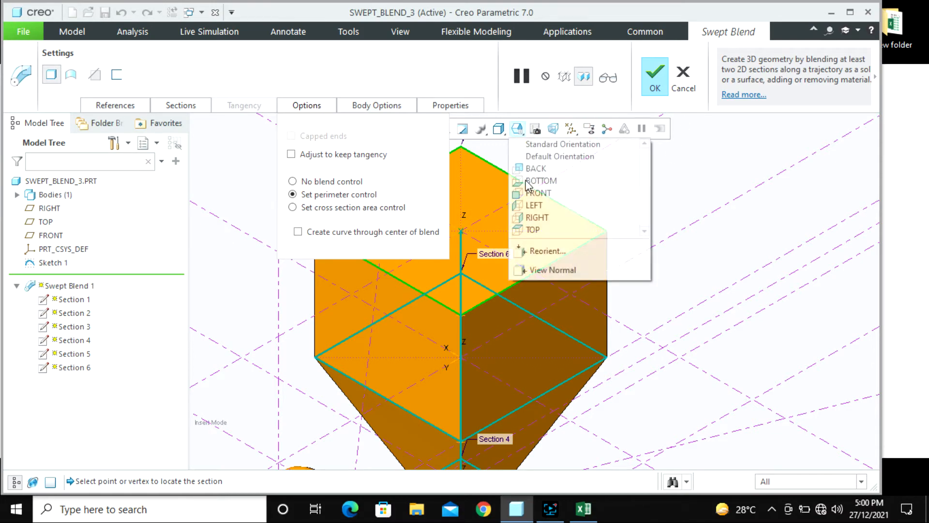
pyautogui.click(542, 192)
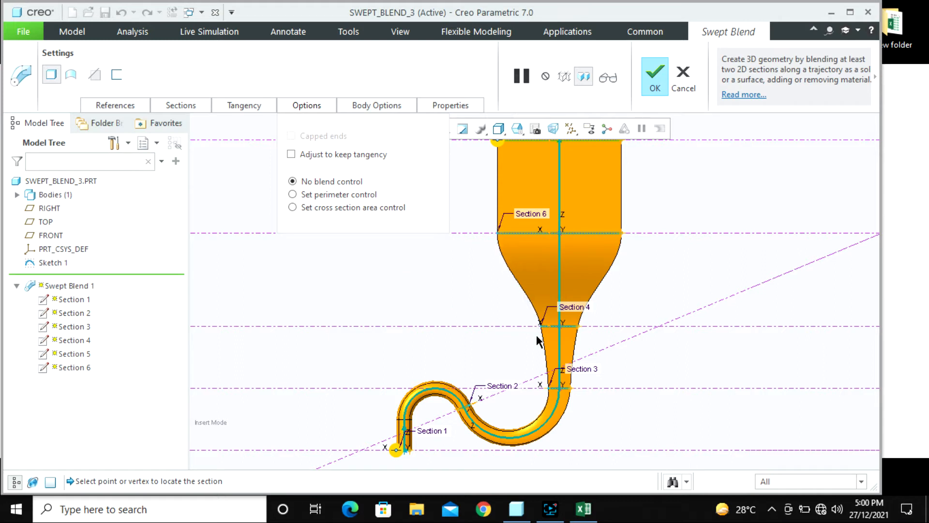
pyautogui.click(361, 209)
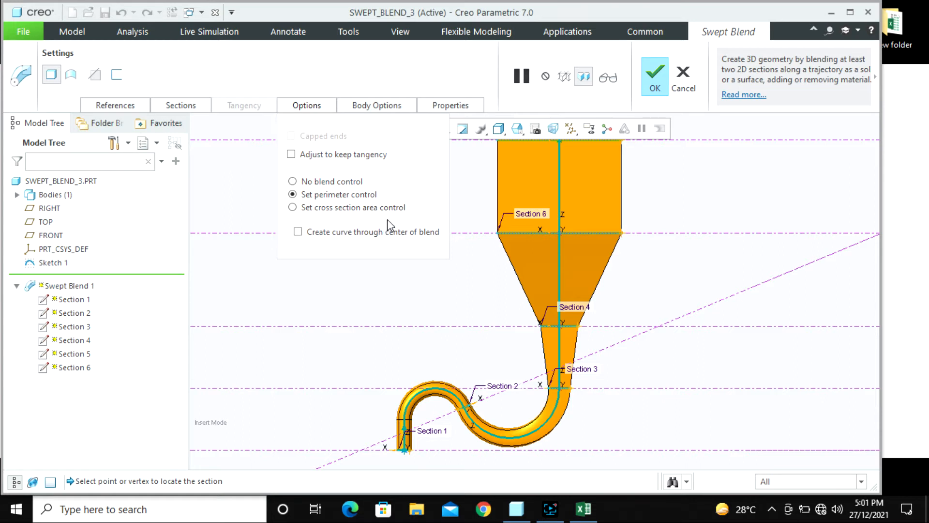
pyautogui.middleClick(702, 248)
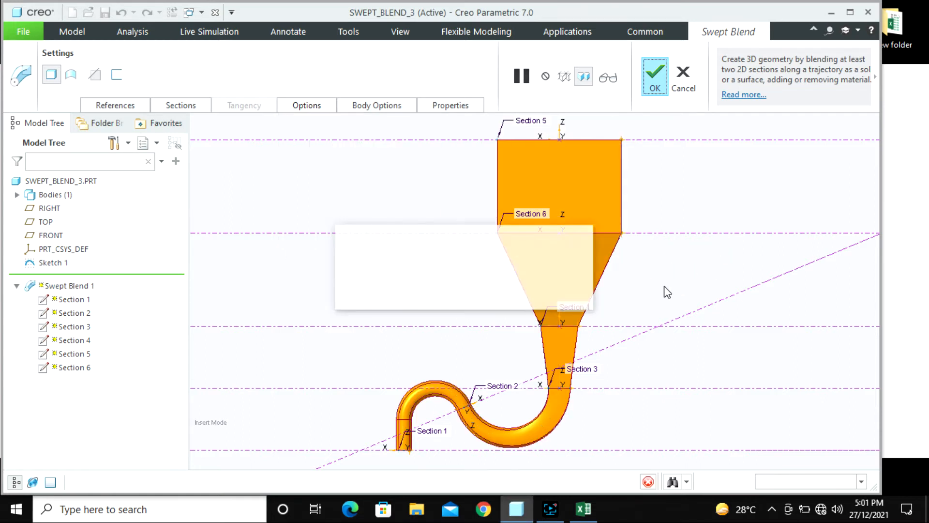
pyautogui.moveTo(653, 284); pyautogui.dragTo(681, 315, button='middle')
pyautogui.click(687, 319)
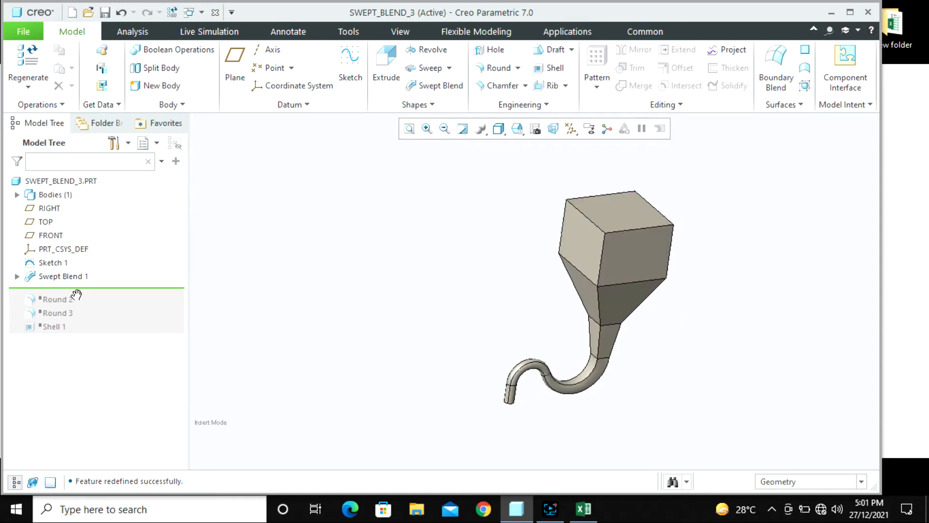
# - Resume Round 2, Round 3 and Shell 1 by moving the insertion point below them, and close the part window
pyautogui.moveTo(101, 289); pyautogui.dragTo(102, 337)
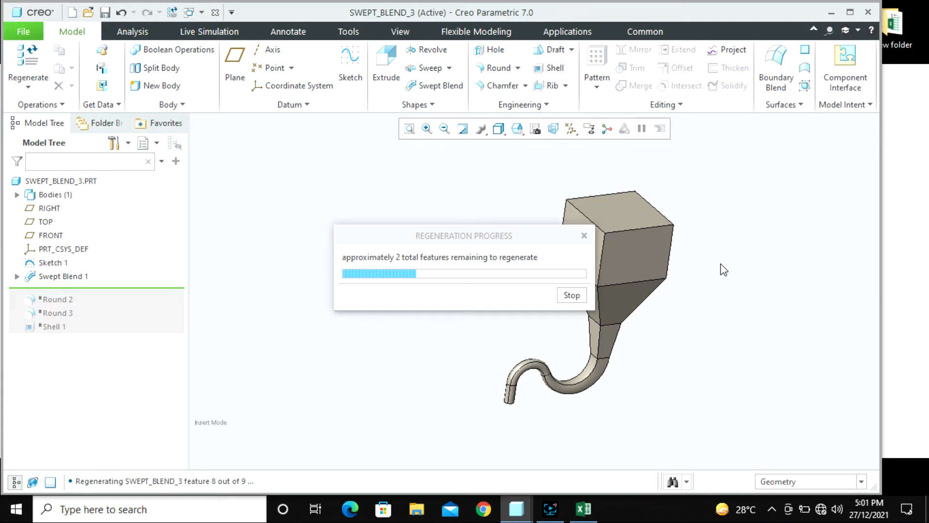
pyautogui.scroll(-4, 704, 262)
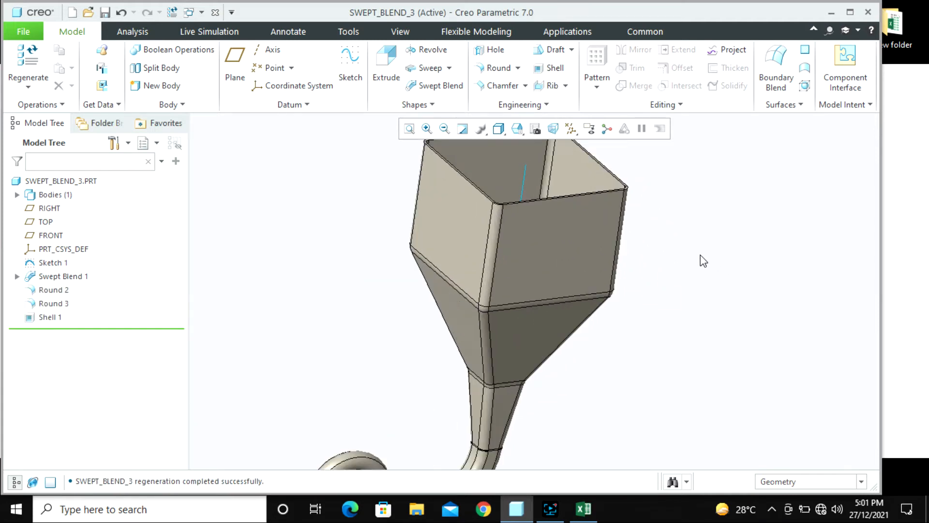
pyautogui.moveTo(532, 255); pyautogui.dragTo(504, 230, button='middle')
pyautogui.scroll(4, 503, 229)
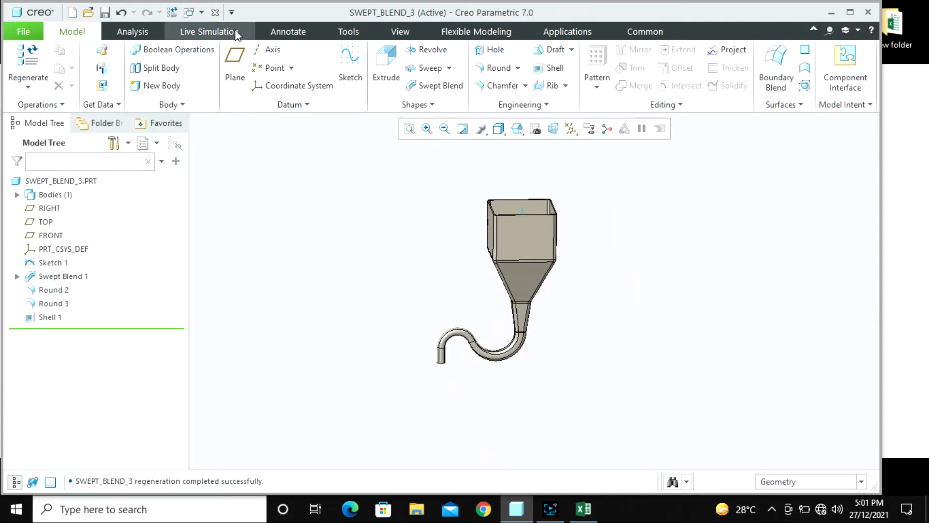
pyautogui.click(215, 12)
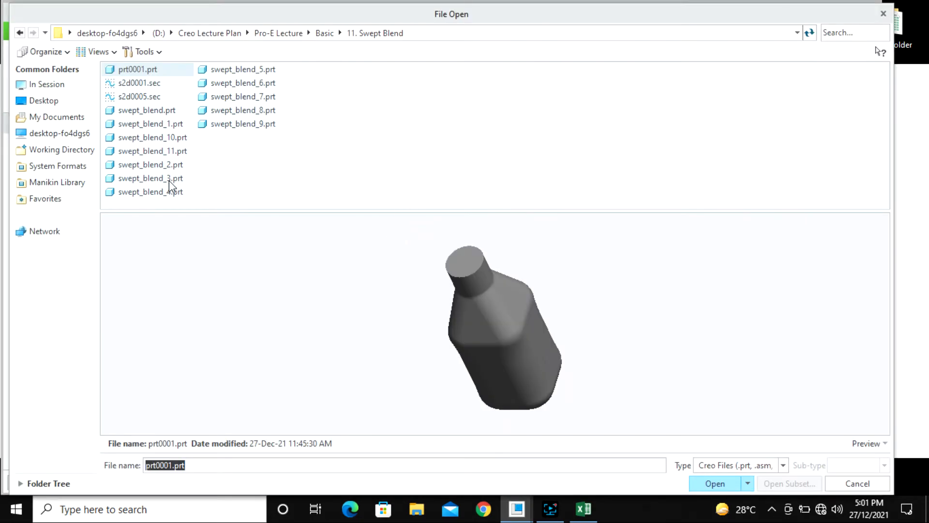
# - Preview the saved swept blend part files in the 11. Swept Blend folder without opening any of them
pyautogui.click(164, 178)
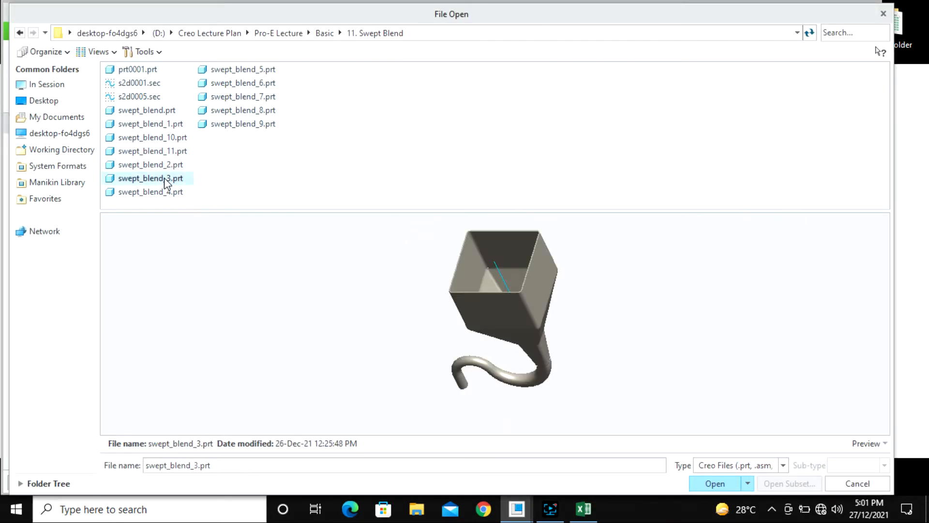
pyautogui.click(160, 192)
pyautogui.click(159, 179)
pyautogui.click(155, 165)
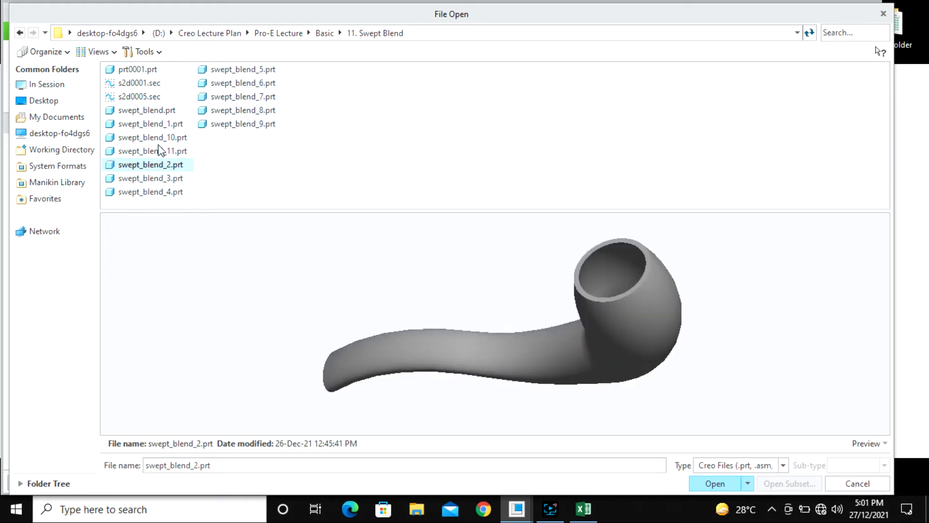
pyautogui.click(158, 139)
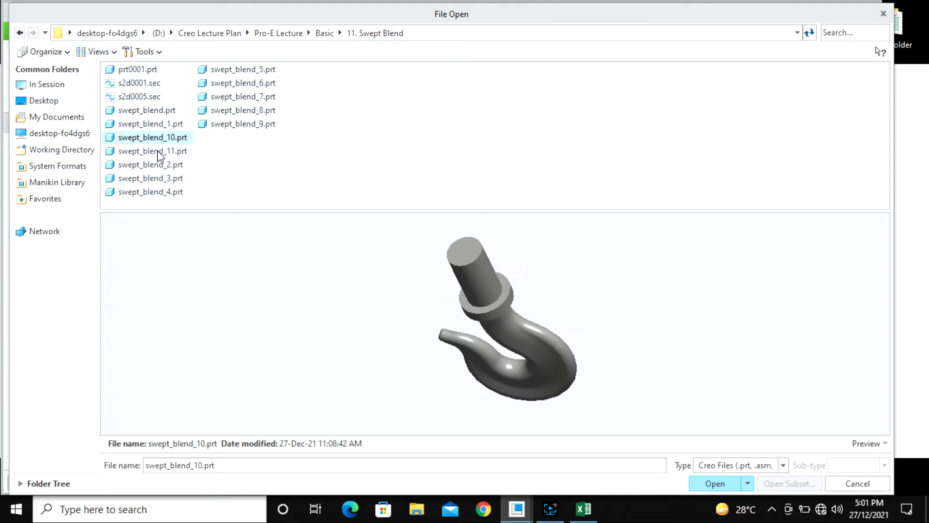
pyautogui.click(158, 151)
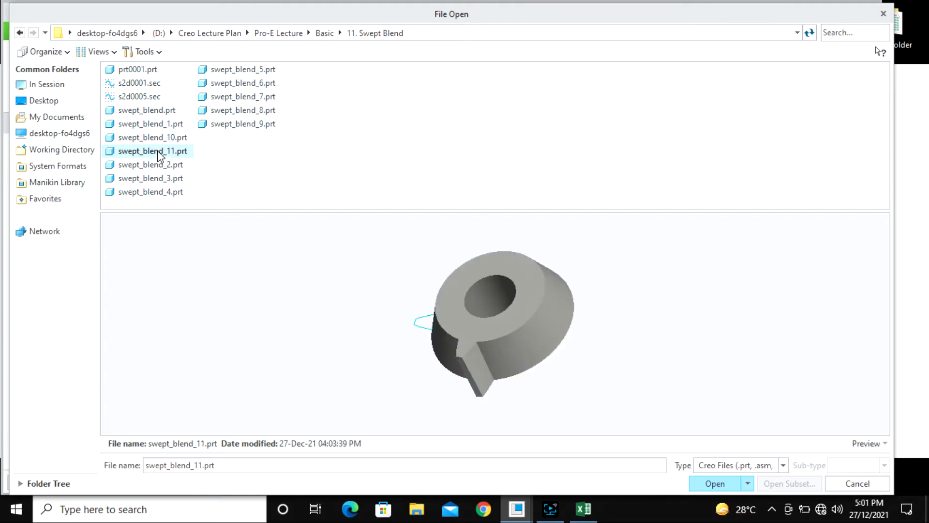
pyautogui.click(158, 136)
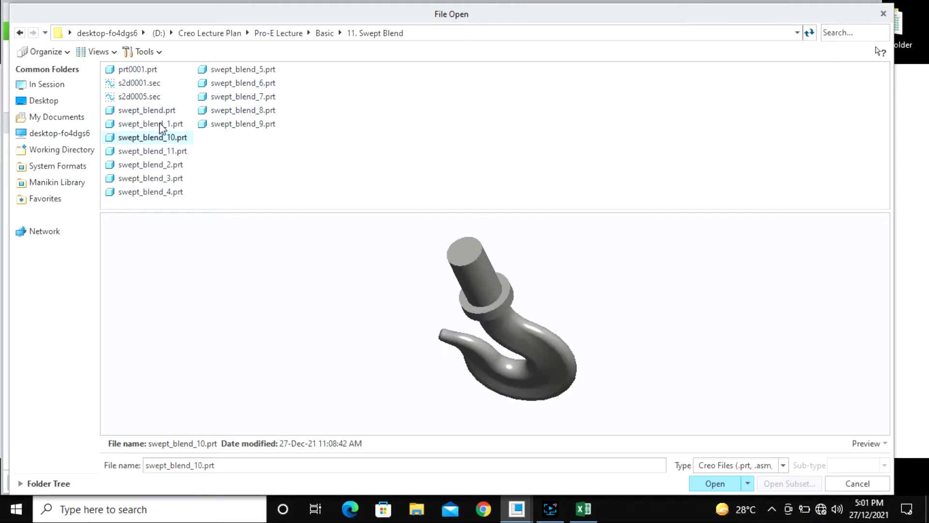
pyautogui.click(161, 126)
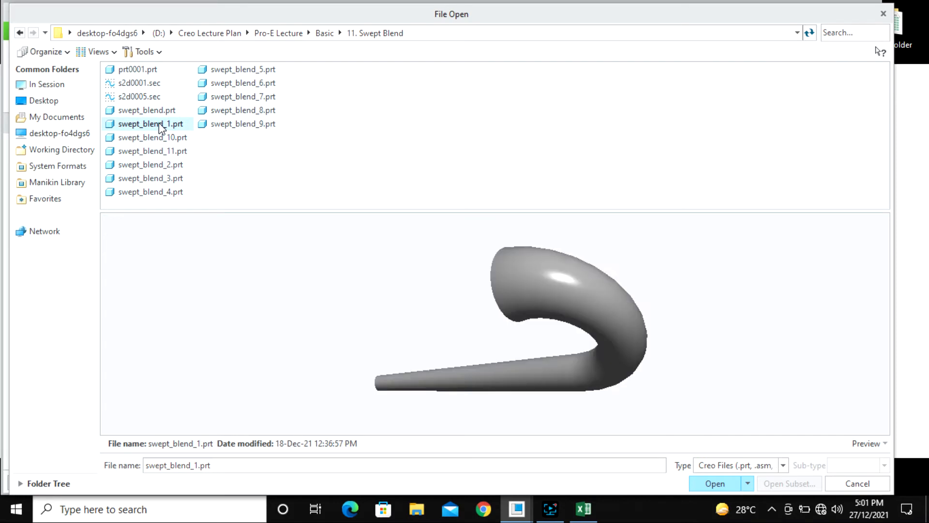
pyautogui.click(163, 114)
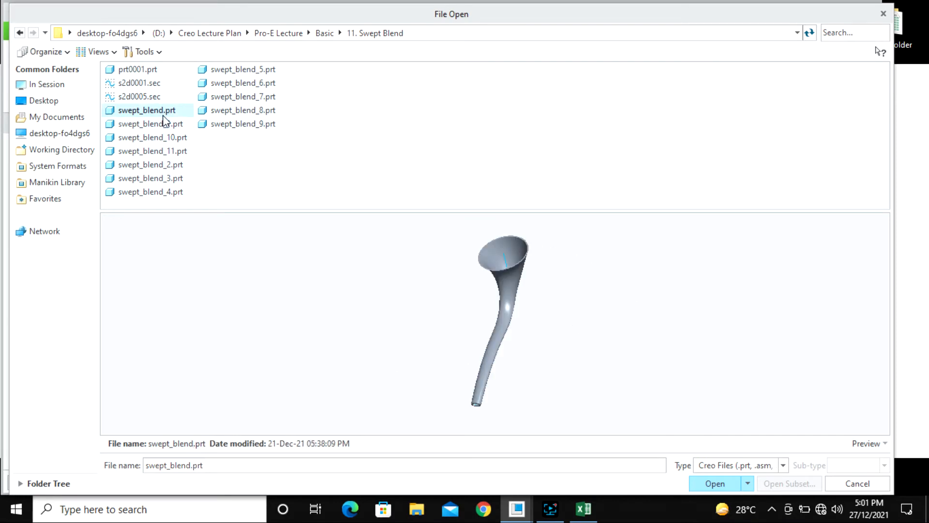
pyautogui.click(239, 72)
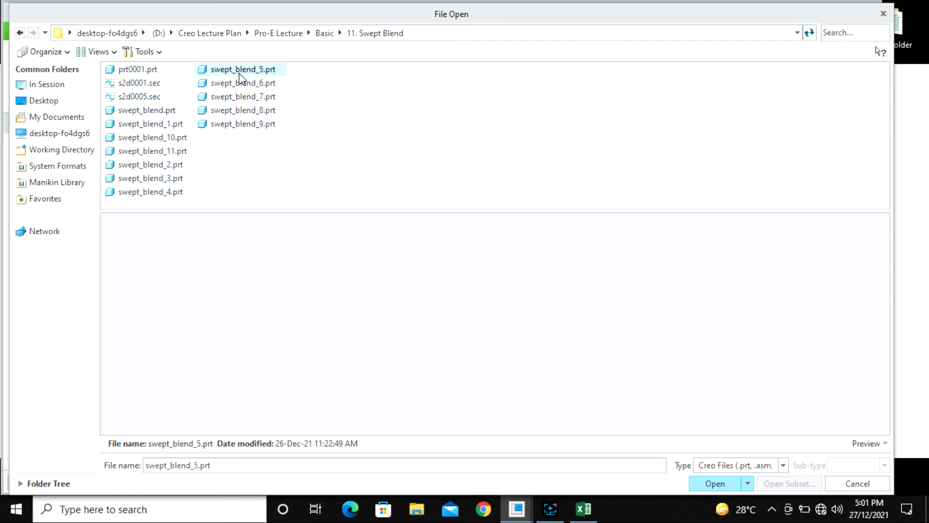
pyautogui.click(240, 84)
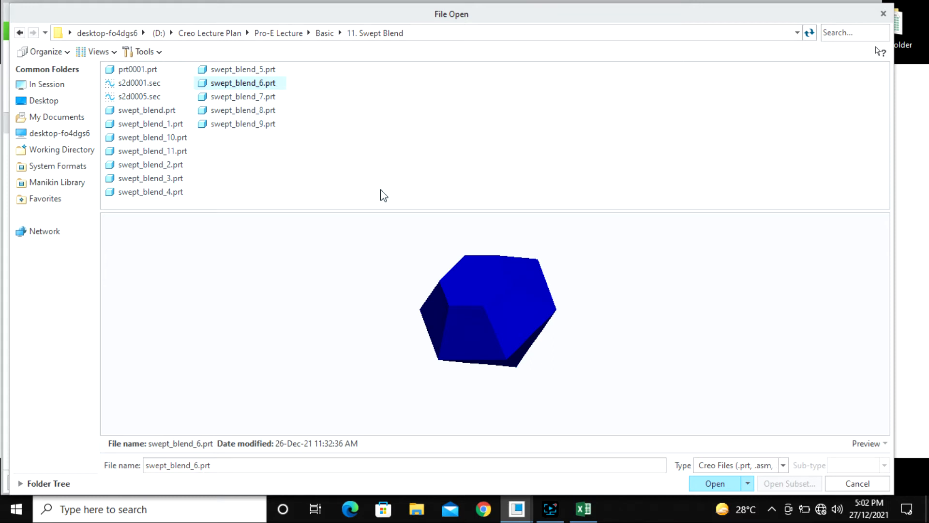
pyautogui.click(857, 484)
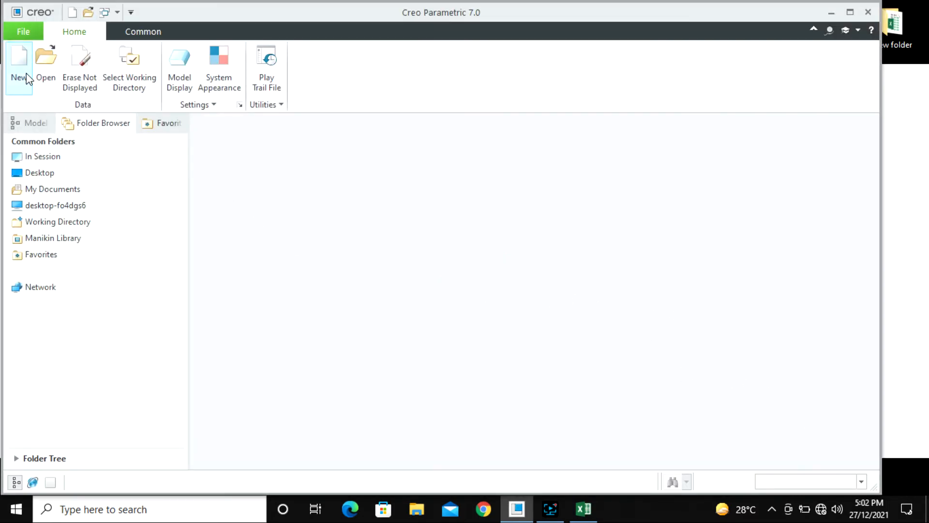
# - Create a new solid part named prt0004 from the default template and show its datum planes
pyautogui.click(15, 65)
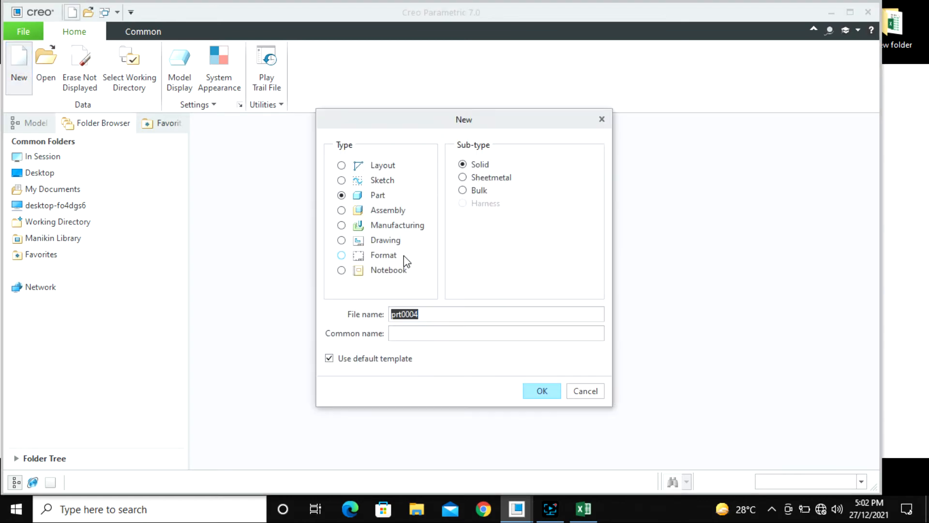
pyautogui.click(544, 394)
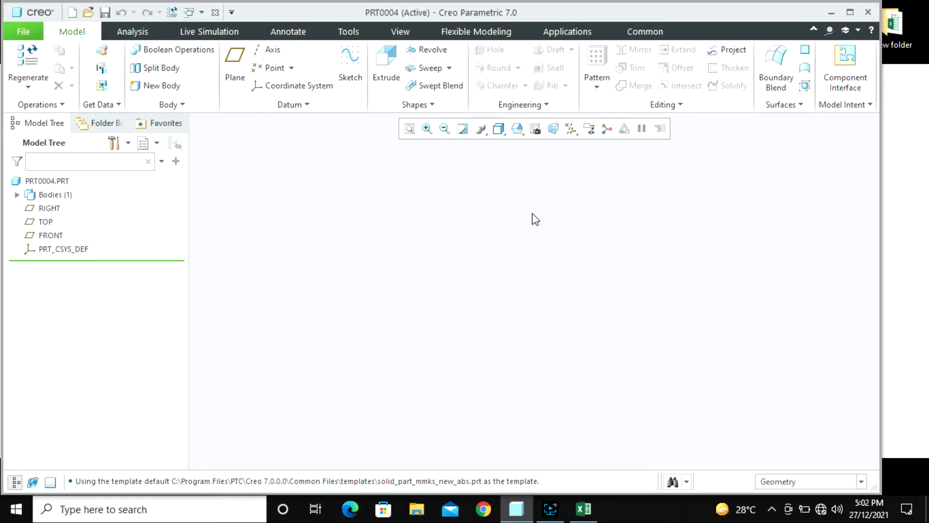
pyautogui.click(571, 129)
pyautogui.click(615, 205)
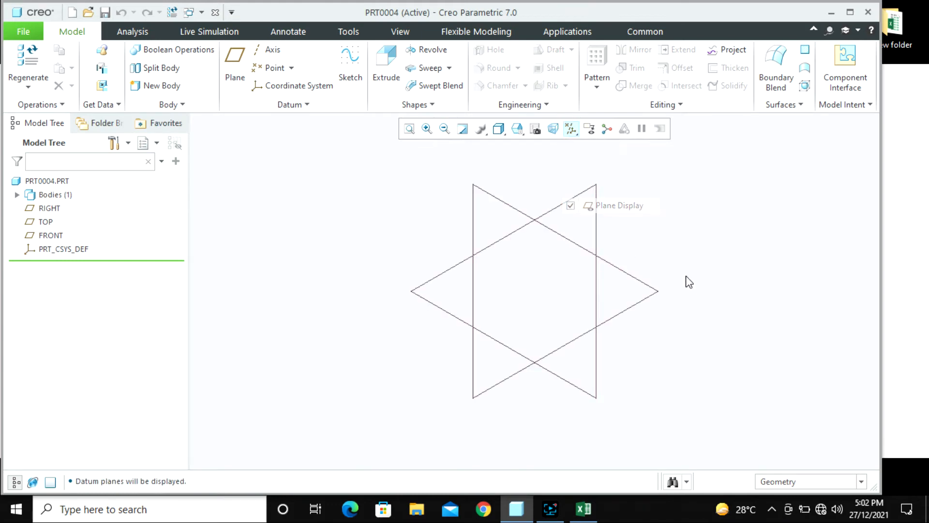
# - Sketch a vertical line about 195 mm long upward from the origin on the FRONT plane
pyautogui.click(350, 66)
pyautogui.click(484, 194)
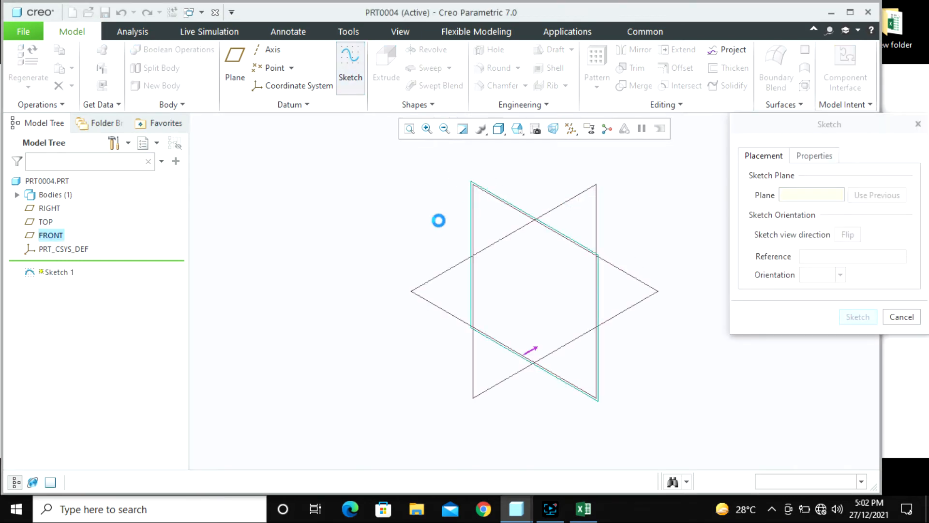
pyautogui.middleClick(438, 220)
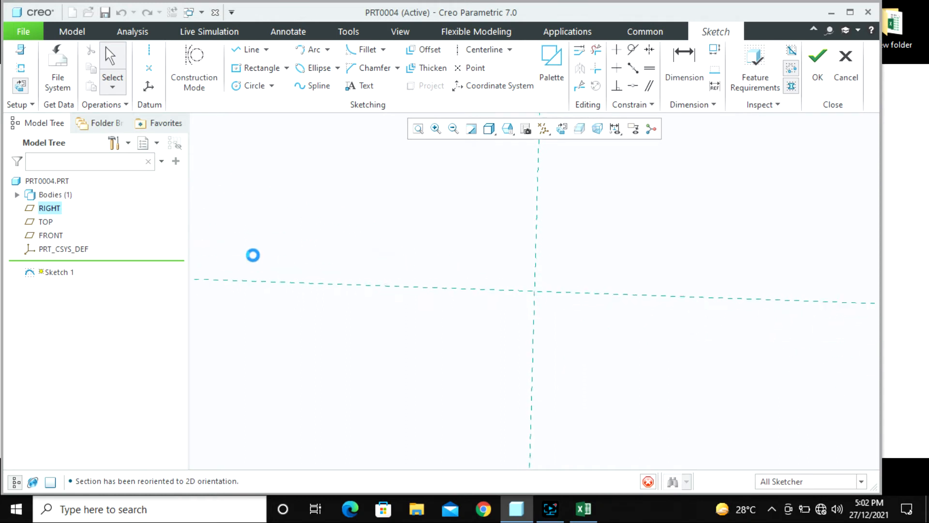
pyautogui.click(252, 49)
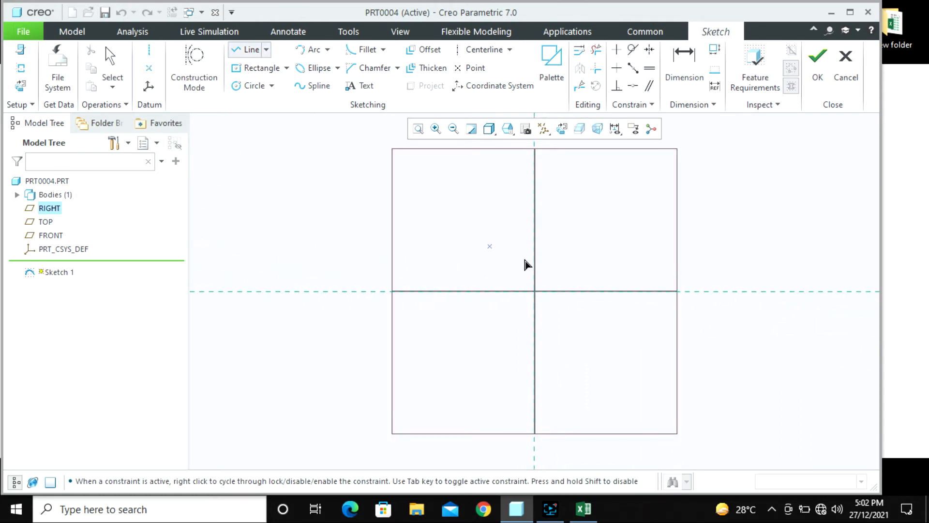
pyautogui.click(535, 290)
pyautogui.click(538, 183)
pyautogui.middleClick(578, 237)
pyautogui.middleClick(578, 230)
pyautogui.scroll(1, 578, 224)
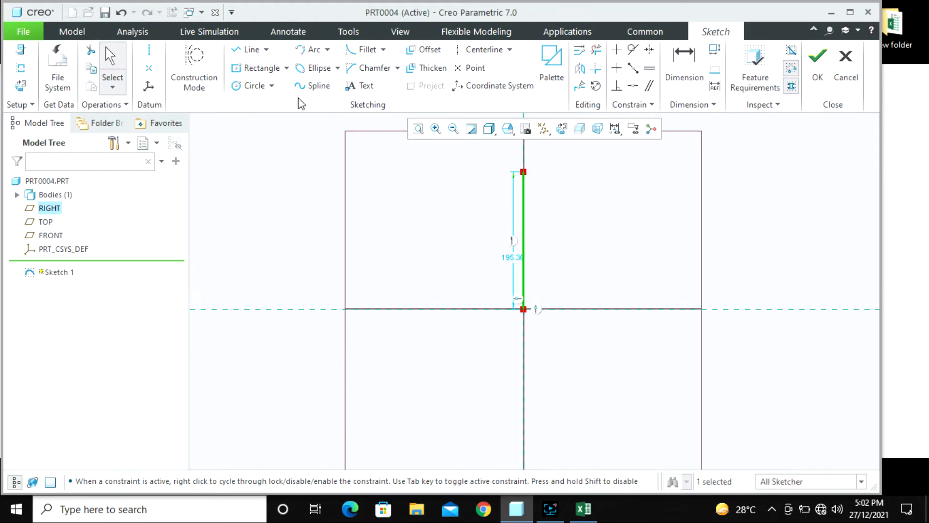
# - Divide the vertical sketch line into two segments at a point about 124 mm above the origin
pyautogui.click(579, 85)
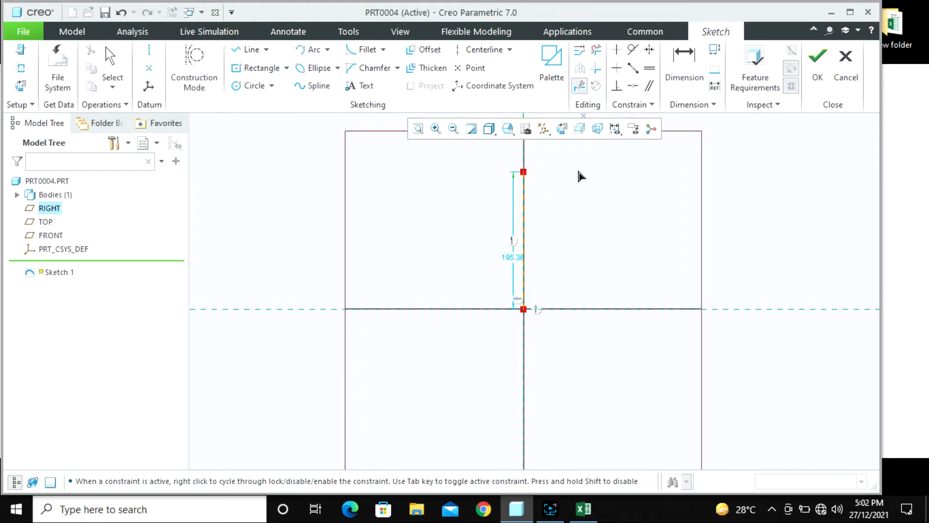
pyautogui.click(524, 223)
pyautogui.middleClick(561, 241)
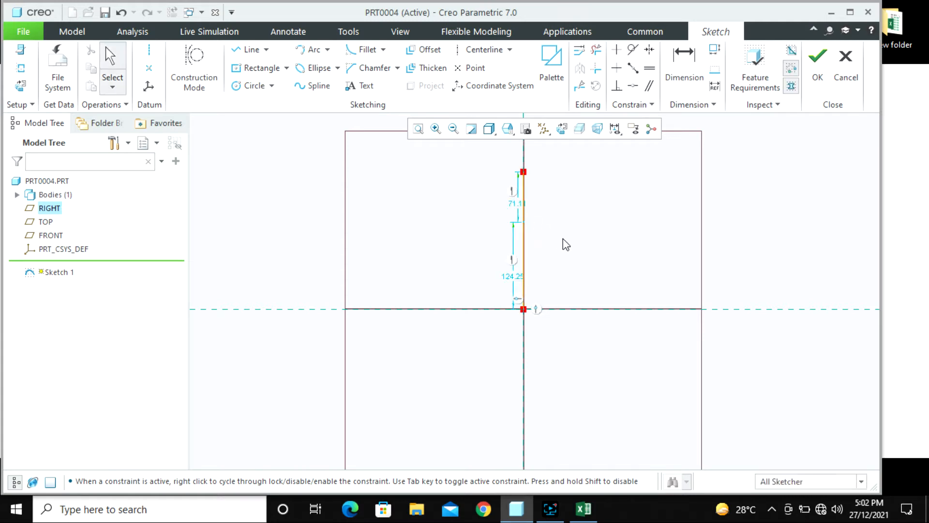
# - Set the lower line segment to 125 mm and the upper one to 75 mm, and finish the trajectory sketch
pyautogui.doubleClick(509, 278)
pyautogui.write('125')
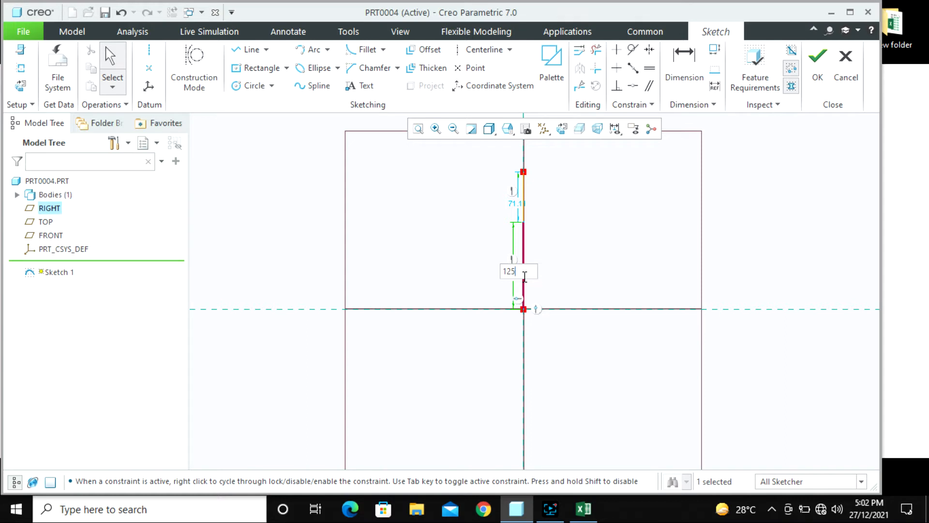
pyautogui.press('Return')
pyautogui.doubleClick(516, 208)
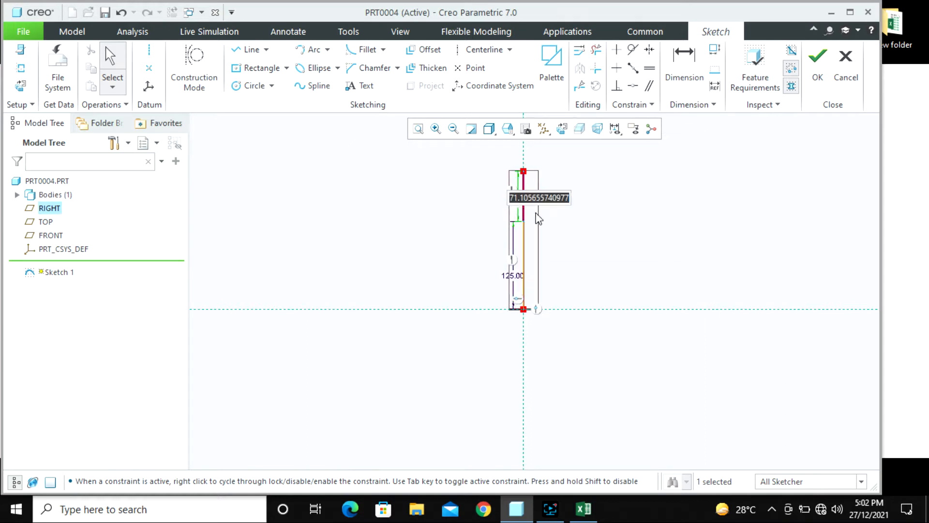
pyautogui.write('75')
pyautogui.press('Return')
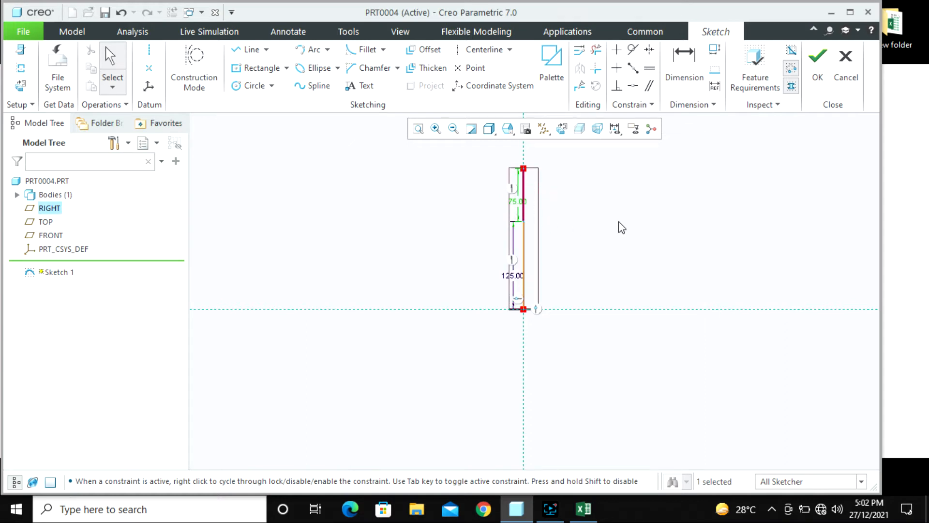
pyautogui.moveTo(516, 206)
pyautogui.mouseDown()
pyautogui.moveTo(506, 207)
pyautogui.moveTo(512, 202)
pyautogui.mouseUp()
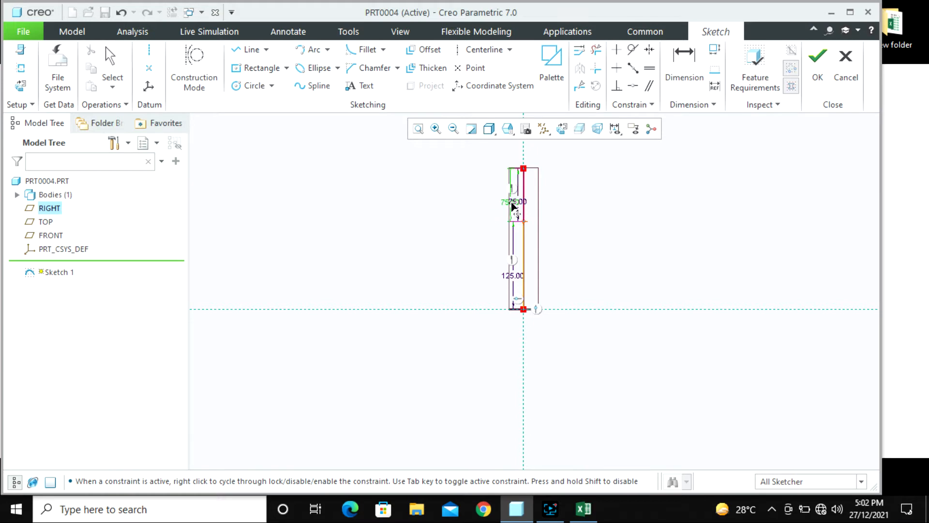
pyautogui.click(813, 73)
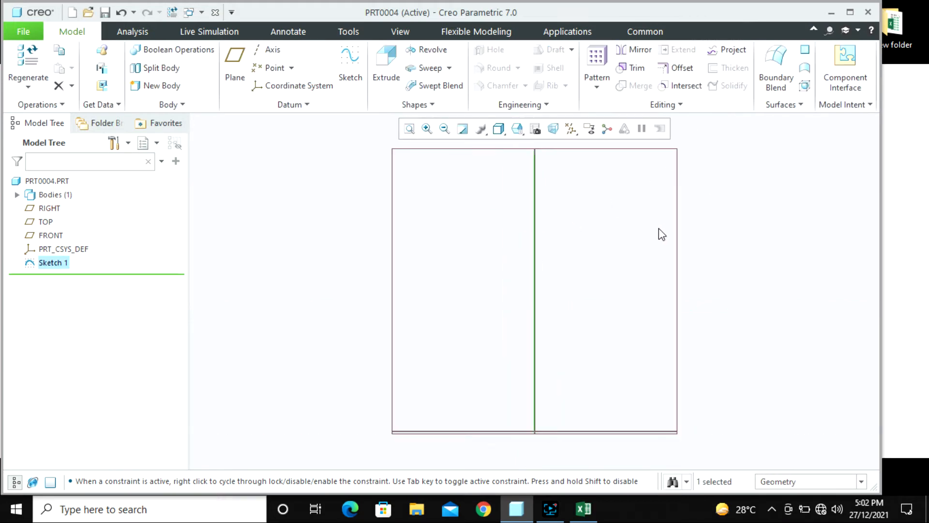
# - Start a solid Swept Blend and choose the vertical sketched line as its trajectory
pyautogui.moveTo(487, 280); pyautogui.dragTo(502, 299, button='middle')
pyautogui.hotkey('ctrl', 'd')
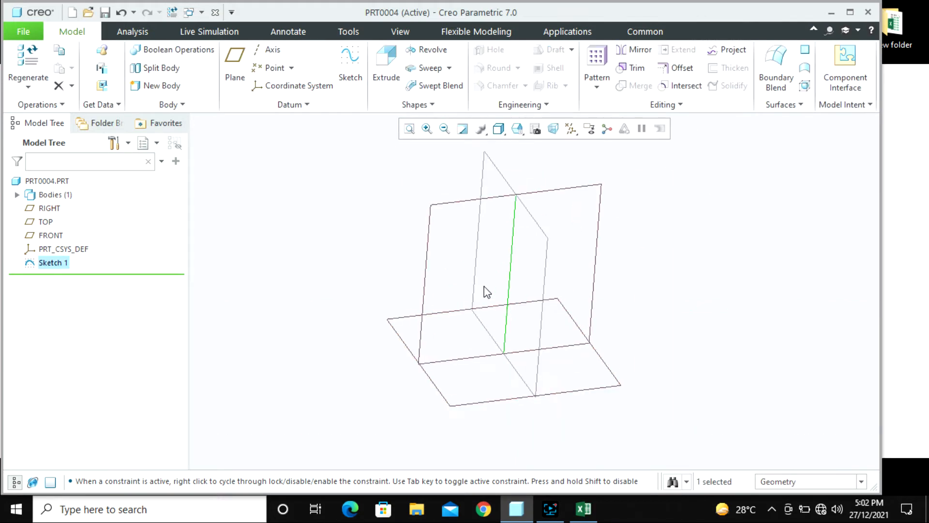
pyautogui.click(352, 306)
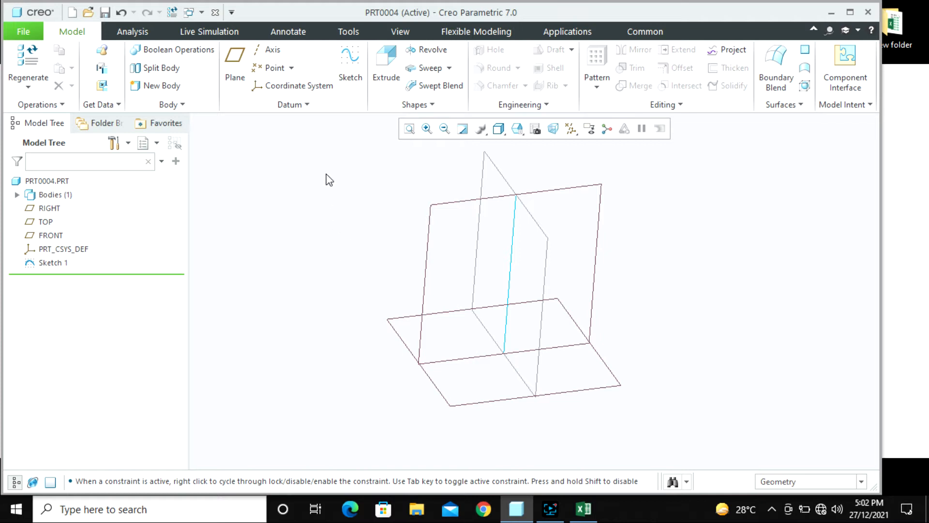
pyautogui.click(438, 85)
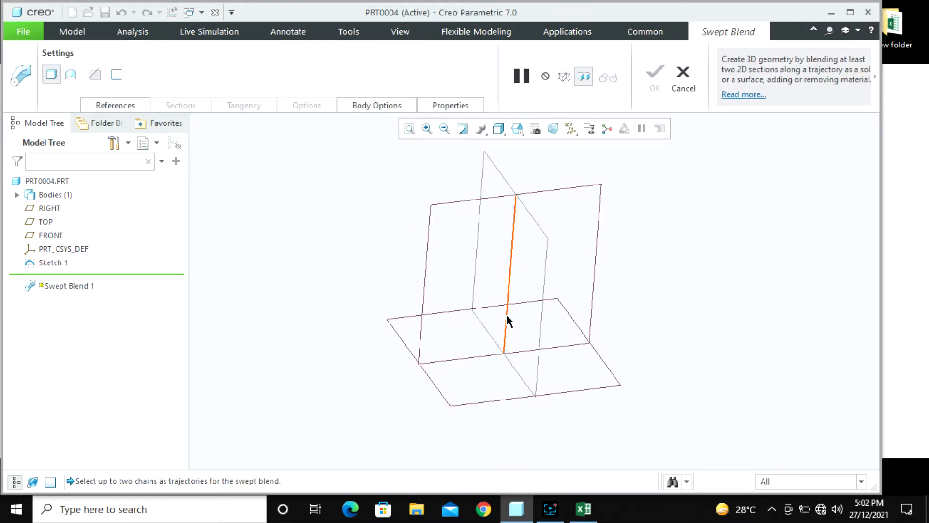
pyautogui.click(506, 314)
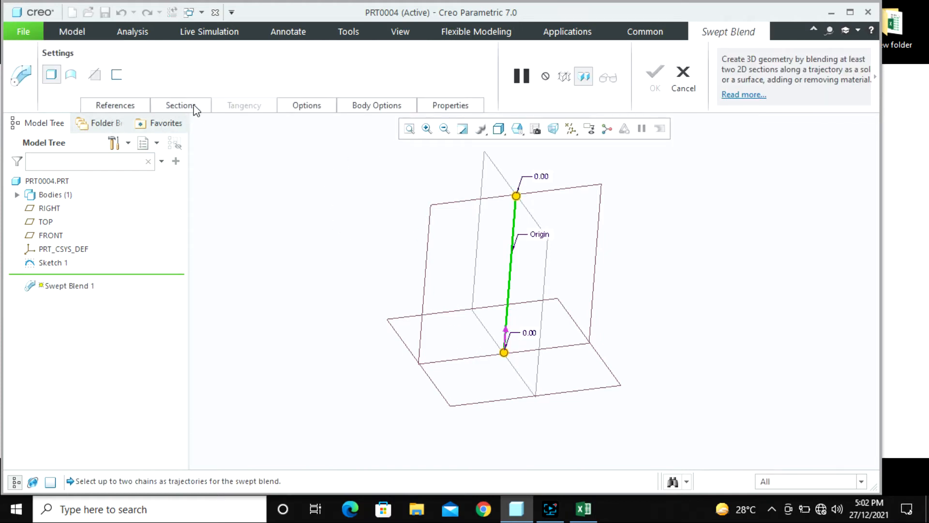
# - Sketch Section 1 as a single point at the trajectory's start and finish the section sketch
pyautogui.click(180, 105)
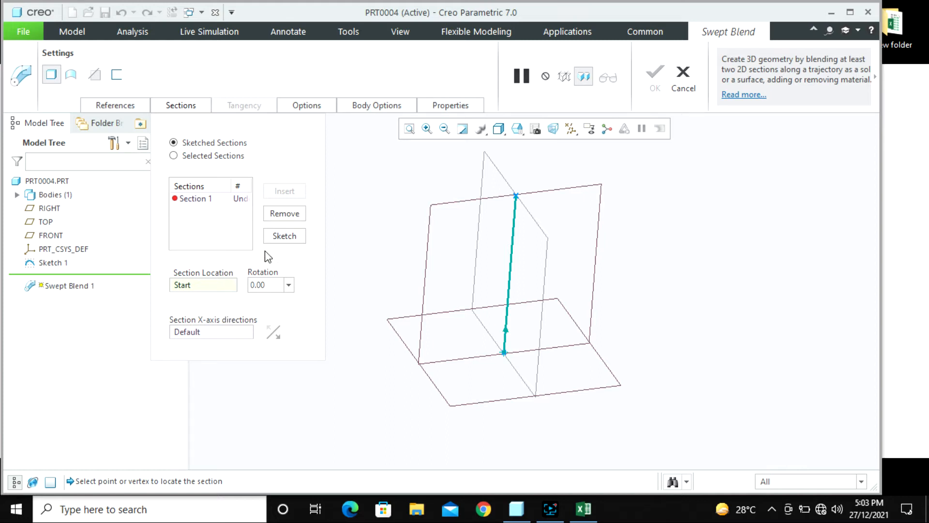
pyautogui.click(280, 236)
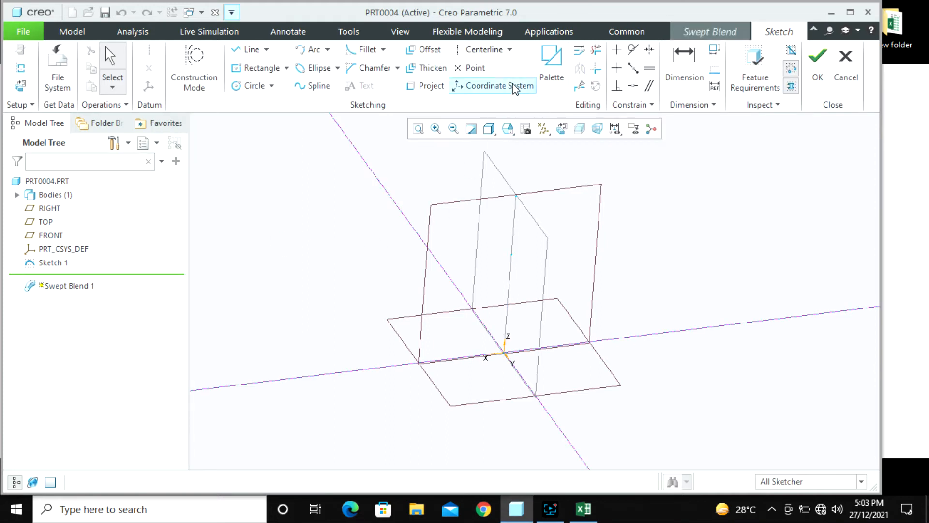
pyautogui.click(473, 68)
pyautogui.click(503, 353)
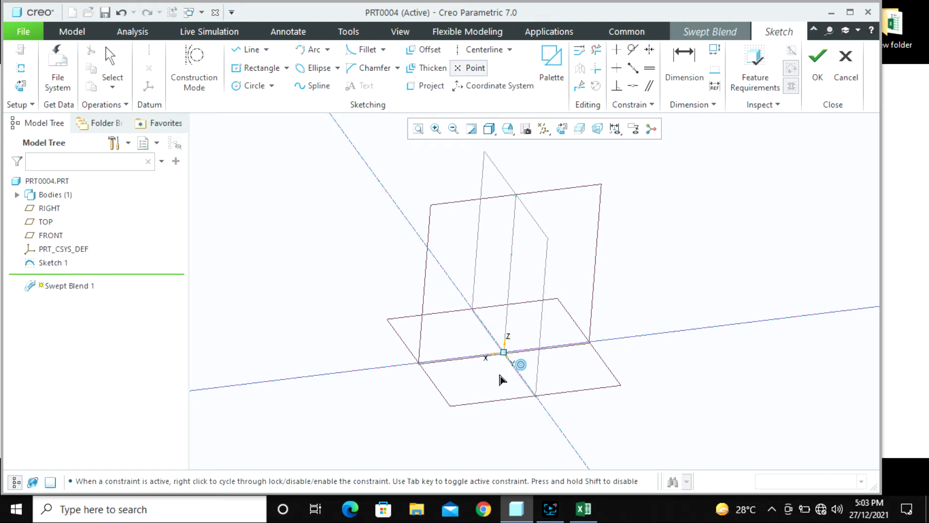
pyautogui.middleClick(489, 396)
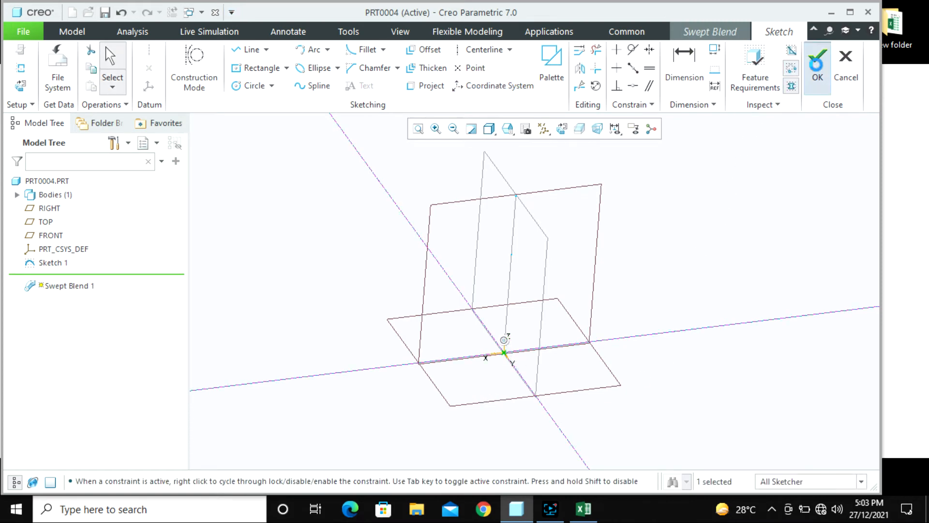
pyautogui.click(817, 61)
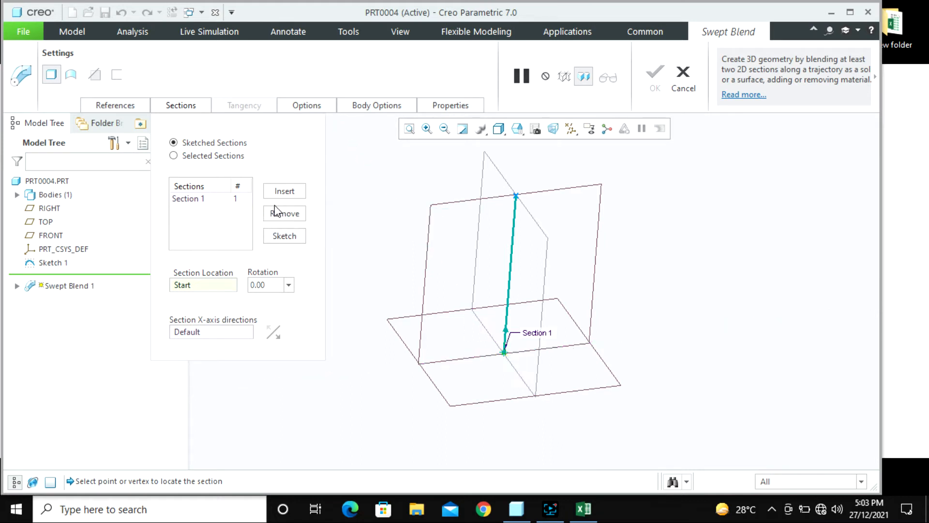
# - Insert Section 2 at the division point of the trajectory and open its sketch facing the sketch plane
pyautogui.click(278, 192)
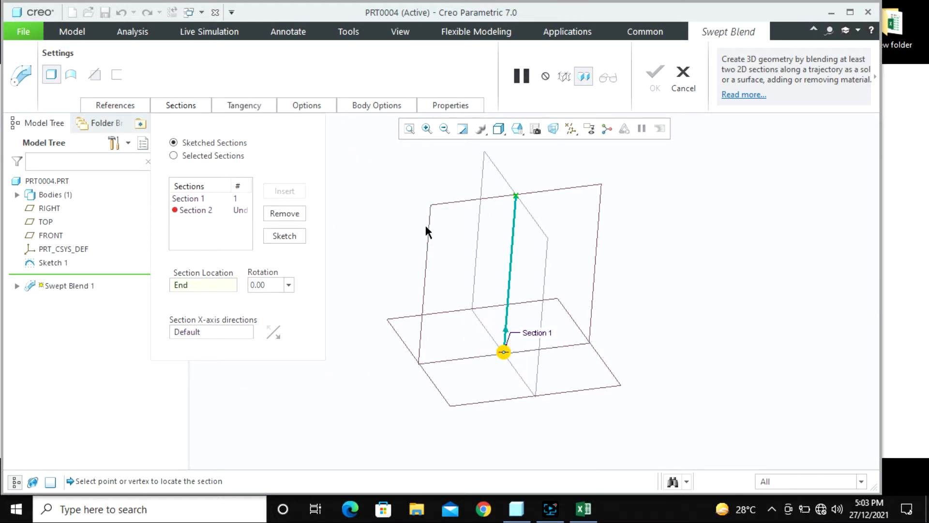
pyautogui.click(511, 254)
pyautogui.click(282, 236)
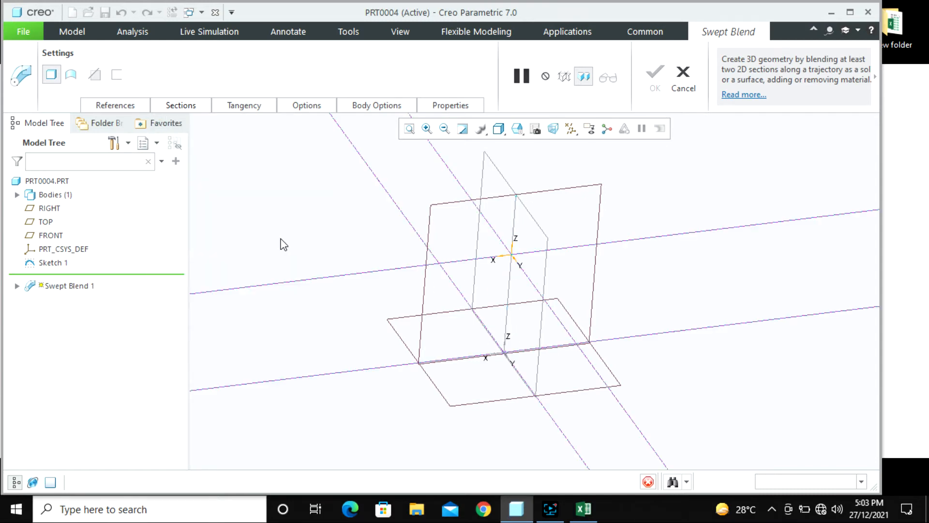
pyautogui.click(21, 83)
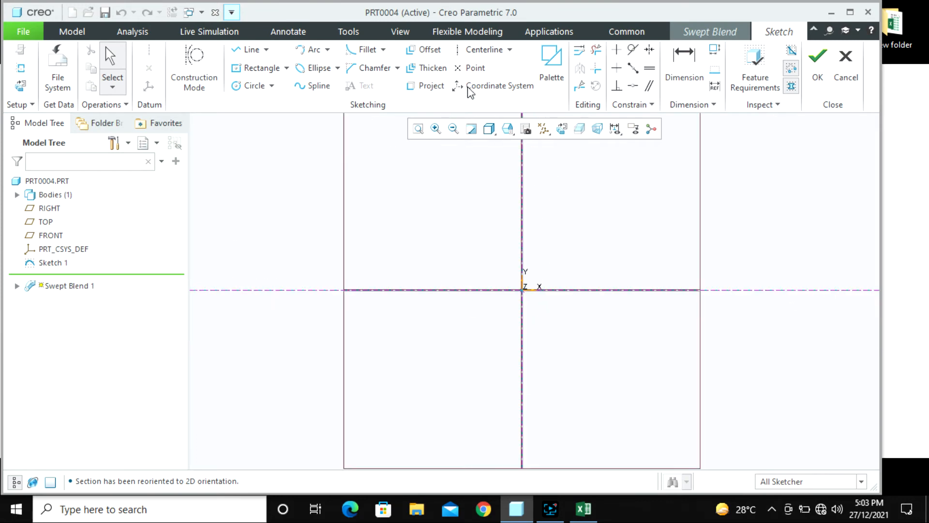
# - Place a six-sided hexagon from the Sketcher Palette above and to the left of the section origin
pyautogui.click(552, 60)
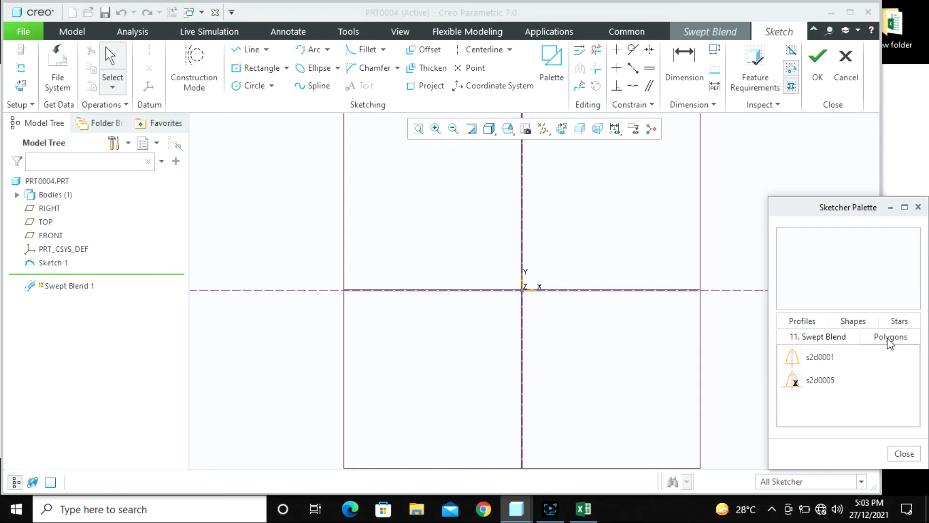
pyautogui.click(860, 324)
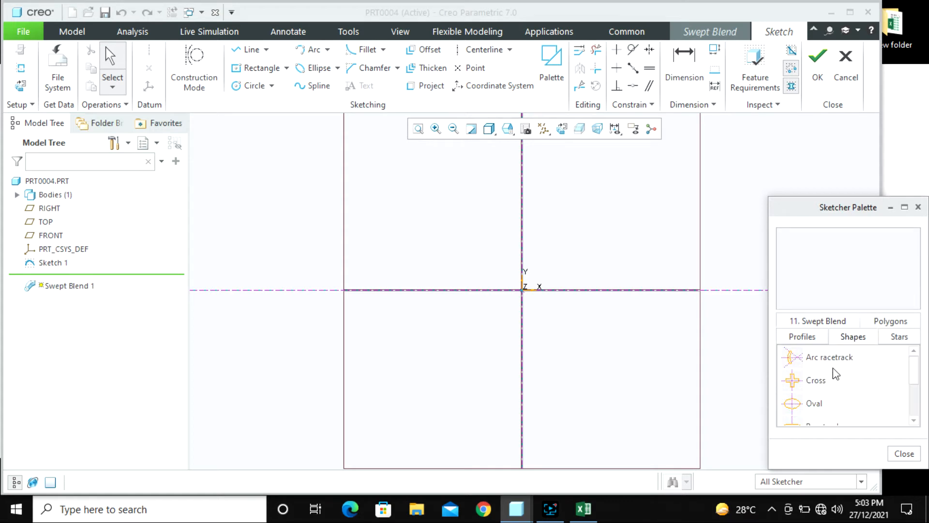
pyautogui.scroll(-2, 828, 387)
pyautogui.click(899, 336)
pyautogui.click(895, 321)
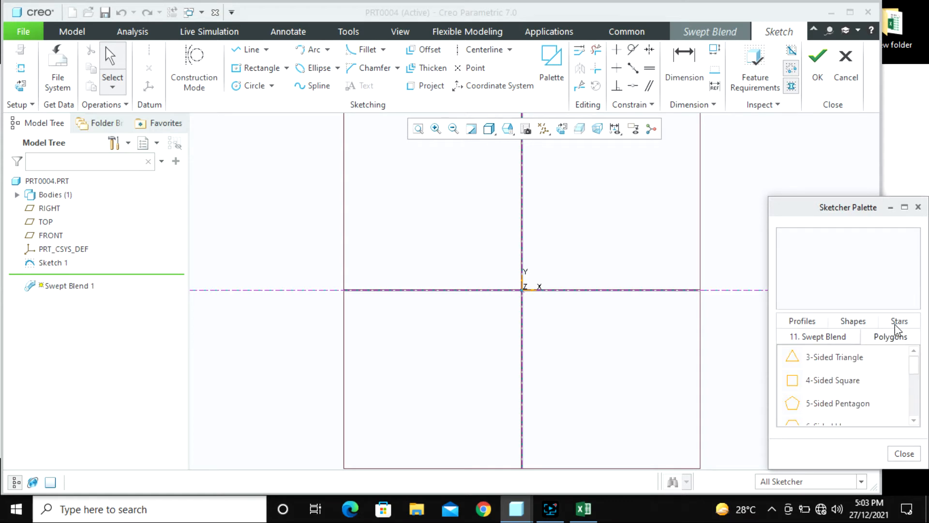
pyautogui.doubleClick(797, 424)
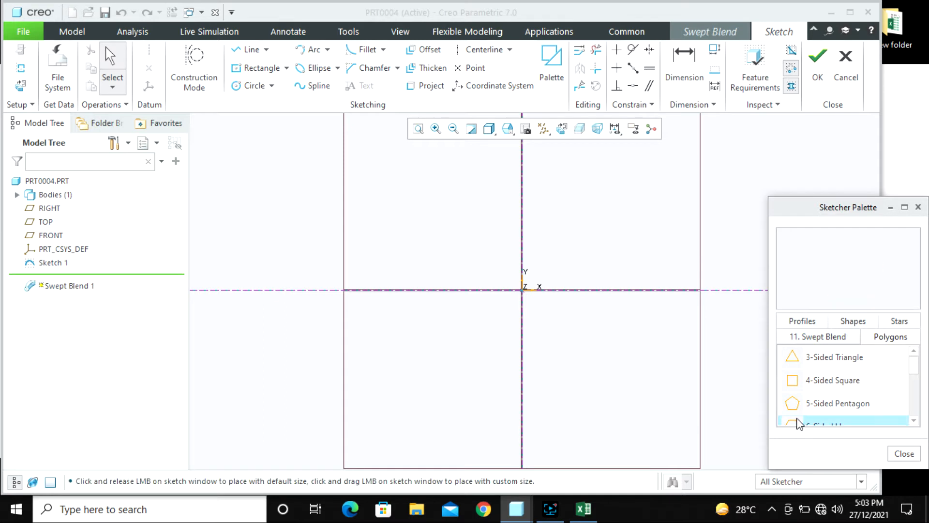
pyautogui.click(431, 212)
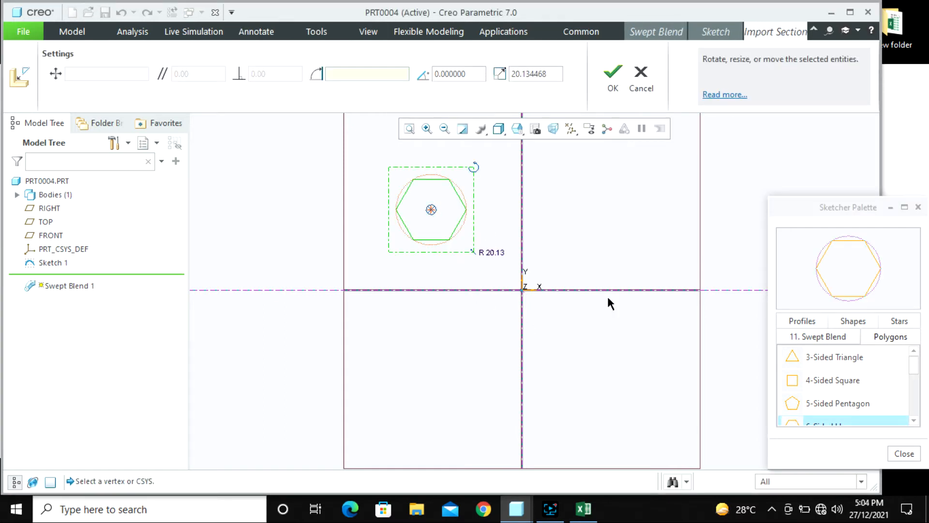
pyautogui.click(903, 454)
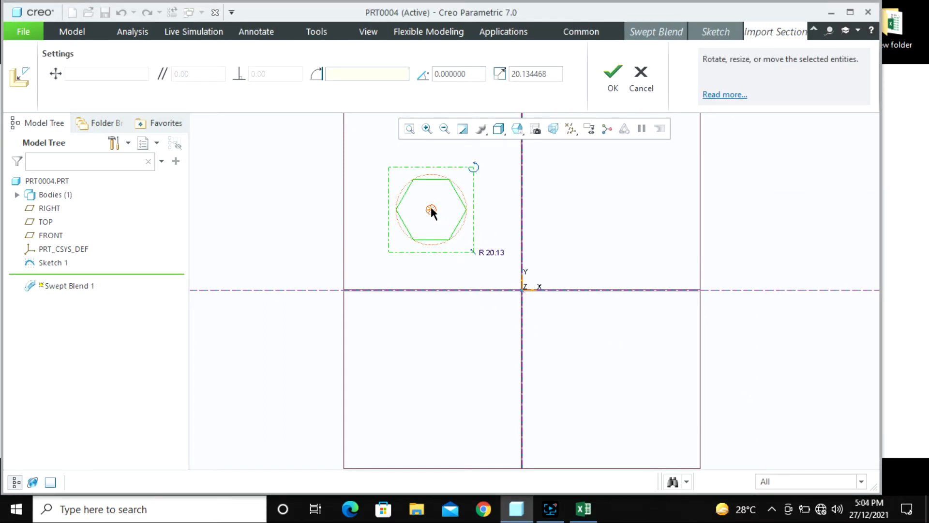
# - Centre the hexagon on the section origin, scale it to 50 and accept the placement
pyautogui.moveTo(430, 207); pyautogui.dragTo(521, 289)
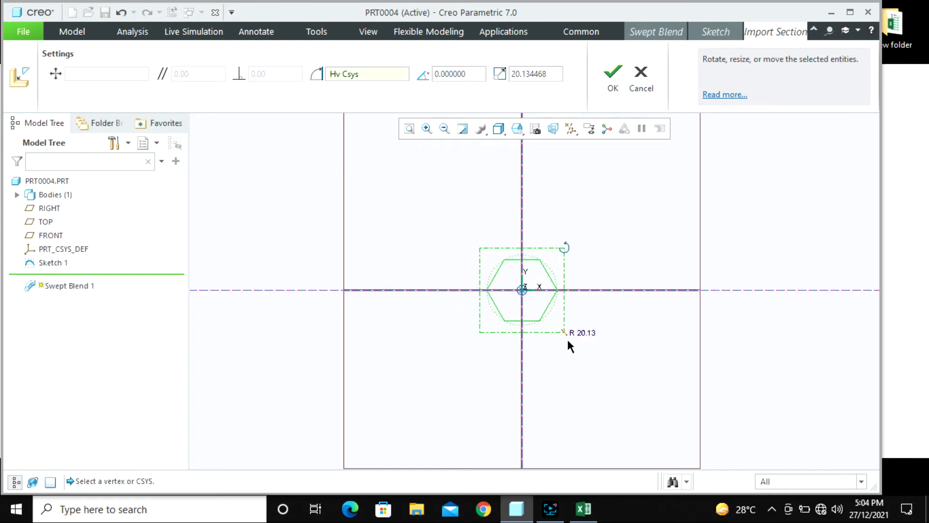
pyautogui.doubleClick(533, 74)
pyautogui.write('50')
pyautogui.press('Return')
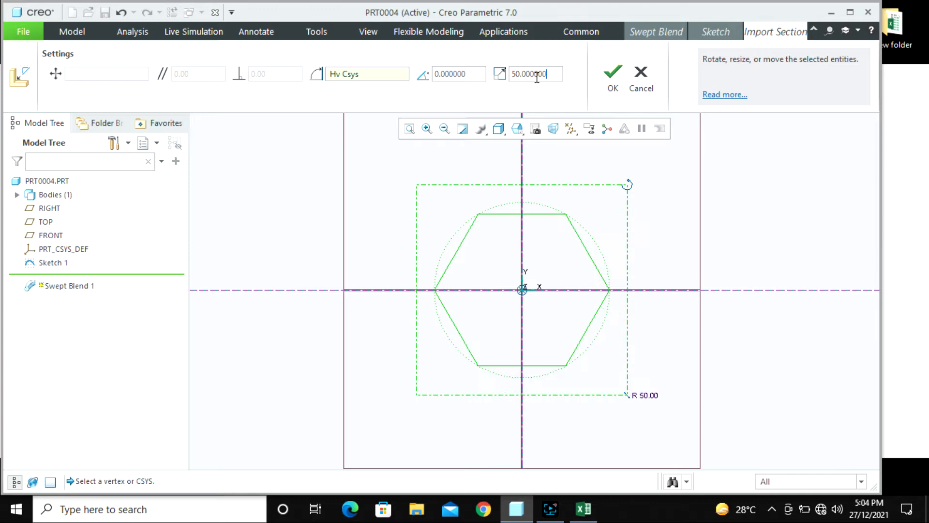
pyautogui.click(611, 75)
# - Move the hexagon's start point to its frontmost vertex in the default view and finish the Section 2 sketch
pyautogui.scroll(-2, 621, 245)
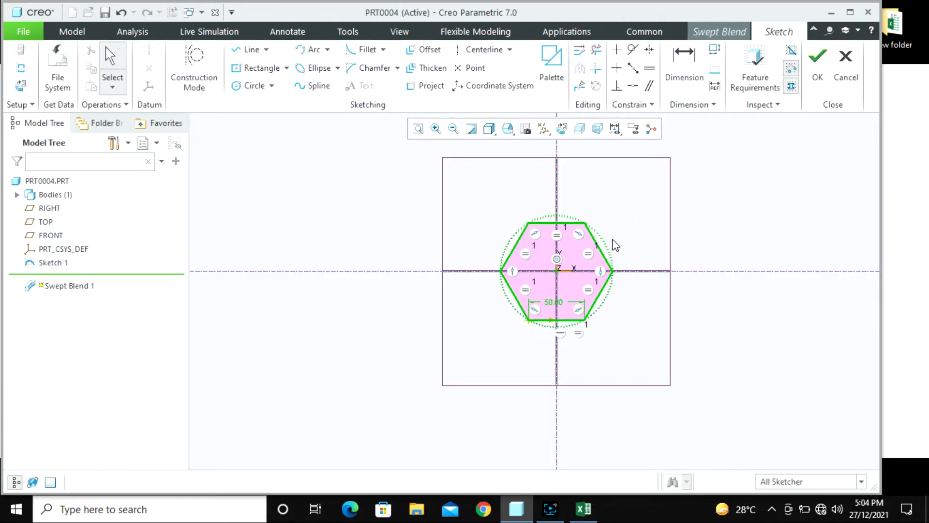
pyautogui.moveTo(612, 240); pyautogui.dragTo(604, 202, button='middle')
pyautogui.scroll(3, 633, 238)
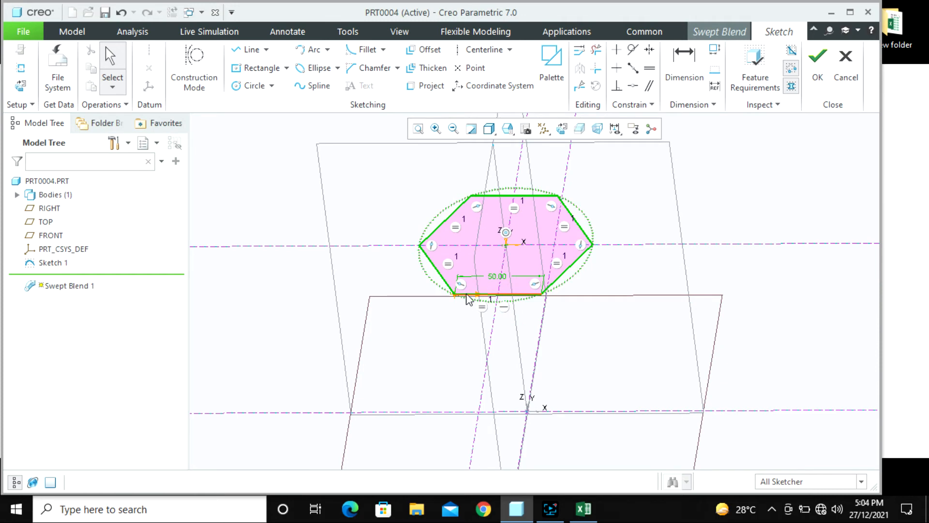
pyautogui.hotkey('ctrl', 'd')
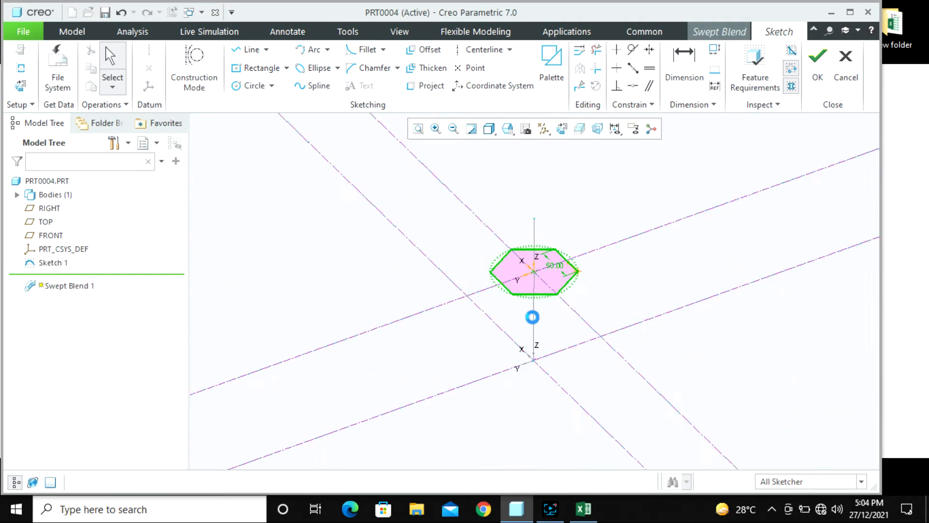
pyautogui.scroll(2, 576, 209)
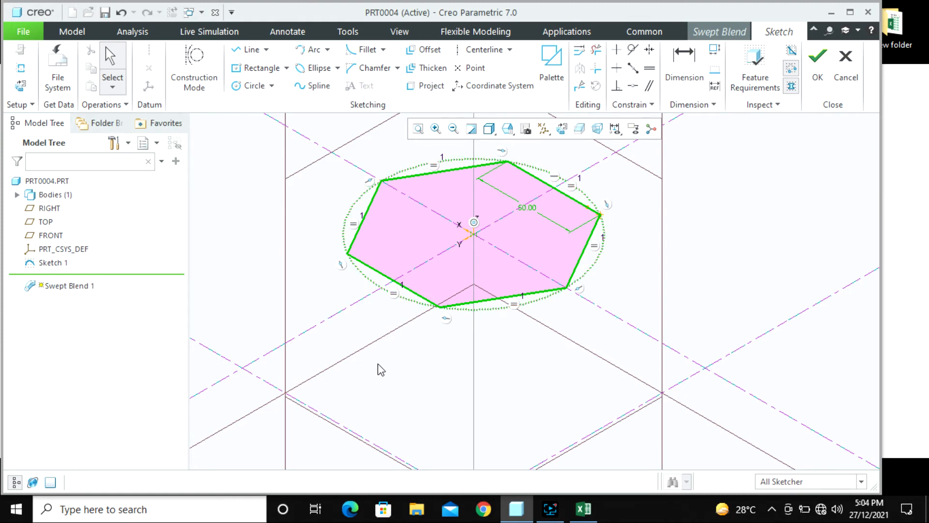
pyautogui.click(439, 307)
pyautogui.rightClick(439, 308)
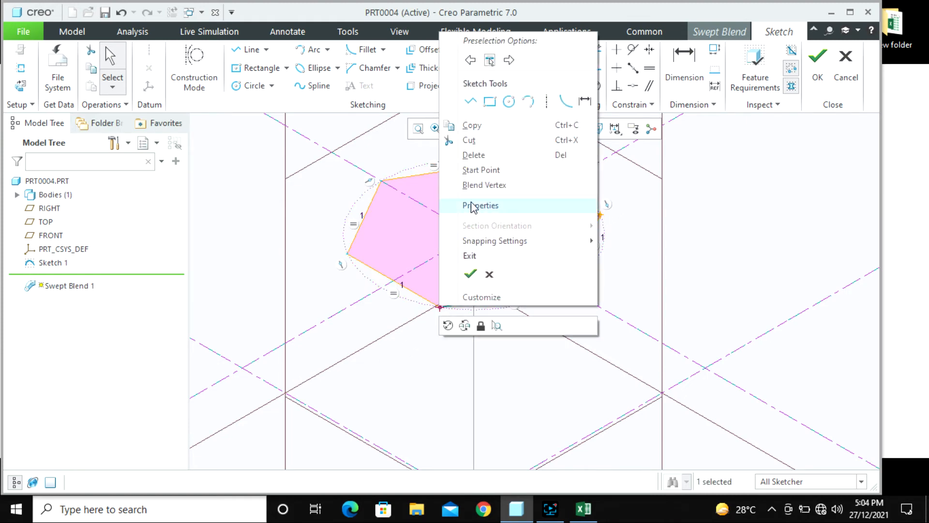
pyautogui.click(471, 169)
pyautogui.scroll(-2, 611, 328)
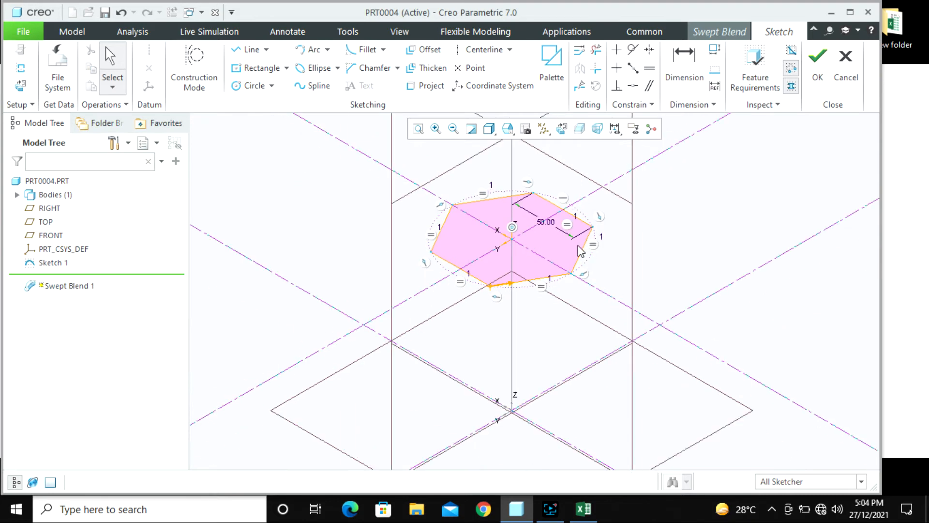
pyautogui.click(817, 63)
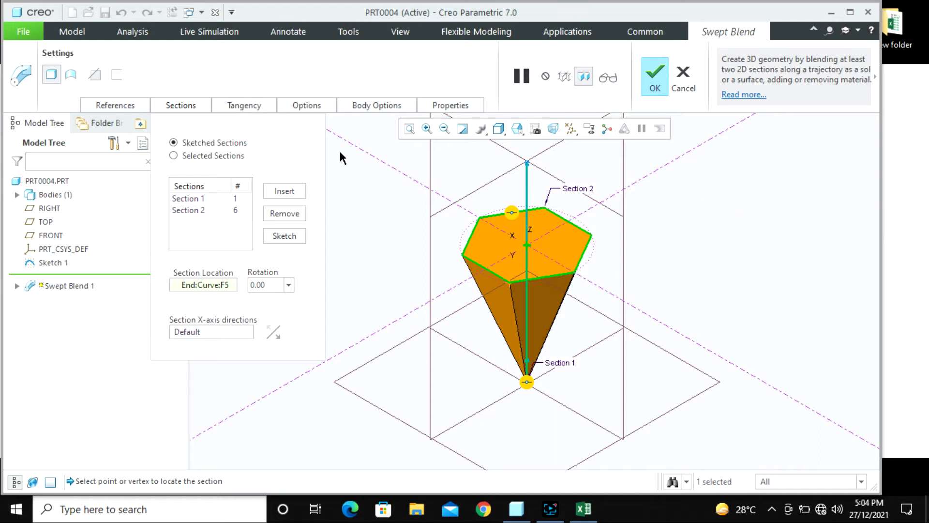
# - Insert Section 3 after Section 2 in the swept blend and open its sketch facing the sketch plane
pyautogui.click(200, 210)
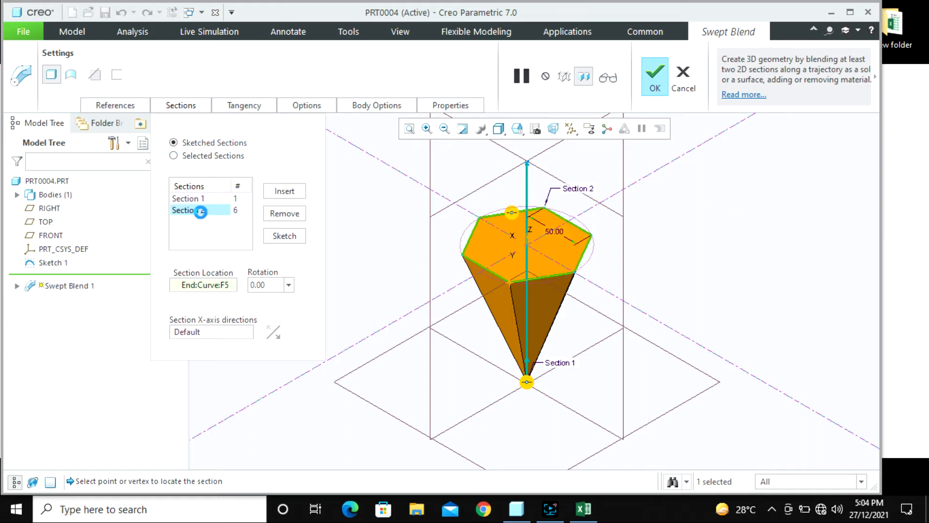
pyautogui.click(281, 193)
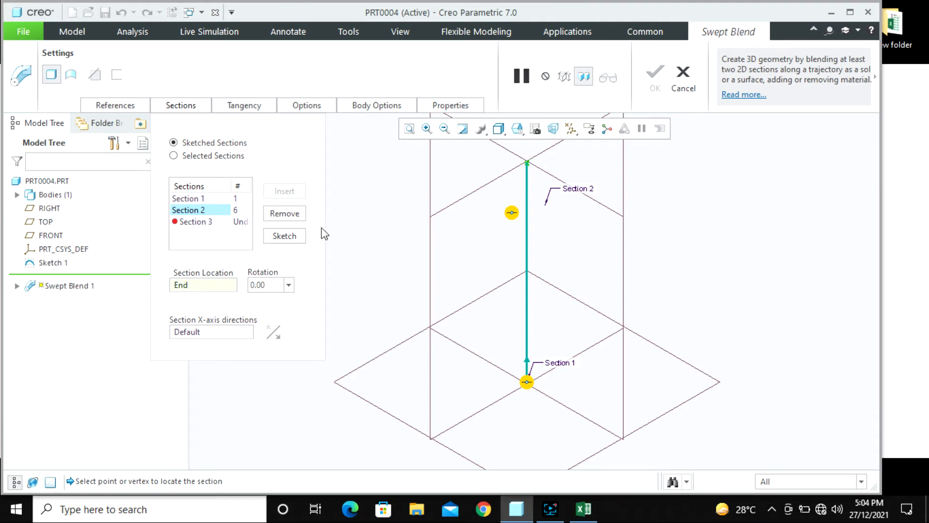
pyautogui.click(285, 236)
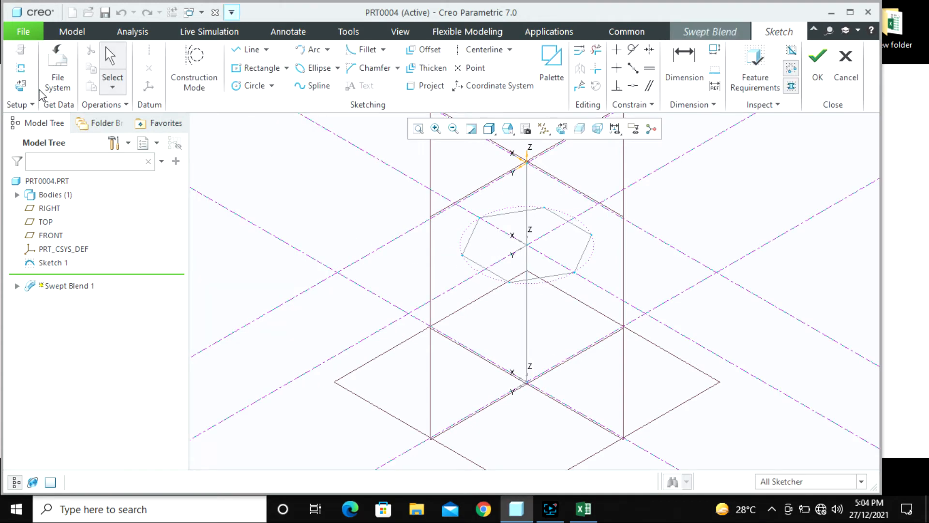
pyautogui.click(20, 86)
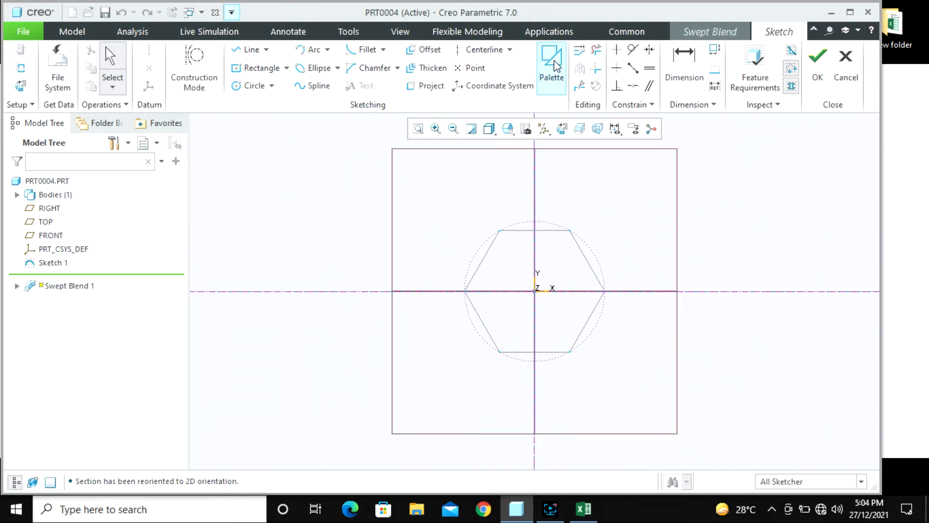
# - Place a six-sided hexagon from the Sketcher Palette above and to the left of the Section 3 origin
pyautogui.click(552, 61)
pyautogui.click(884, 338)
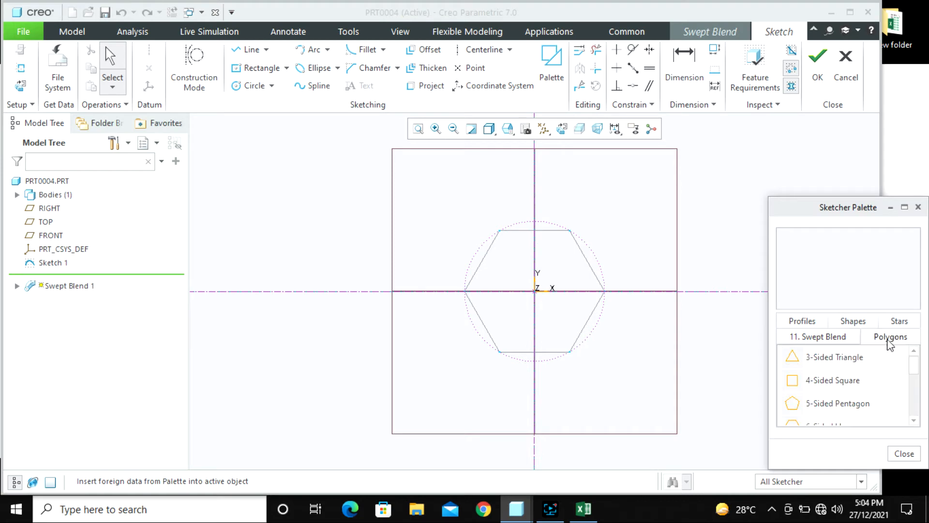
pyautogui.doubleClick(795, 425)
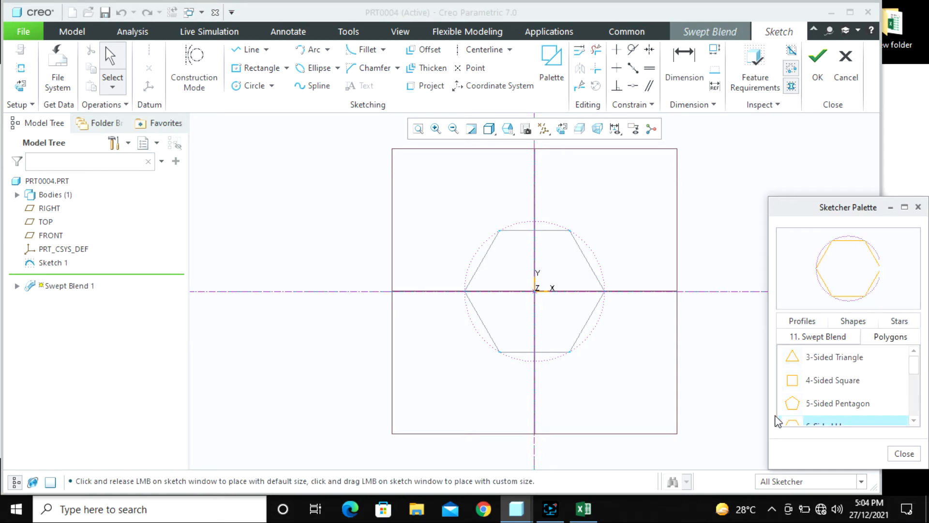
pyautogui.click(404, 213)
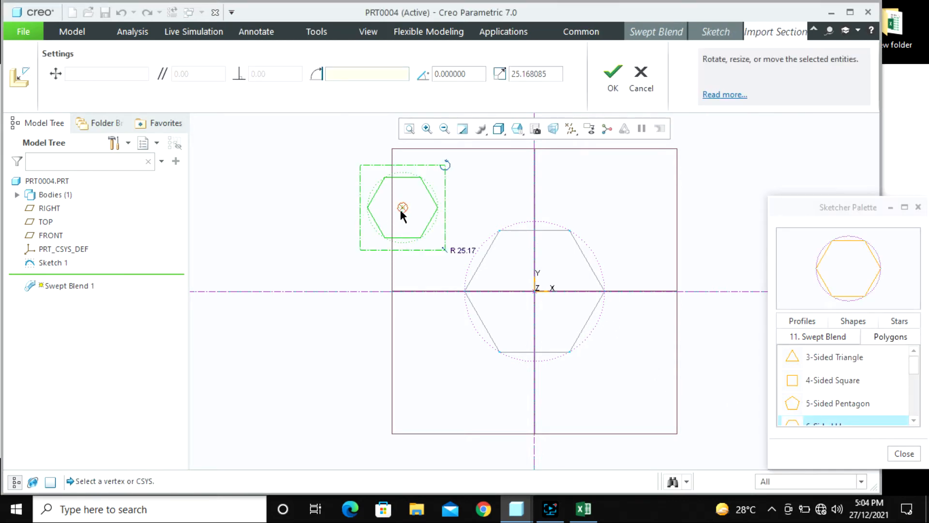
# - Centre the new hexagon on the section origin, scale it to 40 and close the Sketcher Palette
pyautogui.moveTo(403, 208); pyautogui.dragTo(537, 293)
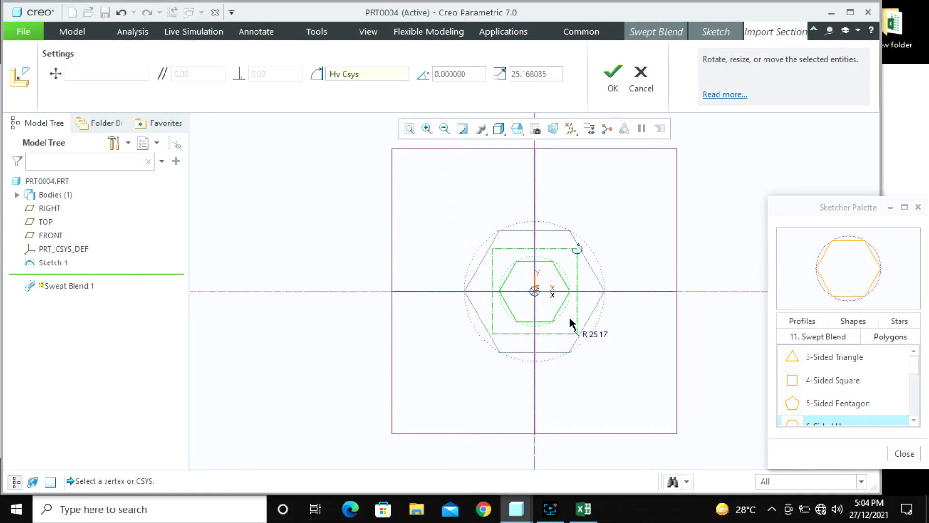
pyautogui.doubleClick(594, 334)
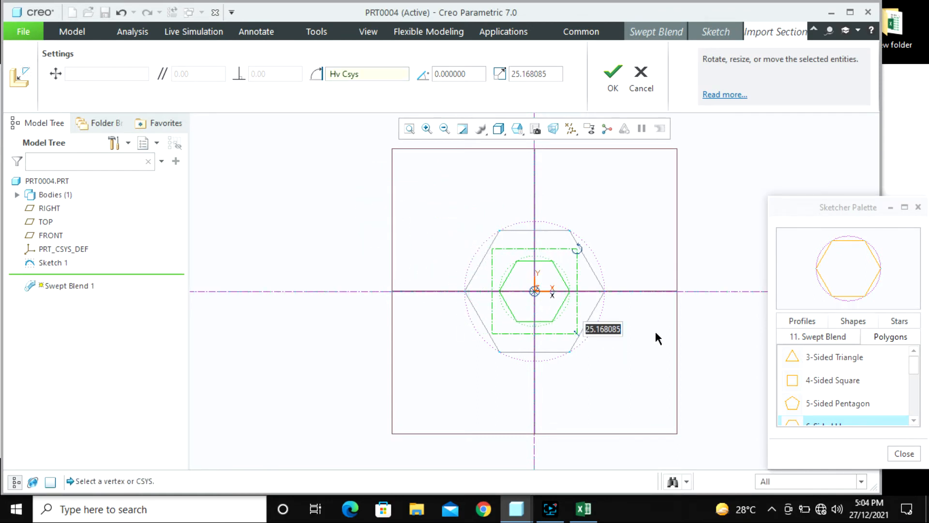
pyautogui.write('40')
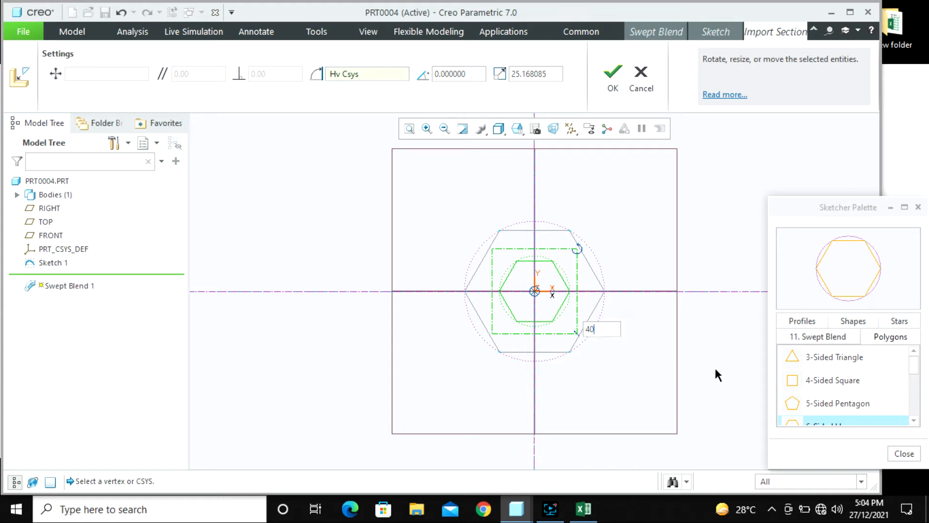
pyautogui.press('Return')
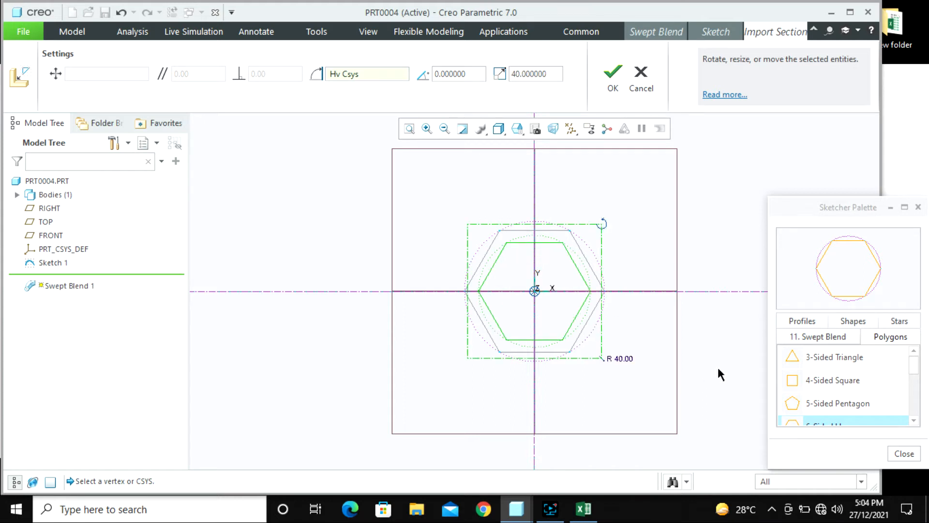
pyautogui.click(903, 453)
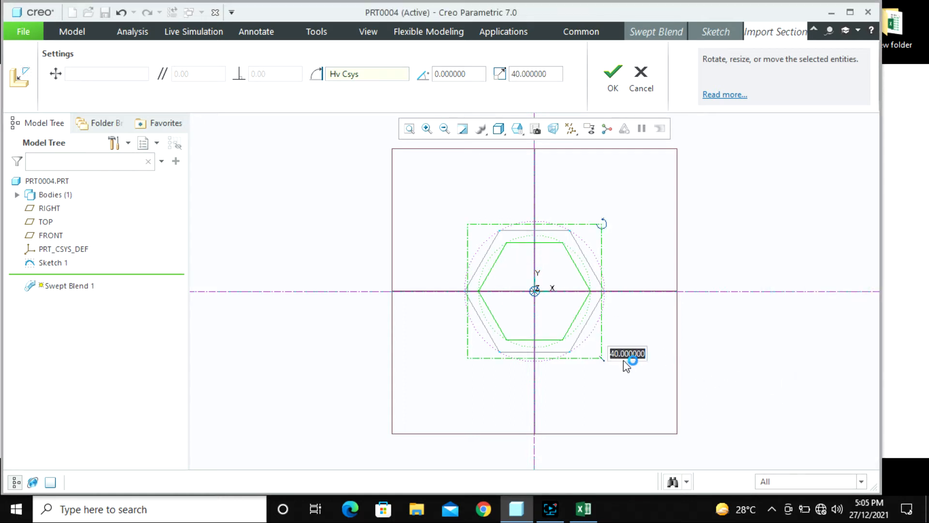
# - Set the hexagon's scale to 35 and accept the placement
pyautogui.write('35')
pyautogui.press('Return')
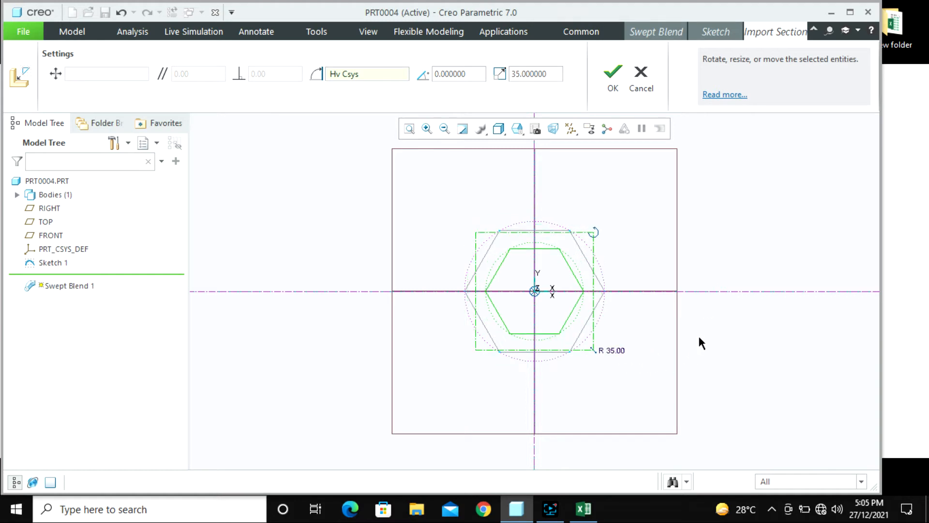
pyautogui.click(613, 88)
pyautogui.click(611, 88)
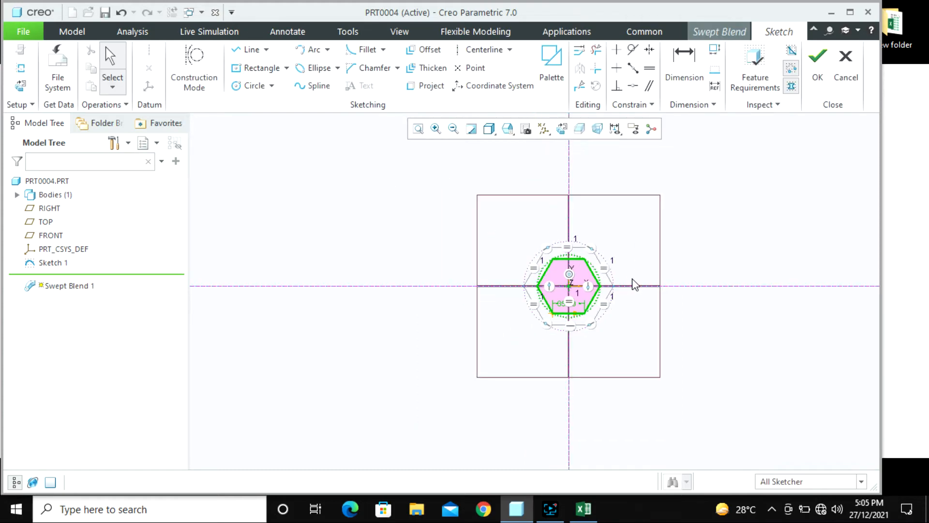
# - Move the hexagon's start point to the other end of its dimensioned edge and finish the Section 3 sketch
pyautogui.moveTo(632, 282)
pyautogui.mouseDown(button='middle')
pyautogui.moveTo(615, 238)
pyautogui.moveTo(605, 232)
pyautogui.moveTo(593, 256)
pyautogui.mouseUp(button='middle')
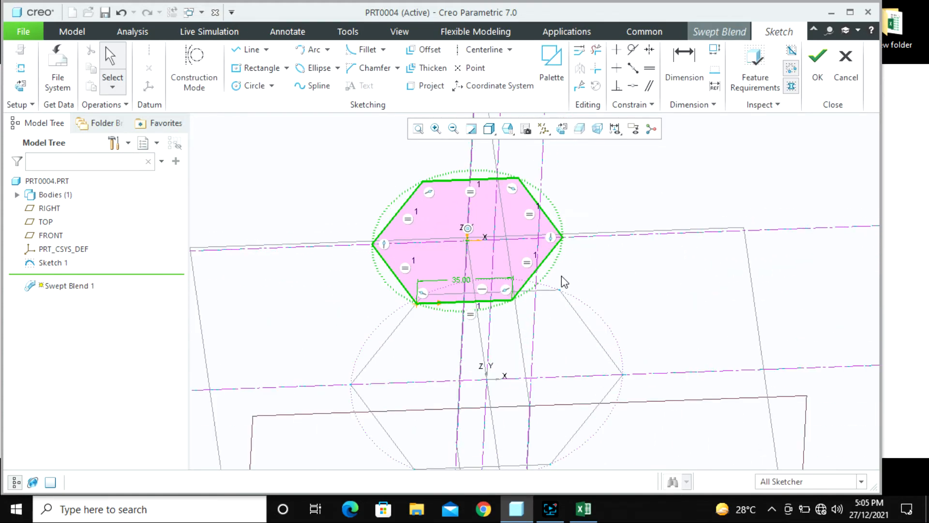
pyautogui.click(513, 300)
pyautogui.rightClick(513, 300)
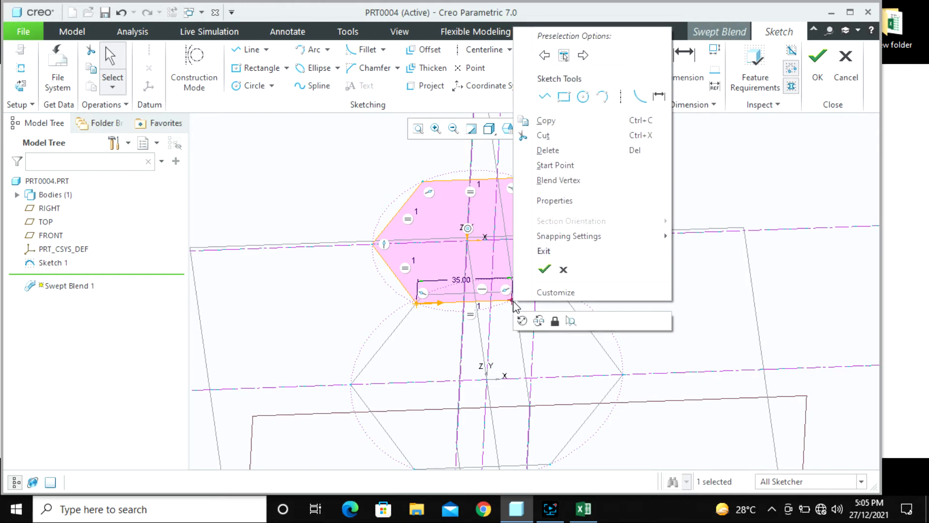
pyautogui.click(556, 165)
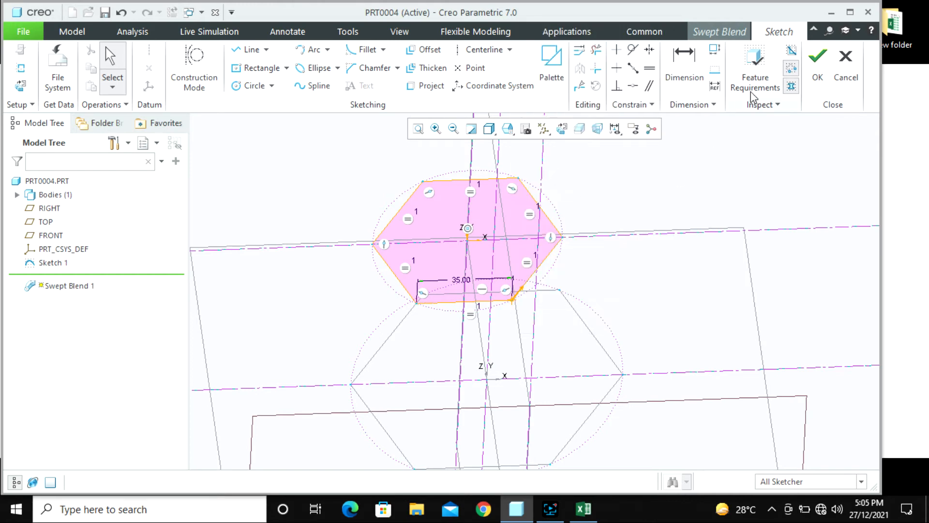
pyautogui.click(817, 62)
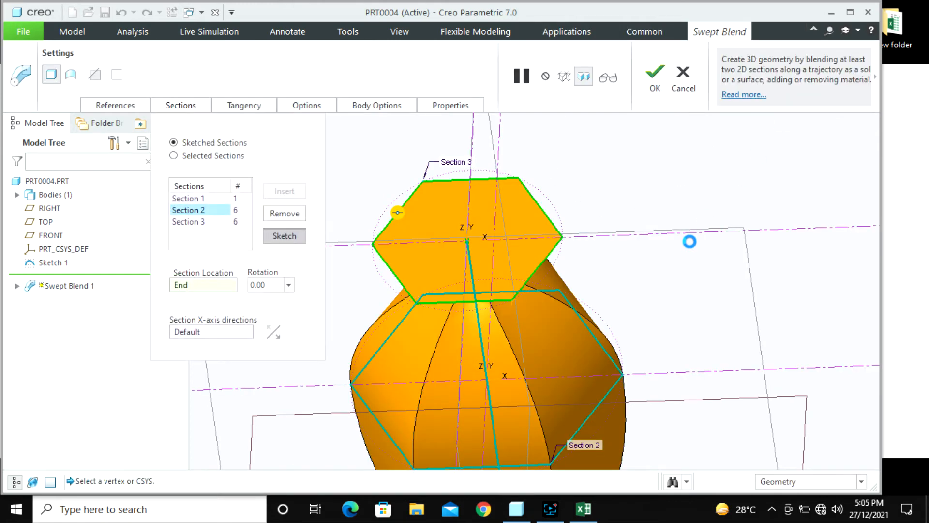
# - Reopen the Section 3 sketch, move the hexagon's start point to its frontmost vertex in the default view and finish the sketch
pyautogui.click(194, 221)
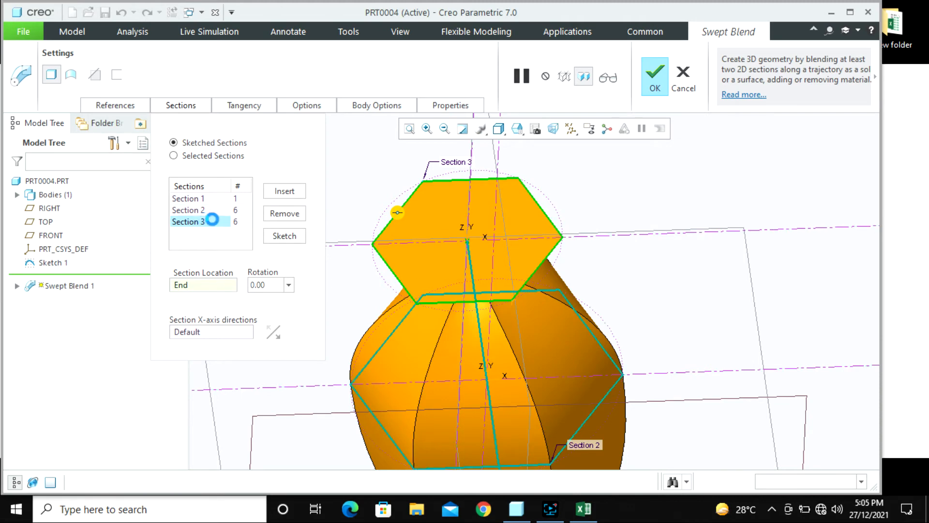
pyautogui.scroll(1, 472, 226)
pyautogui.scroll(1, 469, 222)
pyautogui.moveTo(469, 222); pyautogui.dragTo(439, 218, button='middle')
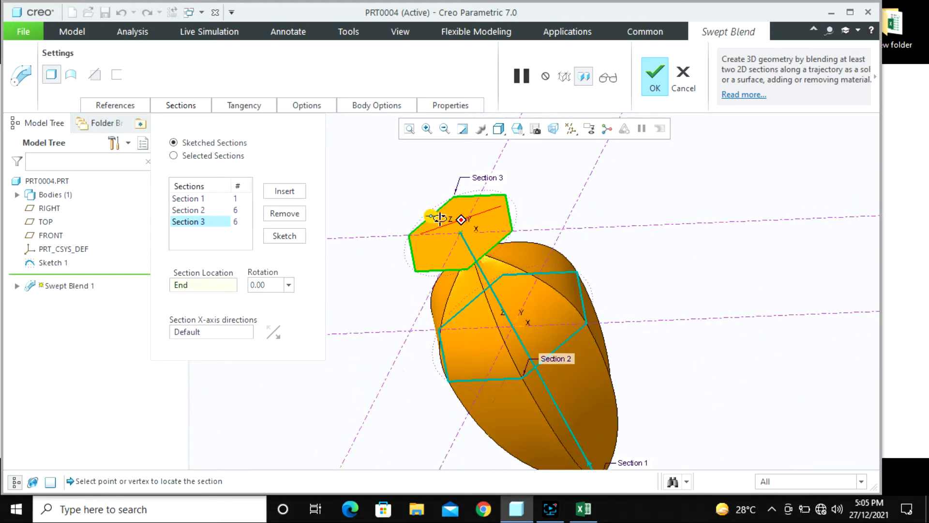
pyautogui.click(290, 237)
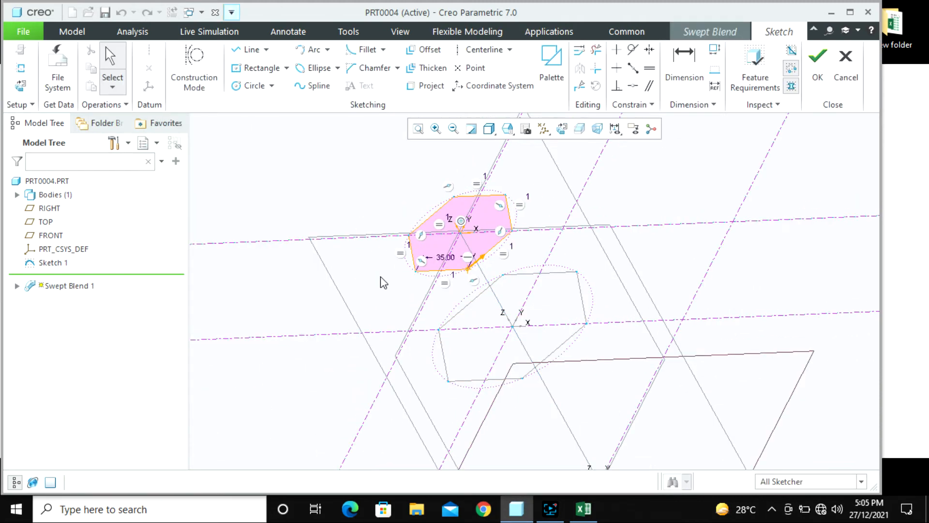
pyautogui.hotkey('ctrl', 'd')
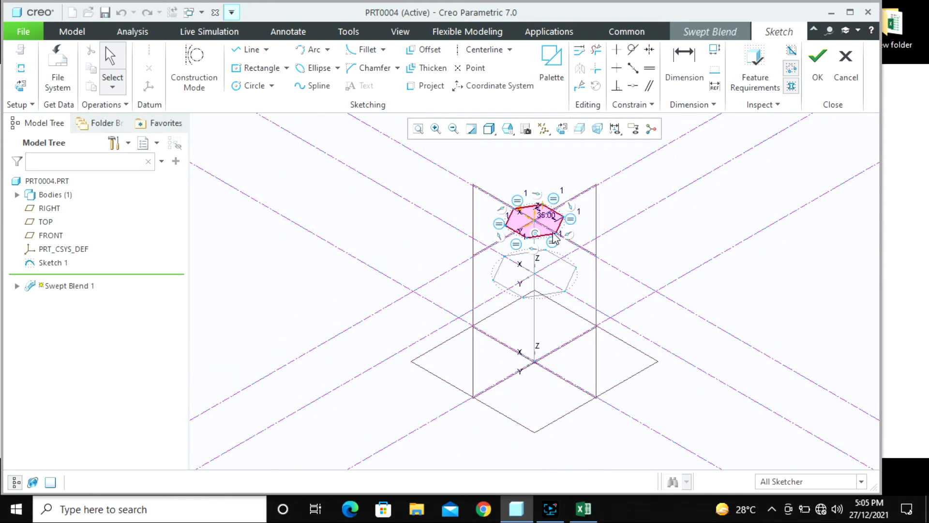
pyautogui.scroll(-2, 565, 260)
pyautogui.click(486, 237)
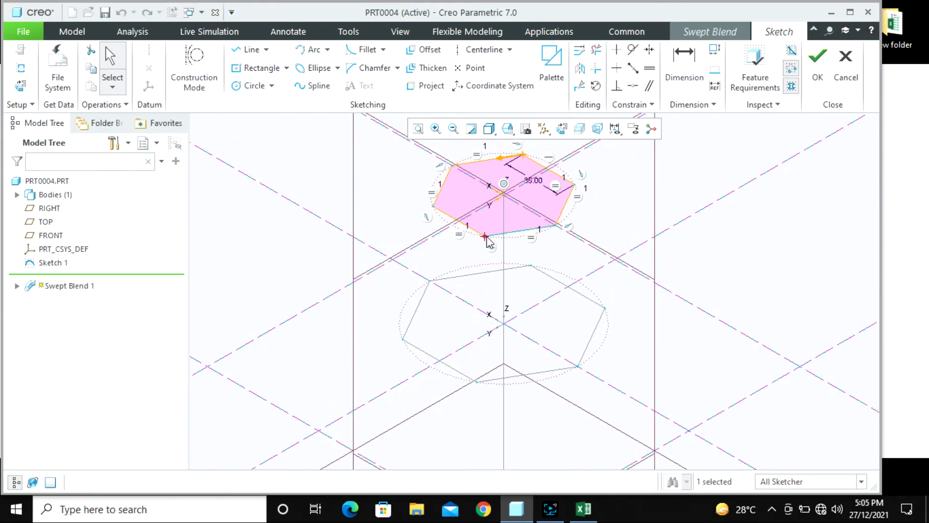
pyautogui.rightClick(486, 237)
pyautogui.click(528, 139)
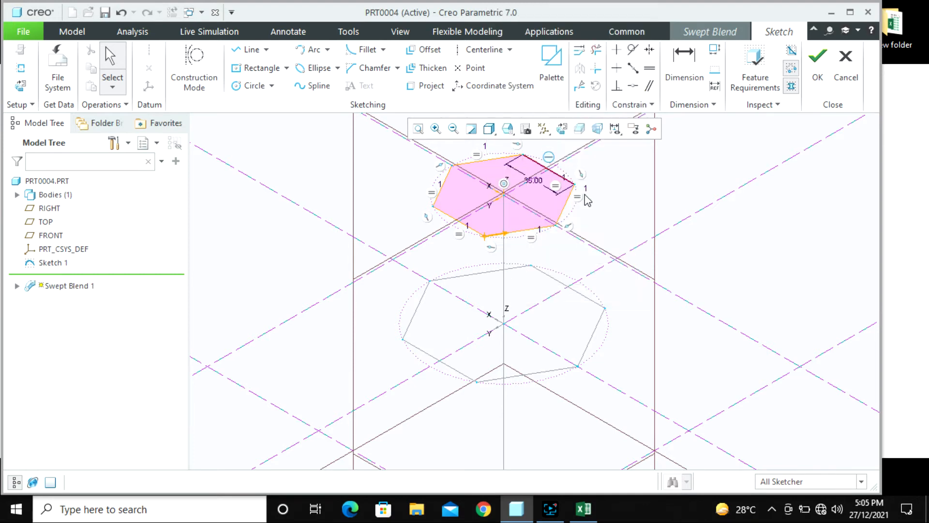
pyautogui.click(817, 68)
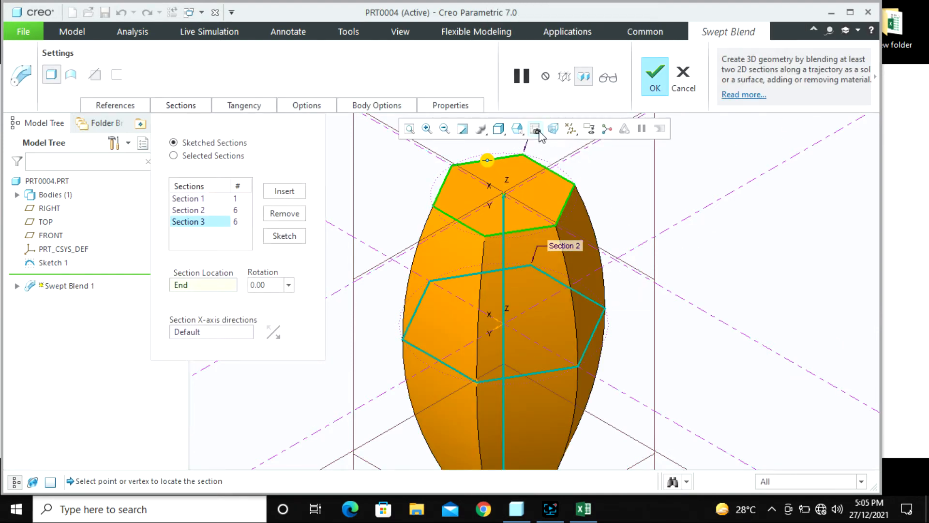
# - Show the model in the FRONT view, set the swept blend to perimeter control and complete the feature
pyautogui.click(517, 129)
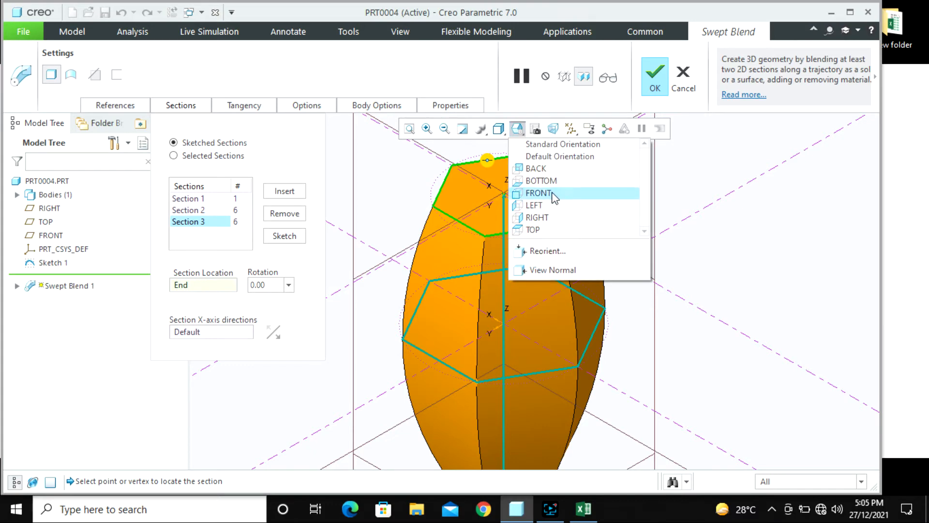
pyautogui.click(551, 194)
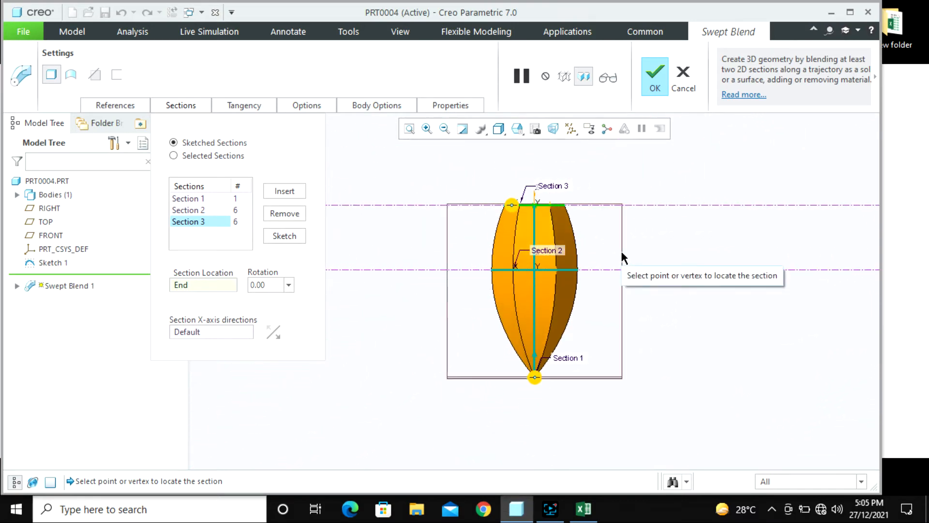
pyautogui.click(315, 106)
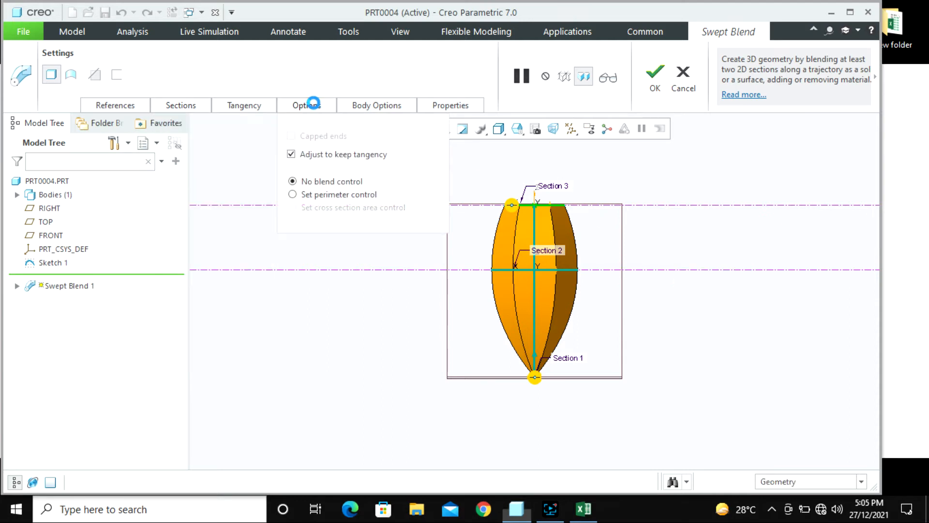
pyautogui.click(338, 195)
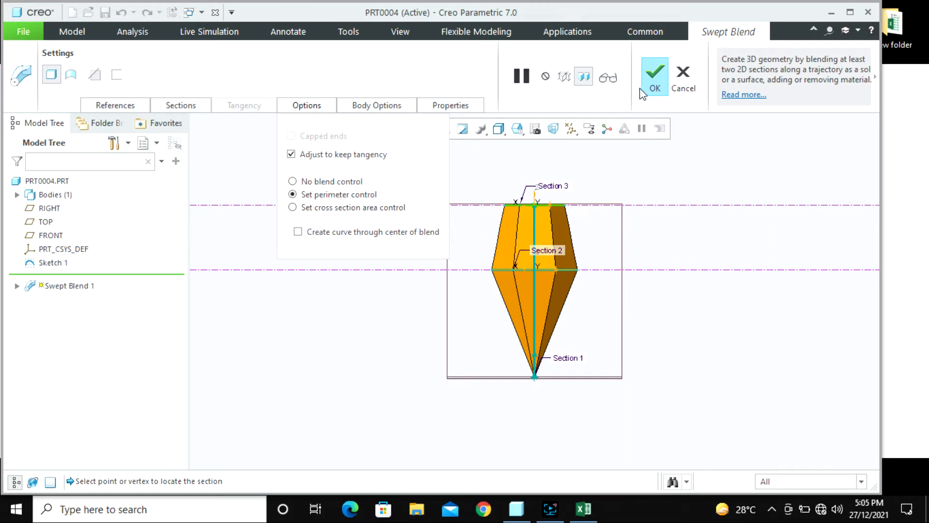
pyautogui.click(654, 77)
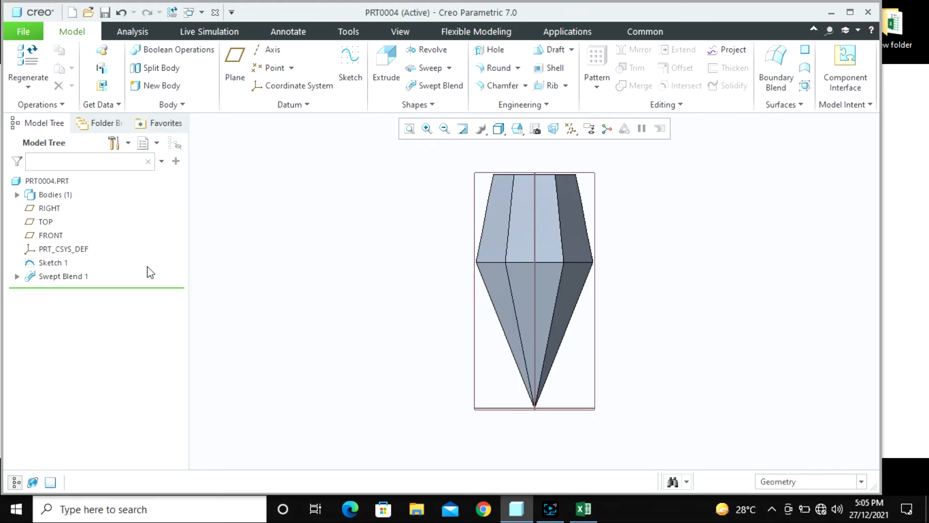
# - Edit the trajectory in Sketch 1, setting its lower segment to 75 and its upper segment to 40
pyautogui.click(54, 263)
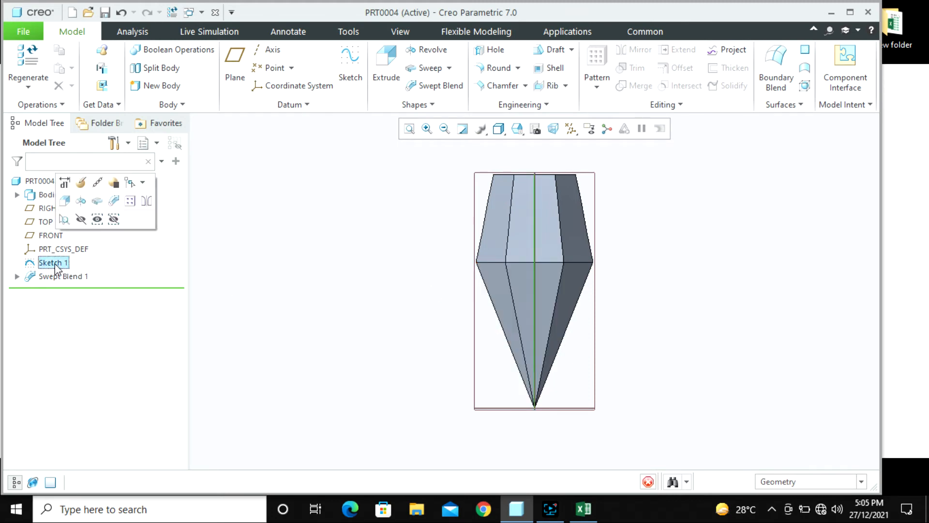
pyautogui.click(64, 183)
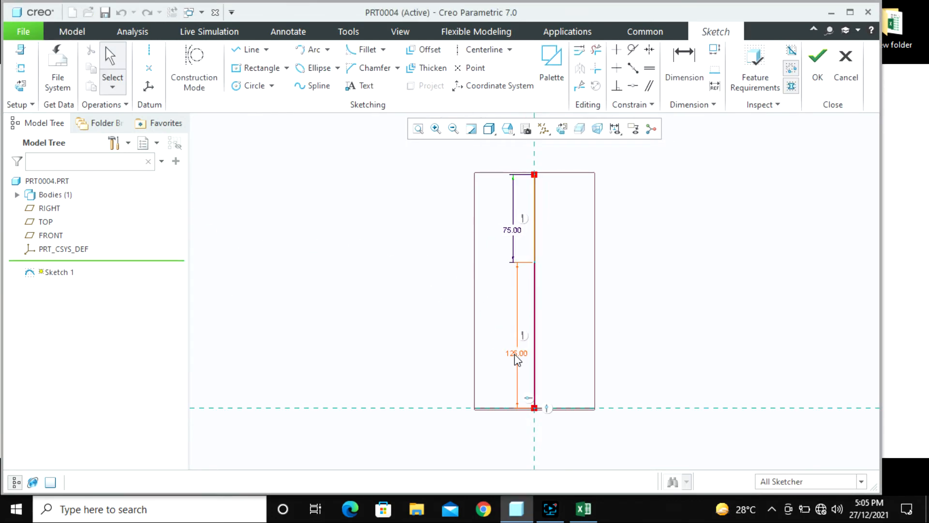
pyautogui.doubleClick(516, 353)
pyautogui.write('75')
pyautogui.press('Return')
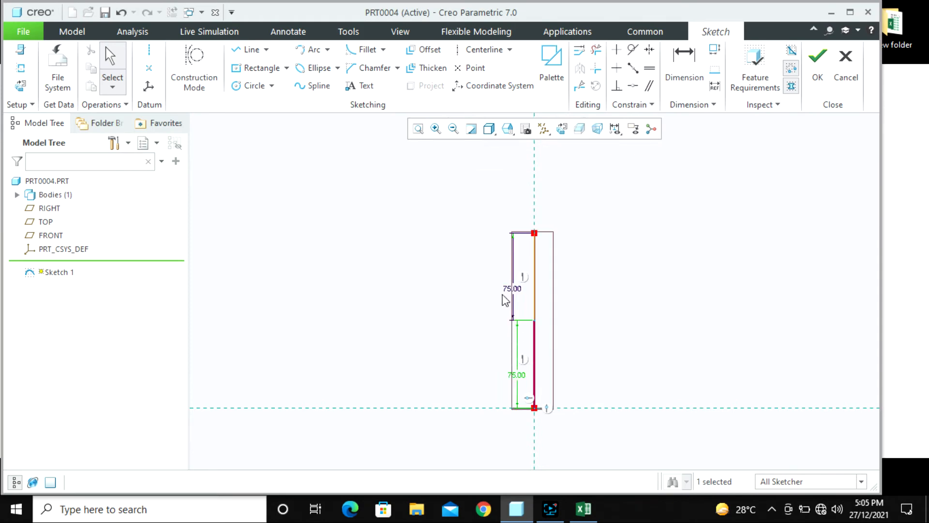
pyautogui.doubleClick(511, 289)
pyautogui.write('40')
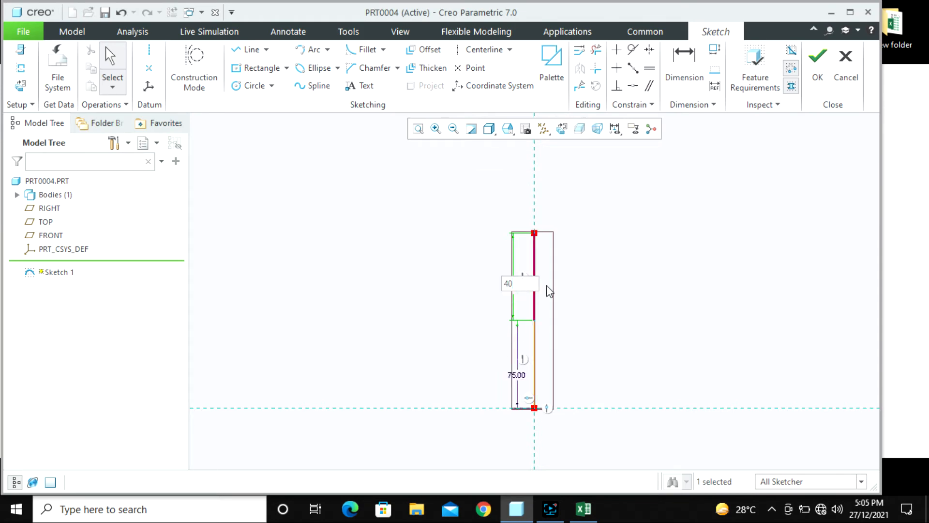
pyautogui.press('Return')
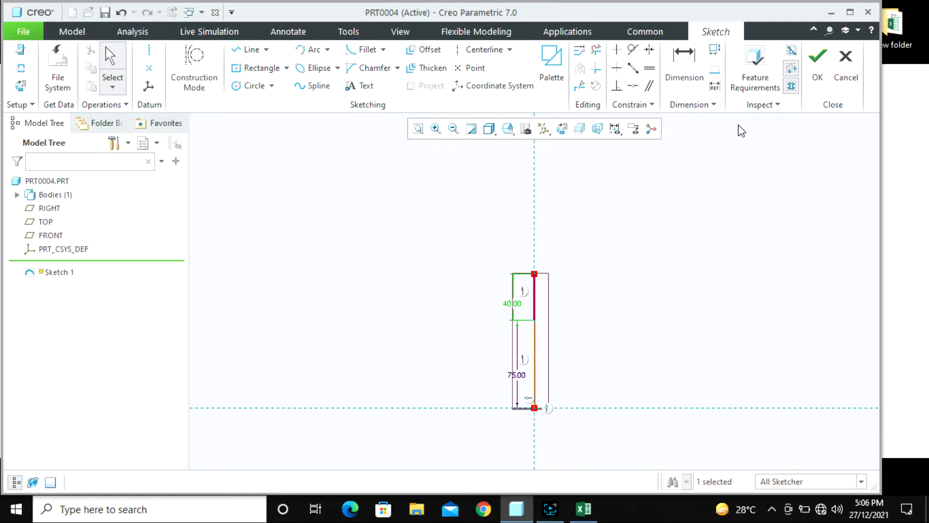
# - Finish the edited trajectory sketch to rebuild the swept blend and clear the selection
pyautogui.click(818, 57)
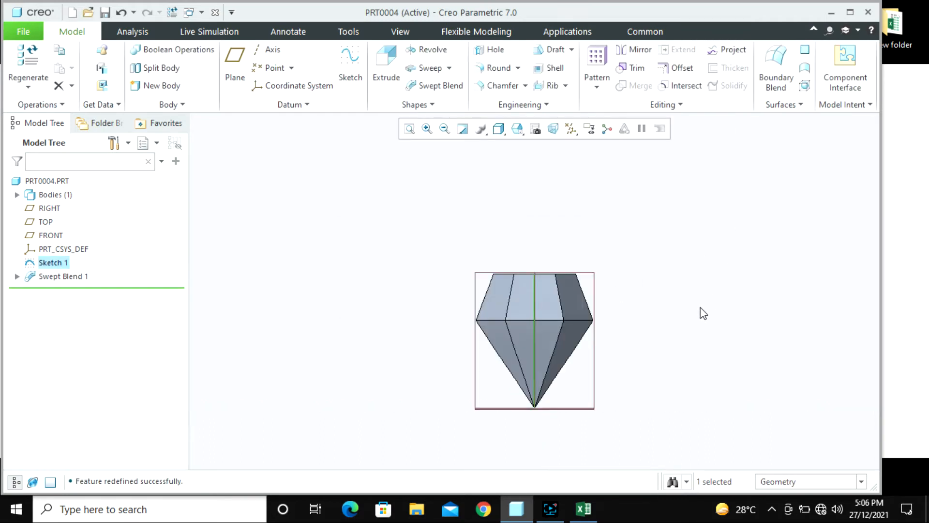
pyautogui.click(701, 322)
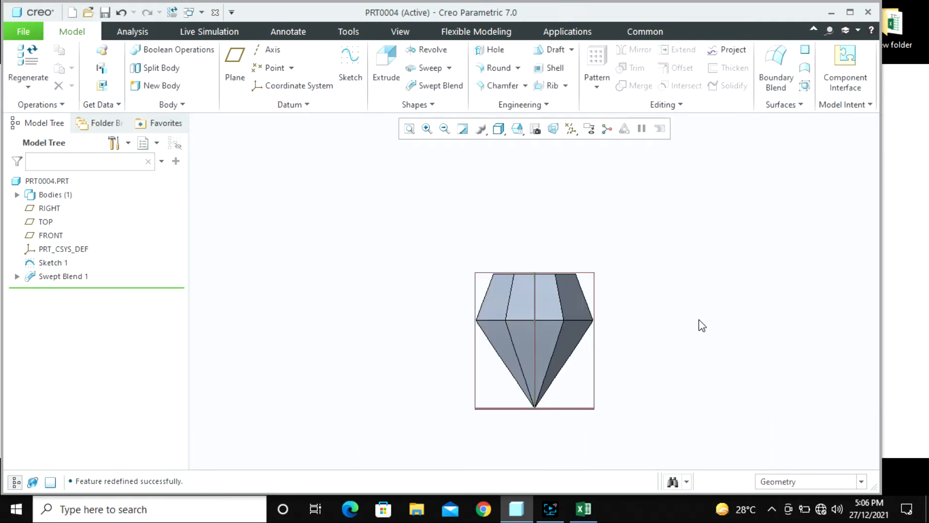
pyautogui.moveTo(698, 320); pyautogui.dragTo(636, 261, button='middle')
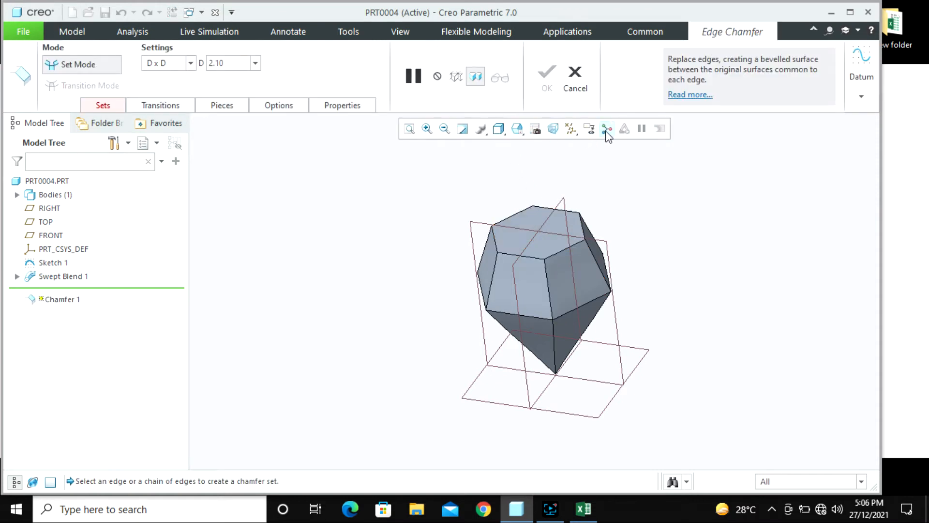
# - Try a corner chamfer on the front vertex of the solid's top hexagonal face instead of an edge chamfer
pyautogui.click(575, 77)
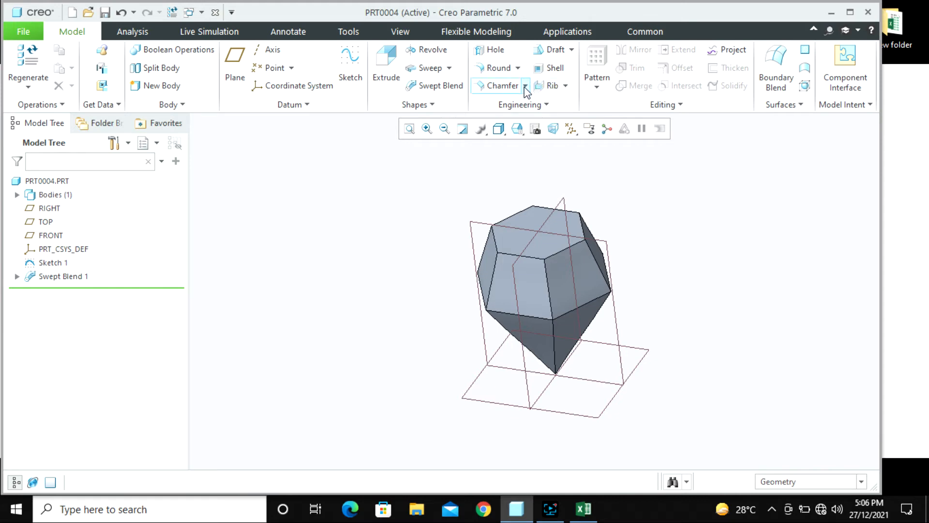
pyautogui.click(525, 85)
pyautogui.click(525, 117)
pyautogui.click(547, 261)
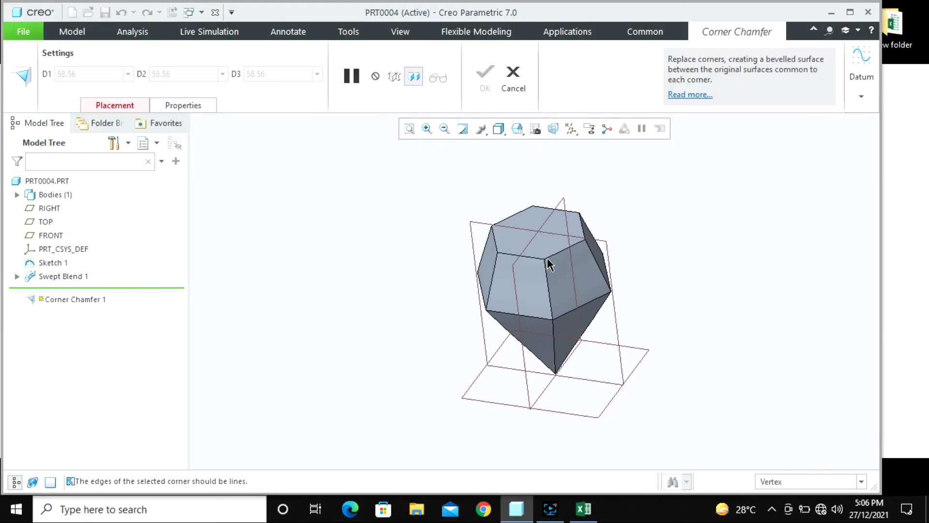
pyautogui.click(516, 83)
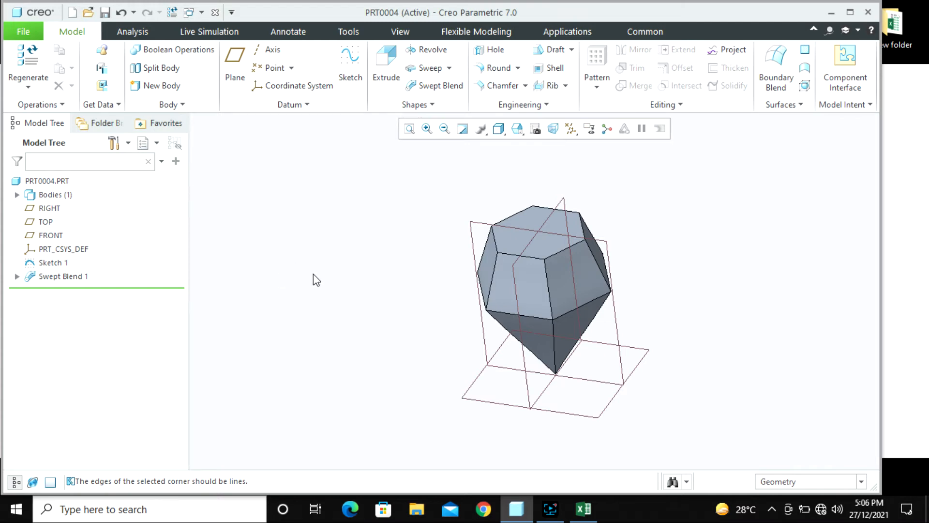
# - Examine the solid's vertices and surrounding faces from several angles to judge where a corner chamfer could fit
pyautogui.moveTo(312, 274); pyautogui.dragTo(322, 220, button='middle')
pyautogui.scroll(-5, 455, 360)
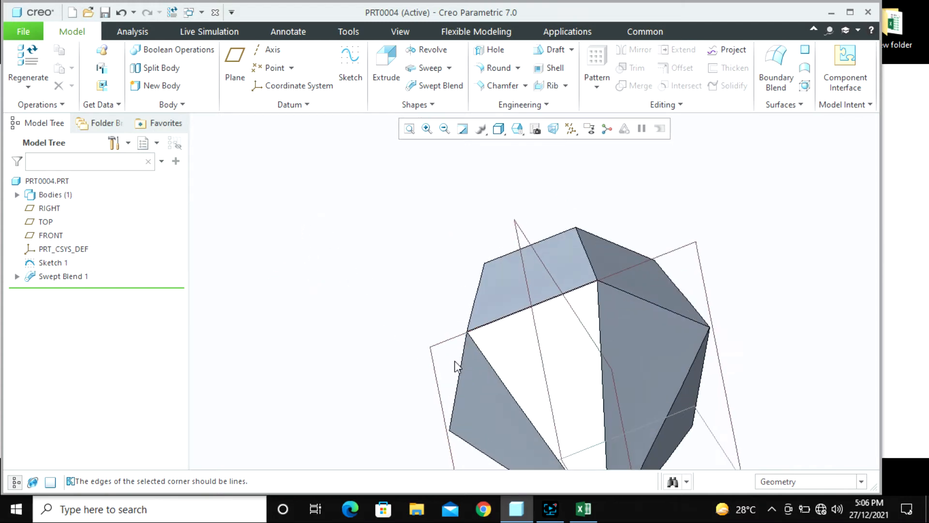
pyautogui.scroll(-4, 530, 357)
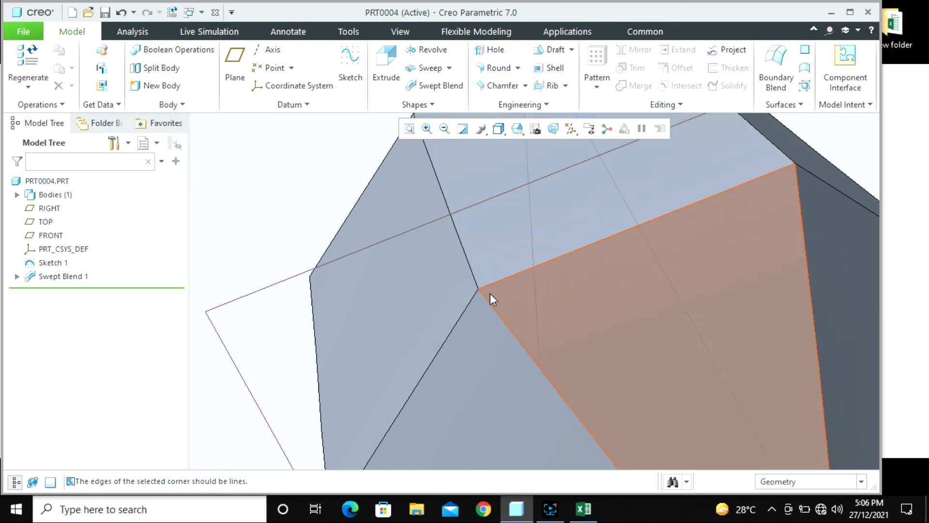
pyautogui.click(481, 213)
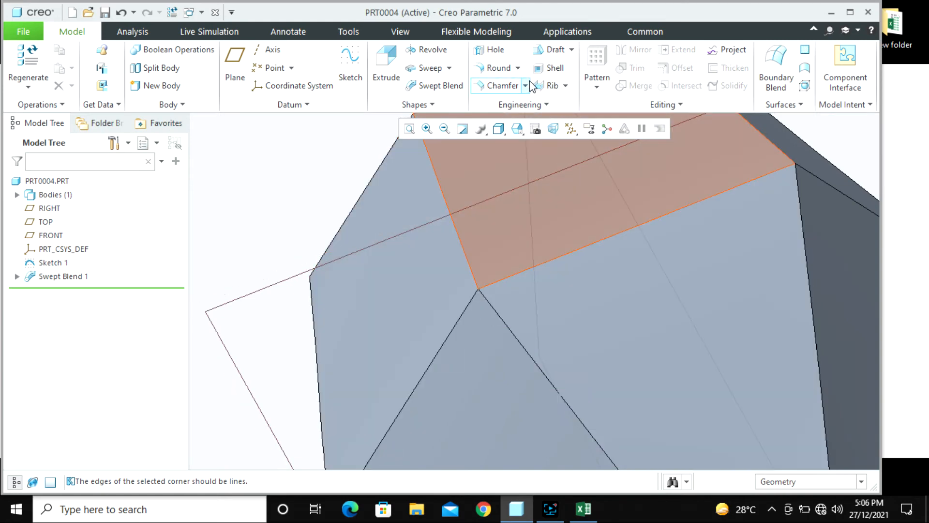
pyautogui.click(525, 85)
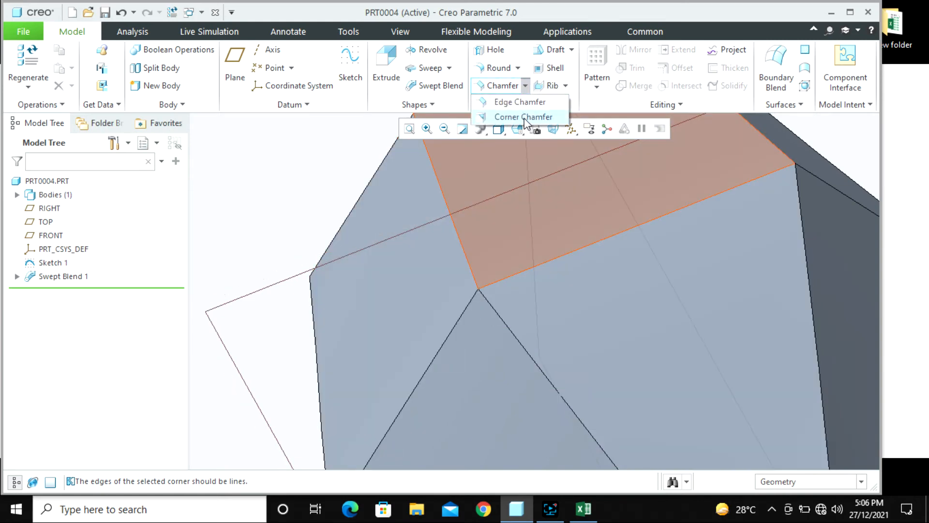
pyautogui.click(429, 220)
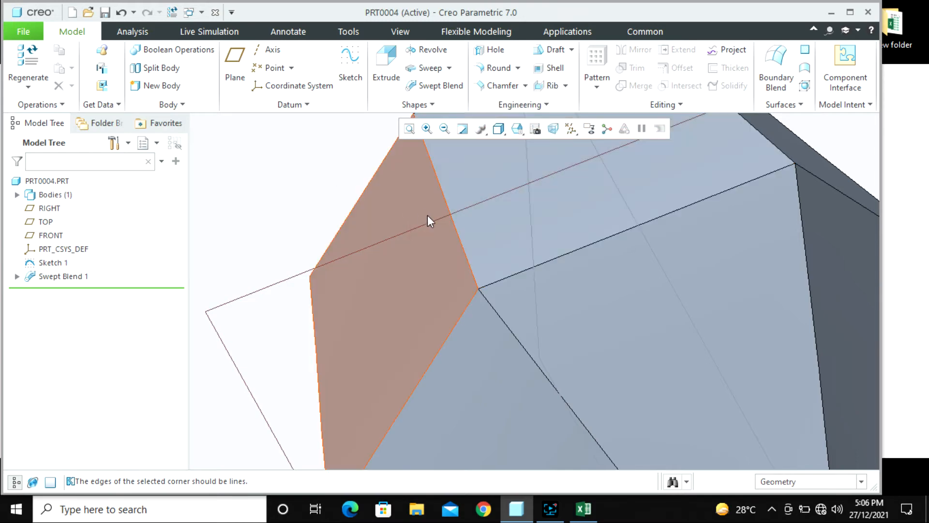
pyautogui.scroll(-5, 464, 237)
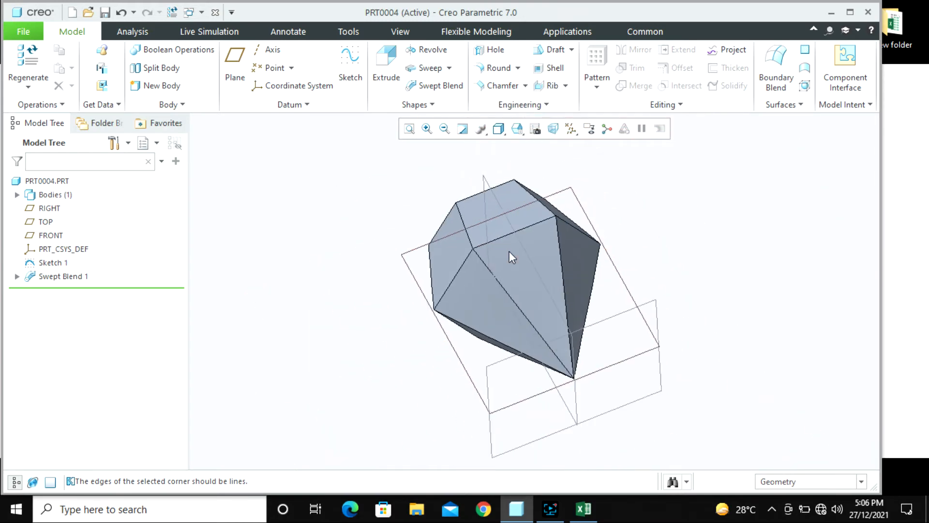
pyautogui.moveTo(507, 254); pyautogui.dragTo(488, 293, button='middle')
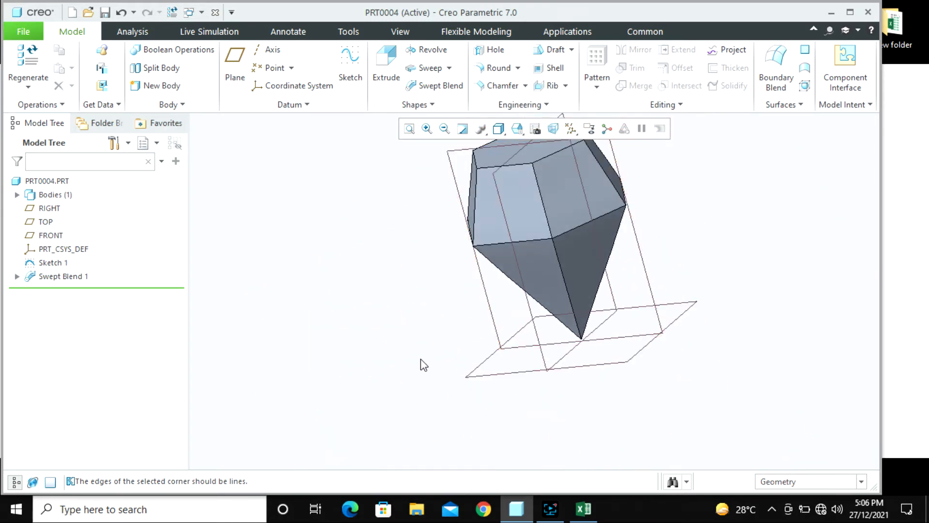
pyautogui.moveTo(420, 359); pyautogui.dragTo(483, 291, button='middle')
pyautogui.scroll(3, 507, 254)
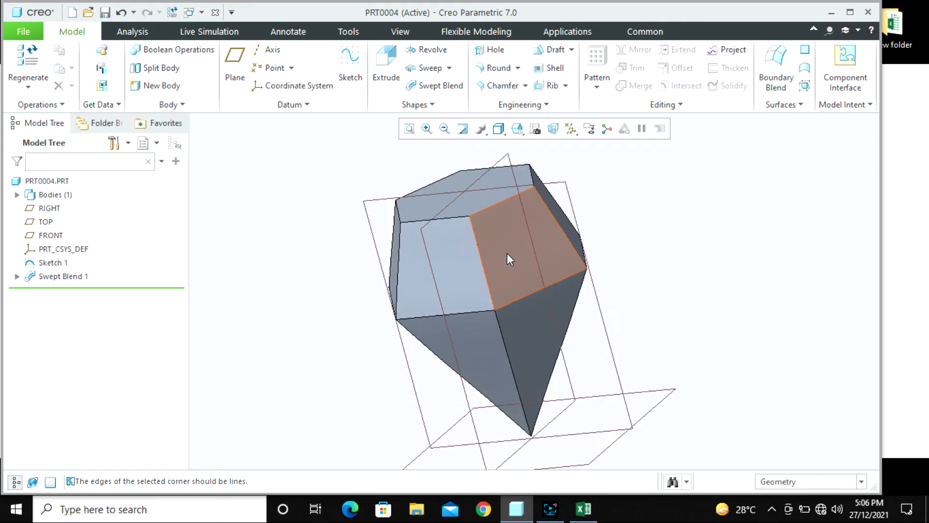
# - Close the diamond-shaped part's window and preview swept_blend_8.prt in the 11. Swept Blend folder without opening it
pyautogui.click(216, 13)
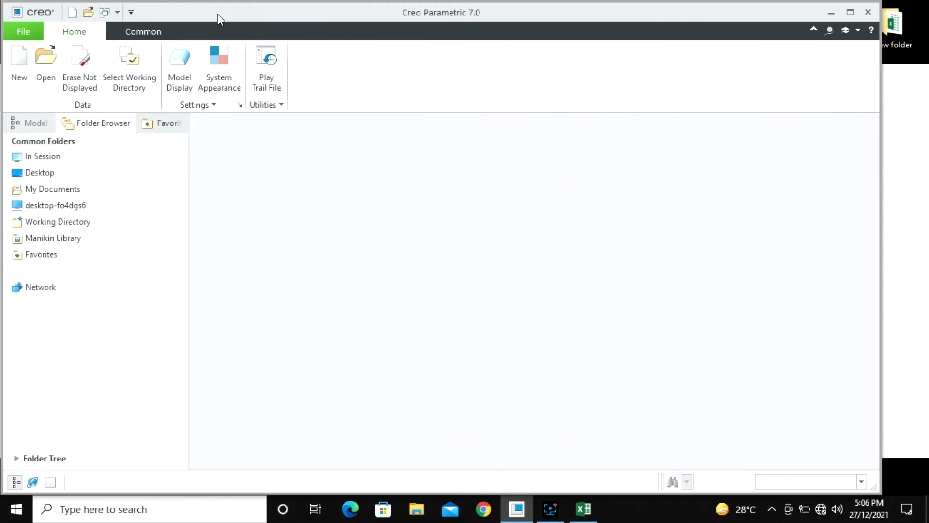
pyautogui.click(46, 65)
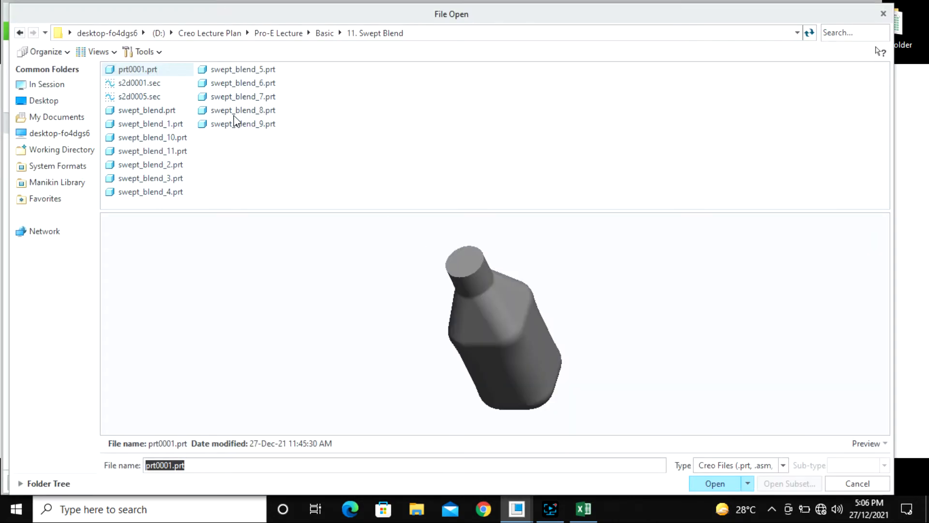
pyautogui.click(234, 115)
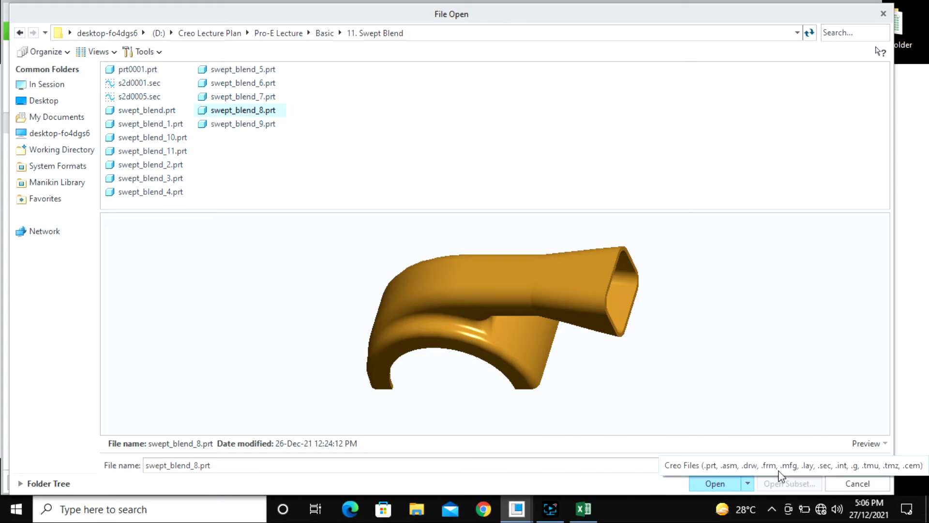
pyautogui.click(854, 481)
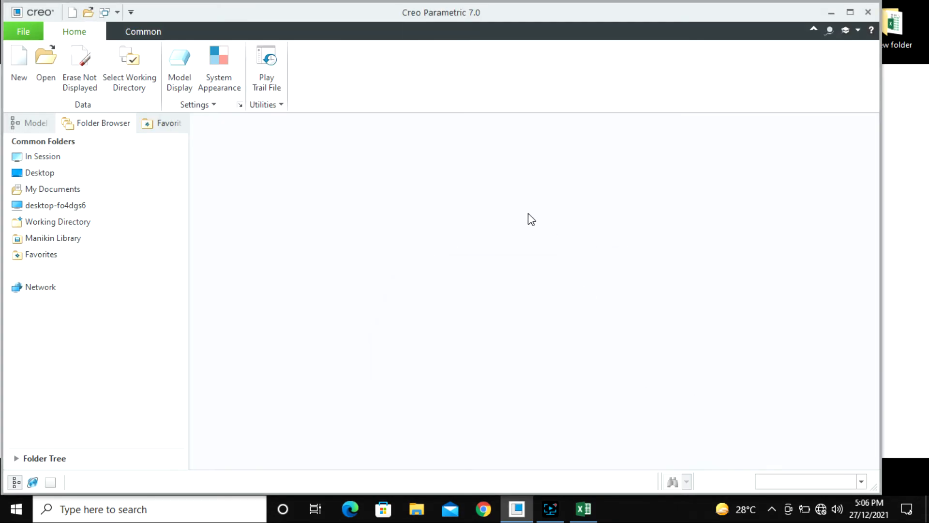
# - Create a new solid part, prt0005, from the default template and start a sketch on the RIGHT plane
pyautogui.click(21, 61)
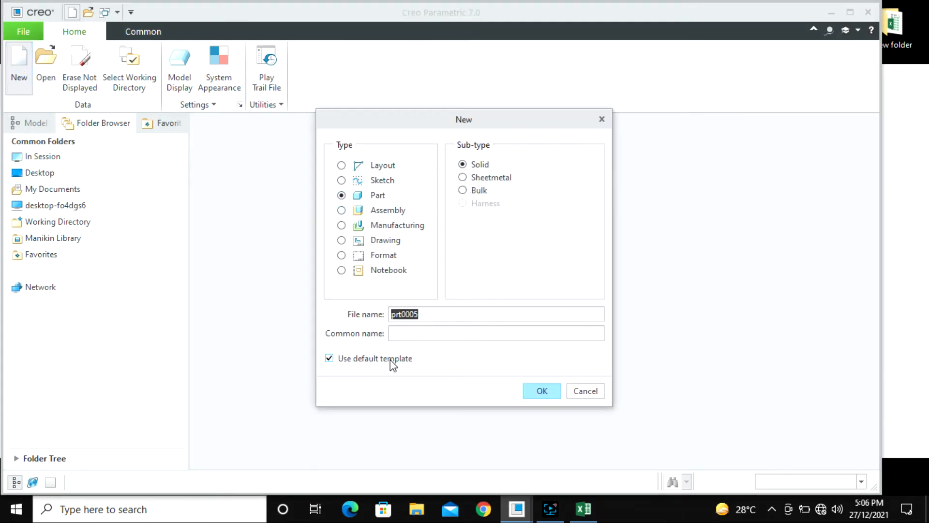
pyautogui.click(542, 388)
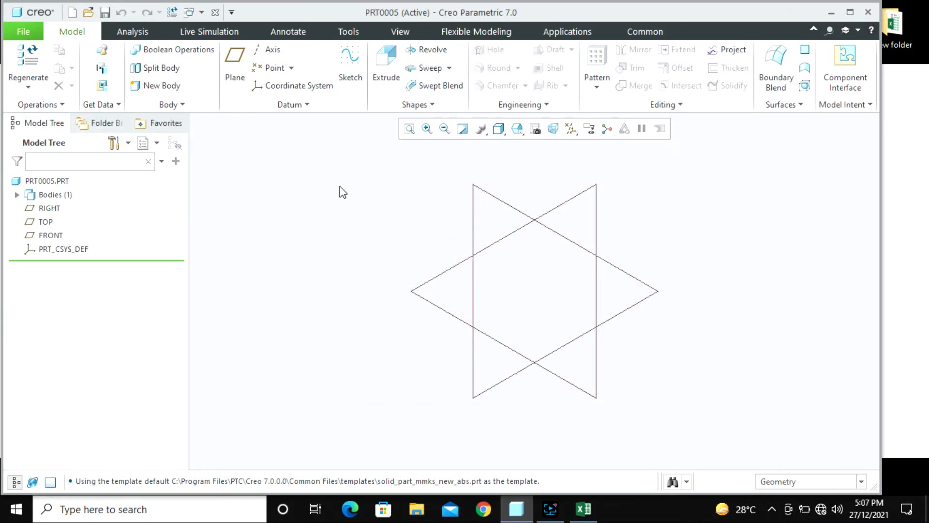
pyautogui.click(351, 63)
pyautogui.click(515, 205)
pyautogui.middleClick(396, 253)
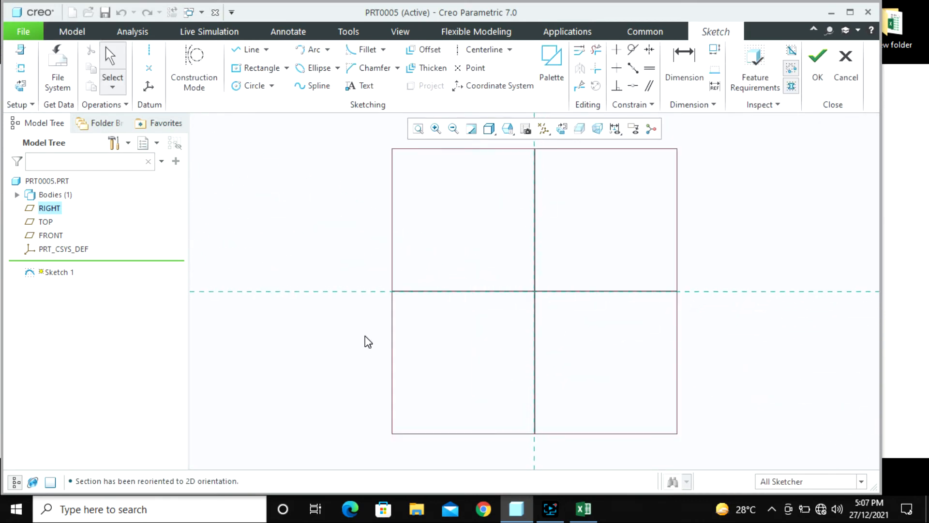
# - Sketch an arc of about 167 radius rising from the origin, with its centre on the horizontal reference
pyautogui.click(255, 68)
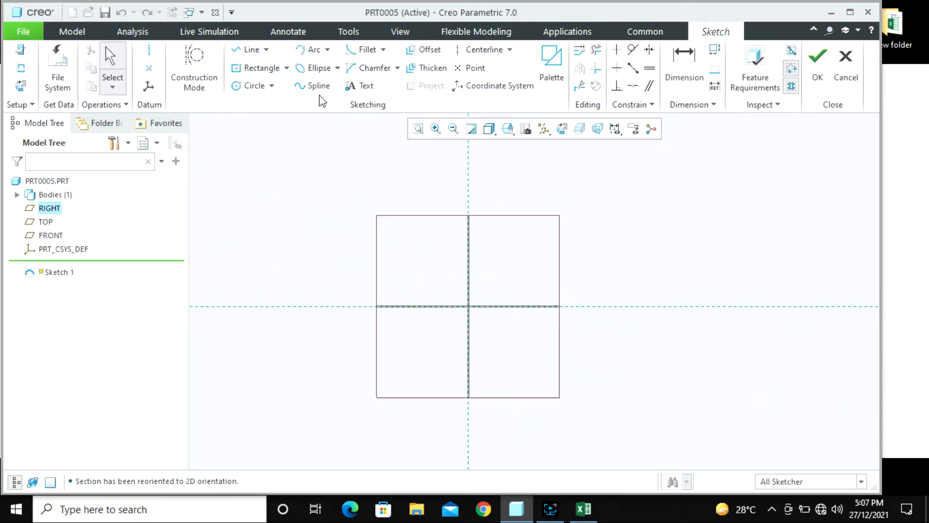
pyautogui.click(310, 49)
pyautogui.click(469, 306)
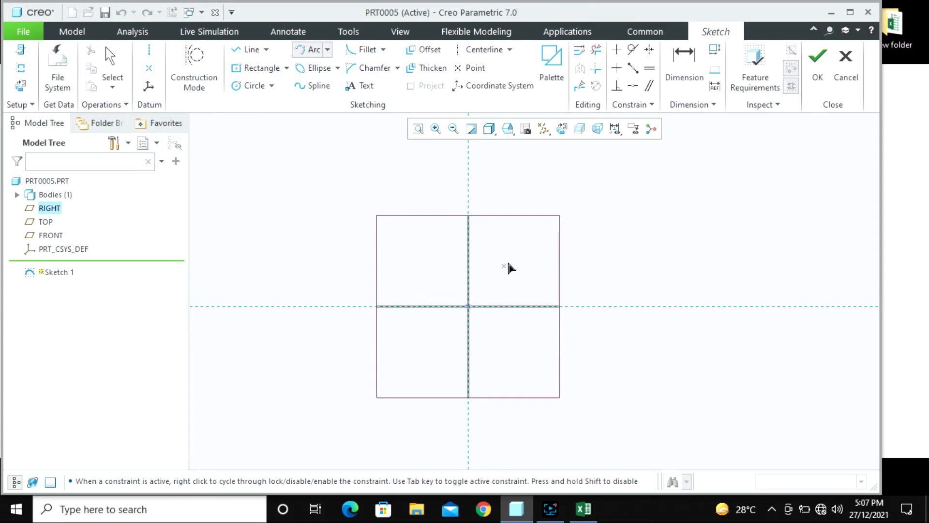
pyautogui.click(536, 247)
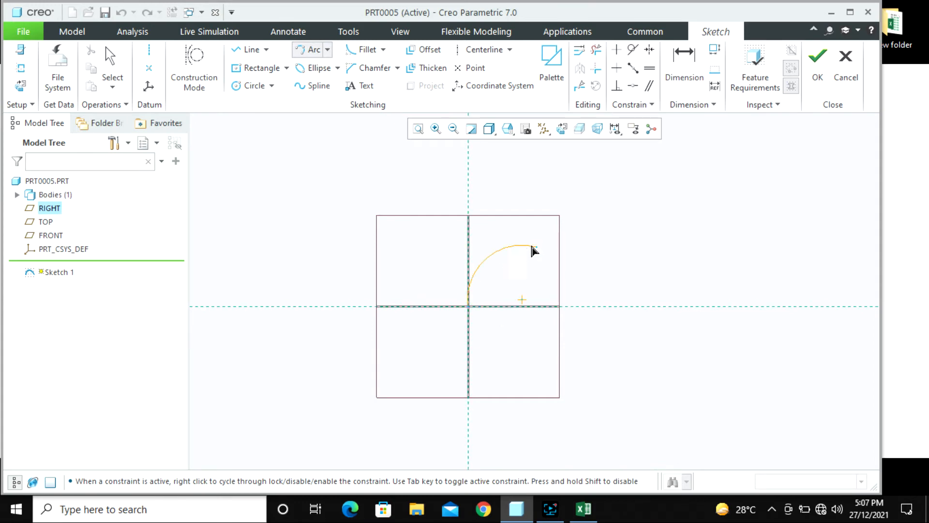
pyautogui.click(503, 259)
pyautogui.middleClick(537, 272)
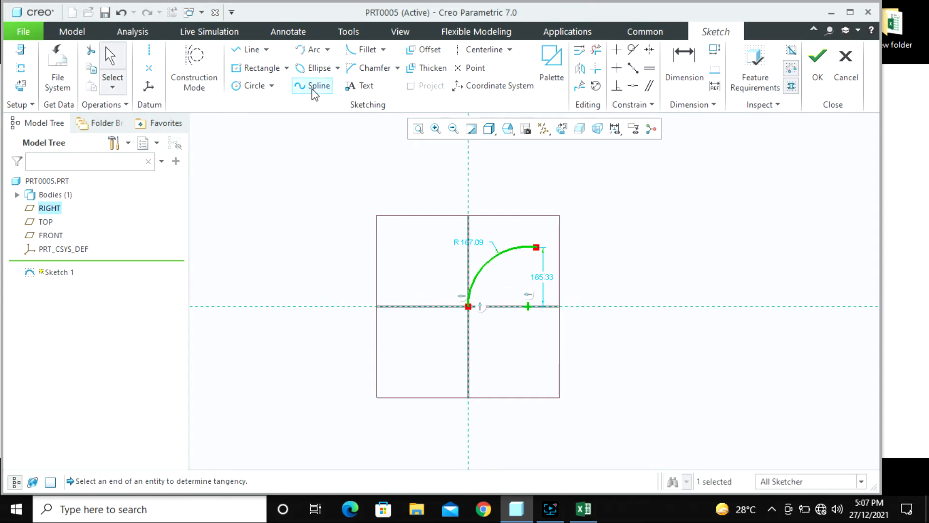
# - Draw a horizontal line about 341 long from the arc's highest point, tangent to the arc
pyautogui.click(249, 50)
pyautogui.scroll(3, 582, 278)
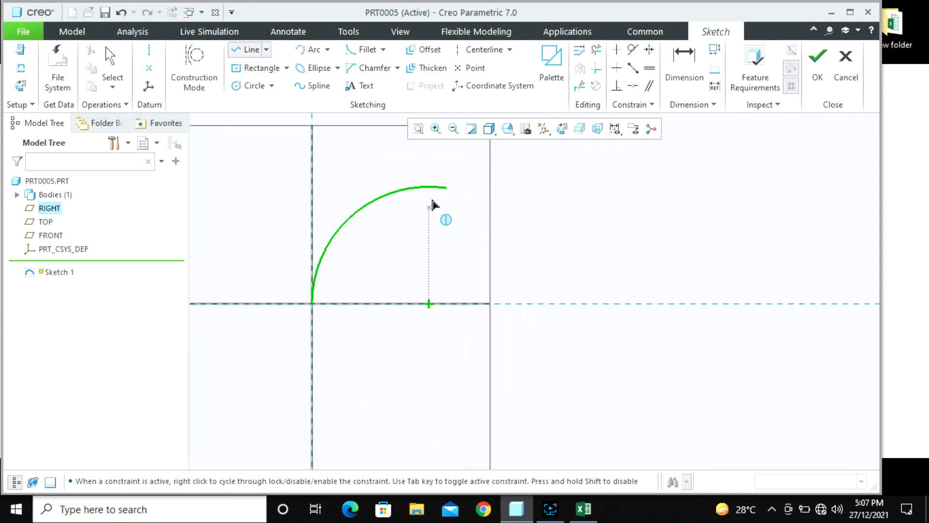
pyautogui.click(443, 188)
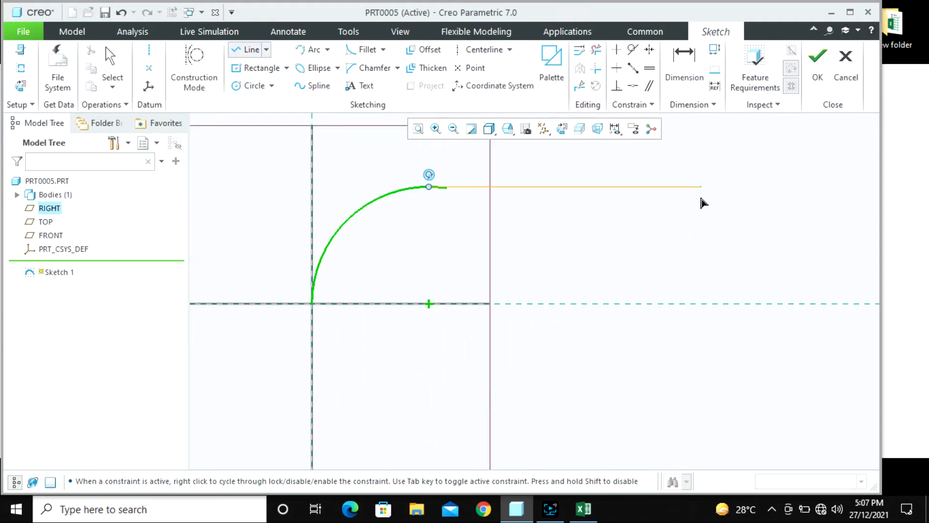
pyautogui.click(668, 187)
pyautogui.middleClick(705, 240)
pyautogui.middleClick(705, 239)
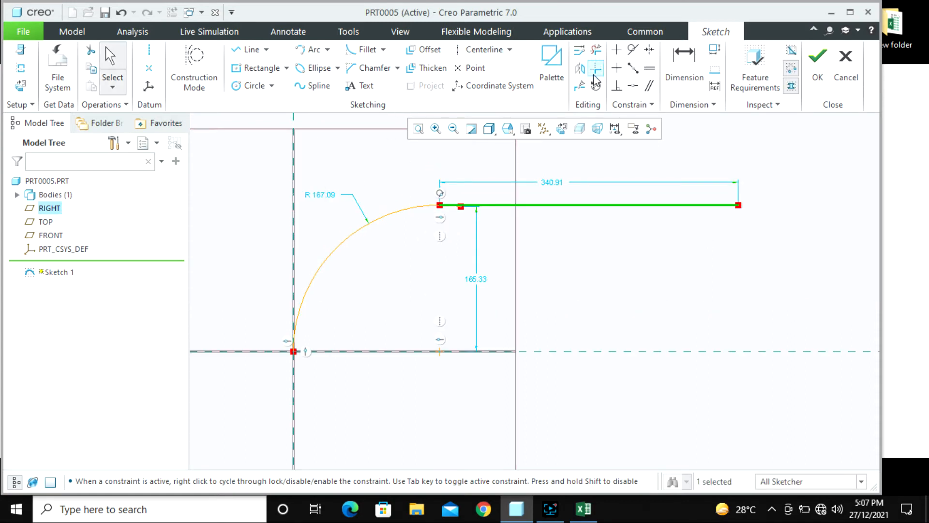
# - Trim the short arc overhang beyond the tangent point with the horizontal line
pyautogui.click(596, 49)
pyautogui.scroll(-5, 481, 286)
pyautogui.scroll(4, 474, 237)
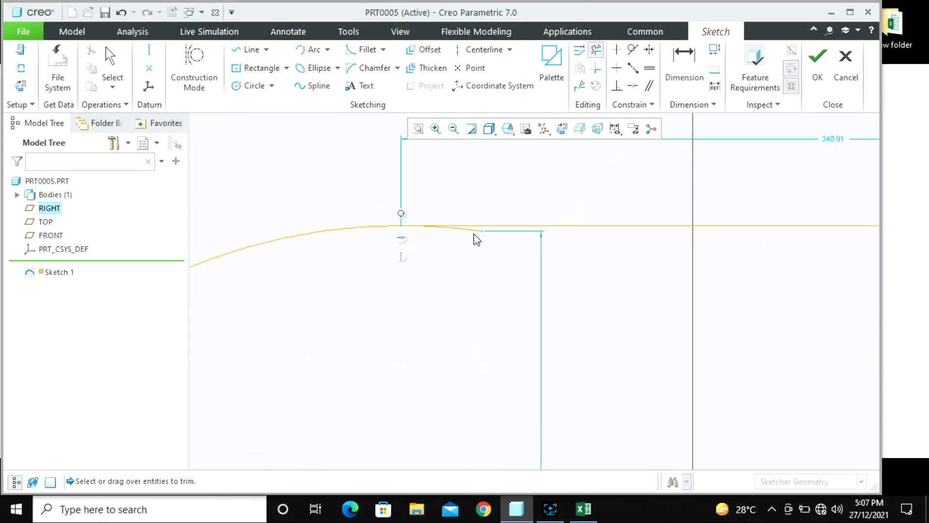
pyautogui.scroll(-3, 459, 245)
pyautogui.middleClick(455, 200)
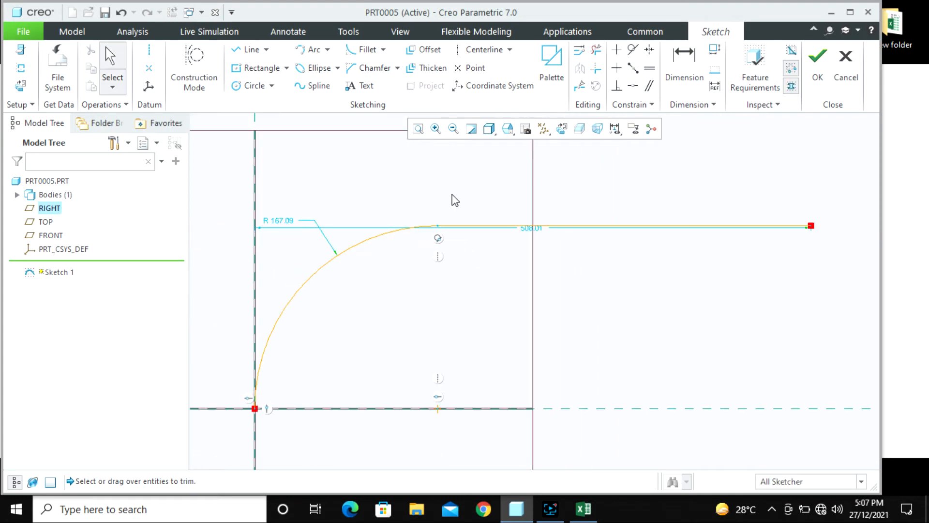
# - Place the overall horizontal dimension above the line and set it to 500
pyautogui.moveTo(530, 228); pyautogui.dragTo(530, 186)
pyautogui.scroll(3, 527, 218)
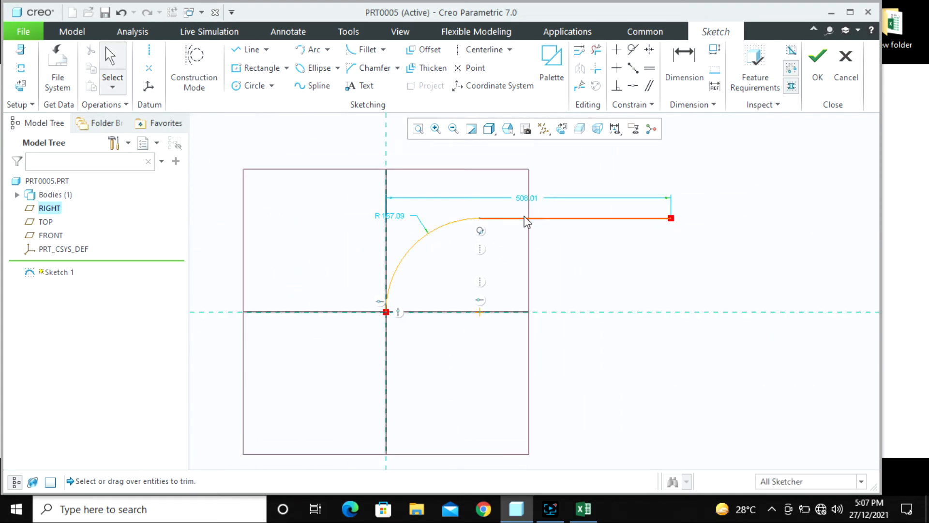
pyautogui.doubleClick(534, 199)
pyautogui.write('500')
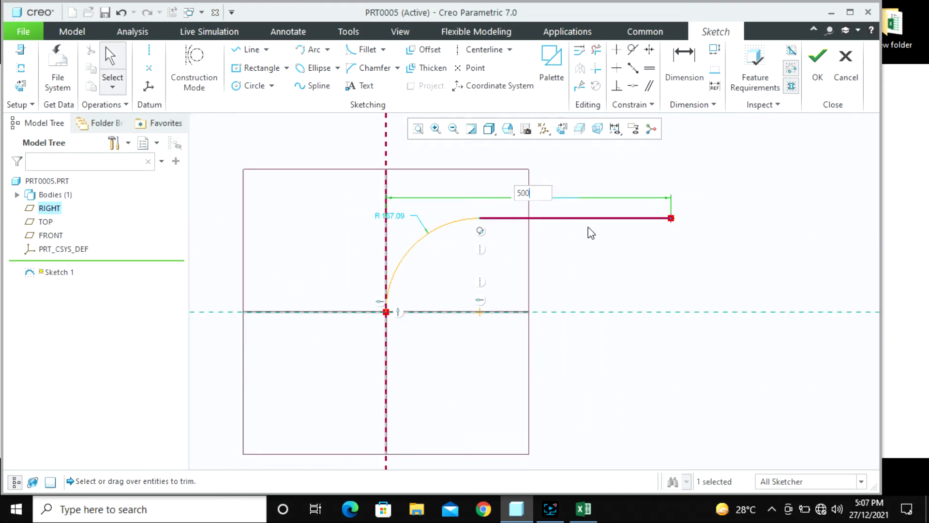
pyautogui.press('Return')
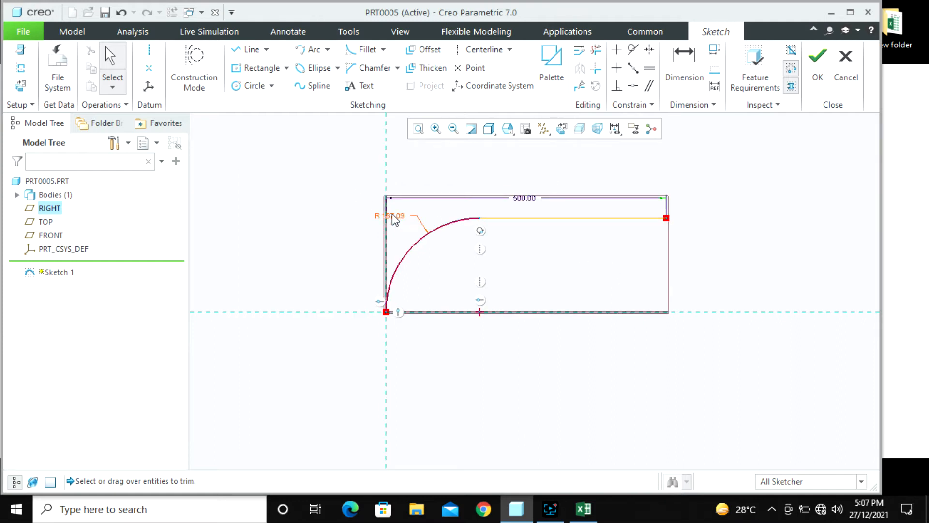
# - Set the arc's radius to 150
pyautogui.doubleClick(394, 217)
pyautogui.write('150')
pyautogui.press('Return')
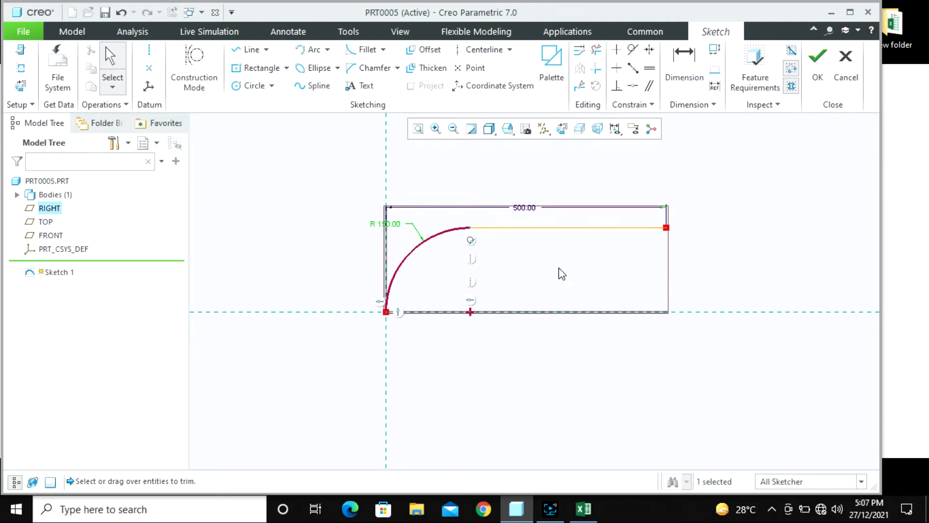
# - Set the arc's radius to 200
pyautogui.doubleClick(398, 225)
pyautogui.write('200')
pyautogui.press('Return')
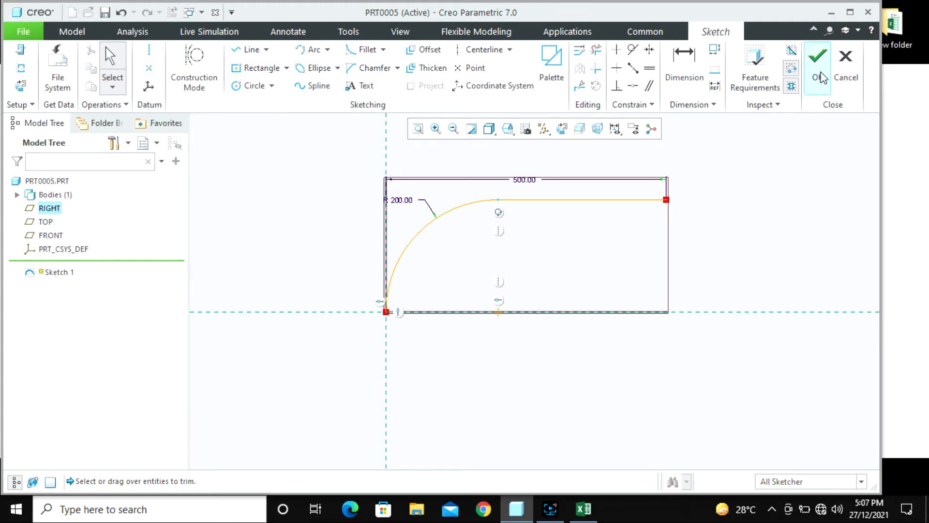
# - Finish the trajectory sketch and open the reference part swept_blend_8.prt
pyautogui.click(817, 79)
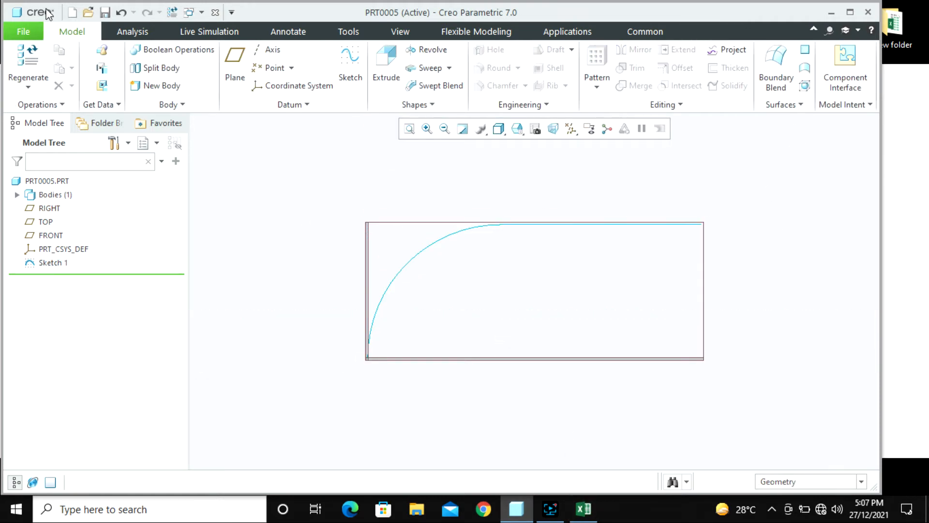
pyautogui.click(89, 15)
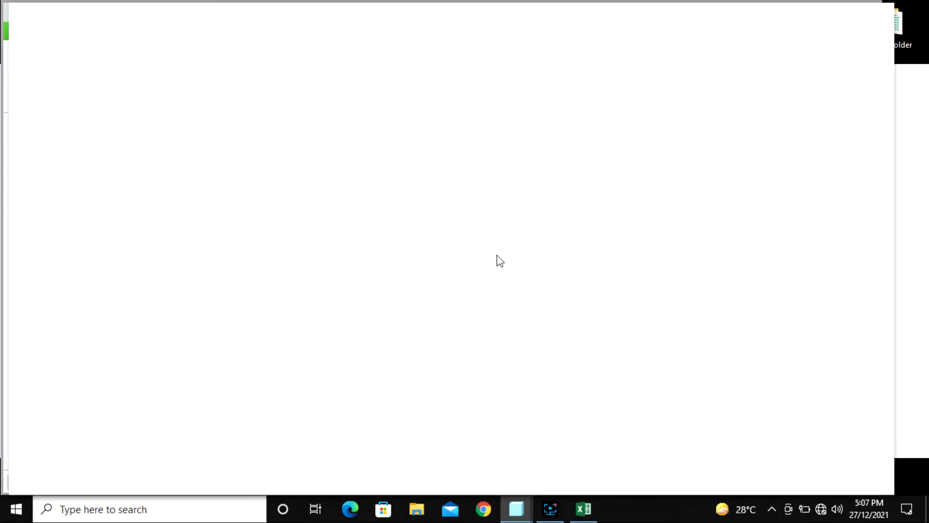
pyautogui.click(251, 112)
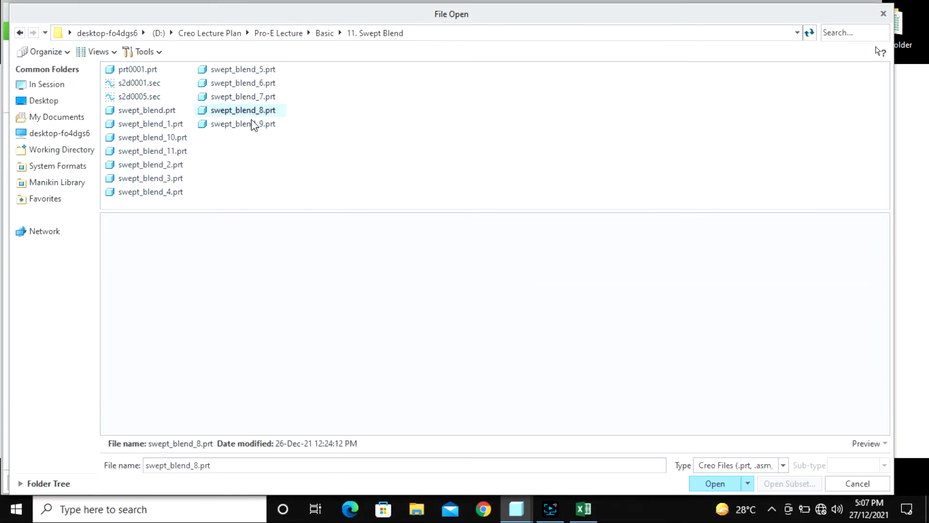
pyautogui.click(710, 483)
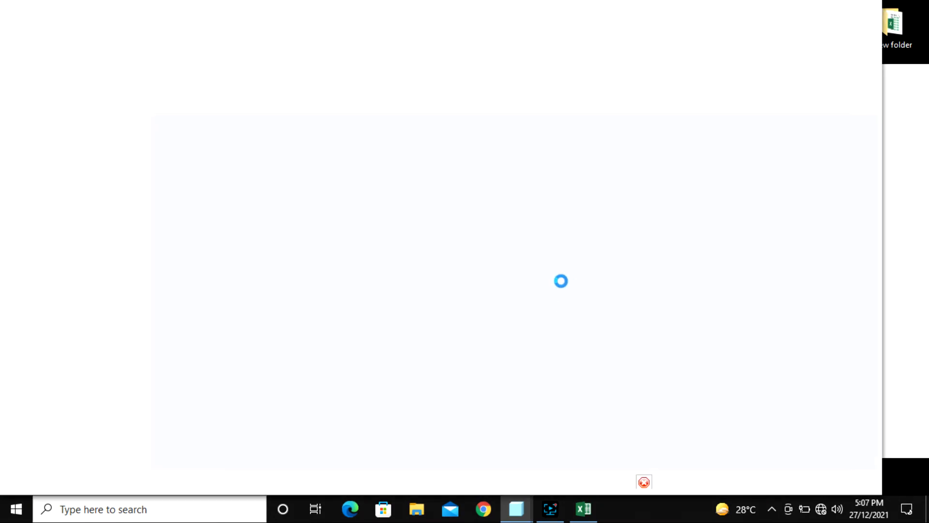
# - Orient swept_blend_8 to the FRONT view and examine its curved body and flared straight end
pyautogui.click(518, 128)
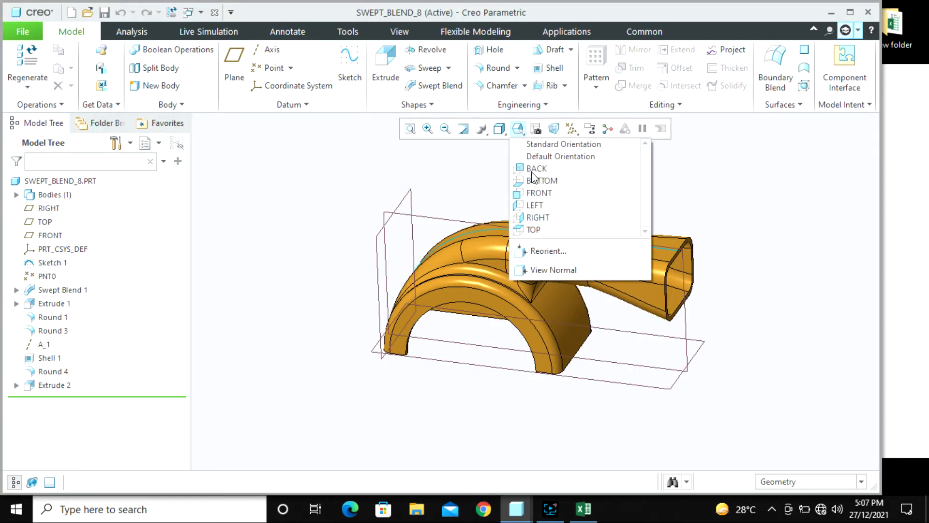
pyautogui.click(537, 192)
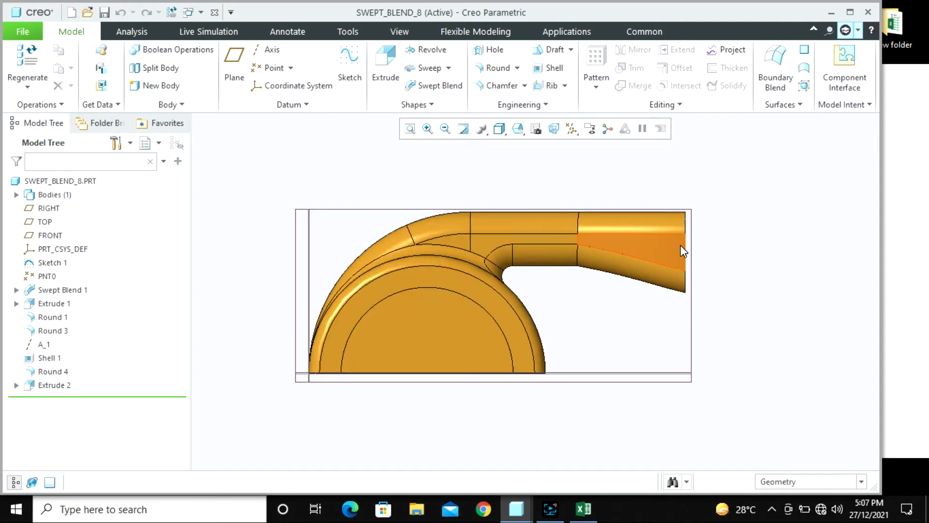
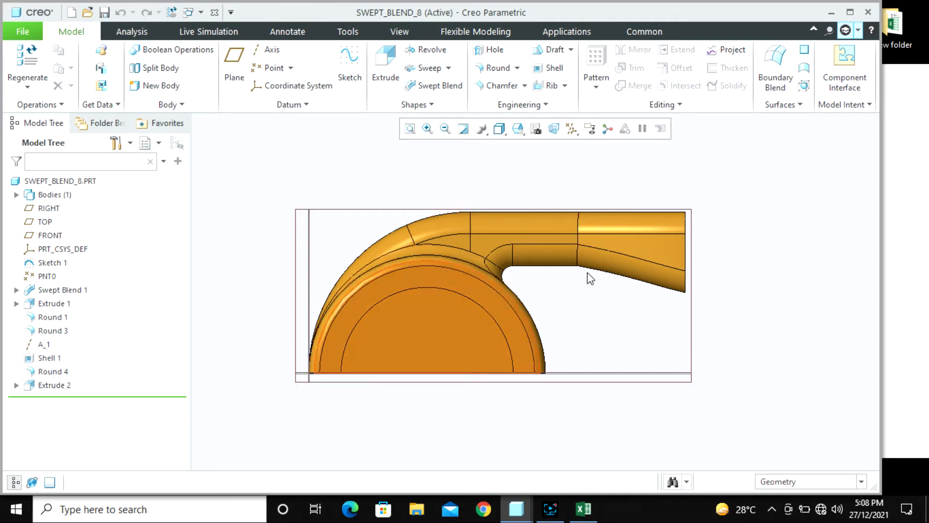
pyautogui.scroll(4, 697, 237)
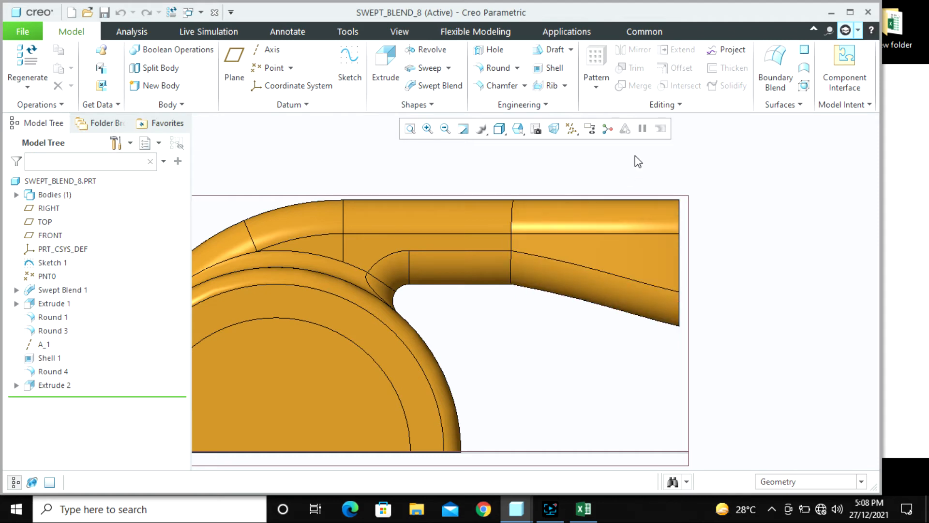
pyautogui.scroll(-2, 635, 158)
pyautogui.scroll(-1, 660, 156)
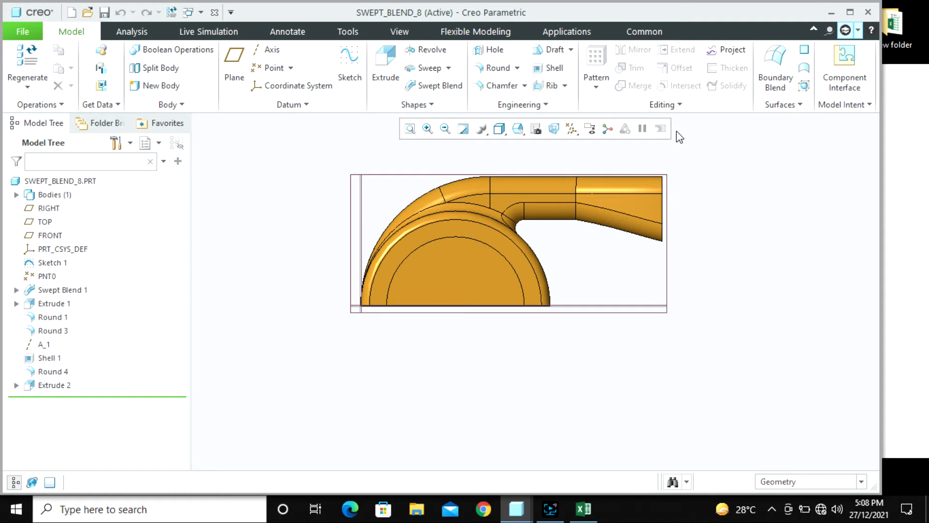
pyautogui.scroll(1, 681, 138)
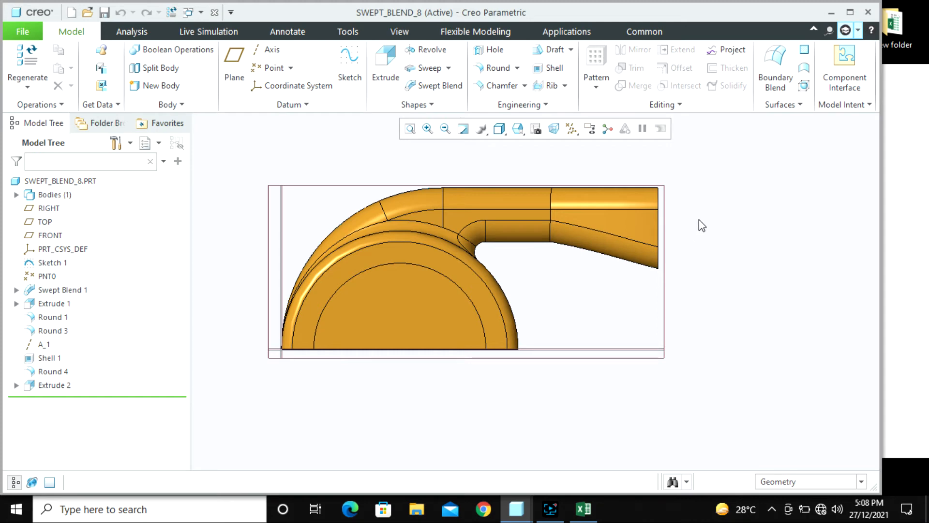
# - Switch back to the PRT0005 part and check the arc-and-line trajectory sketch
pyautogui.click(199, 18)
pyautogui.click(227, 27)
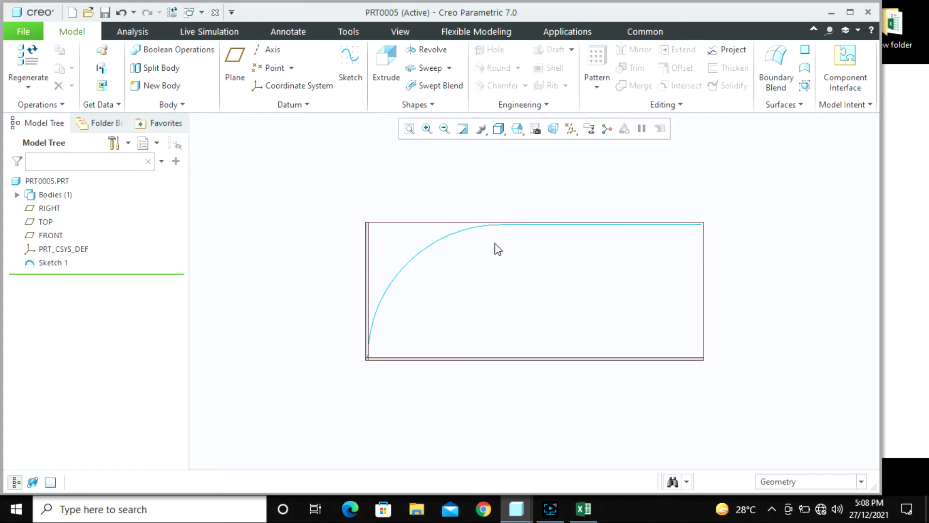
pyautogui.click(451, 236)
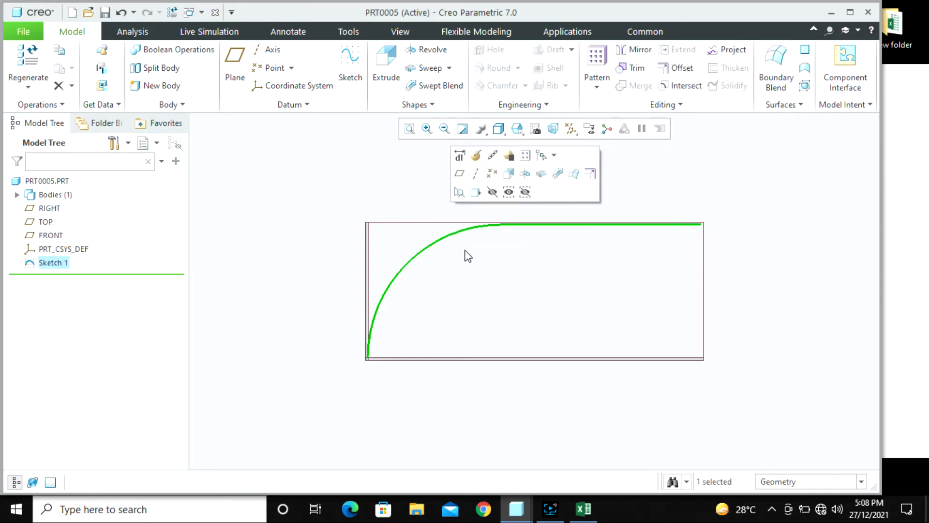
pyautogui.click(581, 297)
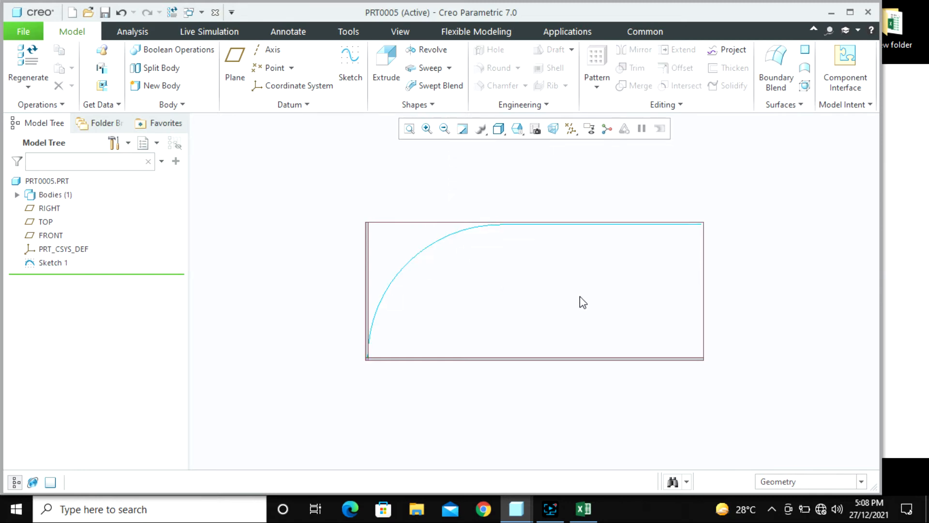
# - Create a datum point on the trajectory's straight line at a real offset of 150 from the line's free end
pyautogui.click(271, 74)
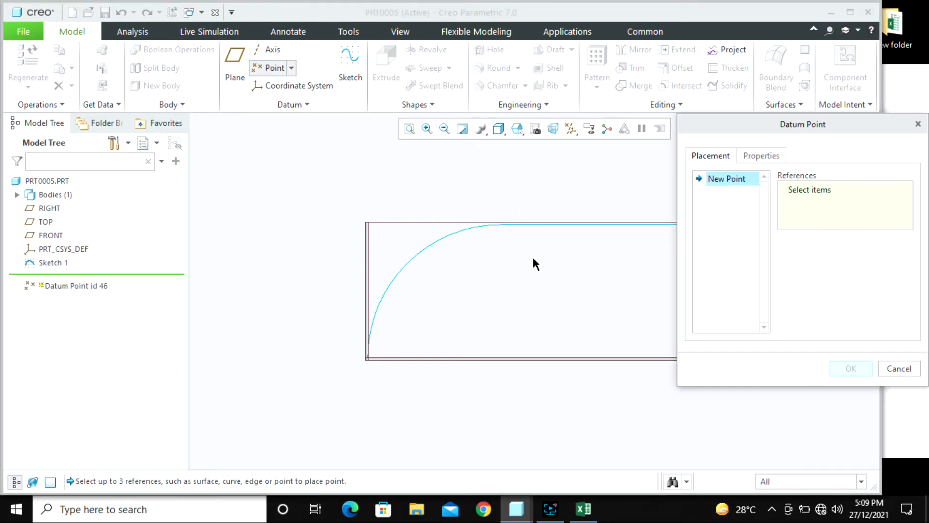
pyautogui.click(596, 231)
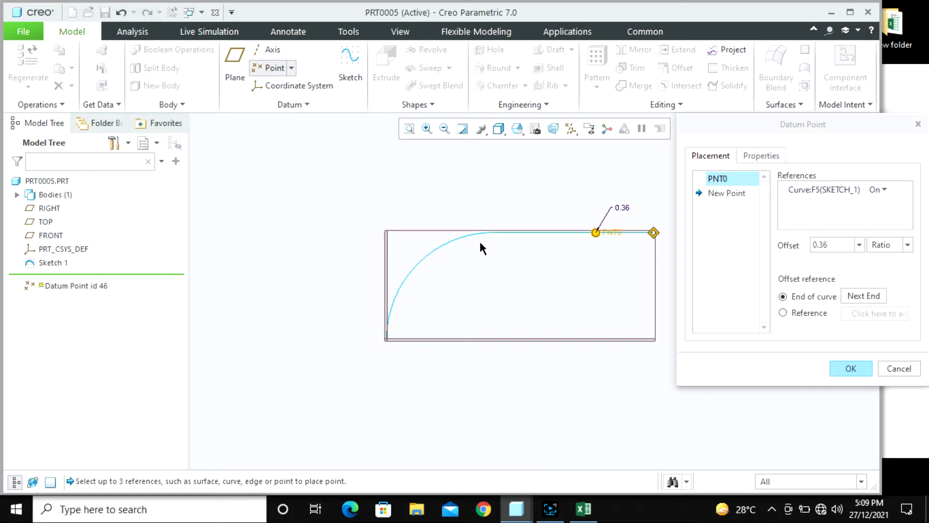
pyautogui.click(844, 246)
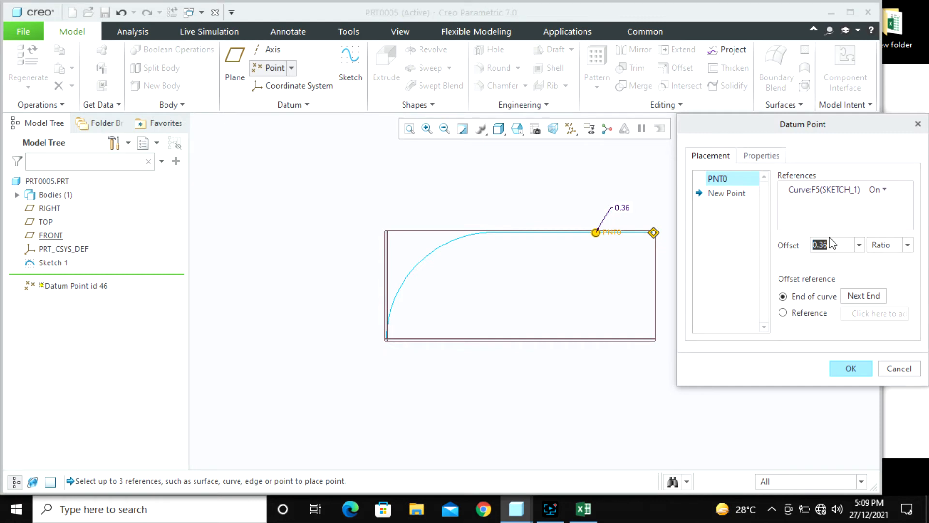
pyautogui.click(900, 246)
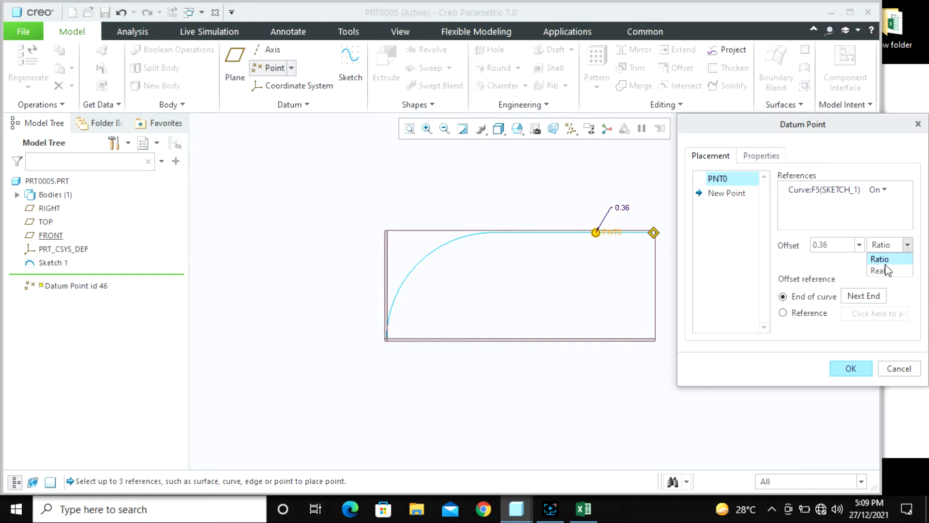
pyautogui.click(884, 271)
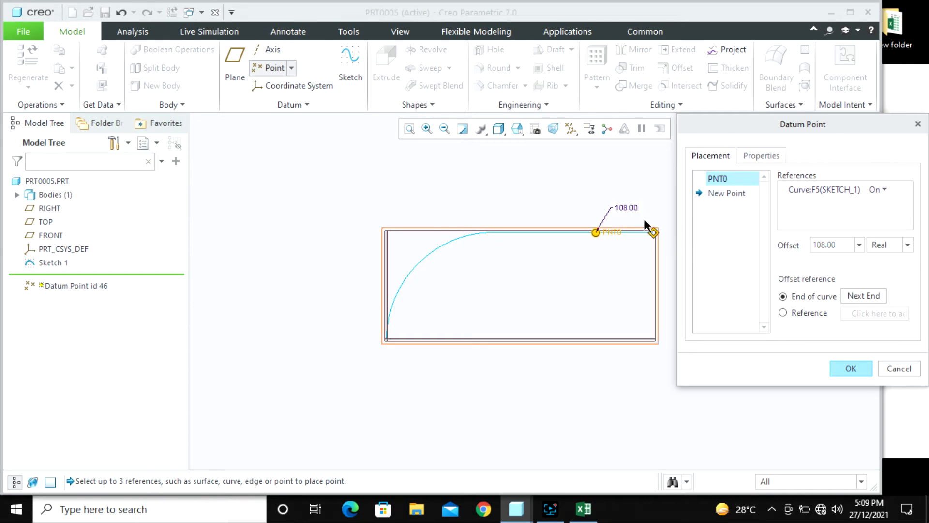
pyautogui.doubleClick(628, 209)
pyautogui.write('150')
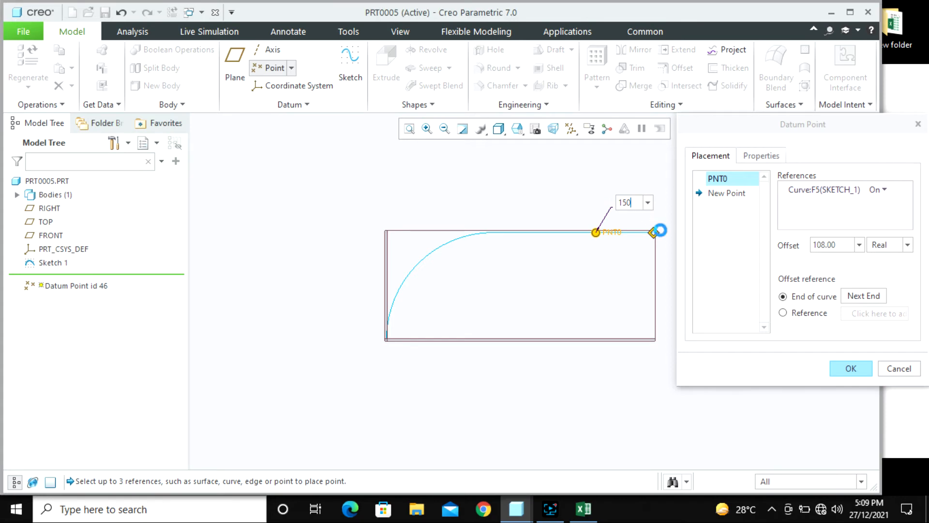
pyautogui.press('Return')
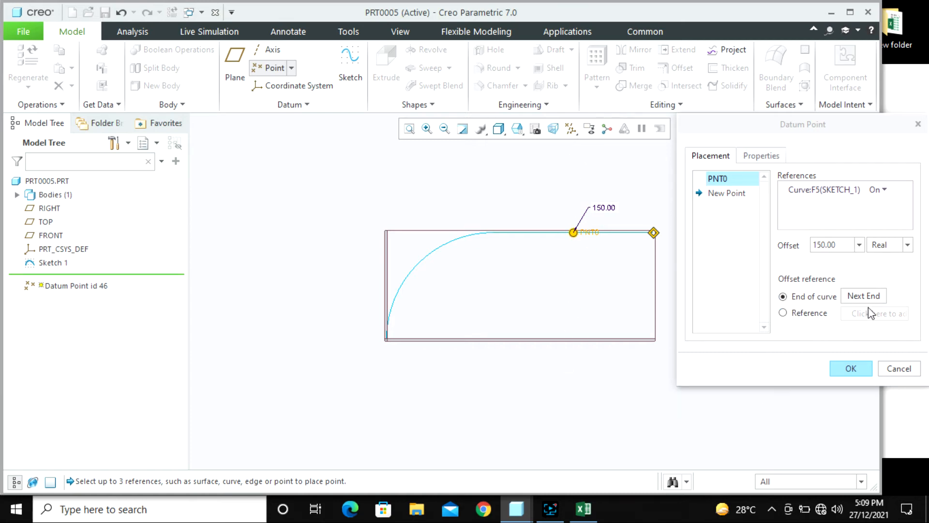
pyautogui.click(850, 369)
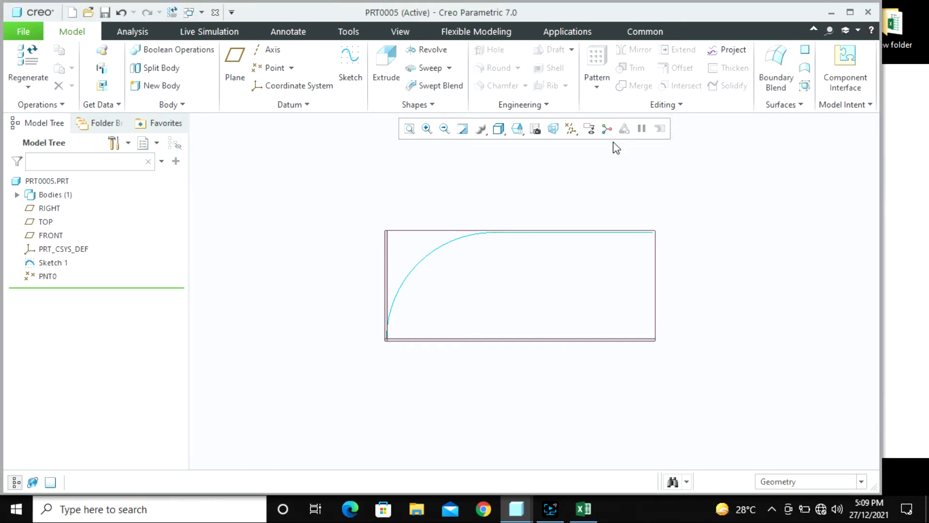
# - Turn on the display of datum points in the model
pyautogui.click(571, 128)
pyautogui.click(590, 175)
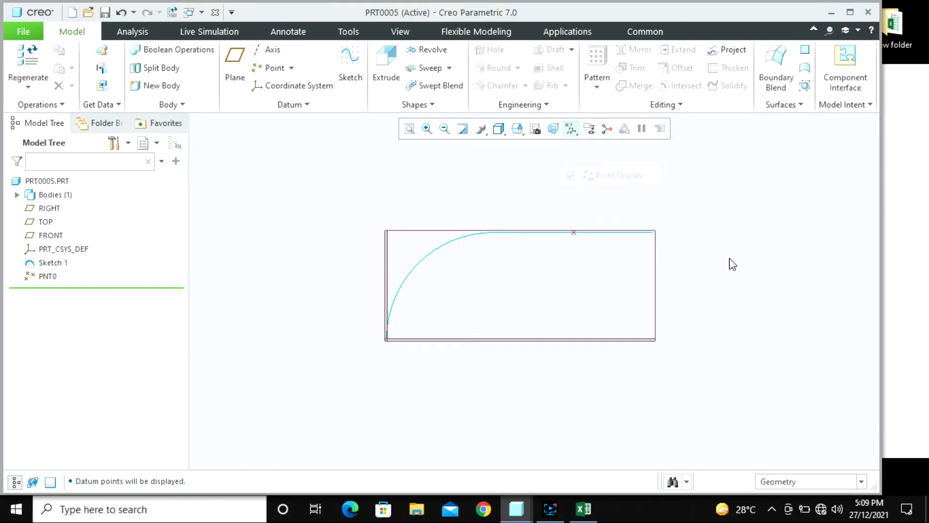
pyautogui.scroll(-2, 697, 237)
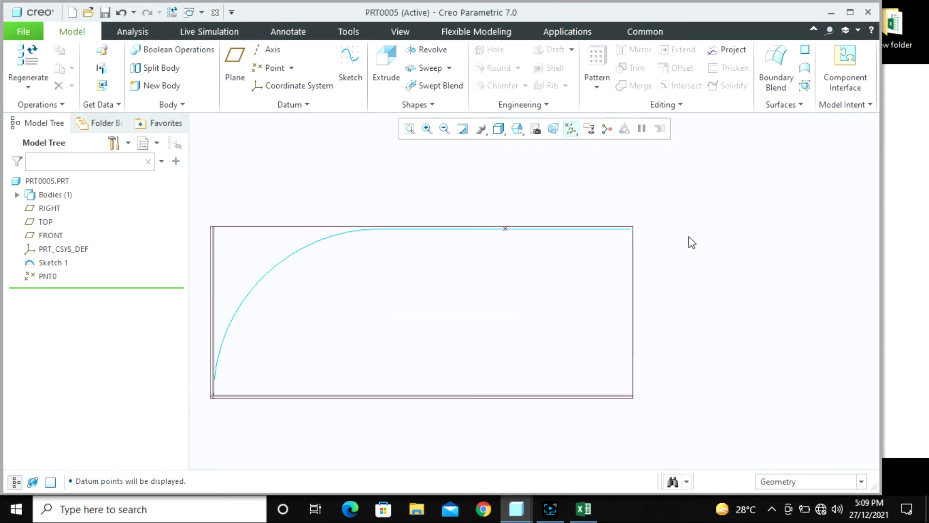
pyautogui.scroll(1, 677, 258)
pyautogui.moveTo(676, 259); pyautogui.dragTo(676, 264, button='middle')
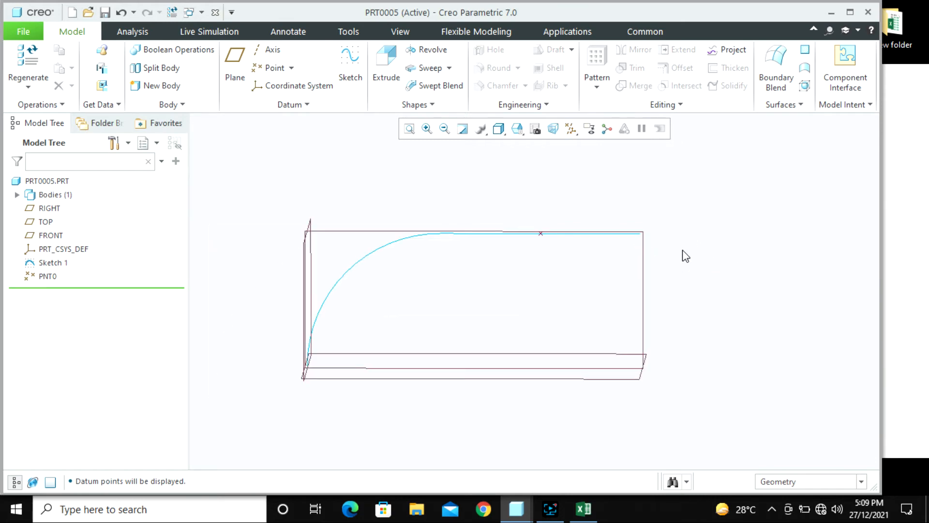
pyautogui.scroll(-1, 682, 250)
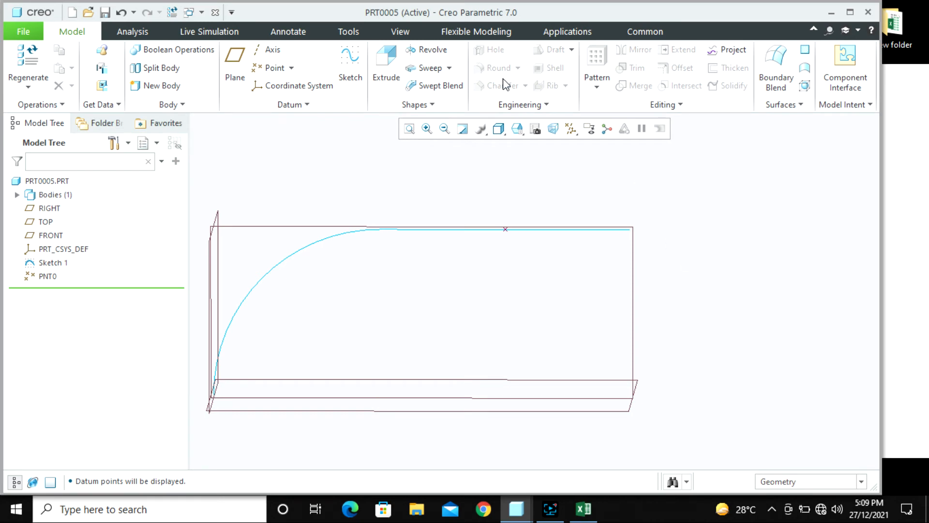
# - Start a solid swept blend along Sketch 1 and enter the sketch of Section 1 at the trajectory's start
pyautogui.click(438, 86)
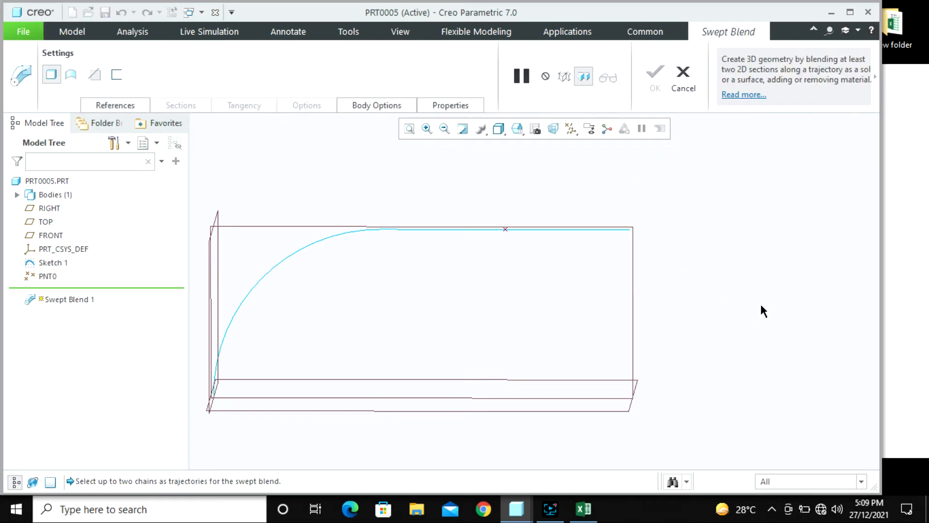
pyautogui.click(565, 228)
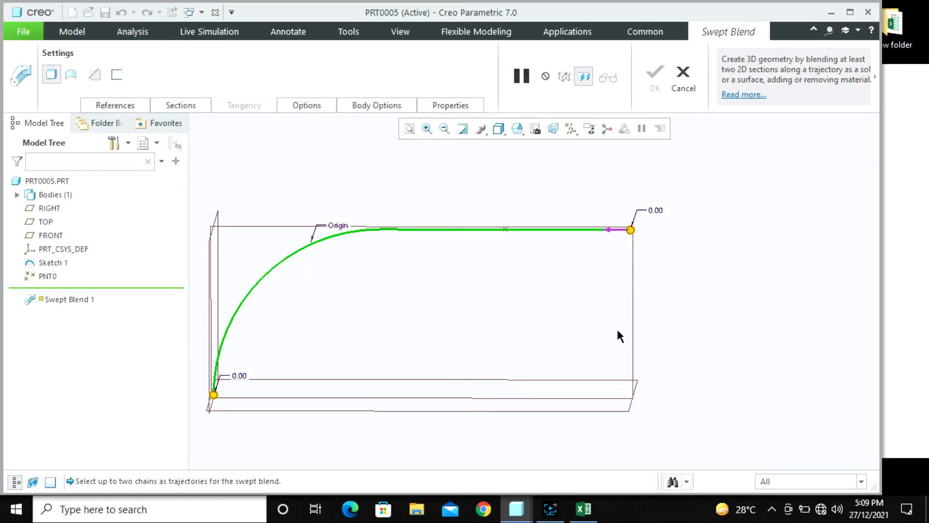
pyautogui.click(180, 106)
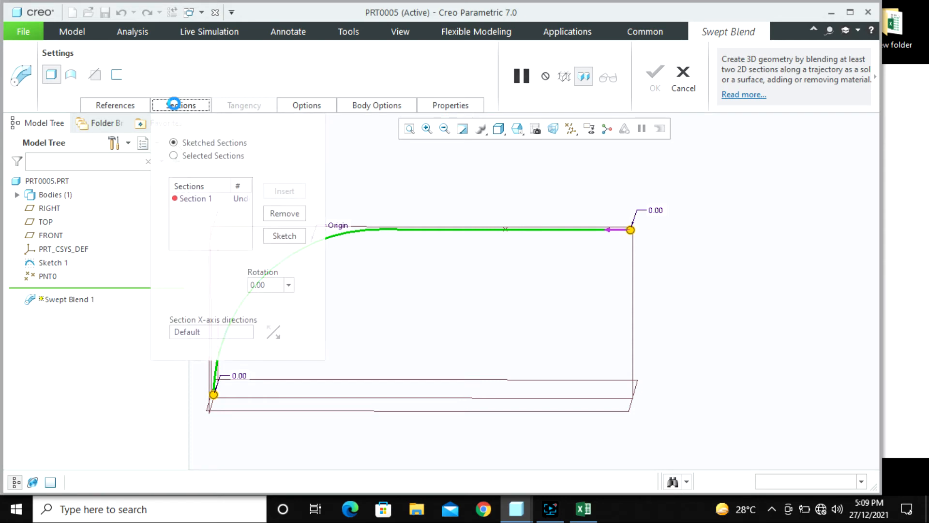
pyautogui.click(202, 197)
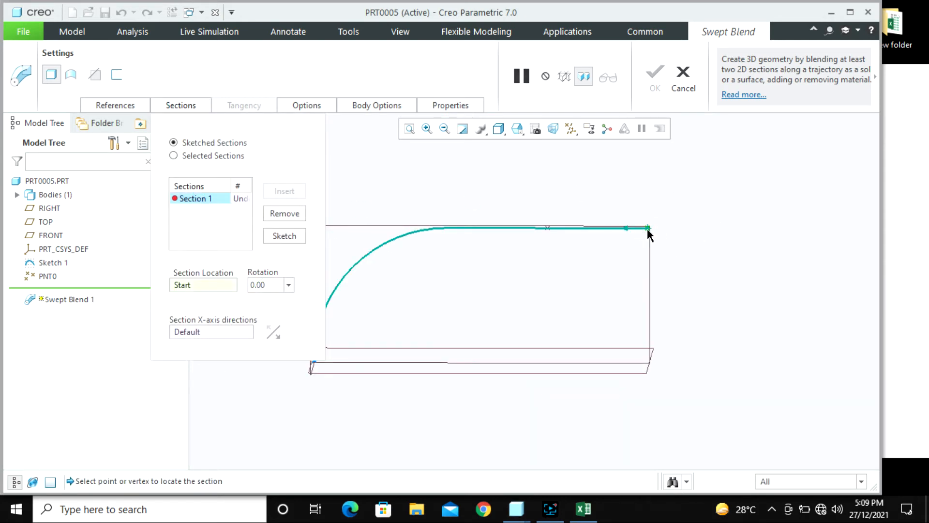
pyautogui.click(289, 237)
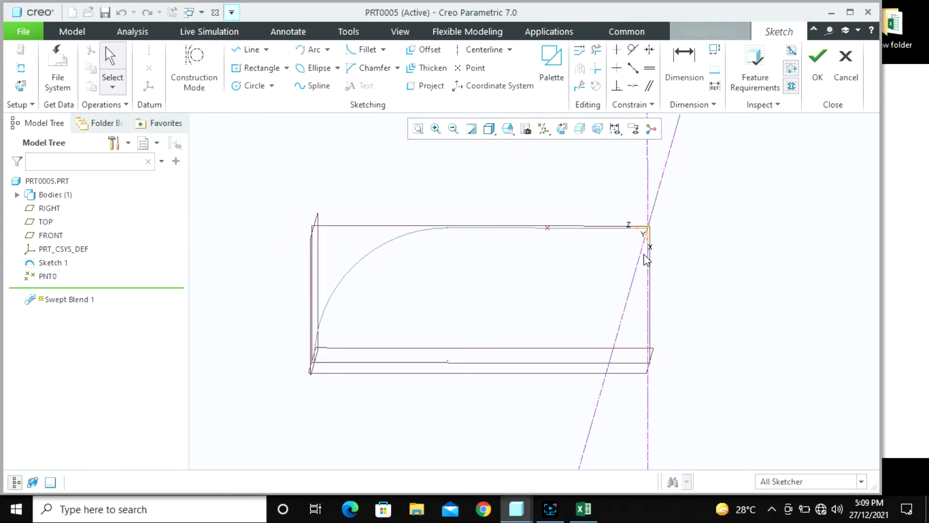
# - Sketch a corner rectangle about 99 wide and 71 high at the trajectory's start, hanging below its endpoint and symmetric about the vertical reference
pyautogui.click(21, 86)
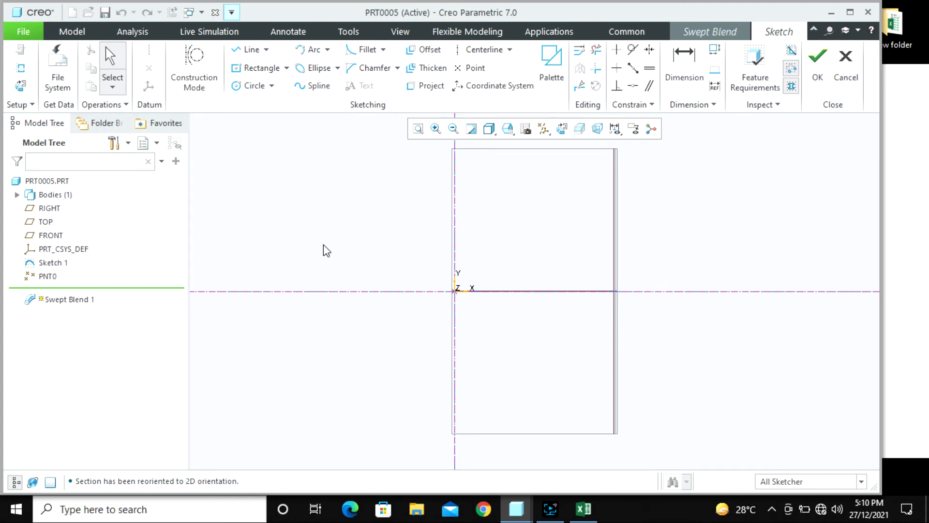
pyautogui.moveTo(475, 263)
pyautogui.mouseDown(button='middle')
pyautogui.moveTo(404, 249)
pyautogui.moveTo(455, 334)
pyautogui.moveTo(437, 245)
pyautogui.moveTo(550, 311)
pyautogui.moveTo(589, 304)
pyautogui.moveTo(566, 333)
pyautogui.mouseUp(button='middle')
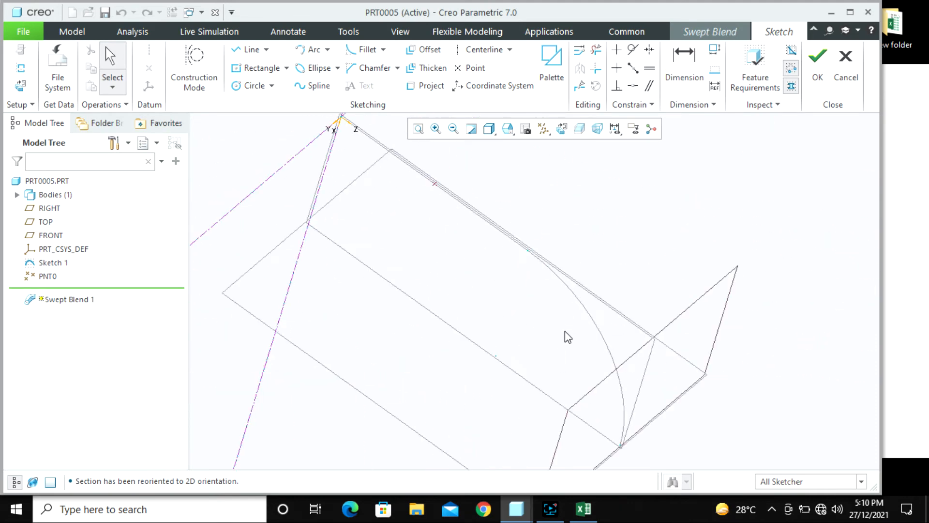
pyautogui.hotkey('ctrl', 'd')
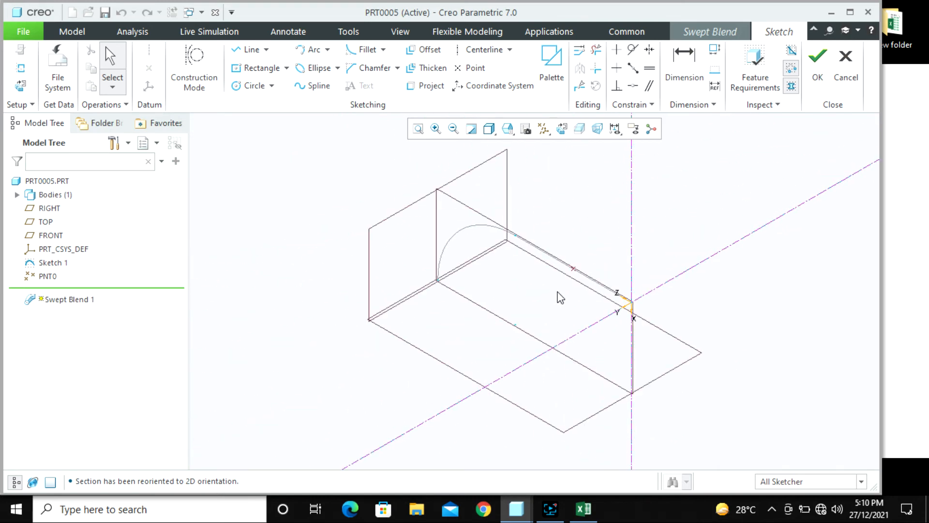
pyautogui.scroll(2, 648, 329)
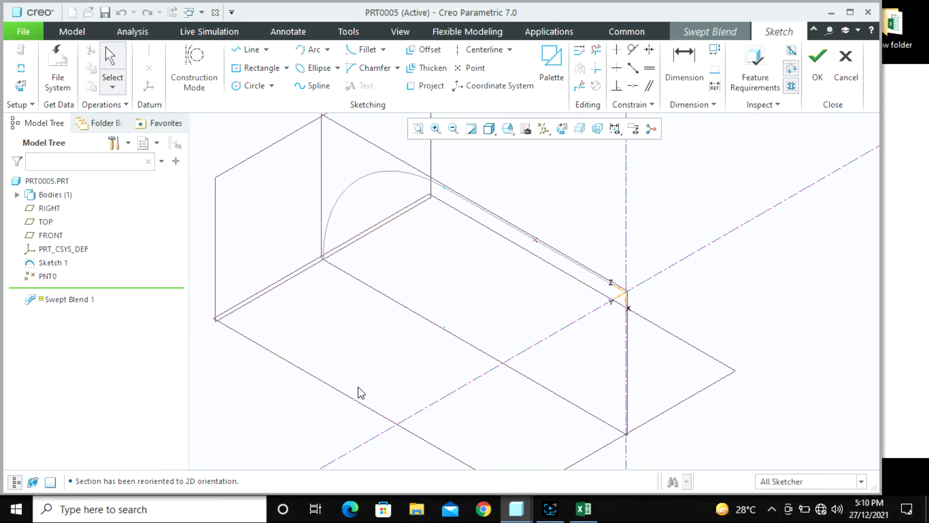
pyautogui.click(287, 68)
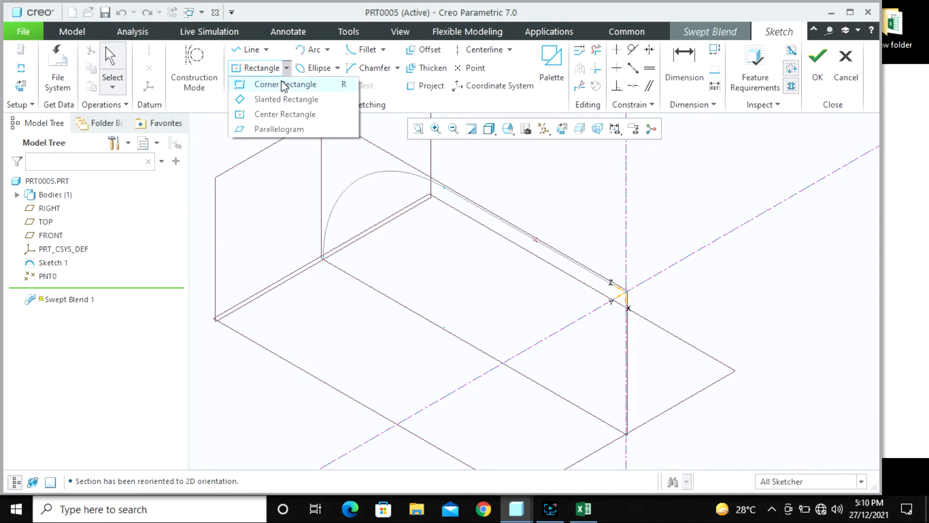
pyautogui.click(274, 90)
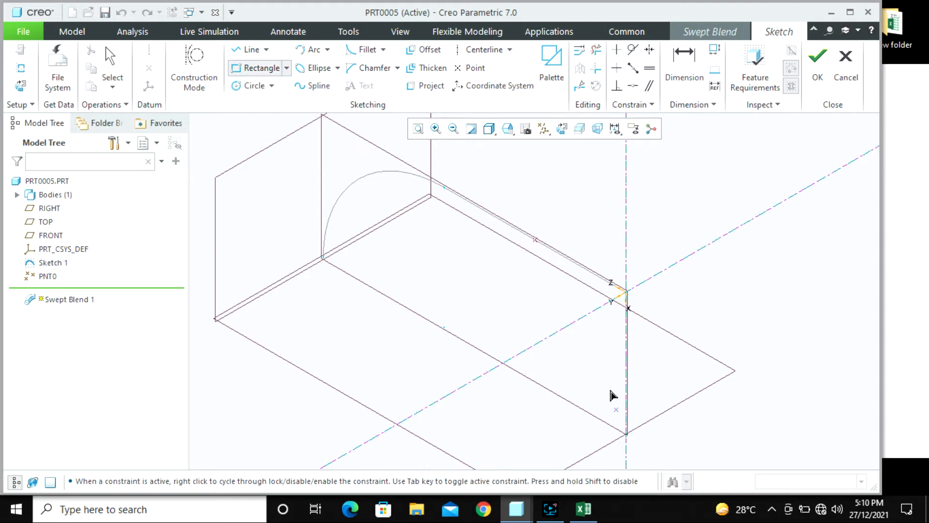
pyautogui.click(597, 310)
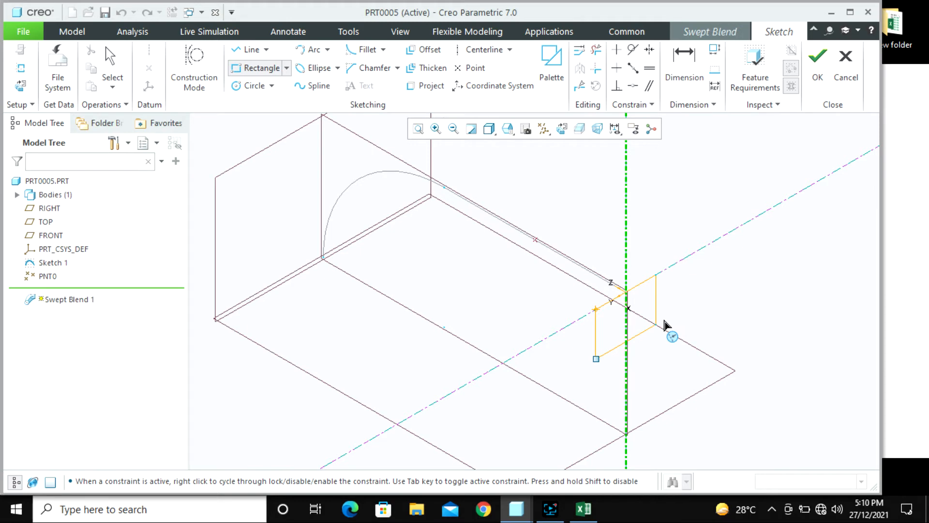
pyautogui.click(699, 320)
pyautogui.middleClick(698, 319)
pyautogui.scroll(2, 694, 329)
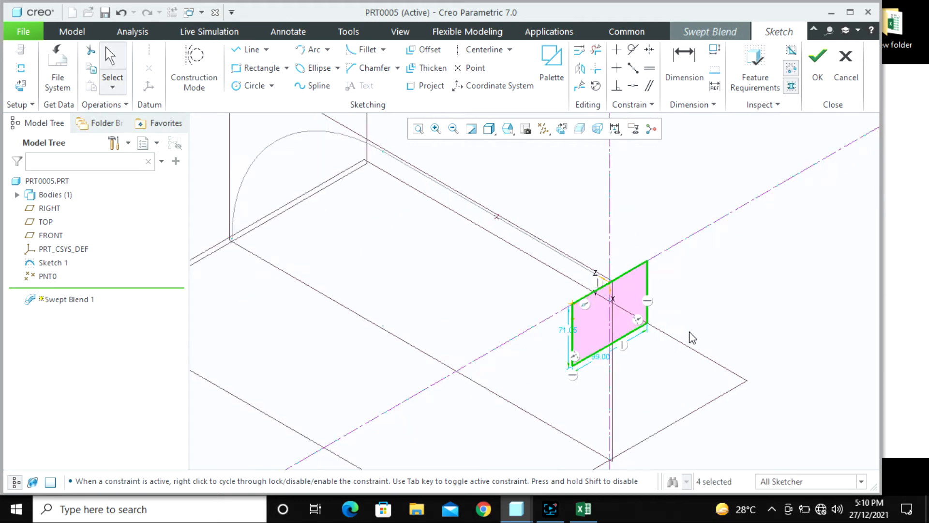
pyautogui.scroll(1, 692, 337)
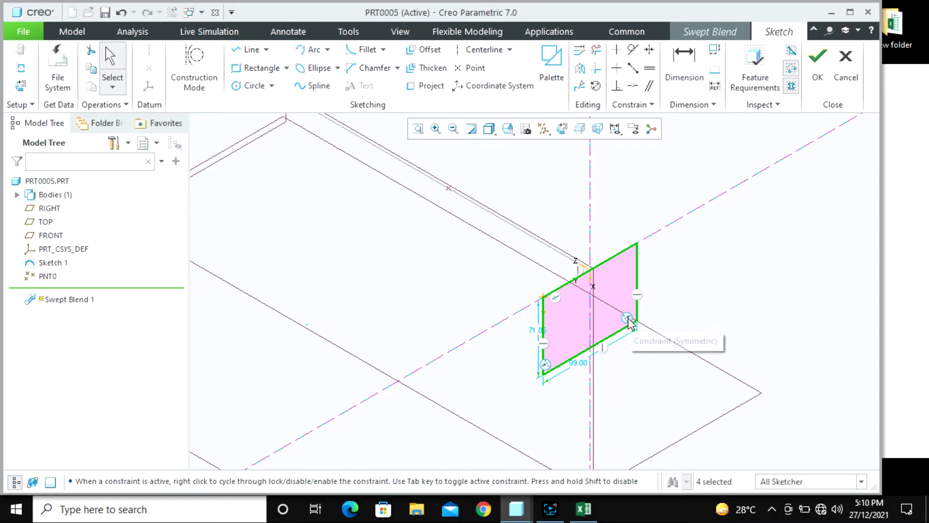
# - Set the Section 1 rectangle's width to 100 and height to 75, and accept the sketch
pyautogui.click(581, 362)
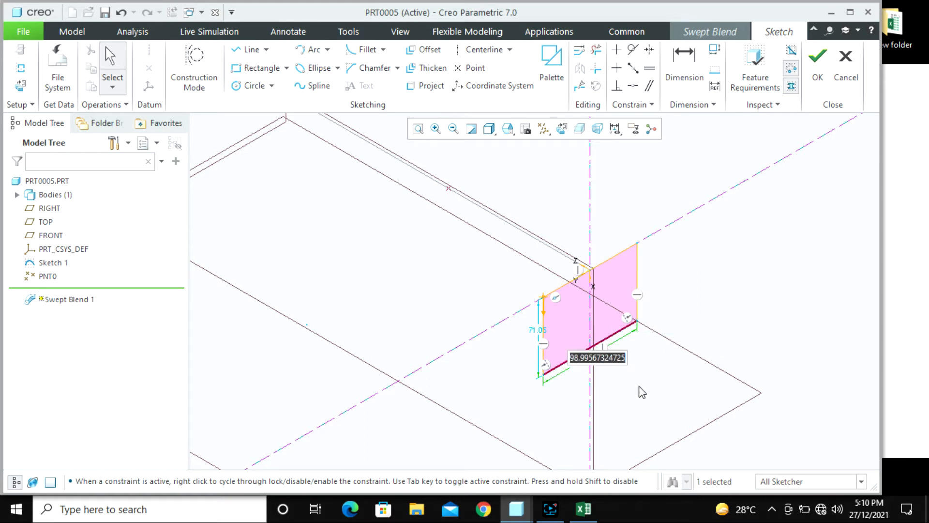
pyautogui.write('100')
pyautogui.press('Return')
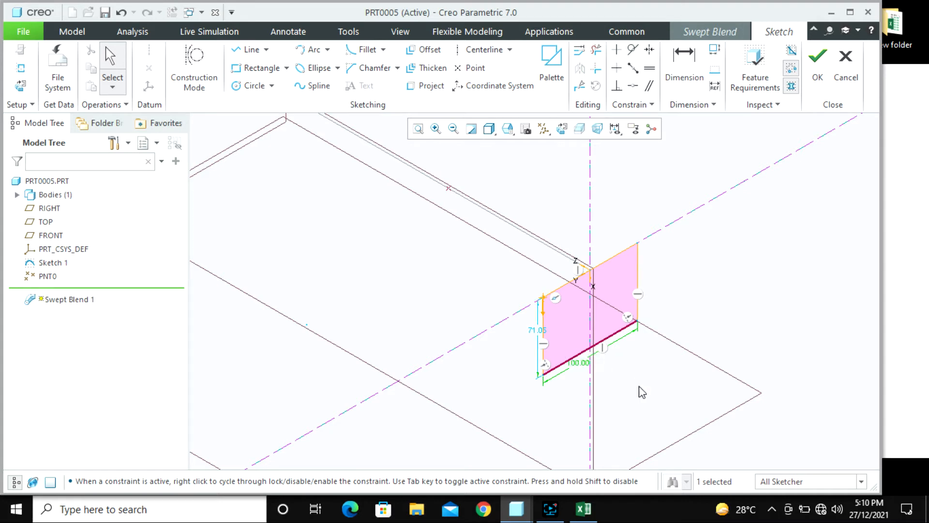
pyautogui.click(543, 346)
pyautogui.write('75')
pyautogui.press('Return')
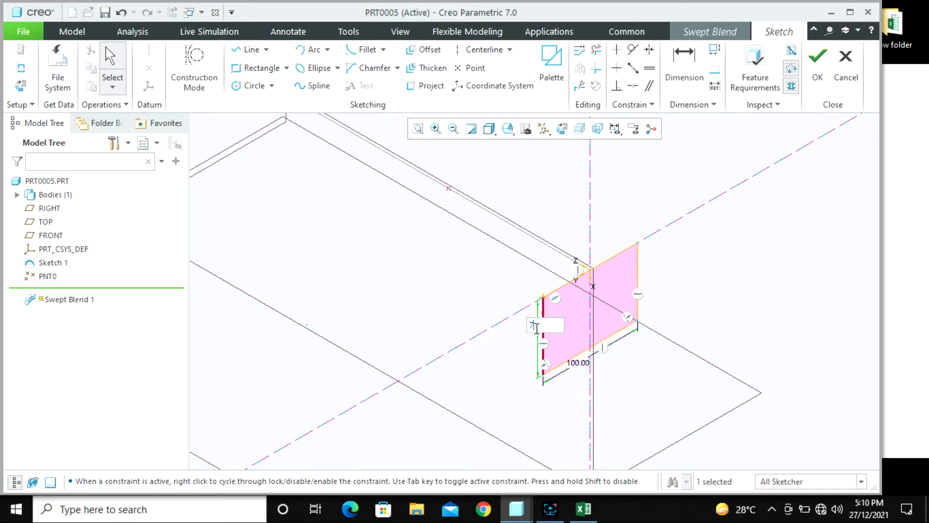
pyautogui.click(731, 321)
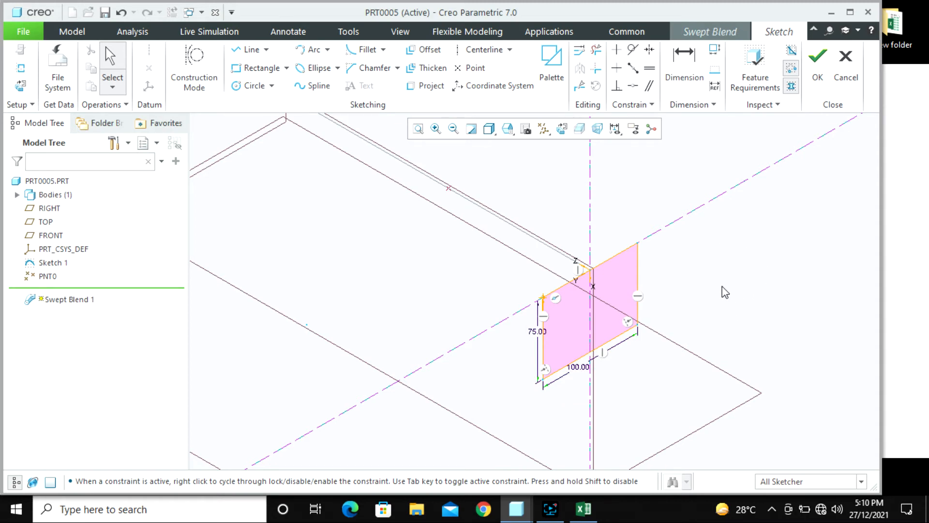
pyautogui.scroll(2, 724, 292)
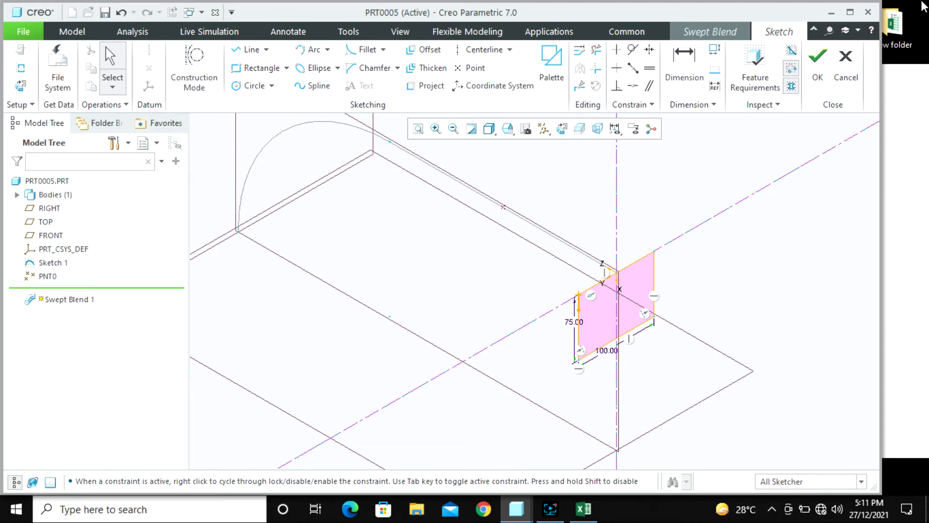
pyautogui.click(822, 70)
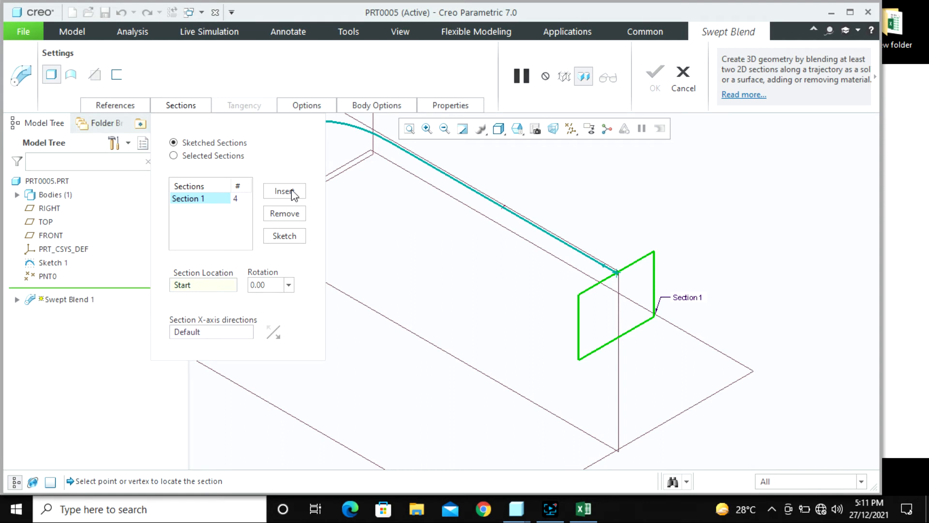
# - Insert Section 2 at datum point PNT0 on the trajectory and enter its sketch
pyautogui.click(292, 191)
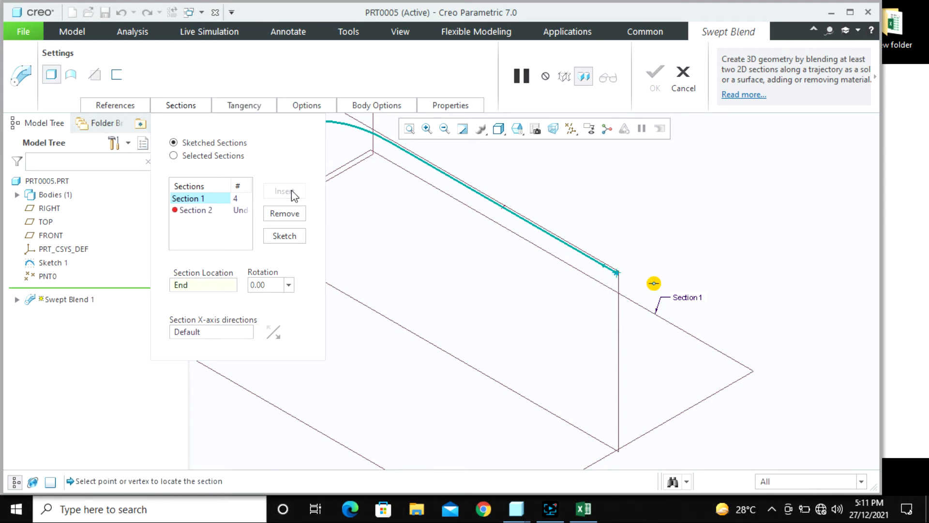
pyautogui.scroll(2, 639, 209)
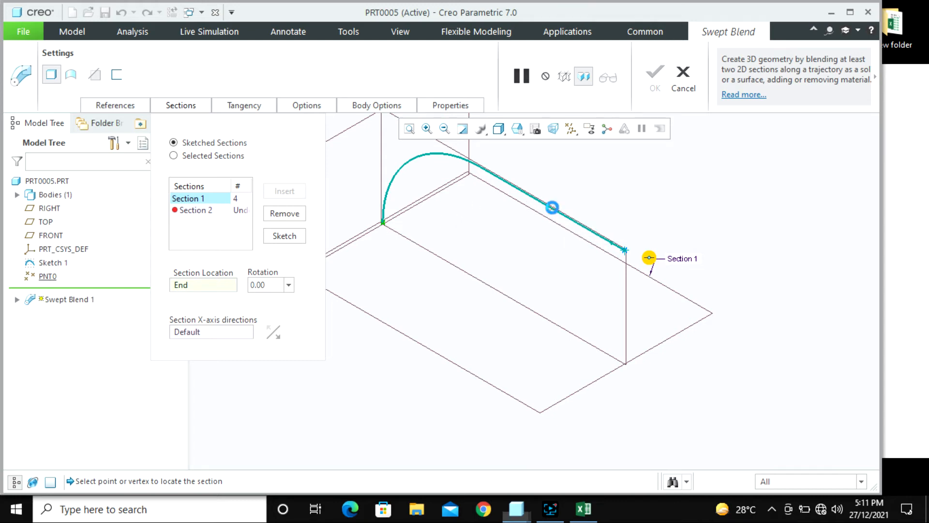
pyautogui.click(554, 211)
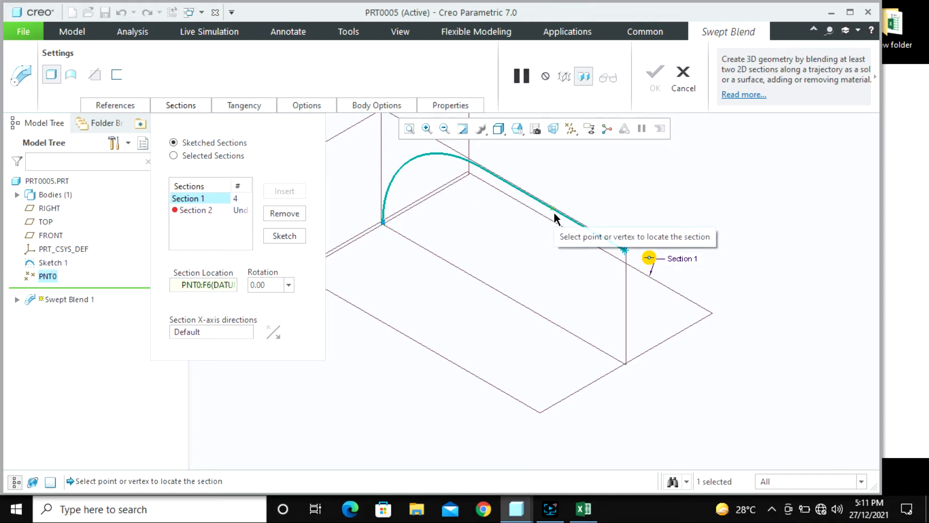
pyautogui.click(196, 210)
pyautogui.click(278, 238)
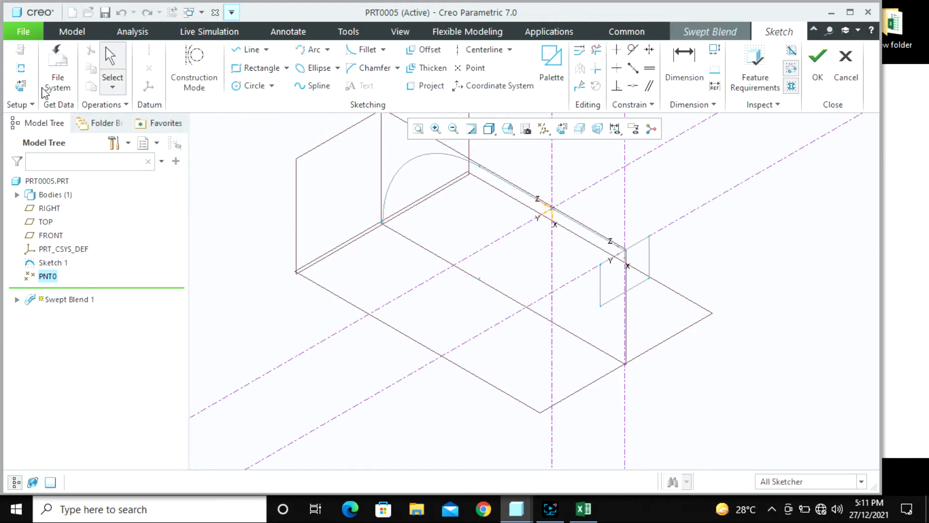
# - Sketch a rectangle about 68 wide and 57 high at PNT0, hanging below the trajectory and symmetric about the vertical reference
pyautogui.click(20, 85)
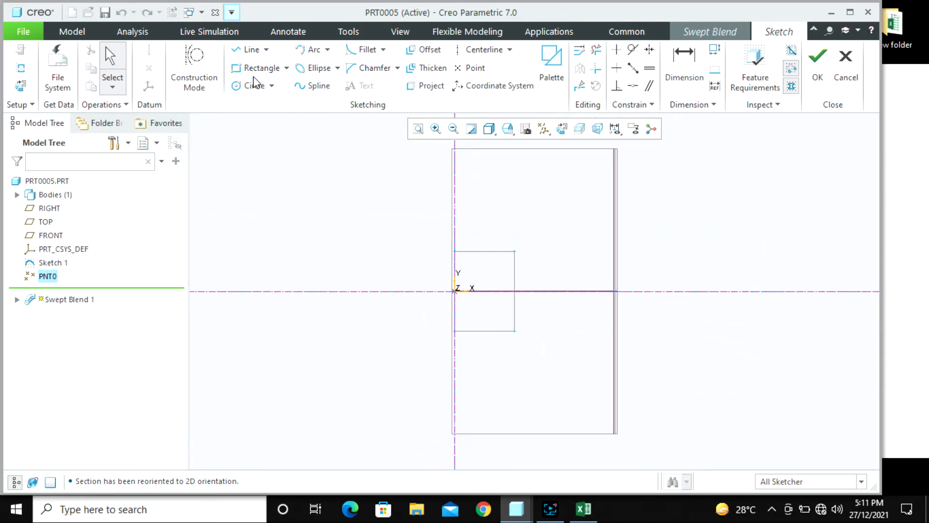
pyautogui.hotkey('ctrl', 'd')
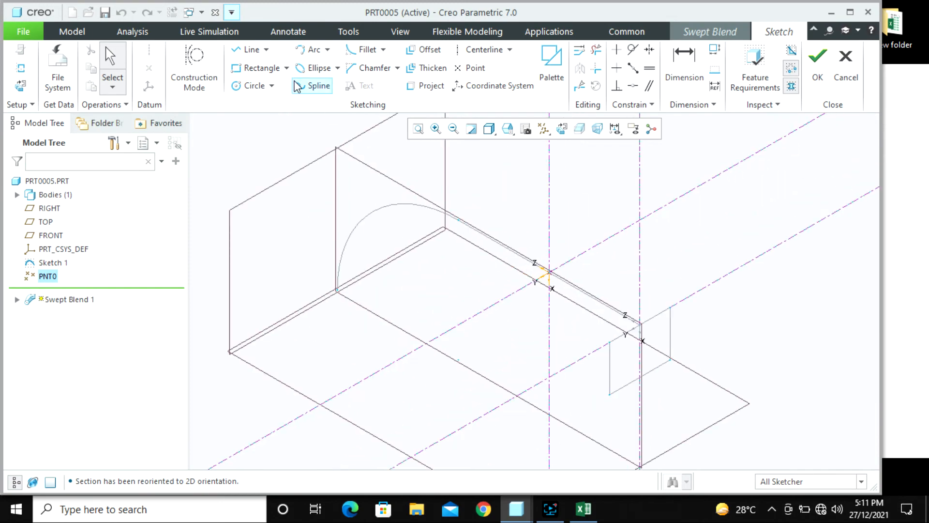
pyautogui.click(261, 67)
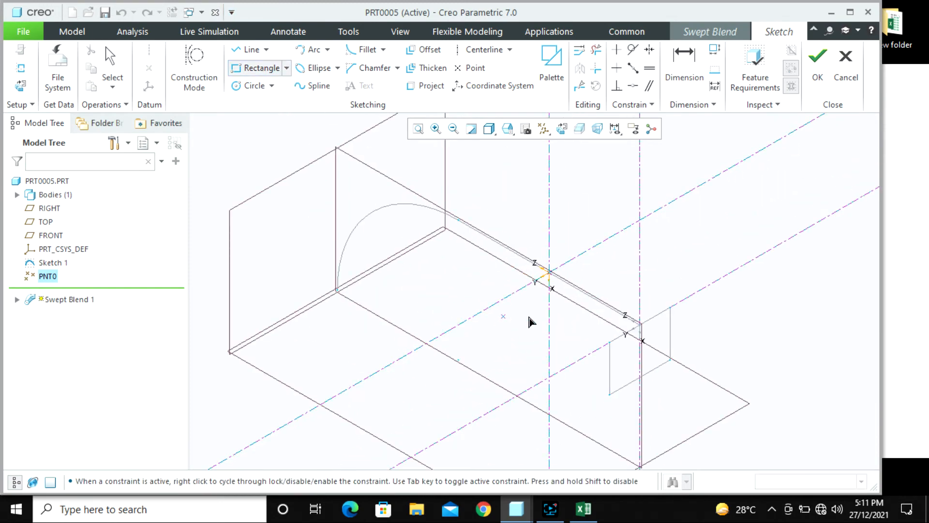
pyautogui.click(528, 283)
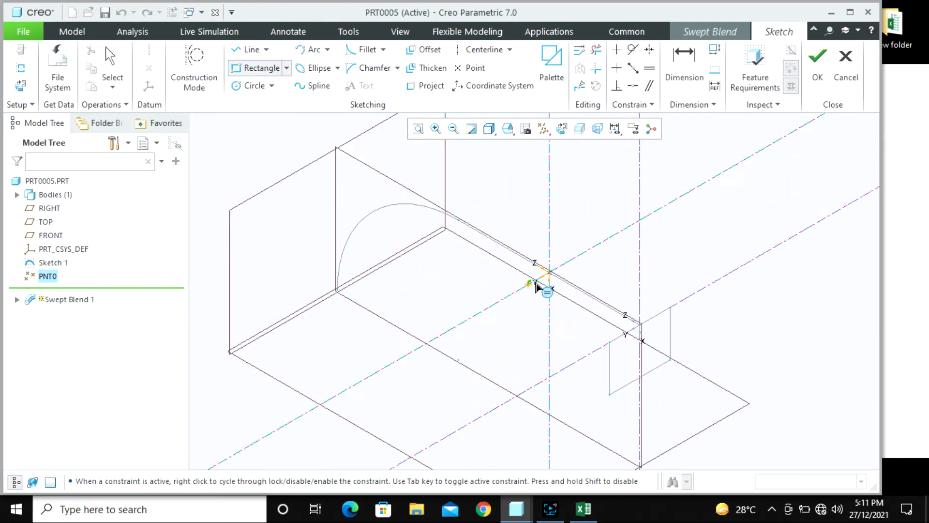
pyautogui.click(578, 312)
pyautogui.middleClick(578, 312)
pyautogui.scroll(-2, 581, 304)
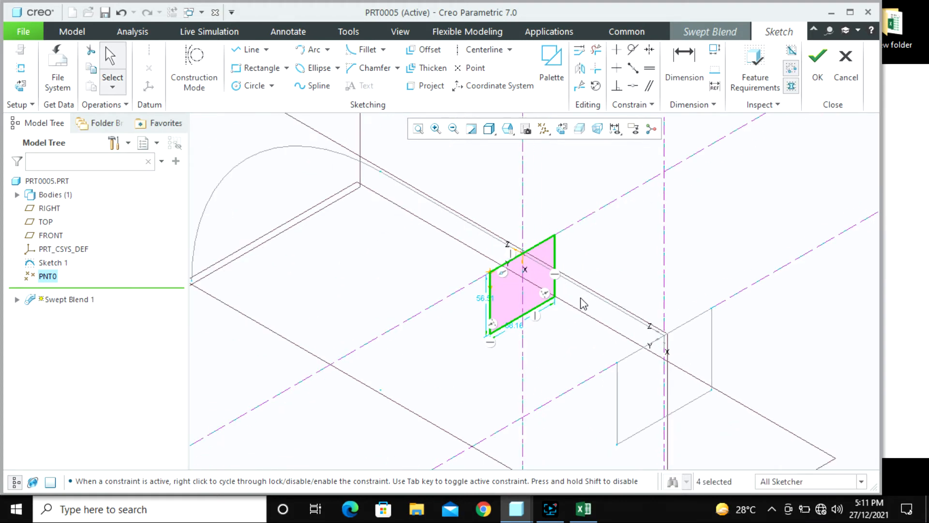
# - Set the Section 2 rectangle's width to 75 and height to 50, and accept the sketch
pyautogui.doubleClick(517, 324)
pyautogui.write('75')
pyautogui.press('Return')
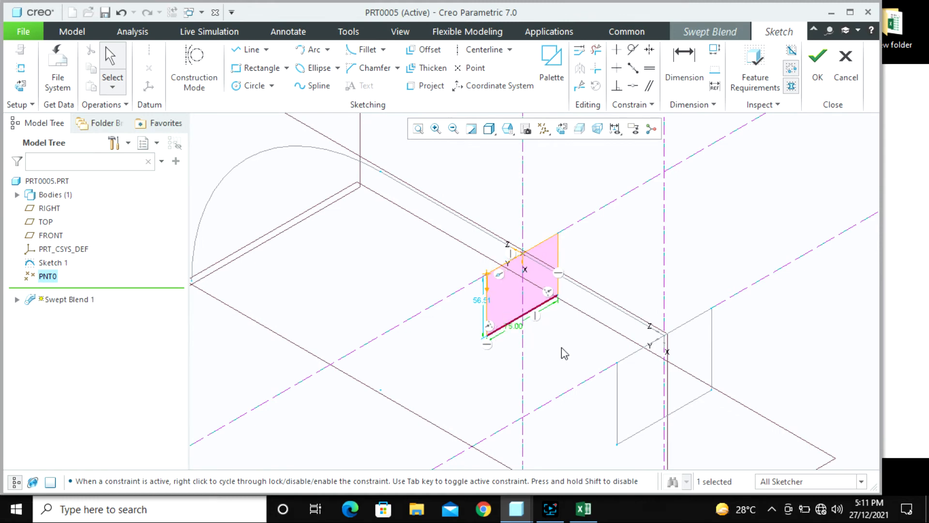
pyautogui.doubleClick(478, 300)
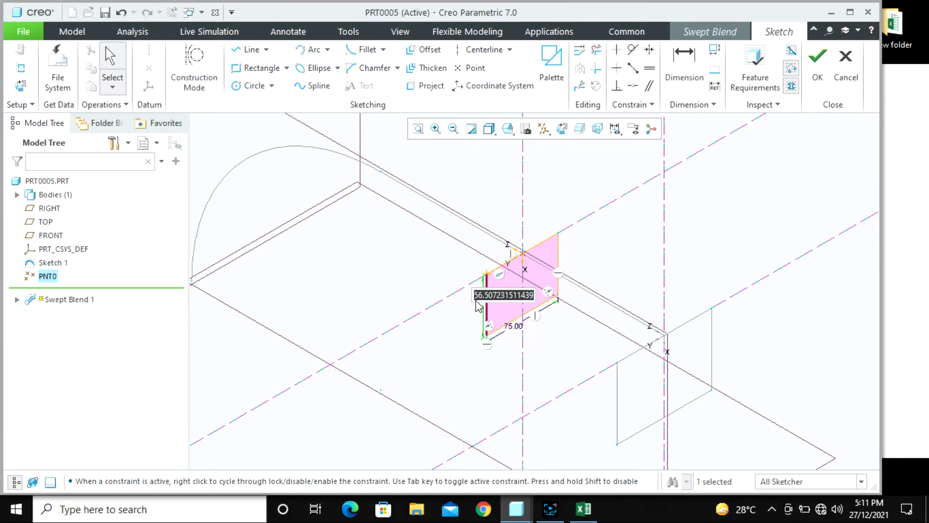
pyautogui.write('50')
pyautogui.press('Return')
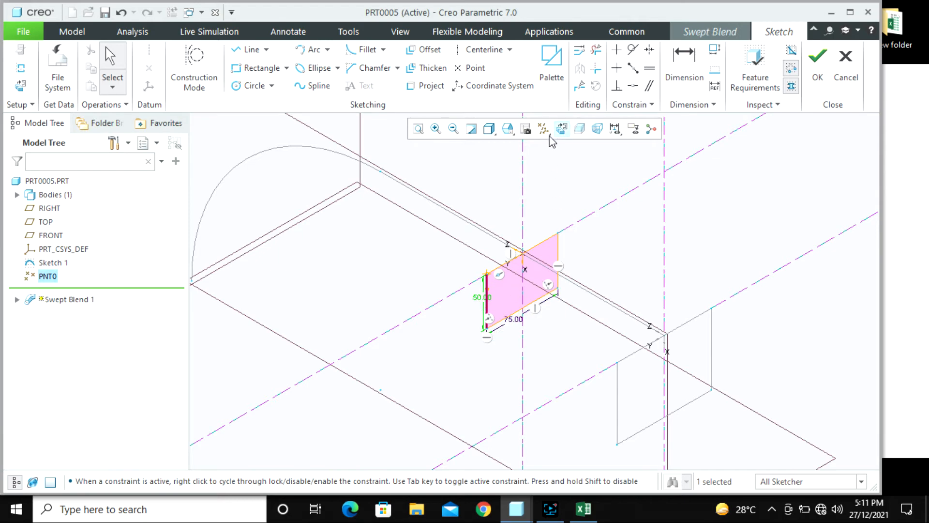
pyautogui.click(509, 129)
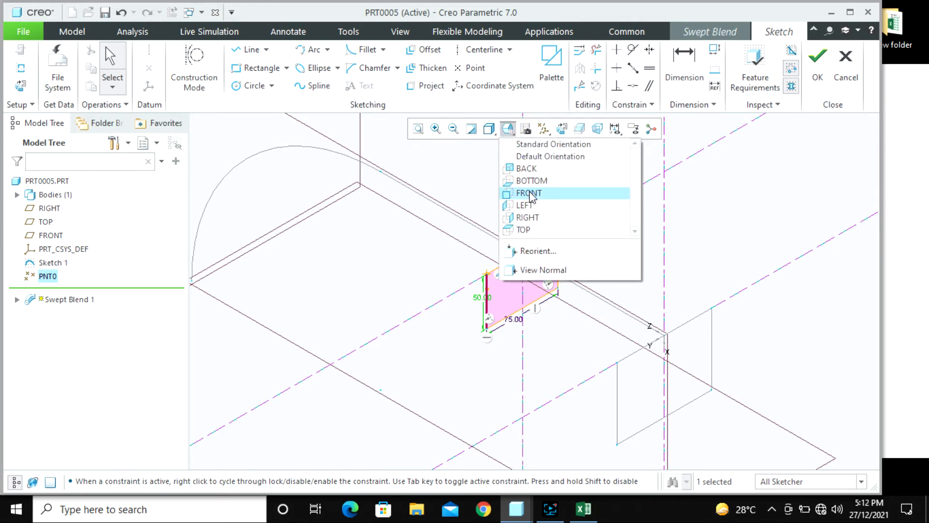
pyautogui.click(531, 193)
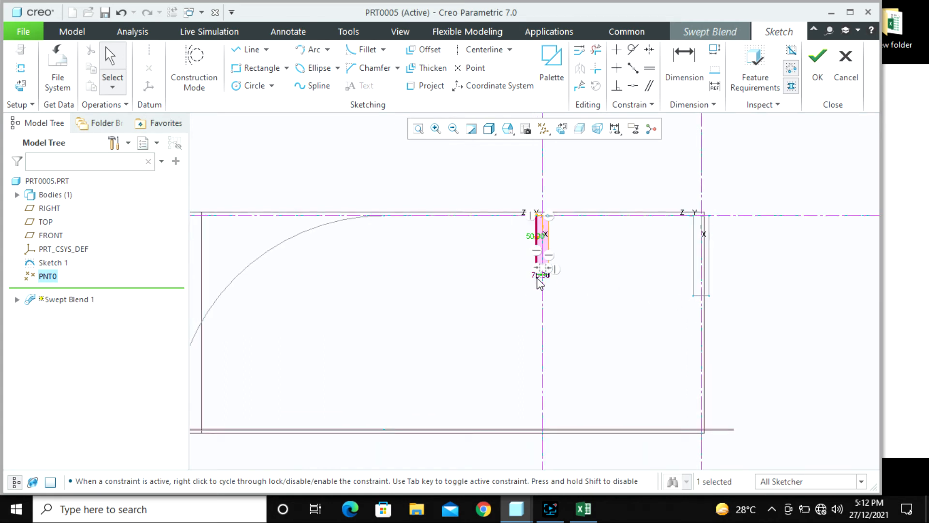
pyautogui.scroll(2, 626, 271)
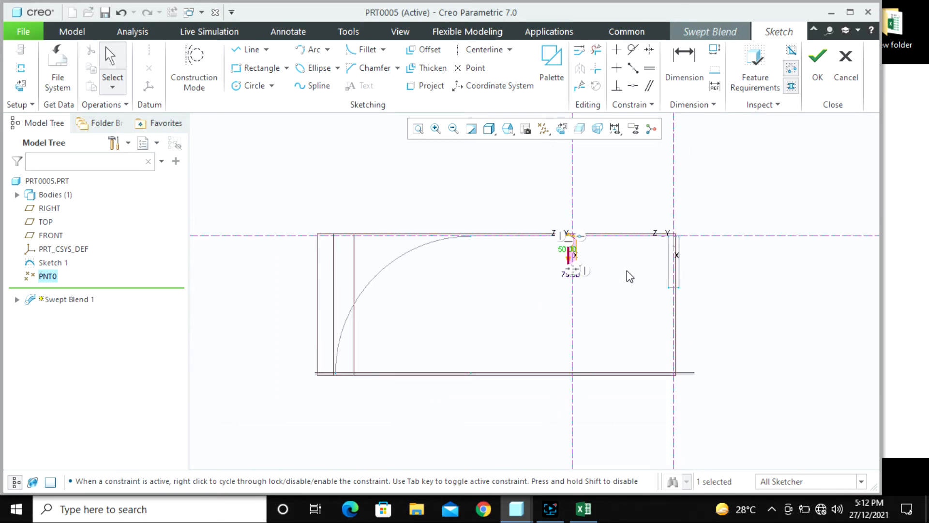
pyautogui.moveTo(623, 271); pyautogui.dragTo(620, 286, button='middle')
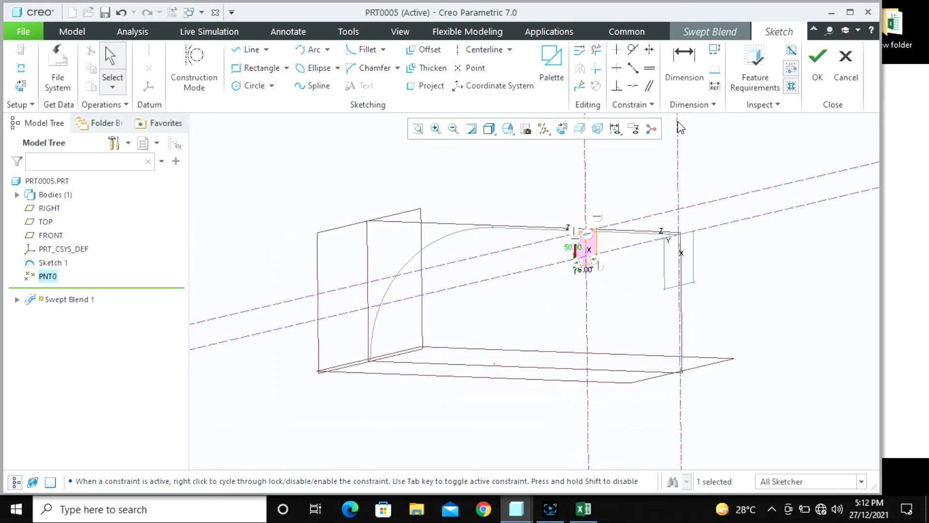
pyautogui.click(818, 65)
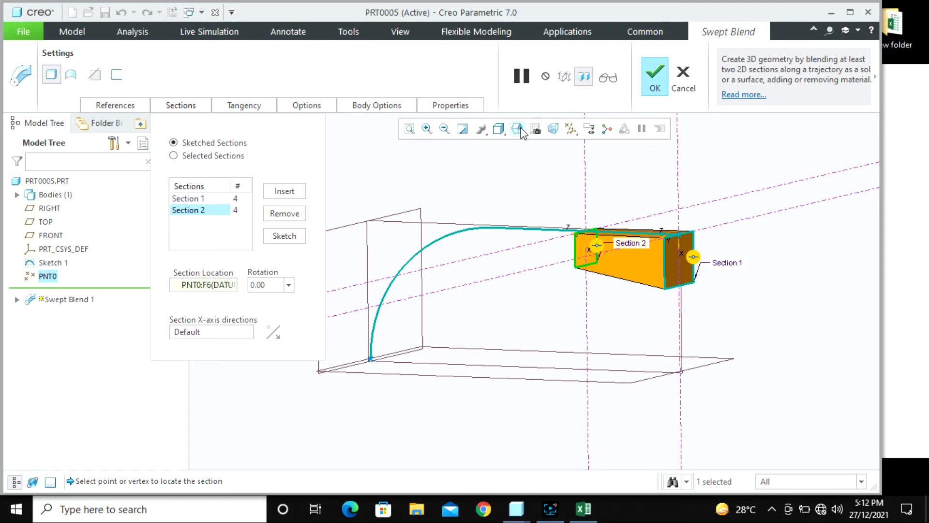
# - Examine the blend preview between the two sections from the FRONT view and open the swept blend's tangency and blend control options
pyautogui.click(518, 129)
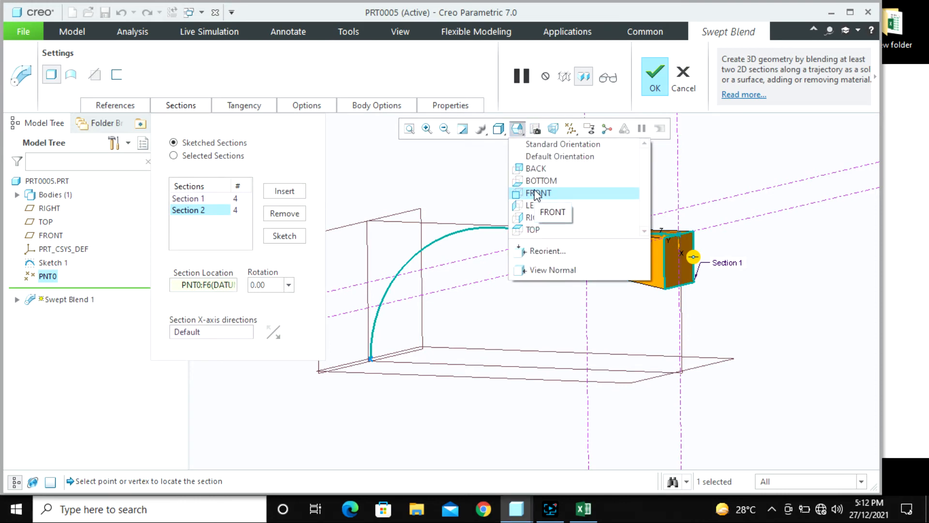
pyautogui.click(534, 193)
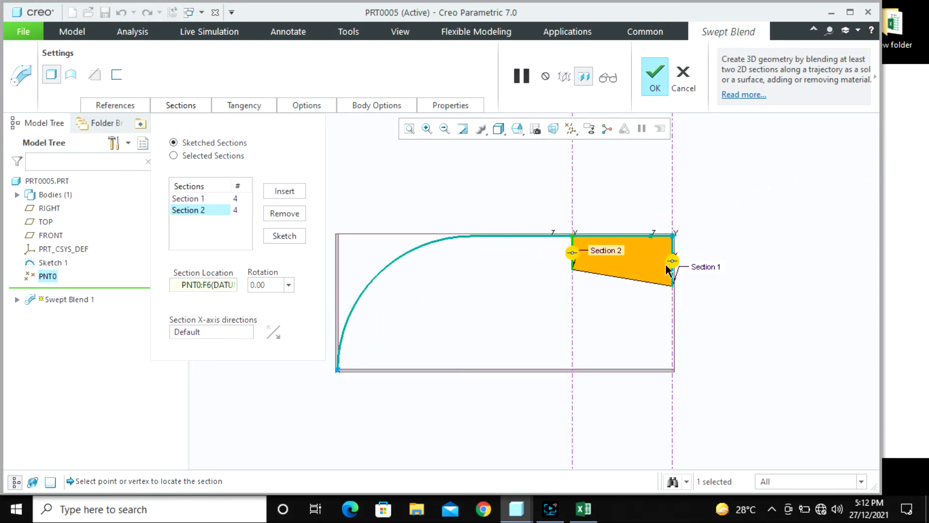
pyautogui.click(315, 107)
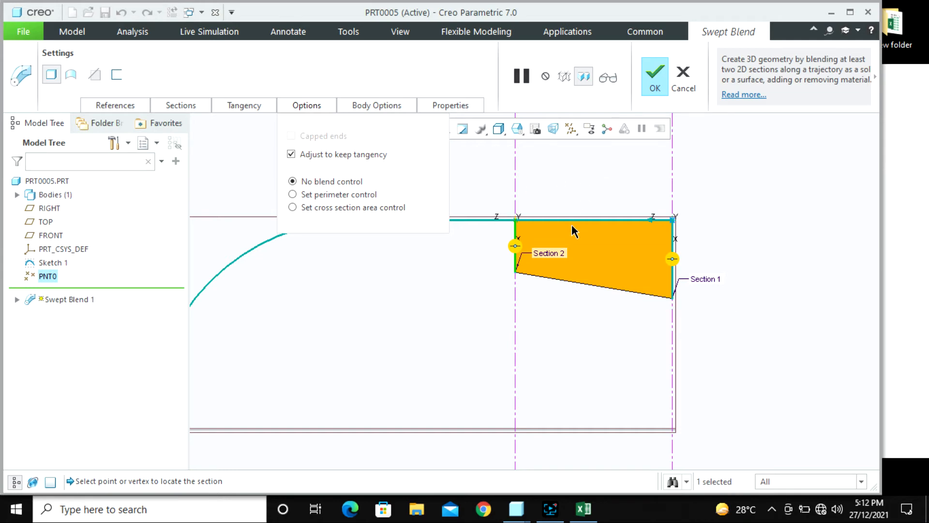
# - Insert Section 3 at the end of the trajectory, at the foot of the arc, and enter its sketch
pyautogui.moveTo(538, 301); pyautogui.dragTo(515, 325, button='middle')
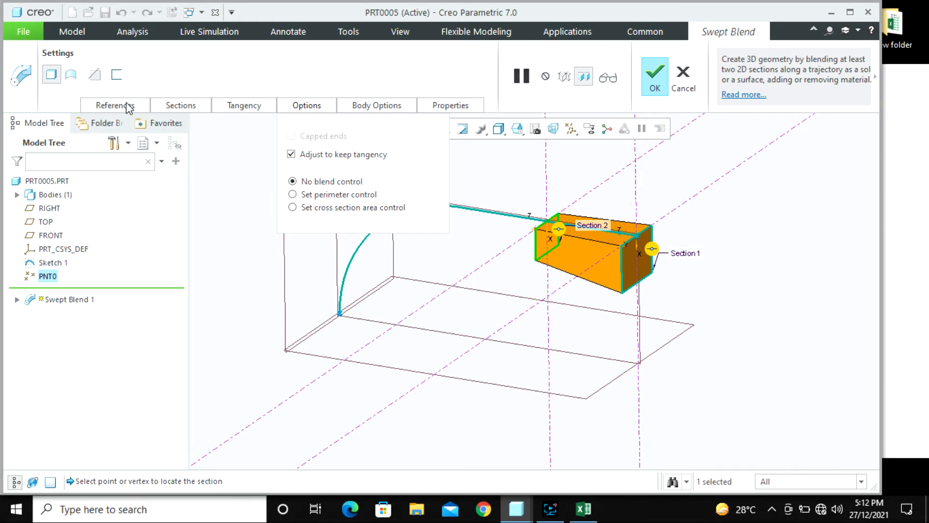
pyautogui.click(165, 105)
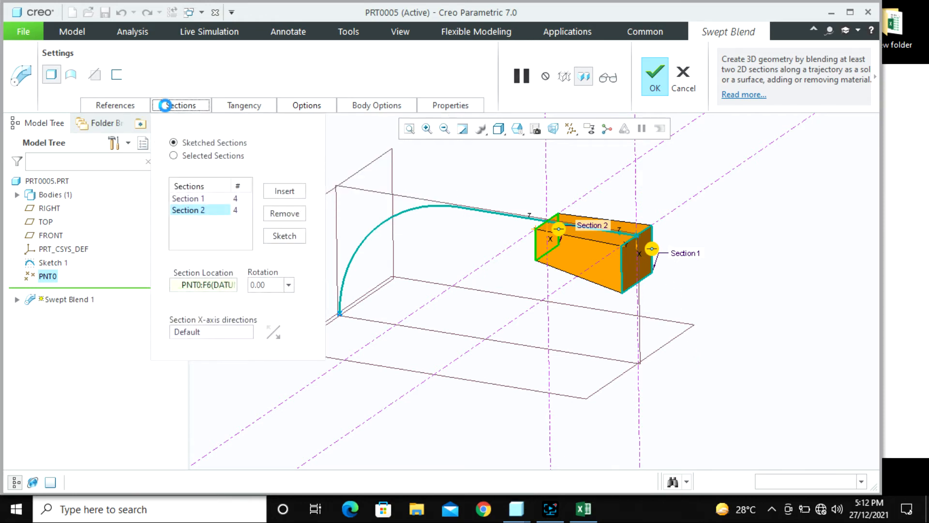
pyautogui.click(283, 192)
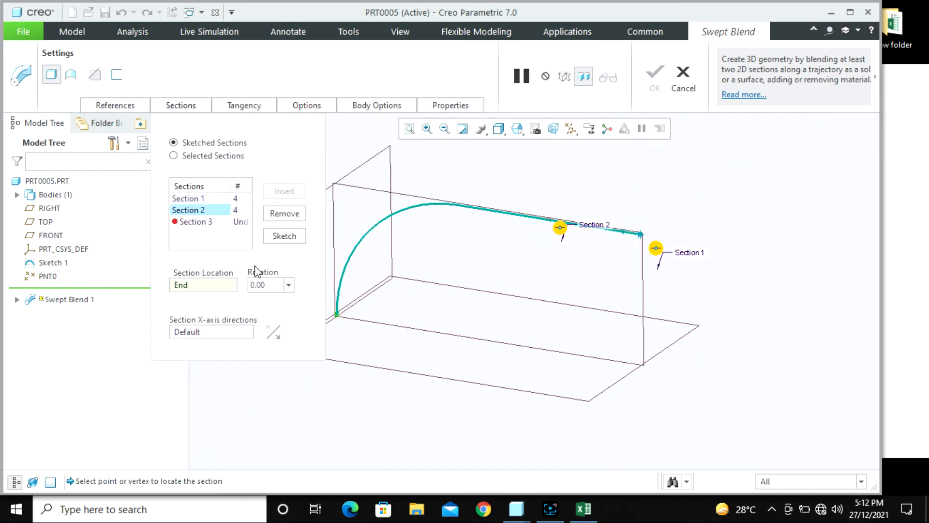
pyautogui.click(187, 221)
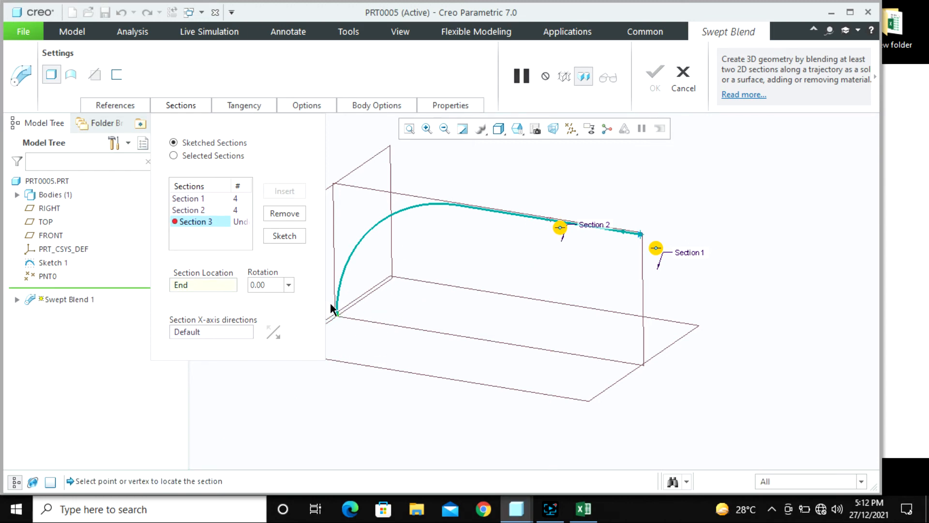
pyautogui.click(284, 235)
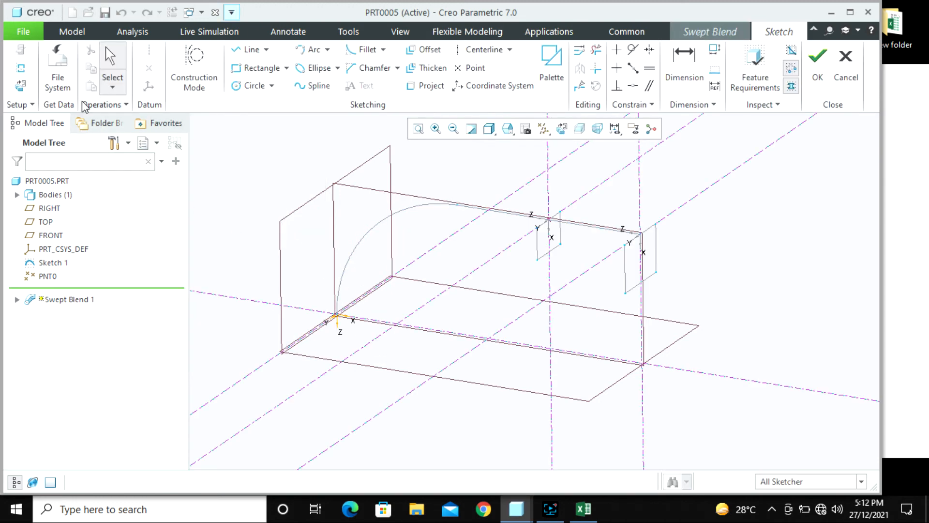
# - Sketch a rectangle about 71 by 32 at the trajectory end, one long side on the reference and symmetric about the other reference
pyautogui.click(259, 68)
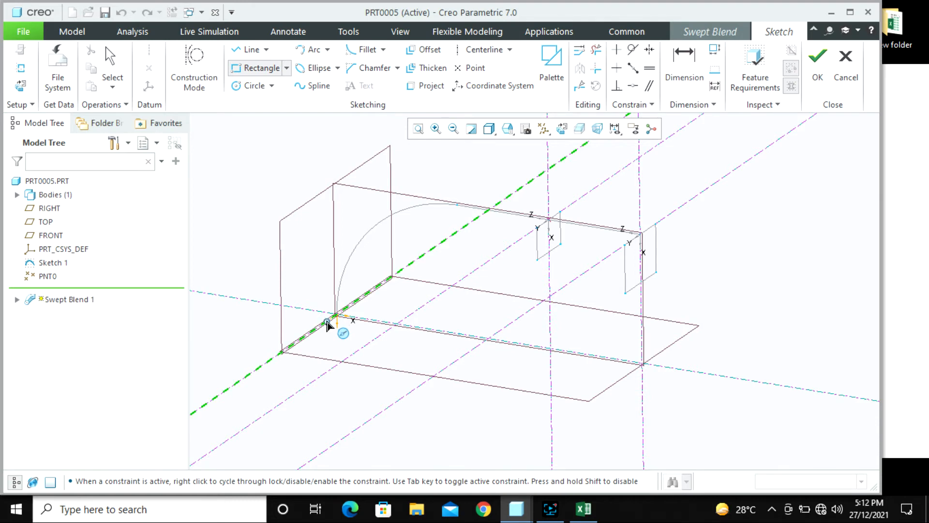
pyautogui.click(325, 321)
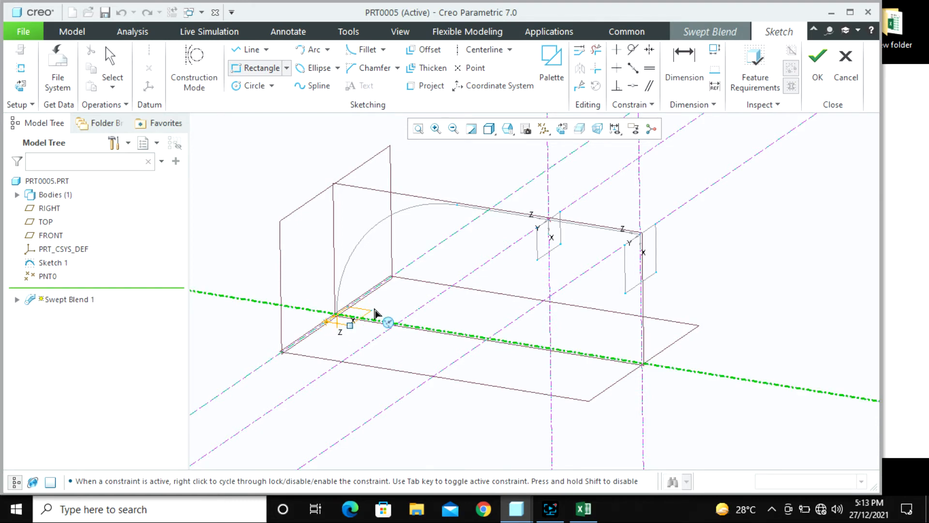
pyautogui.scroll(4, 371, 309)
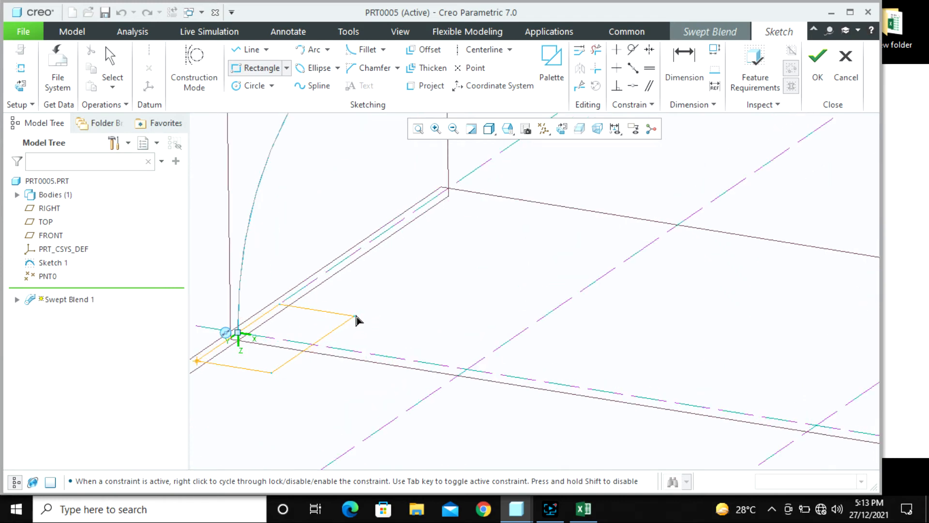
pyautogui.click(356, 316)
pyautogui.middleClick(390, 311)
pyautogui.scroll(-1, 445, 289)
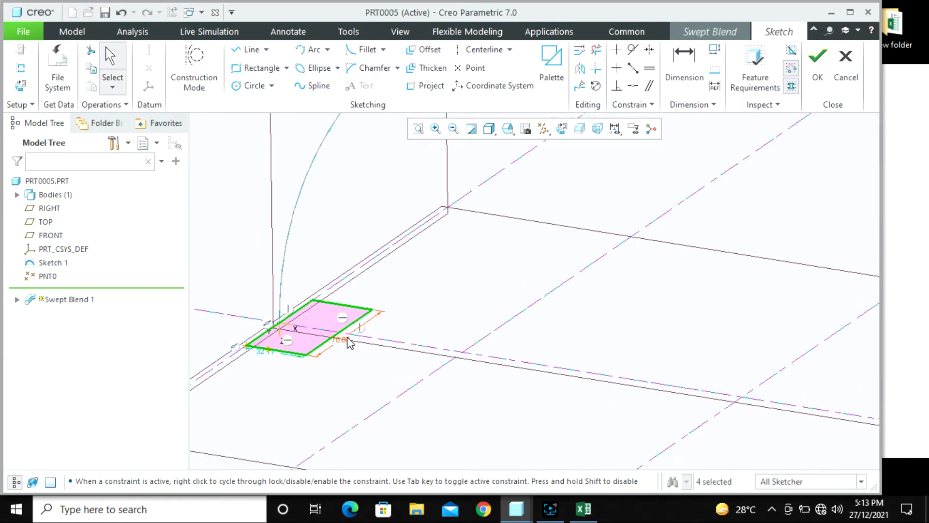
# - Set the Section 3 rectangle's long side to 75 and short side to 50, and accept the sketch
pyautogui.doubleClick(343, 339)
pyautogui.write('75')
pyautogui.press('Return')
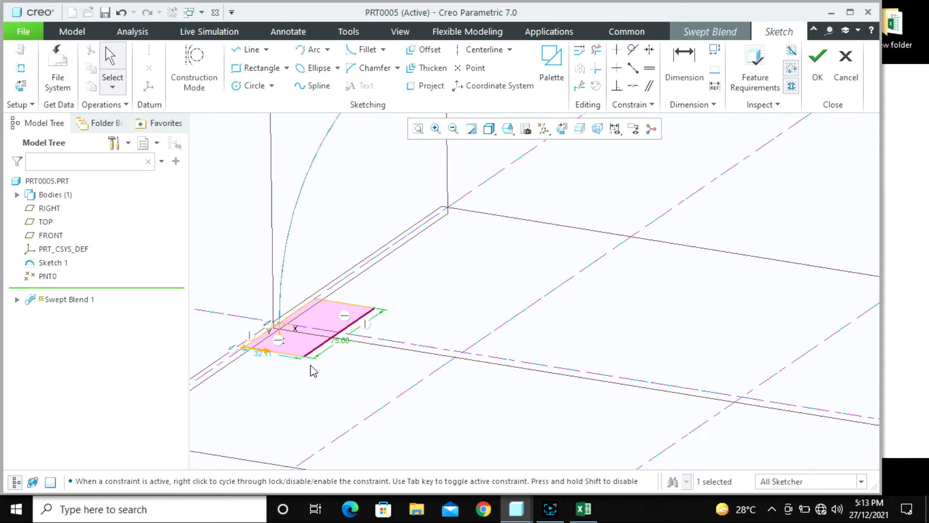
pyautogui.doubleClick(258, 354)
pyautogui.write('50')
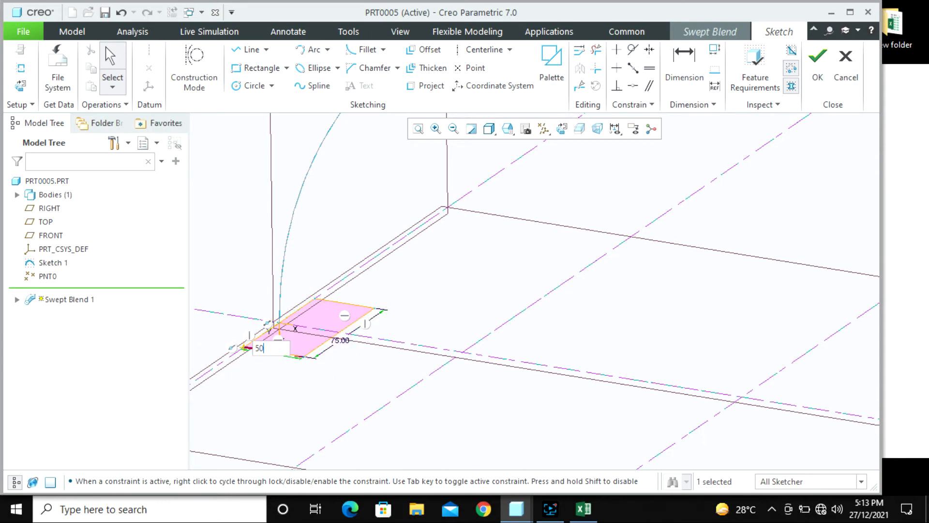
pyautogui.press('Return')
pyautogui.moveTo(455, 292)
pyautogui.mouseDown(button='middle')
pyautogui.moveTo(460, 303)
pyautogui.moveTo(435, 326)
pyautogui.moveTo(471, 313)
pyautogui.moveTo(444, 292)
pyautogui.mouseUp(button='middle')
pyautogui.scroll(-2, 444, 293)
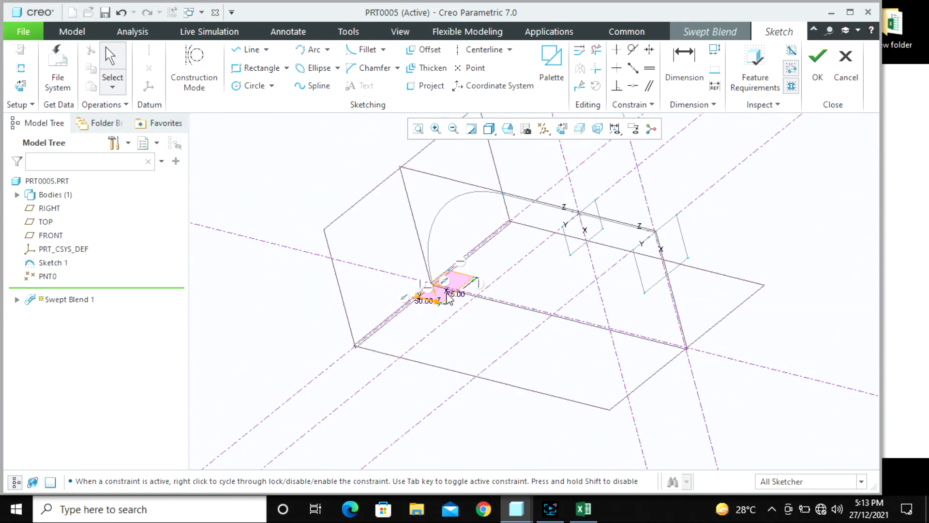
pyautogui.click(816, 68)
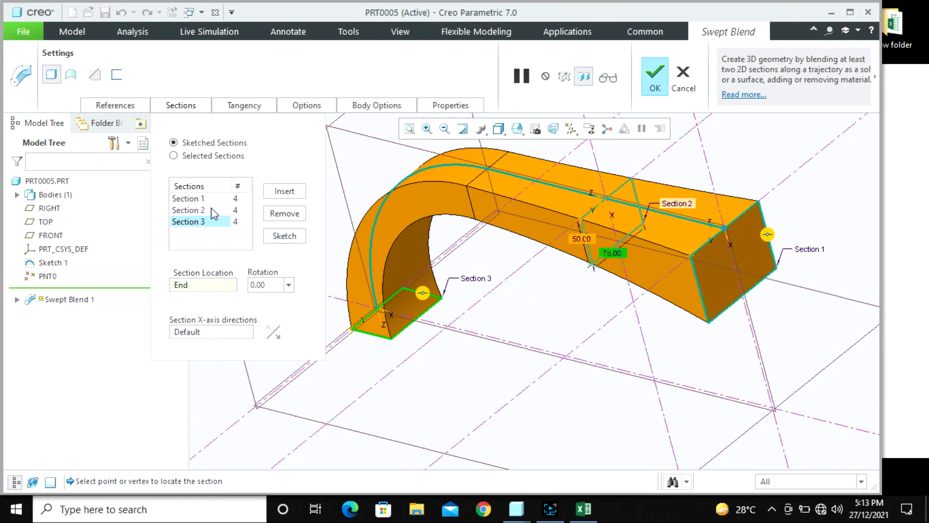
# - Review the sketch dimensions of Section 2 and Section 3, leaving each sketch without changes
pyautogui.click(209, 210)
pyautogui.click(284, 235)
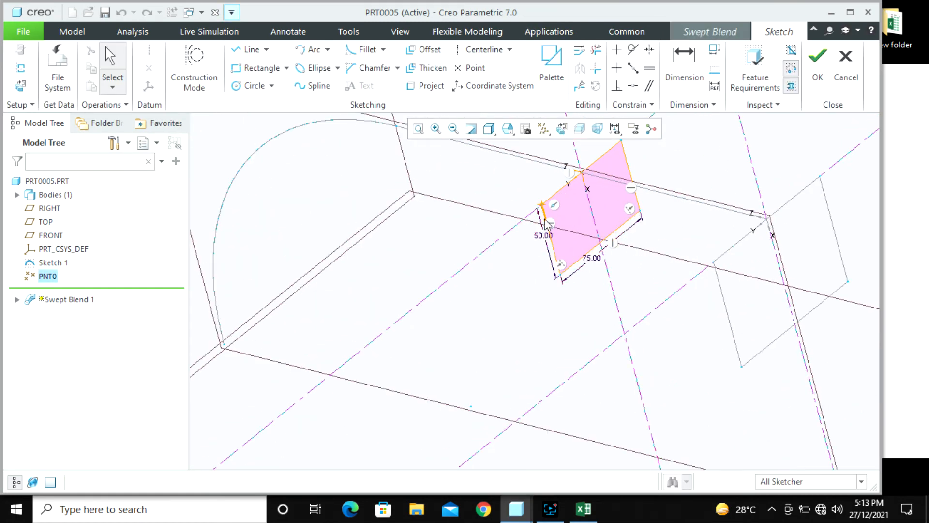
pyautogui.scroll(3, 629, 251)
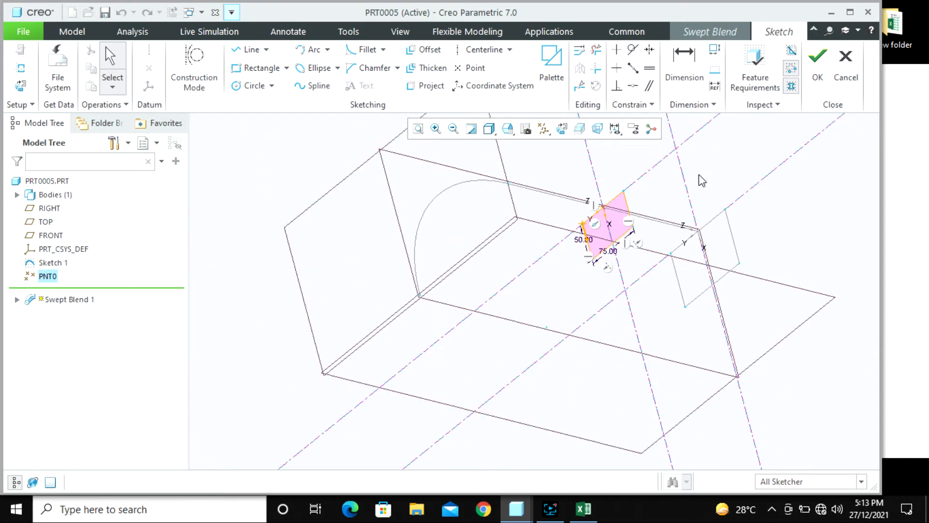
pyautogui.click(818, 63)
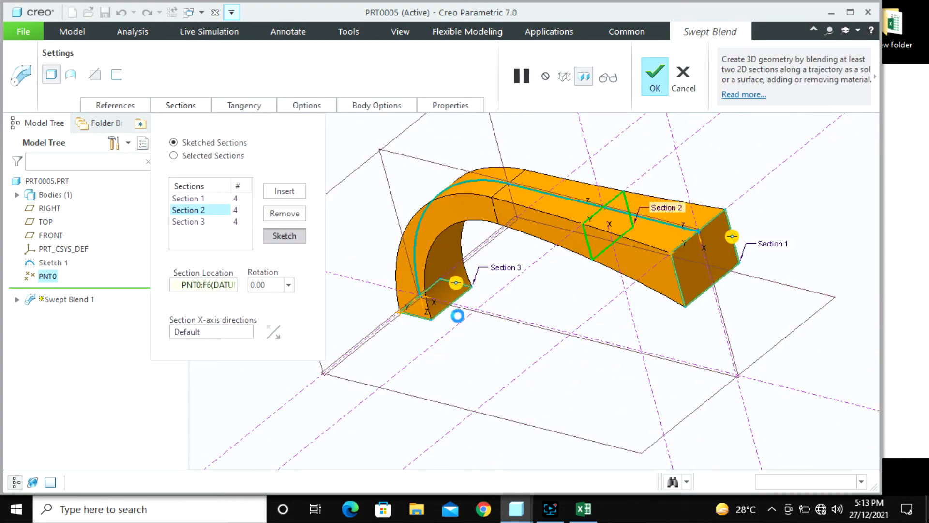
pyautogui.click(188, 222)
pyautogui.click(284, 231)
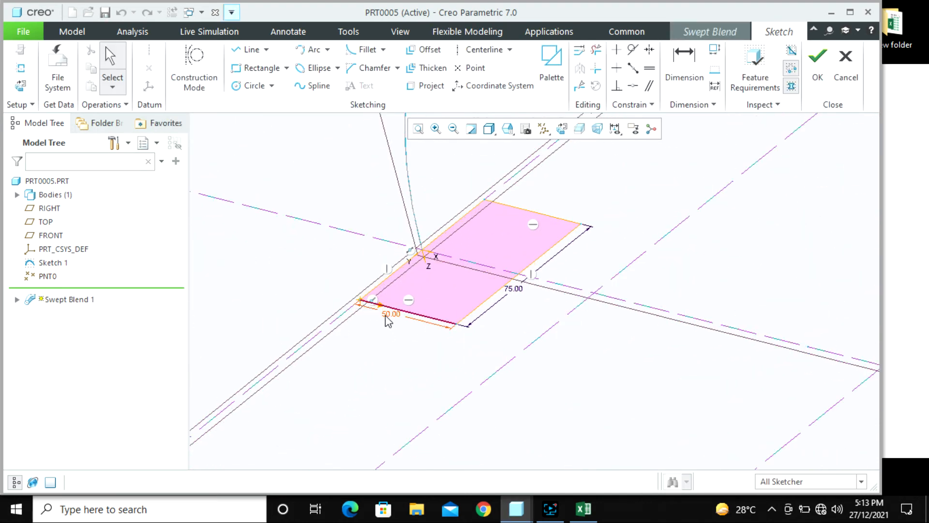
pyautogui.scroll(3, 458, 304)
pyautogui.click(816, 69)
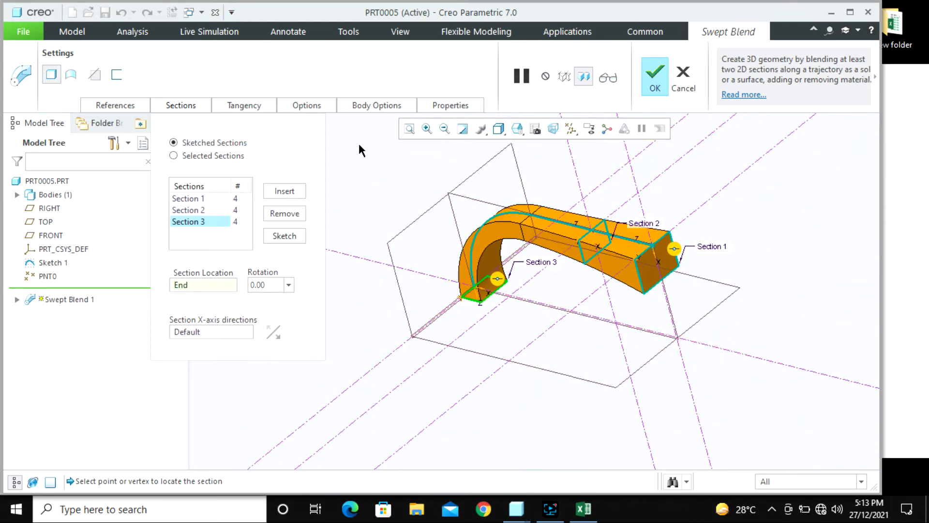
# - Examine the three-section blend preview from the FRONT and TOP views and return to FRONT
pyautogui.click(185, 107)
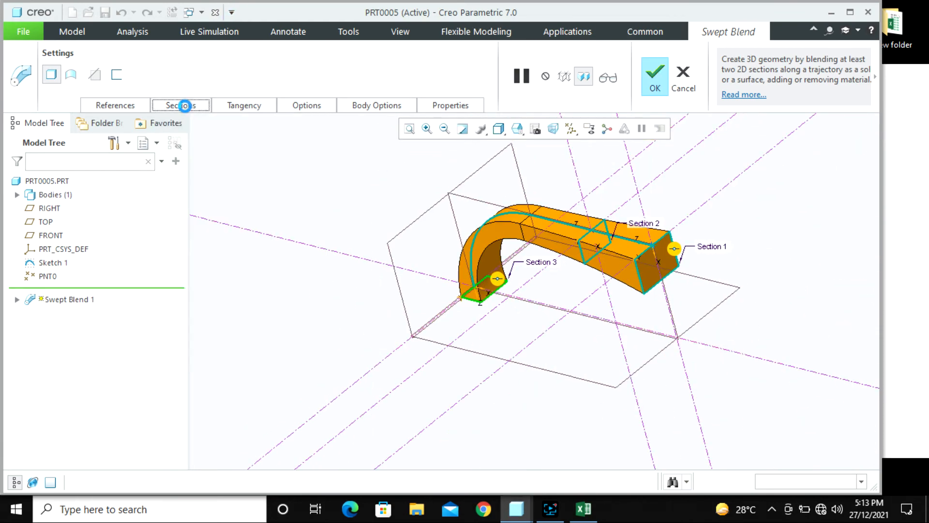
pyautogui.click(517, 128)
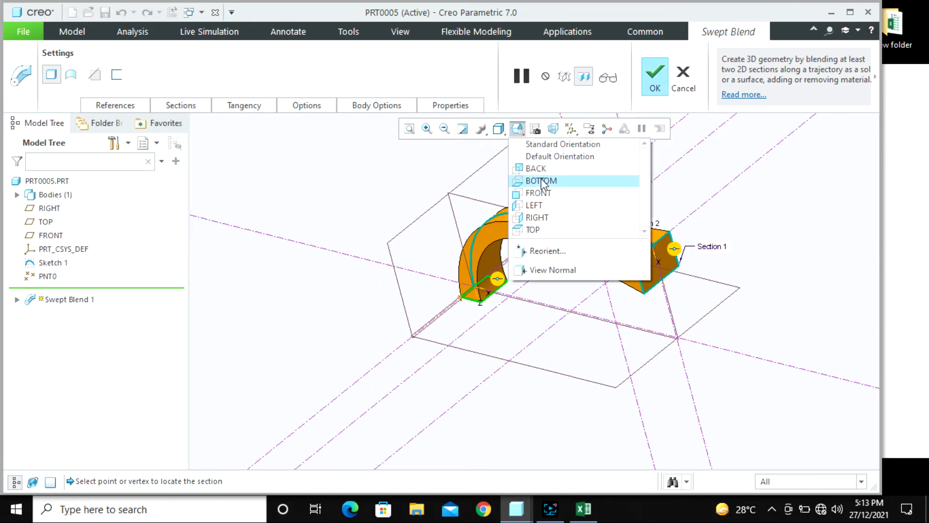
pyautogui.click(546, 190)
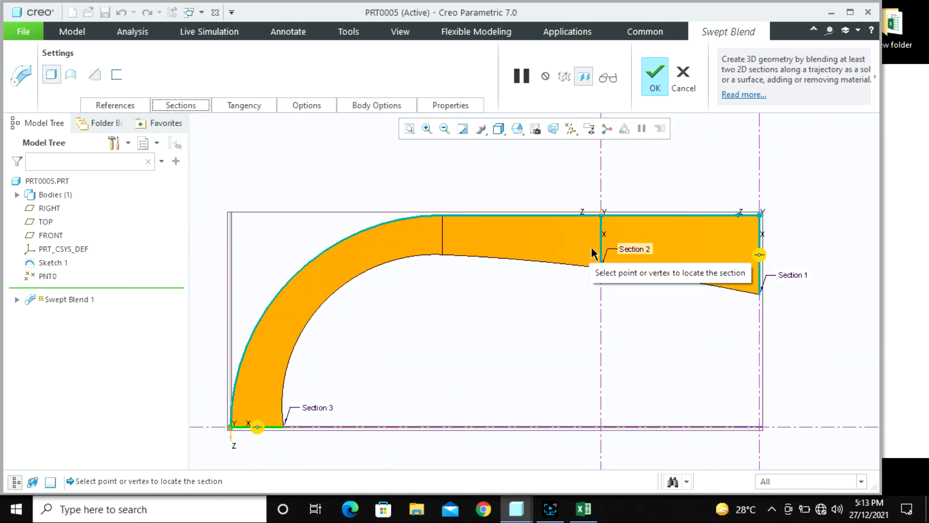
pyautogui.scroll(2, 590, 254)
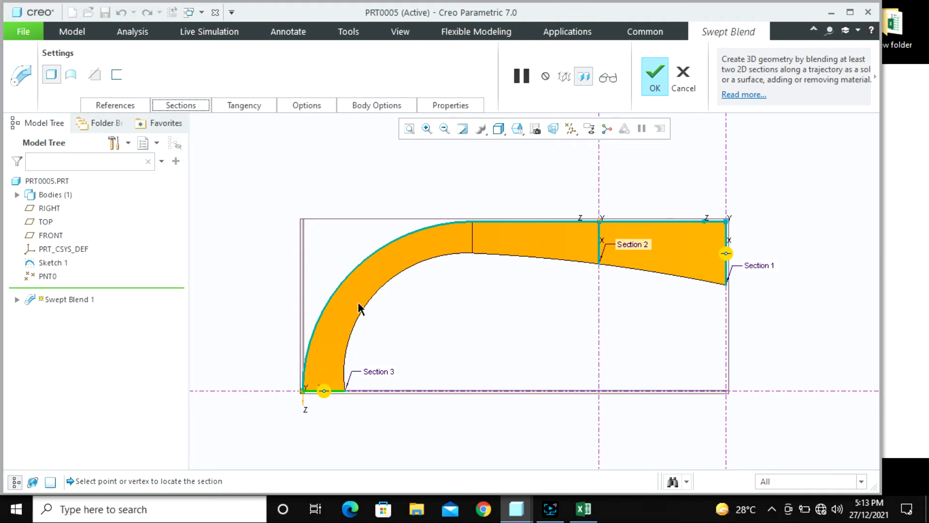
pyautogui.click(518, 130)
pyautogui.click(530, 229)
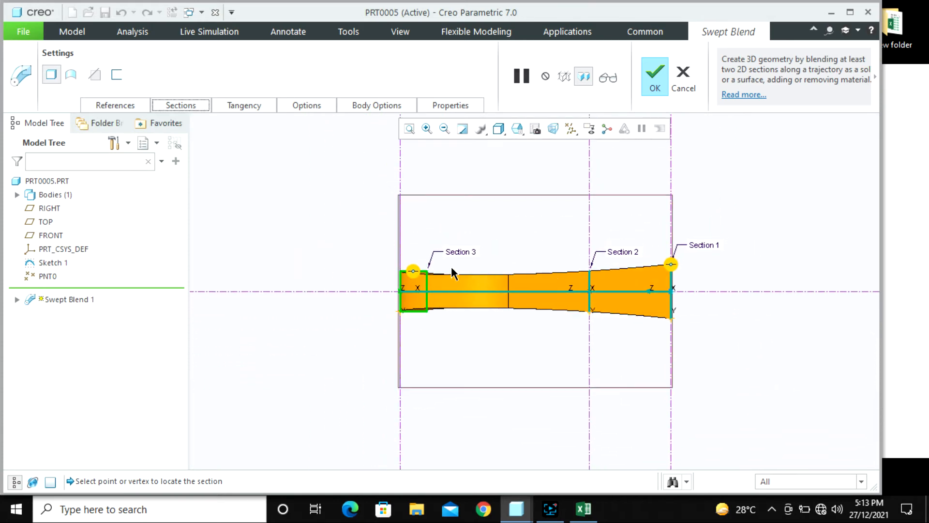
pyautogui.scroll(-4, 453, 274)
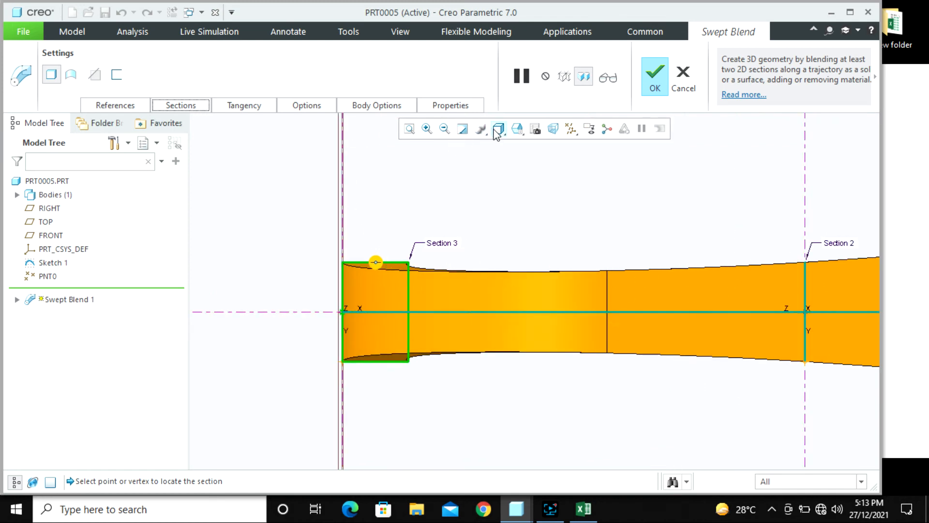
pyautogui.click(517, 129)
pyautogui.click(529, 194)
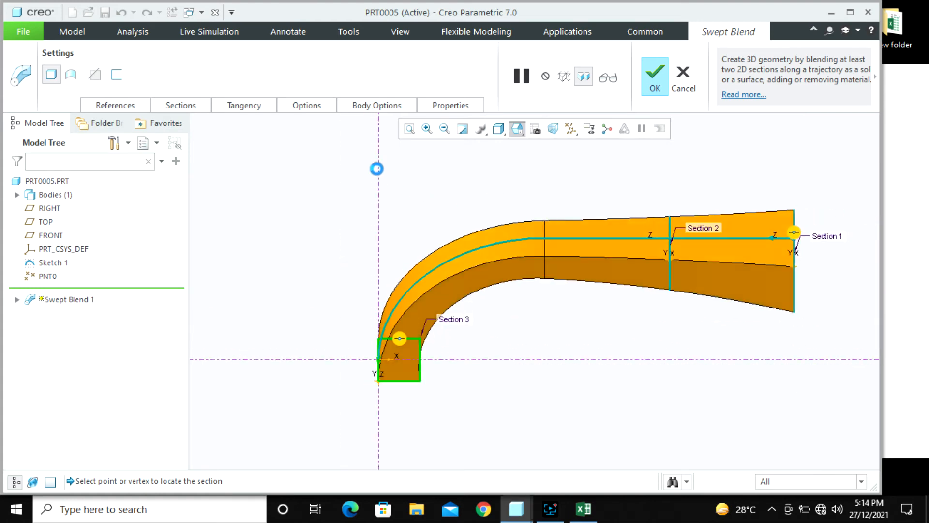
# - Try perimeter control on the swept blend, inspect the preview, and switch back to no blend control
pyautogui.click(307, 105)
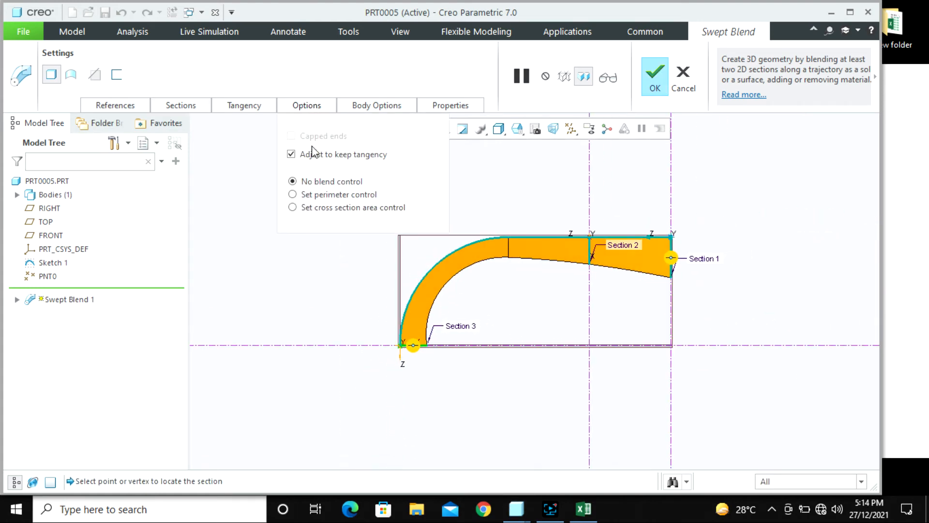
pyautogui.click(327, 194)
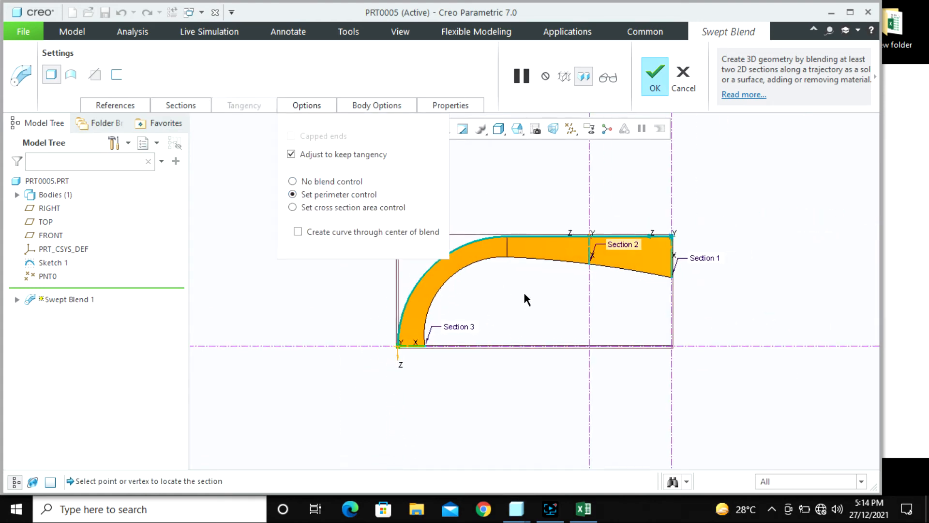
pyautogui.scroll(2, 595, 269)
pyautogui.scroll(-1, 569, 361)
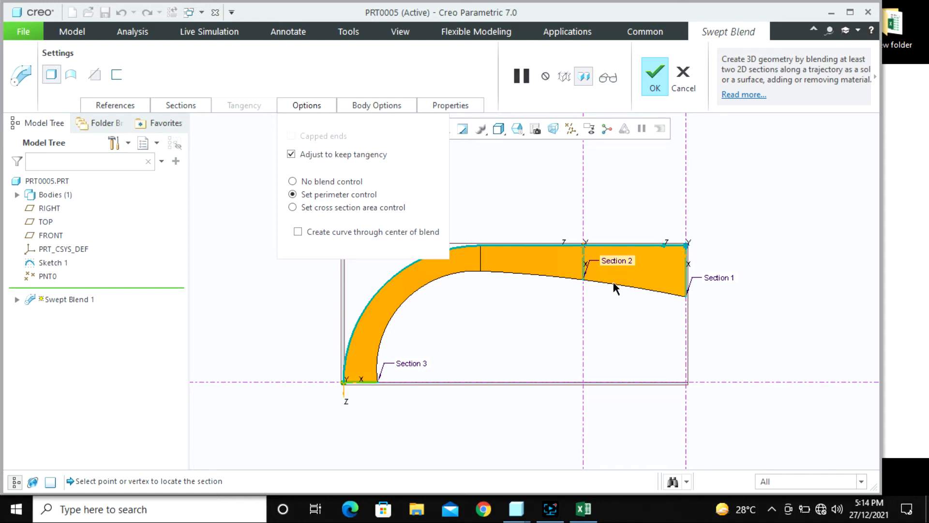
pyautogui.moveTo(614, 316); pyautogui.dragTo(609, 338, button='middle')
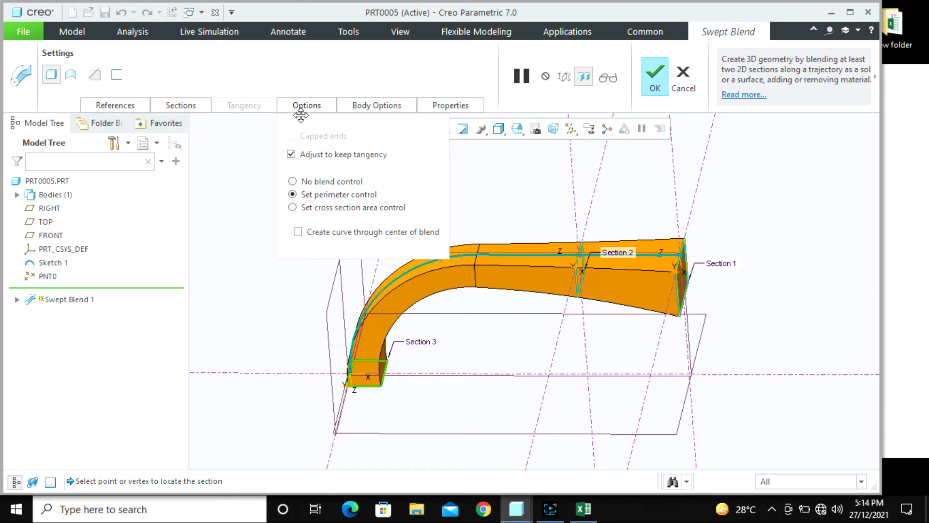
pyautogui.click(317, 182)
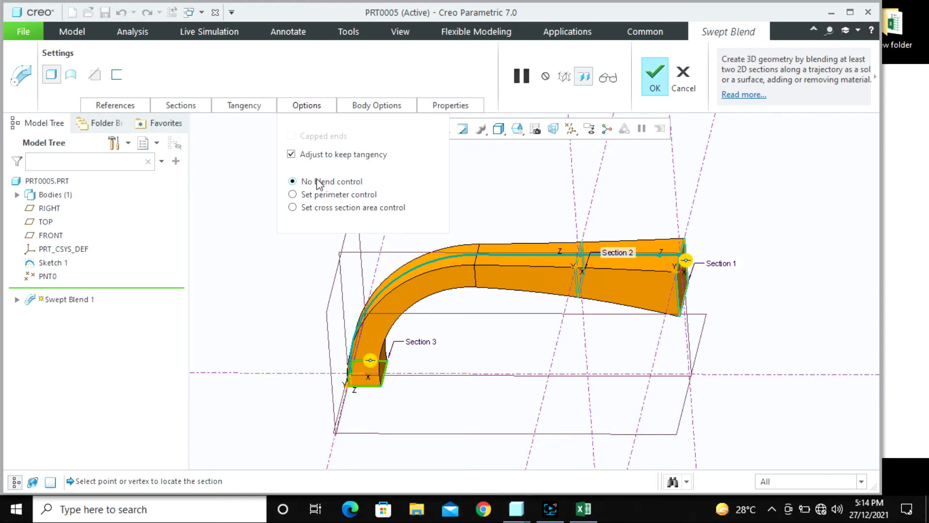
pyautogui.rightClick(278, 266)
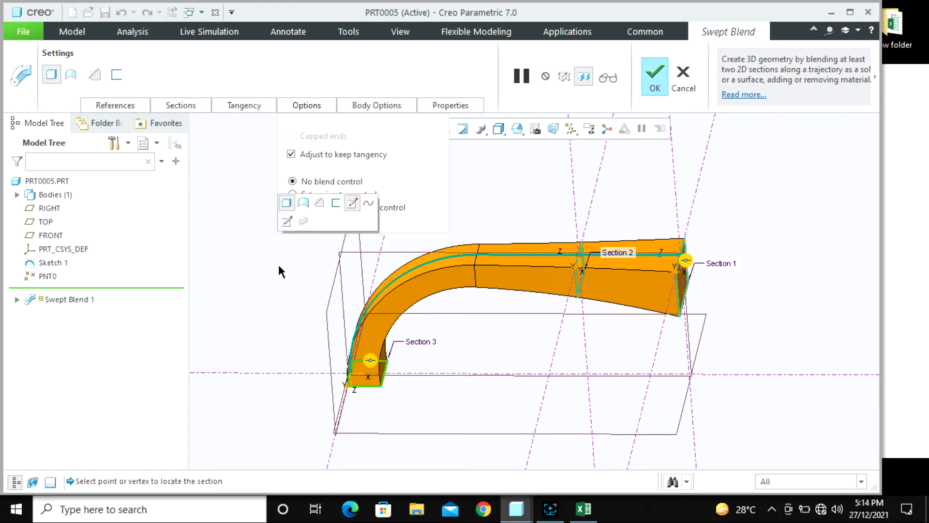
# - Check the section list, complete the three-section swept blend, and inspect the solid from the FRONT view
pyautogui.click(180, 105)
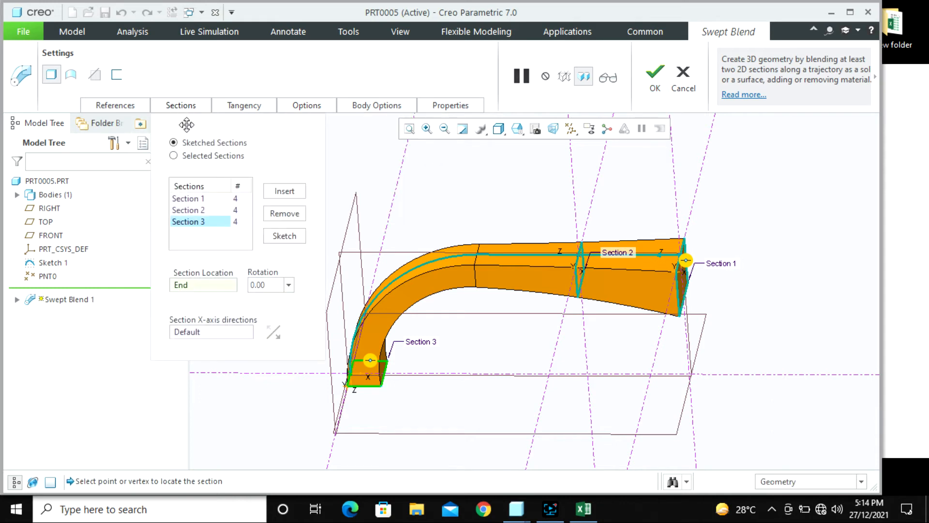
pyautogui.click(207, 209)
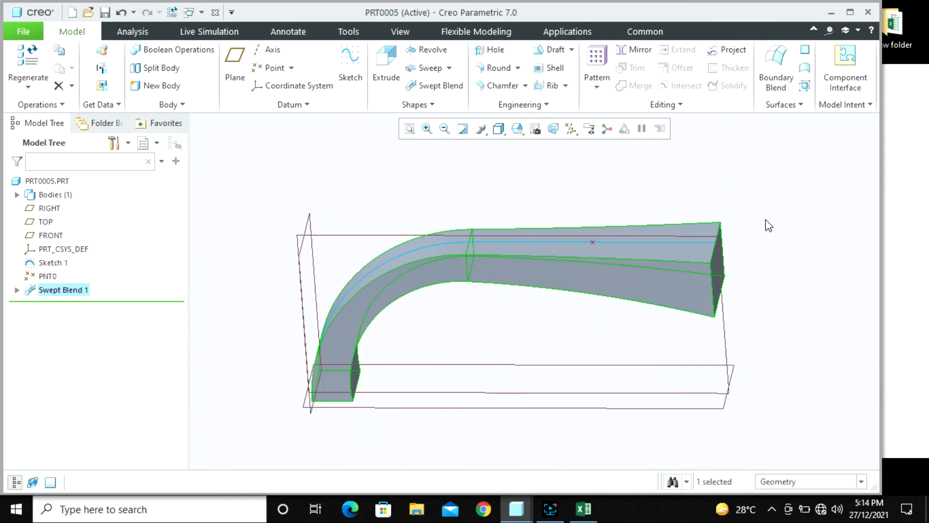
pyautogui.click(518, 128)
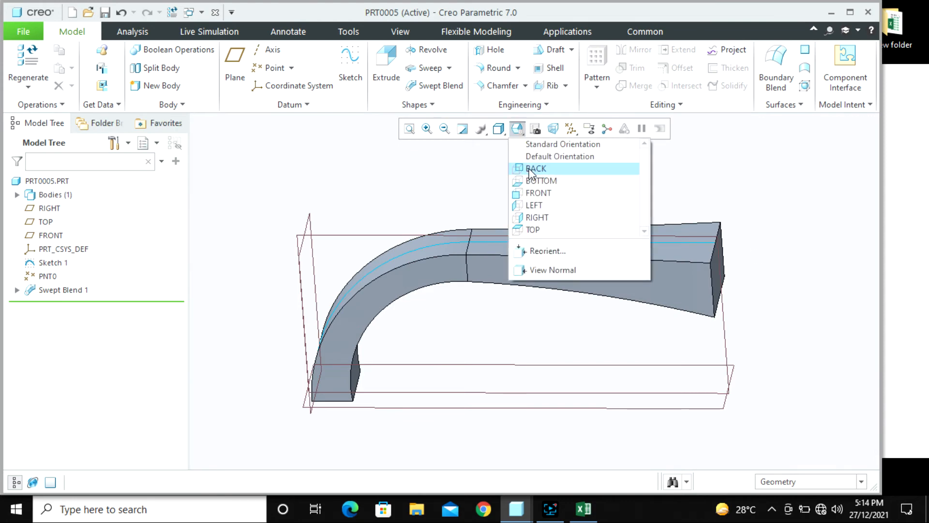
pyautogui.click(531, 191)
pyautogui.scroll(-3, 629, 247)
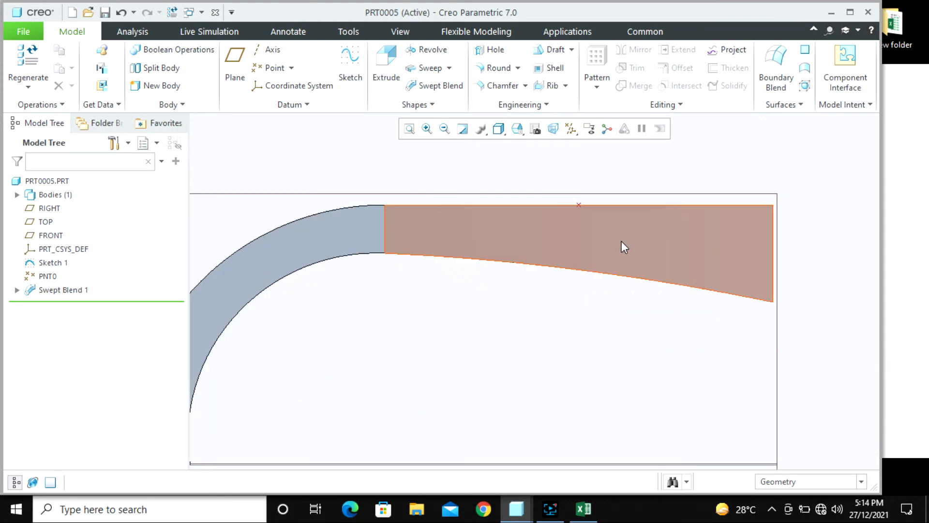
# - Reopen Sketch 1 for editing and divide its straight line at a point about 170 from the end away from the arc
pyautogui.scroll(1, 556, 209)
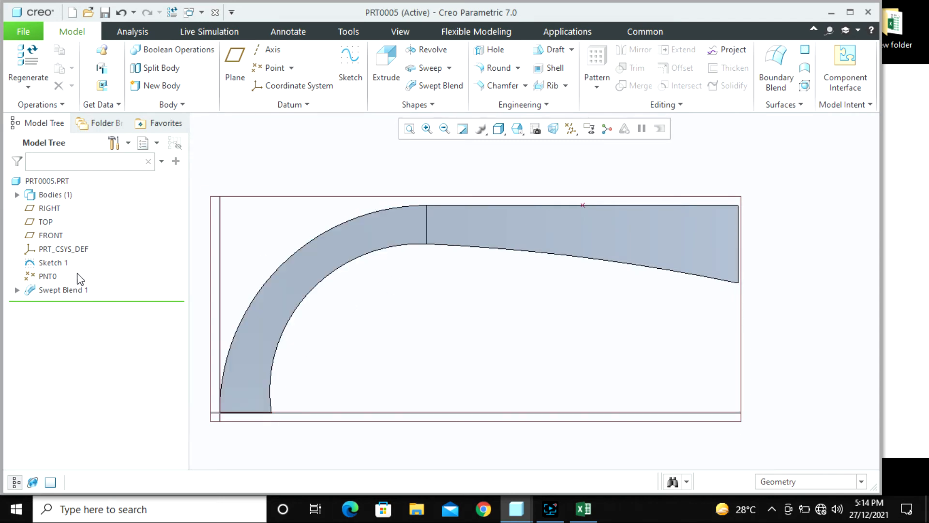
pyautogui.click(63, 267)
pyautogui.click(89, 183)
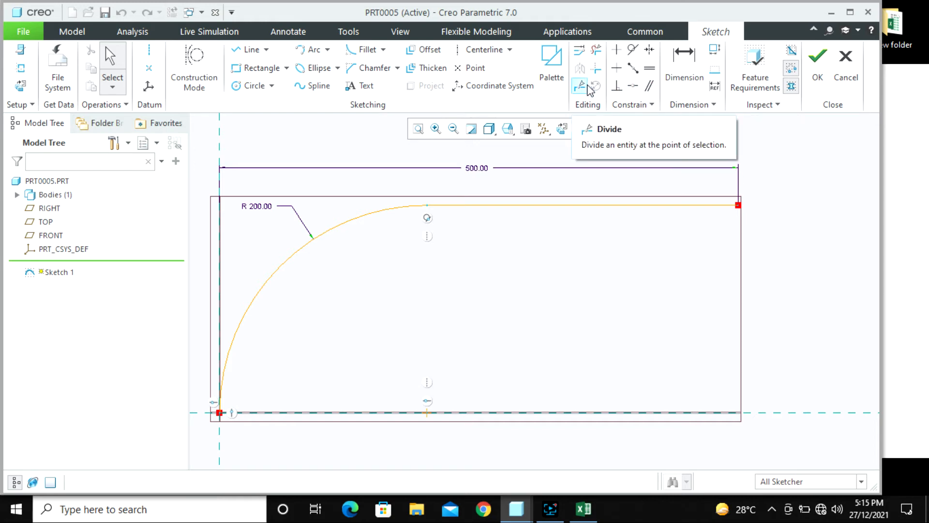
pyautogui.click(579, 85)
pyautogui.click(562, 207)
pyautogui.middleClick(641, 184)
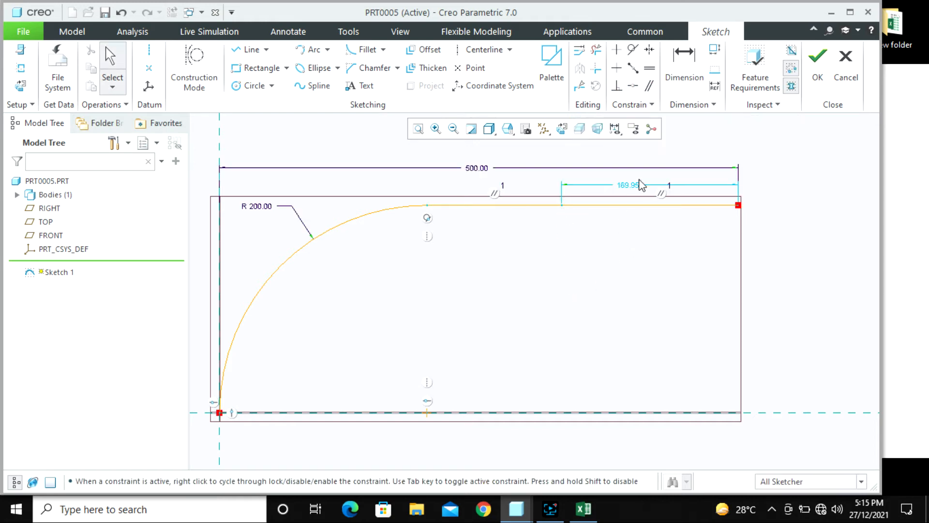
# - Set the length of the divided line's end segment to 150 and finish the trajectory sketch
pyautogui.doubleClick(631, 184)
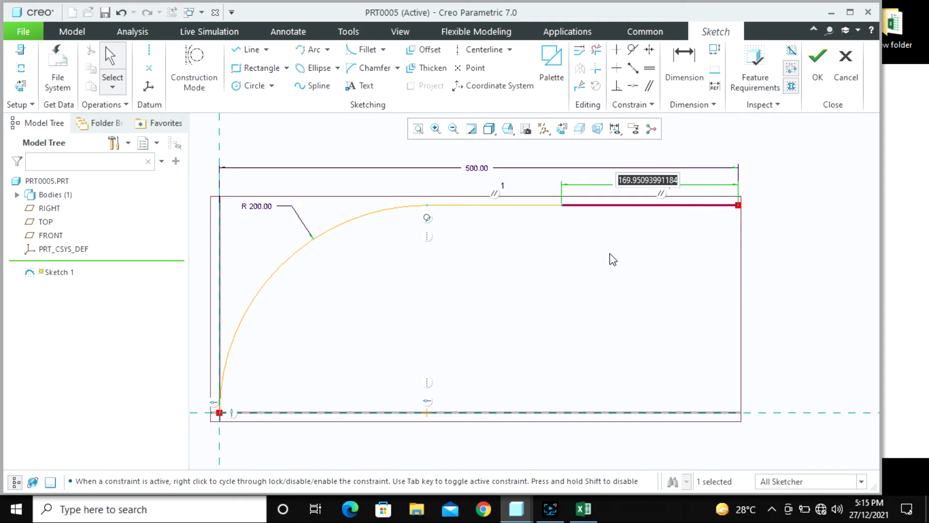
pyautogui.write('1')
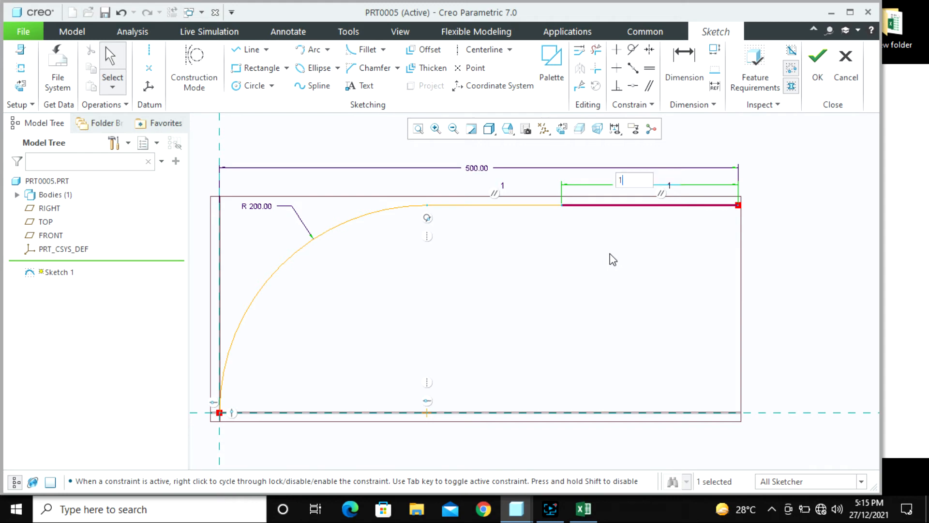
pyautogui.write('50')
pyautogui.press('Return')
pyautogui.scroll(-2, 601, 265)
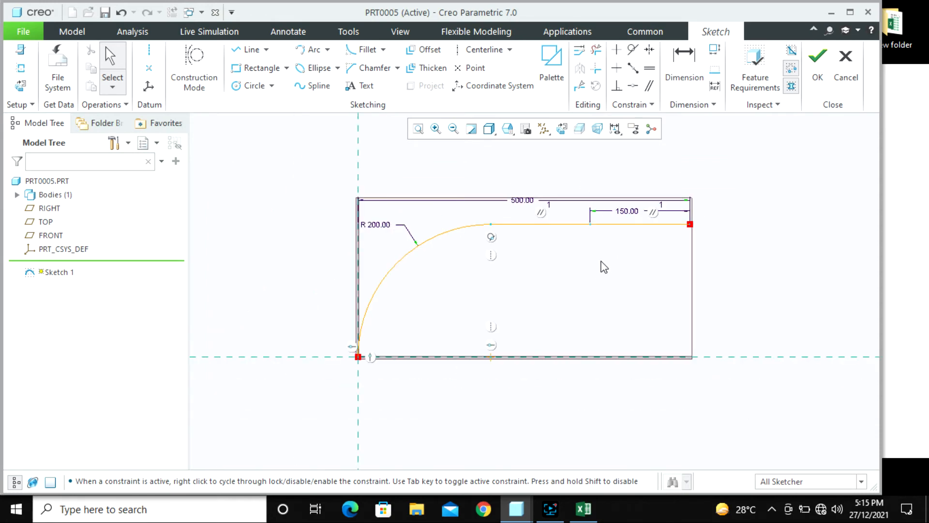
pyautogui.moveTo(601, 266)
pyautogui.mouseDown(button='middle')
pyautogui.moveTo(580, 287)
pyautogui.moveTo(812, 214)
pyautogui.mouseUp(button='middle')
pyautogui.click(817, 60)
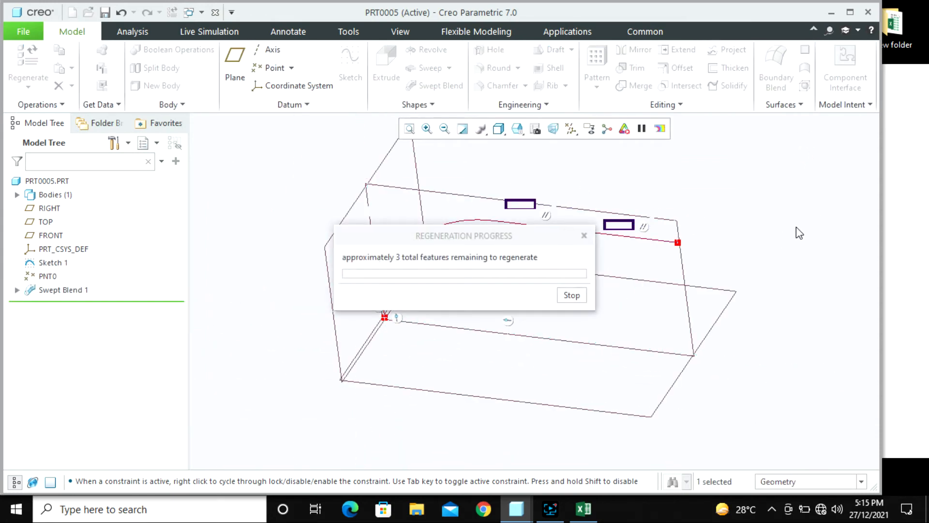
# - Examine the regenerated swept blend in 3D and from the FRONT view
pyautogui.moveTo(593, 225); pyautogui.dragTo(566, 166, button='middle')
pyautogui.click(517, 128)
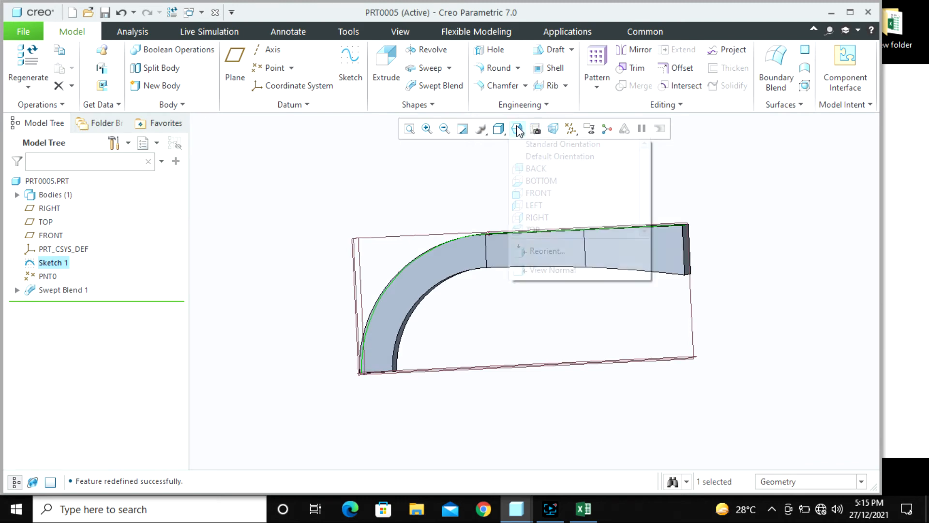
pyautogui.click(530, 207)
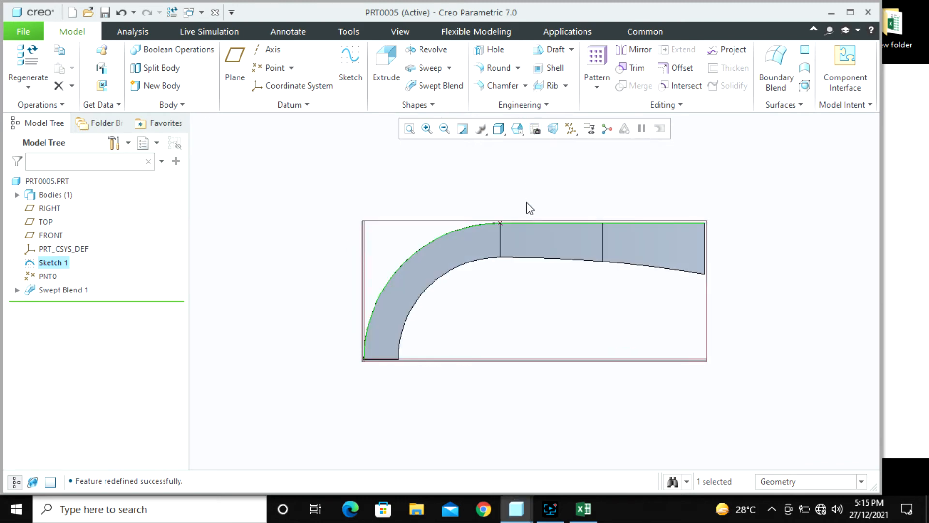
# - Redefine Swept Blend 1 and remove Section 2, the section located at PNT0
pyautogui.click(49, 277)
pyautogui.click(57, 290)
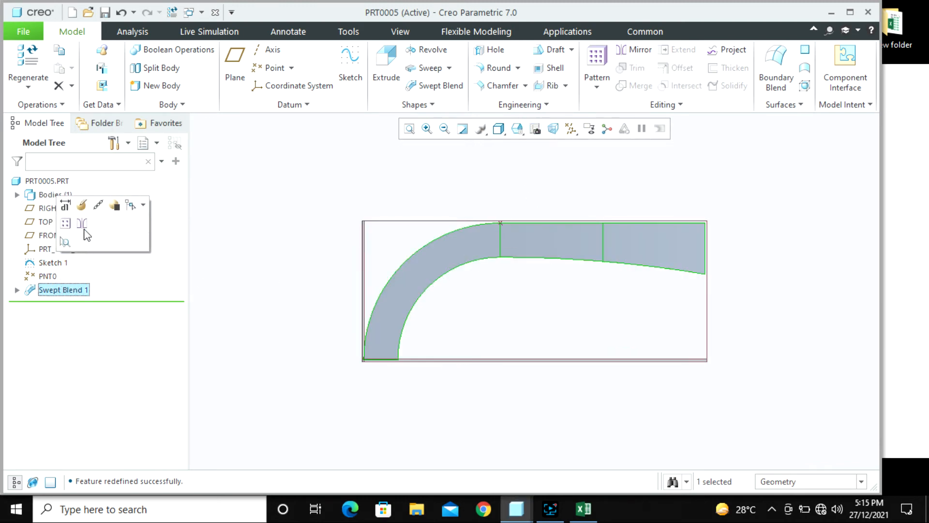
pyautogui.click(76, 205)
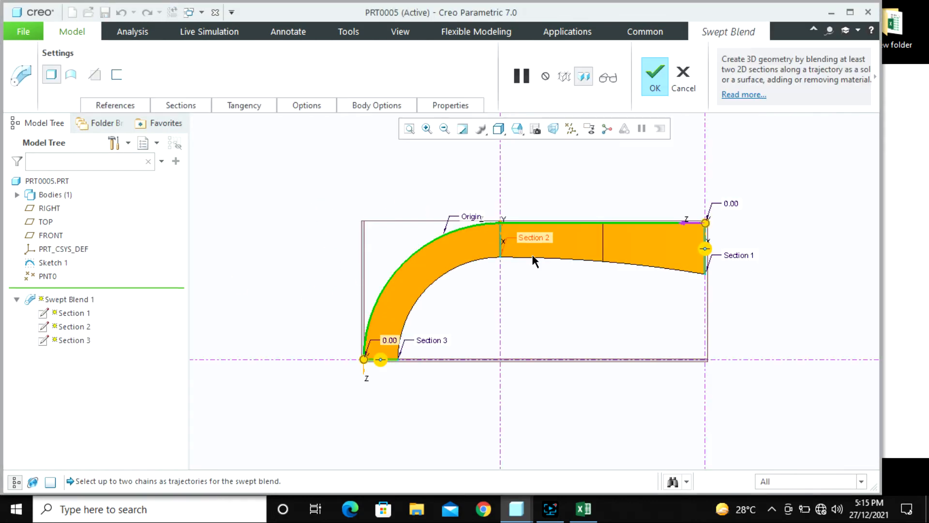
pyautogui.moveTo(539, 285)
pyautogui.mouseDown(button='middle')
pyautogui.moveTo(531, 314)
pyautogui.moveTo(533, 286)
pyautogui.mouseUp(button='middle')
pyautogui.scroll(3, 533, 287)
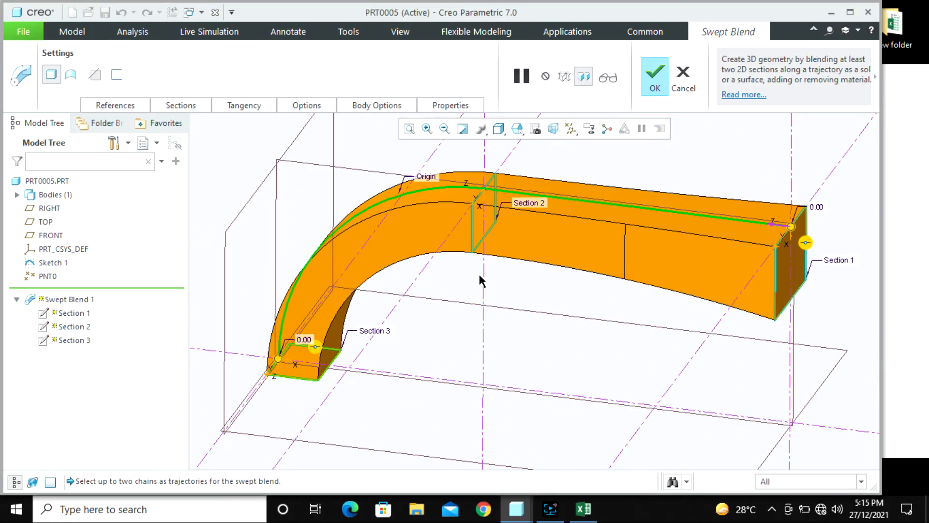
pyautogui.click(170, 106)
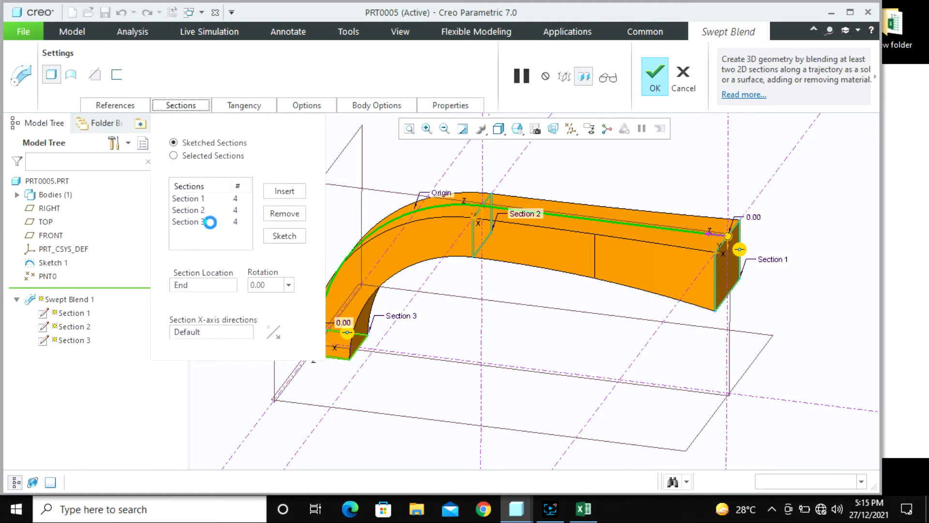
pyautogui.click(191, 210)
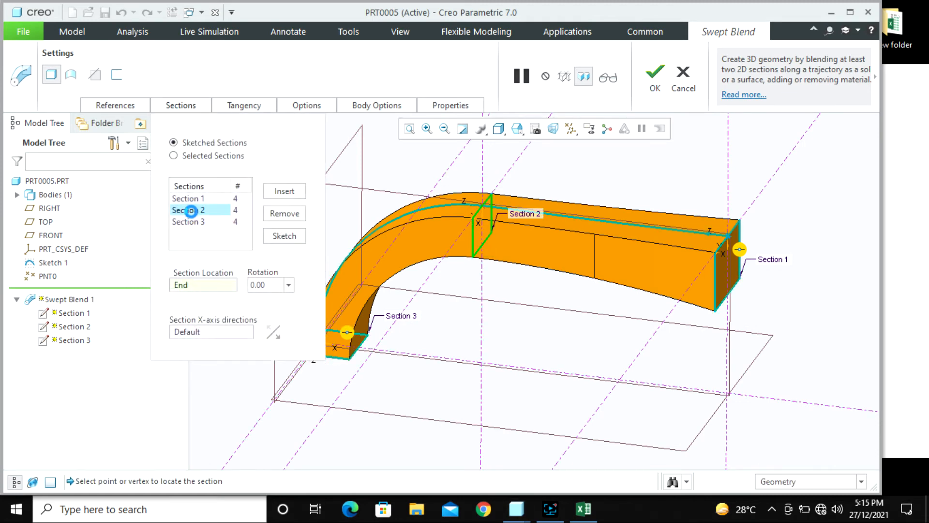
pyautogui.click(285, 214)
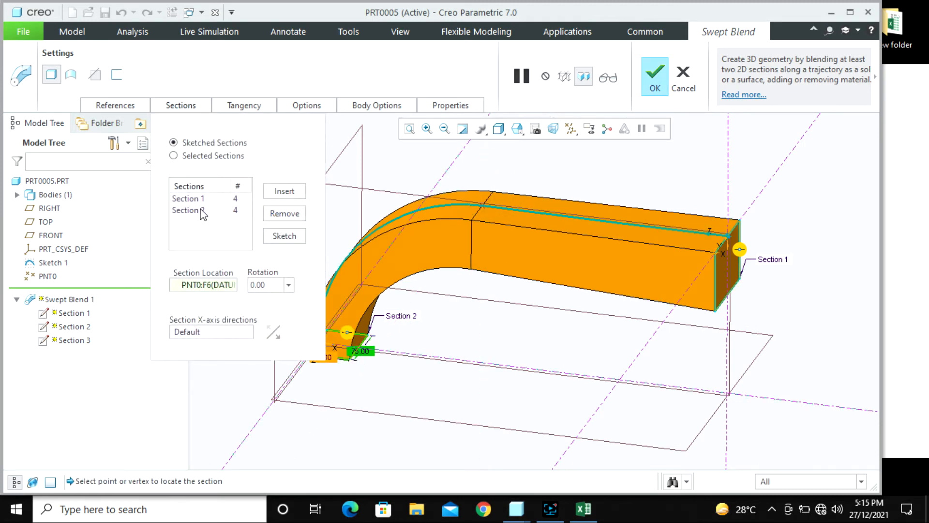
# - Insert a new section after Section 1 and locate it at the division point on the straight part of the trajectory
pyautogui.click(203, 211)
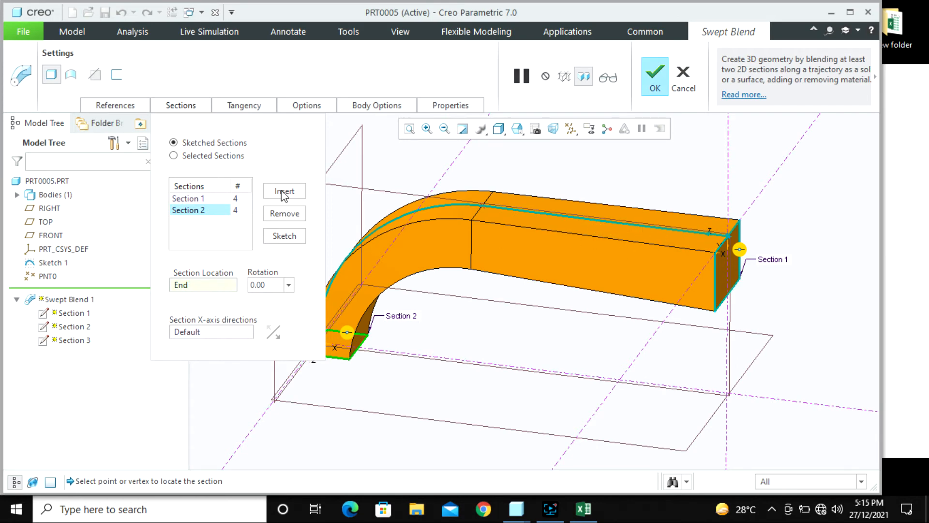
pyautogui.click(228, 198)
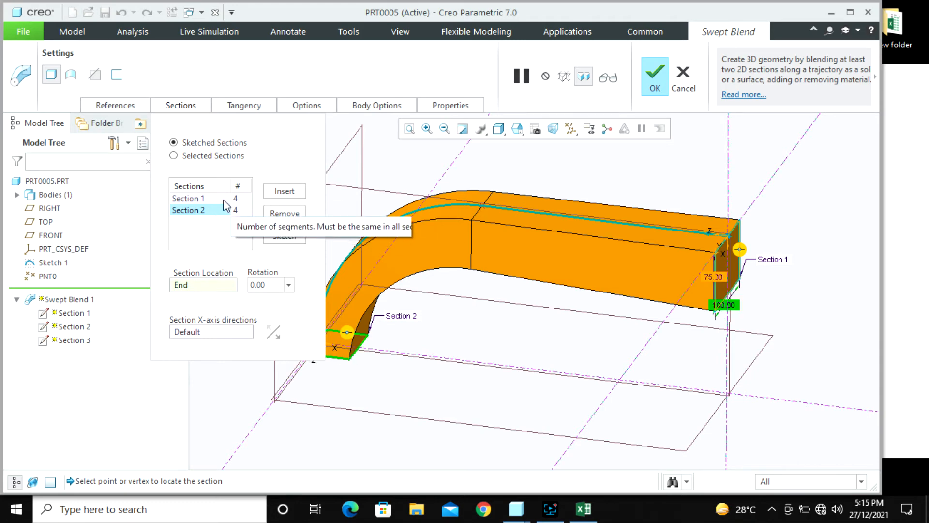
pyautogui.click(273, 188)
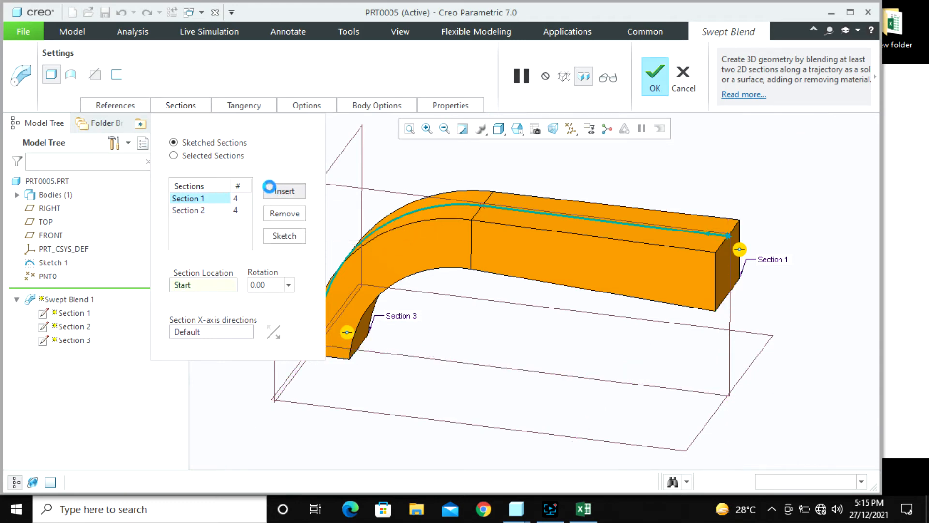
pyautogui.click(208, 213)
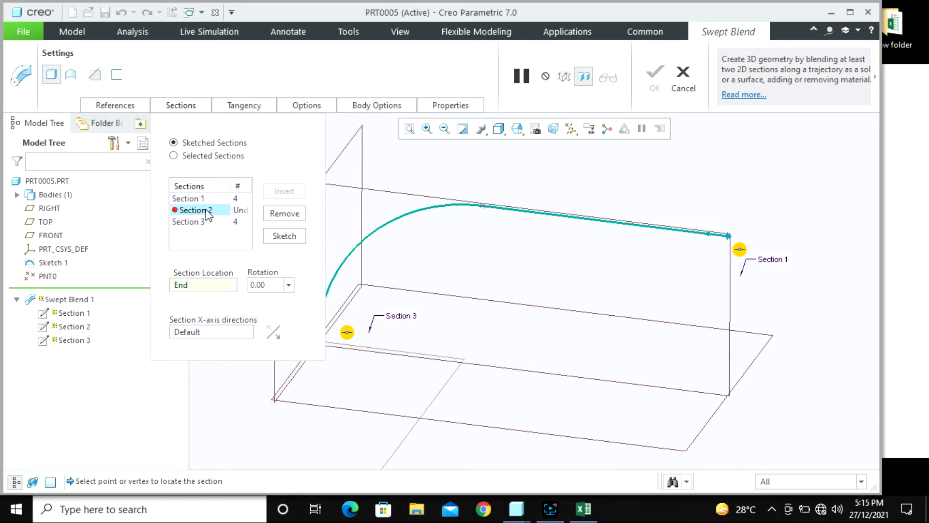
pyautogui.click(605, 221)
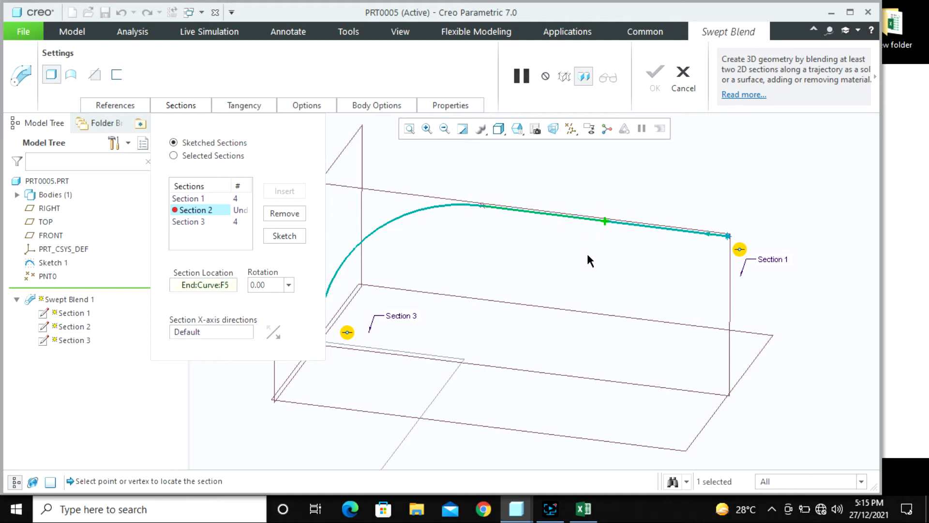
# - Sketch a rectangle about 40 wide and 31 high for Section 2, with its top edge centred on the section origin
pyautogui.click(294, 235)
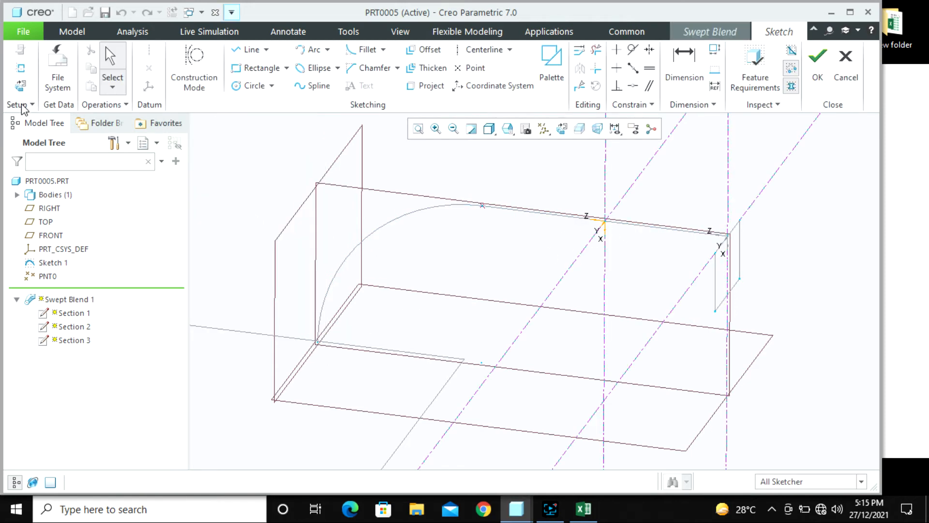
pyautogui.click(261, 68)
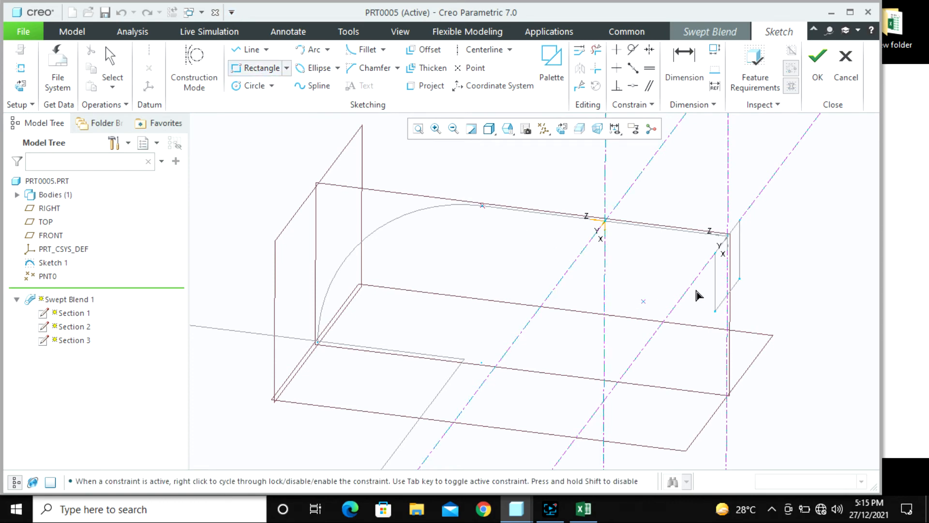
pyautogui.scroll(2, 584, 290)
pyautogui.moveTo(583, 271); pyautogui.dragTo(565, 274, button='middle')
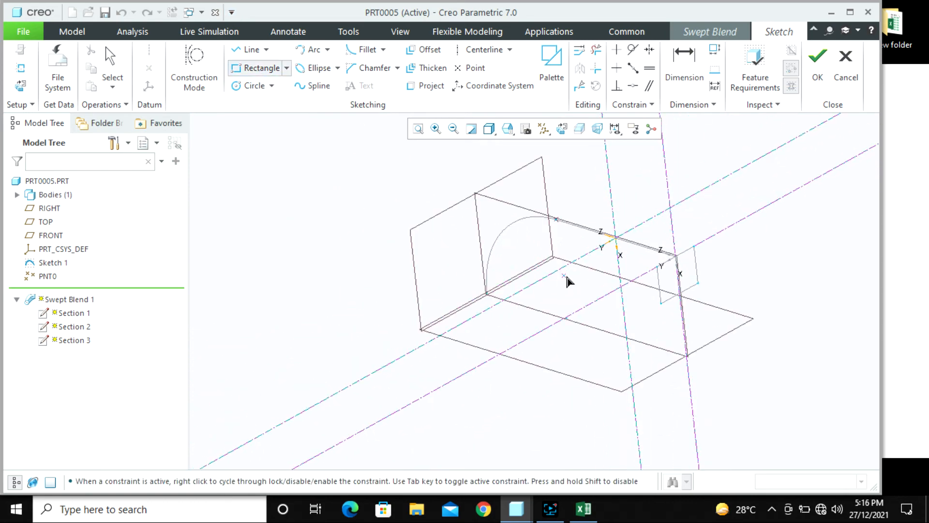
pyautogui.scroll(-3, 653, 234)
pyautogui.scroll(-2, 653, 237)
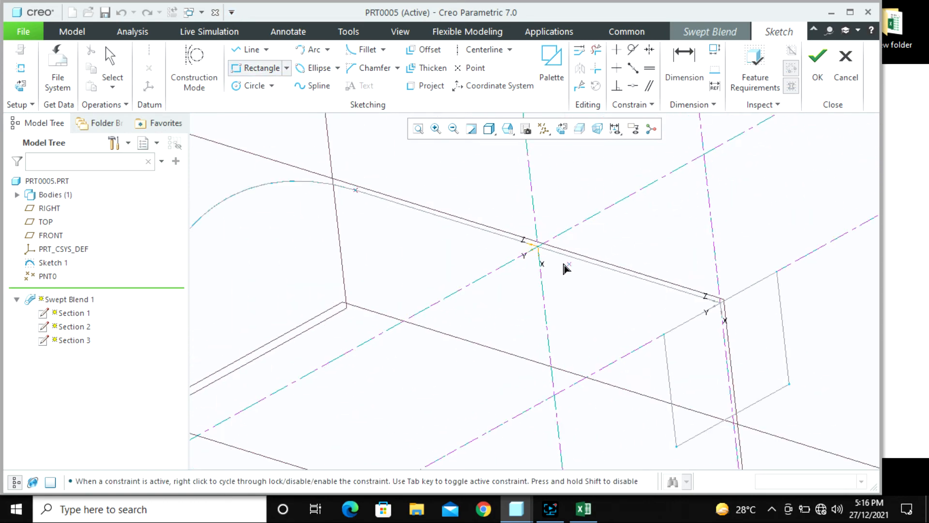
pyautogui.click(516, 260)
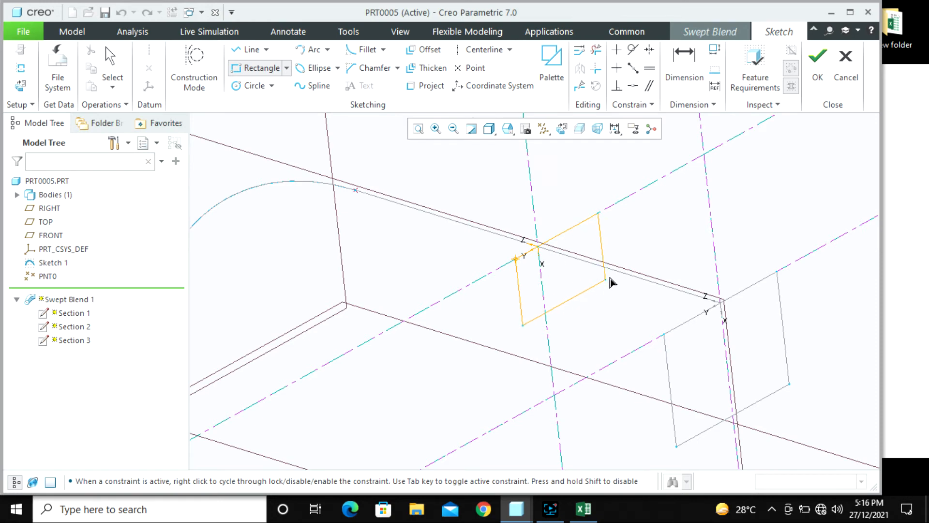
pyautogui.click(569, 284)
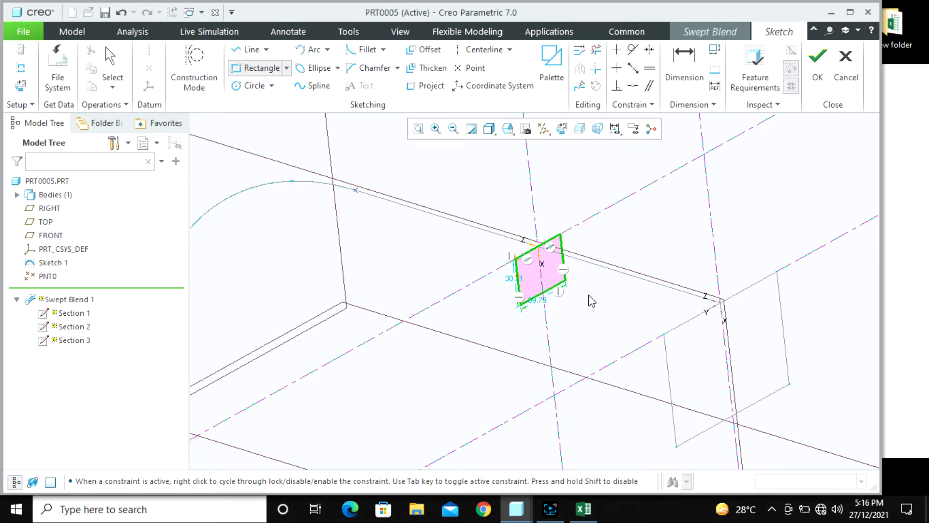
pyautogui.middleClick(562, 283)
# - Set the Section 2 rectangle to 50 high and 75 wide, and finish the section sketch
pyautogui.scroll(-1, 560, 283)
pyautogui.doubleClick(498, 280)
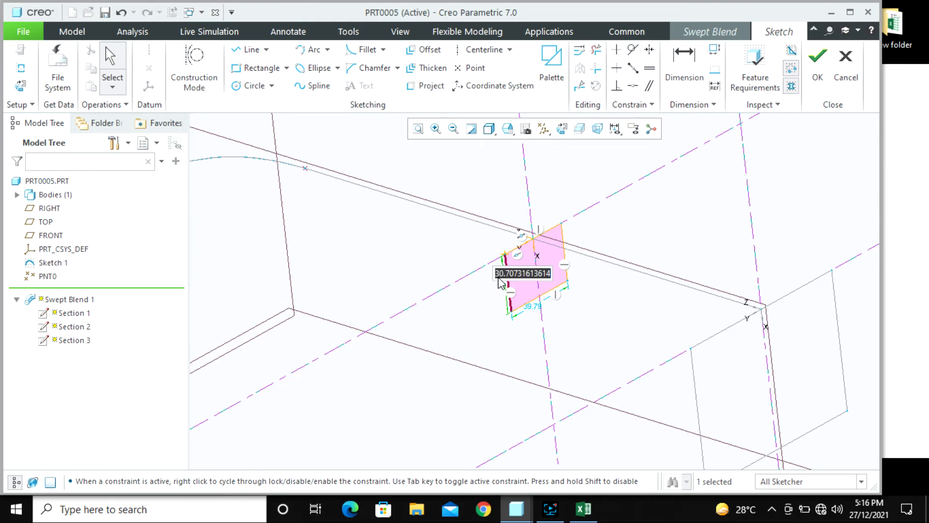
pyautogui.write('50')
pyautogui.press('Return')
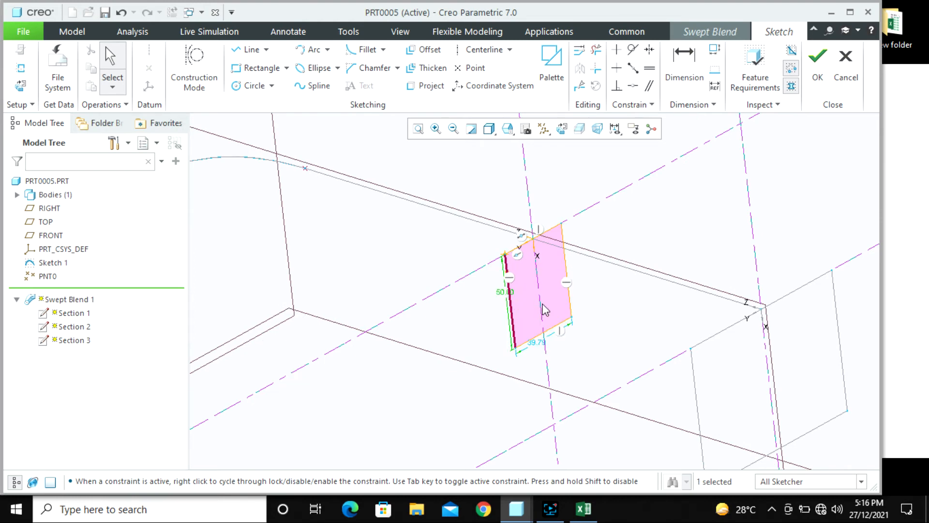
pyautogui.doubleClick(538, 341)
pyautogui.write('75')
pyautogui.press('Return')
pyautogui.scroll(2, 647, 216)
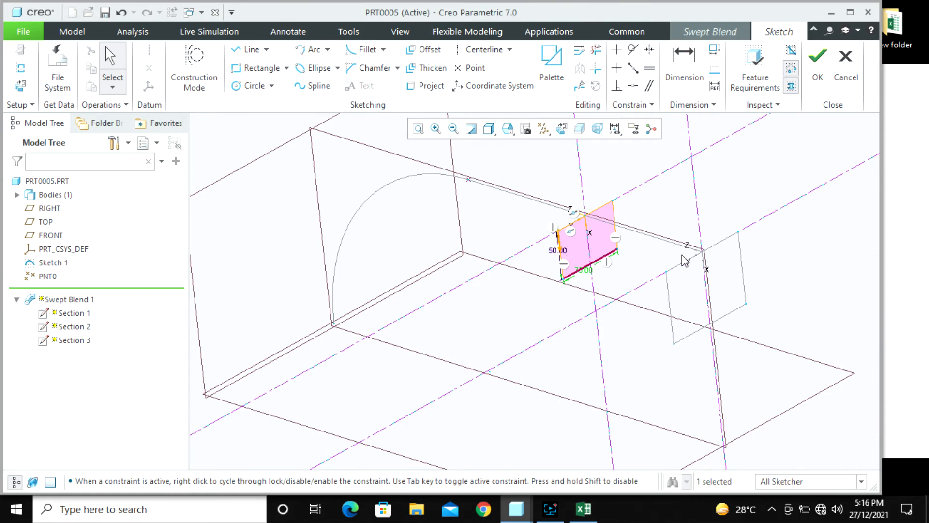
pyautogui.scroll(1, 686, 262)
pyautogui.click(817, 77)
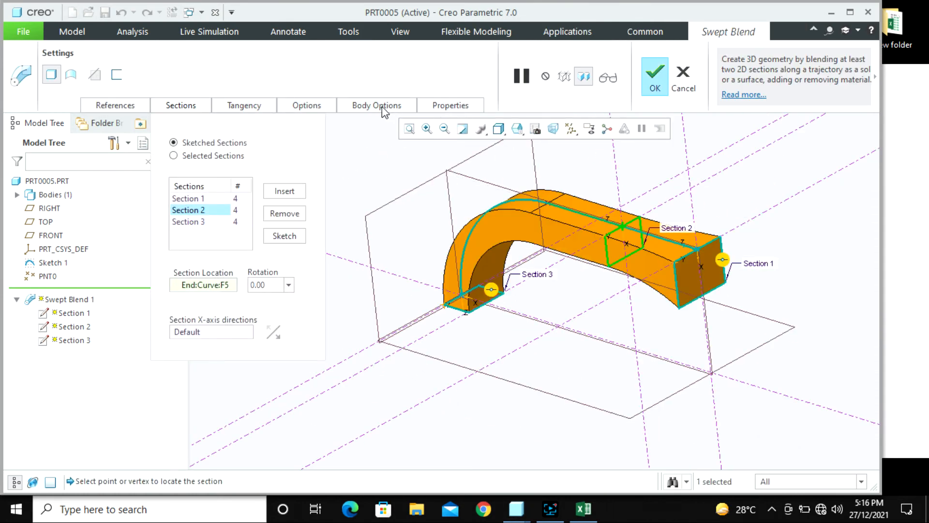
# - Try perimeter control on the swept blend, compare the preview in the FRONT view, and restore no blend control
pyautogui.click(518, 128)
pyautogui.click(538, 194)
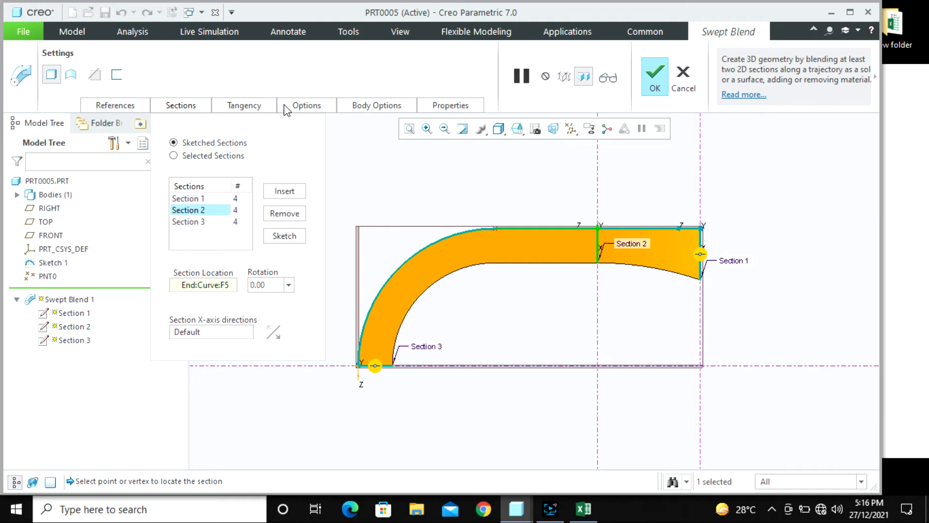
pyautogui.click(302, 108)
pyautogui.click(325, 196)
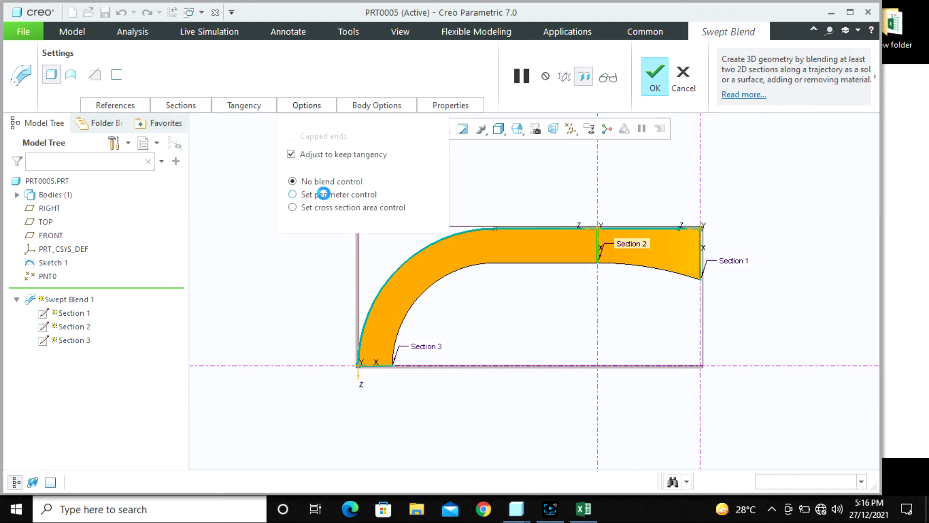
pyautogui.scroll(2, 745, 270)
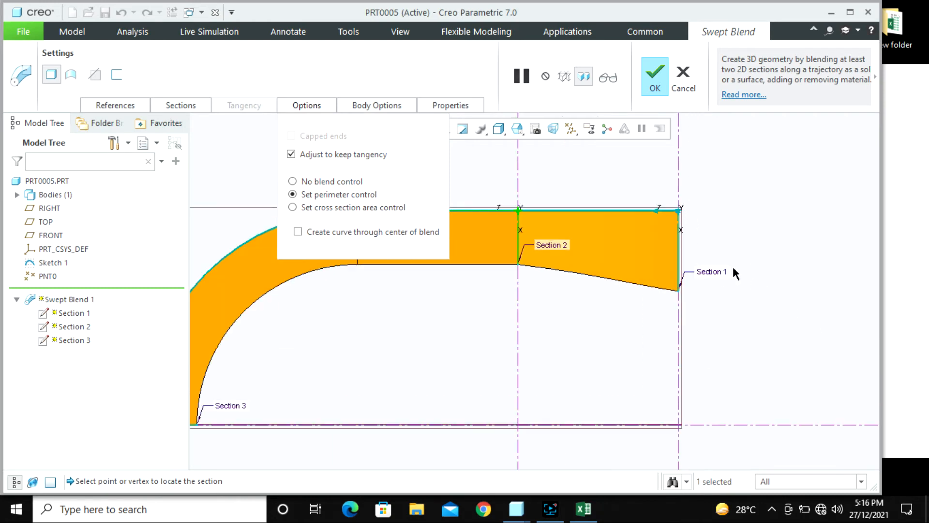
pyautogui.scroll(-2, 682, 278)
pyautogui.scroll(2, 653, 308)
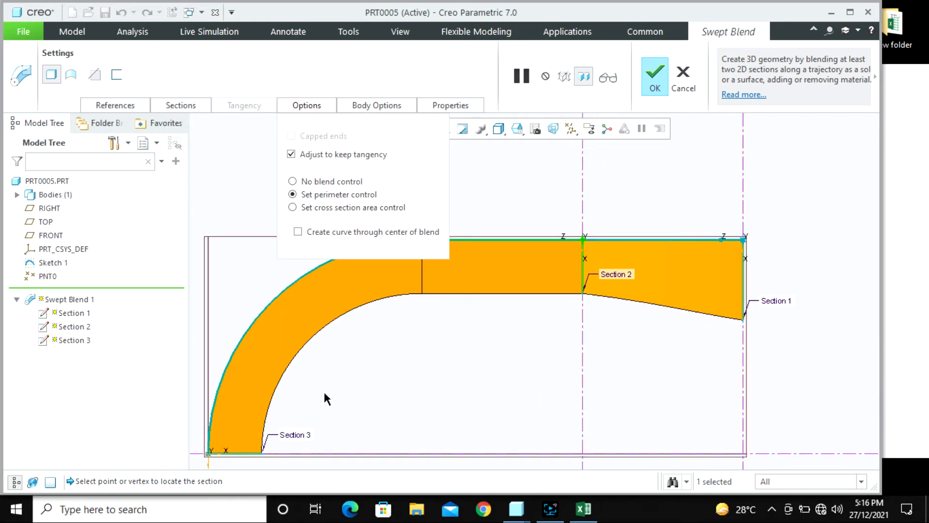
pyautogui.click(312, 182)
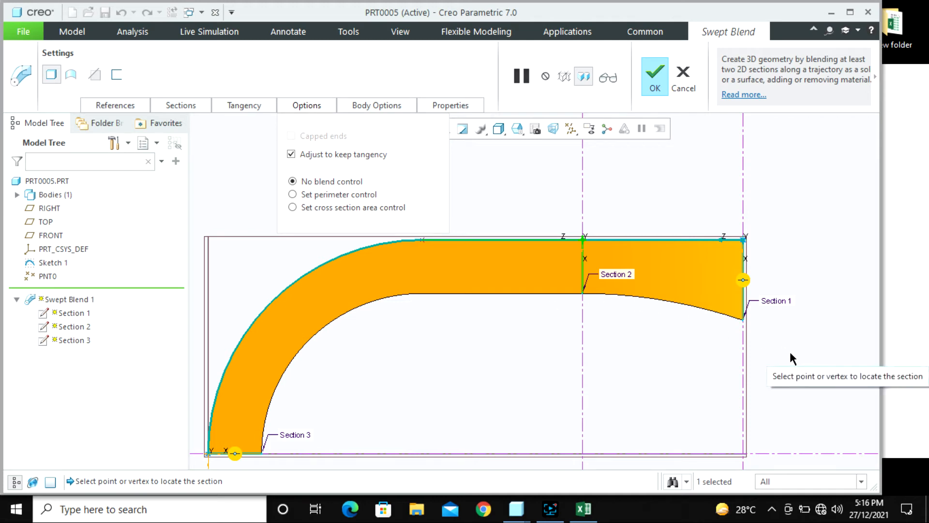
# - Try the Normal boundary condition on the start section of the swept blend
pyautogui.click(238, 105)
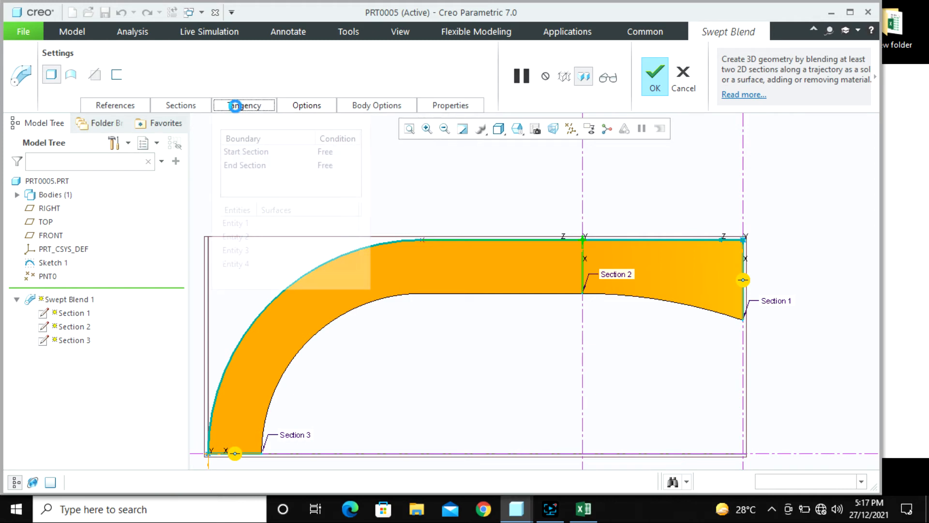
pyautogui.click(356, 152)
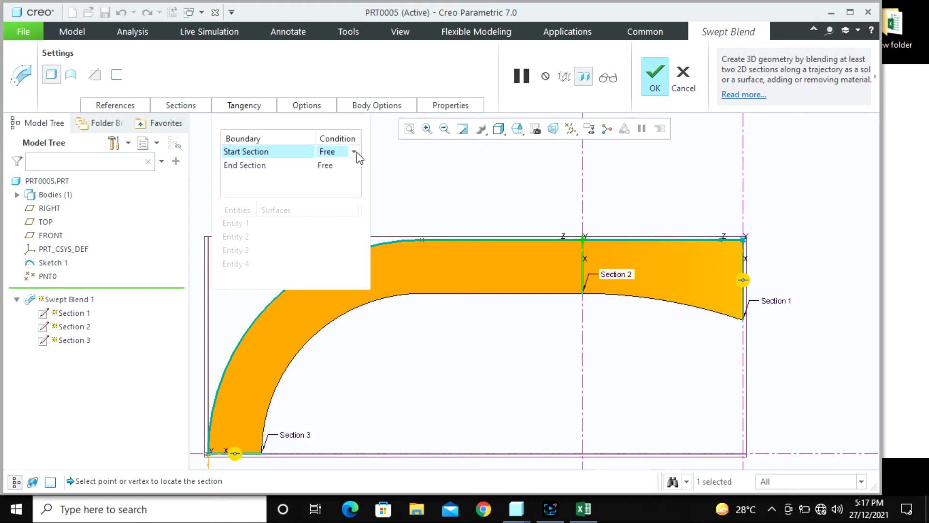
pyautogui.click(356, 152)
pyautogui.click(334, 190)
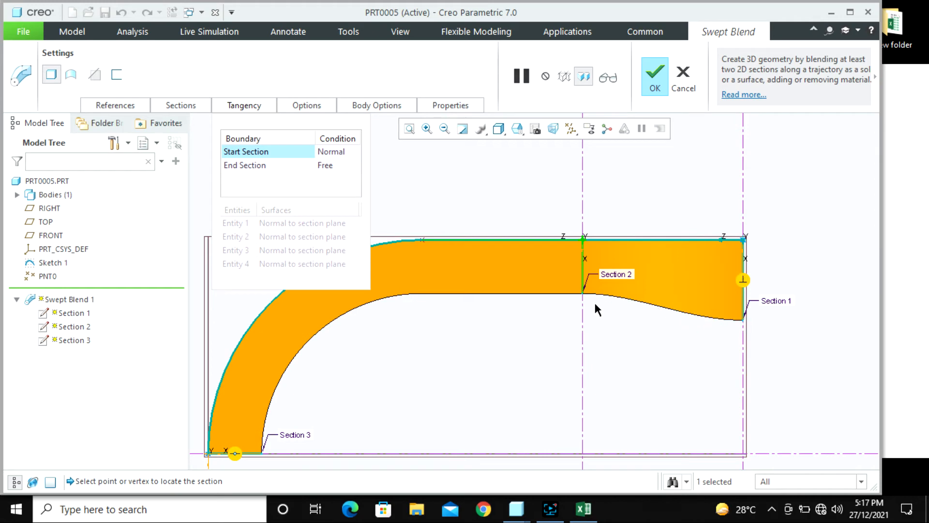
# - Restore the start section's boundary condition to Free and complete the swept blend redefinition
pyautogui.click(354, 151)
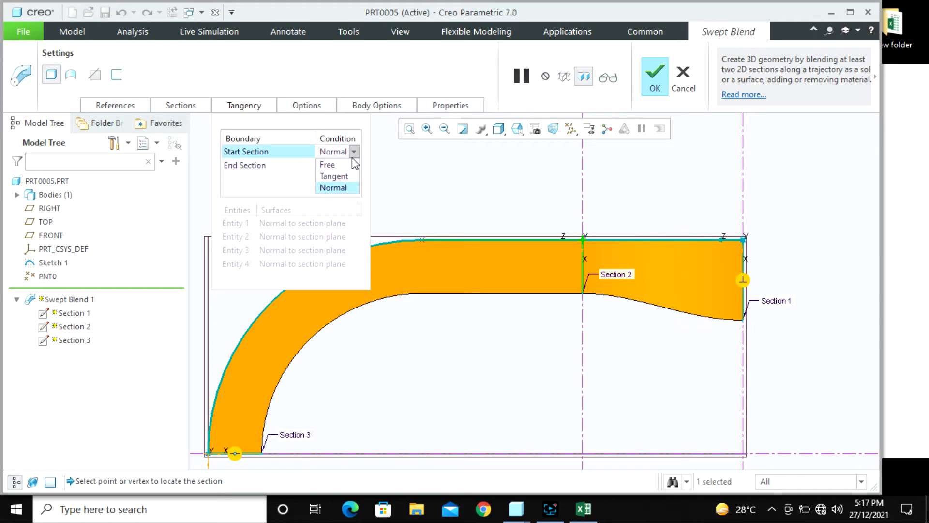
pyautogui.click(346, 165)
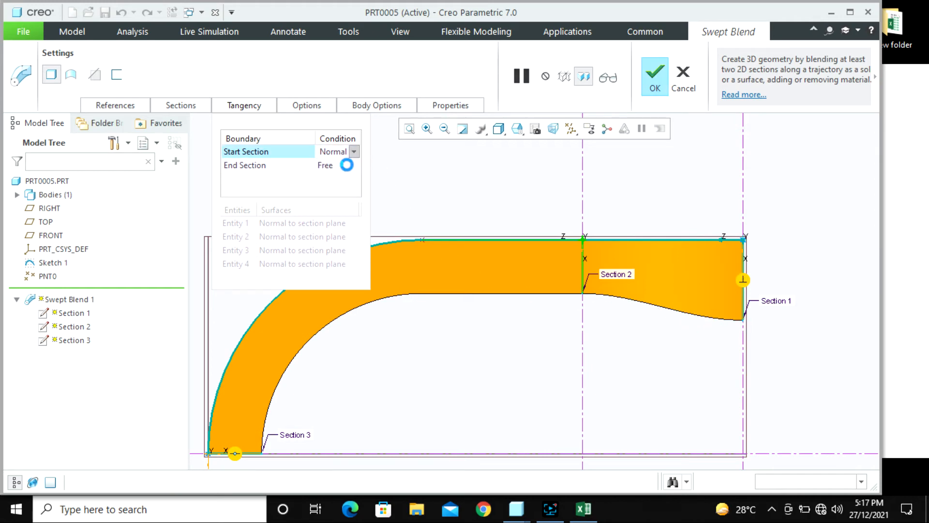
pyautogui.middleClick(485, 181)
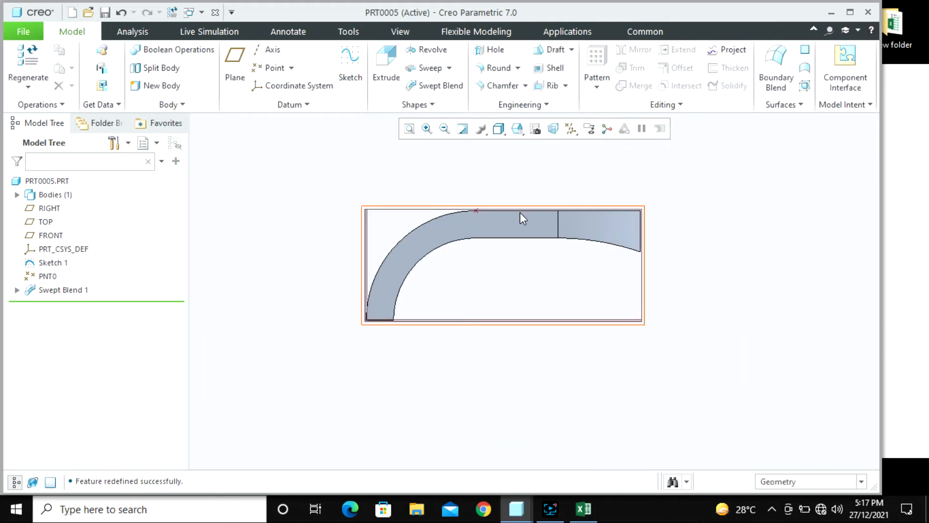
pyautogui.moveTo(521, 216); pyautogui.dragTo(450, 256, button='middle')
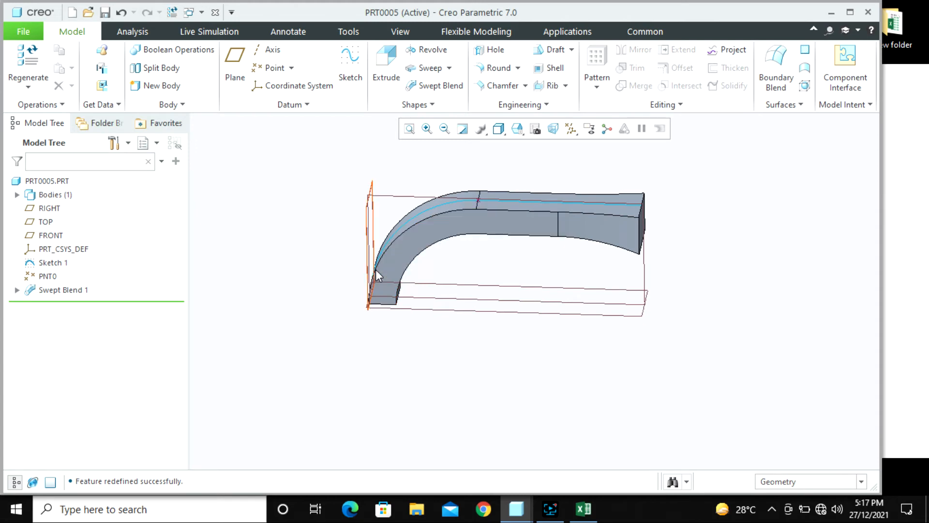
pyautogui.scroll(2, 363, 271)
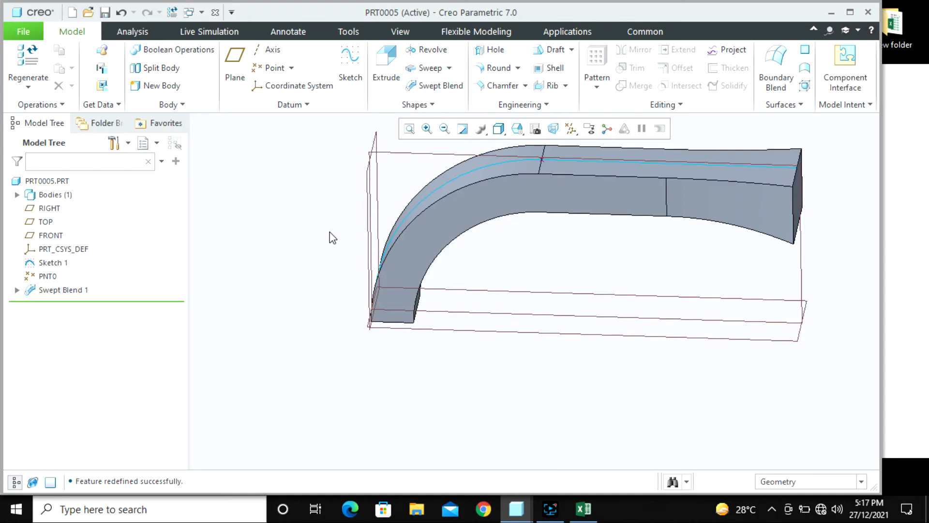
# - Switch to the SWEPT_BLEND_8 model and roll its history back to just after Extrude 1
pyautogui.click(201, 13)
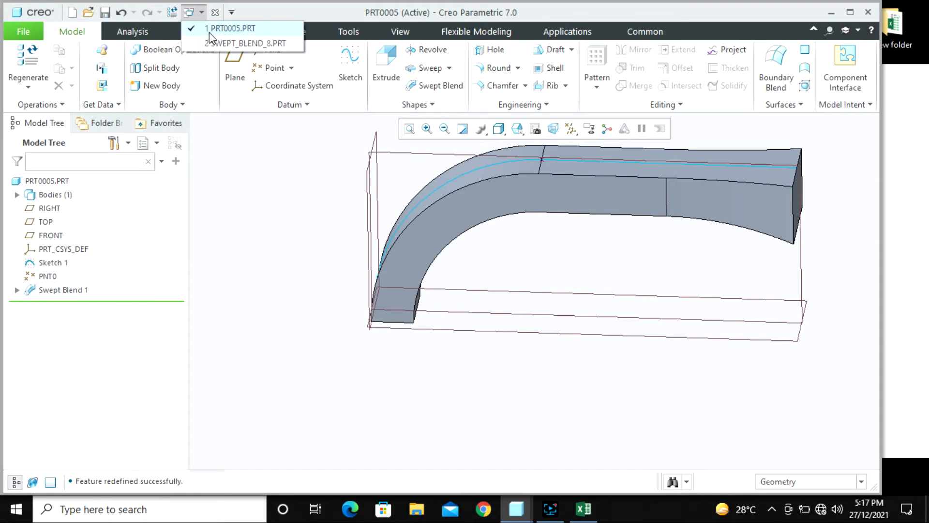
pyautogui.click(228, 39)
pyautogui.hotkey('ctrl', 'd')
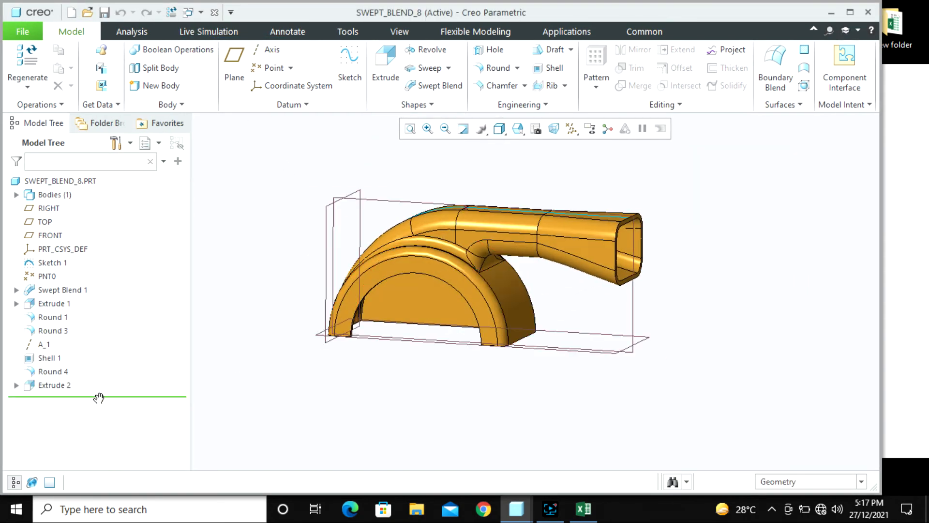
pyautogui.moveTo(98, 398)
pyautogui.mouseDown()
pyautogui.moveTo(109, 383)
pyautogui.moveTo(115, 289)
pyautogui.moveTo(80, 315)
pyautogui.mouseUp()
pyautogui.scroll(1, 608, 249)
pyautogui.moveTo(408, 329)
pyautogui.mouseDown(button='middle')
pyautogui.moveTo(409, 385)
pyautogui.moveTo(394, 400)
pyautogui.moveTo(408, 327)
pyautogui.moveTo(375, 296)
pyautogui.moveTo(395, 303)
pyautogui.moveTo(400, 331)
pyautogui.moveTo(359, 352)
pyautogui.mouseUp(button='middle')
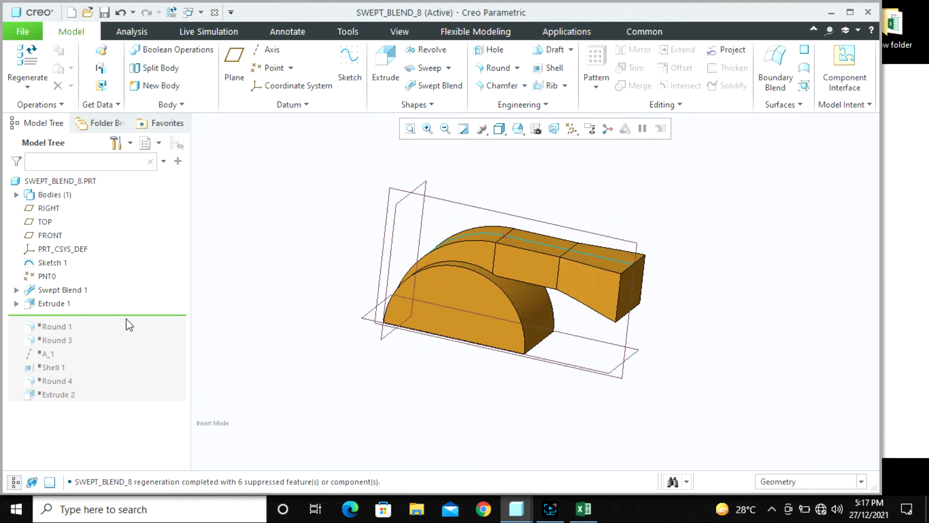
# - Roll the feature history forward through Round 1 and Round 3, examining the rounded edges after each
pyautogui.moveTo(131, 317); pyautogui.dragTo(133, 334)
pyautogui.moveTo(133, 333); pyautogui.dragTo(133, 334)
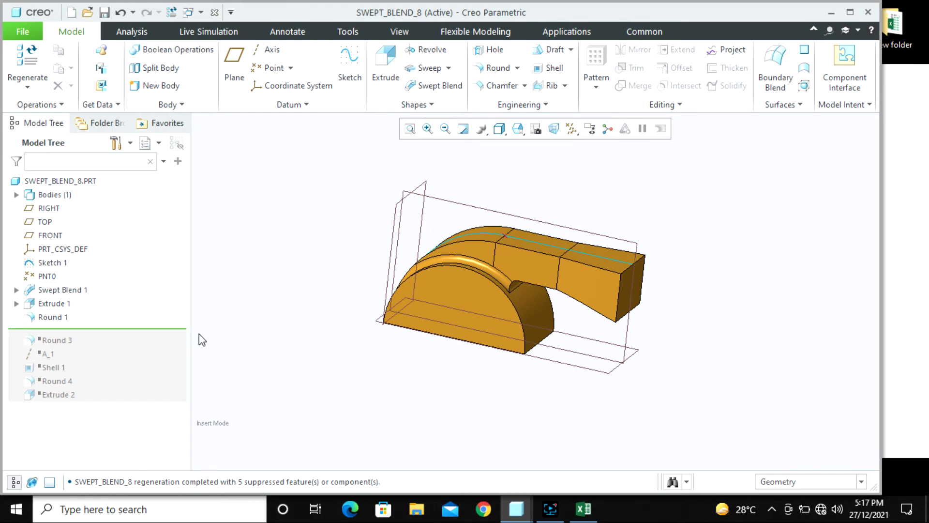
pyautogui.scroll(-5, 557, 288)
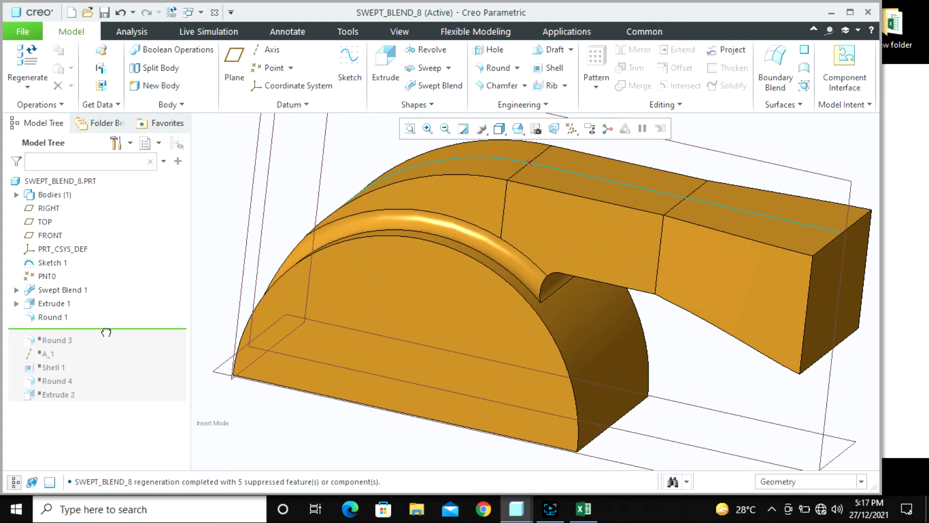
pyautogui.moveTo(106, 332); pyautogui.dragTo(103, 347)
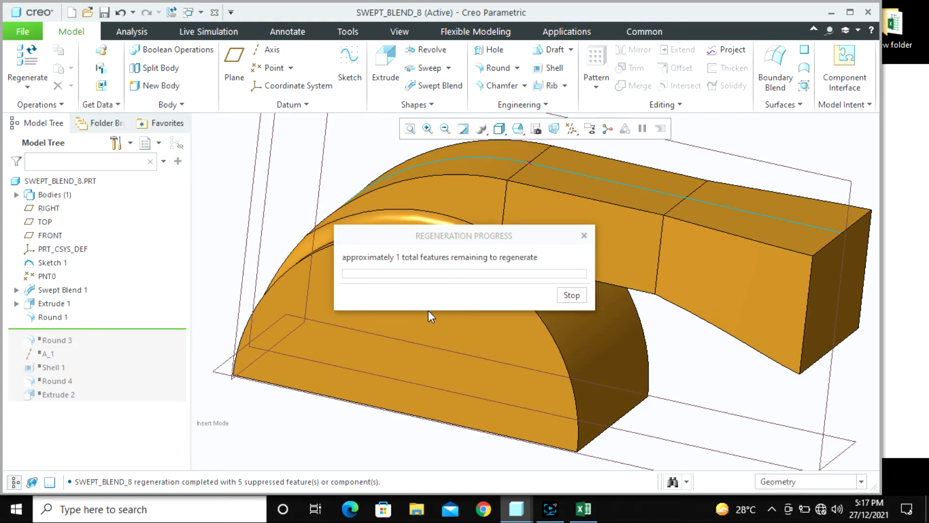
pyautogui.scroll(4, 476, 284)
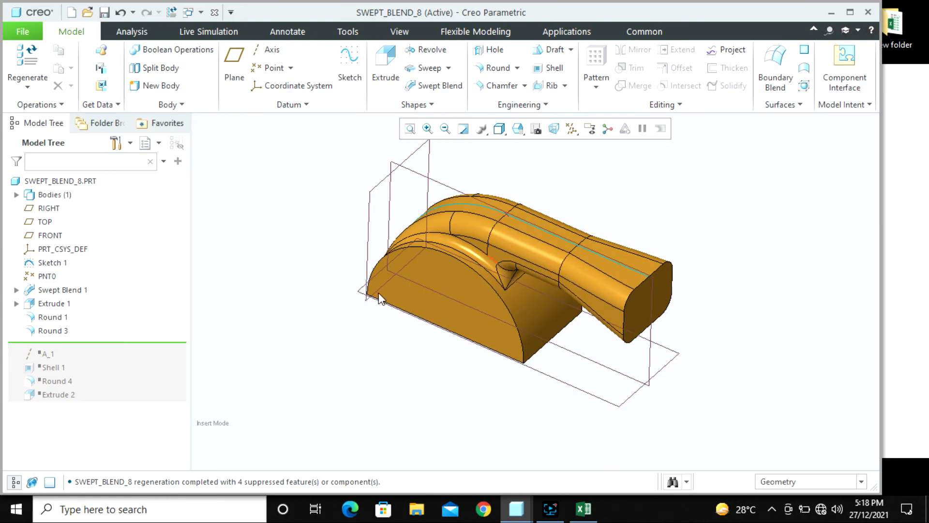
# - Roll the history forward through Shell 1, Round 4 and Extrude 2 to review the remaining features
pyautogui.moveTo(133, 342); pyautogui.dragTo(135, 367)
pyautogui.moveTo(547, 312)
pyautogui.mouseDown(button='middle')
pyautogui.moveTo(612, 272)
pyautogui.moveTo(609, 201)
pyautogui.moveTo(587, 183)
pyautogui.moveTo(624, 300)
pyautogui.mouseUp(button='middle')
pyautogui.moveTo(100, 369); pyautogui.dragTo(108, 388)
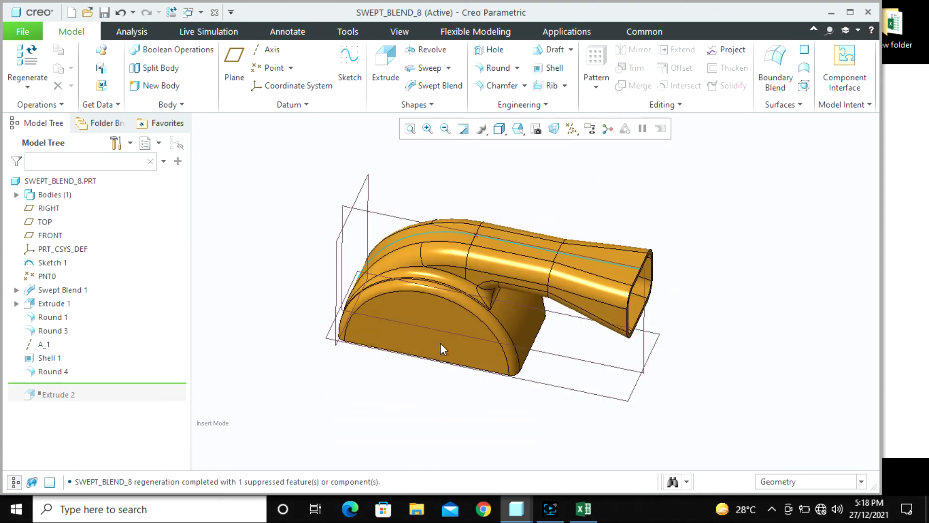
pyautogui.moveTo(486, 261)
pyautogui.mouseDown(button='middle')
pyautogui.moveTo(452, 164)
pyautogui.moveTo(492, 287)
pyautogui.moveTo(479, 290)
pyautogui.mouseUp(button='middle')
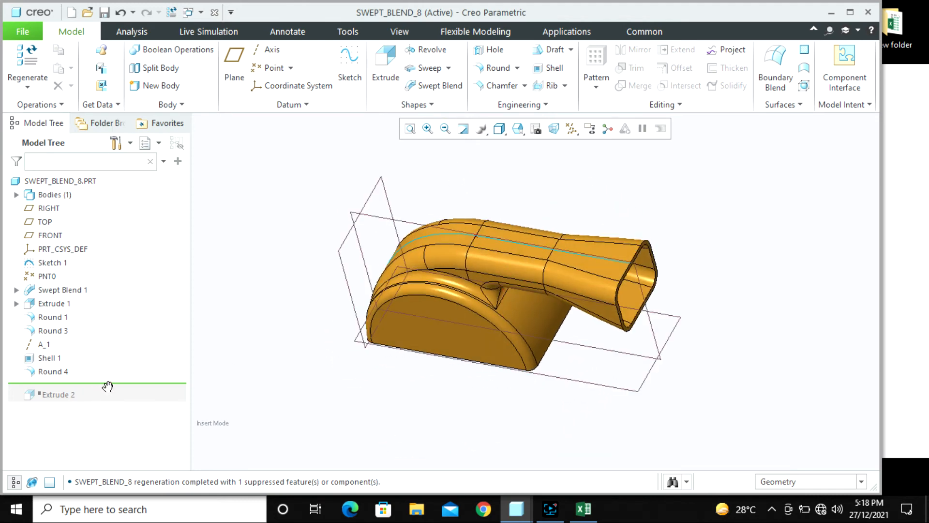
pyautogui.moveTo(107, 386); pyautogui.dragTo(112, 398)
pyautogui.moveTo(421, 329)
pyautogui.mouseDown(button='middle')
pyautogui.moveTo(425, 297)
pyautogui.moveTo(390, 244)
pyautogui.moveTo(437, 331)
pyautogui.mouseUp(button='middle')
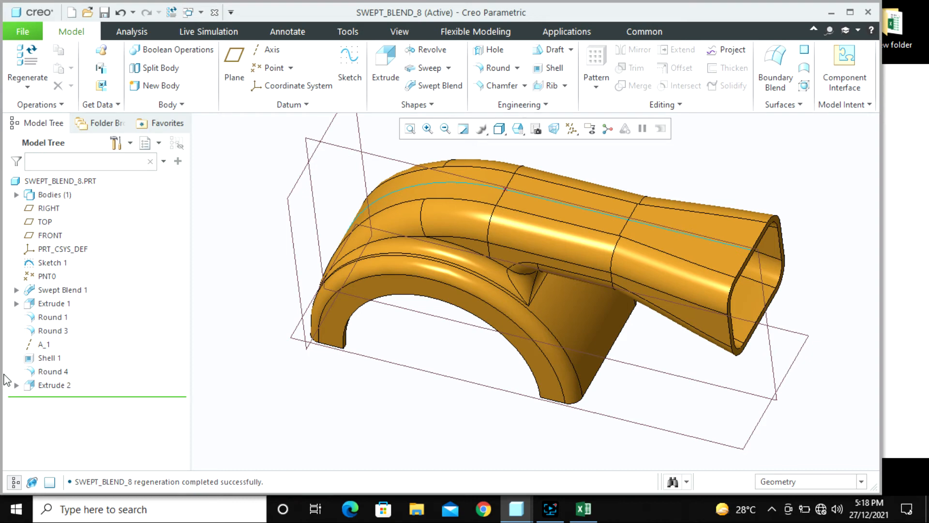
# - Save SWEPT_BLEND_8, and close both it and PRT0005
pyautogui.click(104, 12)
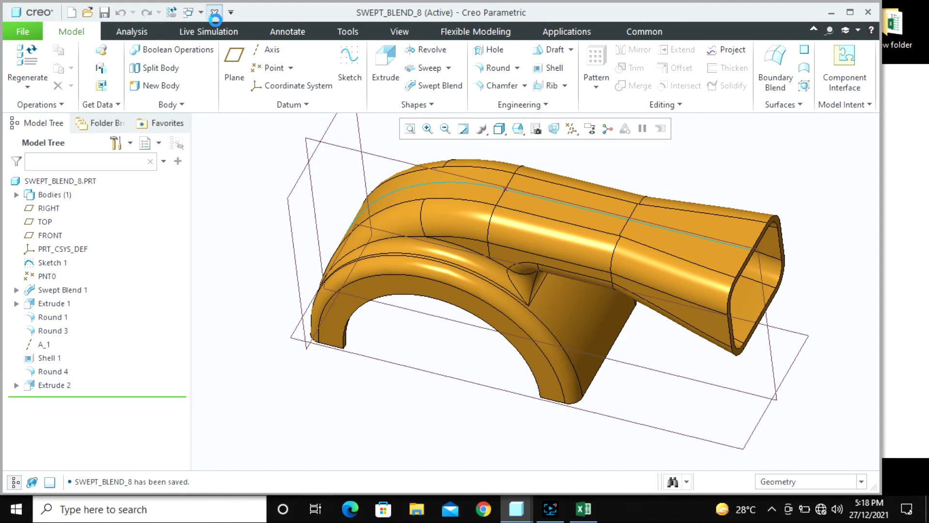
pyautogui.click(214, 12)
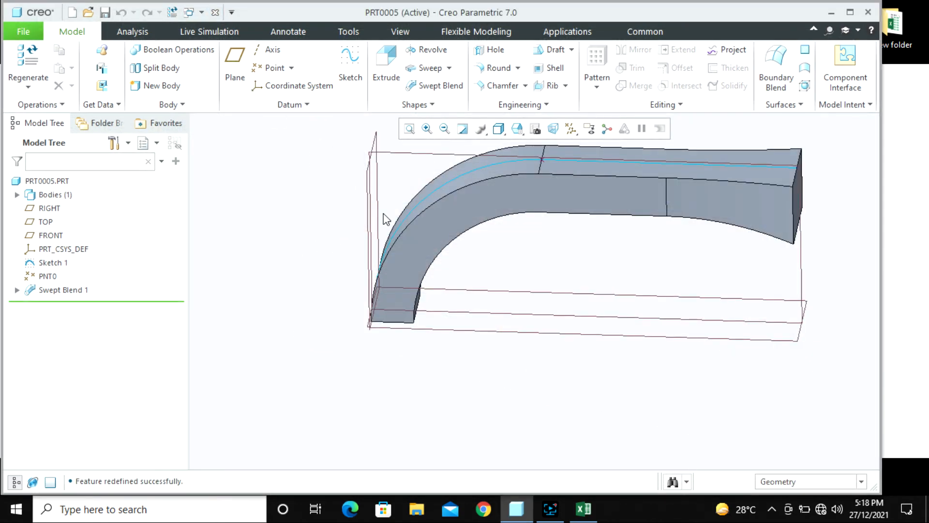
pyautogui.click(214, 13)
# - Open the part swept_blend_7.prt from the 11. Swept Blend folder
pyautogui.click(46, 54)
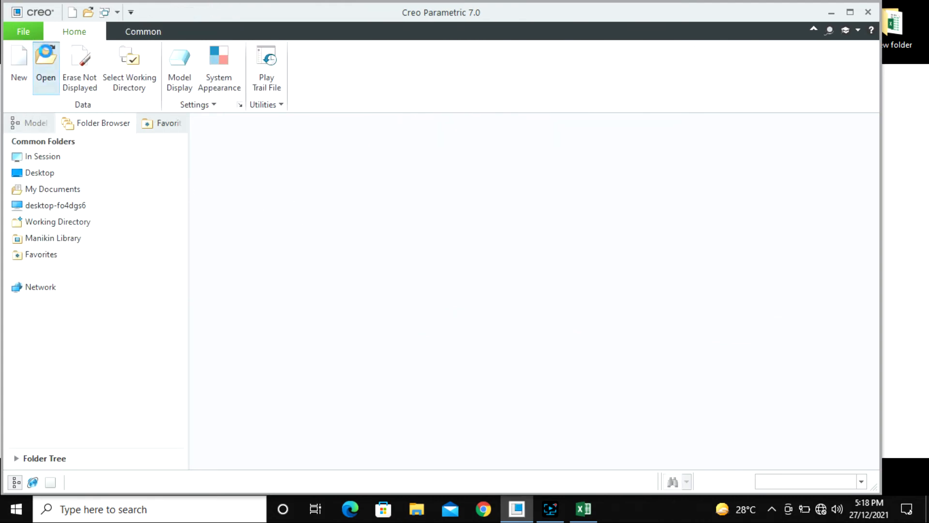
pyautogui.click(252, 127)
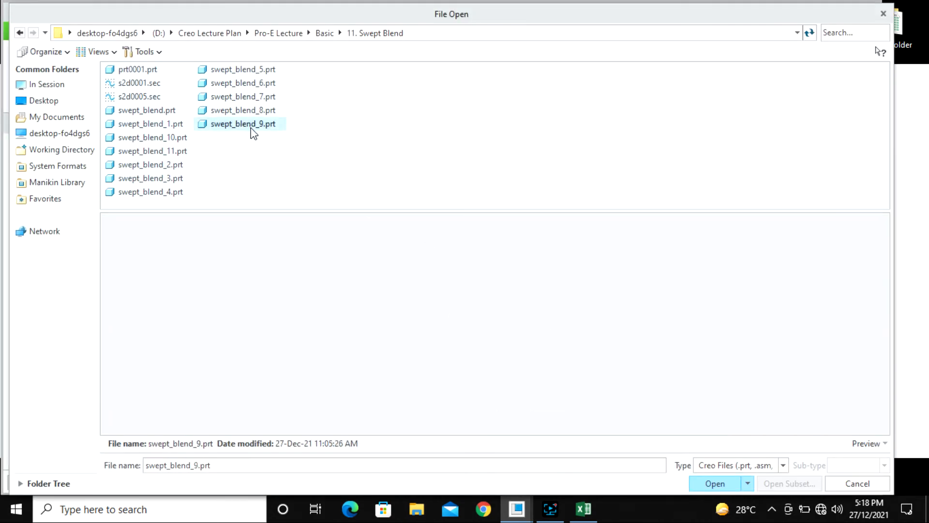
pyautogui.click(246, 114)
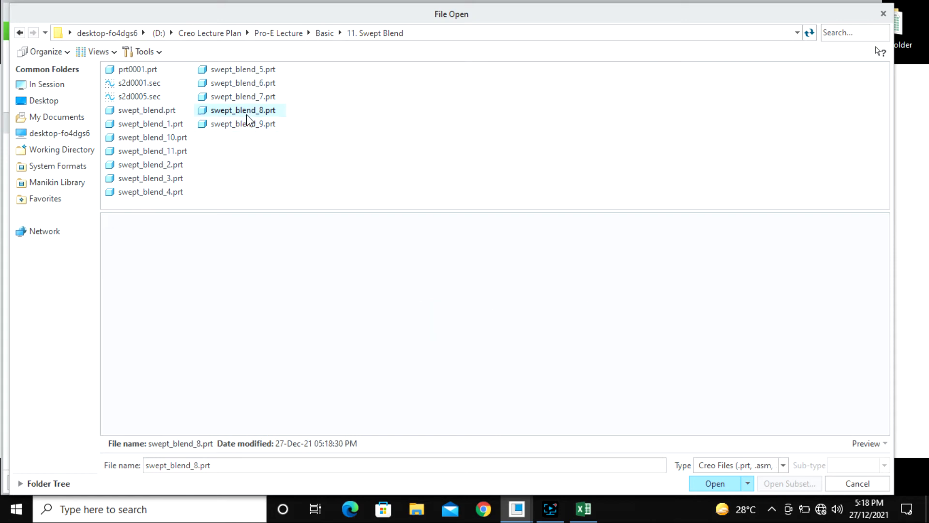
pyautogui.click(250, 100)
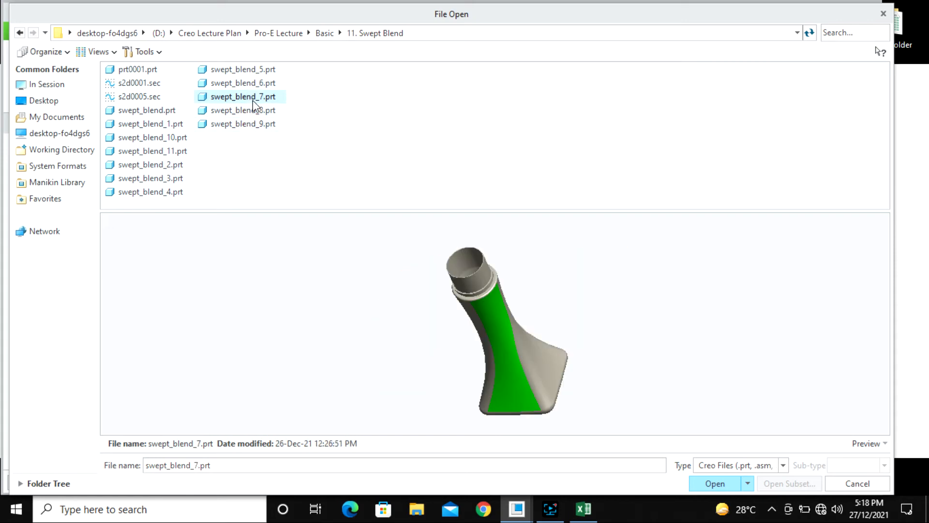
pyautogui.doubleClick(252, 100)
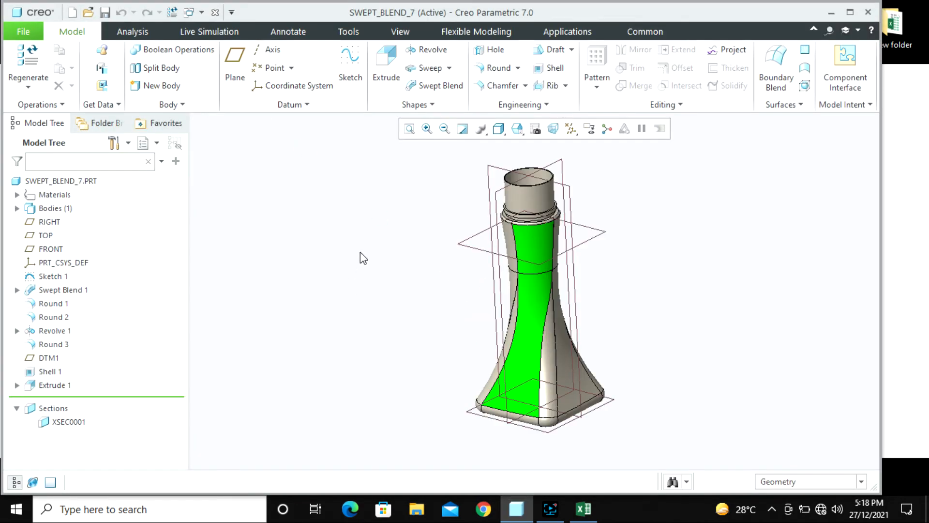
# - Hide the display of all datum features in the bottle model
pyautogui.click(571, 129)
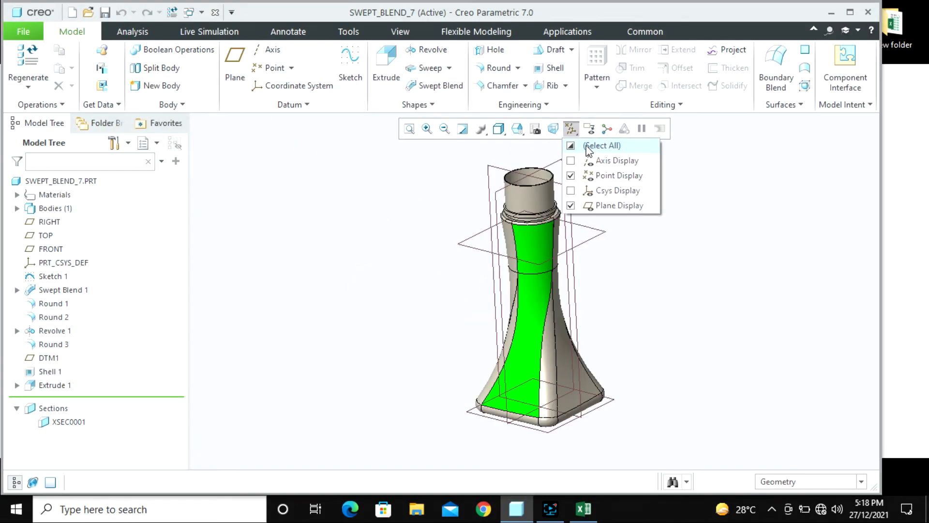
pyautogui.click(591, 145)
pyautogui.click(602, 146)
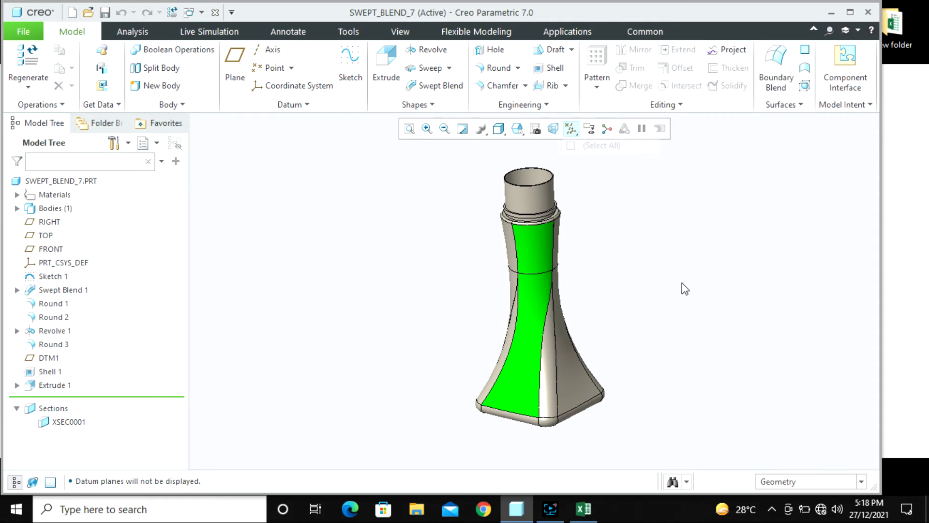
# - Roll the history back to just after Sketch 1 and examine the trajectory sketch's segments and dimensions
pyautogui.moveTo(102, 398); pyautogui.dragTo(115, 286)
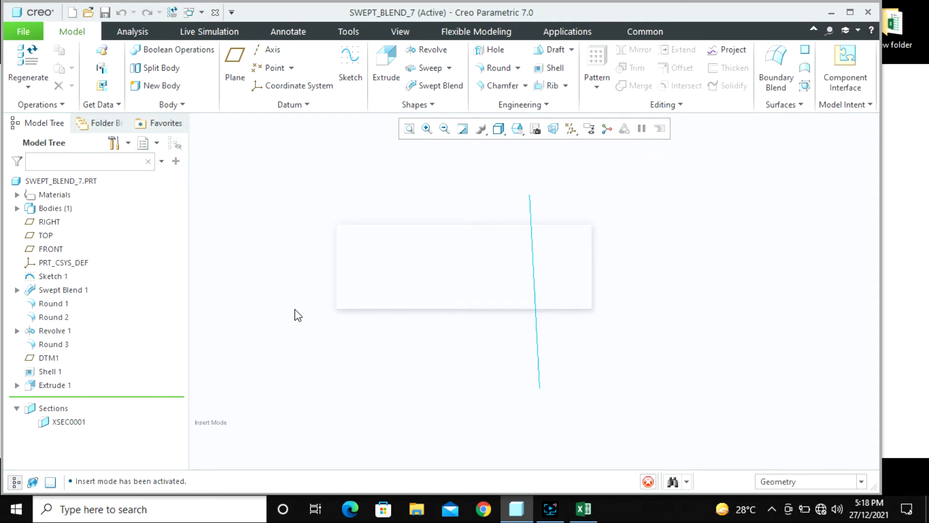
pyautogui.click(538, 334)
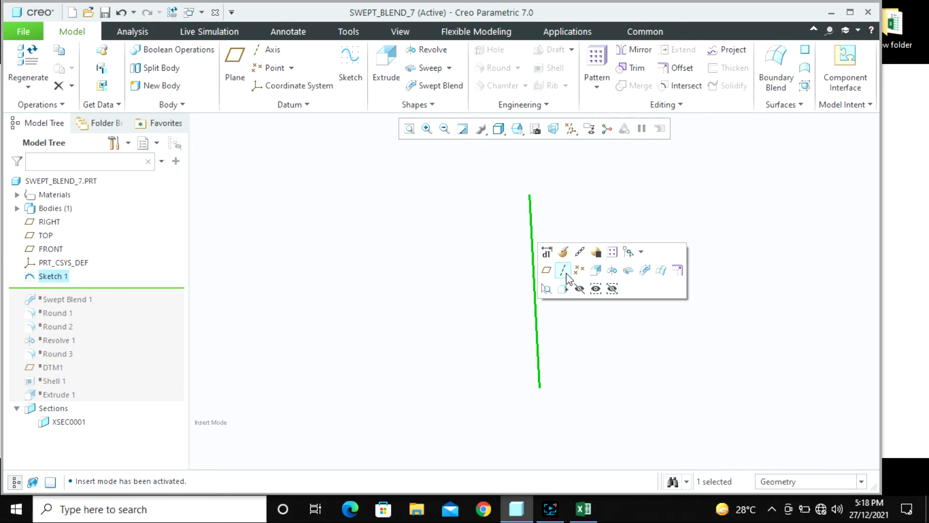
pyautogui.click(563, 251)
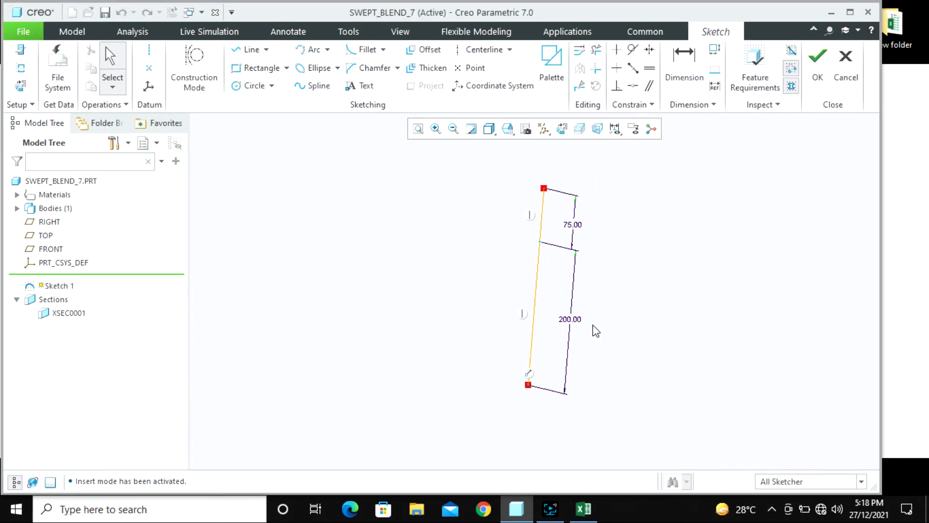
pyautogui.click(817, 60)
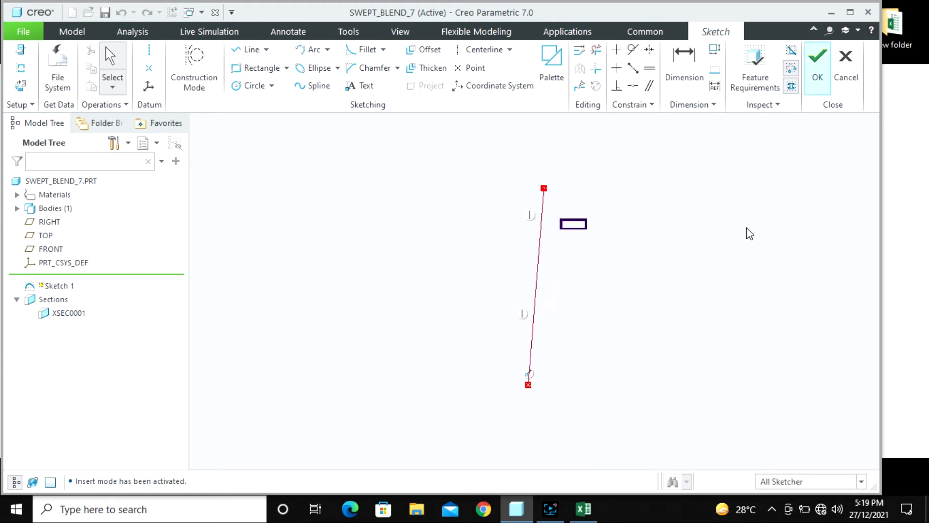
# - Roll the history forward to include Swept Blend 1 and open its definition to examine the list of sections
pyautogui.moveTo(93, 288); pyautogui.dragTo(93, 304)
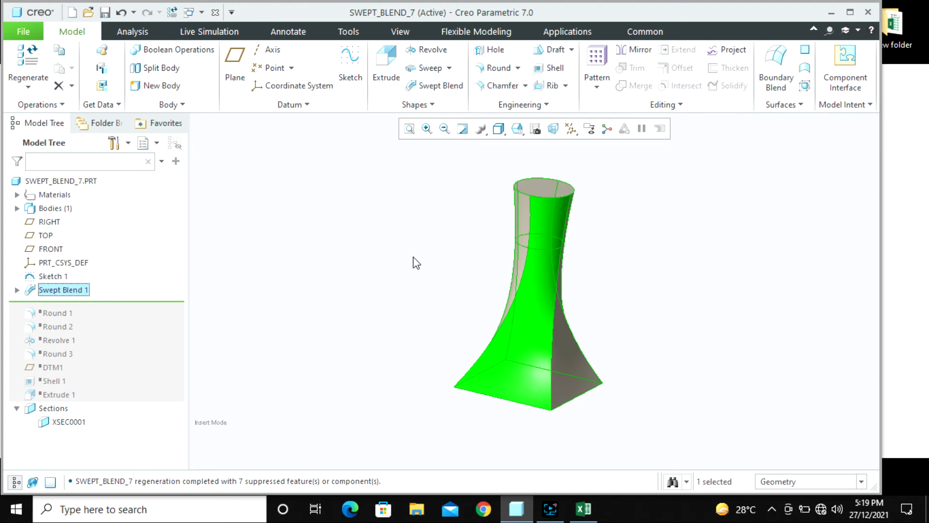
pyautogui.moveTo(450, 371); pyautogui.dragTo(549, 284, button='middle')
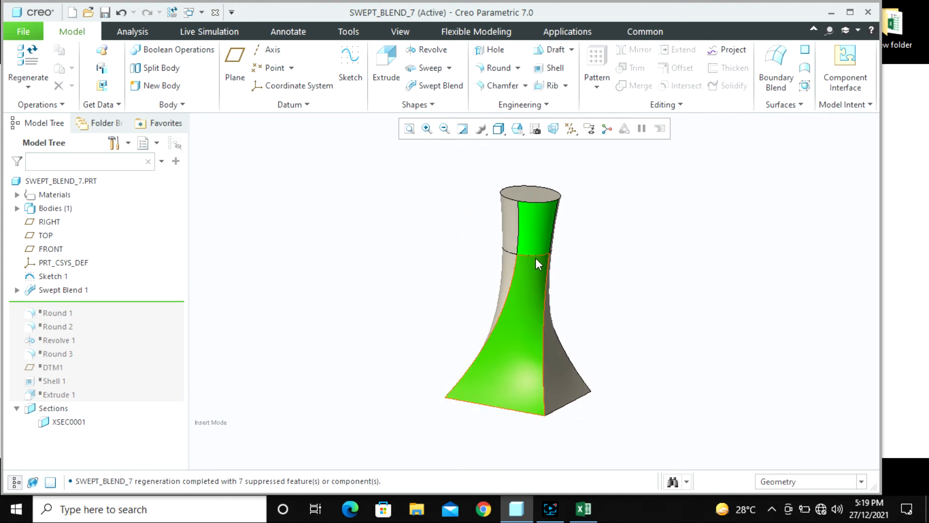
pyautogui.click(77, 290)
pyautogui.click(94, 214)
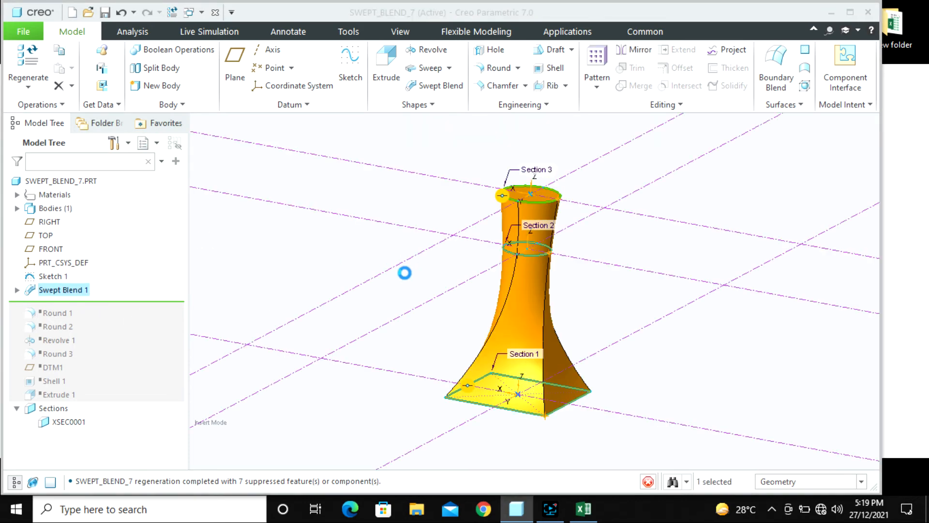
pyautogui.click(180, 105)
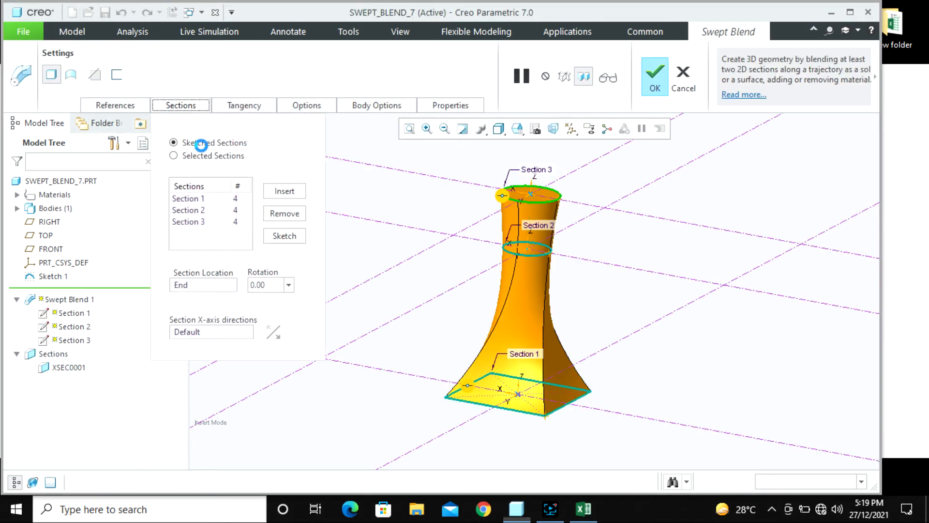
# - Edit the sketch of Section 1 and set the side length of its square to 150
pyautogui.click(191, 198)
pyautogui.click(279, 237)
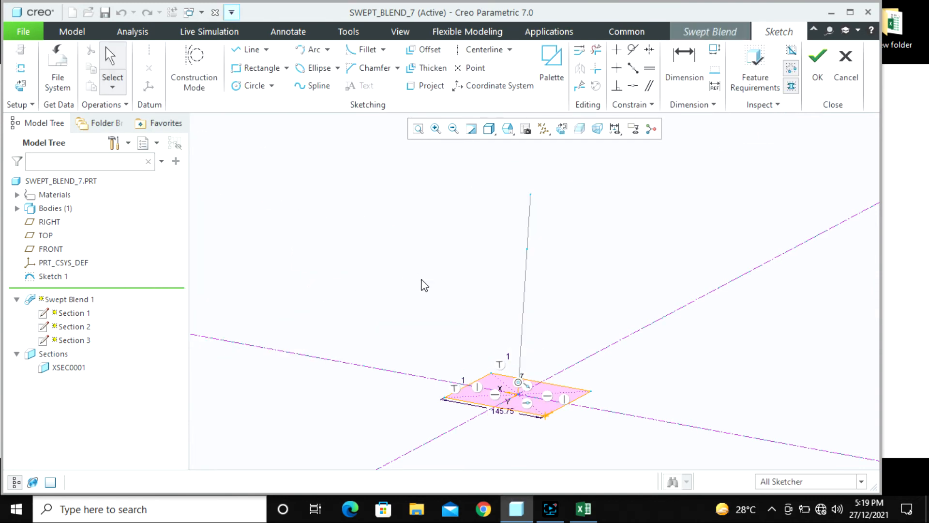
pyautogui.moveTo(411, 268); pyautogui.dragTo(404, 285, button='middle')
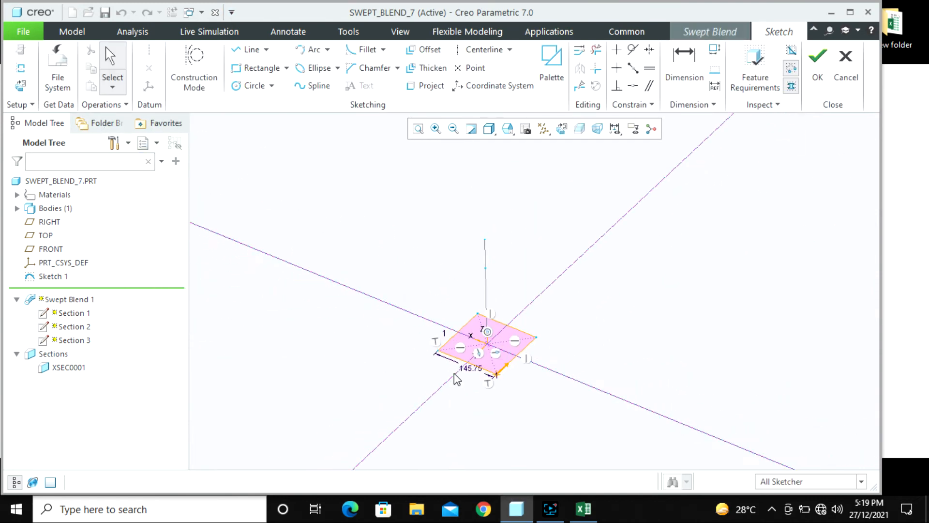
pyautogui.scroll(-3, 447, 352)
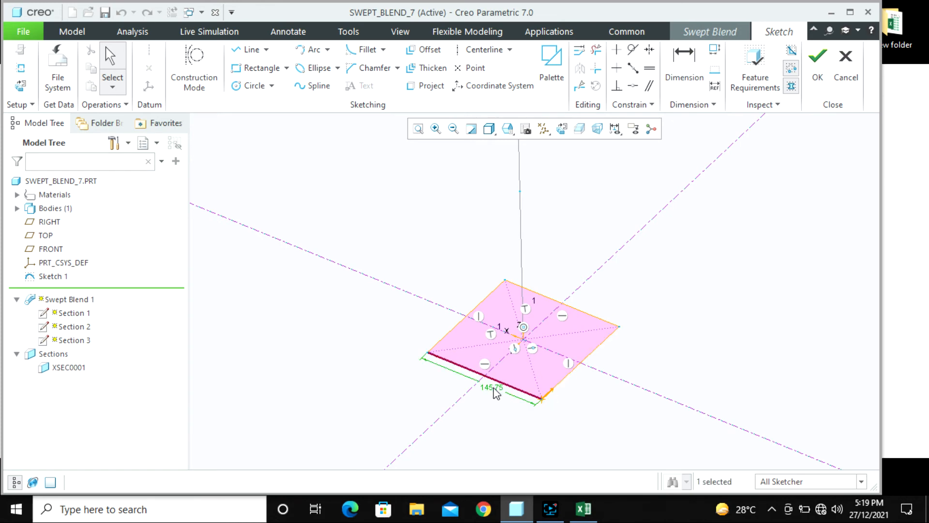
pyautogui.doubleClick(493, 388)
pyautogui.write('150')
pyautogui.press('Return')
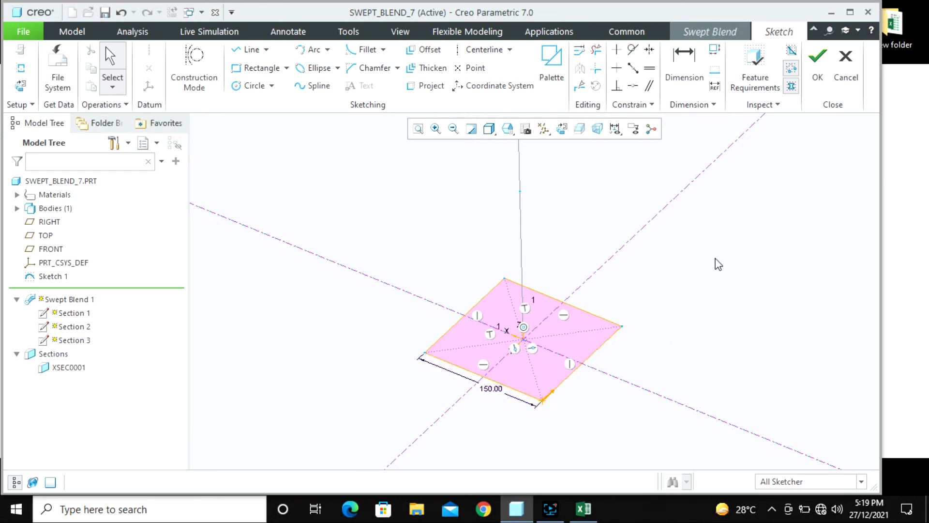
pyautogui.click(817, 72)
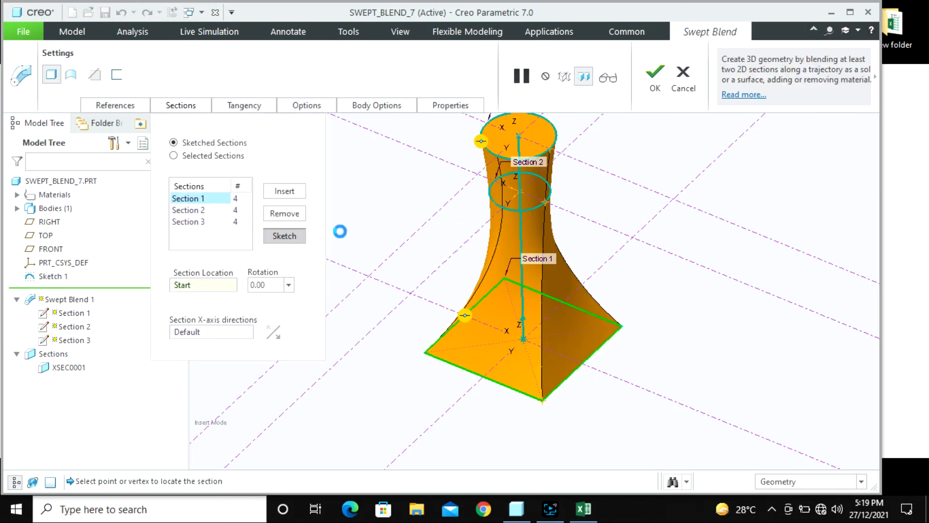
# - Open the sketch of Section 2 in 2D orientation and examine its divided circle, diameter and start point
pyautogui.click(222, 209)
pyautogui.click(284, 236)
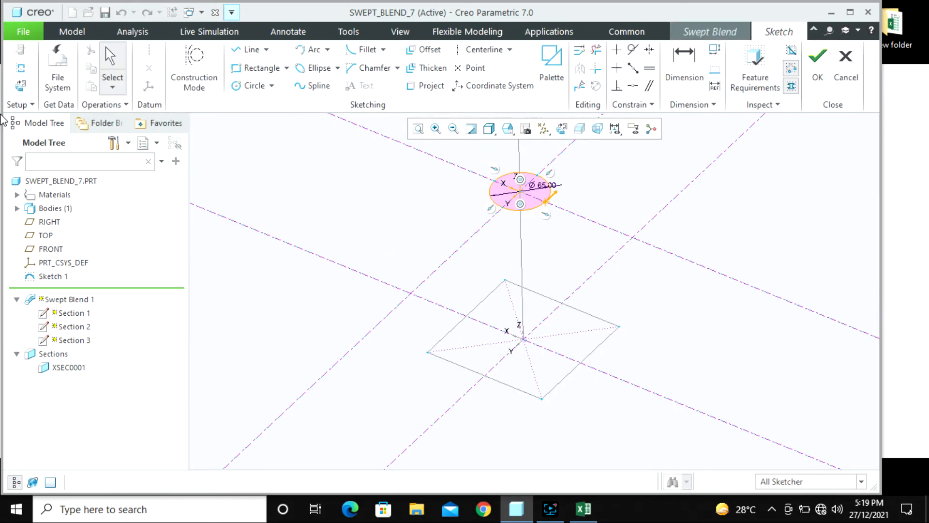
pyautogui.click(20, 85)
pyautogui.scroll(1, 332, 334)
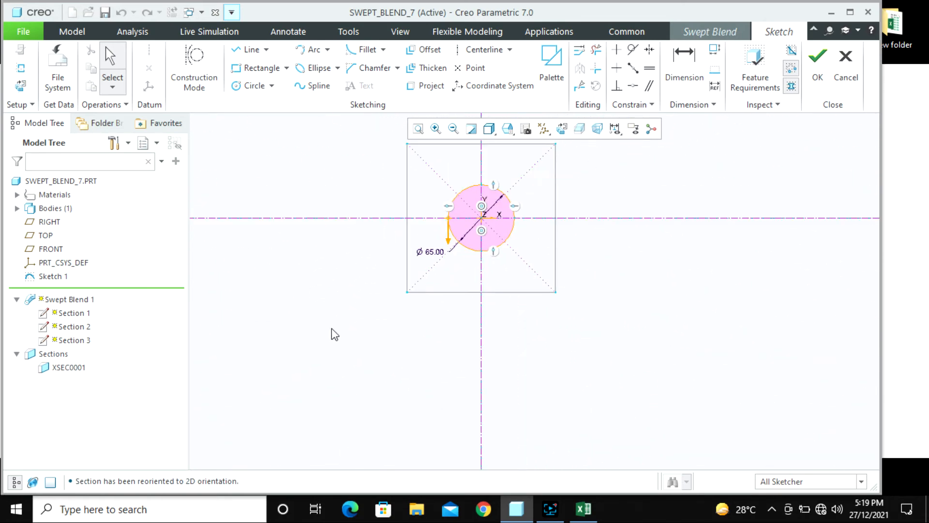
pyautogui.scroll(-1, 480, 205)
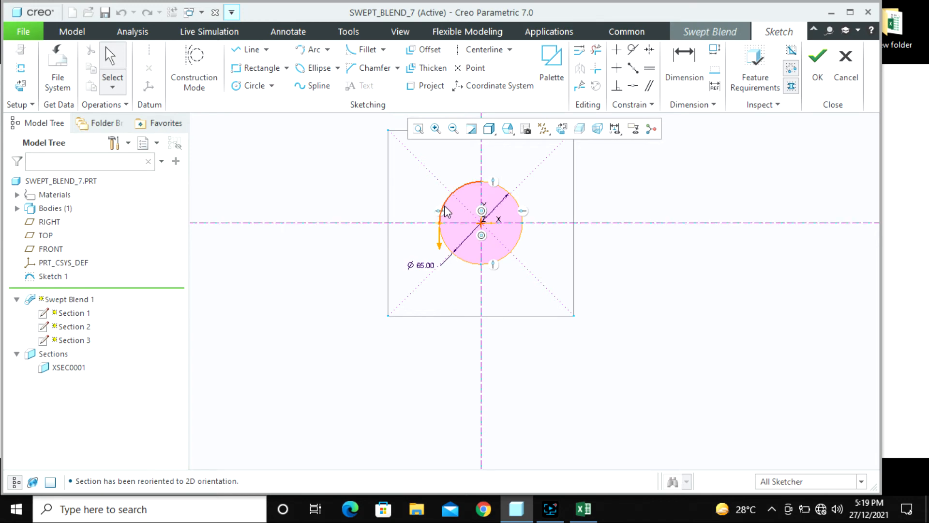
pyautogui.scroll(-1, 513, 342)
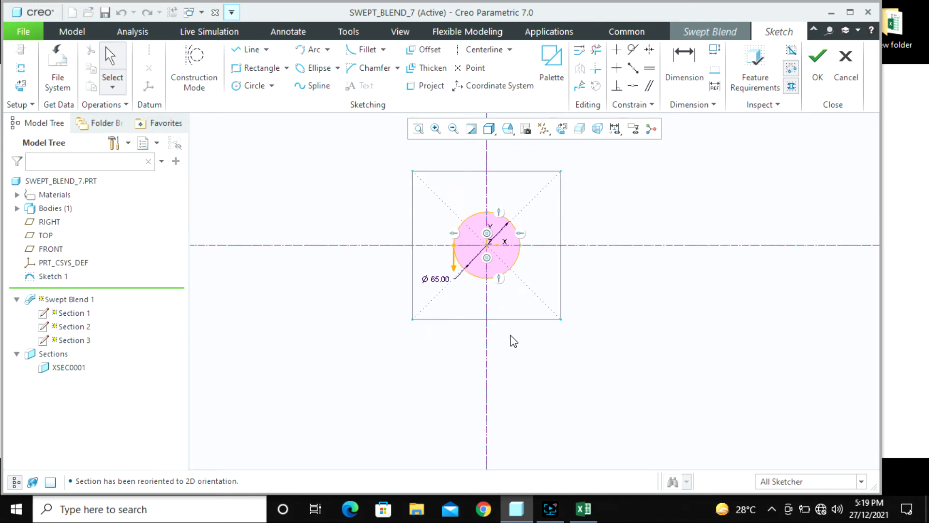
pyautogui.scroll(1, 452, 245)
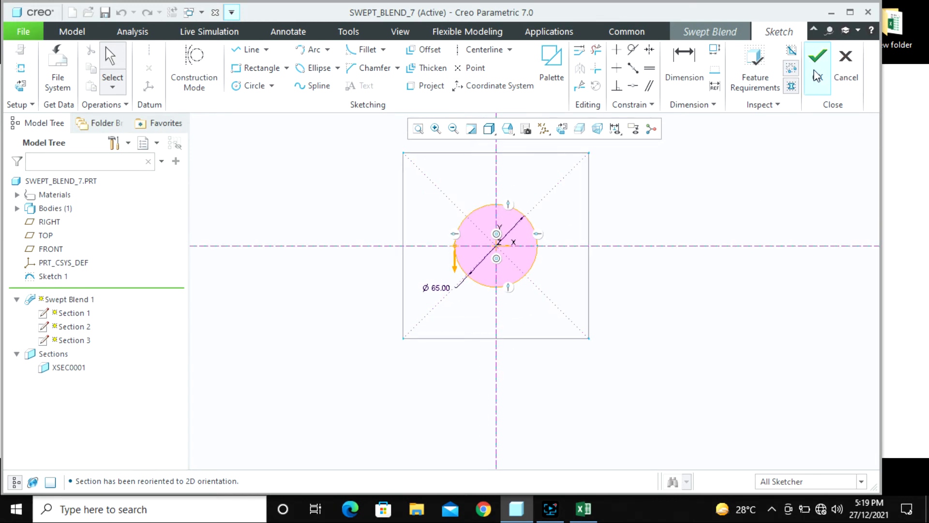
pyautogui.click(810, 77)
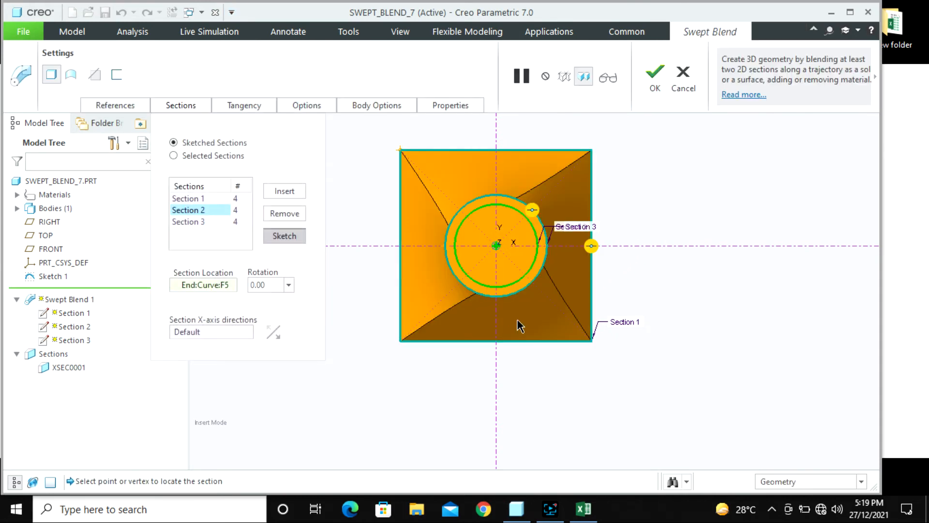
# - Open the sketch of Section 3 in 2D orientation and examine its circle, radius and start point
pyautogui.click(205, 221)
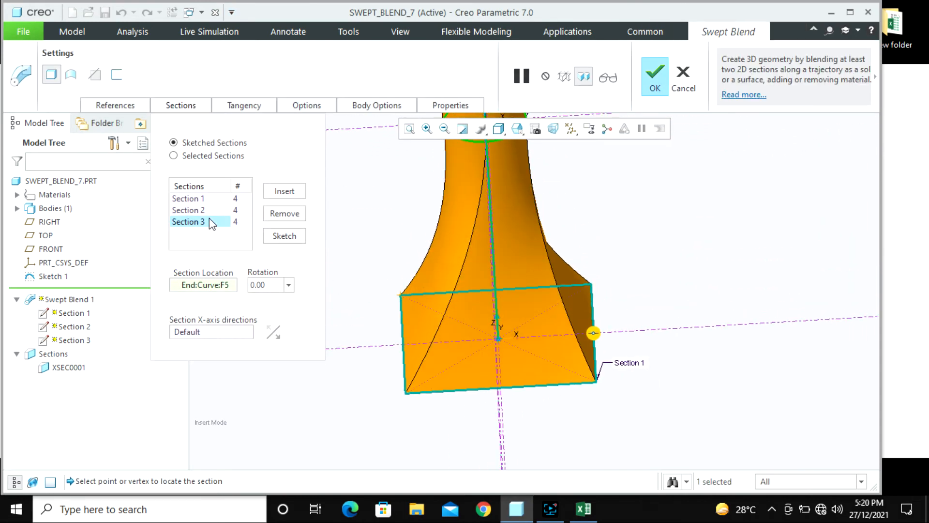
pyautogui.click(281, 236)
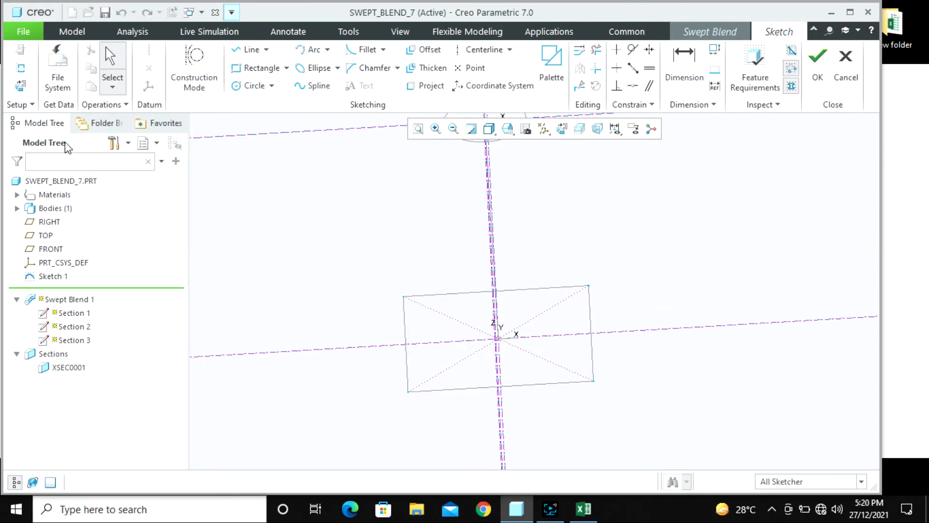
pyautogui.click(21, 86)
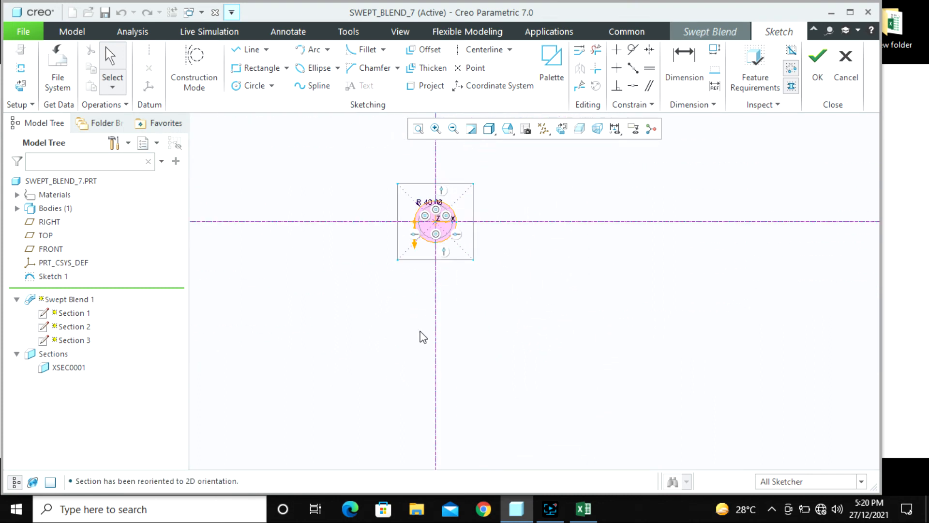
pyautogui.scroll(-5, 426, 218)
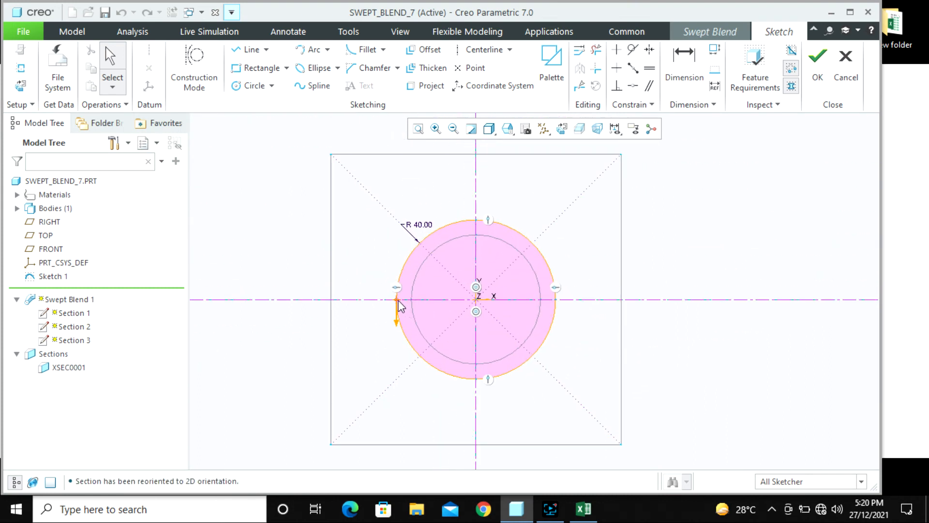
pyautogui.click(816, 67)
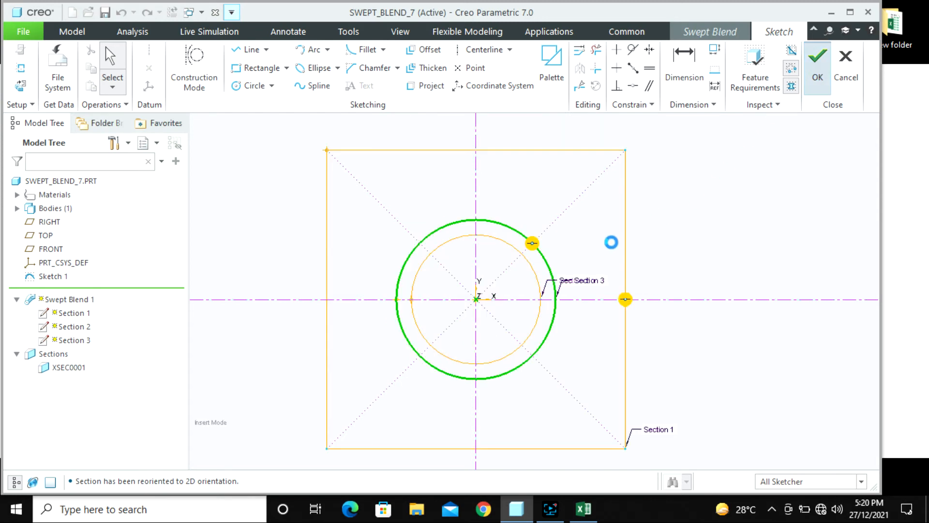
# - Examine the swept blend preview in 3D, from the side and in the default orientation, and accept the redefined feature
pyautogui.scroll(2, 535, 326)
pyautogui.moveTo(522, 333); pyautogui.dragTo(526, 293, button='middle')
pyautogui.scroll(5, 550, 220)
pyautogui.scroll(-4, 519, 331)
pyautogui.moveTo(495, 339); pyautogui.dragTo(485, 337, button='middle')
pyautogui.scroll(3, 494, 389)
pyautogui.moveTo(491, 369); pyautogui.dragTo(474, 403, button='middle')
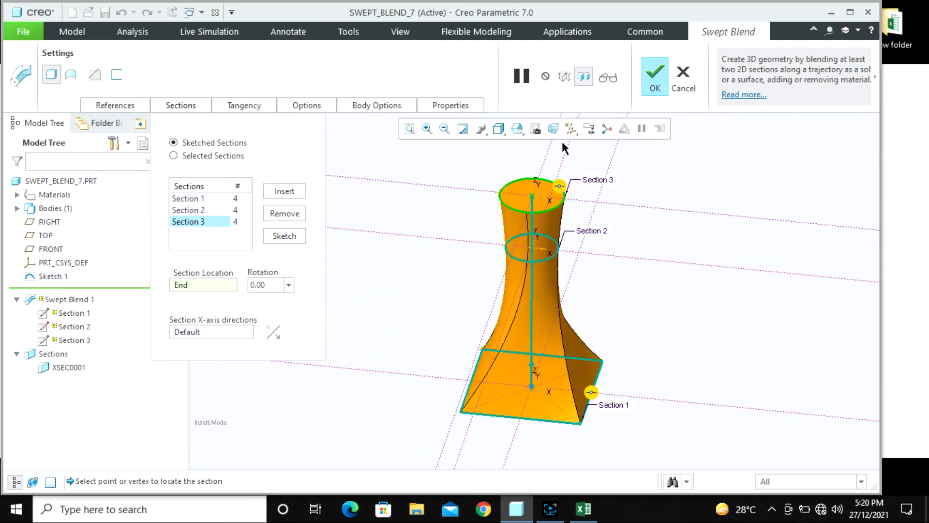
pyautogui.click(517, 129)
pyautogui.click(547, 190)
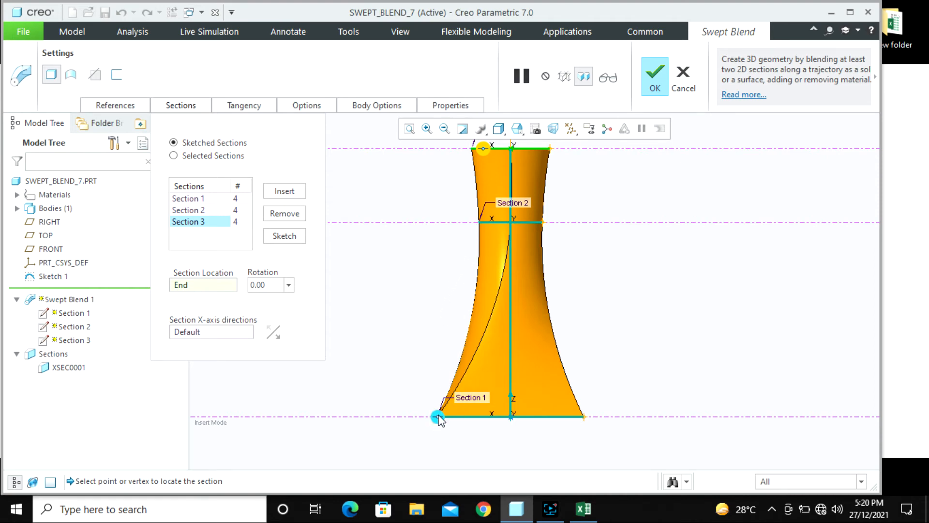
pyautogui.hotkey('ctrl', 'd')
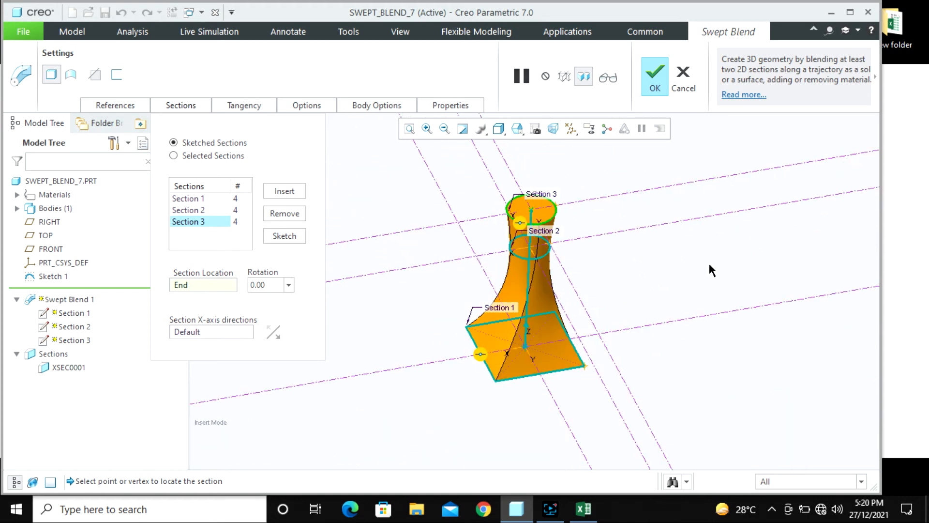
pyautogui.middleClick(711, 269)
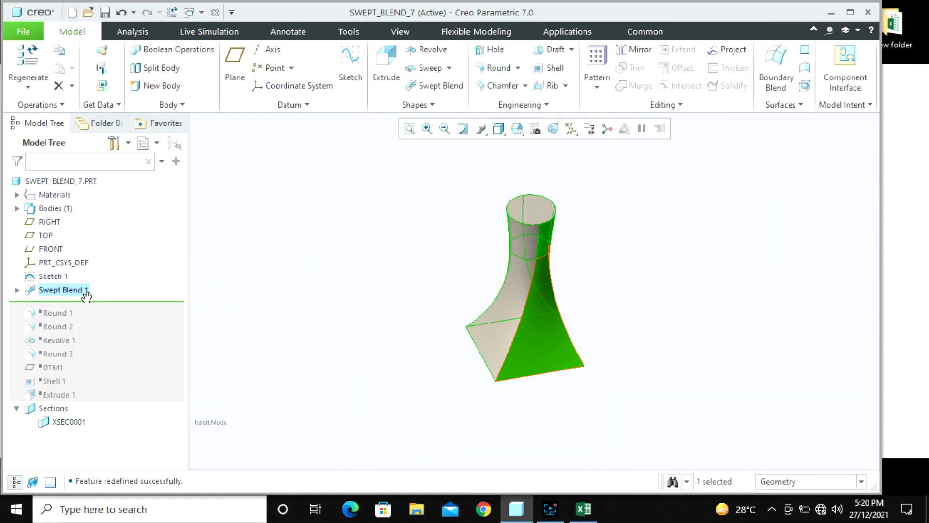
# - Examine the swept blend's side surfaces between the square base and the round neck by highlighting them from several angles
pyautogui.click(353, 307)
pyautogui.moveTo(353, 307); pyautogui.dragTo(464, 326, button='middle')
pyautogui.click(504, 220)
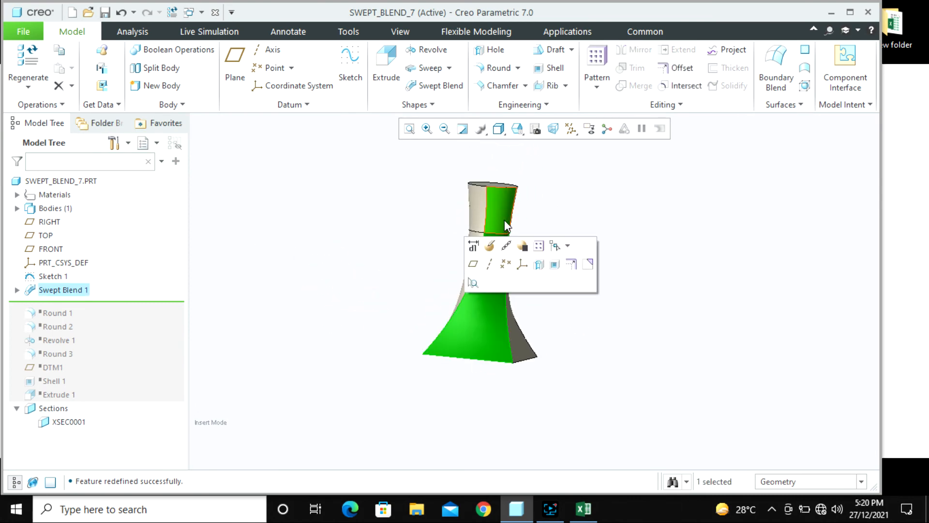
pyautogui.keyDown('ctrl'); pyautogui.click(508, 213); pyautogui.keyUp('ctrl')
pyautogui.moveTo(576, 258)
pyautogui.mouseDown(button='middle')
pyautogui.moveTo(539, 232)
pyautogui.moveTo(557, 255)
pyautogui.mouseUp(button='middle')
pyautogui.click(565, 258)
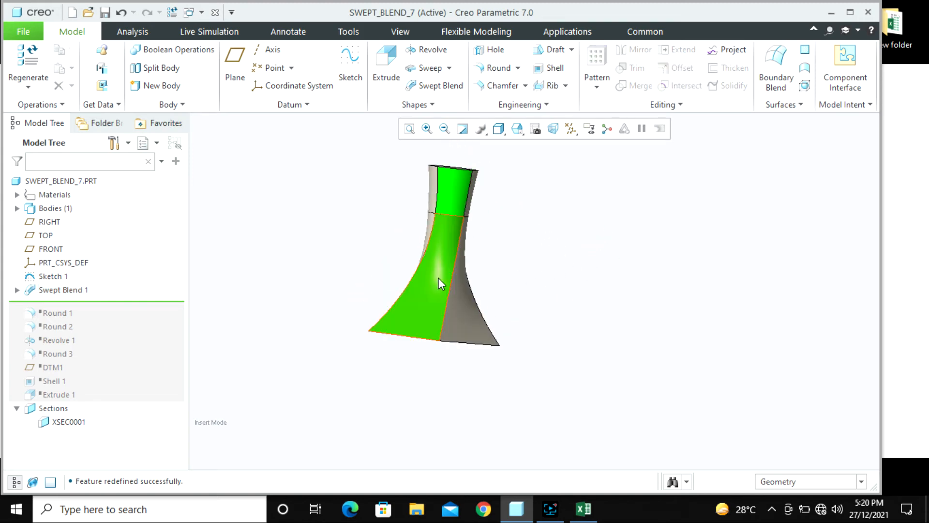
pyautogui.click(439, 278)
pyautogui.moveTo(493, 294); pyautogui.dragTo(547, 296, button='middle')
pyautogui.click(558, 280)
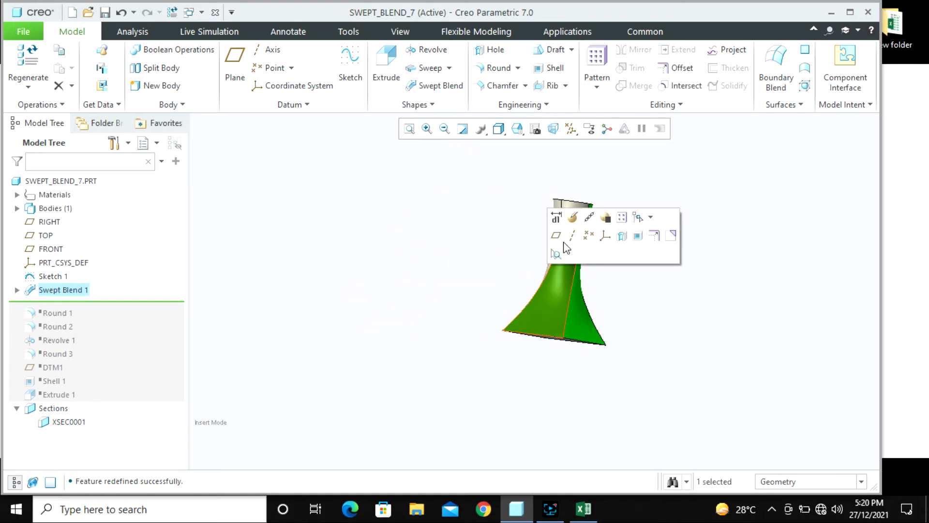
pyautogui.scroll(-3, 633, 220)
pyautogui.keyDown('ctrl'); pyautogui.click(524, 221); pyautogui.keyUp('ctrl')
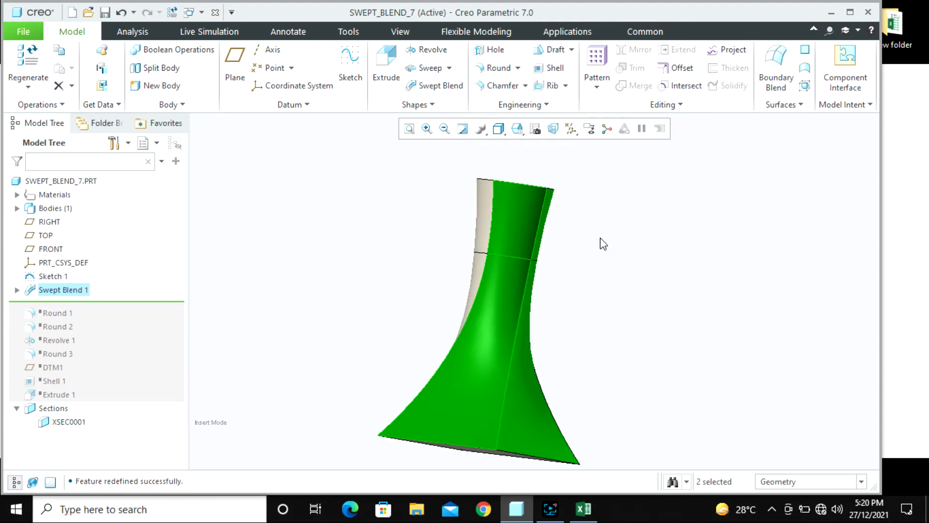
pyautogui.moveTo(602, 291); pyautogui.dragTo(518, 289, button='middle')
pyautogui.click(588, 293)
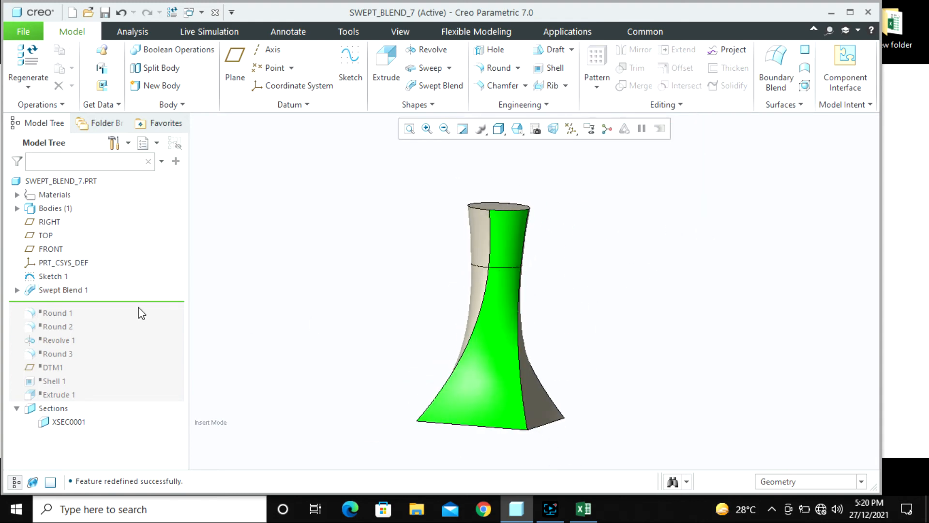
# - Roll the history forward to include Round 1
pyautogui.moveTo(122, 308); pyautogui.dragTo(122, 320)
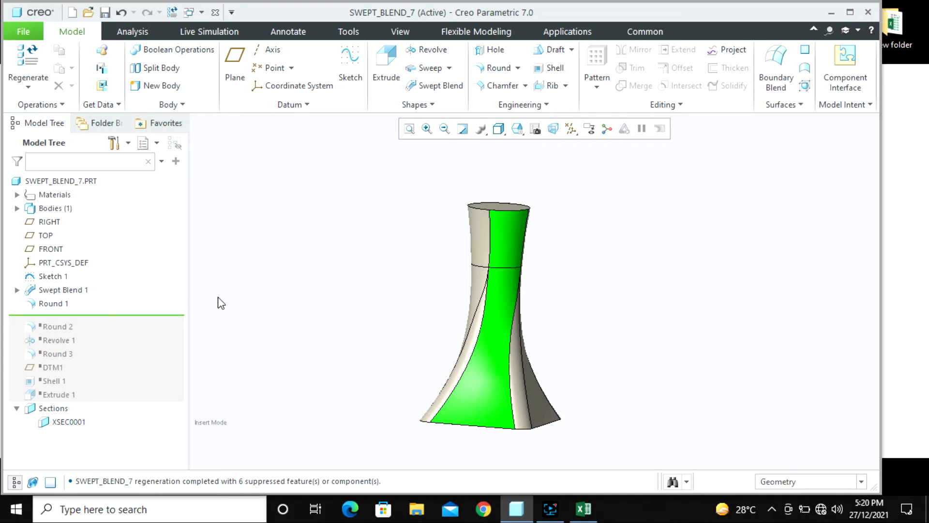
# - Roll the bottle model forward past Round 2 and Revolve 1 to restore the rounded base and the neck
pyautogui.scroll(2, 232, 296)
pyautogui.scroll(-2, 315, 379)
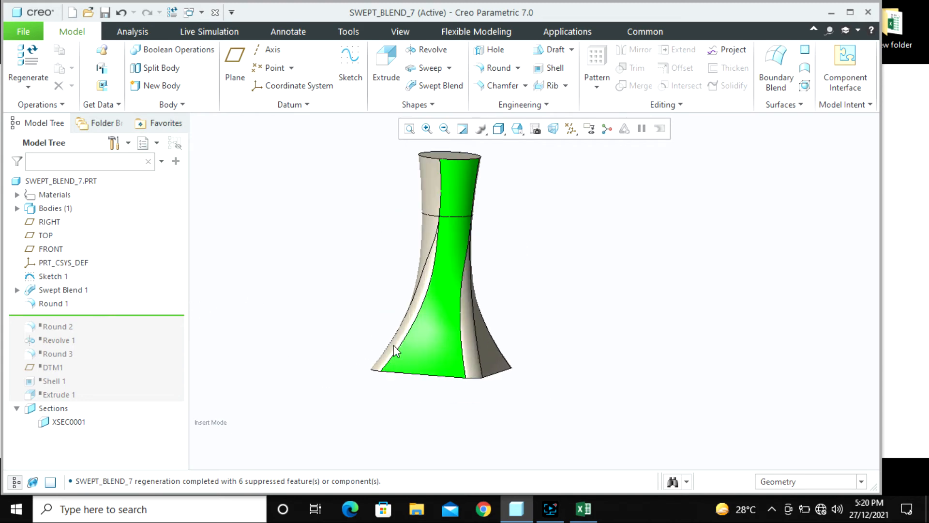
pyautogui.moveTo(394, 348); pyautogui.dragTo(487, 324, button='middle')
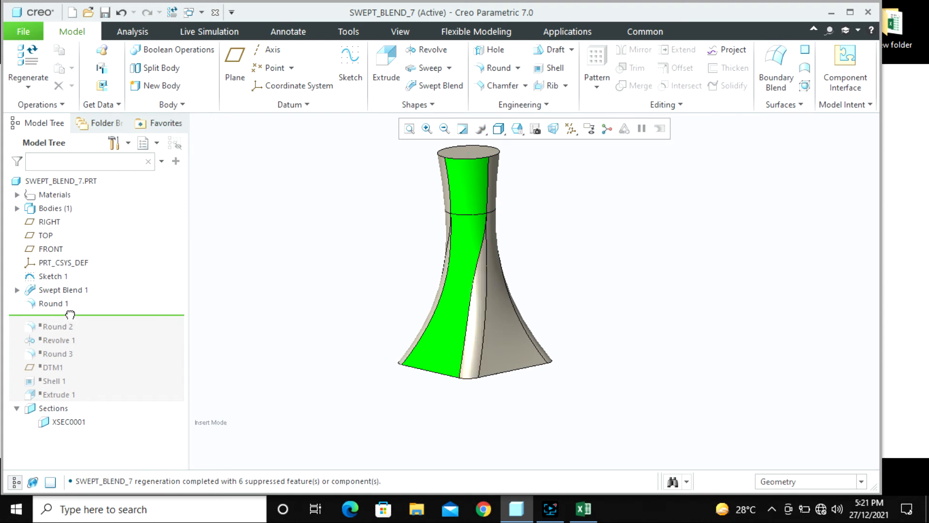
pyautogui.moveTo(71, 315); pyautogui.dragTo(71, 327)
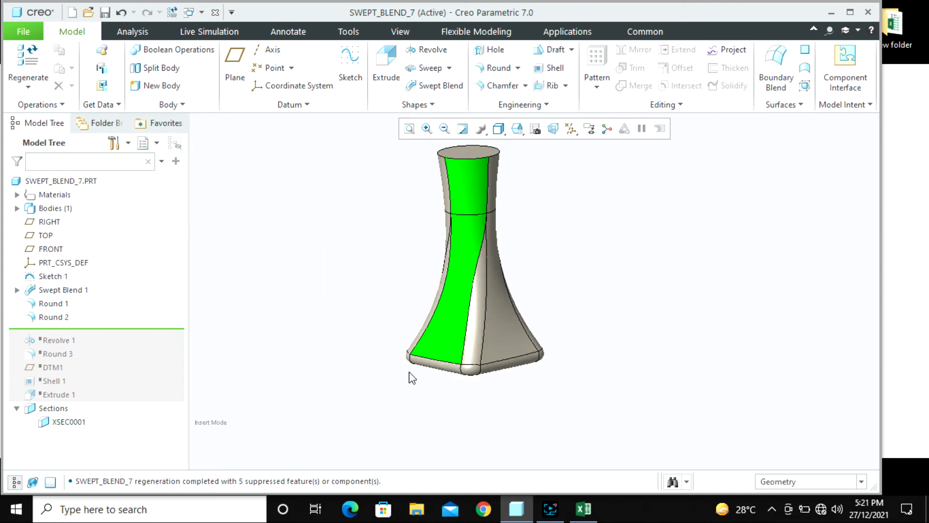
pyautogui.moveTo(88, 328); pyautogui.dragTo(89, 345)
pyautogui.scroll(3, 367, 350)
pyautogui.scroll(-6, 398, 237)
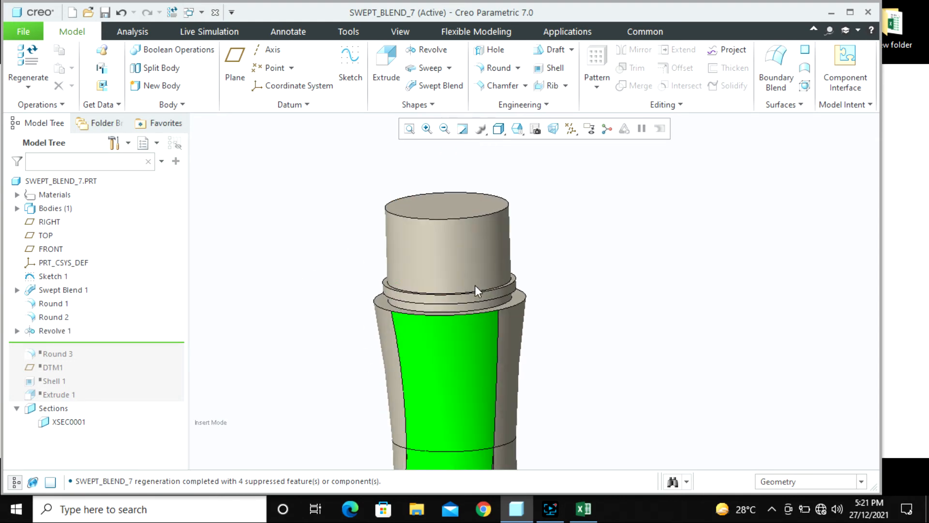
pyautogui.moveTo(485, 290)
pyautogui.mouseDown(button='middle')
pyautogui.moveTo(488, 265)
pyautogui.moveTo(487, 274)
pyautogui.mouseUp(button='middle')
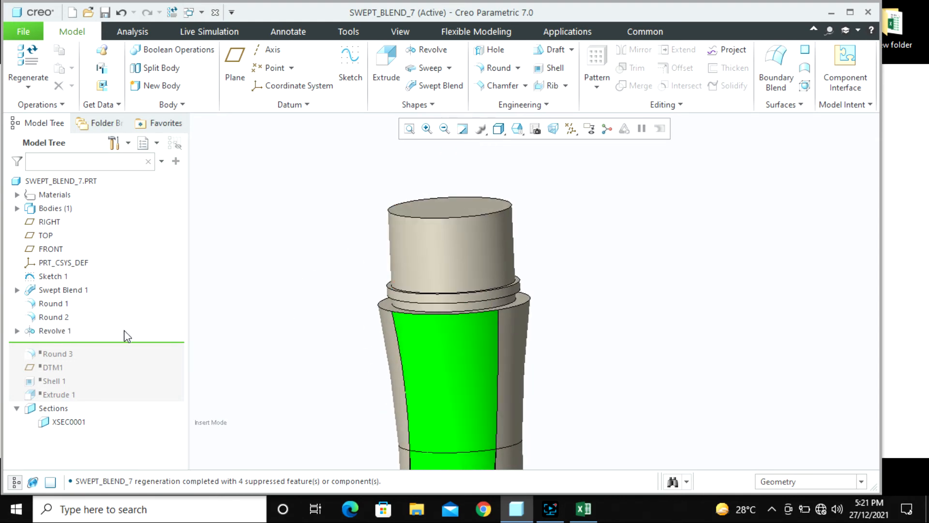
# - Roll the bottle model forward past Round 3, DTM1, Shell 1 and Extrude 1 to restore the complete hollow bottle
pyautogui.moveTo(134, 345); pyautogui.dragTo(101, 388)
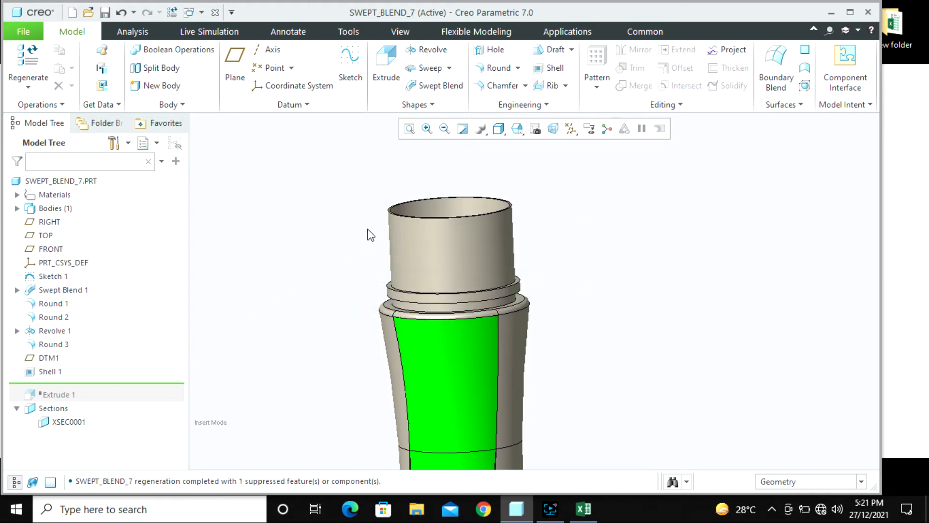
pyautogui.moveTo(369, 234); pyautogui.dragTo(357, 282, button='middle')
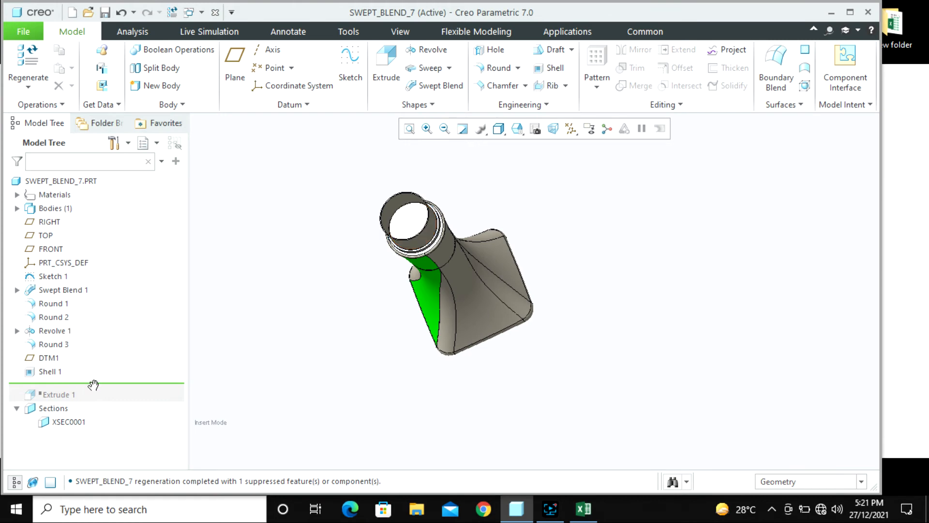
pyautogui.moveTo(93, 384); pyautogui.dragTo(91, 399)
pyautogui.scroll(-2, 425, 235)
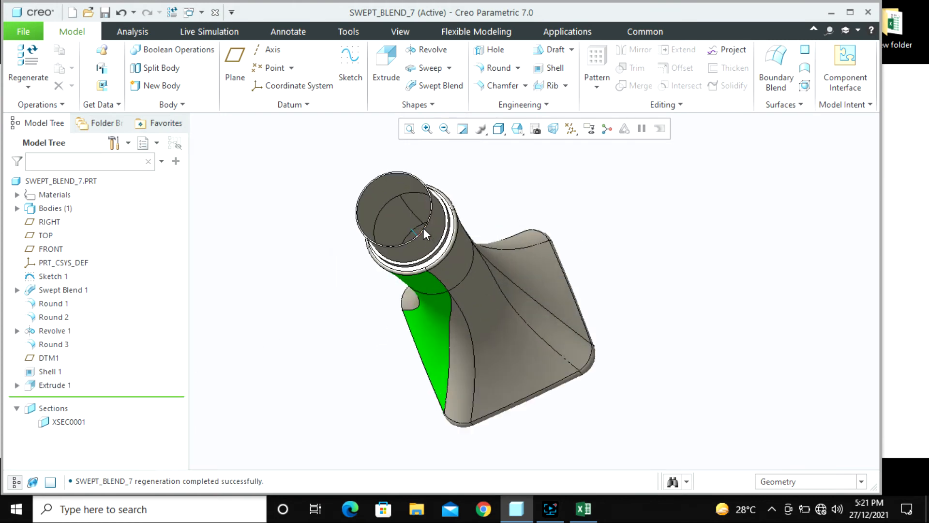
pyautogui.moveTo(425, 235); pyautogui.dragTo(448, 317, button='middle')
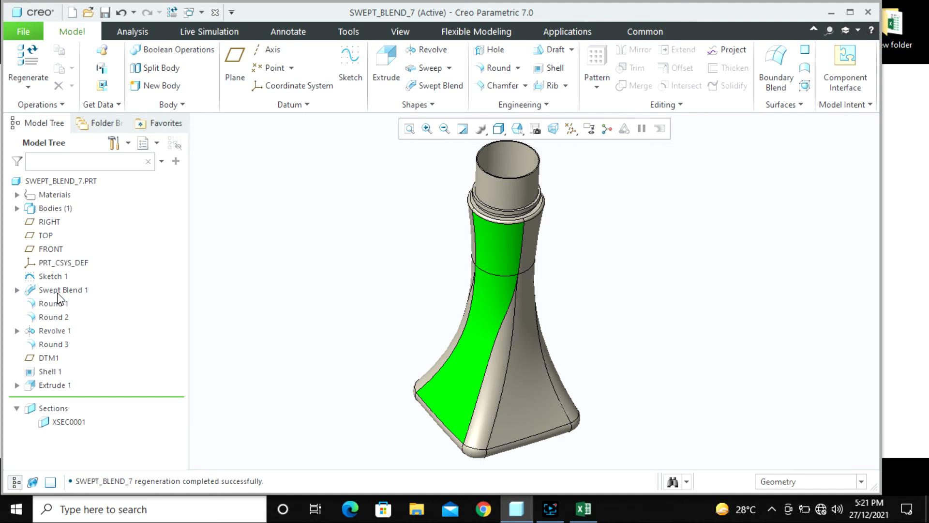
pyautogui.moveTo(558, 297); pyautogui.dragTo(569, 261, button='middle')
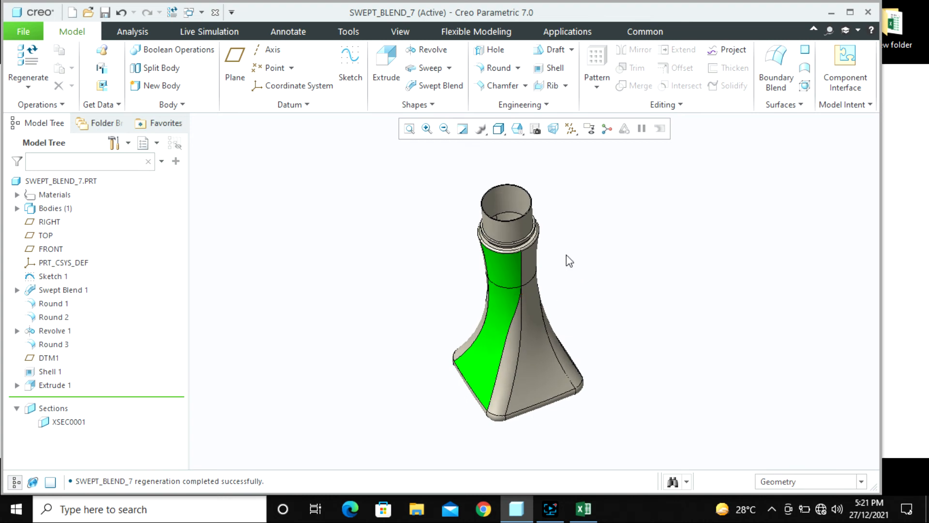
pyautogui.scroll(-3, 568, 235)
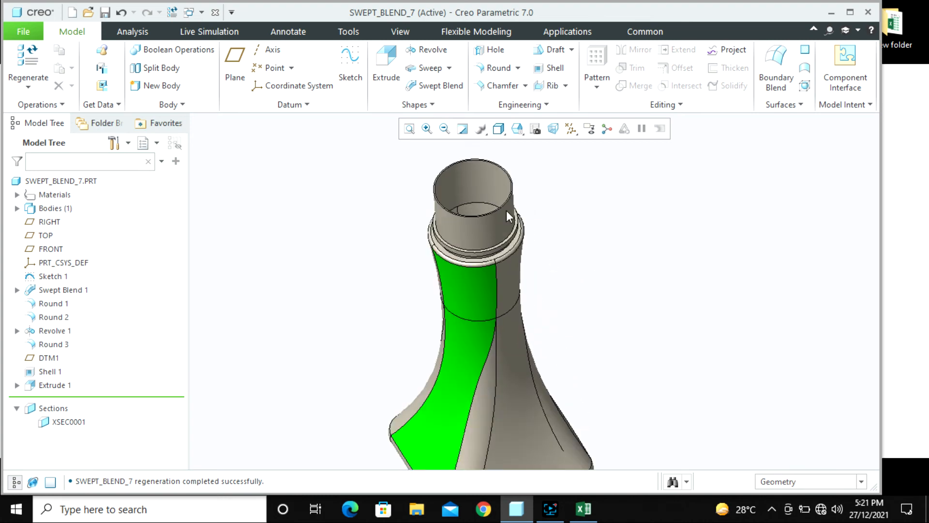
# - Close the bottle part and open swept_blend_2.prt from the 11. Swept Blend folder
pyautogui.click(216, 13)
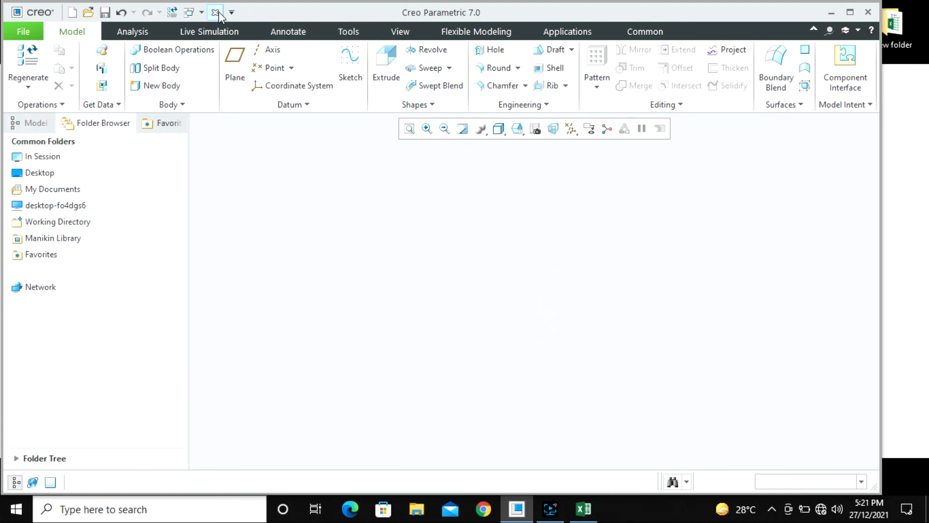
pyautogui.click(46, 73)
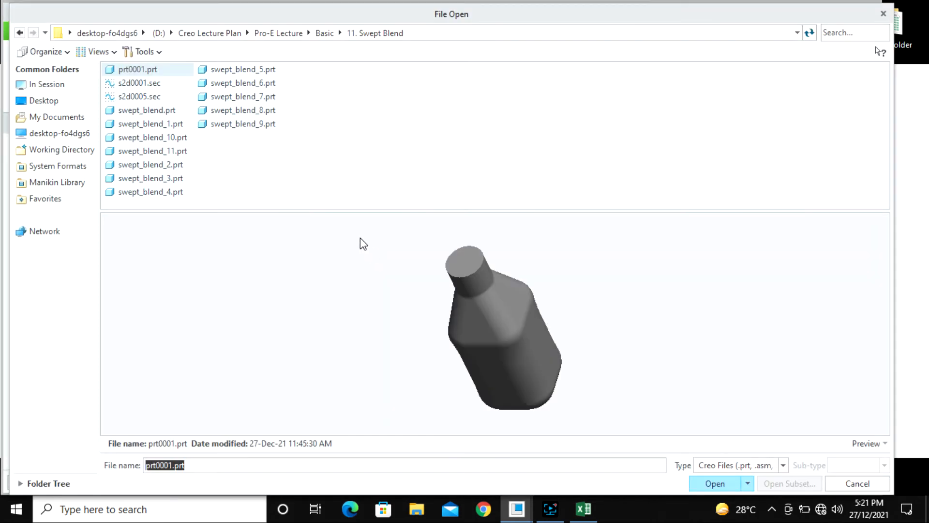
pyautogui.click(147, 140)
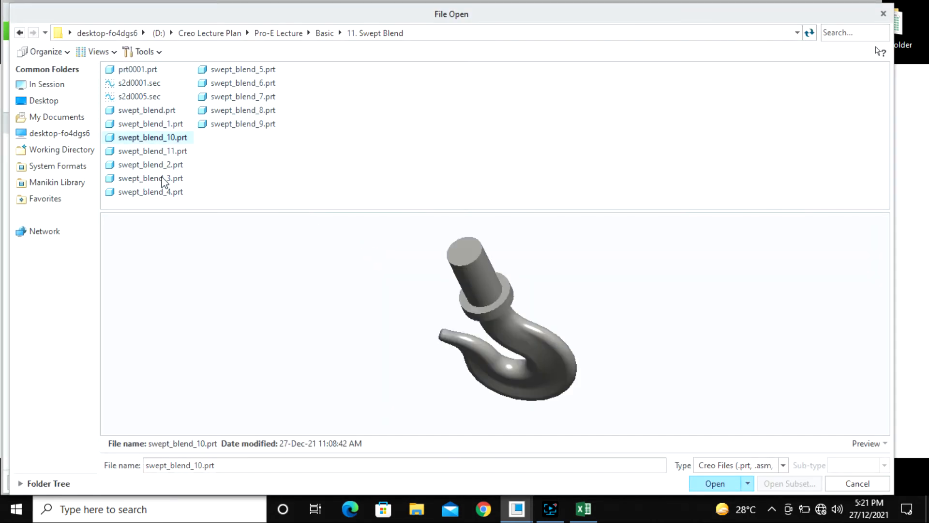
pyautogui.press('Up')
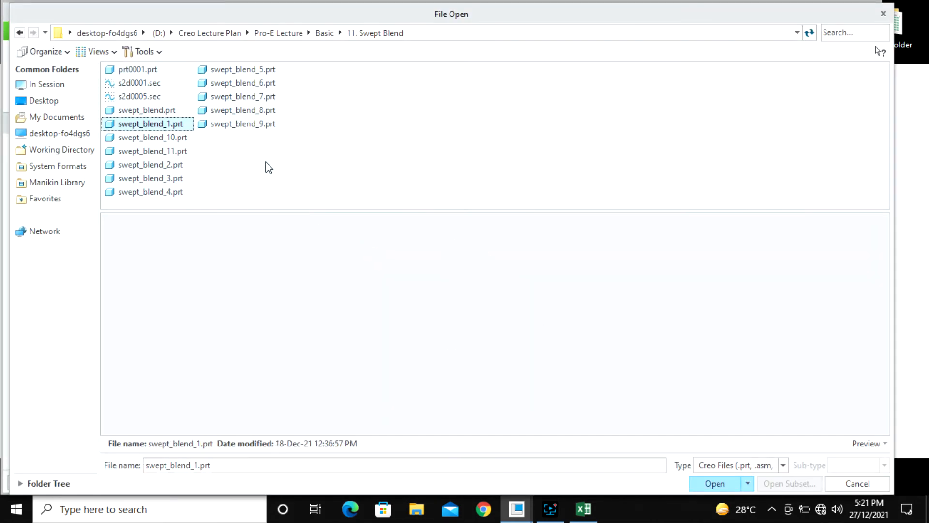
pyautogui.press('Down')
pyautogui.press('Down')
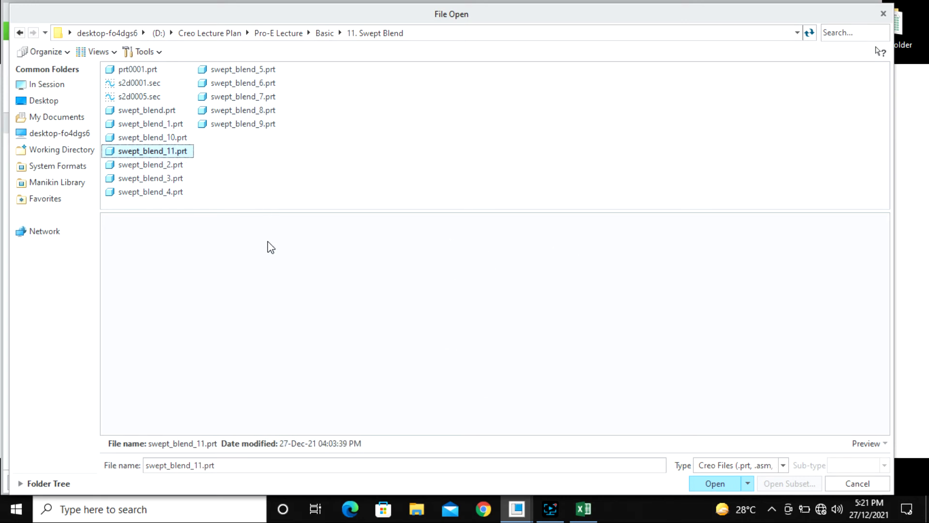
pyautogui.press('Down')
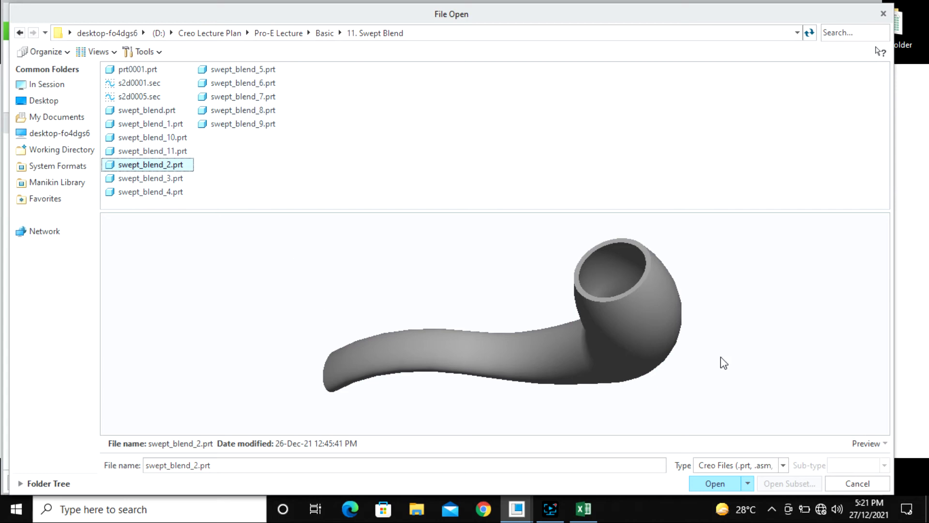
pyautogui.click(735, 482)
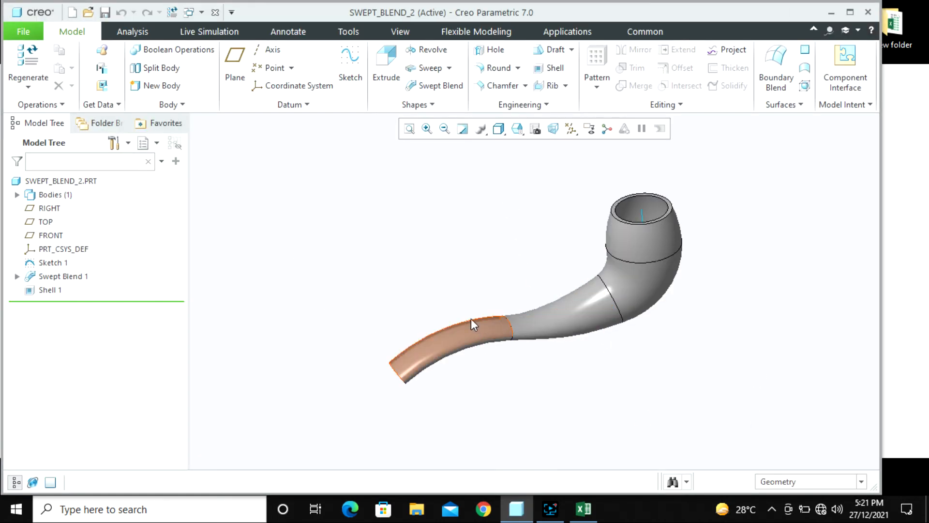
# - Roll the smoking pipe model back to just after Sketch 1, leaving only the trajectory curve
pyautogui.moveTo(472, 319)
pyautogui.mouseDown(button='middle')
pyautogui.moveTo(408, 269)
pyautogui.moveTo(465, 323)
pyautogui.mouseUp(button='middle')
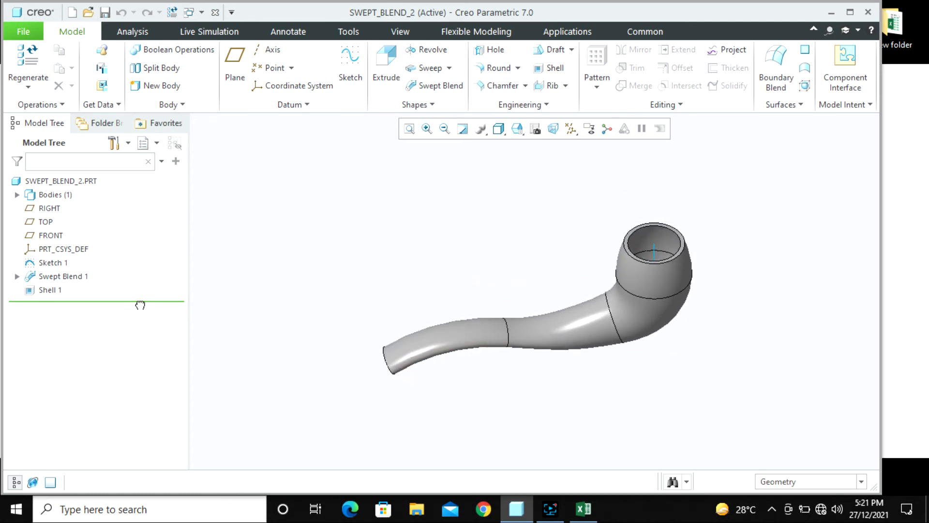
pyautogui.moveTo(404, 306); pyautogui.dragTo(395, 280, button='middle')
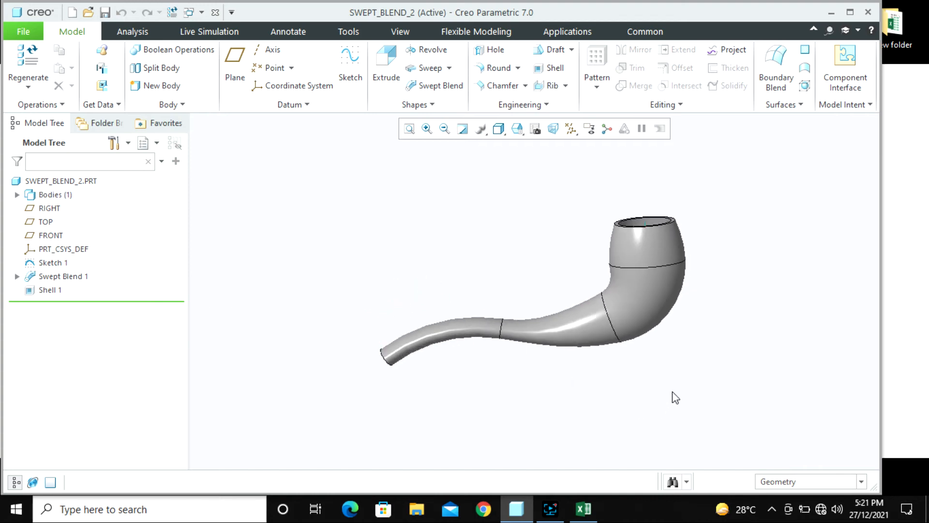
pyautogui.scroll(-3, 669, 358)
pyautogui.scroll(2, 669, 358)
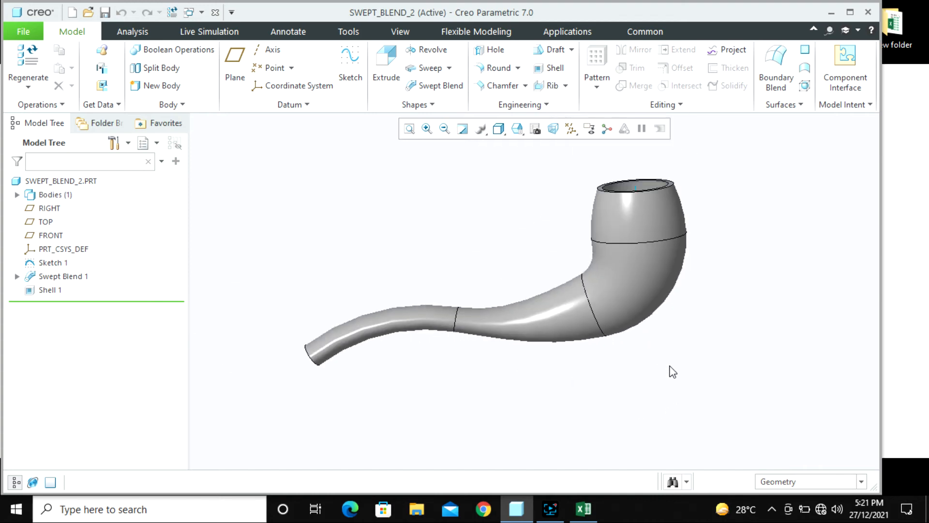
pyautogui.moveTo(90, 304); pyautogui.dragTo(103, 268)
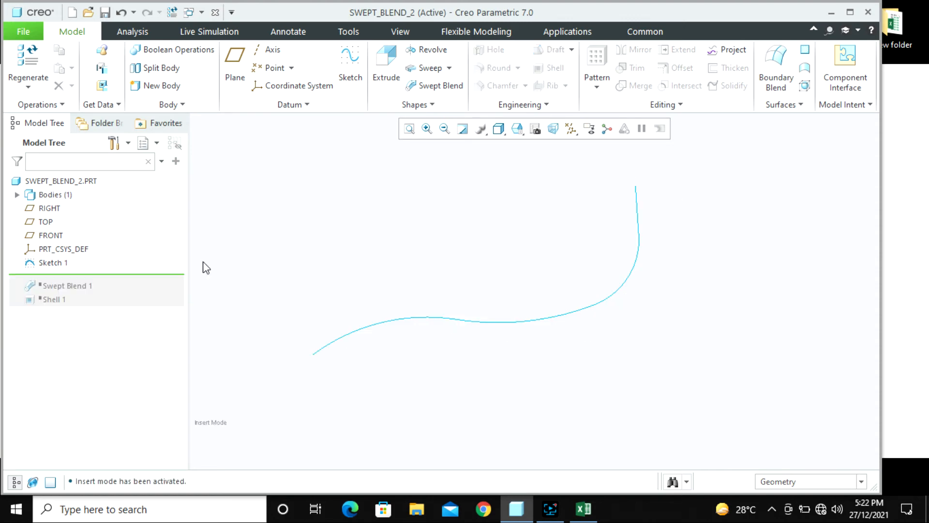
# - Open Sketch 1 in 2D sketch orientation to examine the trajectory's dimensions, and exit the sketch without changes
pyautogui.click(450, 319)
pyautogui.click(478, 237)
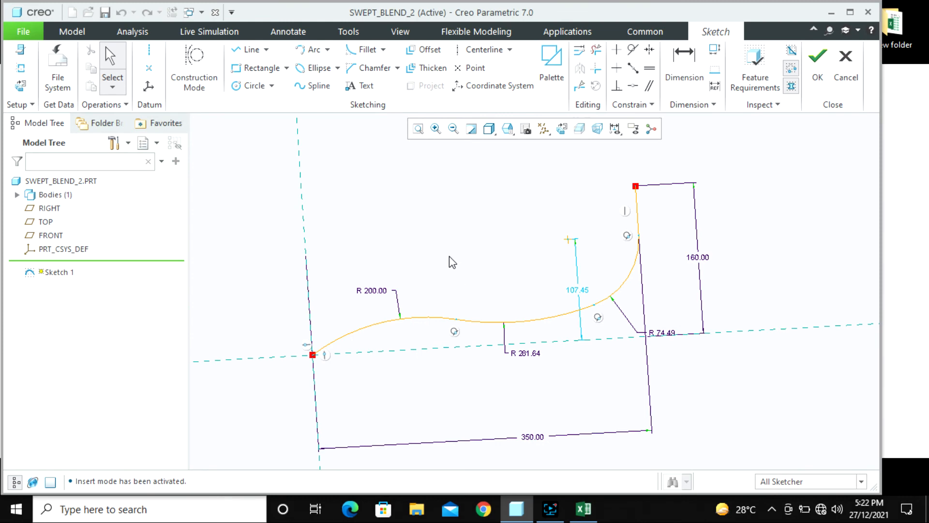
pyautogui.click(527, 130)
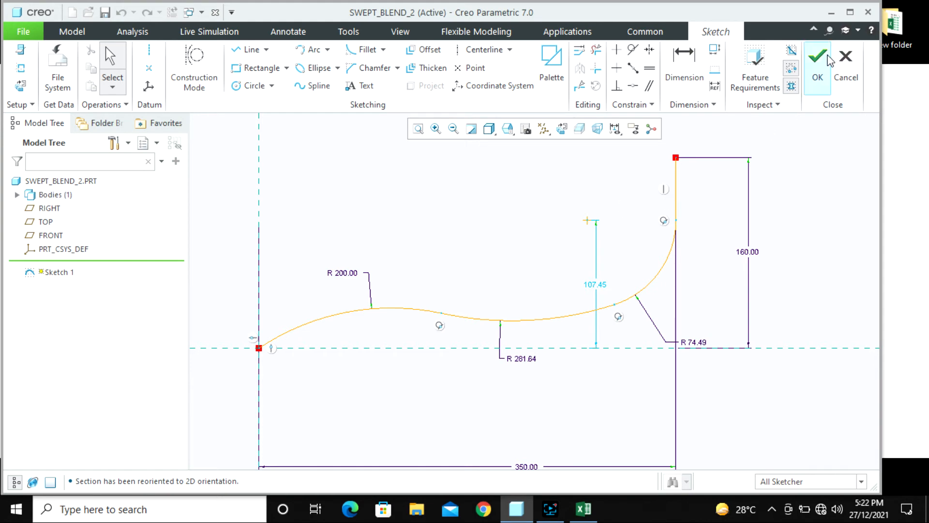
pyautogui.click(828, 60)
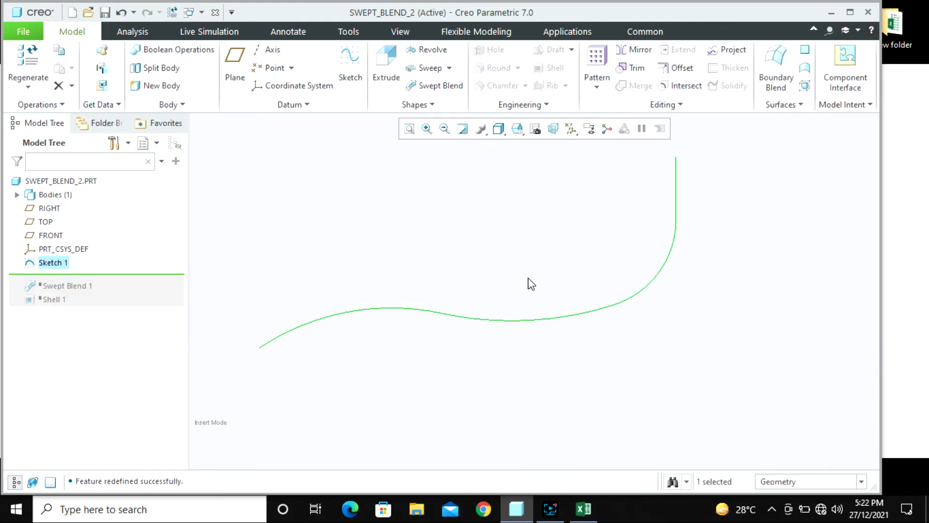
# - Roll the model forward past Swept Blend 1 and inspect the solid pipe body, starting from the FRONT orientation
pyautogui.moveTo(504, 282); pyautogui.dragTo(503, 292, button='middle')
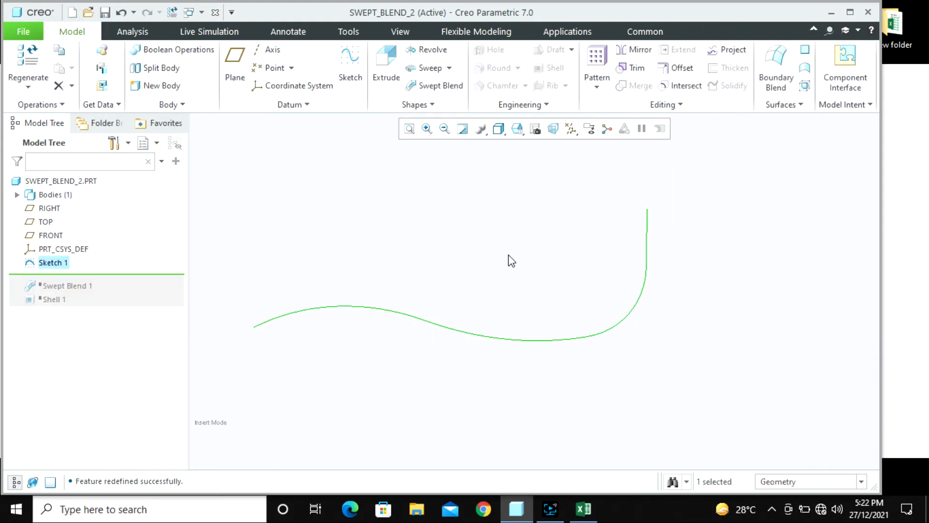
pyautogui.moveTo(99, 271); pyautogui.dragTo(104, 288)
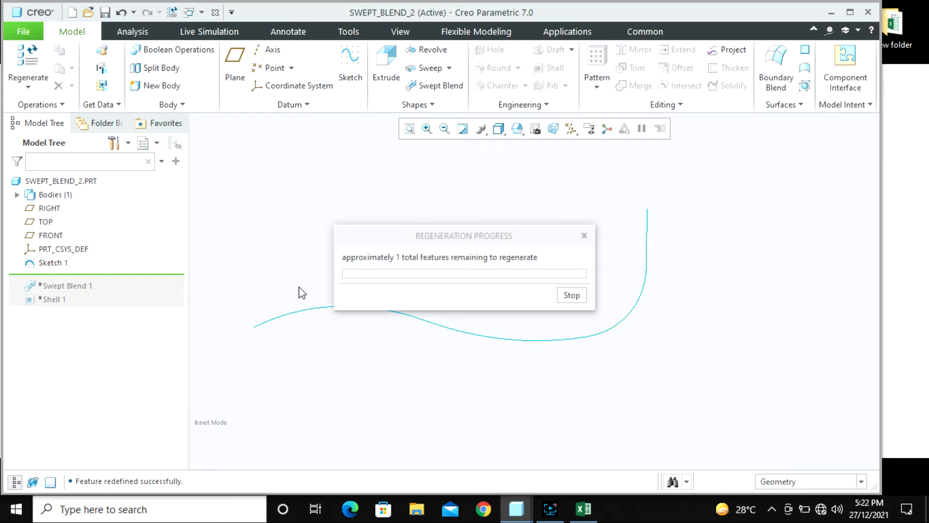
pyautogui.click(517, 129)
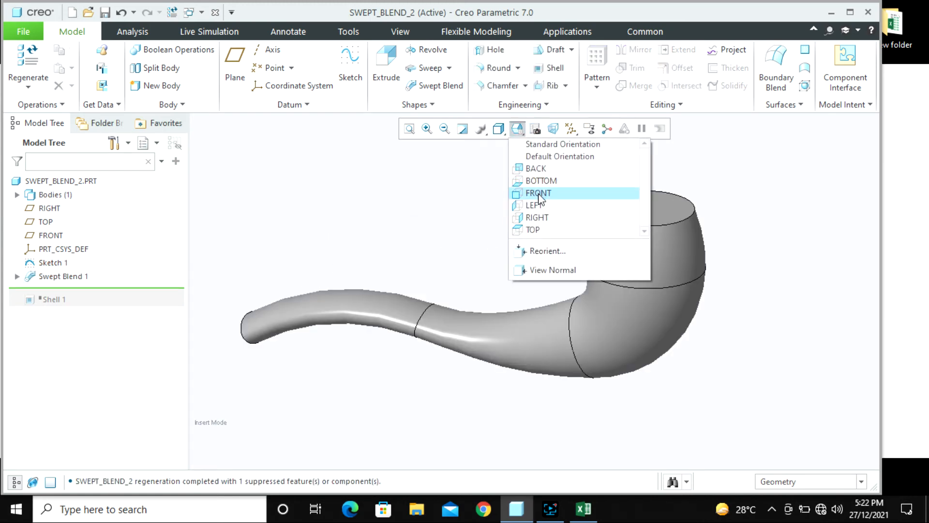
pyautogui.click(539, 193)
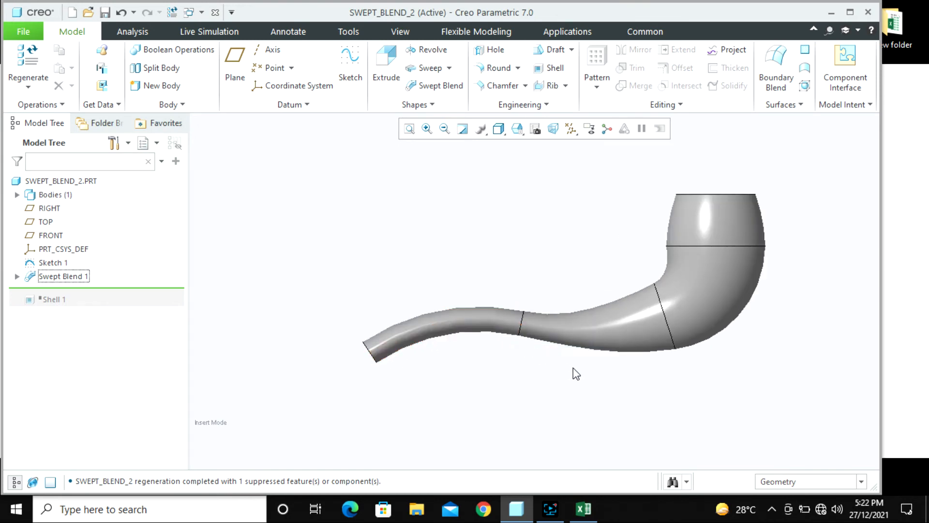
pyautogui.moveTo(559, 329); pyautogui.dragTo(663, 370, button='middle')
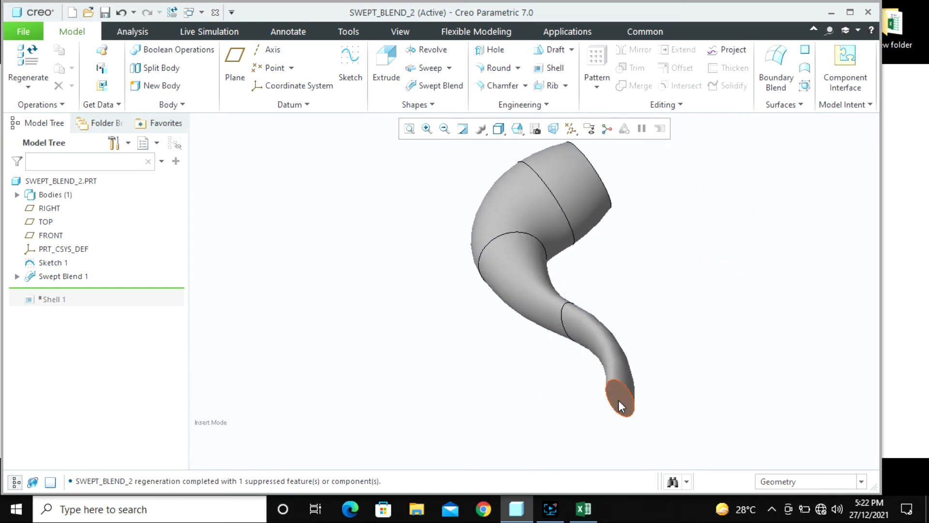
pyautogui.moveTo(592, 337); pyautogui.dragTo(544, 257, button='middle')
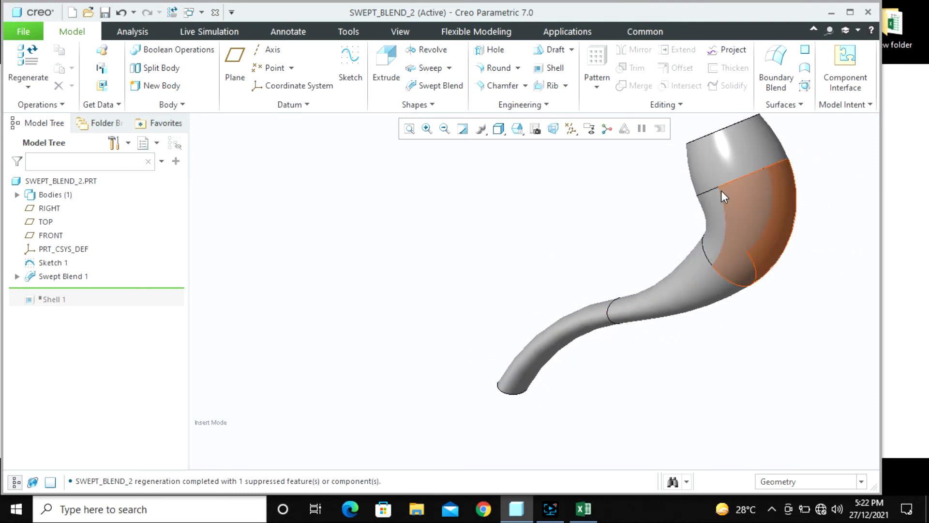
pyautogui.scroll(3, 713, 272)
pyautogui.moveTo(713, 272); pyautogui.dragTo(741, 290, button='middle')
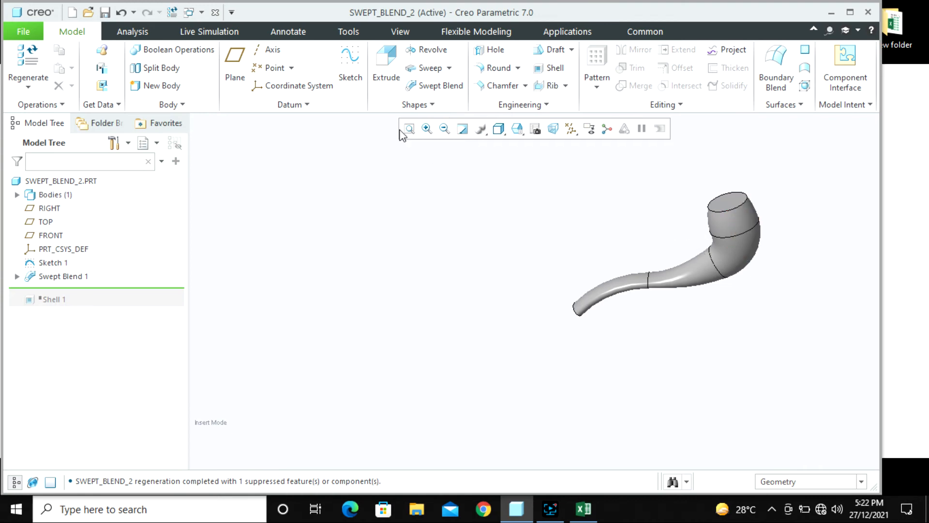
# - Roll the model back before Swept Blend 1 so only the Sketch 1 trajectory is active
pyautogui.moveTo(125, 290); pyautogui.dragTo(127, 271)
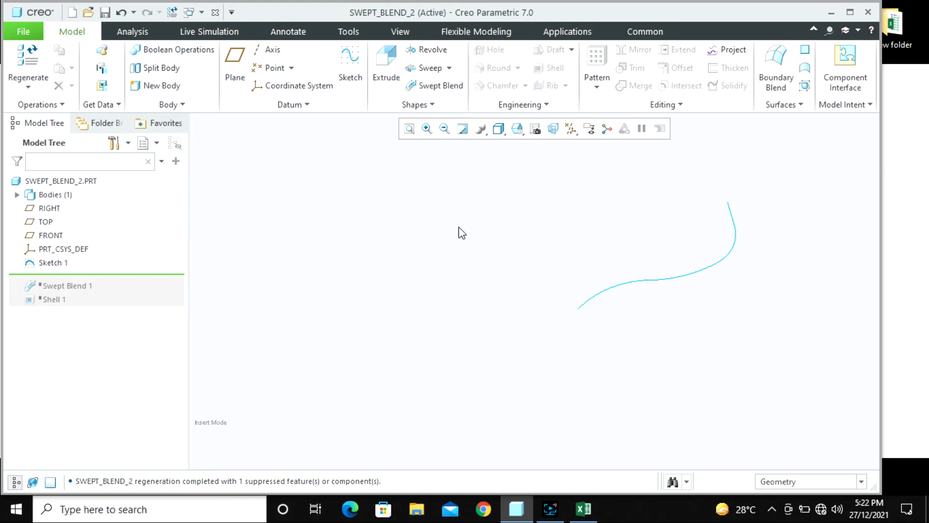
pyautogui.scroll(-5, 753, 237)
pyautogui.scroll(2, 538, 284)
pyautogui.scroll(1, 634, 289)
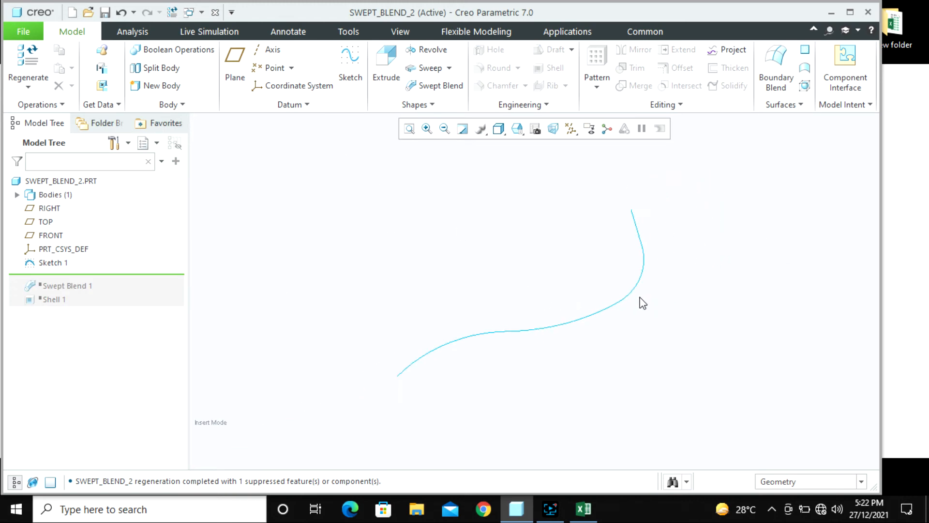
pyautogui.scroll(1, 641, 305)
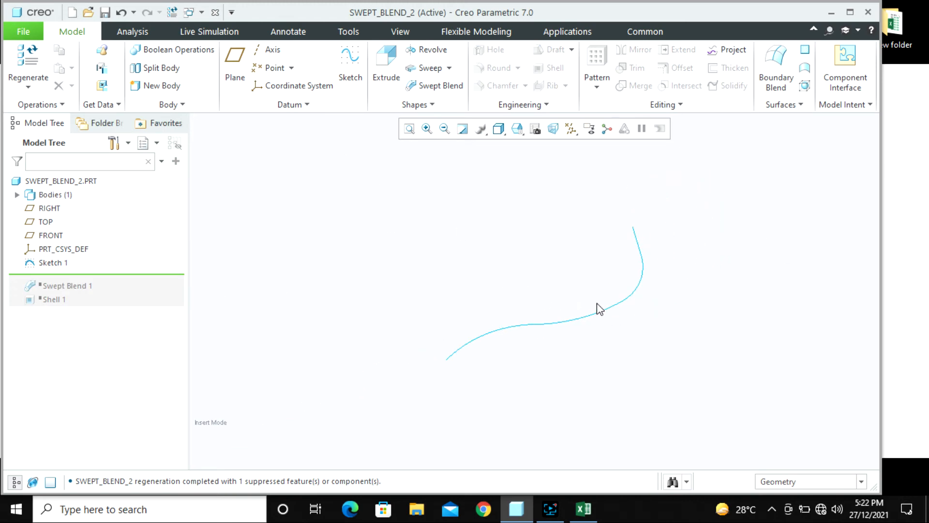
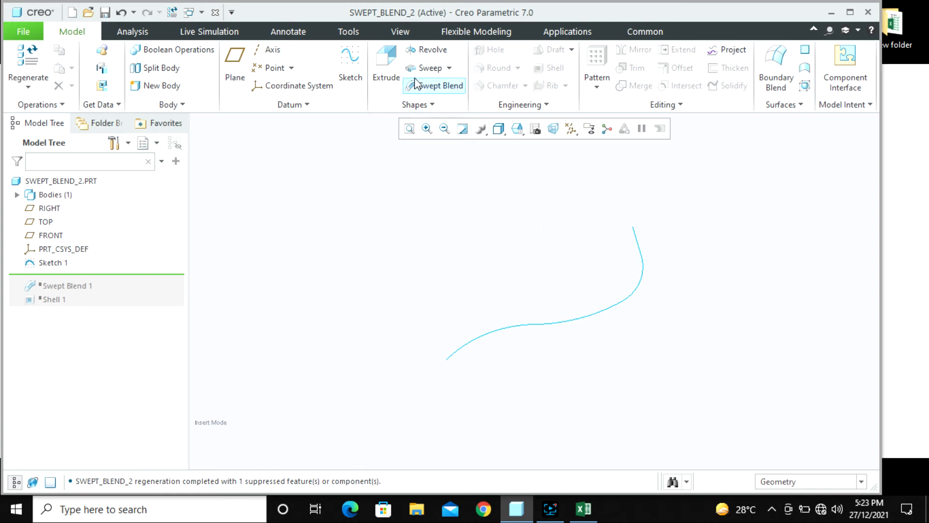
# - Start a solid Swept Blend along the Sketch 1 trajectory and open the sketch of Section 1 at its start in 2D orientation
pyautogui.click(435, 86)
pyautogui.click(573, 322)
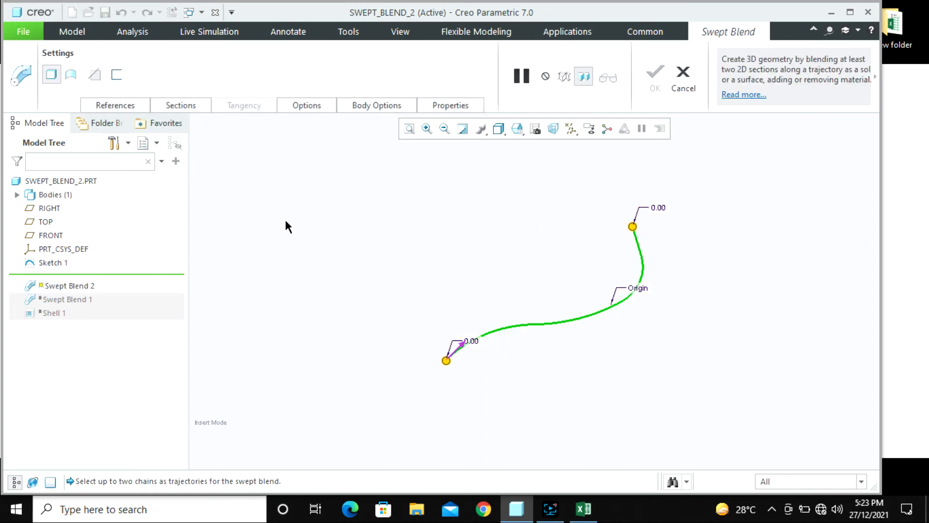
pyautogui.click(190, 107)
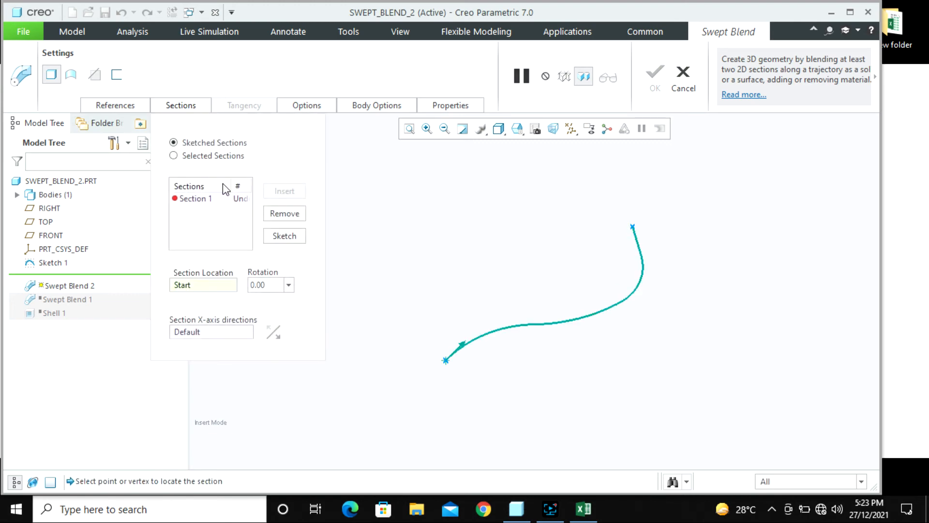
pyautogui.click(200, 199)
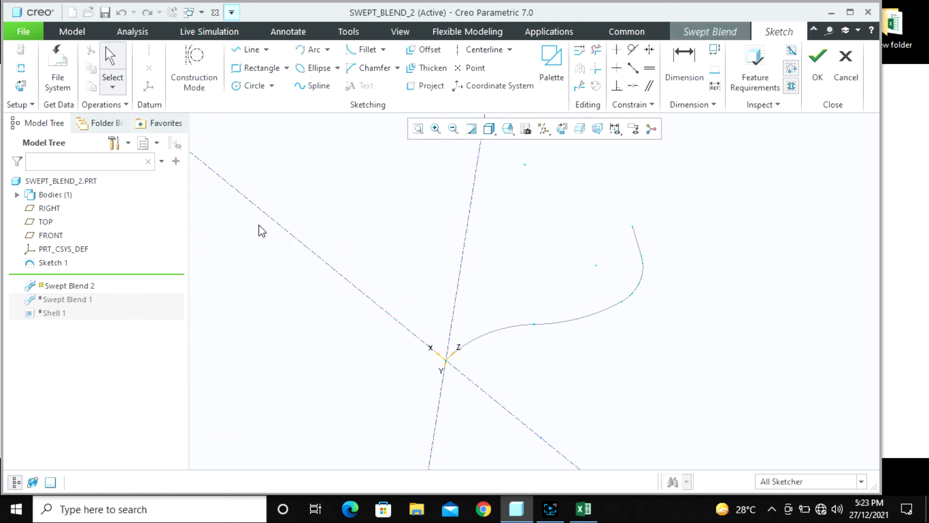
pyautogui.click(21, 88)
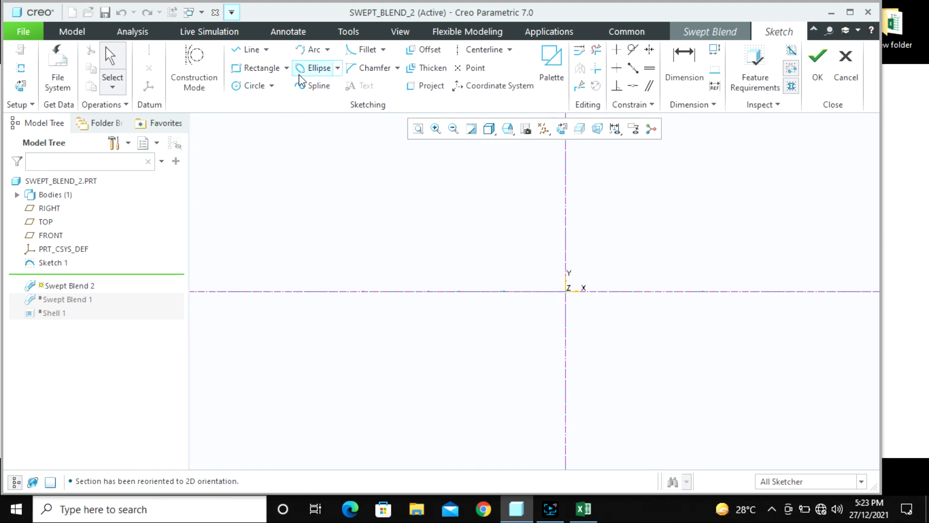
# - Sketch a centre-and-axis ellipse about 56 high and 31 wide at the Section 1 origin
pyautogui.click(313, 68)
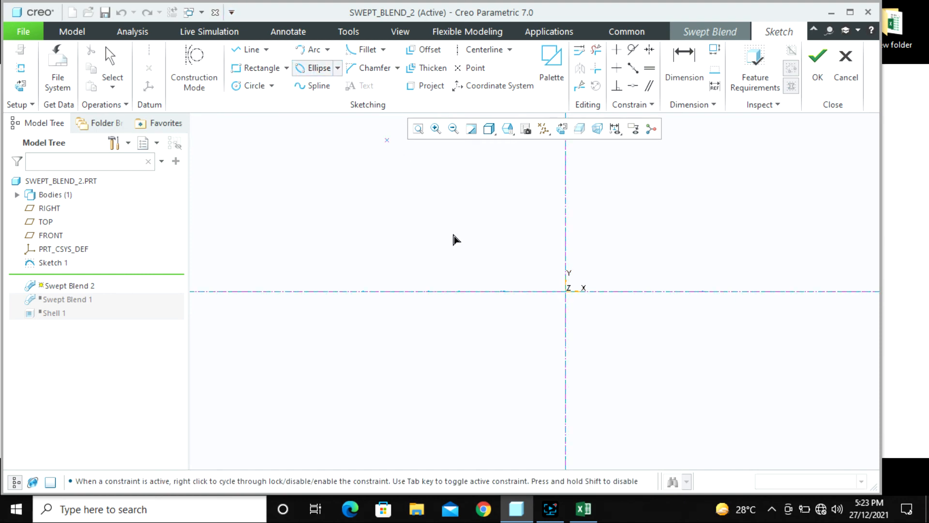
pyautogui.click(338, 68)
pyautogui.click(336, 101)
pyautogui.click(568, 293)
pyautogui.click(587, 305)
pyautogui.middleClick(595, 314)
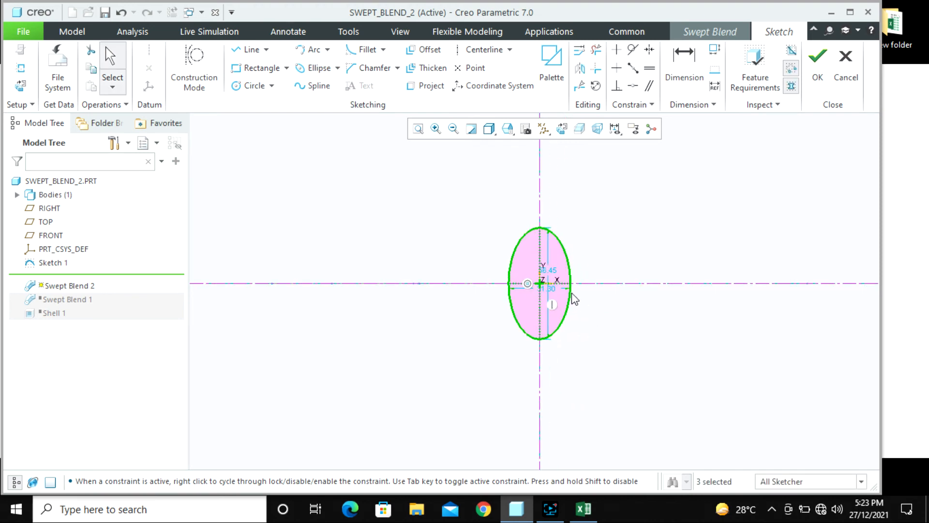
# - Set the Section 1 ellipse's height to 50 and width to 30, and finish the section sketch
pyautogui.doubleClick(555, 271)
pyautogui.write('60')
pyautogui.press('Return')
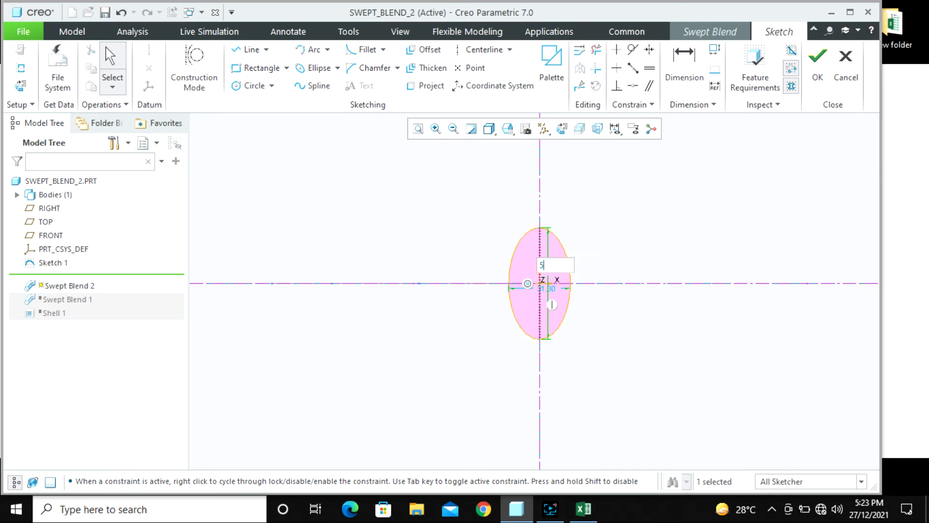
pyautogui.doubleClick(550, 289)
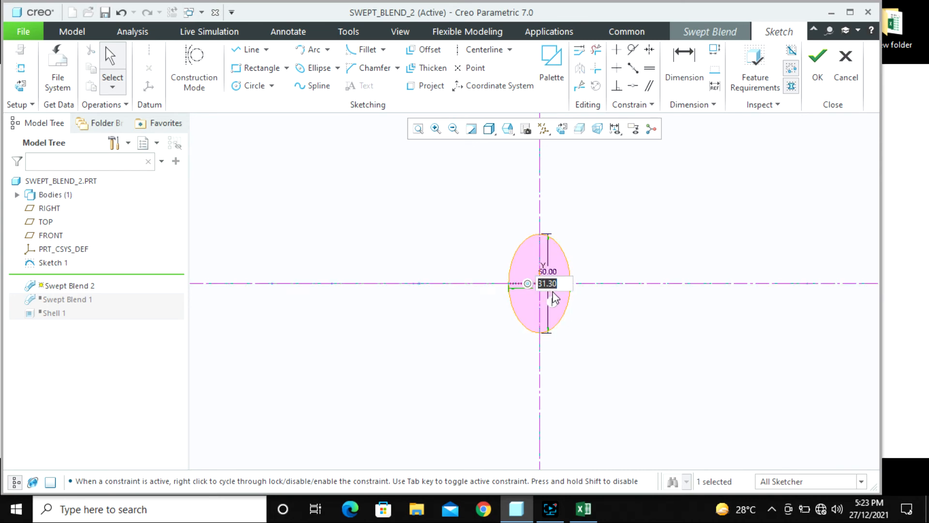
pyautogui.write('30')
pyautogui.press('Return')
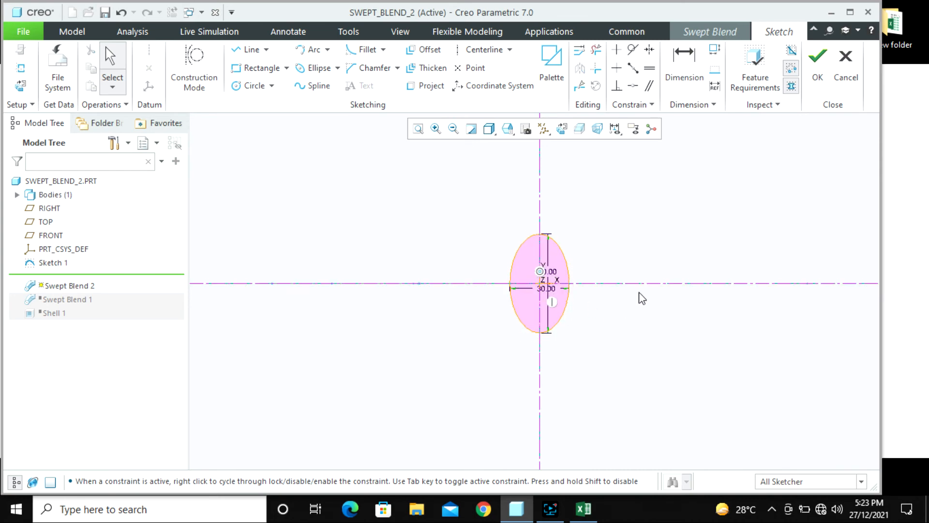
pyautogui.click(817, 62)
# - Insert Section 2 at the trajectory's first intermediate vertex after the start and open its sketch in 2D orientation
pyautogui.scroll(2, 555, 315)
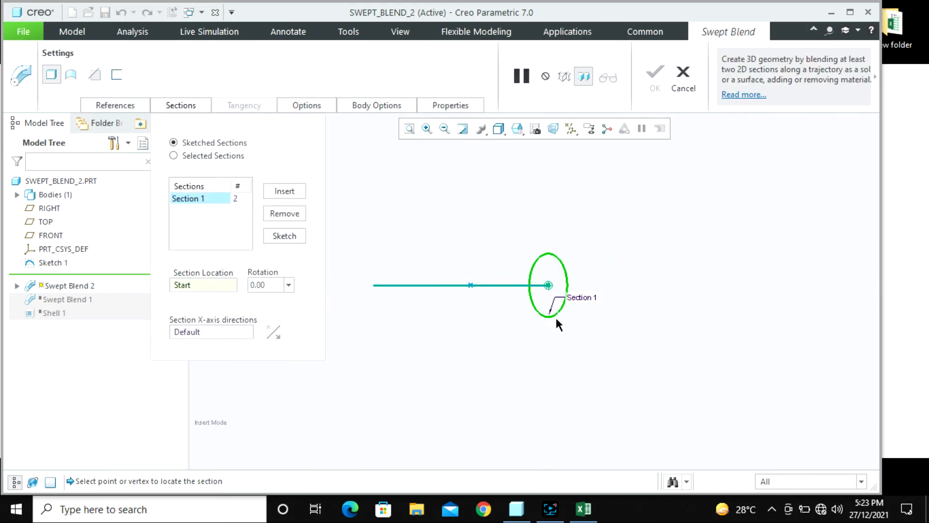
pyautogui.moveTo(555, 315); pyautogui.dragTo(500, 265, button='middle')
pyautogui.scroll(3, 492, 207)
pyautogui.scroll(-2, 458, 278)
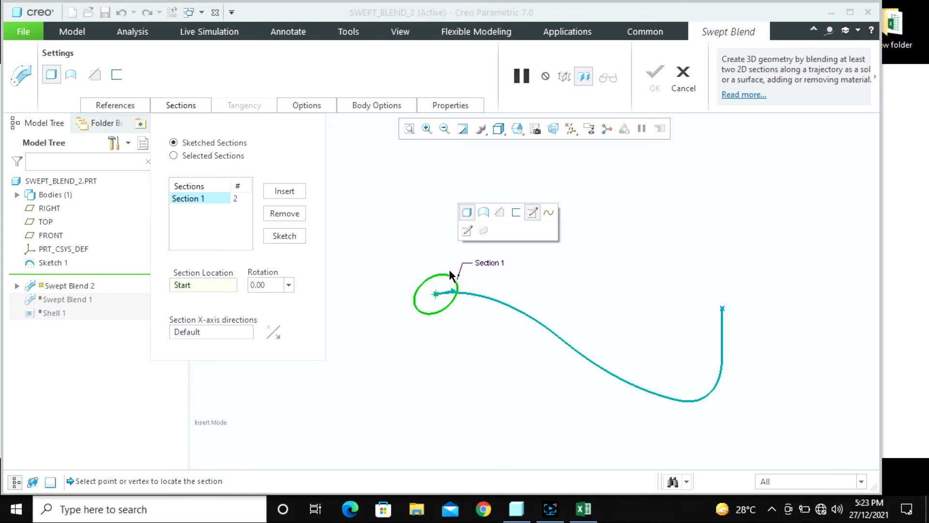
pyautogui.click(284, 191)
pyautogui.moveTo(551, 305); pyautogui.dragTo(584, 265, button='middle')
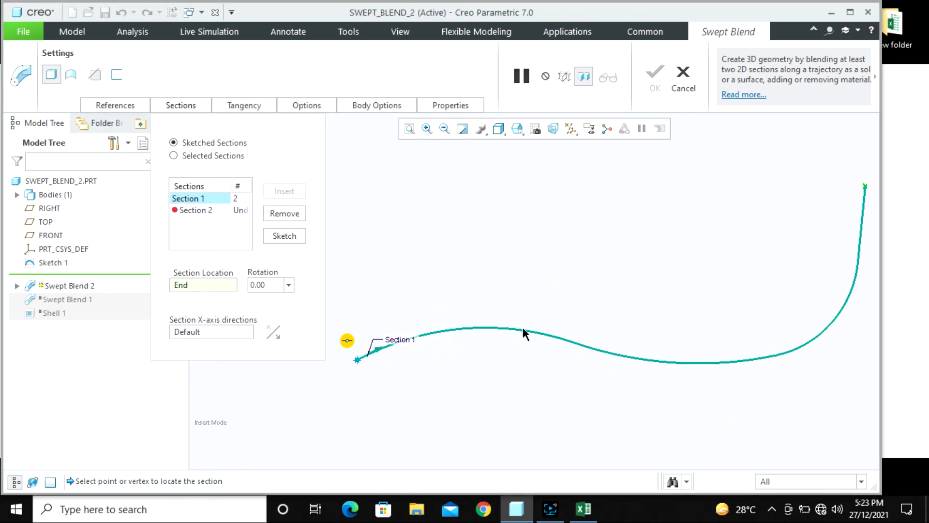
pyautogui.click(573, 342)
pyautogui.click(284, 235)
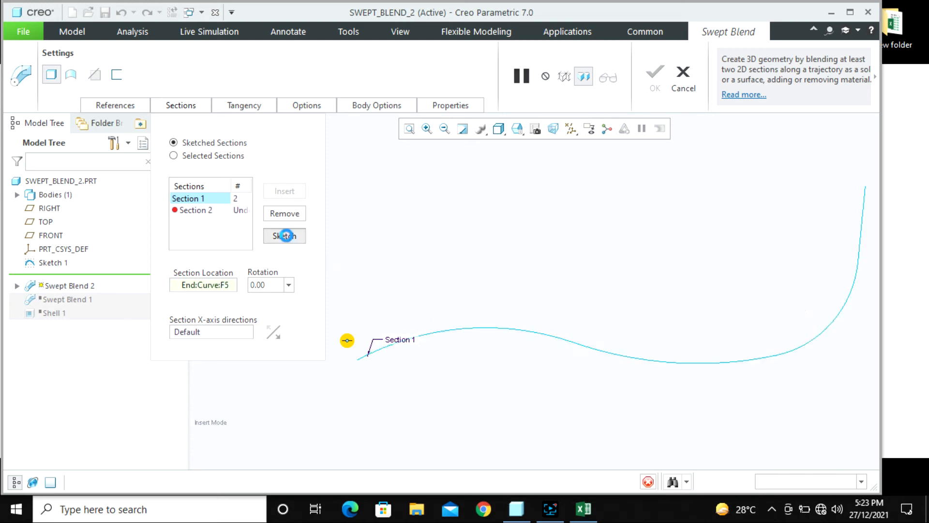
pyautogui.click(16, 87)
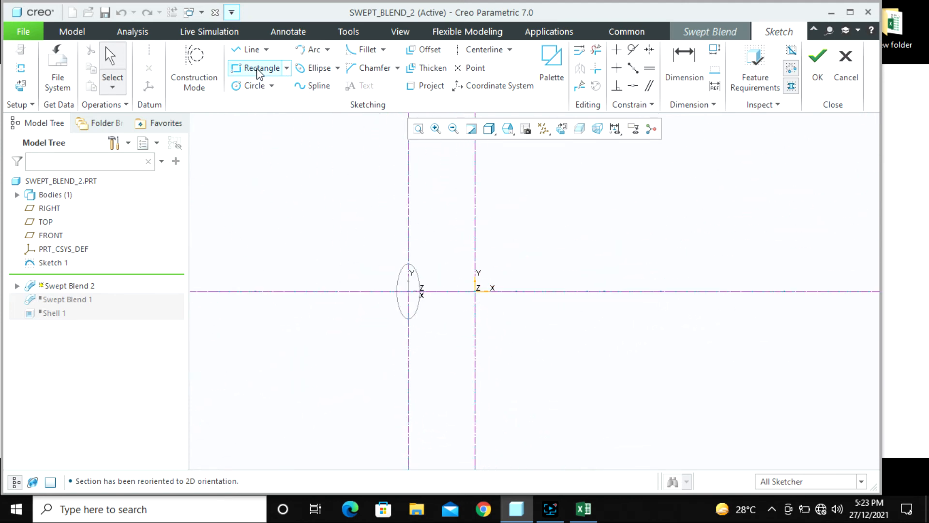
# - Sketch an ellipse centred on the Section 2 origin with a height of 50 and a width of 30
pyautogui.click(315, 67)
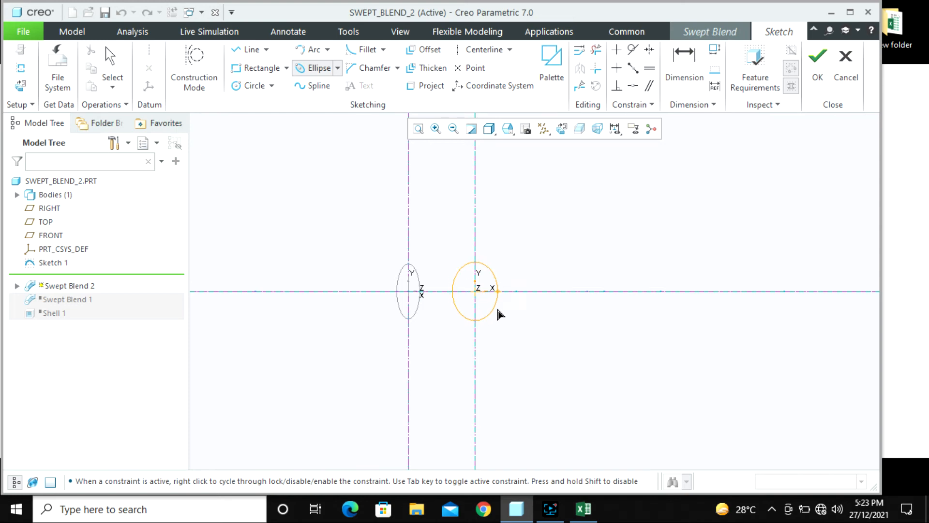
pyautogui.click(509, 329)
pyautogui.middleClick(503, 323)
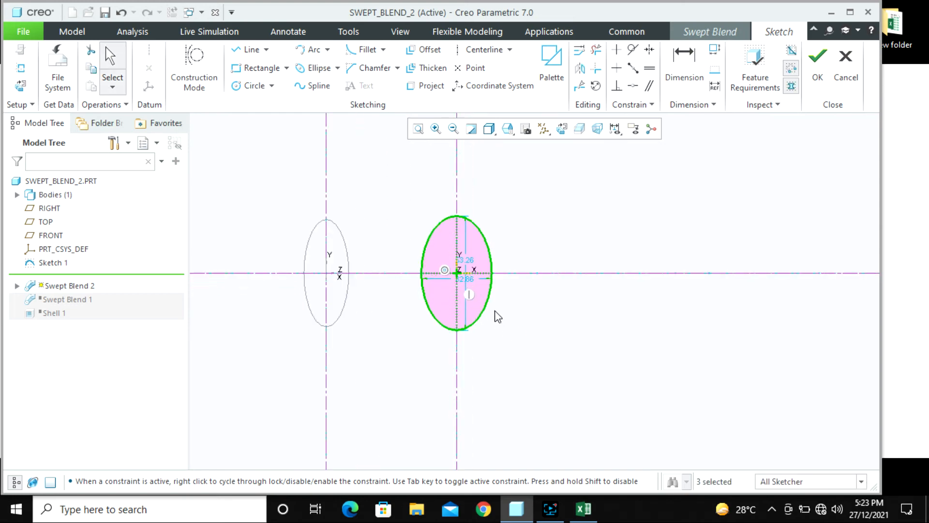
pyautogui.doubleClick(470, 264)
pyautogui.write('50')
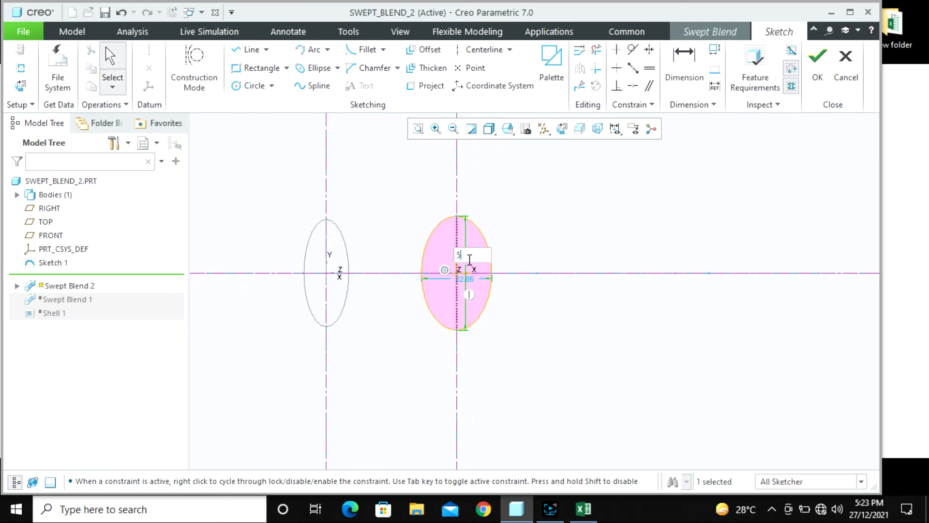
pyautogui.press('Return')
pyautogui.doubleClick(463, 280)
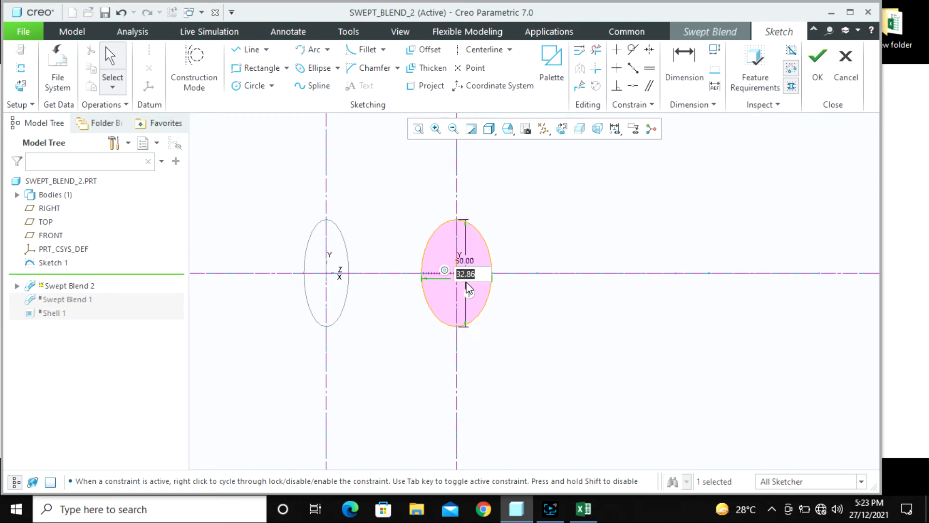
pyautogui.write('30')
pyautogui.press('Return')
# - Move the Section 2 ellipse's height and width dimensions outside its outline and finish the section sketch
pyautogui.scroll(-3, 445, 261)
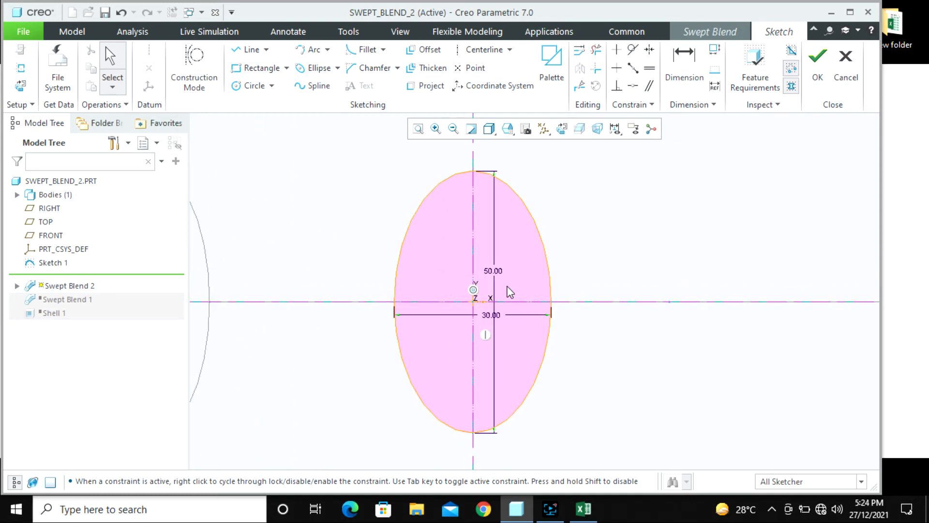
pyautogui.moveTo(491, 277); pyautogui.dragTo(588, 273)
pyautogui.moveTo(489, 316); pyautogui.dragTo(483, 153)
pyautogui.scroll(2, 549, 205)
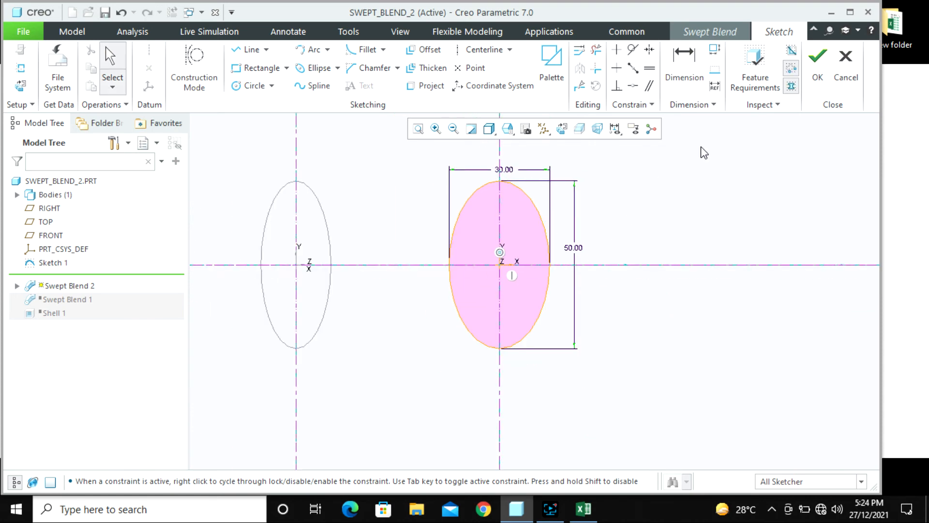
pyautogui.click(817, 62)
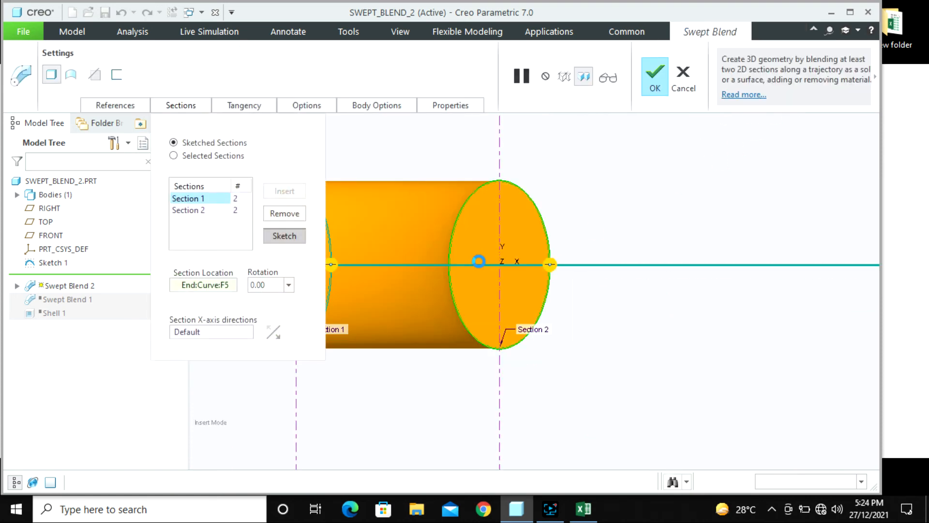
# - Insert Section 3 after Section 2 at the vertex where the trajectory's upward bend begins, and open its sketch in 2D orientation
pyautogui.moveTo(489, 256); pyautogui.dragTo(396, 344, button='middle')
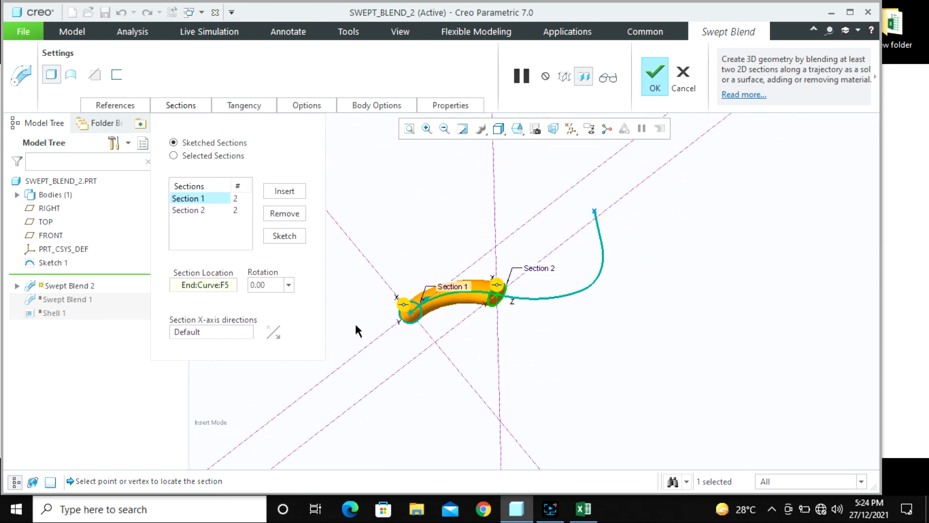
pyautogui.click(236, 210)
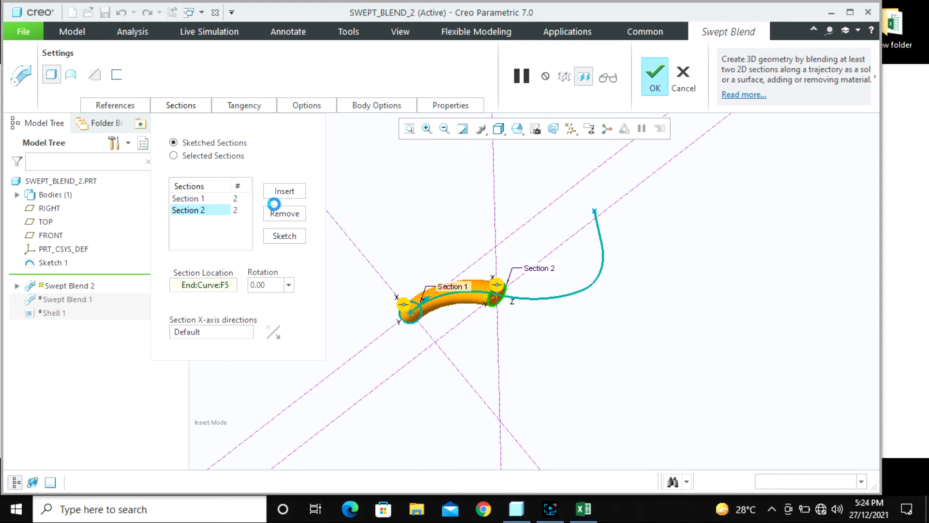
pyautogui.click(286, 191)
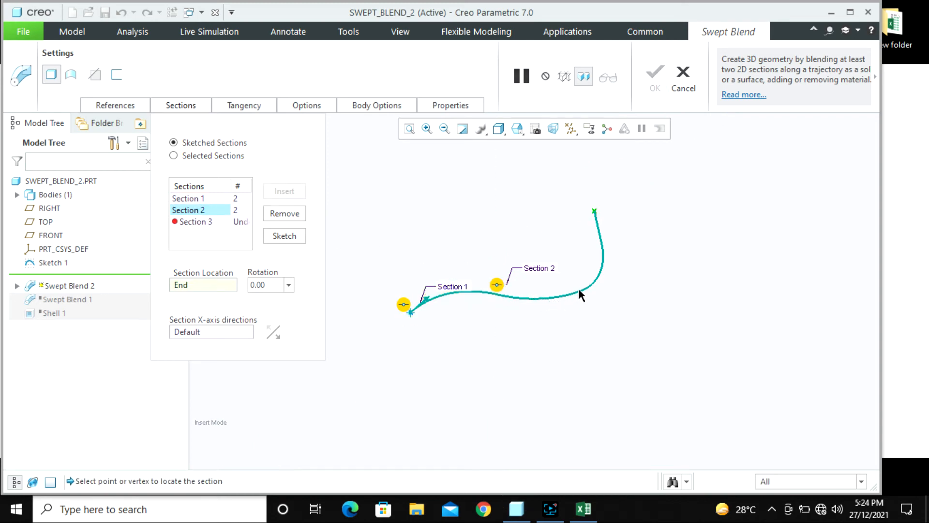
pyautogui.click(517, 128)
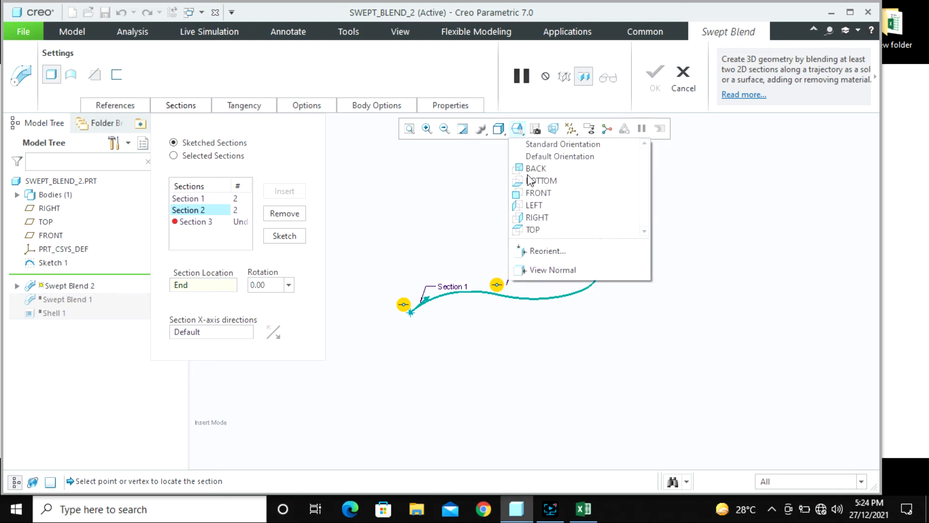
pyautogui.click(545, 191)
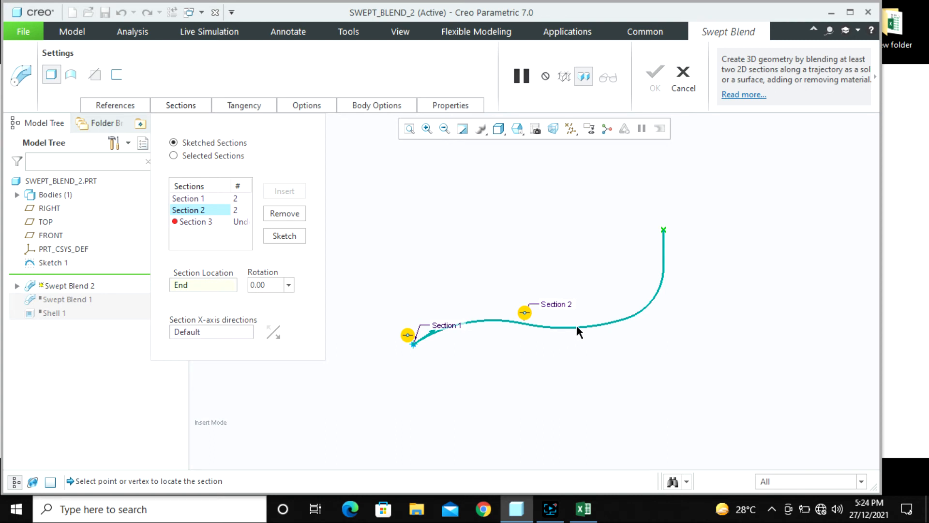
pyautogui.click(628, 319)
pyautogui.click(284, 236)
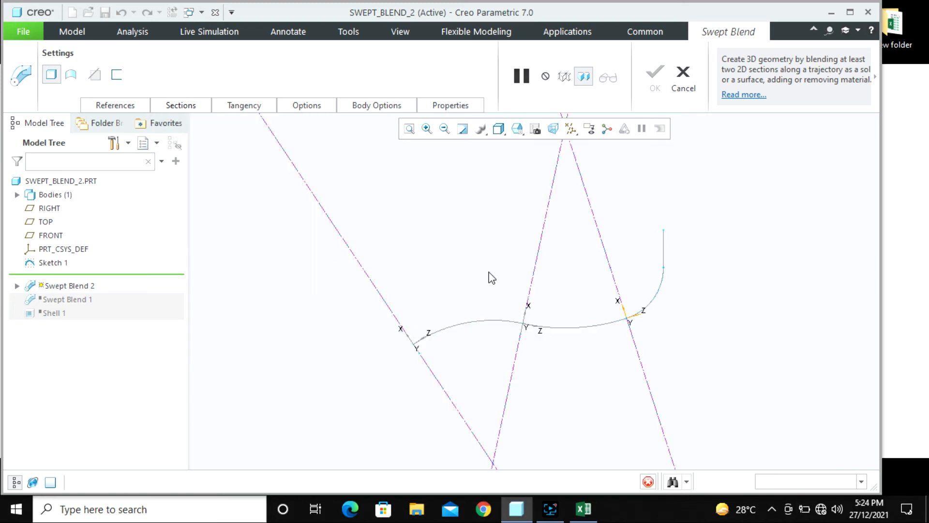
pyautogui.click(19, 73)
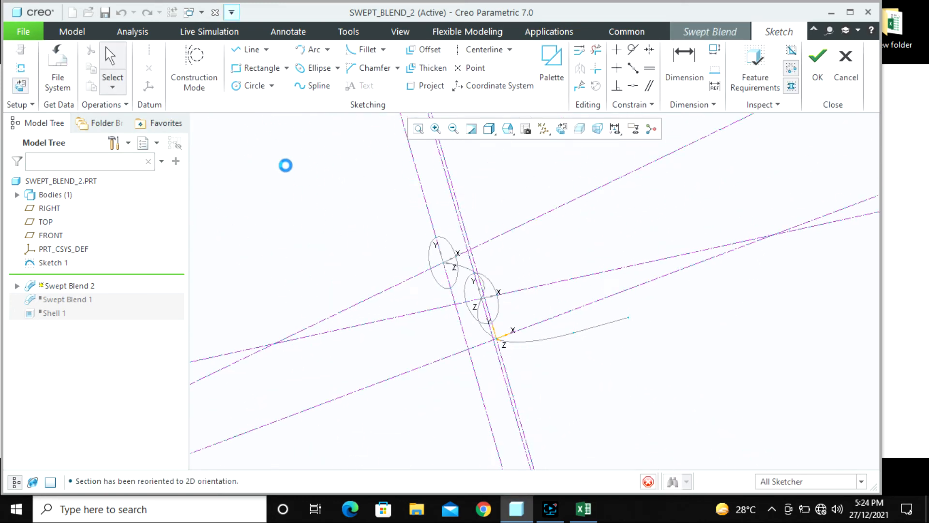
# - Sketch a circle of diameter 50 centred on the Section 3 origin and finish the section sketch
pyautogui.click(256, 85)
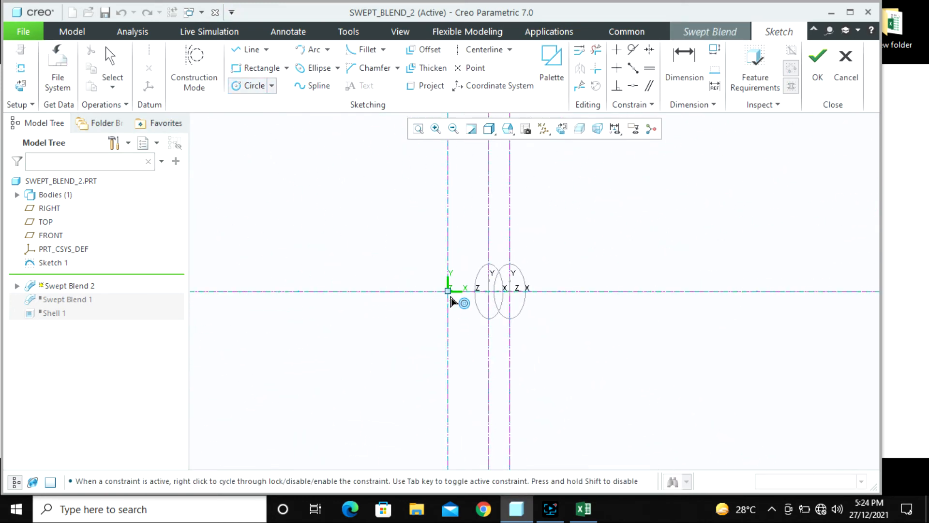
pyautogui.click(469, 328)
pyautogui.middleClick(433, 303)
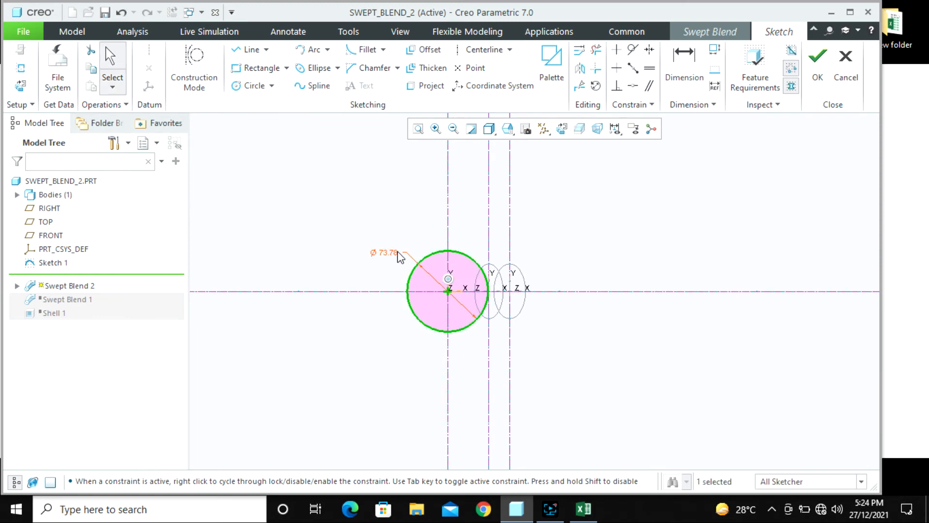
pyautogui.doubleClick(392, 253)
pyautogui.write('50')
pyautogui.press('Return')
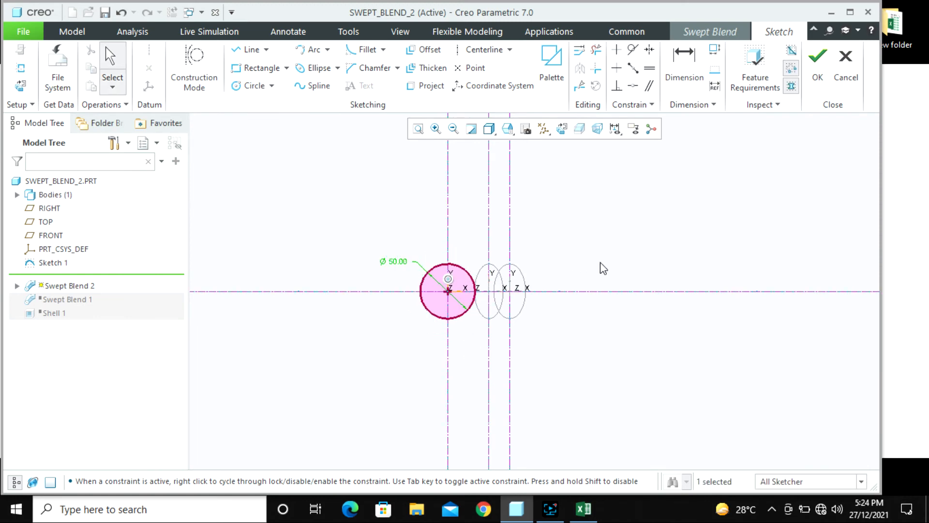
pyautogui.moveTo(549, 300)
pyautogui.mouseDown(button='middle')
pyautogui.moveTo(508, 233)
pyautogui.moveTo(410, 189)
pyautogui.moveTo(499, 189)
pyautogui.mouseUp(button='middle')
pyautogui.click(817, 68)
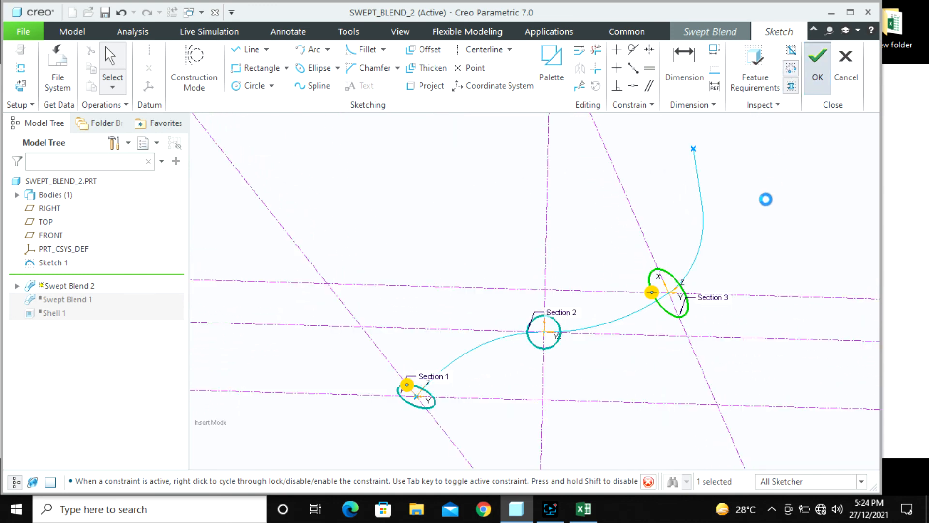
# - Reopen the Section 3 sketch, set its circle diameter to 70, and finish the section sketch
pyautogui.moveTo(664, 301); pyautogui.dragTo(597, 274, button='middle')
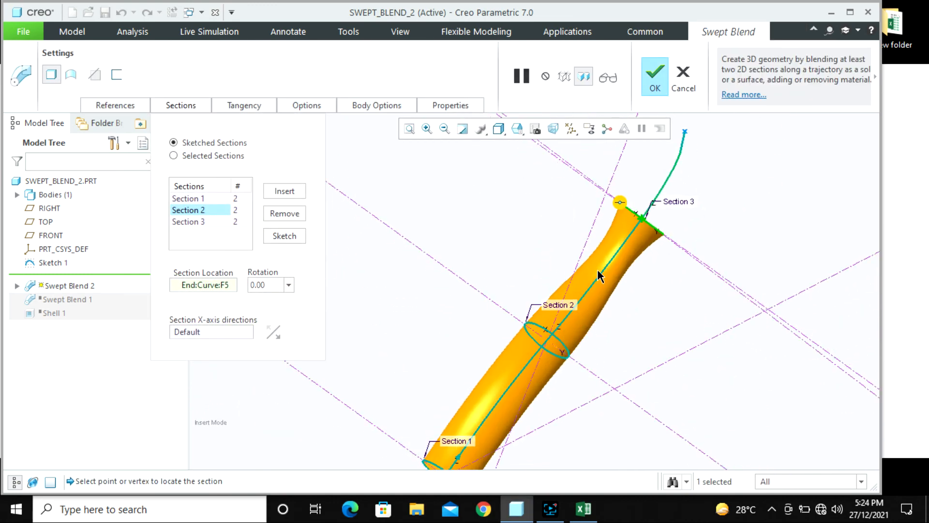
pyautogui.click(196, 223)
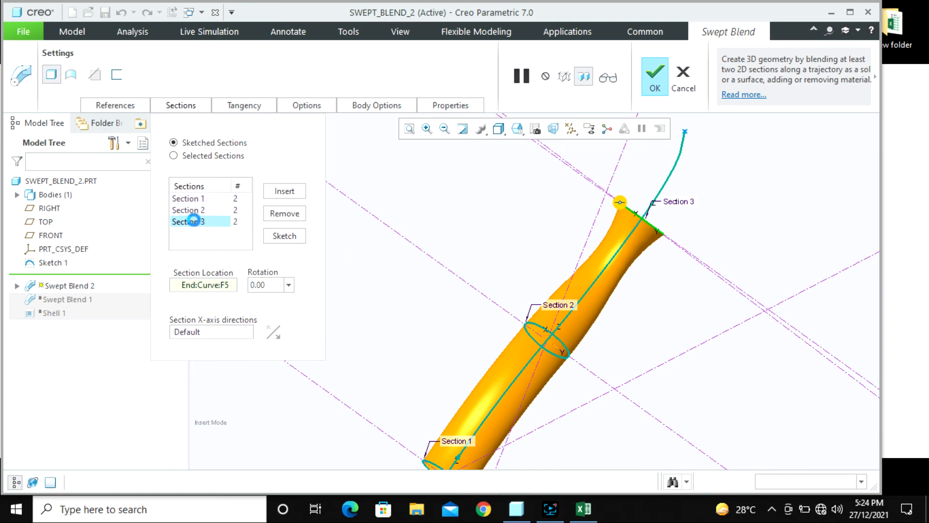
pyautogui.click(284, 236)
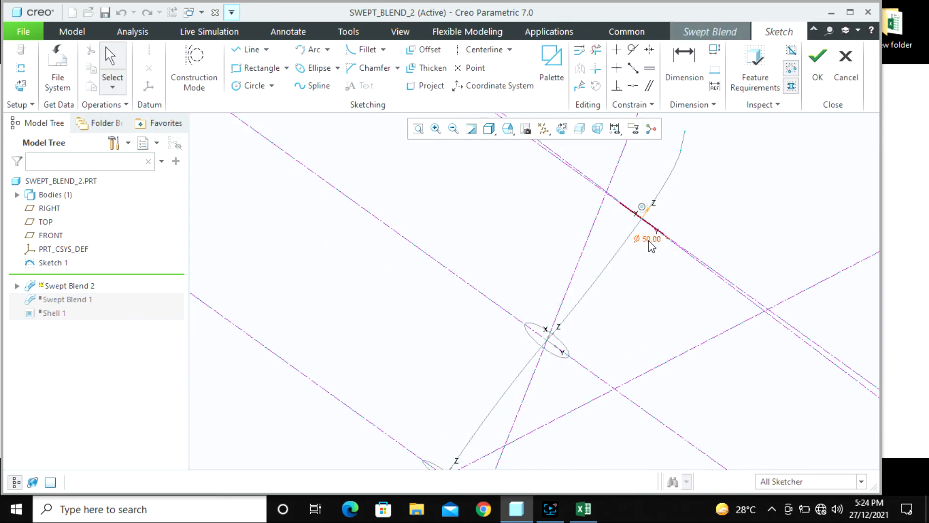
pyautogui.doubleClick(649, 242)
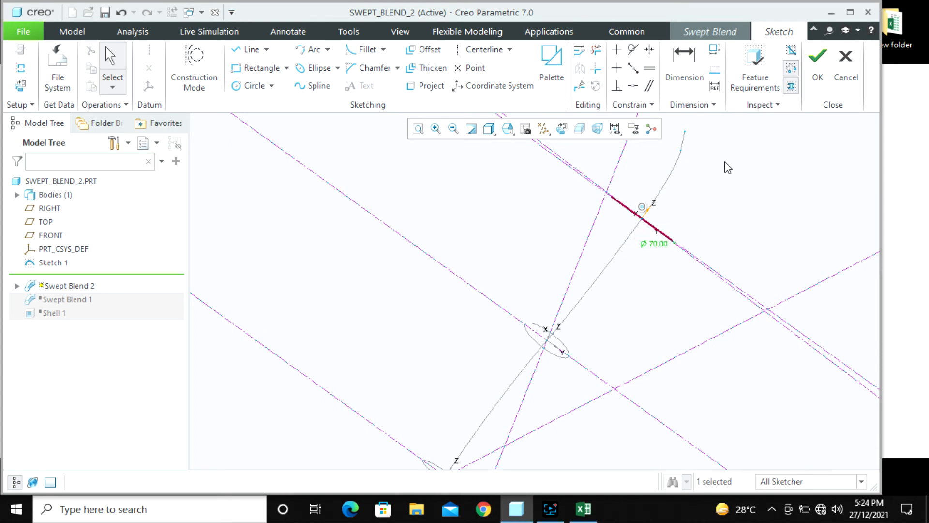
pyautogui.click(817, 63)
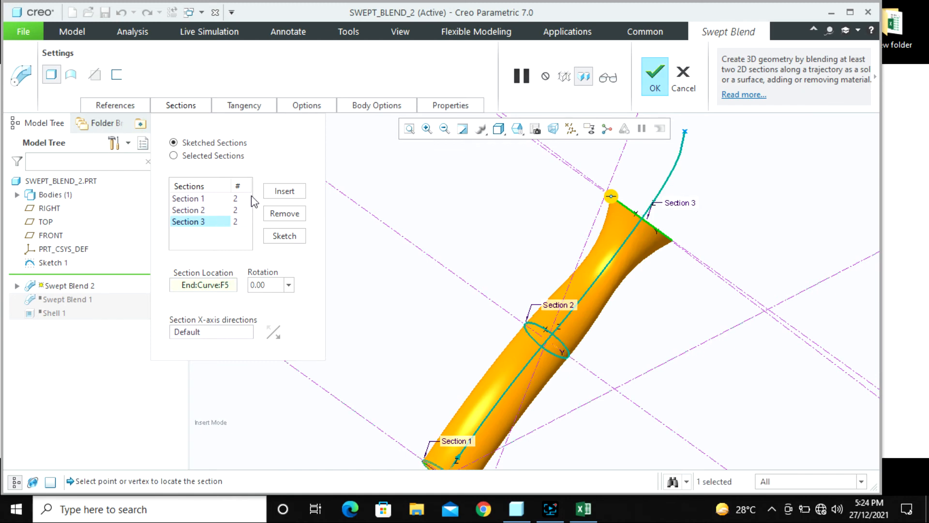
# - Insert Section 4 after Section 3 at the vertex where the trajectory's upward bend ends, and open its sketch in 2D orientation
pyautogui.click(278, 193)
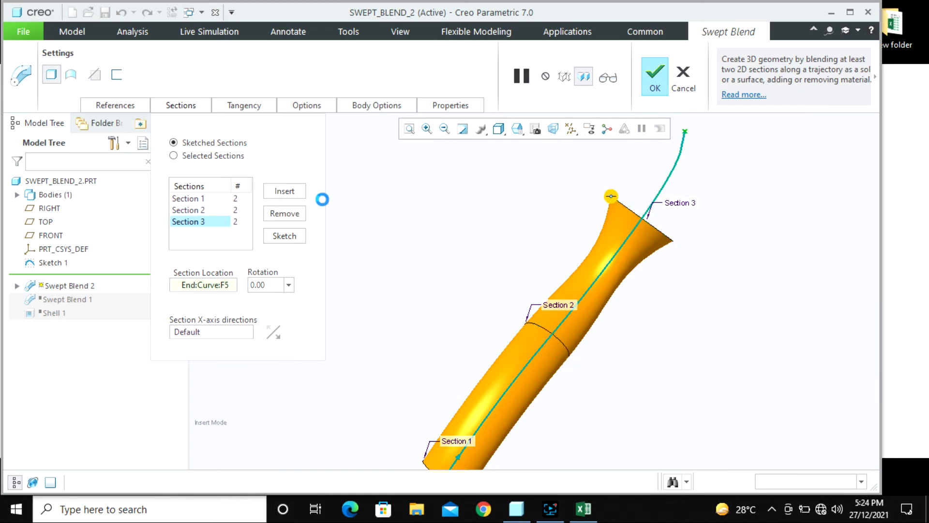
pyautogui.scroll(-3, 643, 203)
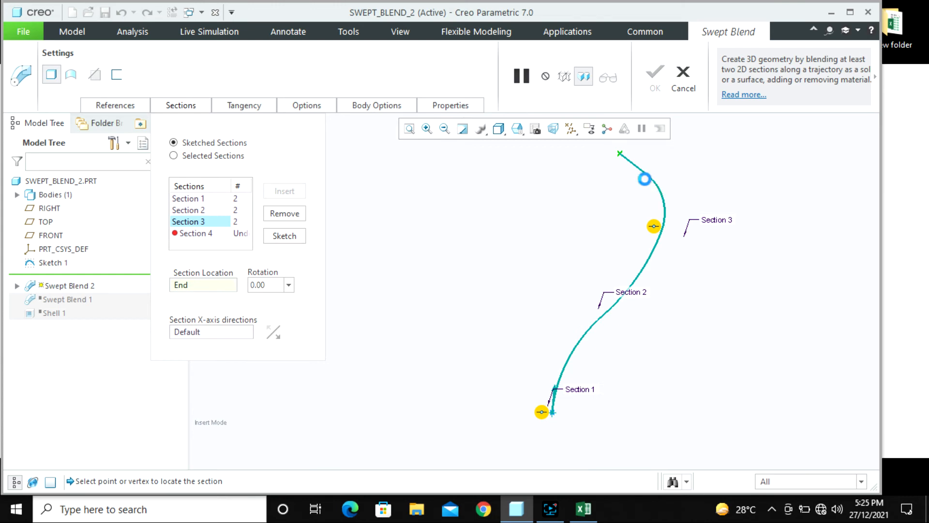
pyautogui.click(646, 176)
pyautogui.click(280, 235)
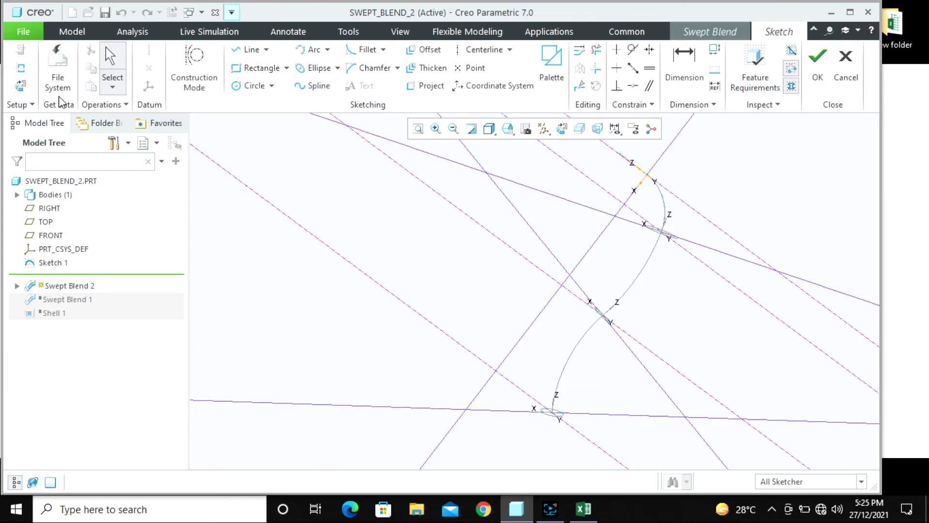
pyautogui.click(20, 89)
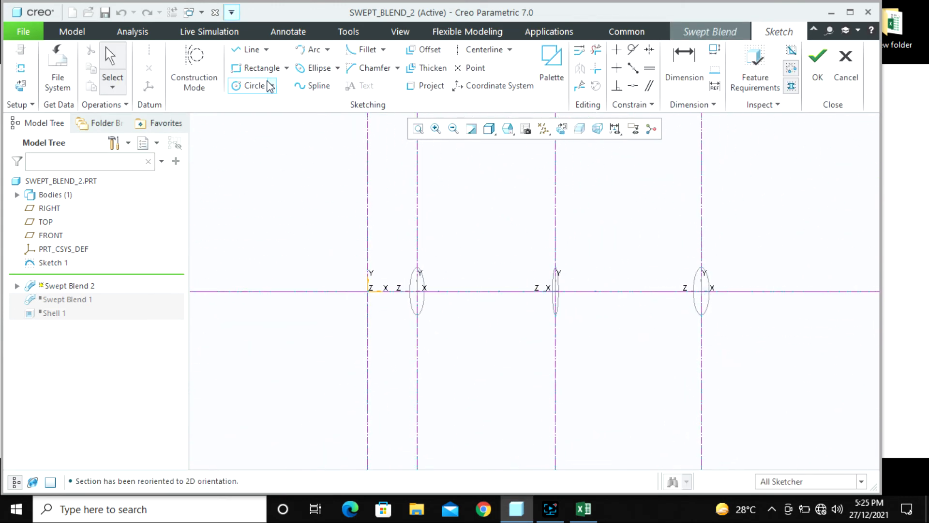
# - Sketch a circle of diameter 120 centred on the Section 4 origin and finish the section sketch
pyautogui.click(252, 86)
pyautogui.scroll(3, 375, 314)
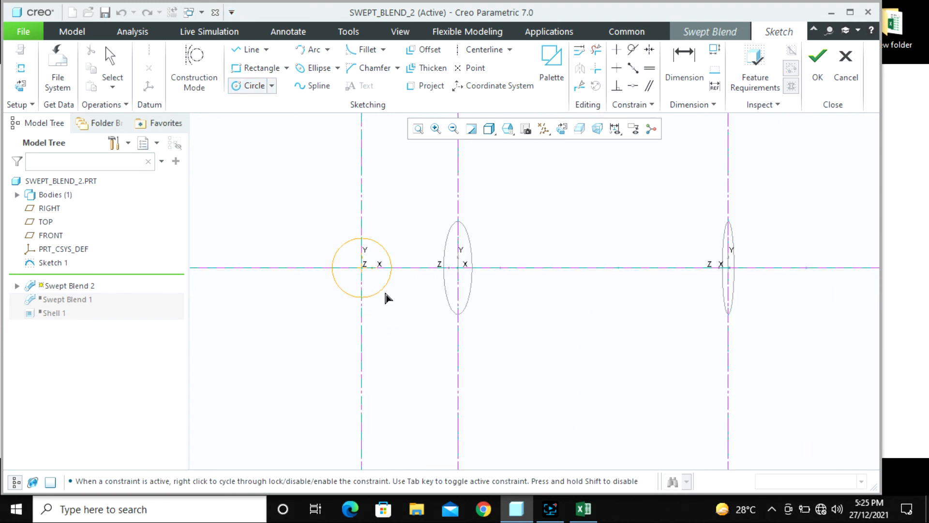
pyautogui.click(404, 323)
pyautogui.middleClick(304, 242)
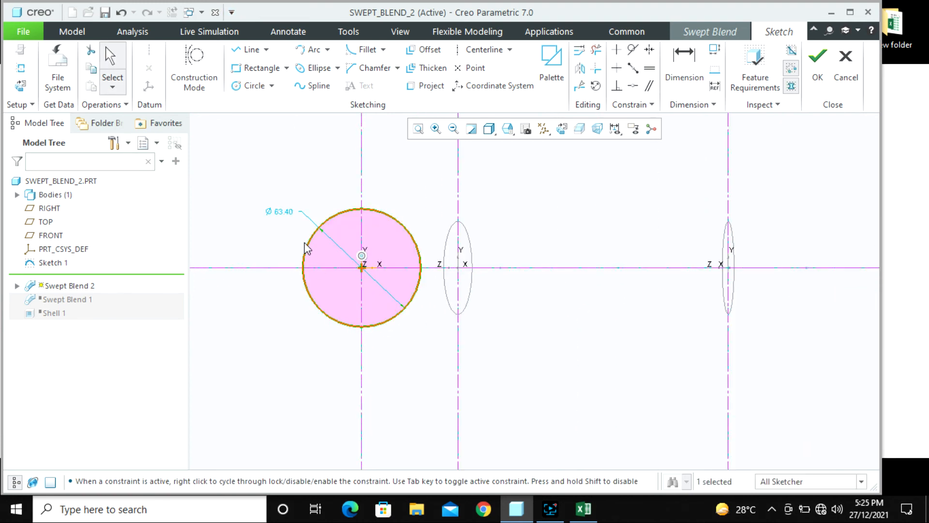
pyautogui.doubleClick(280, 216)
pyautogui.write('1')
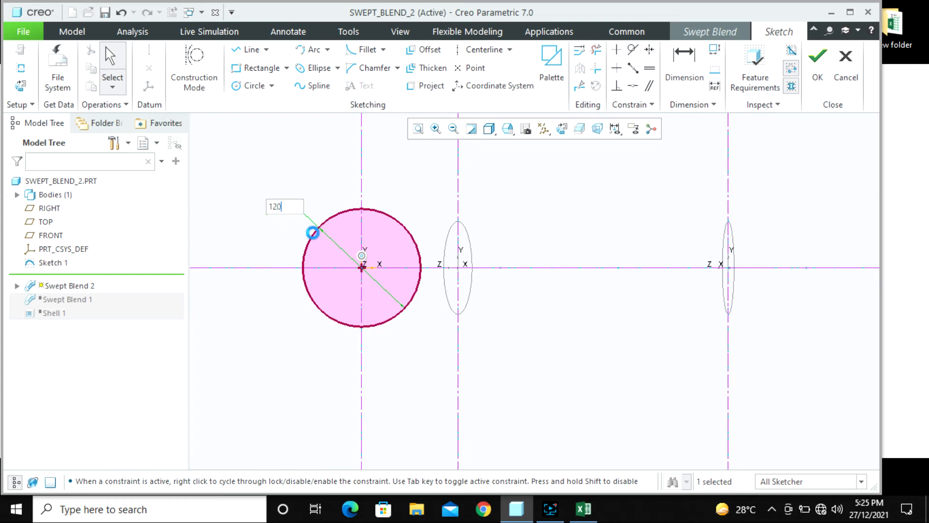
pyautogui.write('20')
pyautogui.press('Return')
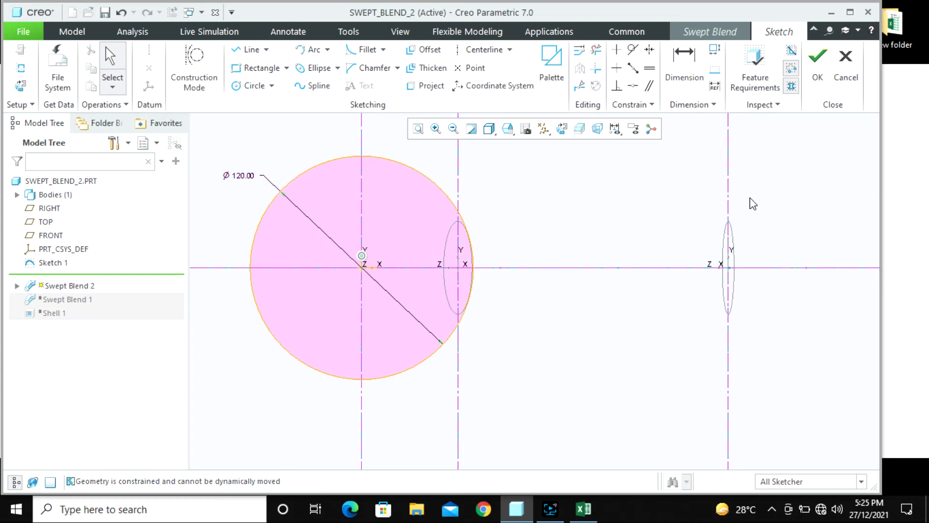
pyautogui.click(817, 61)
# - Insert Section 5 after Section 4 at the trajectory's end point and open its sketch in 2D orientation
pyautogui.scroll(5, 567, 281)
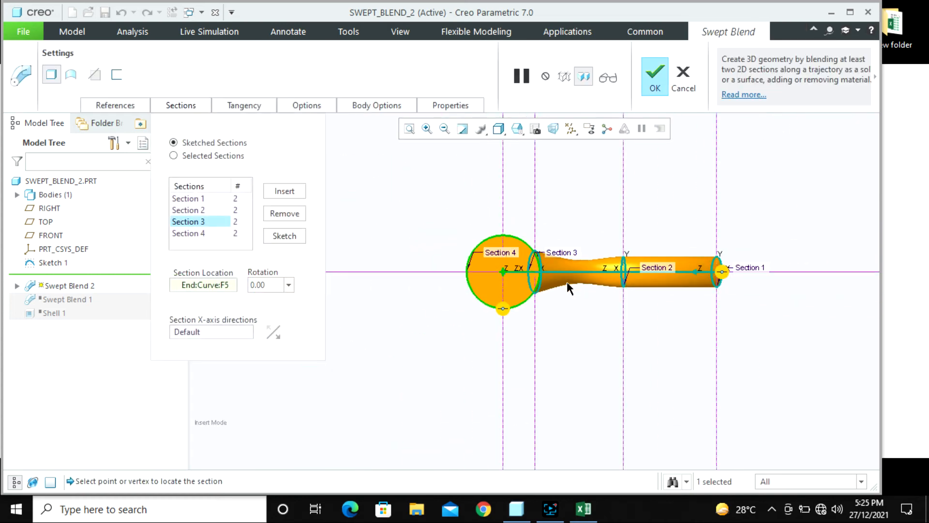
pyautogui.moveTo(567, 282)
pyautogui.mouseDown(button='middle')
pyautogui.moveTo(505, 252)
pyautogui.moveTo(439, 282)
pyautogui.moveTo(414, 314)
pyautogui.mouseUp(button='middle')
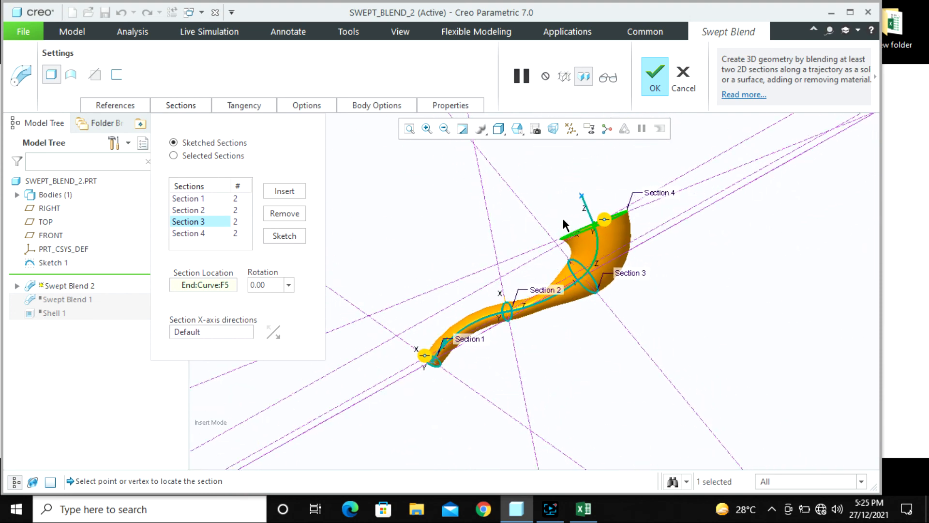
pyautogui.click(247, 233)
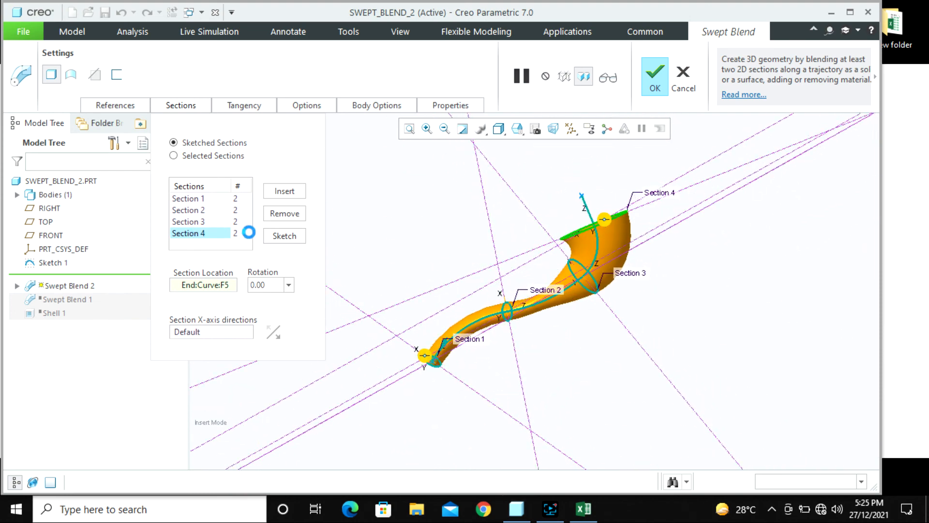
pyautogui.click(284, 191)
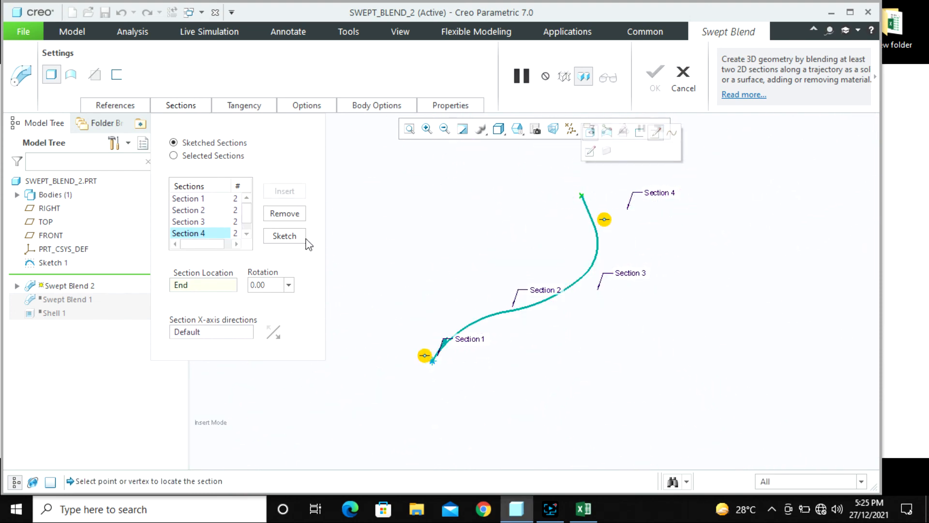
pyautogui.click(284, 236)
pyautogui.click(19, 69)
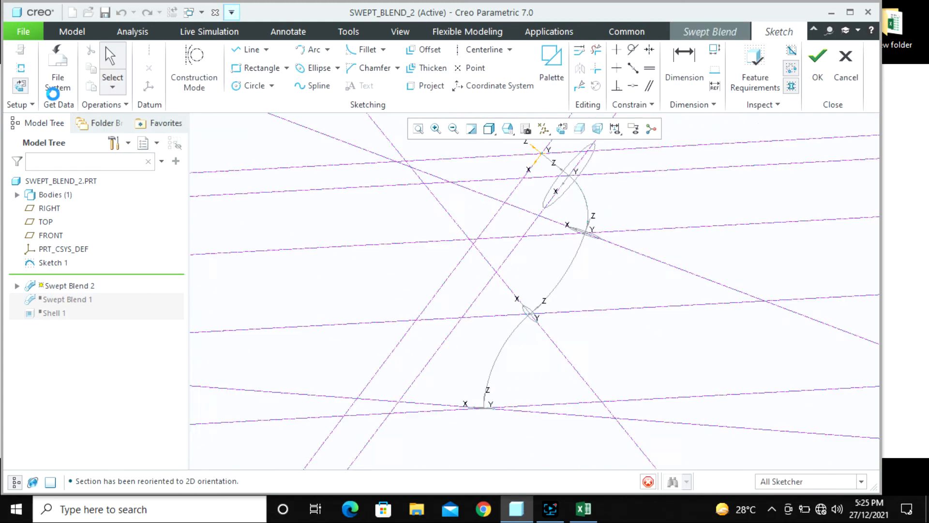
# - Sketch a circle of diameter 100 centred on the Section 5 origin and finish the section sketch
pyautogui.click(253, 87)
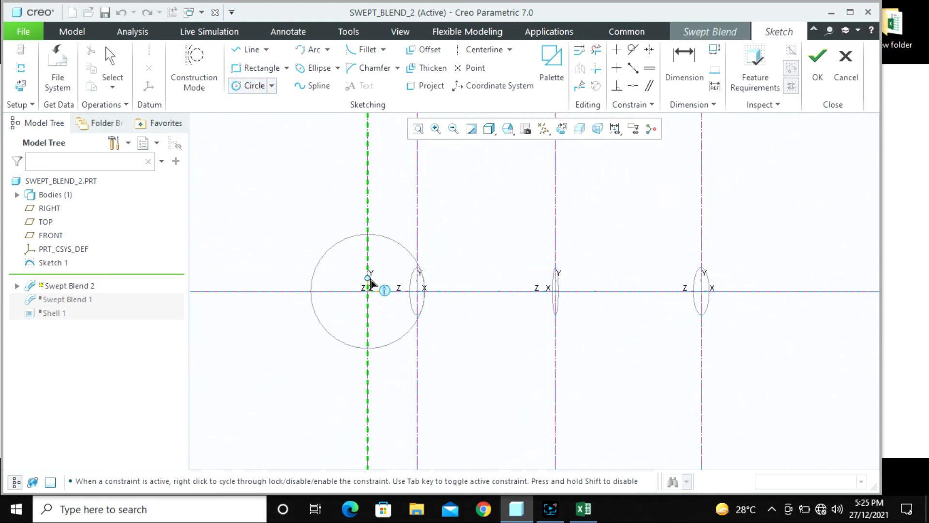
pyautogui.click(397, 330)
pyautogui.middleClick(387, 346)
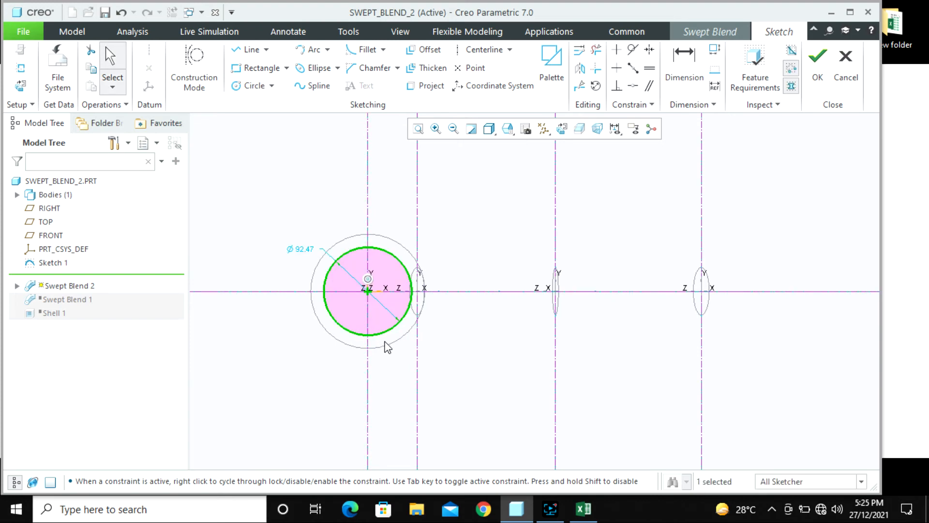
pyautogui.doubleClick(309, 250)
pyautogui.write('100')
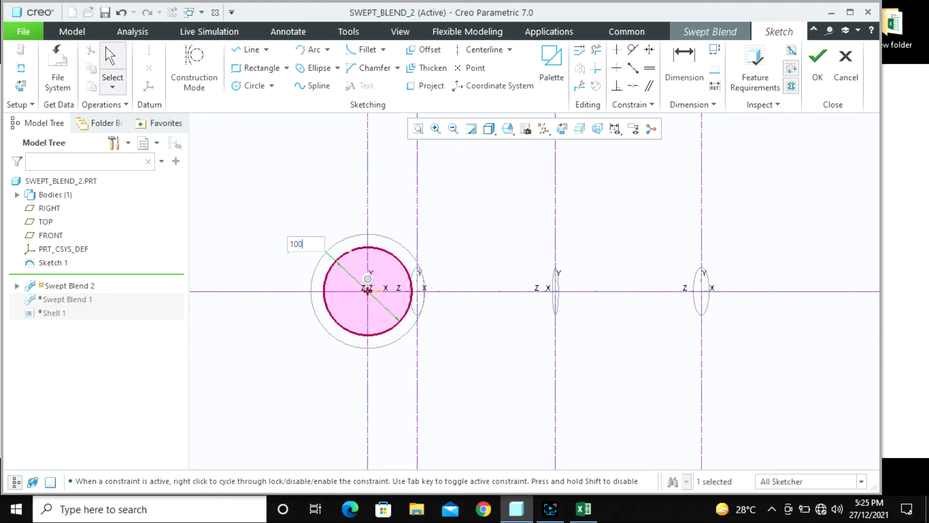
pyautogui.press('Return')
pyautogui.click(817, 65)
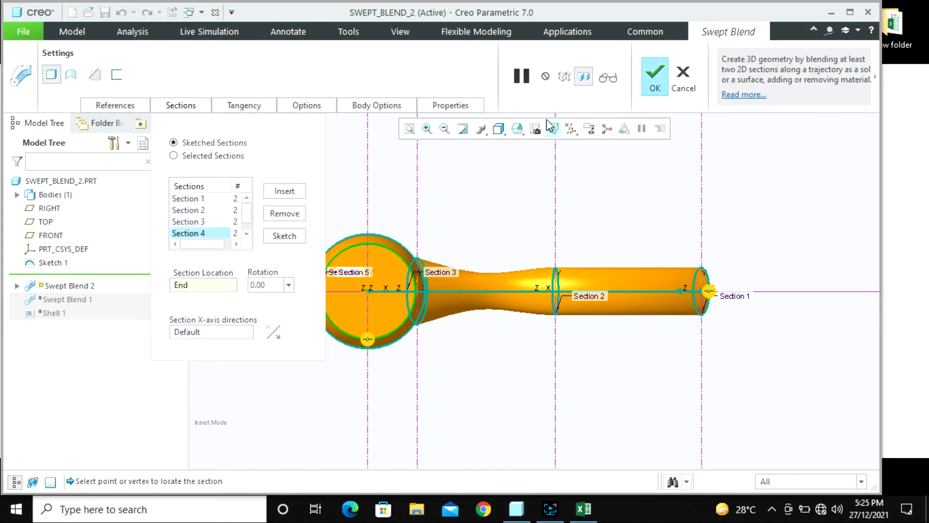
# - Accept the five-section swept blend and return the pipe body to its default orientation
pyautogui.click(538, 132)
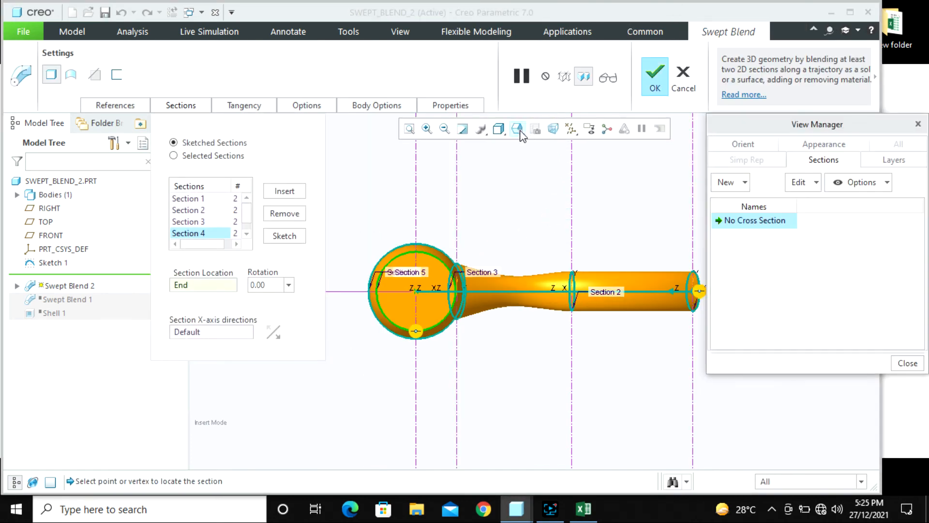
pyautogui.click(517, 128)
pyautogui.click(542, 167)
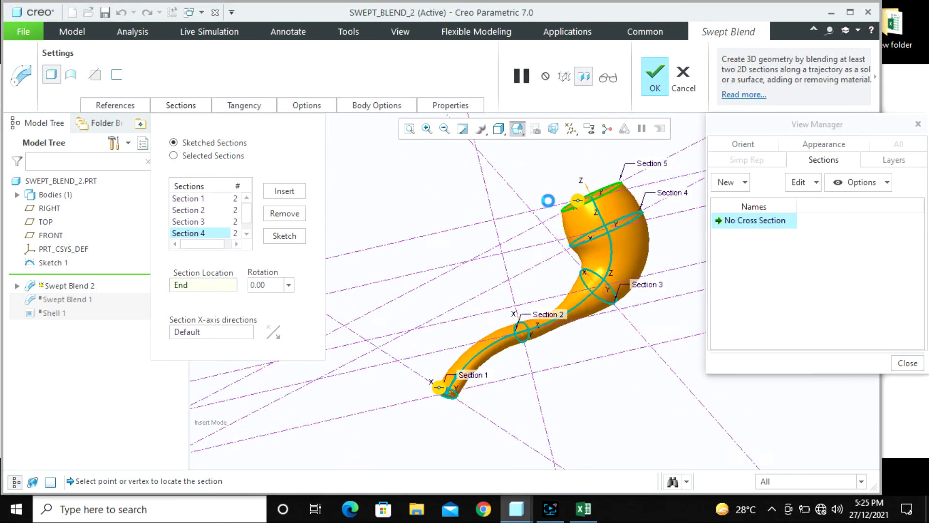
pyautogui.click(905, 364)
pyautogui.scroll(-3, 666, 342)
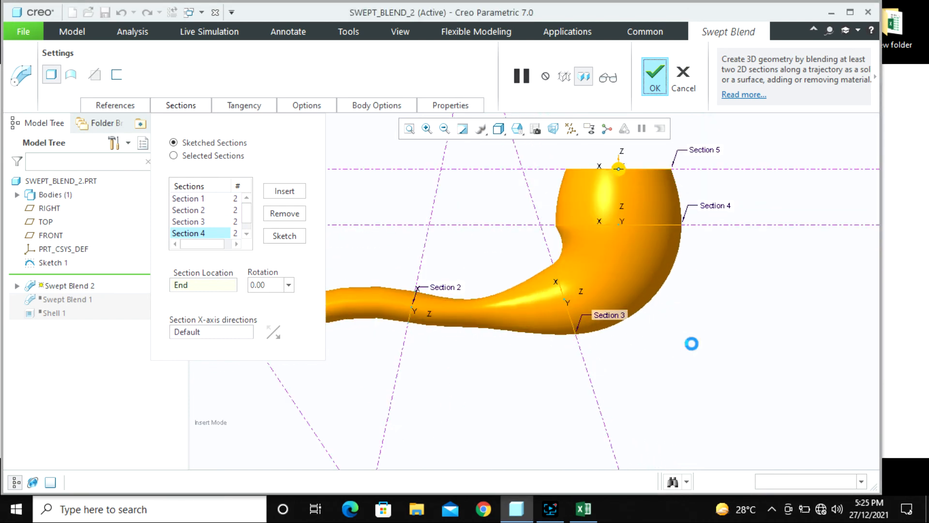
pyautogui.hotkey('ctrl', 'd')
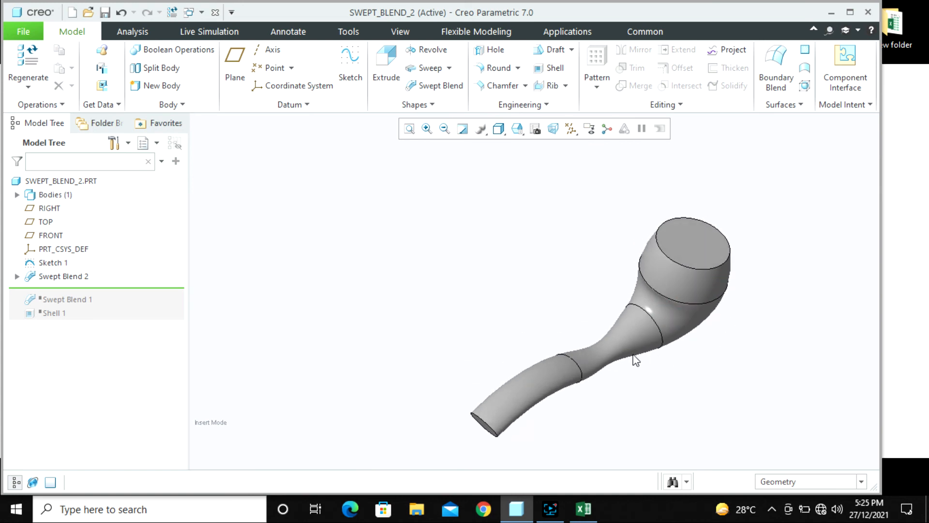
# - Examine the swept blend's surface between Section 2 and Section 3, where the stem meets the bowl
pyautogui.click(642, 351)
pyautogui.moveTo(642, 352); pyautogui.dragTo(661, 380, button='middle')
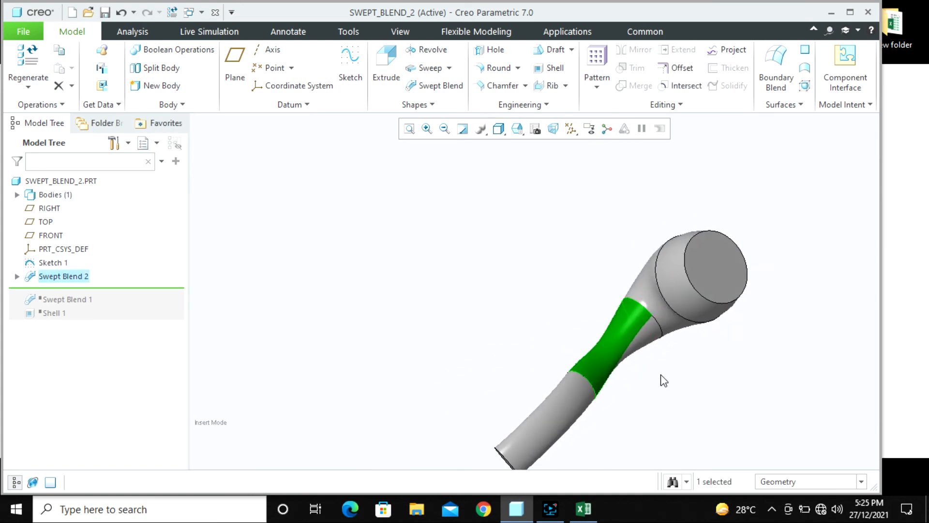
pyautogui.click(648, 397)
pyautogui.scroll(-4, 649, 396)
pyautogui.moveTo(577, 332); pyautogui.dragTo(547, 334, button='middle')
pyautogui.moveTo(559, 291); pyautogui.dragTo(551, 284, button='middle')
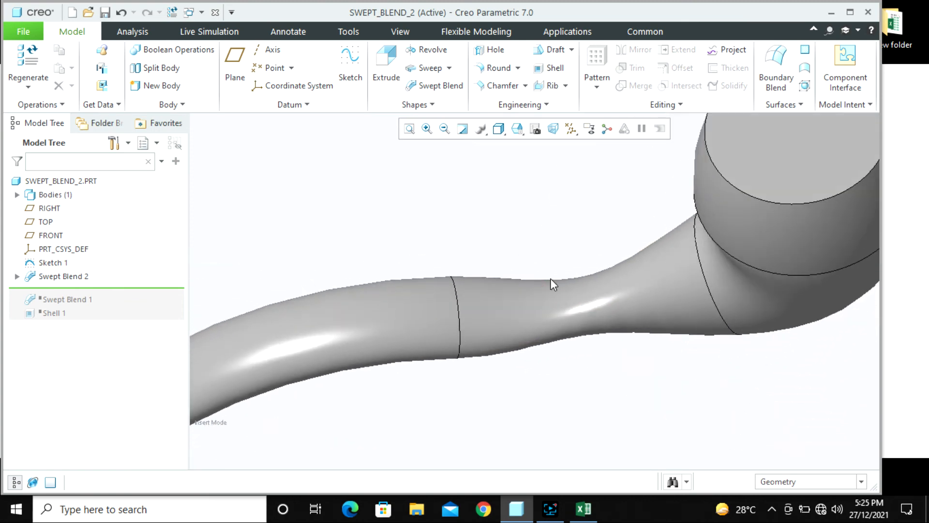
pyautogui.click(647, 310)
pyautogui.moveTo(647, 315); pyautogui.dragTo(669, 291, button='middle')
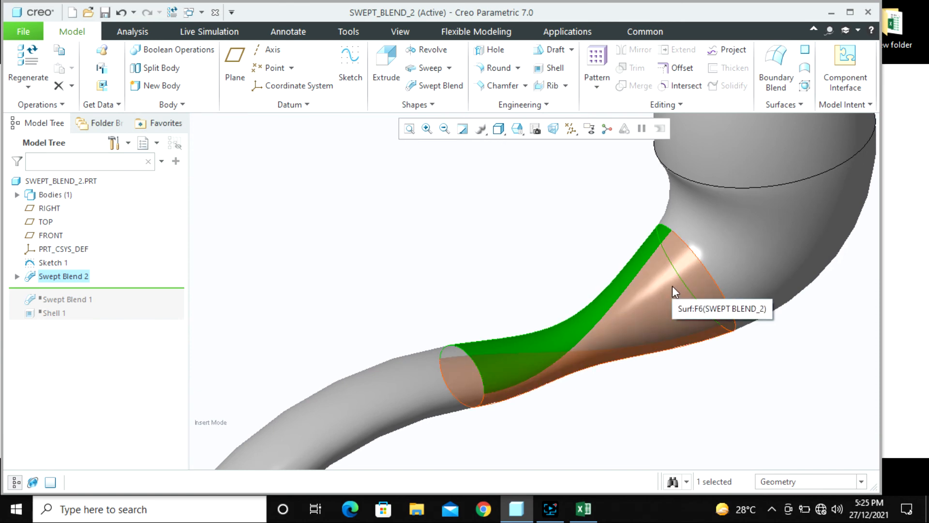
pyautogui.scroll(2, 619, 249)
pyautogui.scroll(3, 624, 237)
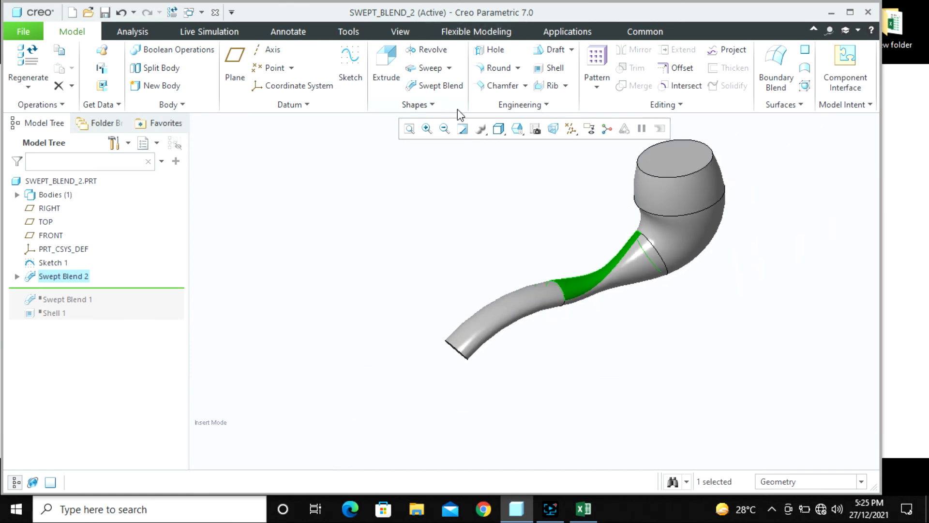
# - Inspect the mouthpiece, neck and bowl surfaces of the swept blend from several sides
pyautogui.click(501, 306)
pyautogui.moveTo(567, 312); pyautogui.dragTo(595, 338, button='middle')
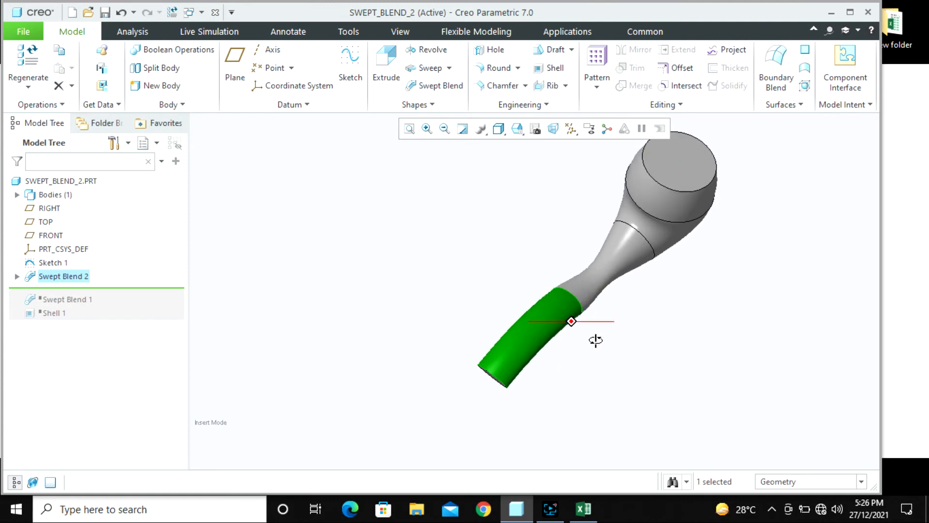
pyautogui.click(591, 284)
pyautogui.moveTo(654, 324); pyautogui.dragTo(626, 233, button='middle')
pyautogui.moveTo(625, 194); pyautogui.dragTo(600, 191, button='middle')
pyautogui.click(599, 195)
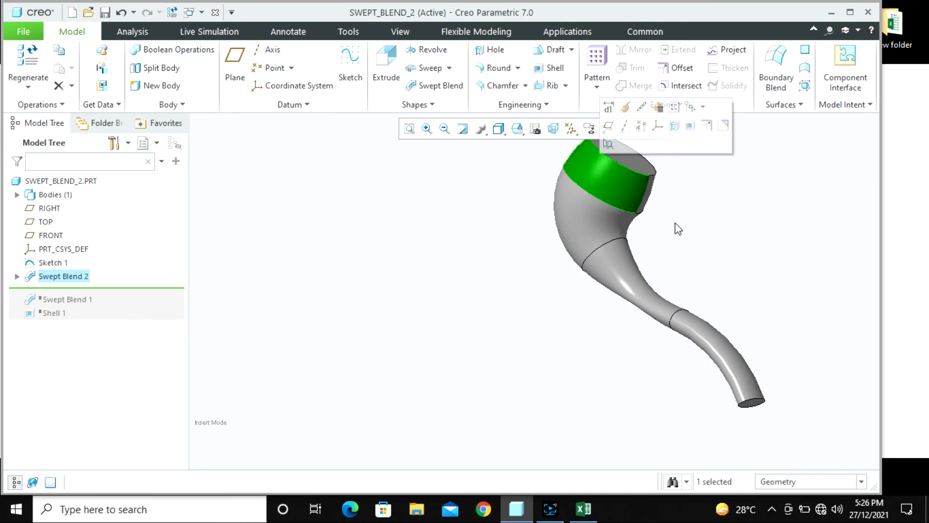
pyautogui.scroll(-2, 680, 239)
pyautogui.moveTo(682, 251); pyautogui.dragTo(583, 270, button='middle')
pyautogui.click(582, 265)
pyautogui.click(456, 218)
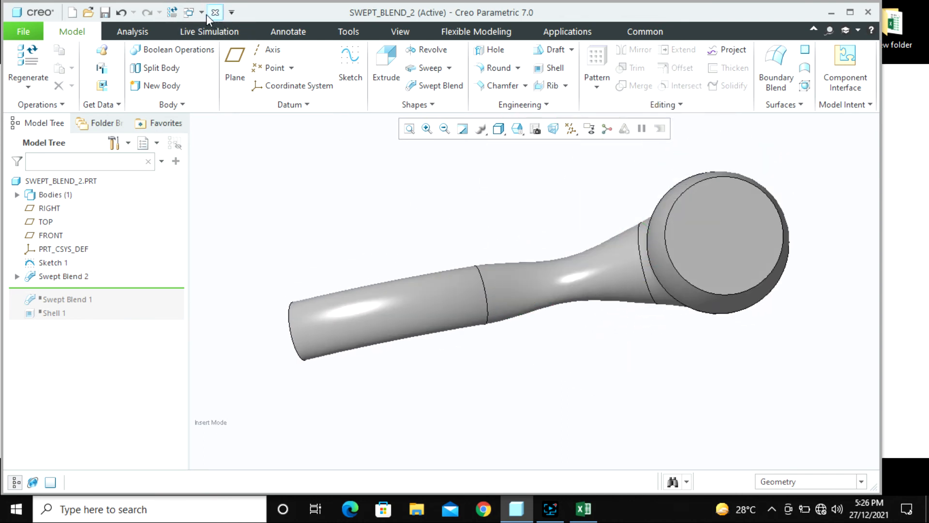
pyautogui.click(201, 12)
pyautogui.click(281, 148)
pyautogui.click(560, 282)
# - Redefine Swept Blend 2 and set the rotation of Section 3 to -90 degrees
pyautogui.rightClick(65, 274)
pyautogui.click(89, 216)
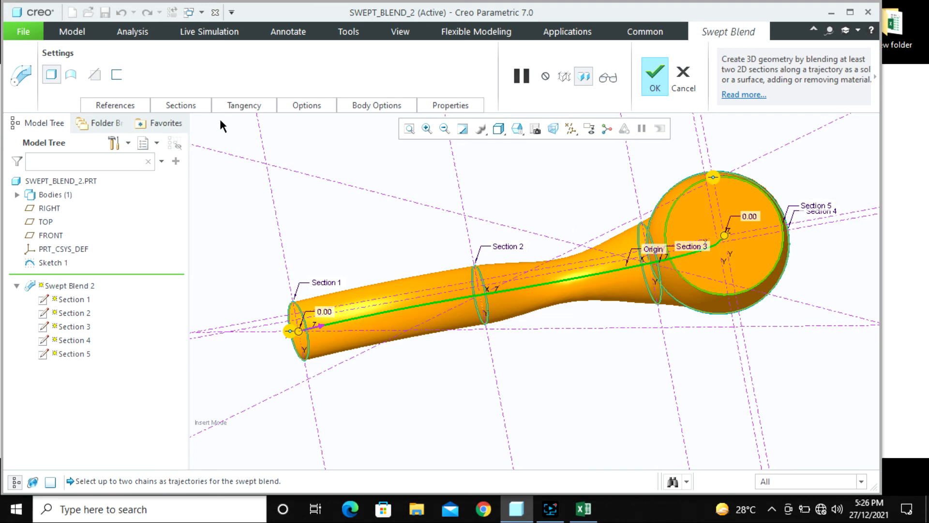
pyautogui.click(187, 105)
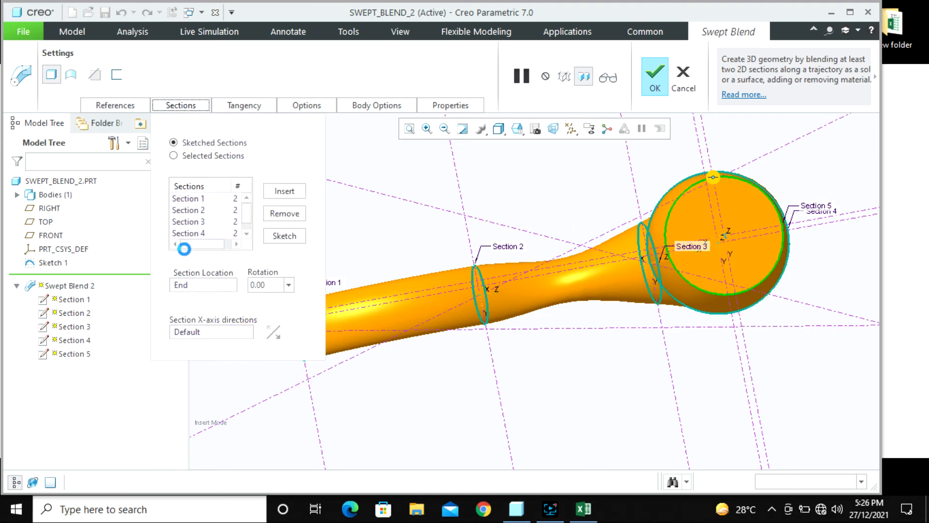
pyautogui.click(189, 209)
pyautogui.click(186, 221)
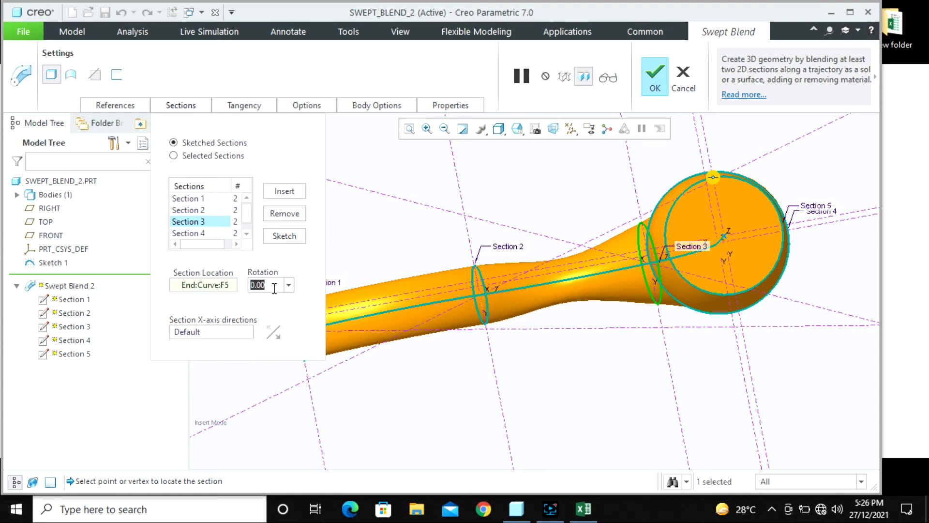
pyautogui.write('-90')
pyautogui.press('Return')
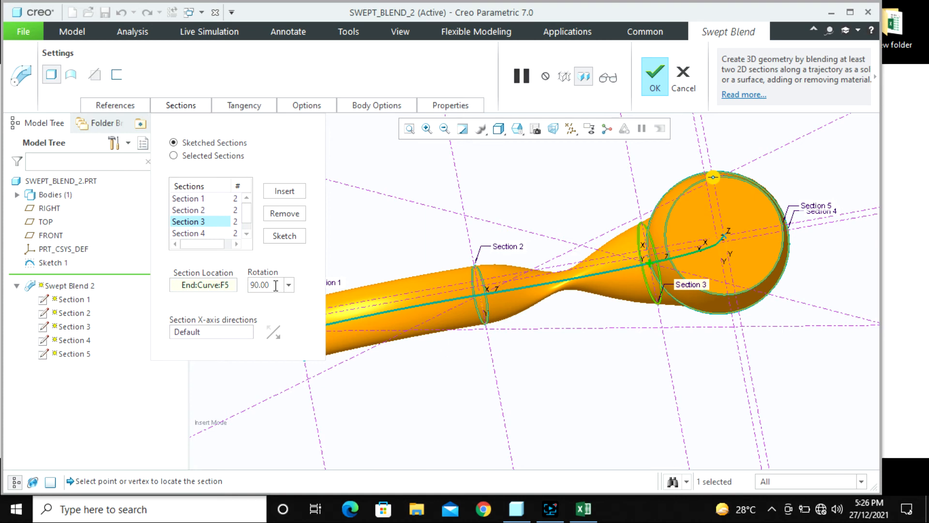
# - Reverse Section 3's rotation direction with a second -90 degree entry and accept the redefined swept blend
pyautogui.moveTo(275, 286); pyautogui.dragTo(251, 284)
pyautogui.write('-90')
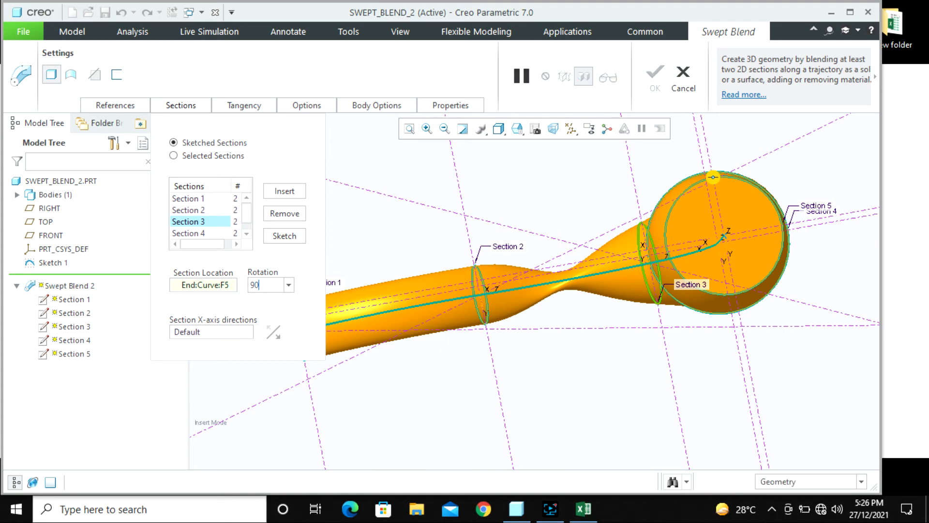
pyautogui.press('Return')
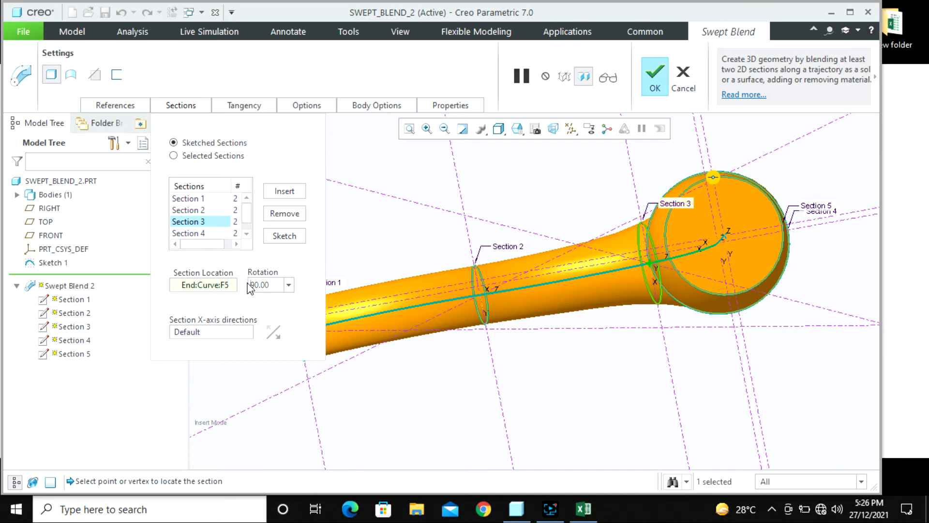
pyautogui.scroll(-3, 644, 256)
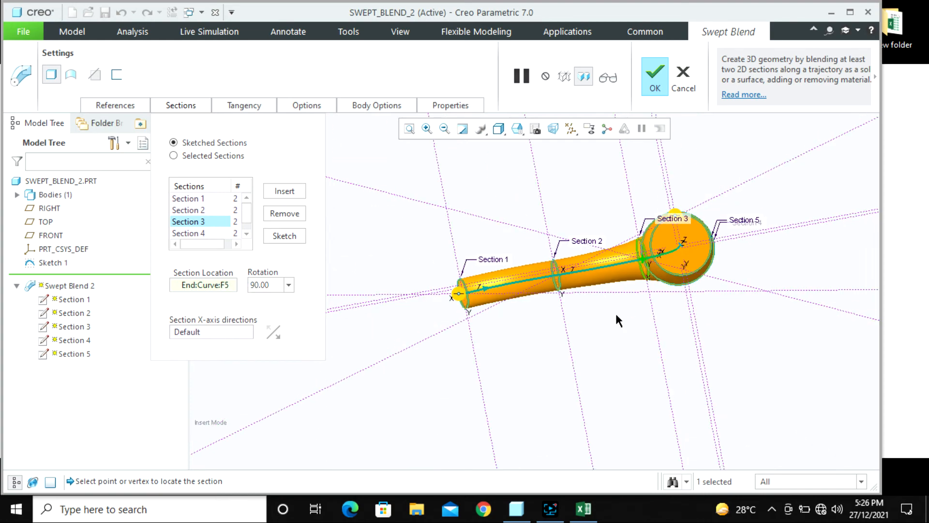
pyautogui.moveTo(614, 312); pyautogui.dragTo(632, 283, button='middle')
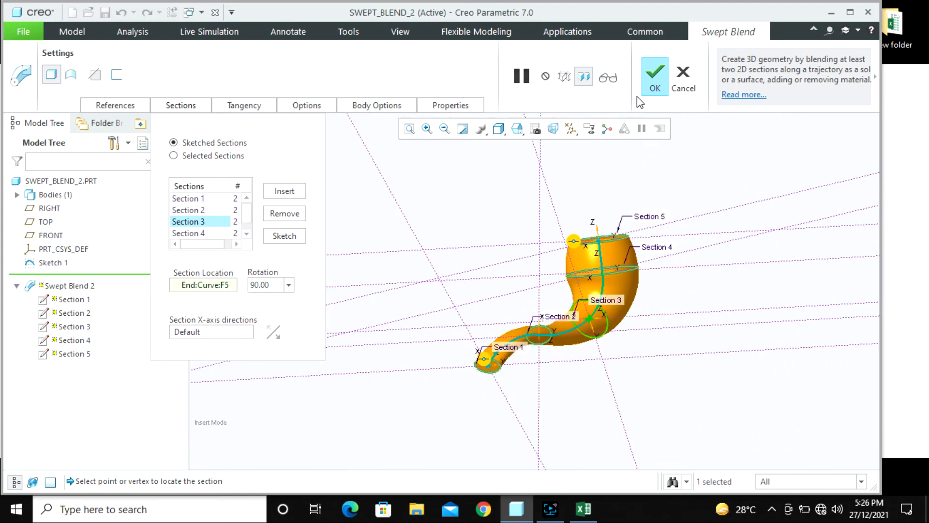
pyautogui.click(655, 77)
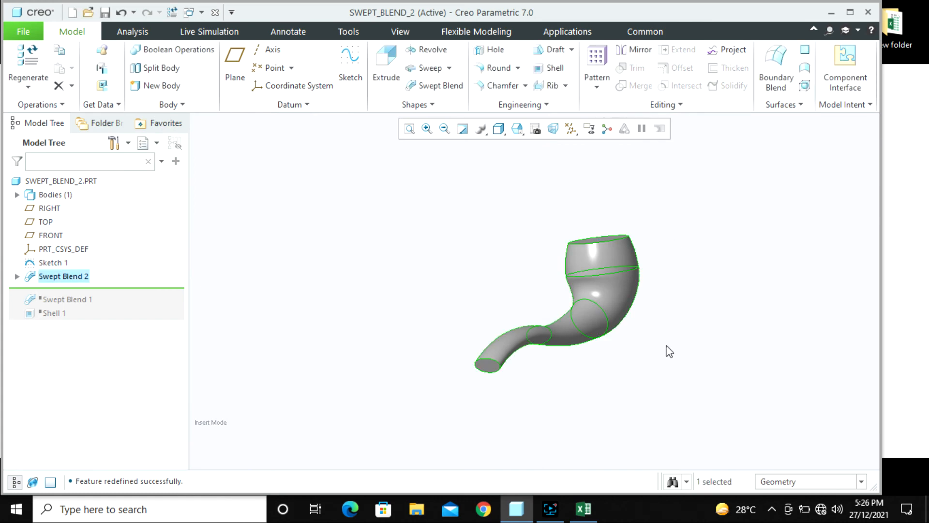
# - Examine the swept blend's side surfaces along the stem and where it meets the bowl
pyautogui.scroll(3, 557, 304)
pyautogui.click(562, 288)
pyautogui.scroll(3, 553, 337)
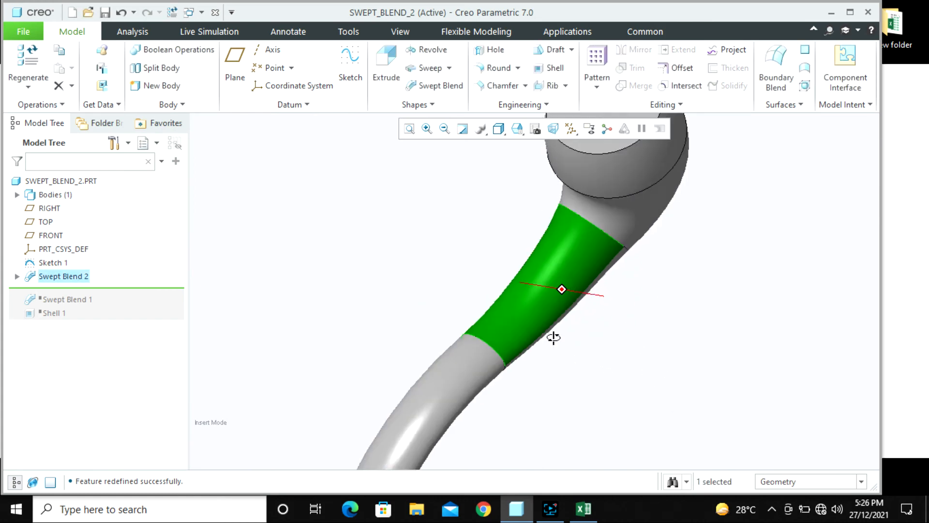
pyautogui.moveTo(553, 337); pyautogui.dragTo(490, 379, button='middle')
pyautogui.keyDown('ctrl'); pyautogui.click(471, 379); pyautogui.keyUp('ctrl')
pyautogui.scroll(-1, 471, 379)
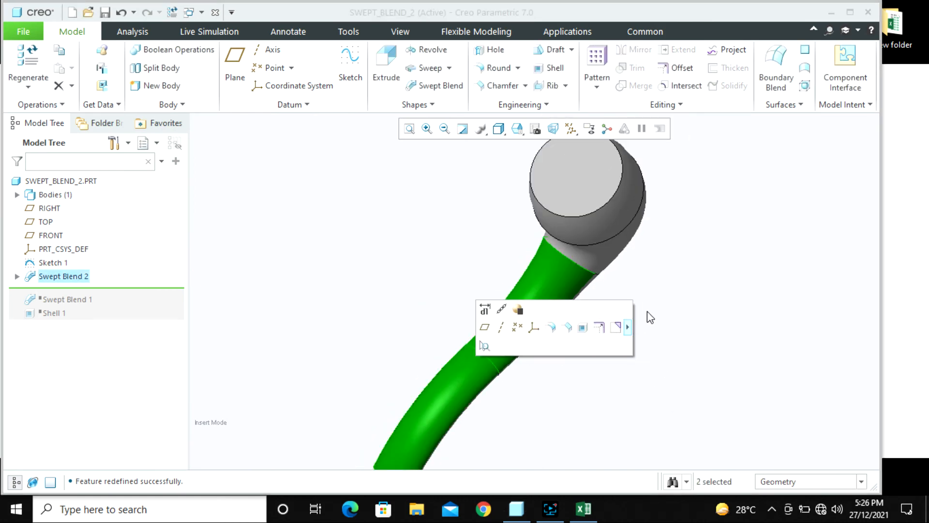
pyautogui.moveTo(663, 321); pyautogui.dragTo(637, 291, button='middle')
pyautogui.click(591, 248)
pyautogui.click(666, 289)
# - Redefine the swept blend with Section 4 rotated 90 degrees and accept it
pyautogui.click(577, 267)
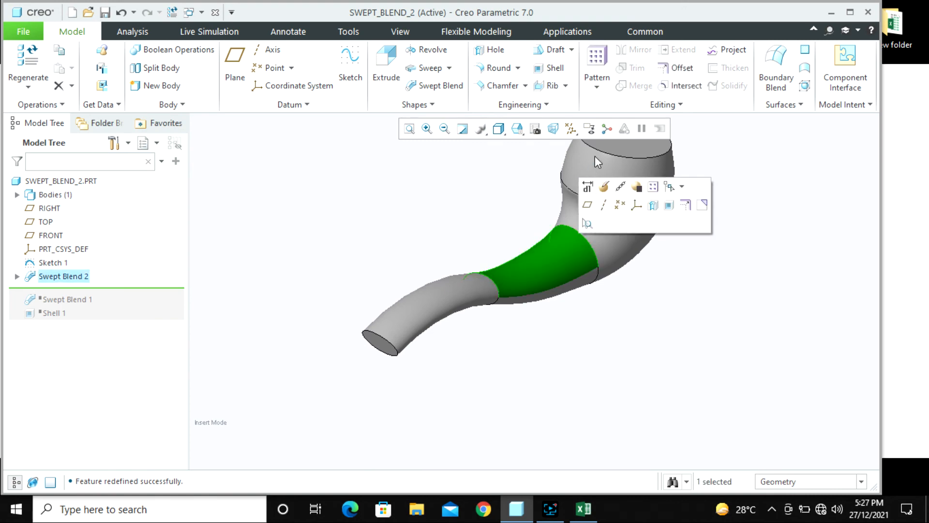
pyautogui.click(604, 186)
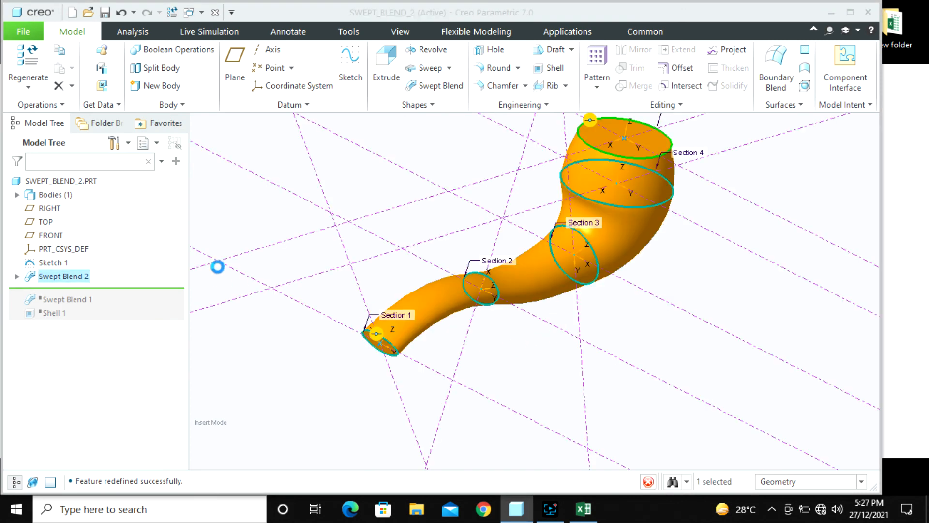
pyautogui.click(181, 106)
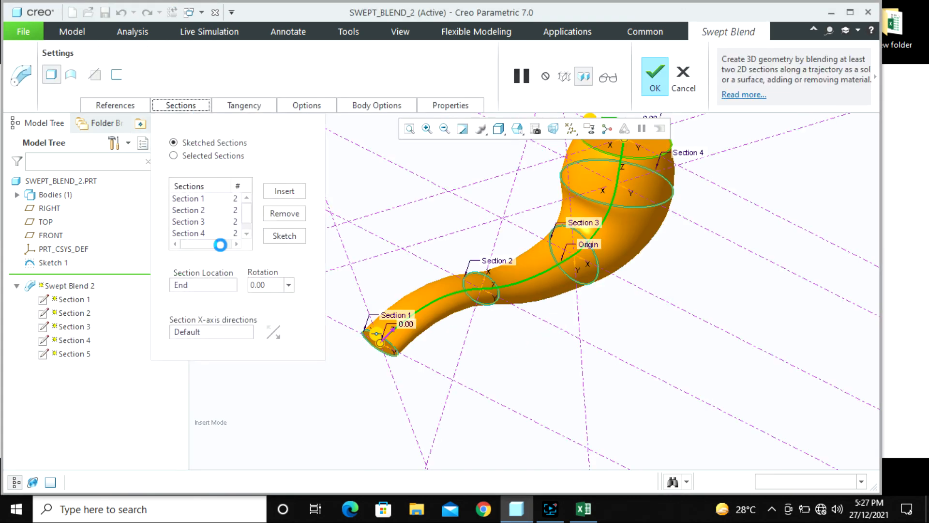
pyautogui.click(196, 233)
pyautogui.doubleClick(268, 284)
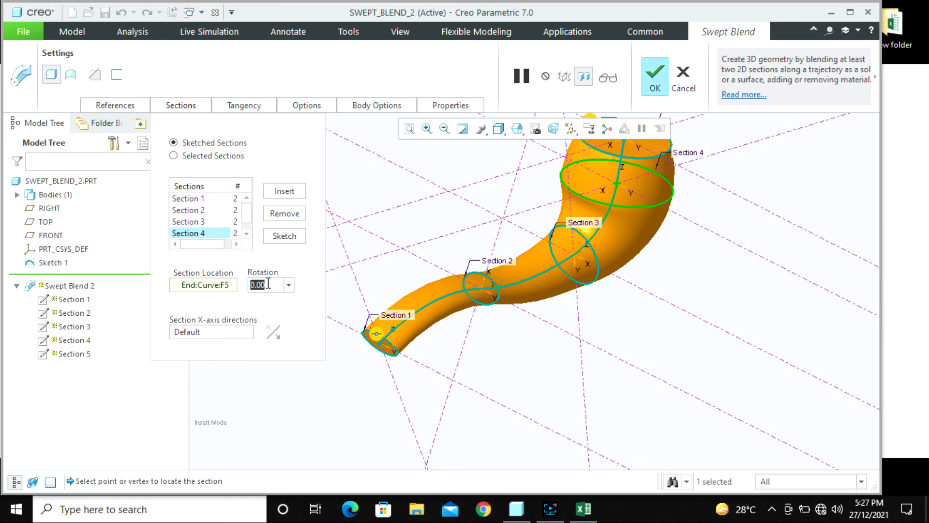
pyautogui.write('90')
pyautogui.press('Return')
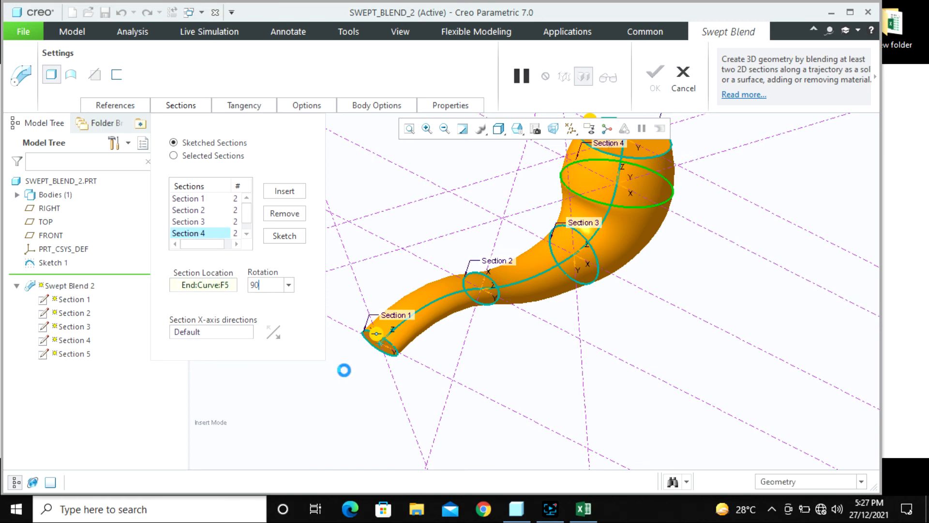
pyautogui.middleClick(585, 361)
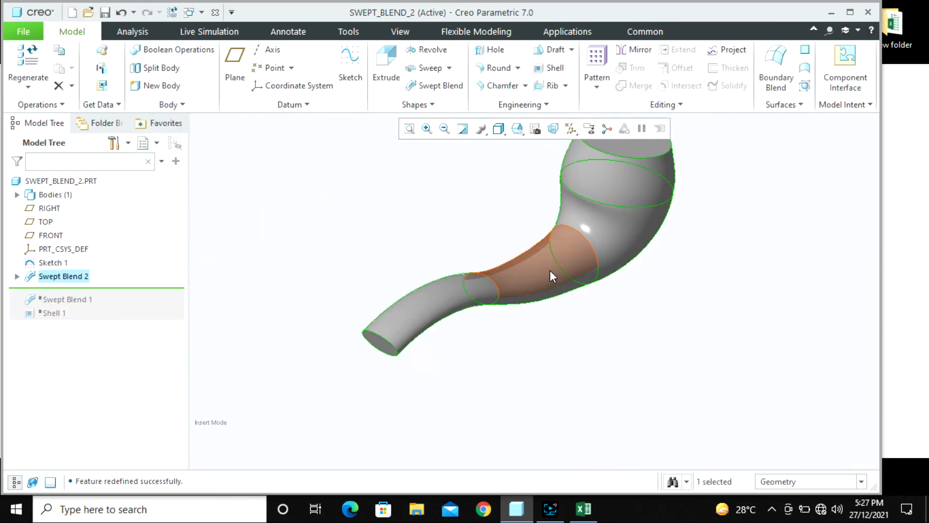
# - Redefine the swept blend with Section 5 at the bowl rim rotated 90 degrees and accept it
pyautogui.click(576, 252)
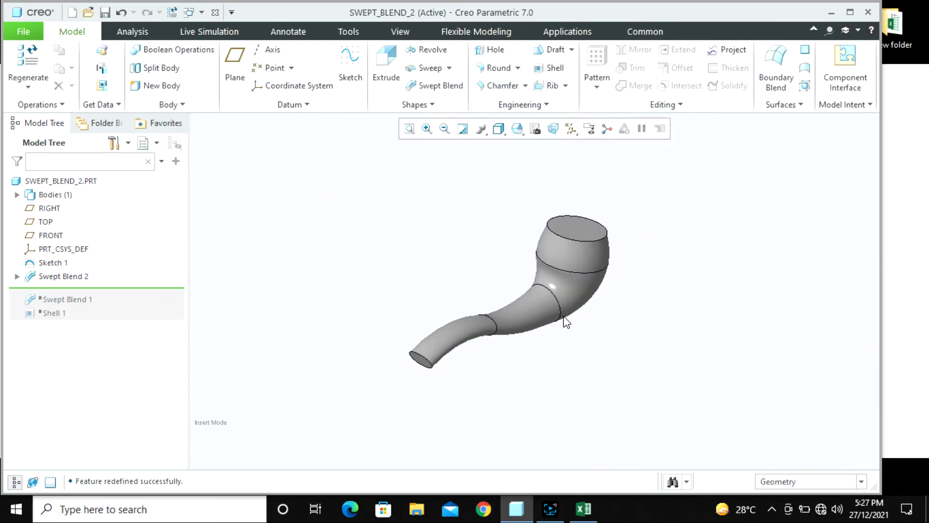
pyautogui.scroll(2, 566, 300)
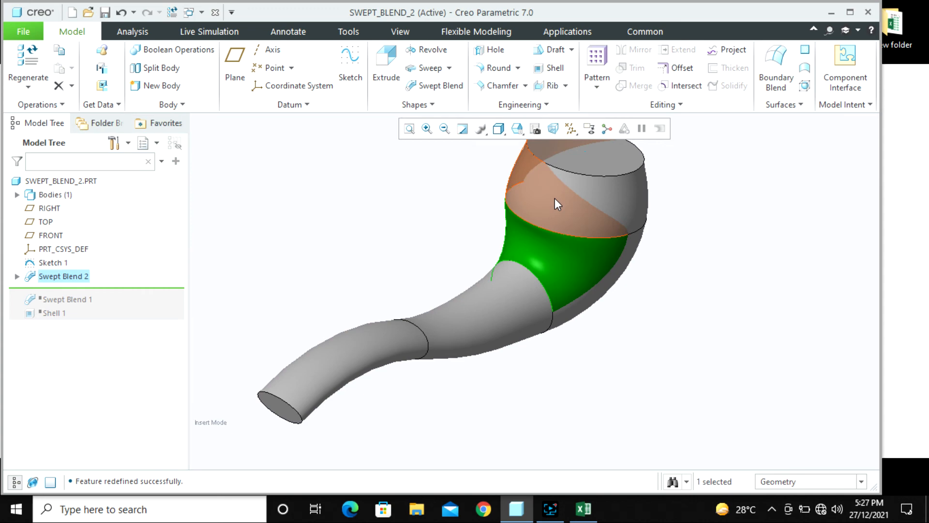
pyautogui.click(649, 332)
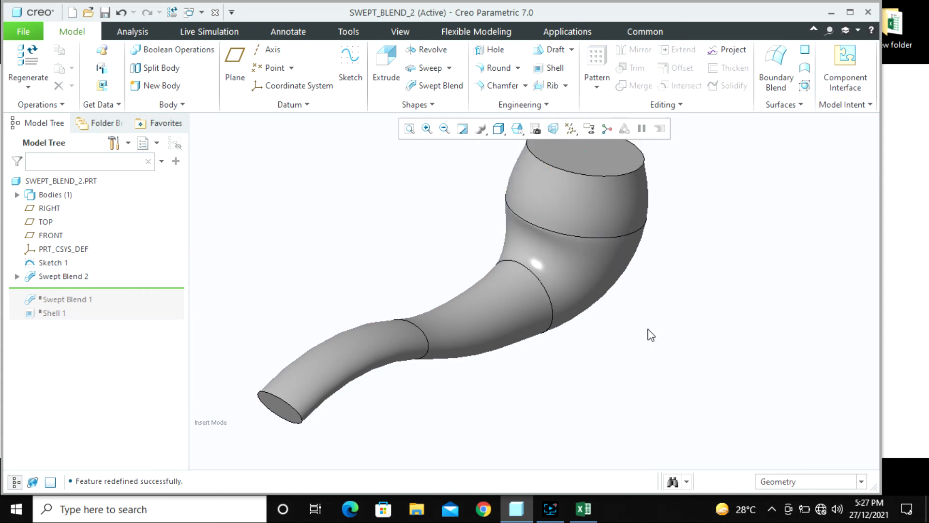
pyautogui.click(59, 277)
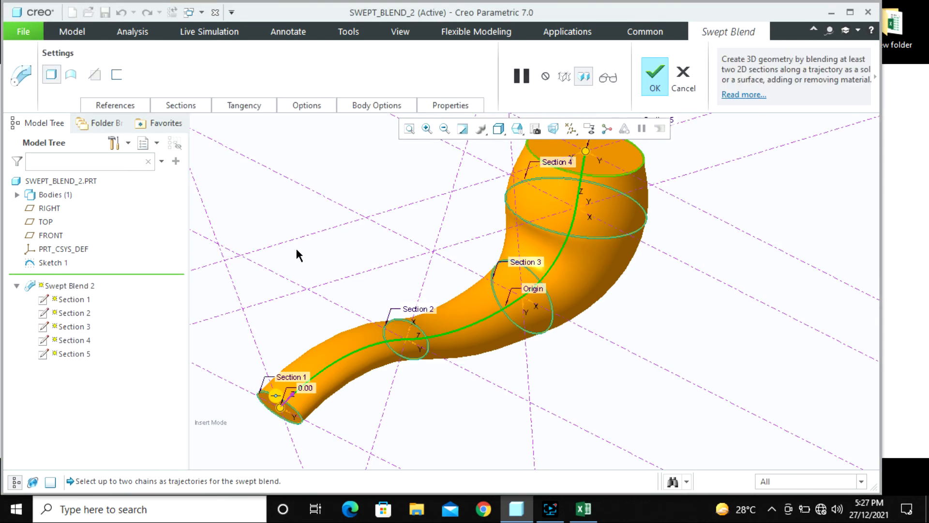
pyautogui.click(181, 105)
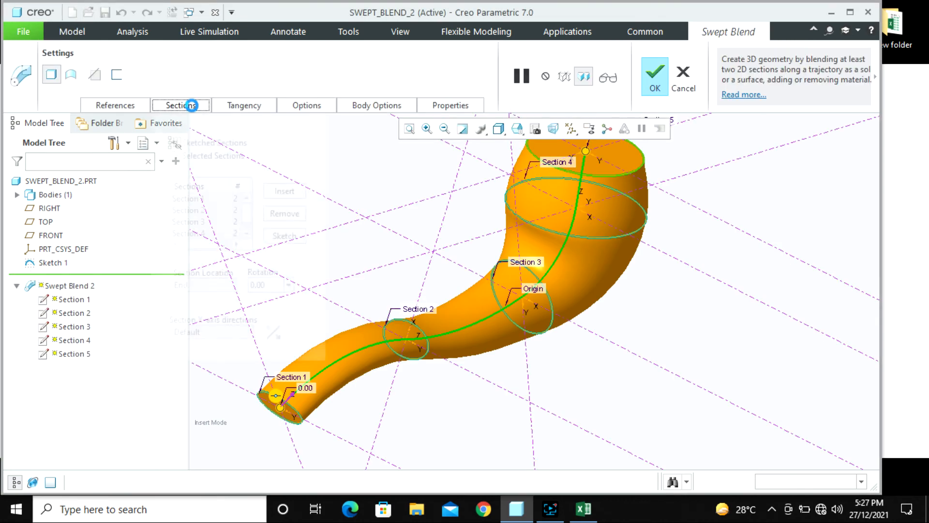
pyautogui.click(219, 238)
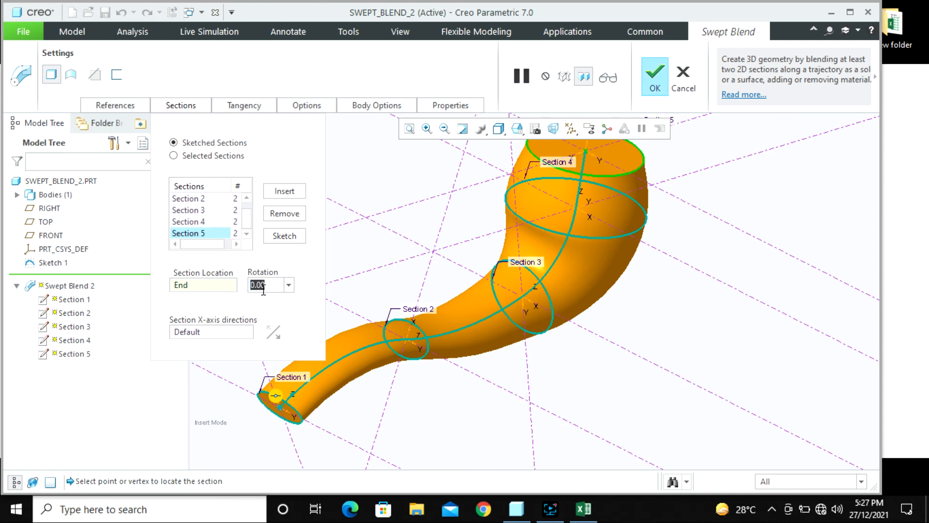
pyautogui.write('90')
pyautogui.press('Return')
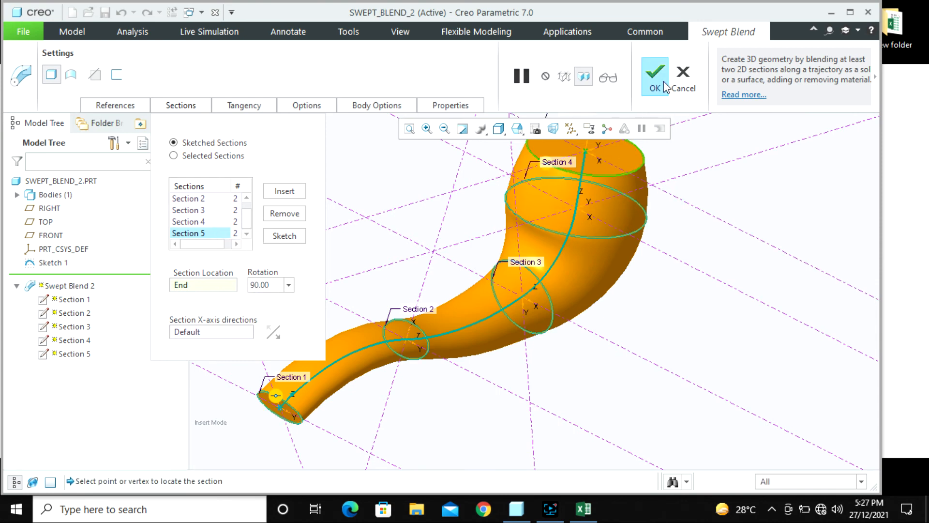
pyautogui.click(663, 84)
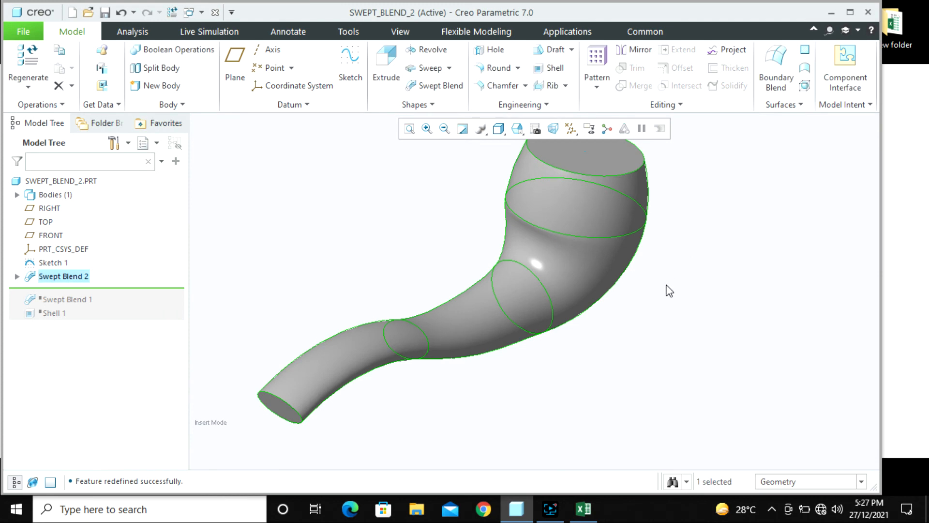
# - Check the alignment of the side surfaces from bowl to mouthpiece and inspect the pipe body from several directions
pyautogui.click(577, 209)
pyautogui.keyDown('ctrl'); pyautogui.click(552, 248); pyautogui.keyUp('ctrl')
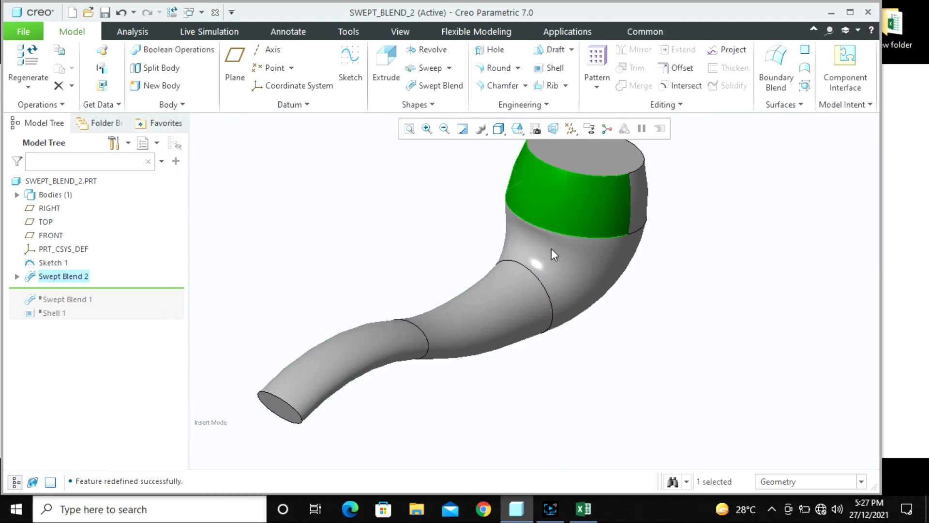
pyautogui.keyDown('ctrl'); pyautogui.click(508, 290); pyautogui.keyUp('ctrl')
pyautogui.keyDown('ctrl'); pyautogui.click(402, 339); pyautogui.keyUp('ctrl')
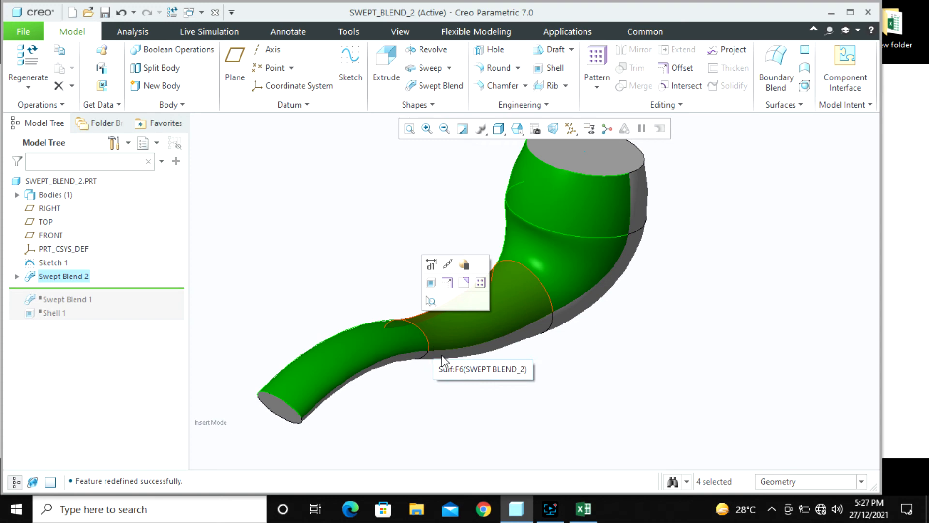
pyautogui.click(614, 386)
pyautogui.moveTo(557, 319); pyautogui.dragTo(558, 376, button='middle')
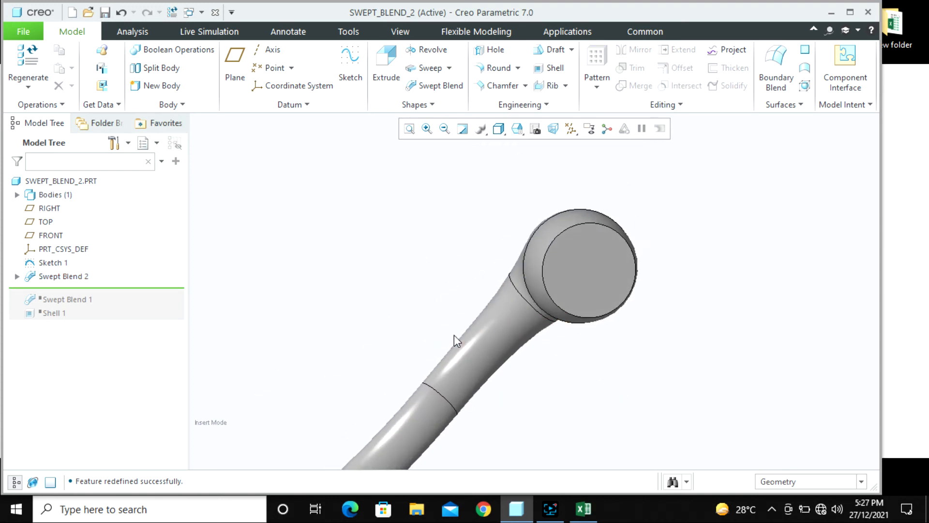
pyautogui.scroll(-2, 477, 302)
pyautogui.moveTo(507, 350); pyautogui.dragTo(492, 307, button='middle')
pyautogui.scroll(4, 508, 312)
pyautogui.scroll(-3, 492, 352)
pyautogui.click(499, 314)
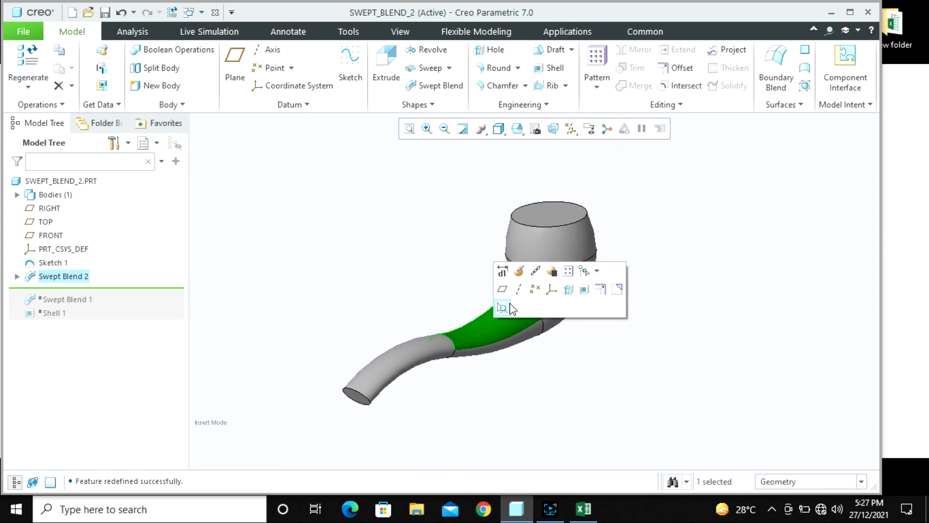
pyautogui.click(542, 365)
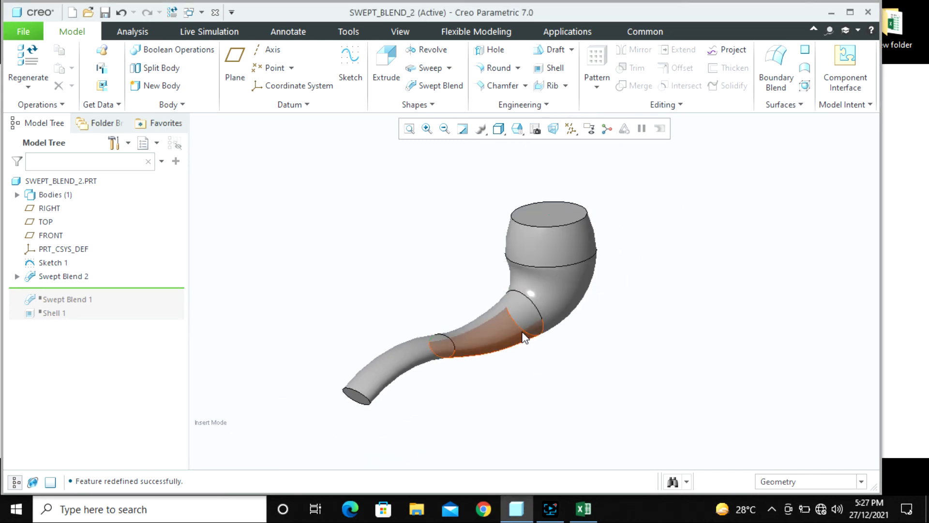
pyautogui.scroll(3, 518, 330)
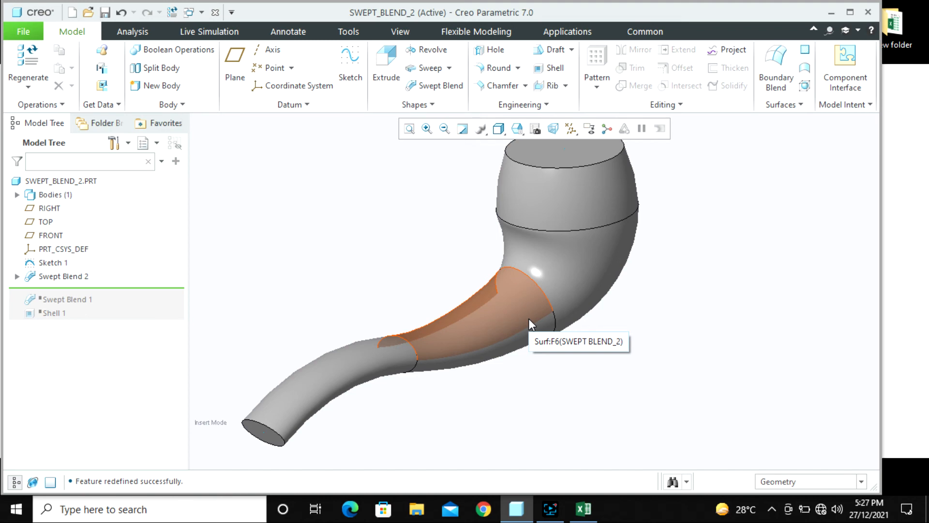
# - Reopen the swept blend's definition and switch its blend control to Set perimeter control
pyautogui.click(523, 331)
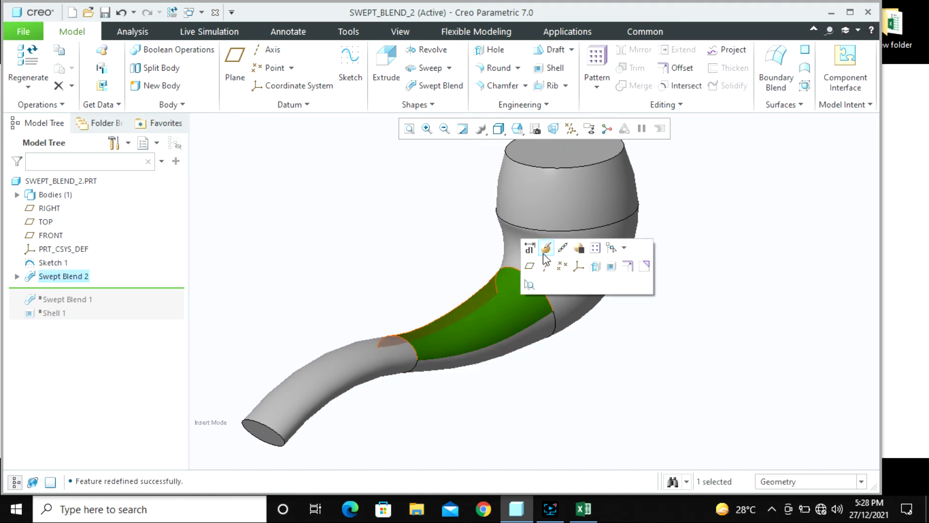
pyautogui.click(543, 252)
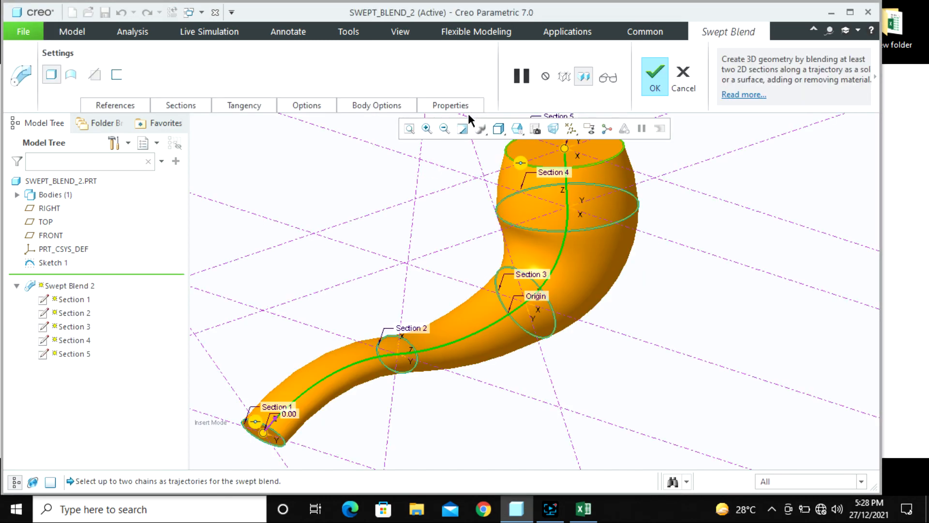
pyautogui.click(307, 106)
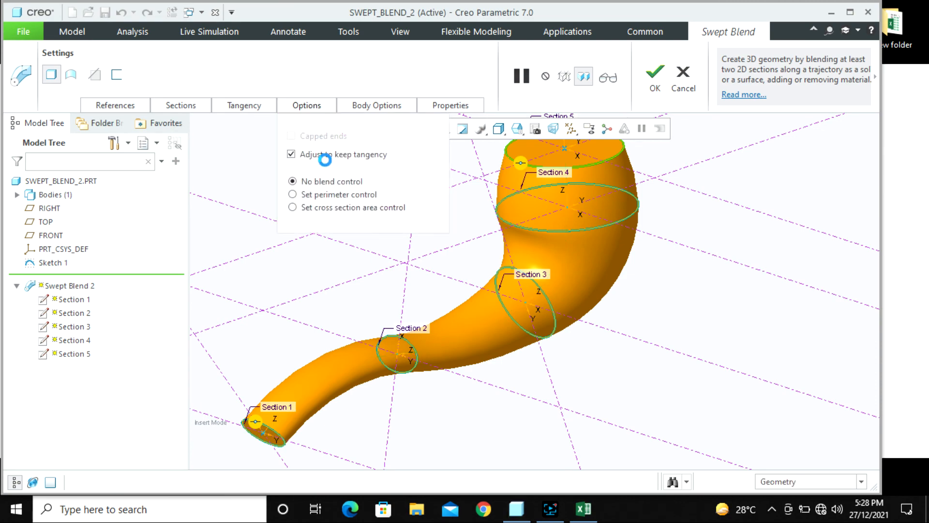
pyautogui.click(334, 195)
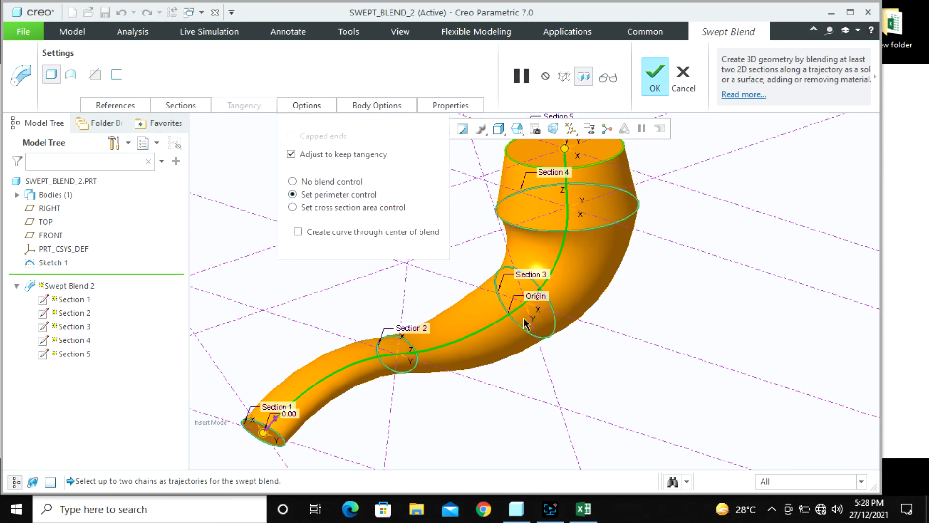
# - Discard the pending changes to the swept blend's definition and clear the surface selection
pyautogui.moveTo(526, 323); pyautogui.dragTo(485, 337, button='middle')
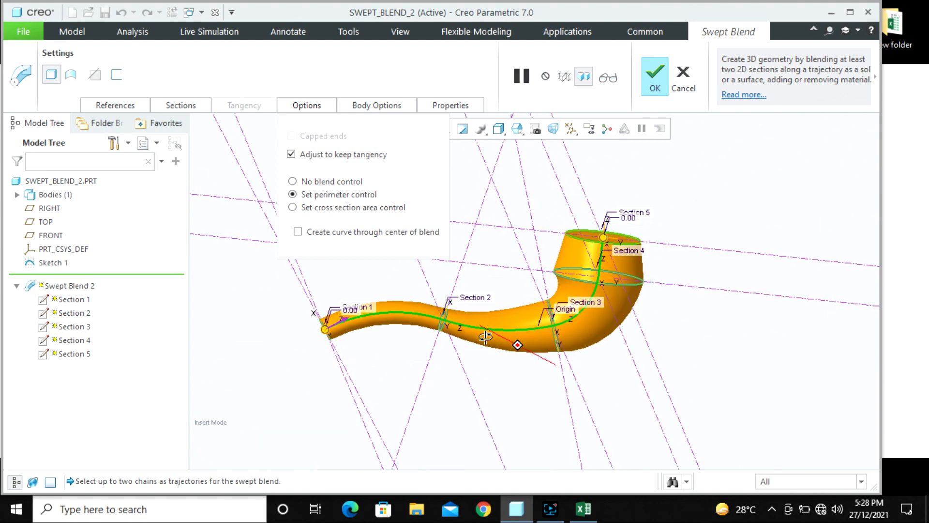
pyautogui.click(685, 77)
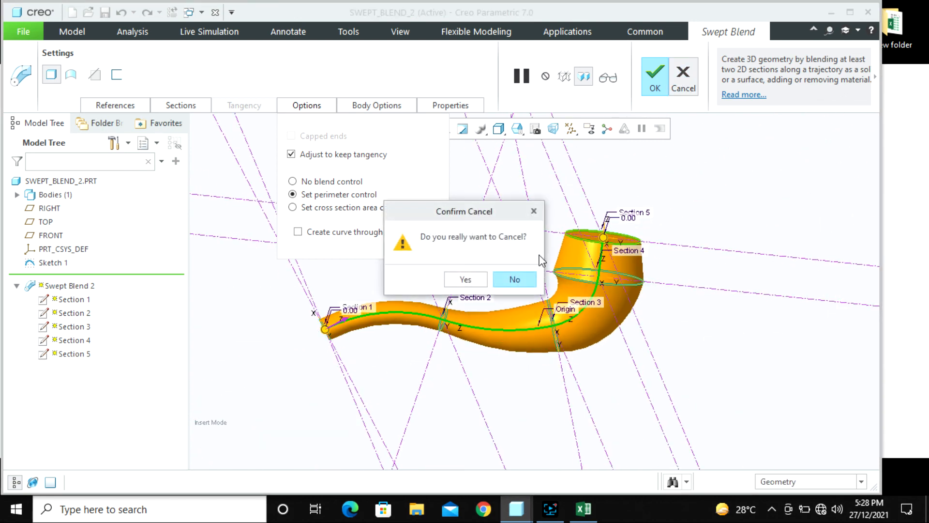
pyautogui.click(473, 278)
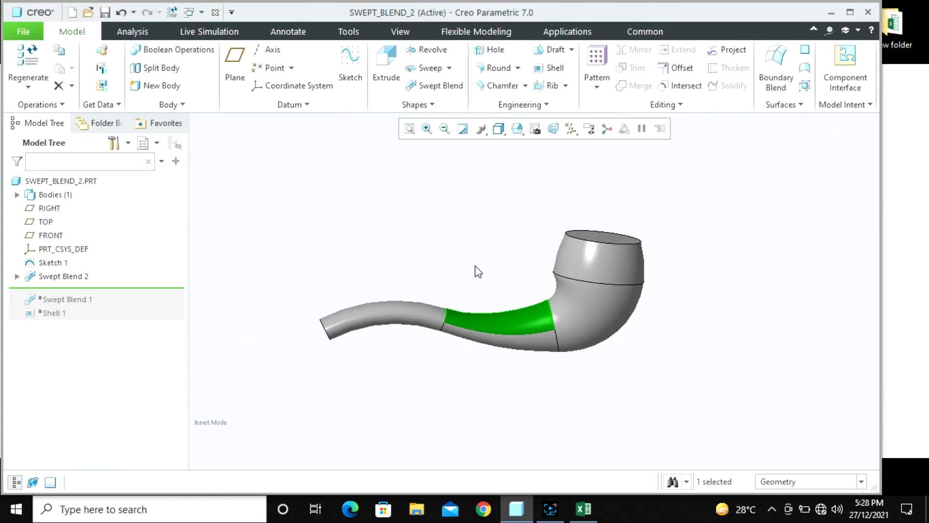
pyautogui.click(478, 272)
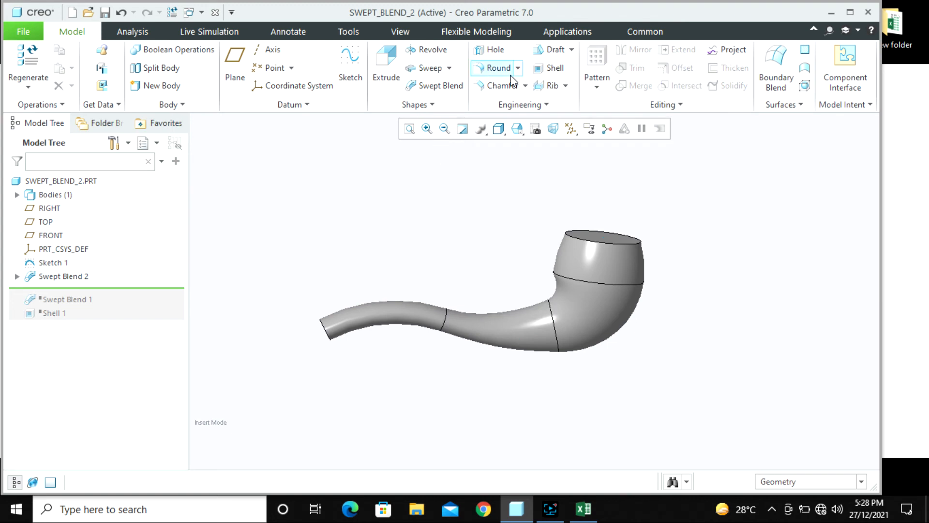
# - Start a Shell feature that removes the bowl's top face and the mouthpiece's end face
pyautogui.click(554, 72)
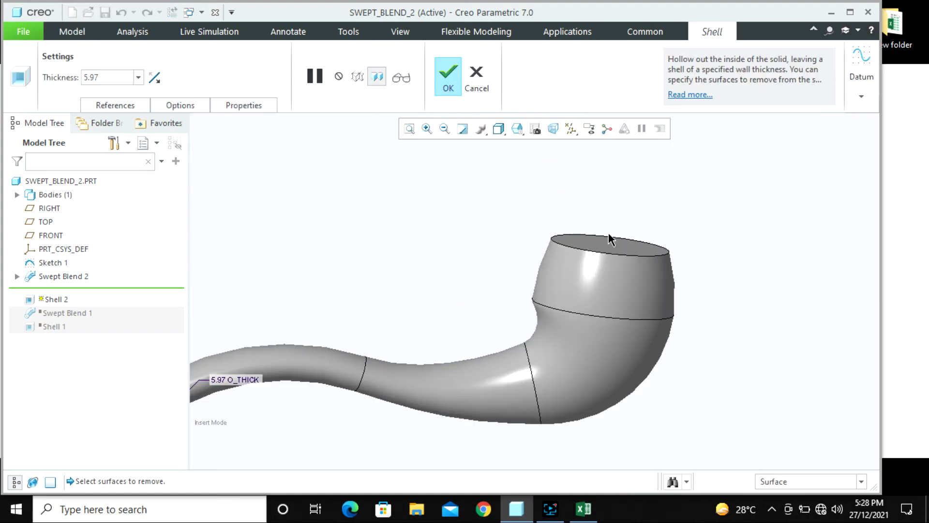
pyautogui.click(606, 244)
pyautogui.moveTo(605, 250); pyautogui.dragTo(568, 300, button='middle')
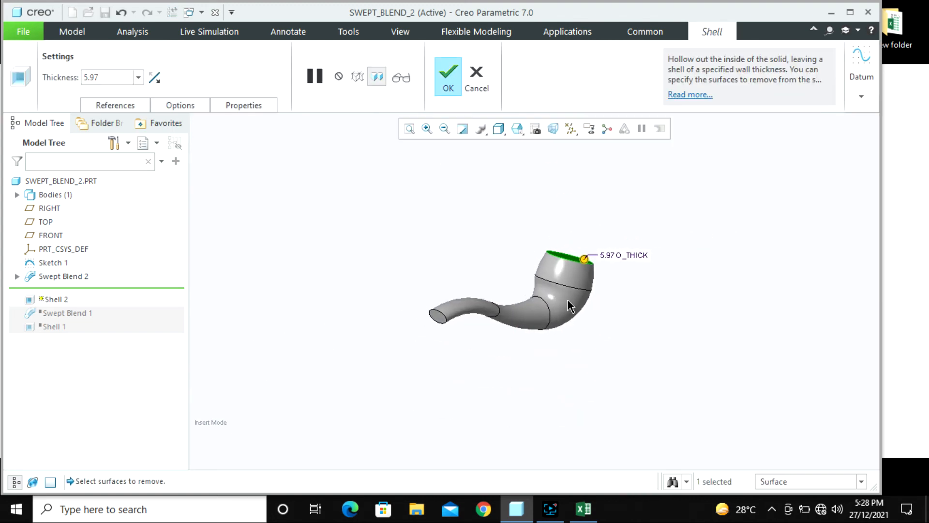
pyautogui.scroll(-3, 452, 317)
pyautogui.scroll(-3, 398, 301)
pyautogui.keyDown('ctrl'); pyautogui.click(387, 293); pyautogui.keyUp('ctrl')
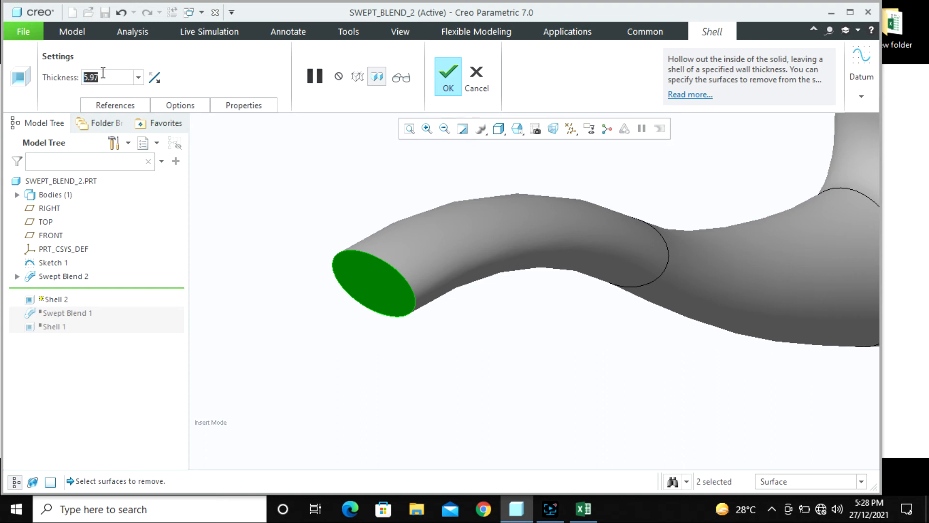
# - Set the shell thickness to 2, check both openings of the pipe and accept the shell
pyautogui.write('2')
pyautogui.press('Return')
pyautogui.scroll(2, 323, 264)
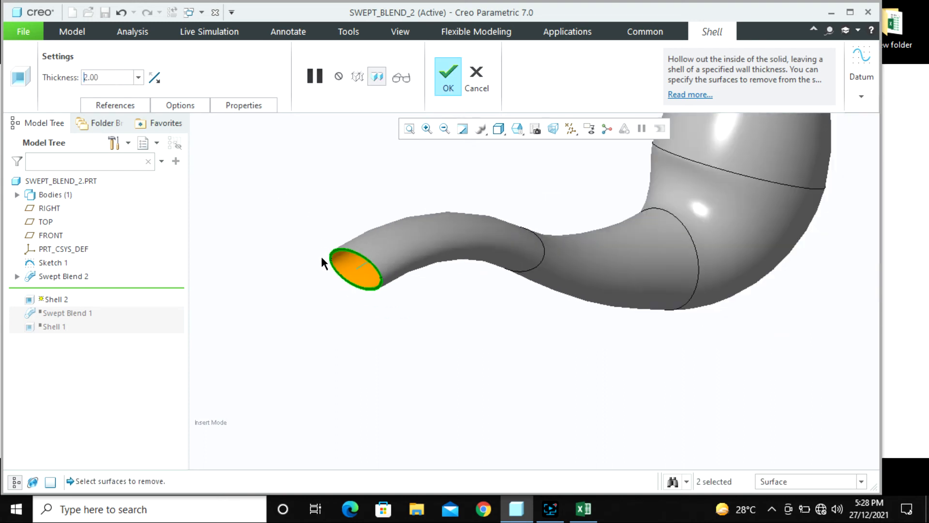
pyautogui.scroll(2, 323, 264)
pyautogui.moveTo(455, 274); pyautogui.dragTo(458, 293, button='middle')
pyautogui.scroll(2, 458, 295)
pyautogui.scroll(-3, 567, 203)
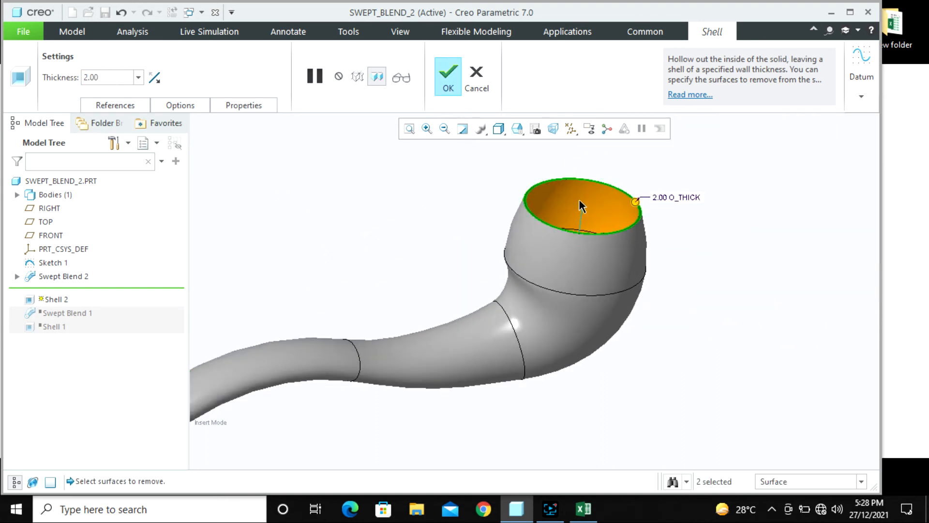
pyautogui.moveTo(663, 286); pyautogui.dragTo(697, 257, button='middle')
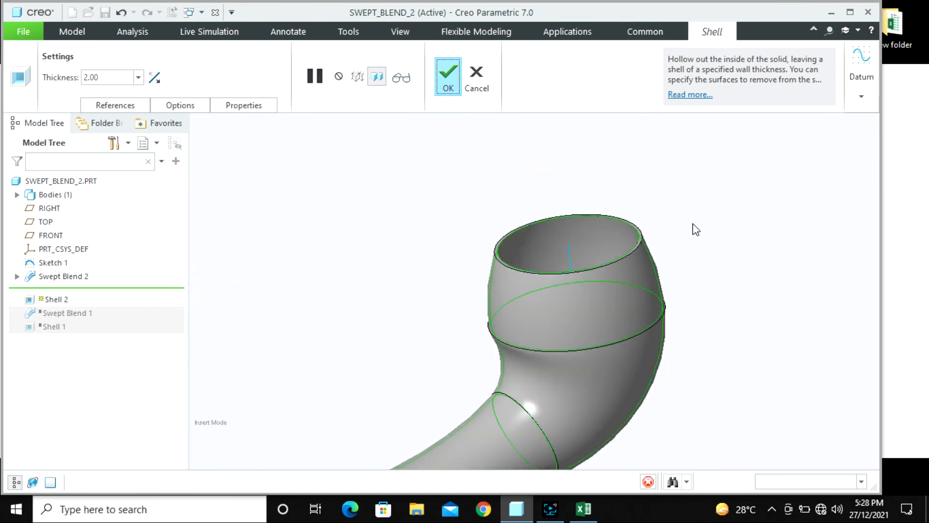
pyautogui.middleClick(695, 230)
pyautogui.scroll(5, 696, 229)
pyautogui.scroll(-4, 709, 239)
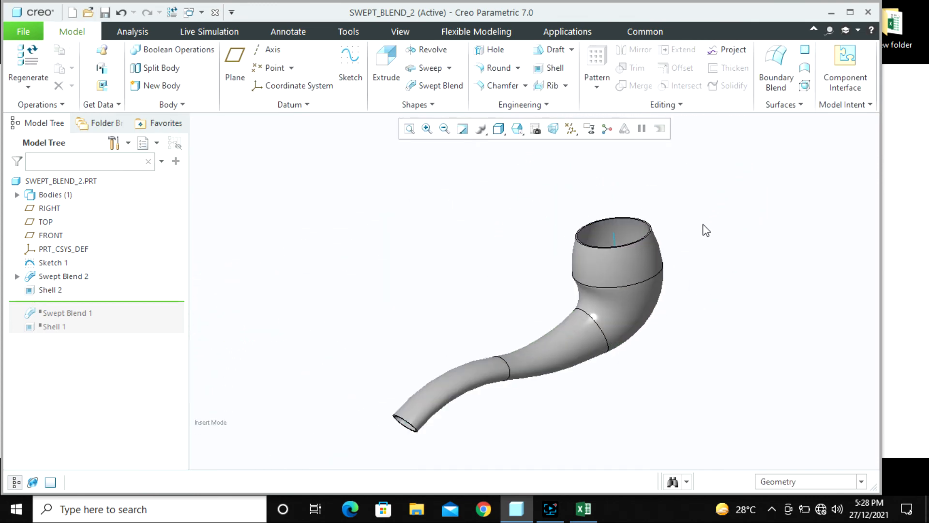
# - Close the pipe model and erase all models not displayed from the session
pyautogui.click(215, 14)
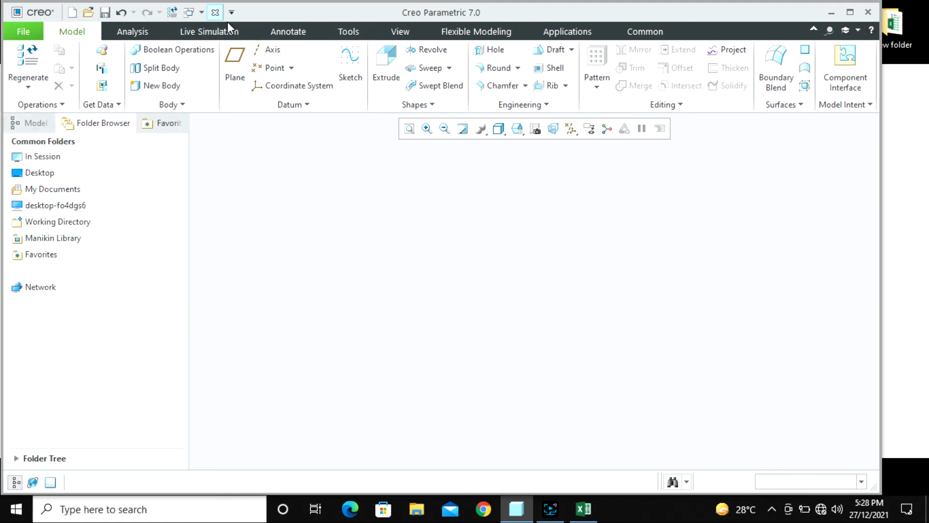
pyautogui.click(89, 91)
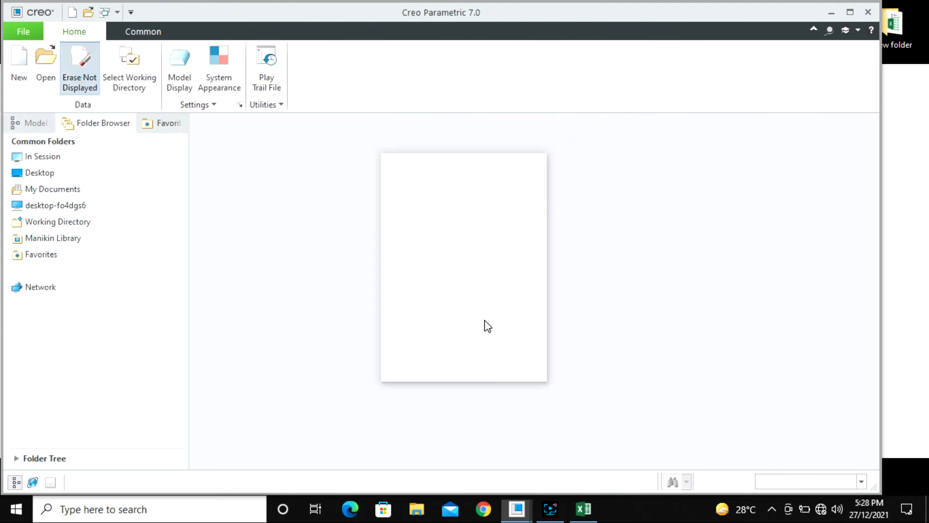
pyautogui.click(483, 363)
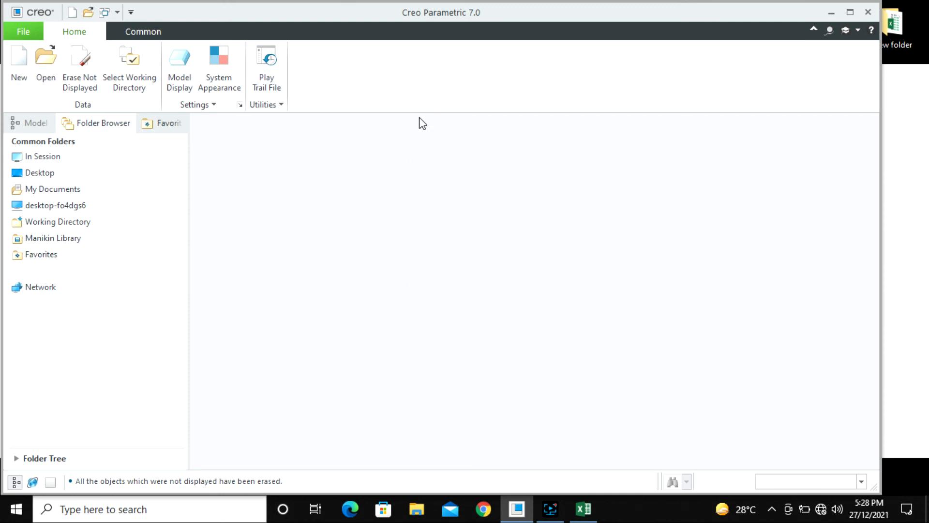
# - Create a solid part named prt0002 from the default template and start a sketch on the FRONT plane with RIGHT as orientation reference
pyautogui.click(19, 65)
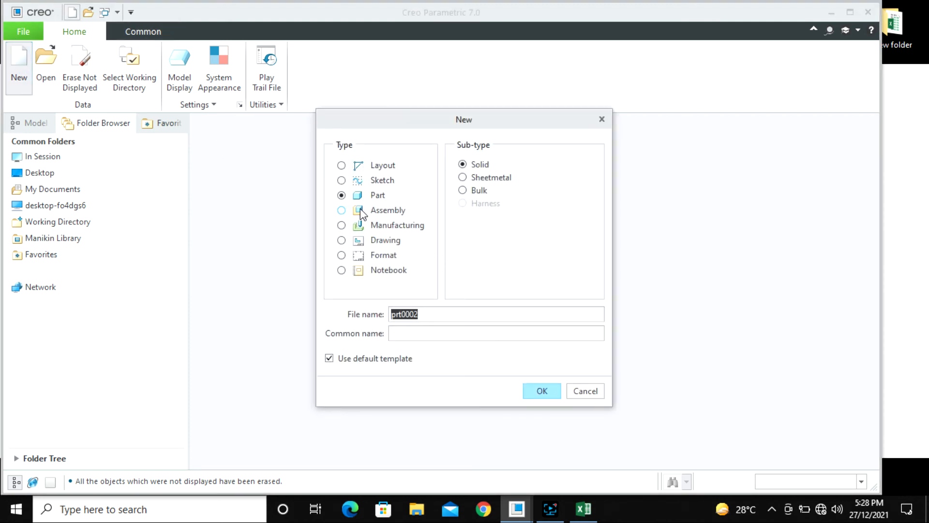
pyautogui.click(539, 396)
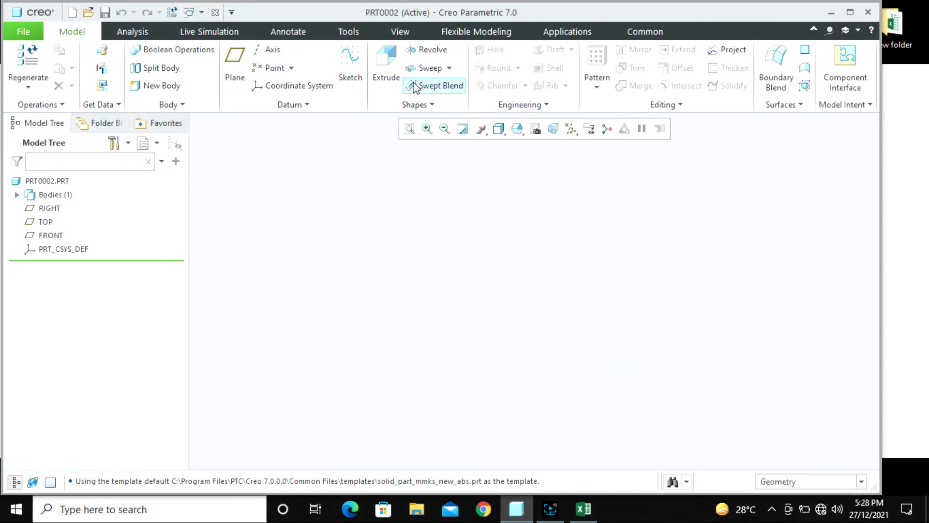
pyautogui.click(350, 66)
pyautogui.click(49, 208)
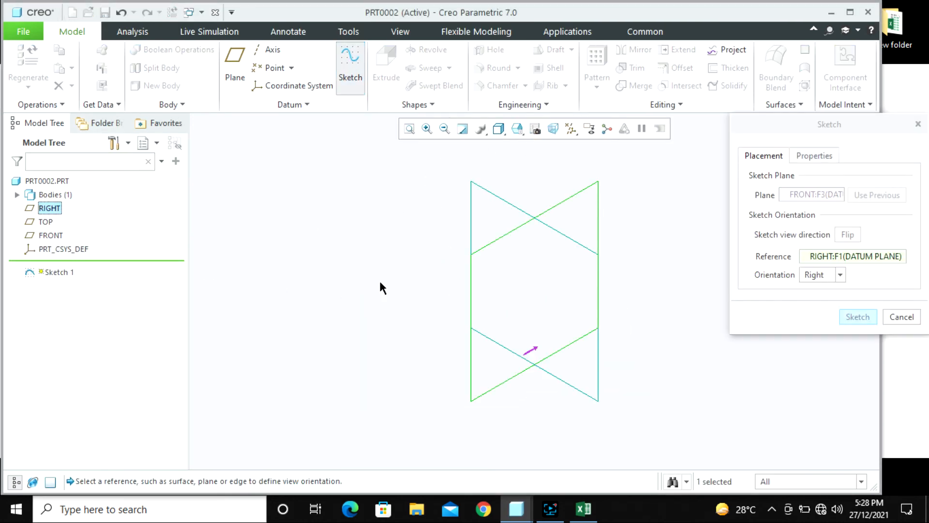
pyautogui.middleClick(423, 272)
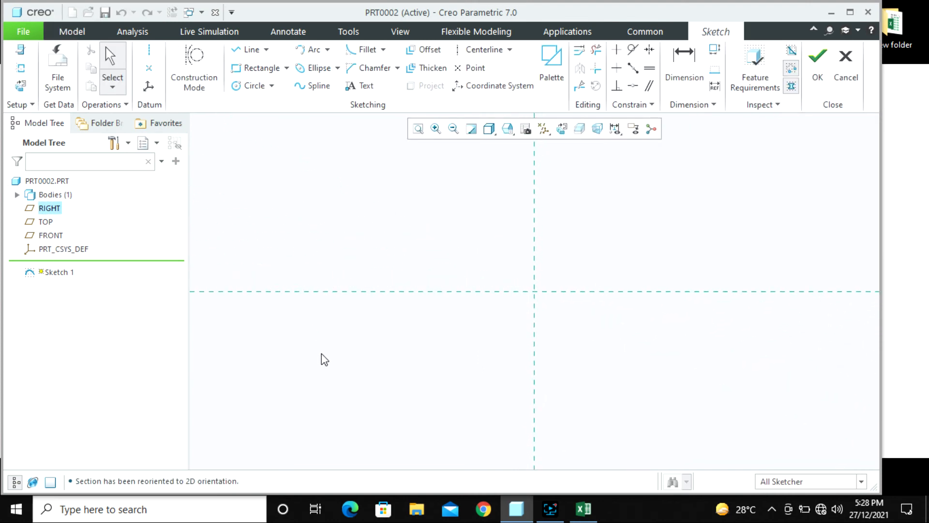
# - Sketch an arc of about 528 mm radius rising from the origin, with its centre on the left side
pyautogui.click(311, 49)
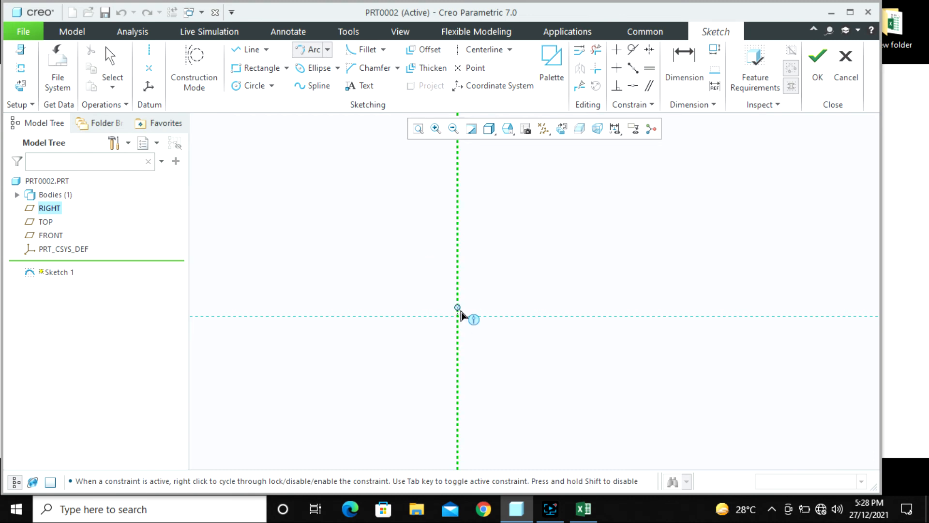
pyautogui.click(458, 315)
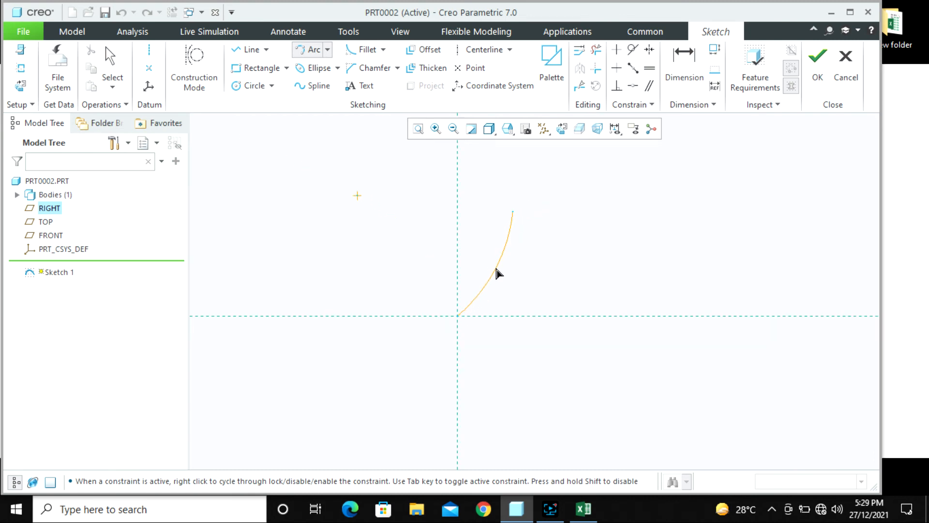
pyautogui.click(494, 273)
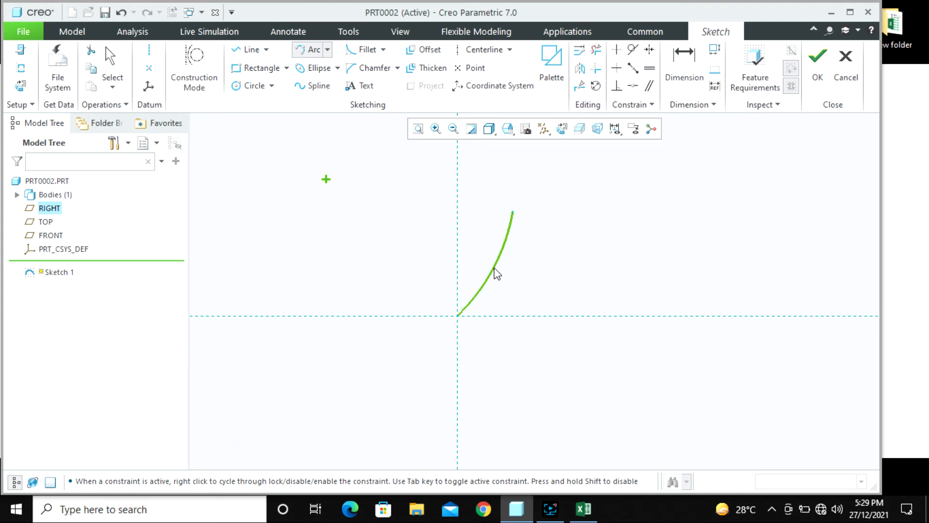
pyautogui.scroll(2, 539, 292)
pyautogui.scroll(-2, 548, 237)
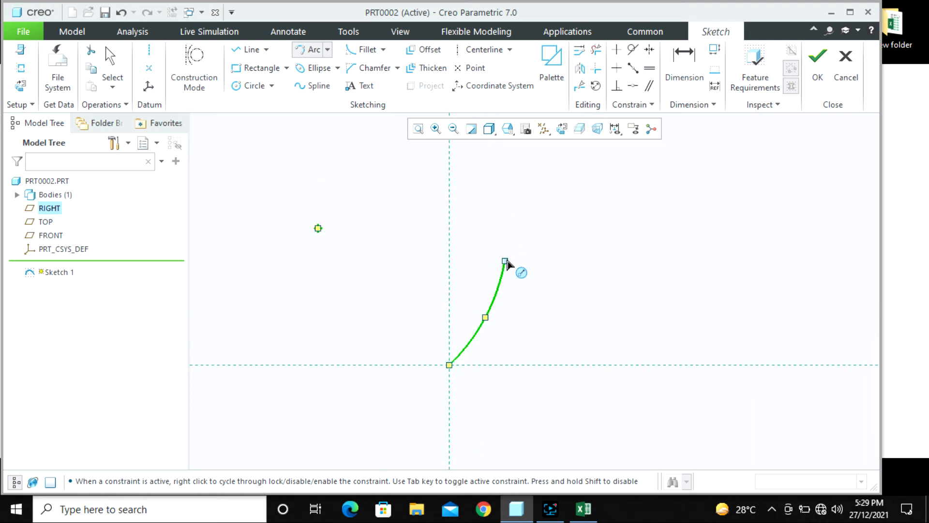
# - Draw a vertical line upward from the arc's upper end, ending about 487 mm above the horizontal reference
pyautogui.click(249, 49)
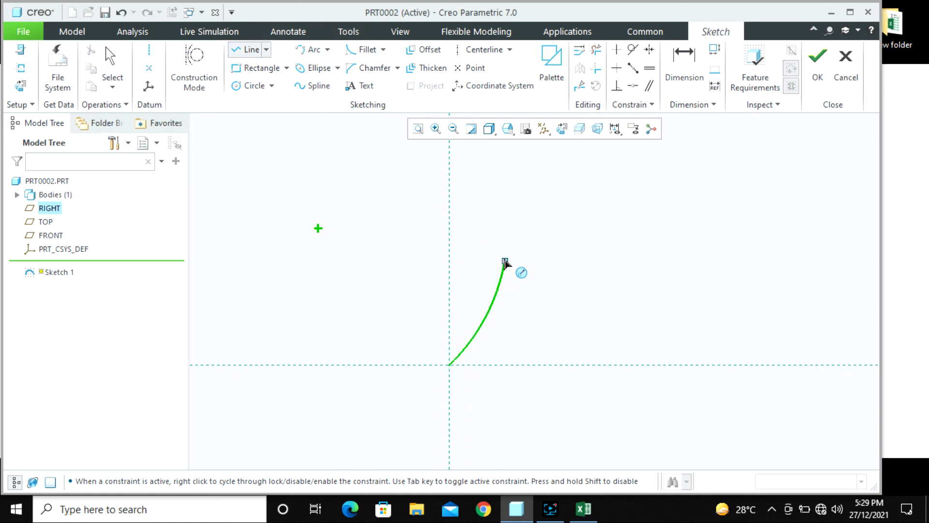
pyautogui.click(505, 262)
pyautogui.click(505, 192)
pyautogui.middleClick(570, 268)
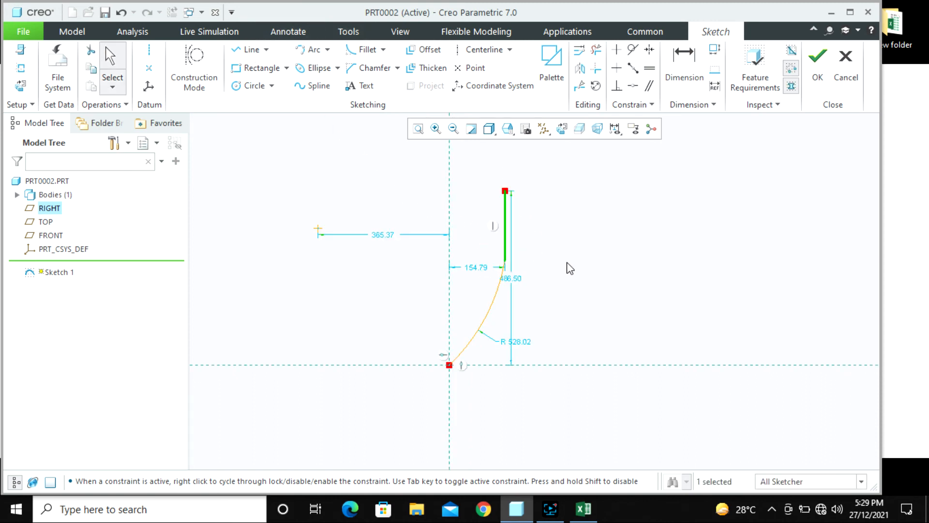
pyautogui.click(579, 270)
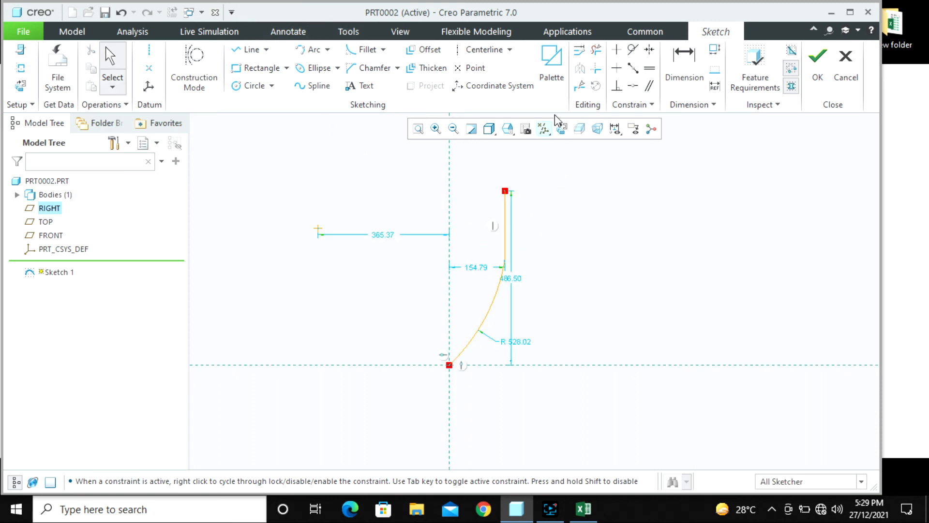
# - Make the vertical line tangent to the arc and finish the sketch
pyautogui.click(633, 49)
pyautogui.click(505, 244)
pyautogui.click(497, 296)
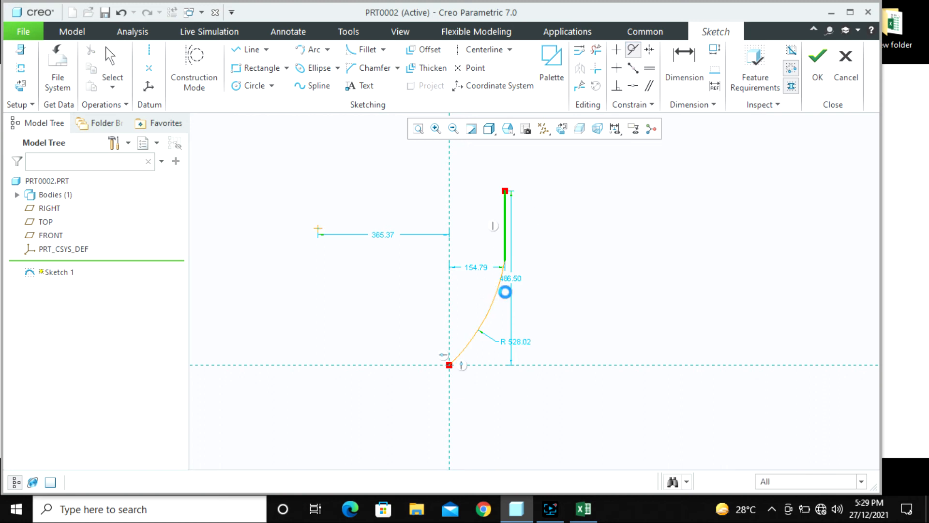
pyautogui.middleClick(572, 272)
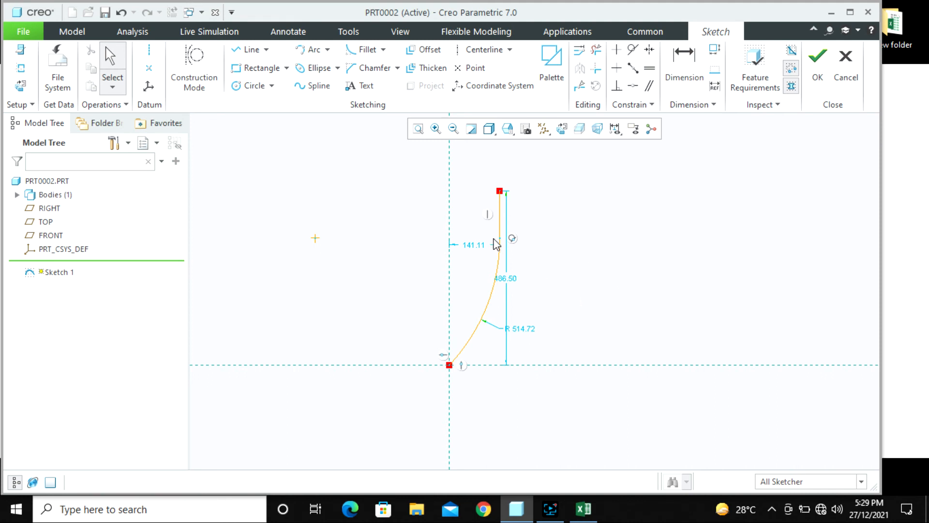
pyautogui.click(820, 62)
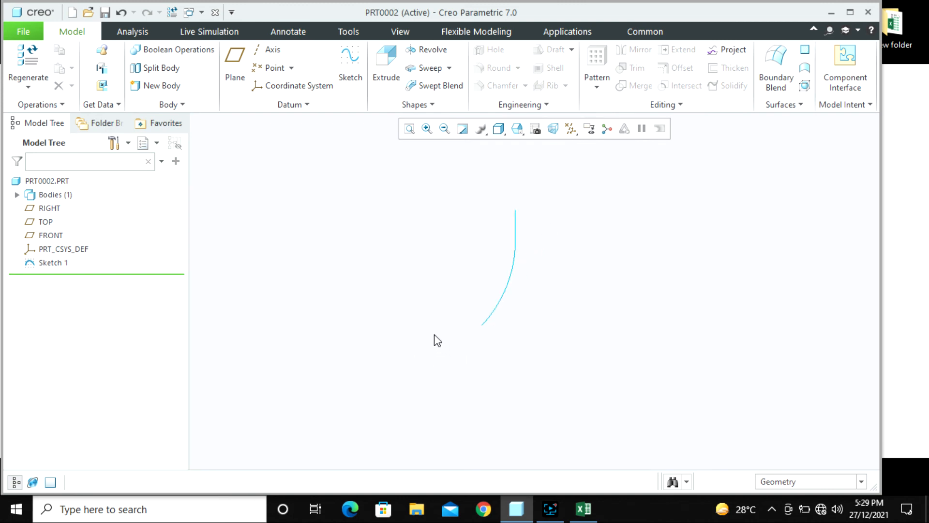
# - Start a swept blend along Sketch 1 with the start point at the arc's lower end, and open the first section's sketch
pyautogui.click(435, 85)
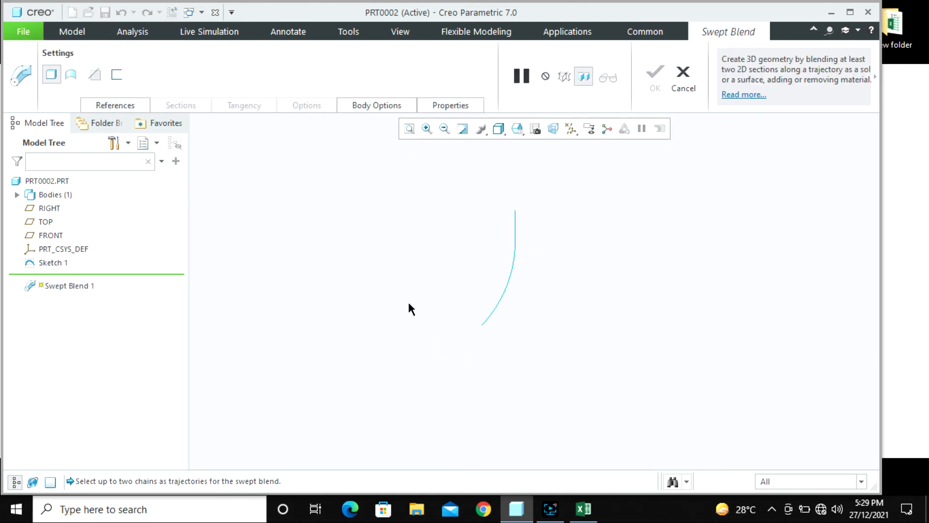
pyautogui.click(492, 314)
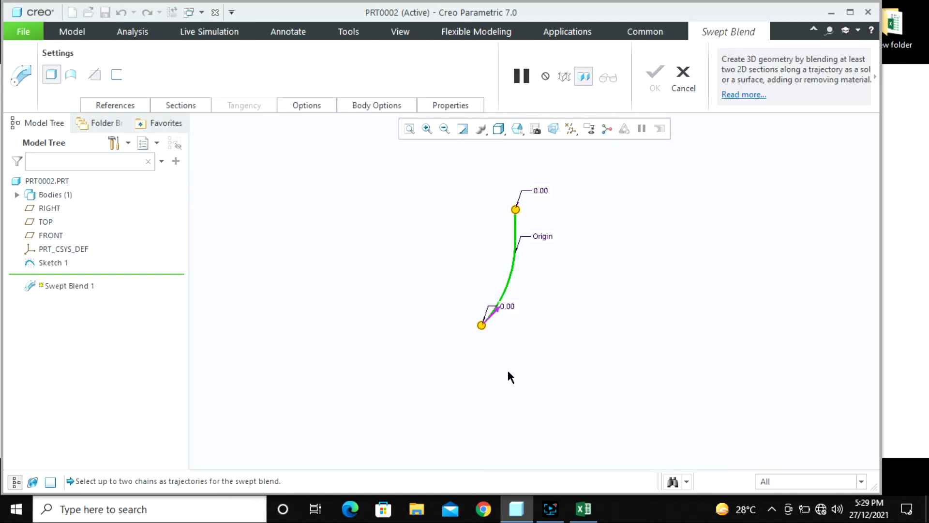
pyautogui.click(492, 314)
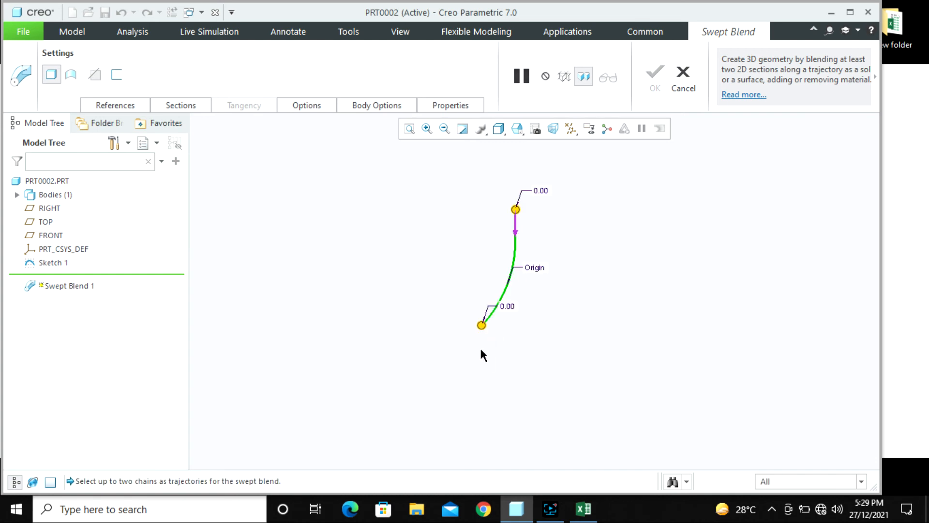
pyautogui.click(516, 225)
pyautogui.click(178, 107)
pyautogui.click(282, 236)
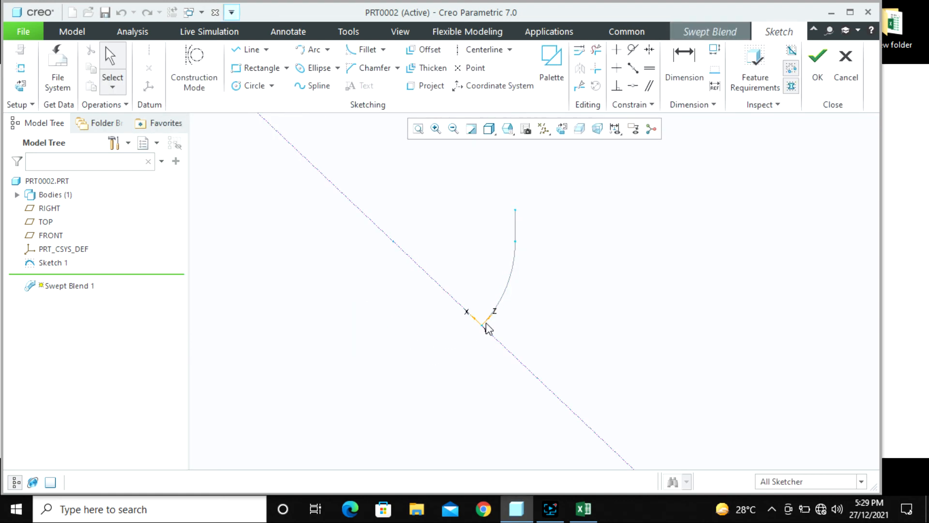
# - Sketch a thin vertical center rectangle about 8 mm wide and 140 mm high at the section origin
pyautogui.click(20, 85)
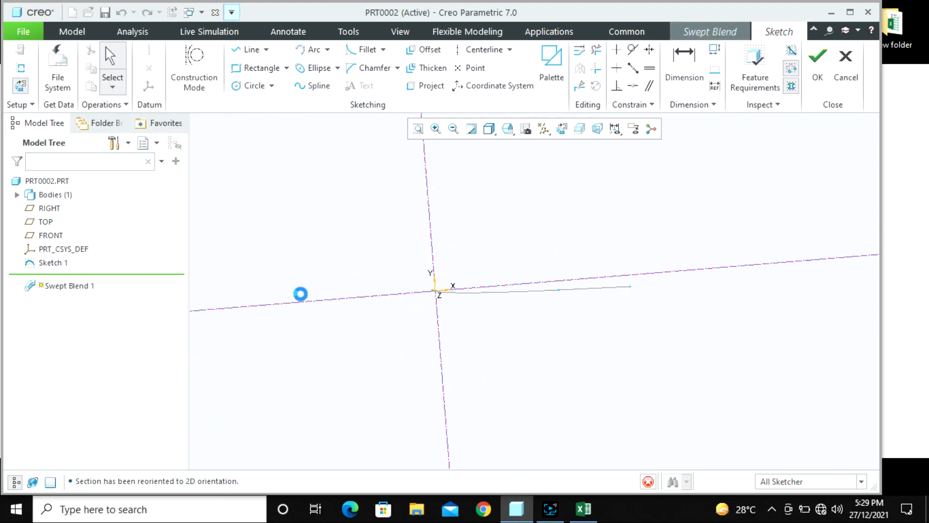
pyautogui.moveTo(411, 334); pyautogui.dragTo(392, 336, button='middle')
pyautogui.click(22, 86)
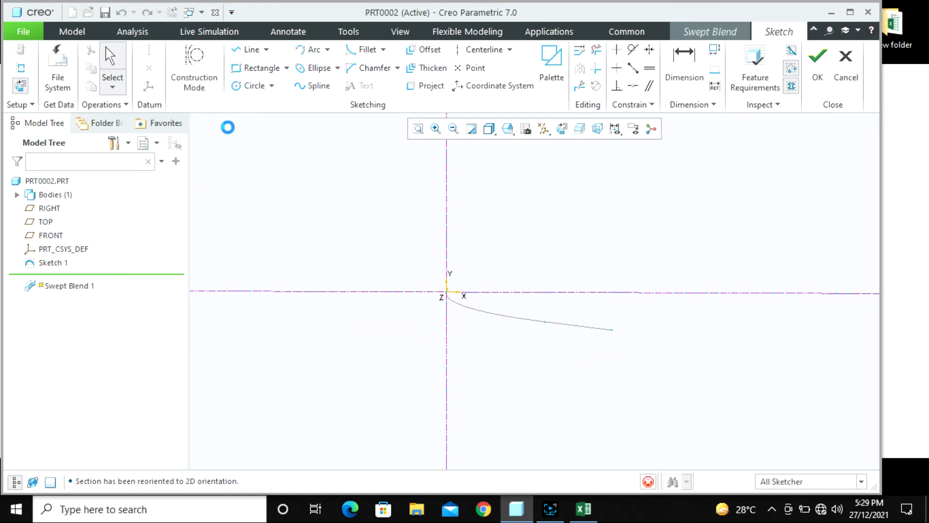
pyautogui.click(286, 68)
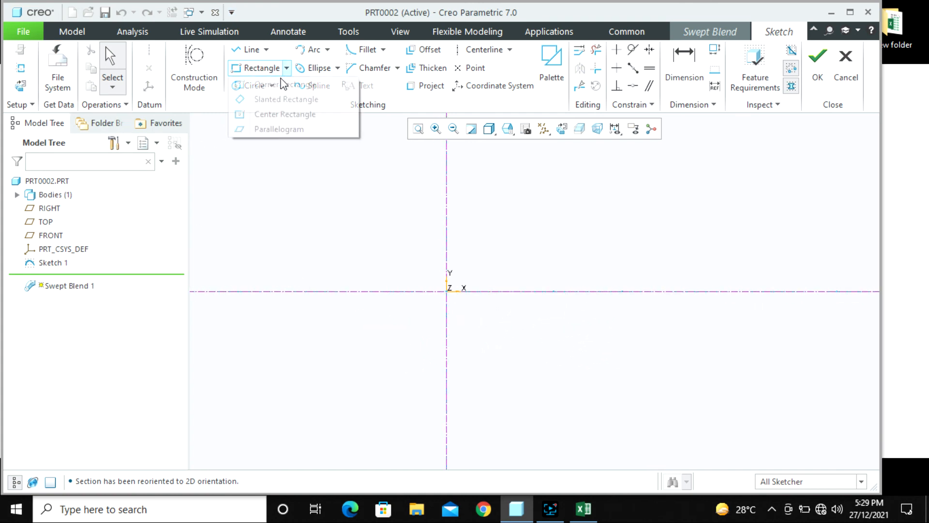
pyautogui.click(278, 114)
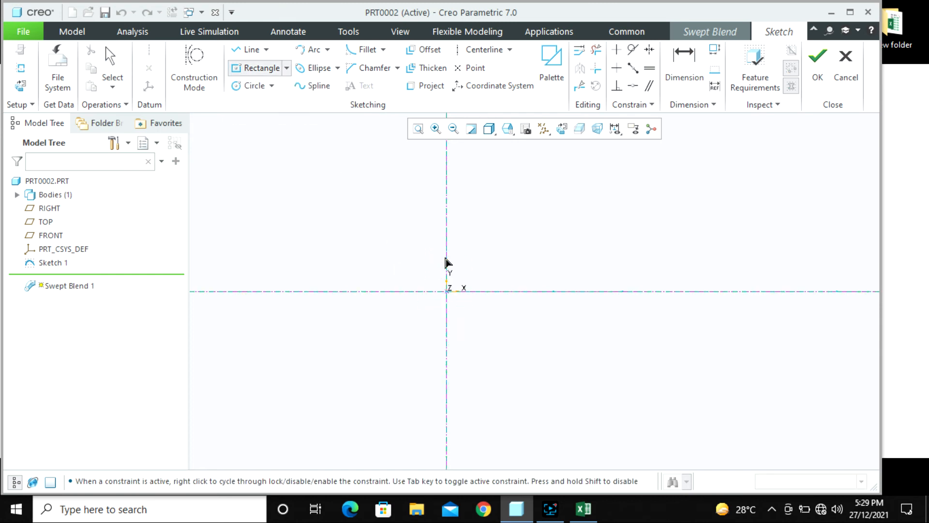
pyautogui.click(446, 291)
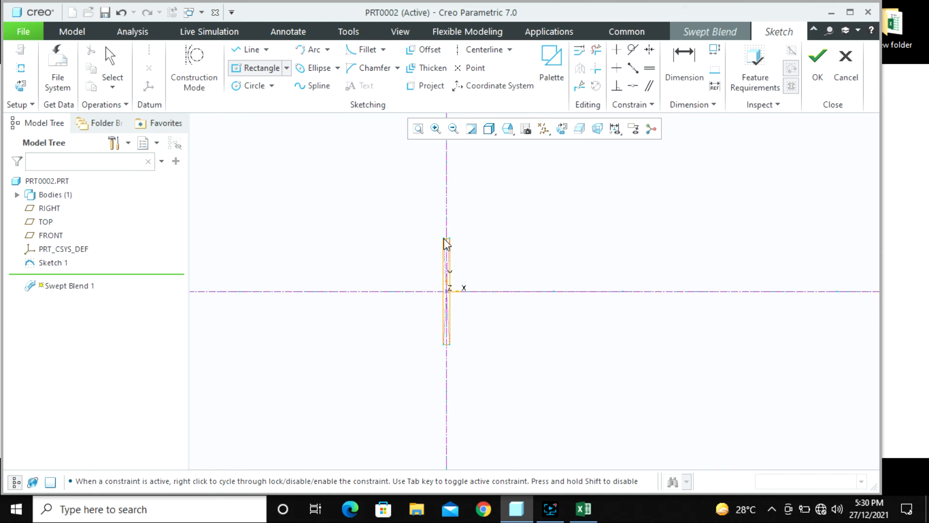
pyautogui.middleClick(492, 251)
pyautogui.moveTo(497, 261)
pyautogui.mouseDown(button='middle')
pyautogui.moveTo(474, 286)
pyautogui.moveTo(503, 274)
pyautogui.moveTo(507, 248)
pyautogui.moveTo(459, 242)
pyautogui.moveTo(462, 252)
pyautogui.moveTo(485, 199)
pyautogui.mouseUp(button='middle')
pyautogui.scroll(5, 484, 199)
# - Set the rectangle's width to 5 mm and its height to 120 mm
pyautogui.doubleClick(465, 210)
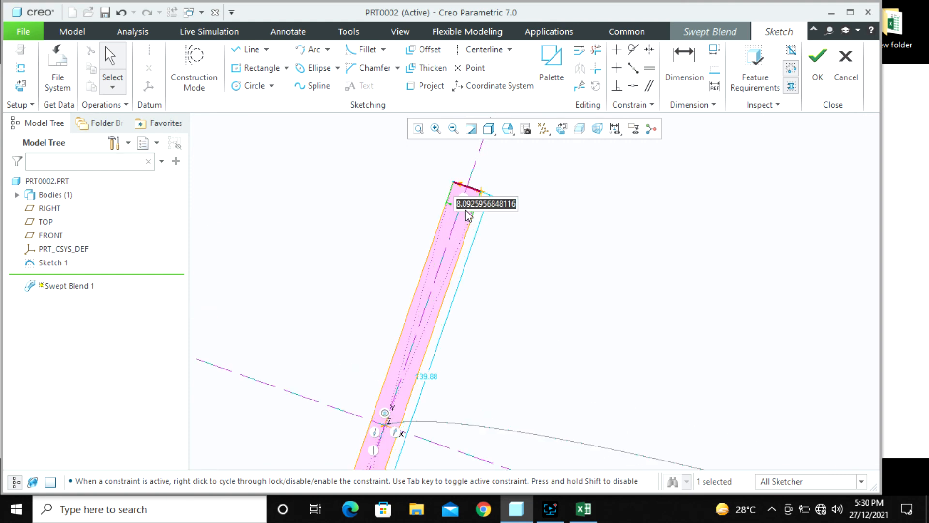
pyautogui.write('10')
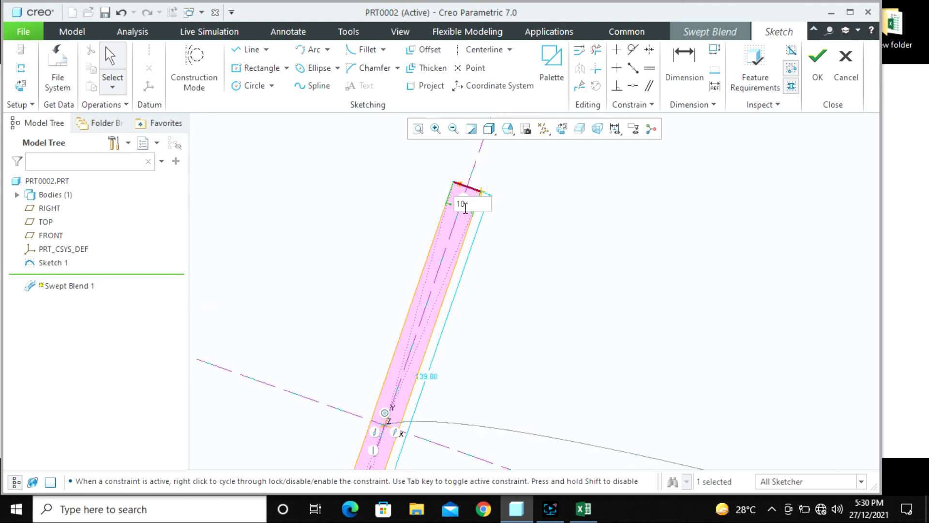
pyautogui.press('Return')
pyautogui.scroll(-2, 535, 218)
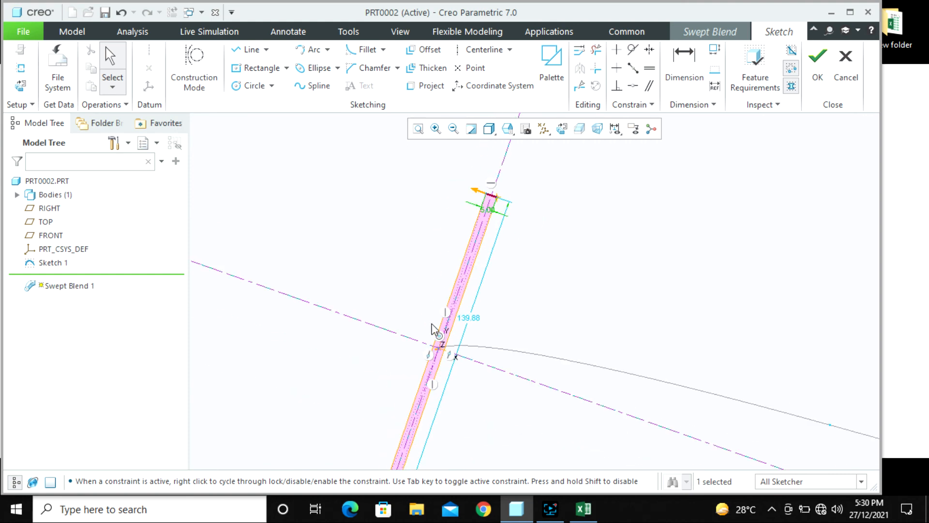
pyautogui.doubleClick(476, 322)
pyautogui.write('120')
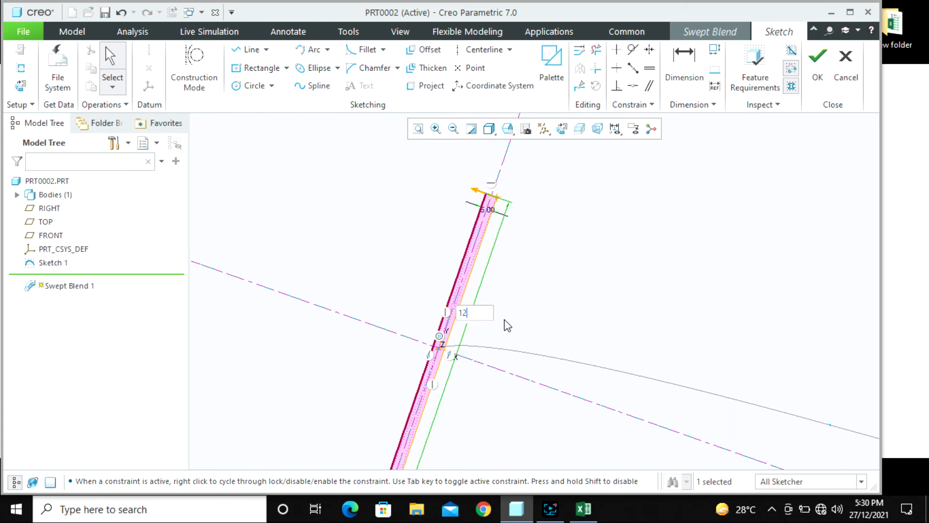
pyautogui.press('Return')
pyautogui.scroll(-1, 528, 237)
pyautogui.scroll(-2, 527, 237)
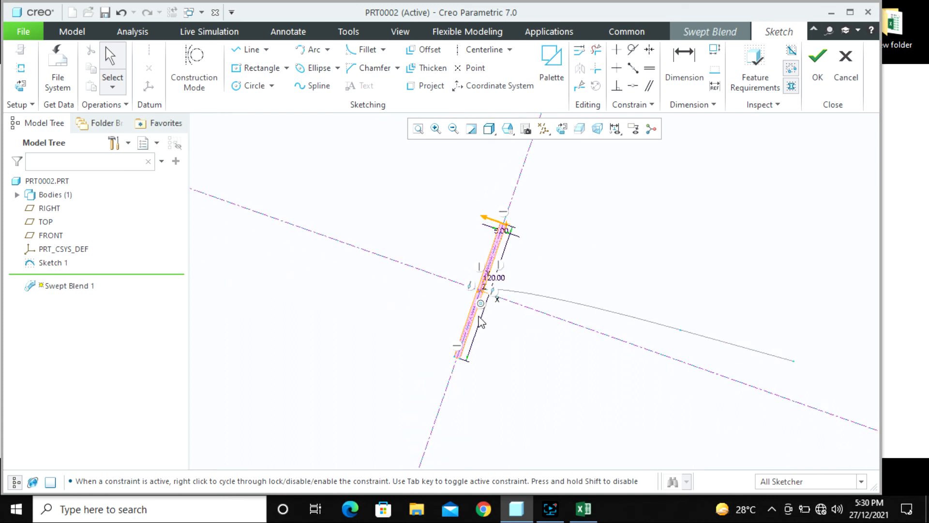
# - Move the section's start point to the other corner of the same short edge and finish the first section's sketch
pyautogui.moveTo(481, 322); pyautogui.dragTo(502, 412, button='middle')
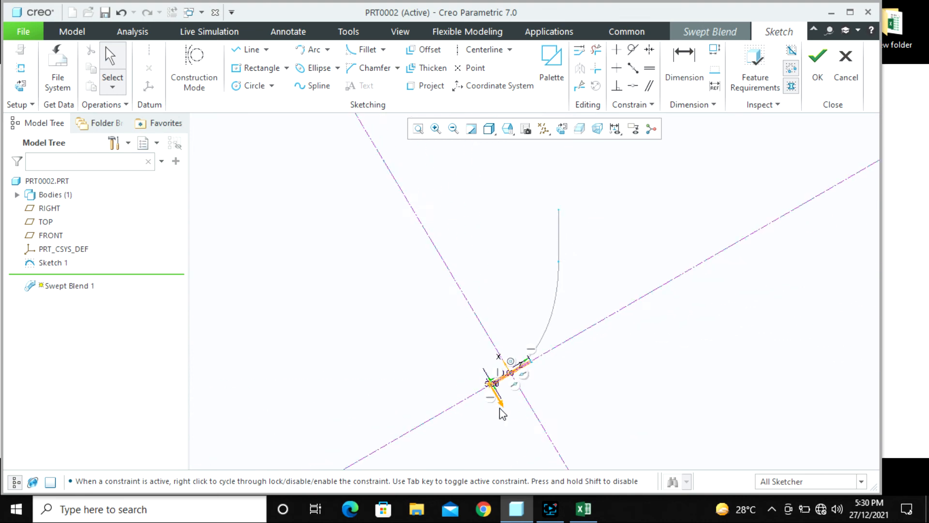
pyautogui.click(498, 387)
pyautogui.scroll(5, 496, 382)
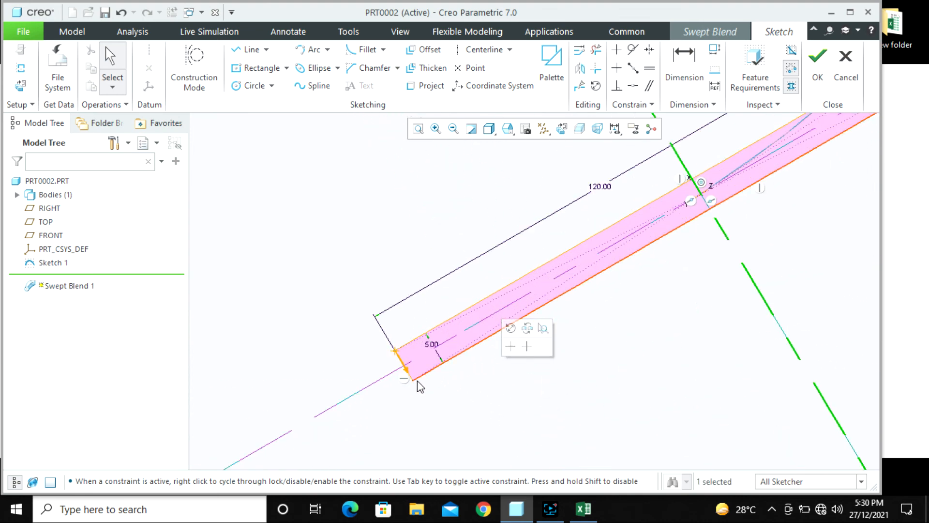
pyautogui.rightClick(413, 381)
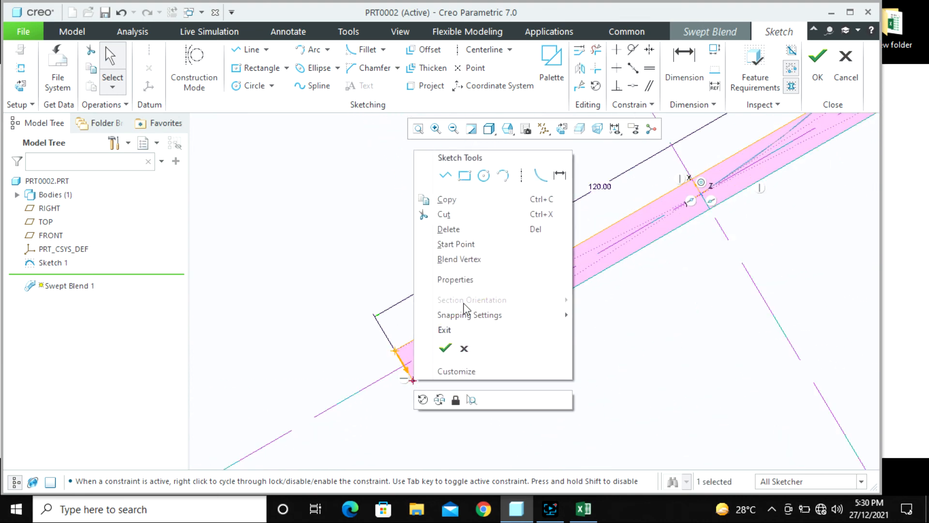
pyautogui.click(442, 244)
pyautogui.scroll(-5, 520, 400)
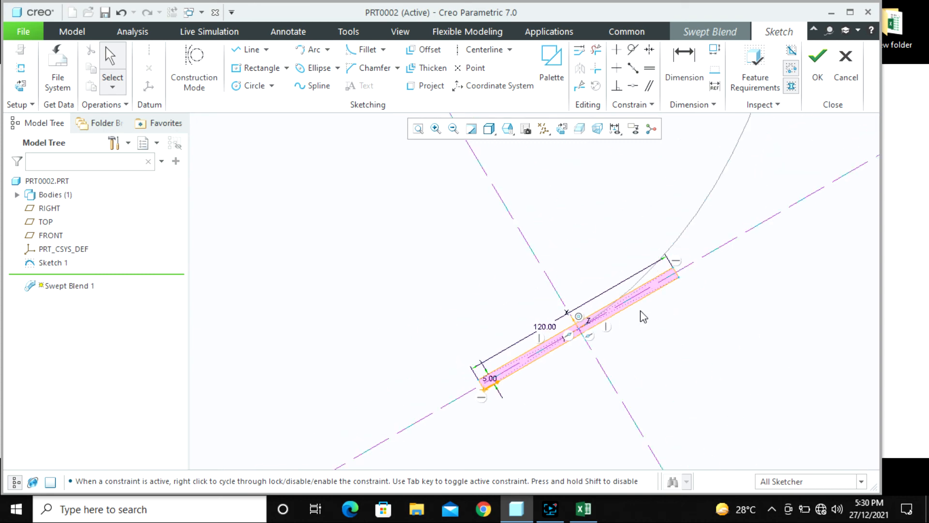
pyautogui.scroll(-3, 640, 315)
pyautogui.click(817, 60)
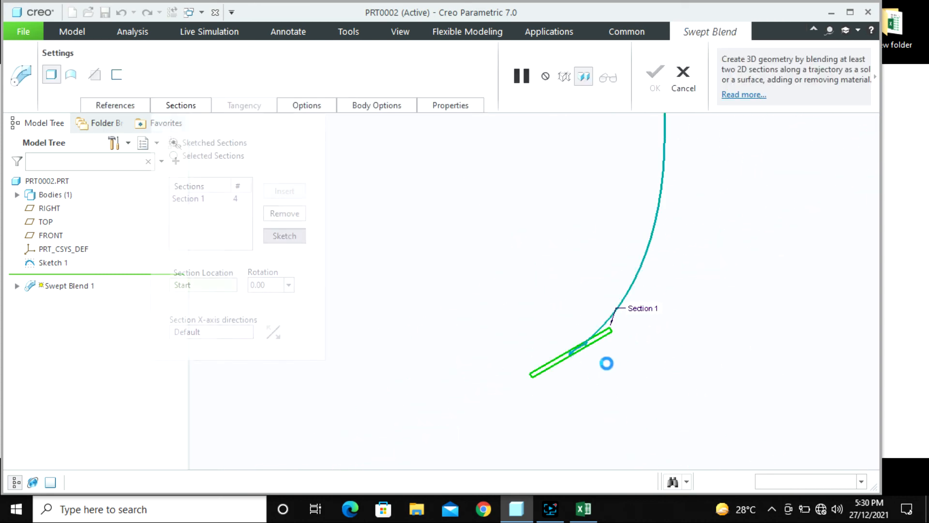
# - Insert a second section at the junction of the arc and the vertical line and open its sketch
pyautogui.scroll(-4, 578, 371)
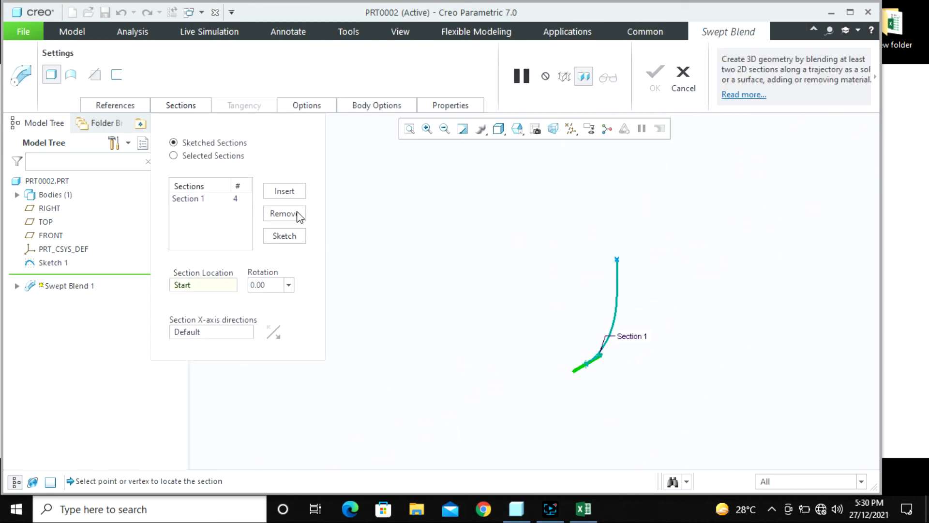
pyautogui.click(216, 201)
pyautogui.click(284, 190)
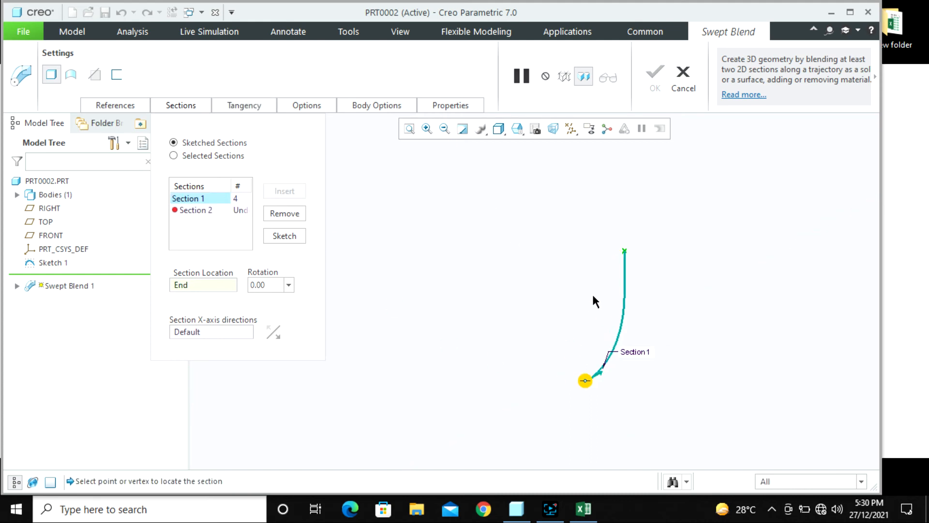
pyautogui.scroll(1, 595, 300)
pyautogui.click(642, 290)
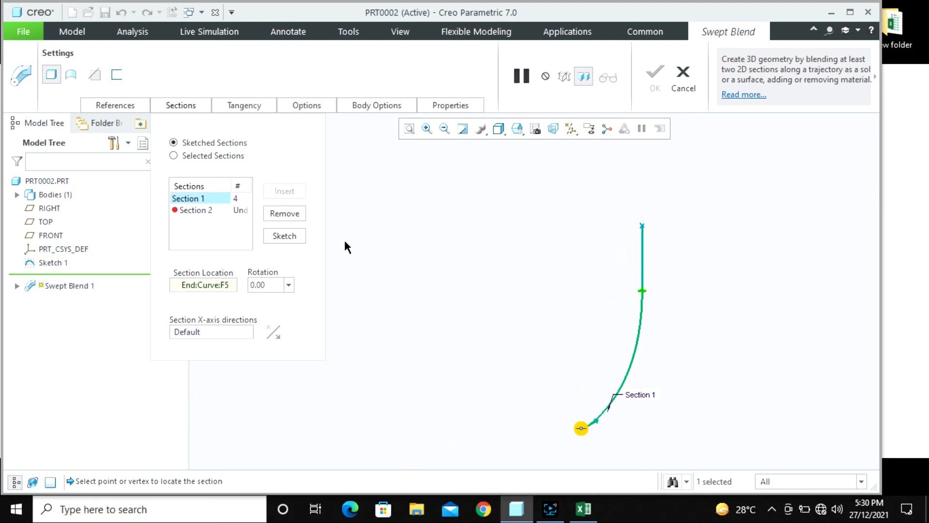
pyautogui.click(290, 237)
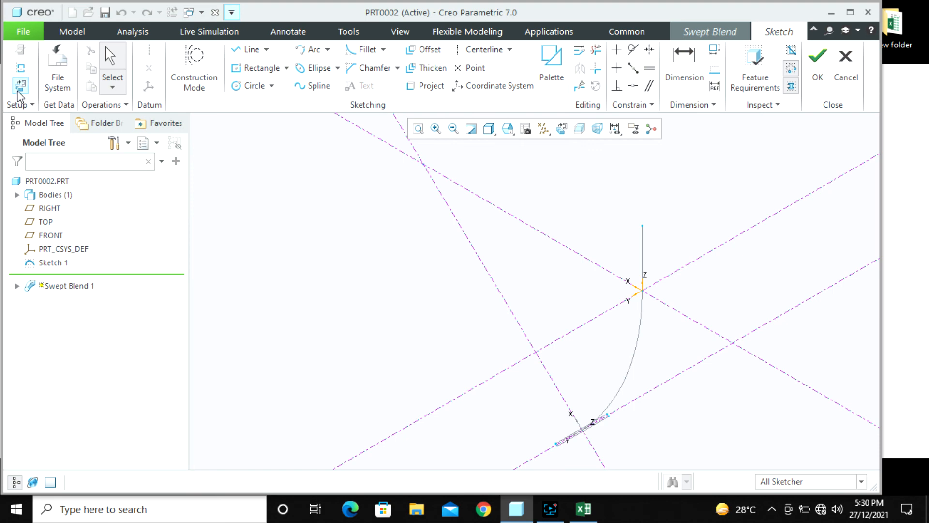
# - Sketch a center rectangle about 62 mm wide and 131 mm high at the second section's origin
pyautogui.click(18, 90)
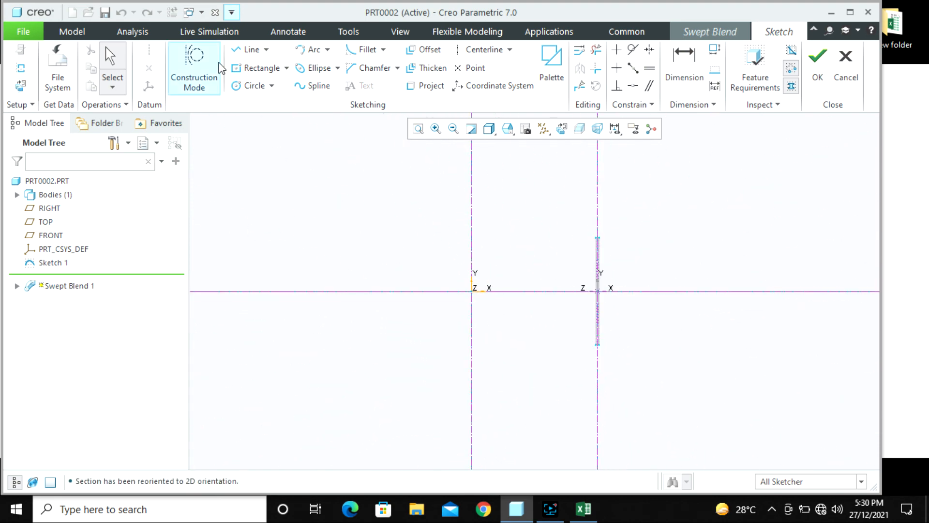
pyautogui.click(246, 68)
pyautogui.click(472, 290)
pyautogui.click(484, 217)
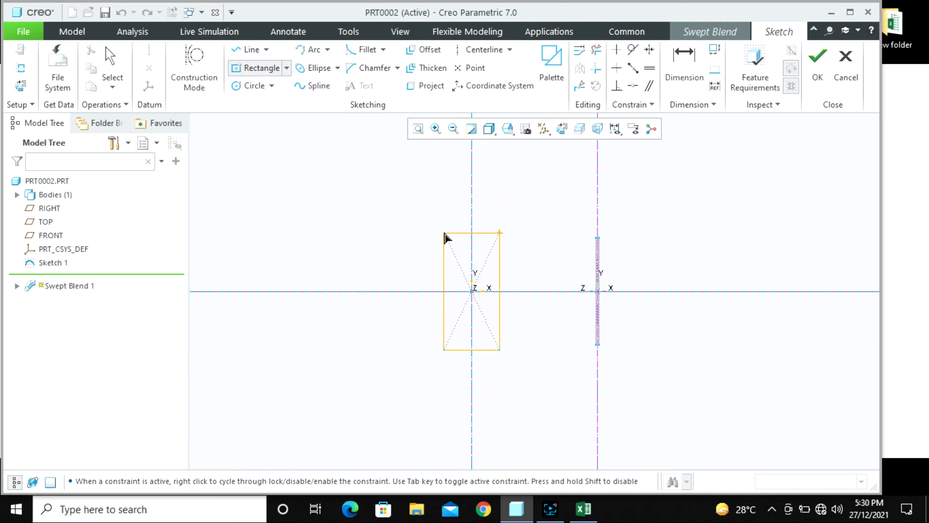
pyautogui.click(403, 246)
pyautogui.middleClick(432, 368)
pyautogui.scroll(-2, 431, 368)
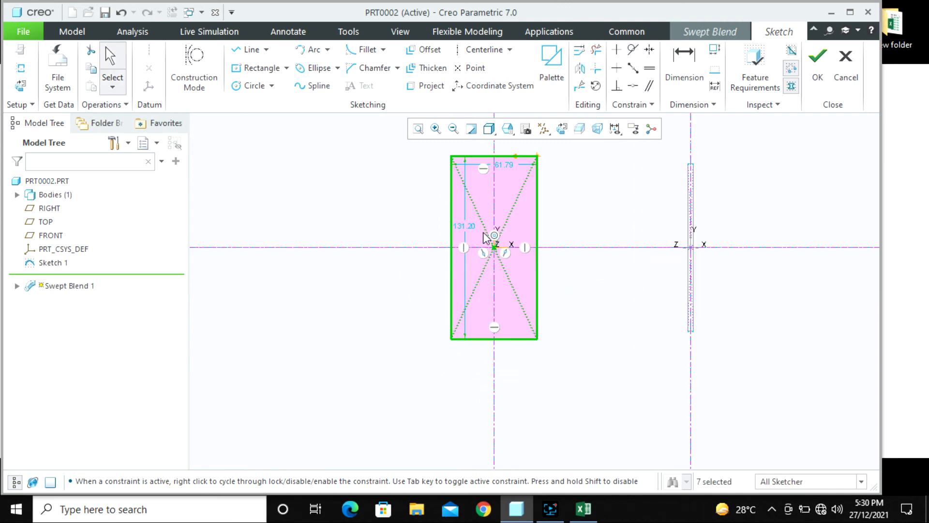
# - Set the second section's rectangle to 50 mm wide and 130 mm high
pyautogui.doubleClick(501, 167)
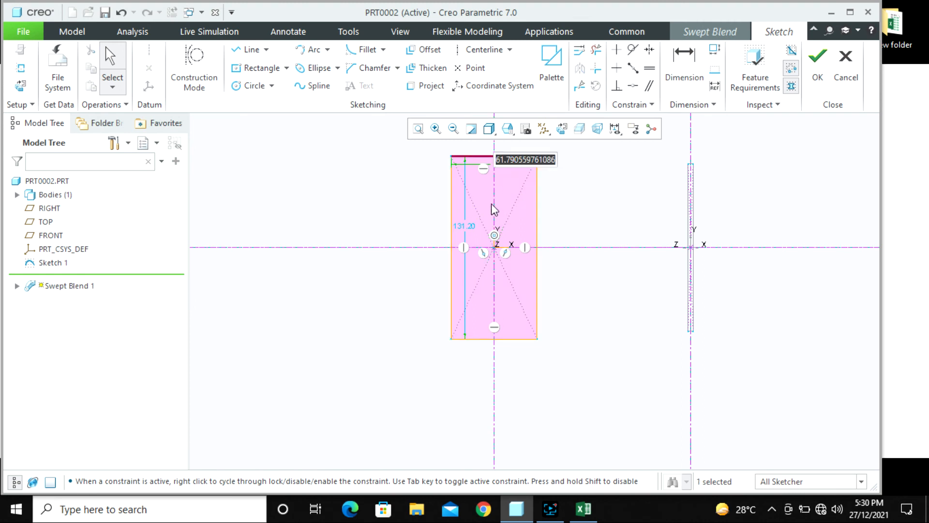
pyautogui.write('50')
pyautogui.press('Return')
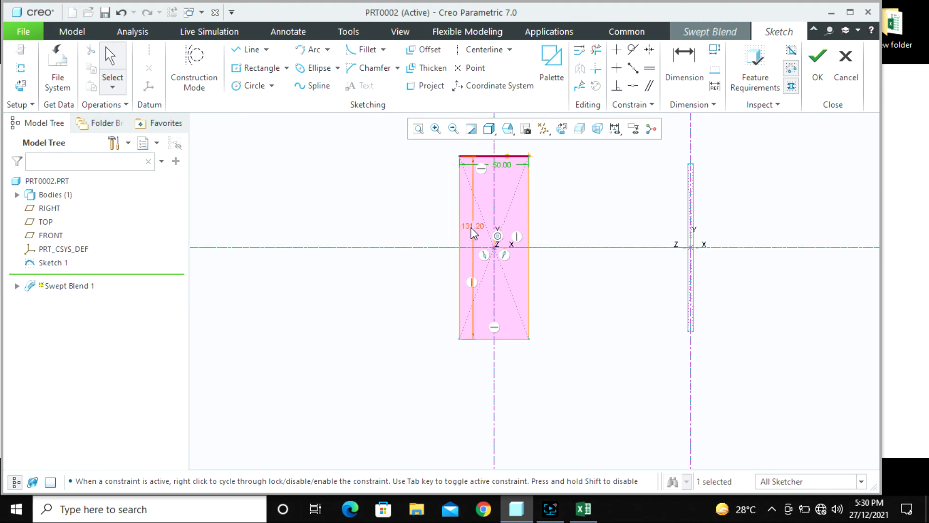
pyautogui.doubleClick(471, 228)
pyautogui.write('130')
pyautogui.press('Return')
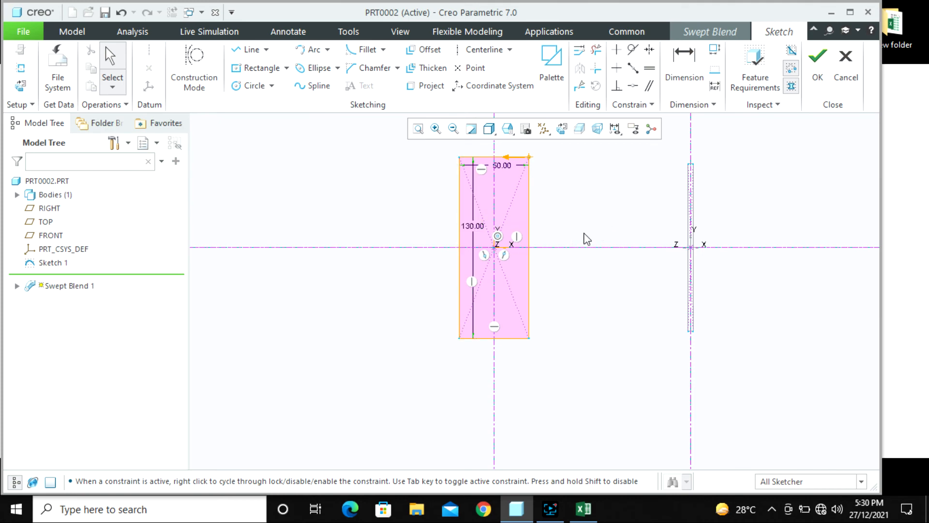
# - Move the second section's start point to the corner matching the first section's start point and finish the sketch
pyautogui.hotkey('ctrl', 'd')
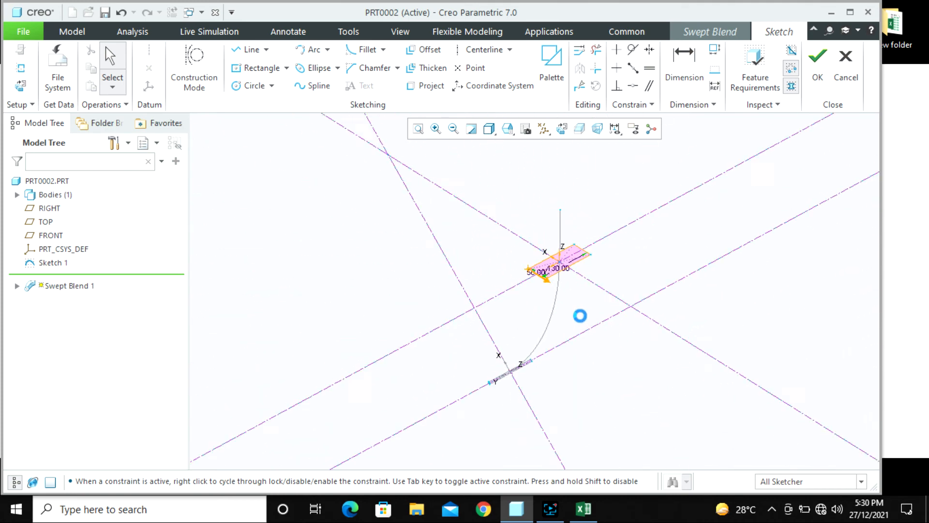
pyautogui.scroll(-4, 559, 306)
pyautogui.click(519, 247)
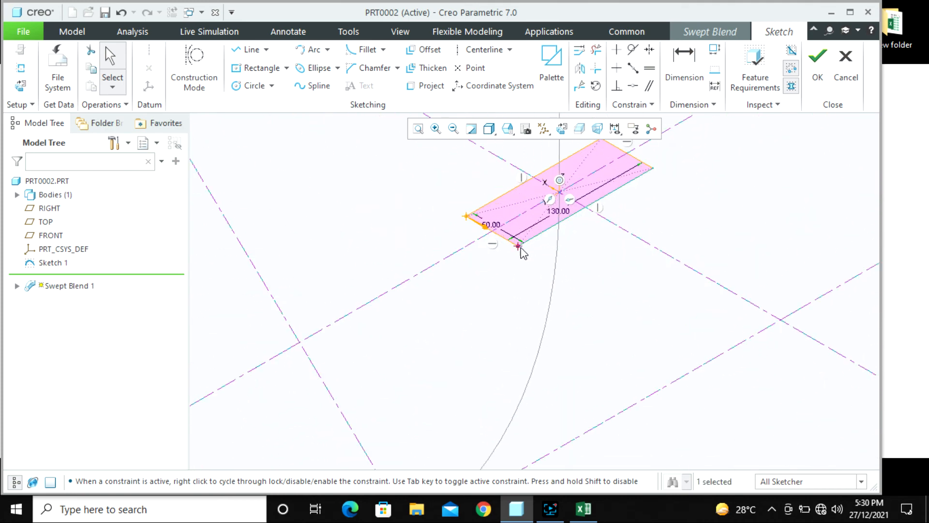
pyautogui.rightClick(518, 246)
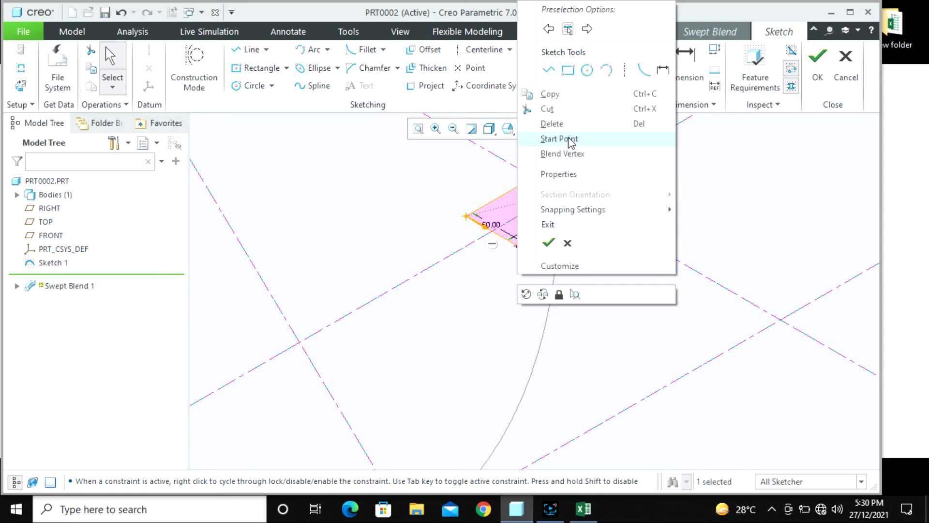
pyautogui.click(561, 138)
pyautogui.click(817, 65)
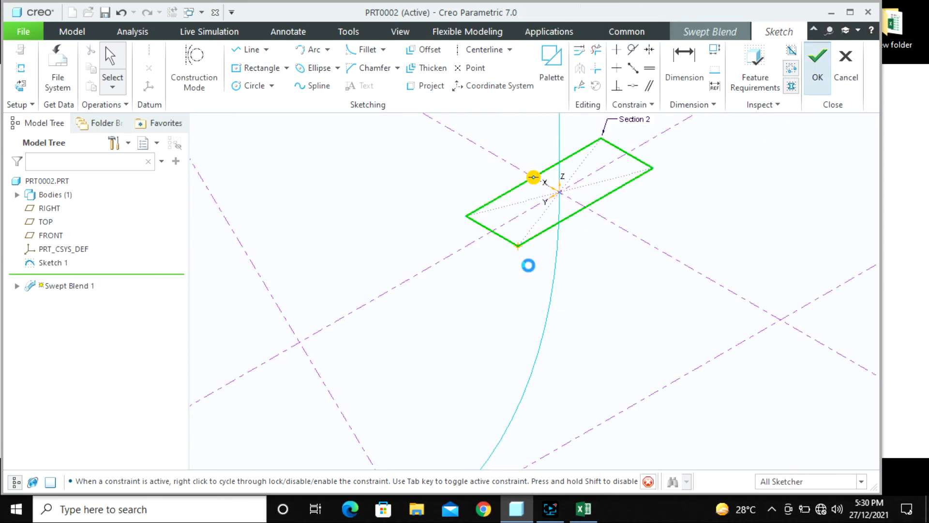
# - Reopen the sketch of Section 2, set the rectangle's width to 80 mm, and finish the sketch
pyautogui.scroll(5, 548, 259)
pyautogui.moveTo(557, 281)
pyautogui.mouseDown(button='middle')
pyautogui.moveTo(581, 258)
pyautogui.moveTo(618, 288)
pyautogui.moveTo(601, 292)
pyautogui.mouseUp(button='middle')
pyautogui.scroll(-3, 591, 253)
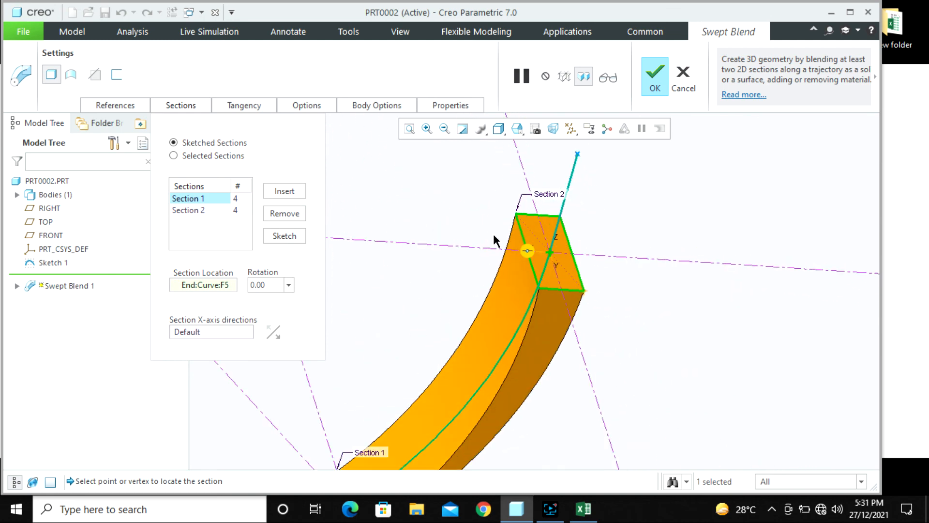
pyautogui.click(218, 209)
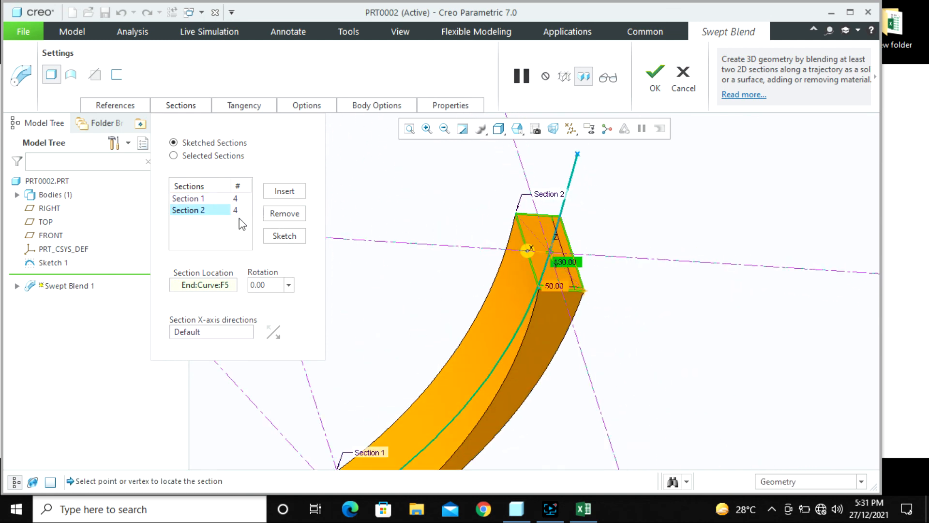
pyautogui.click(283, 236)
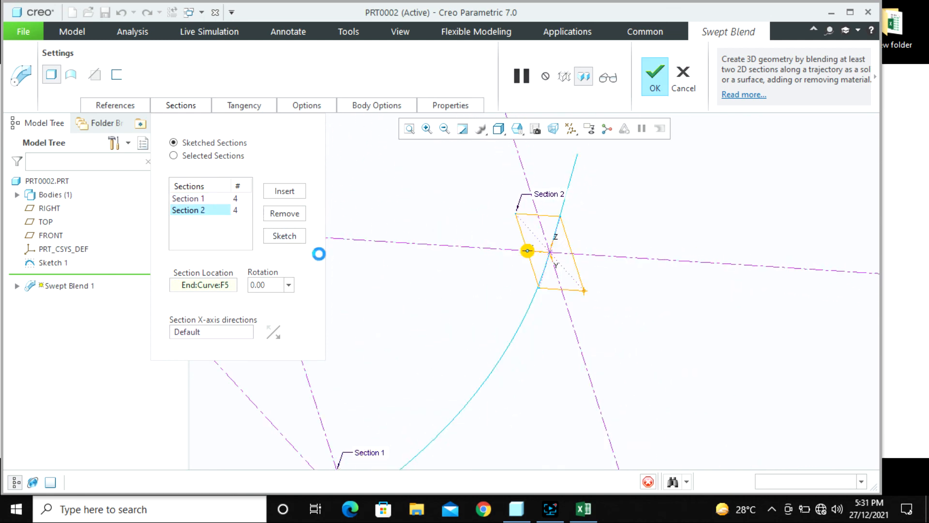
pyautogui.doubleClick(560, 290)
pyautogui.write('80')
pyautogui.press('Return')
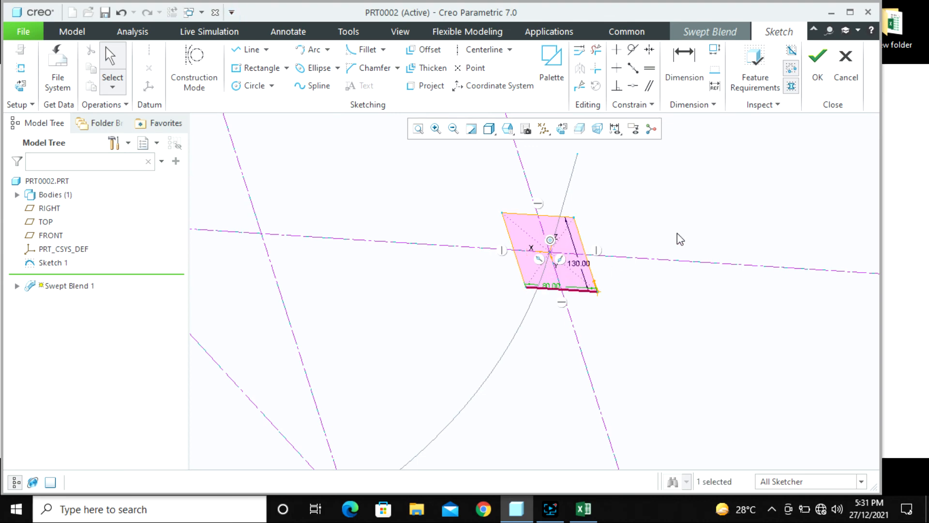
pyautogui.click(825, 68)
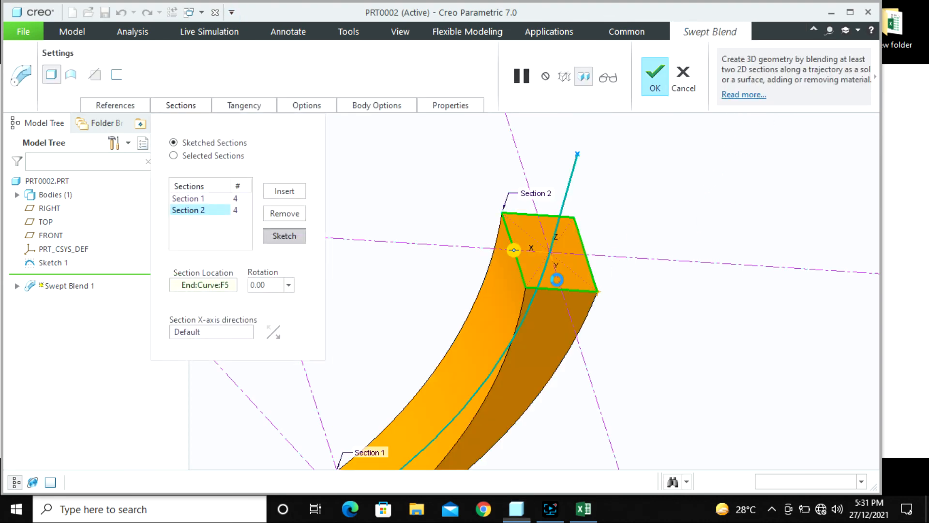
pyautogui.moveTo(560, 289); pyautogui.dragTo(539, 278, button='middle')
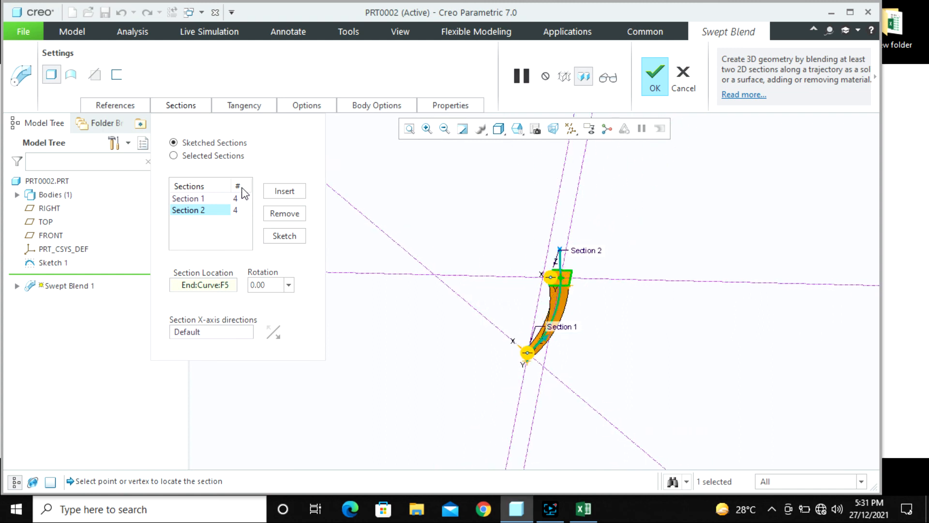
# - Insert a third section at the trajectory's end and sketch a circle about 93 mm in diameter at its origin
pyautogui.click(284, 190)
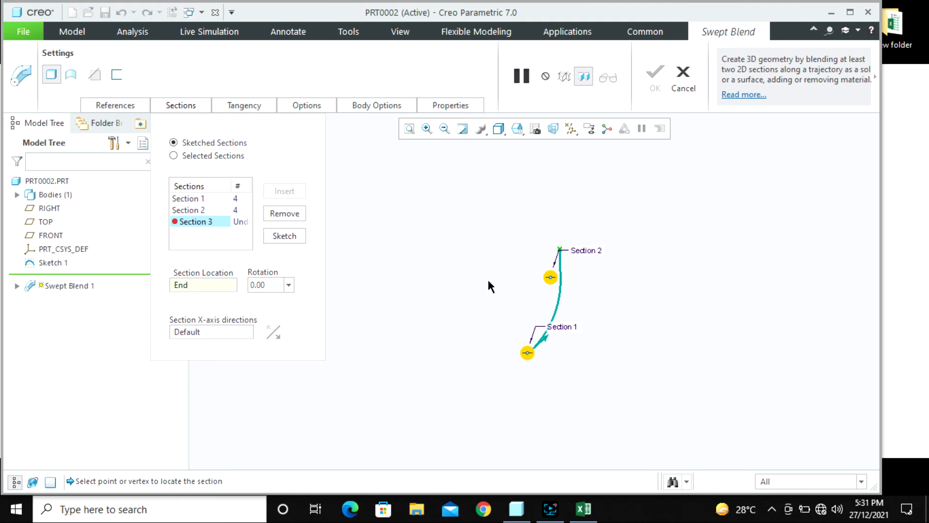
pyautogui.scroll(3, 572, 249)
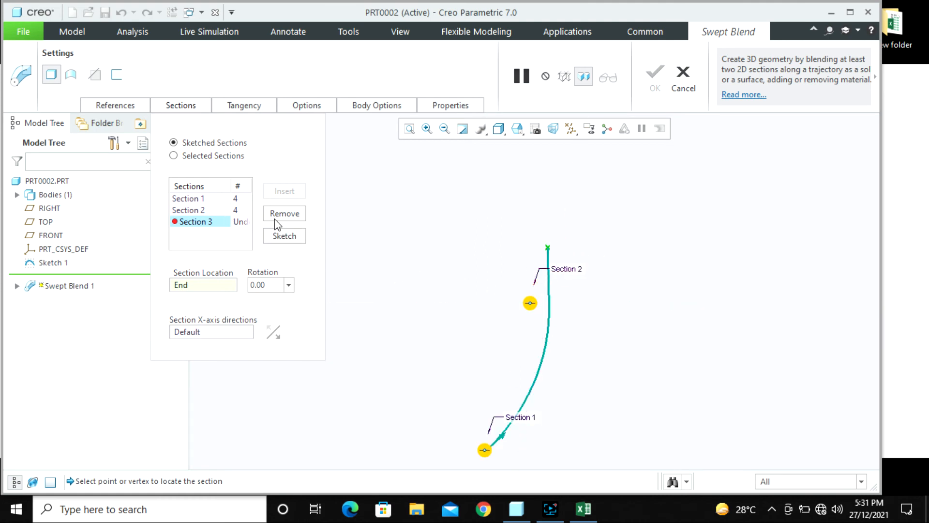
pyautogui.click(284, 236)
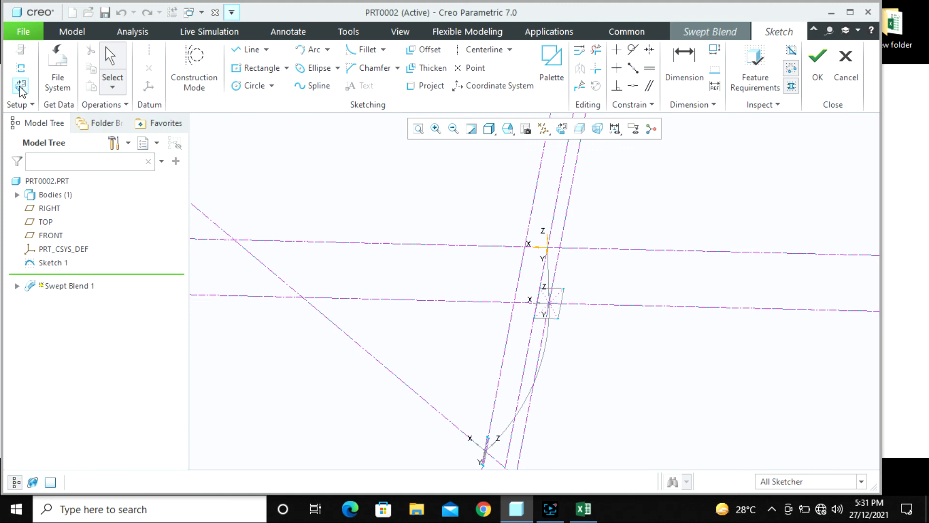
pyautogui.click(21, 88)
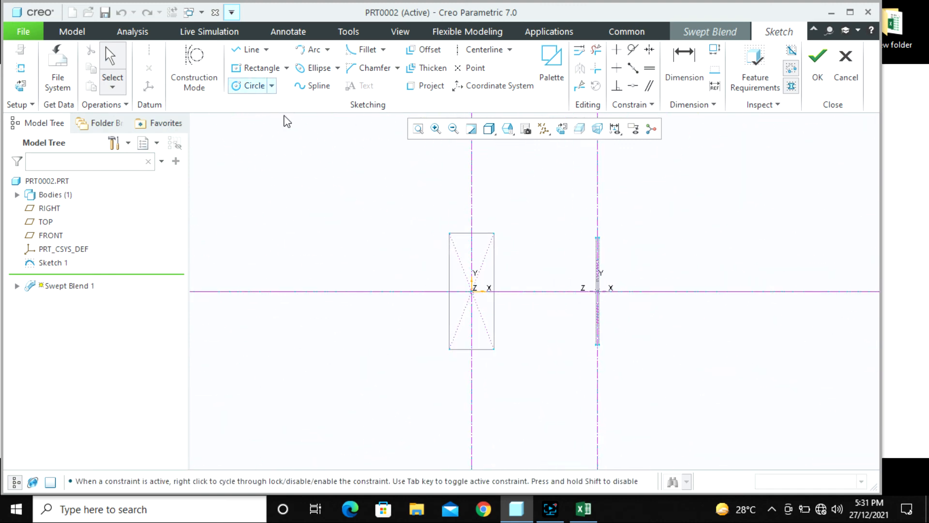
pyautogui.click(496, 321)
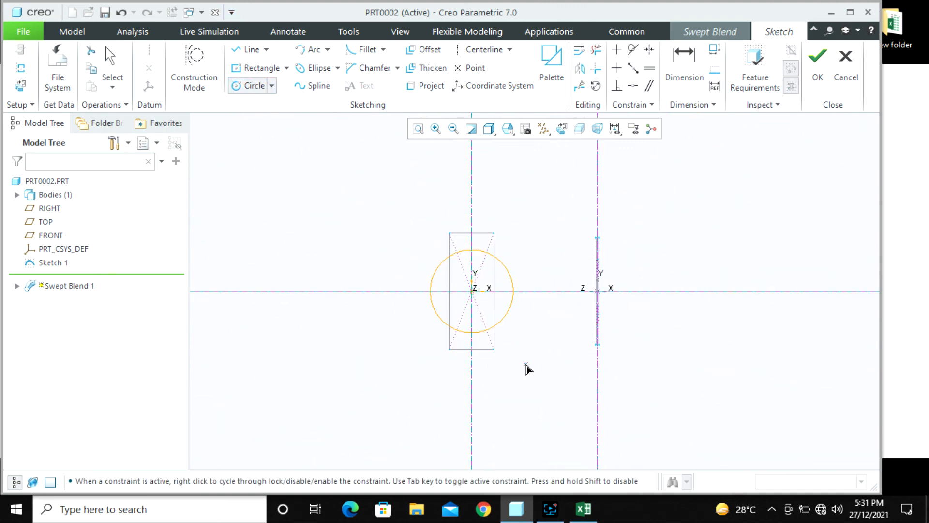
pyautogui.middleClick(525, 363)
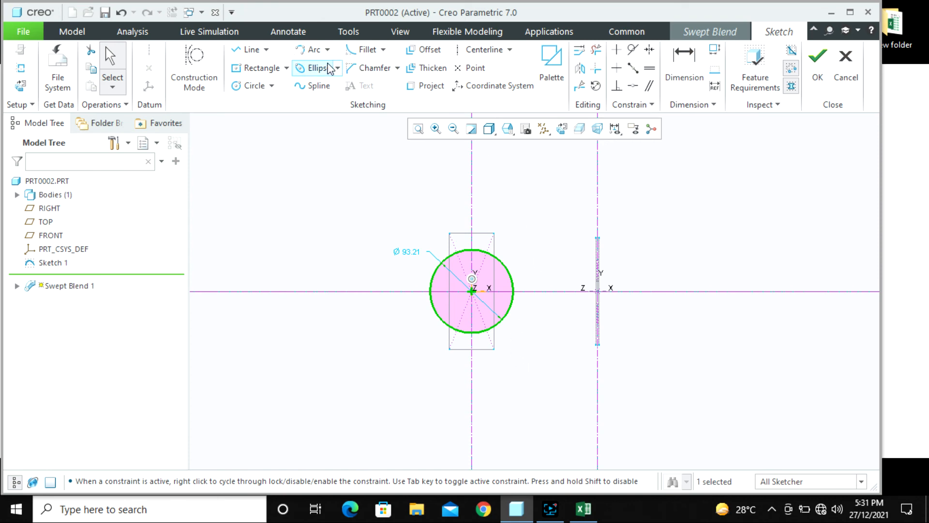
# - Divide the circle at four points along the diagonals of the second section's rectangle and finish the sketch
pyautogui.click(580, 87)
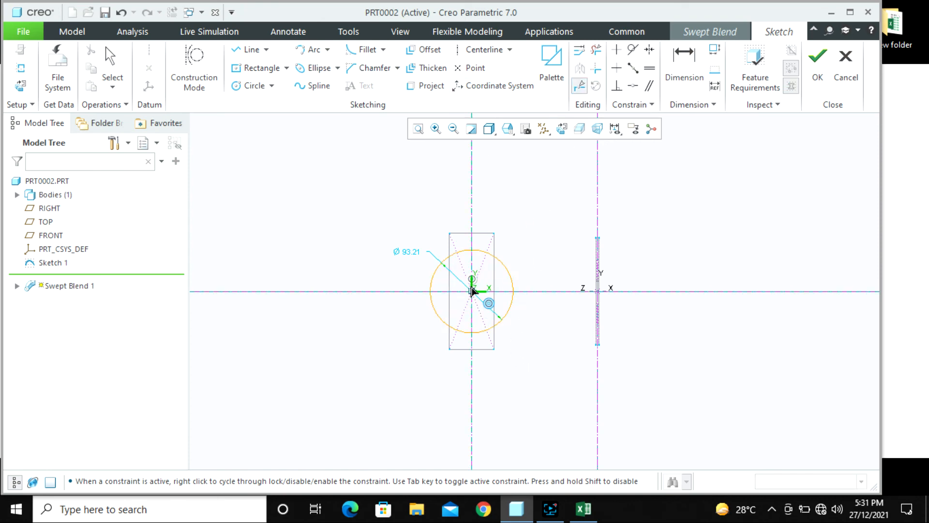
pyautogui.click(449, 262)
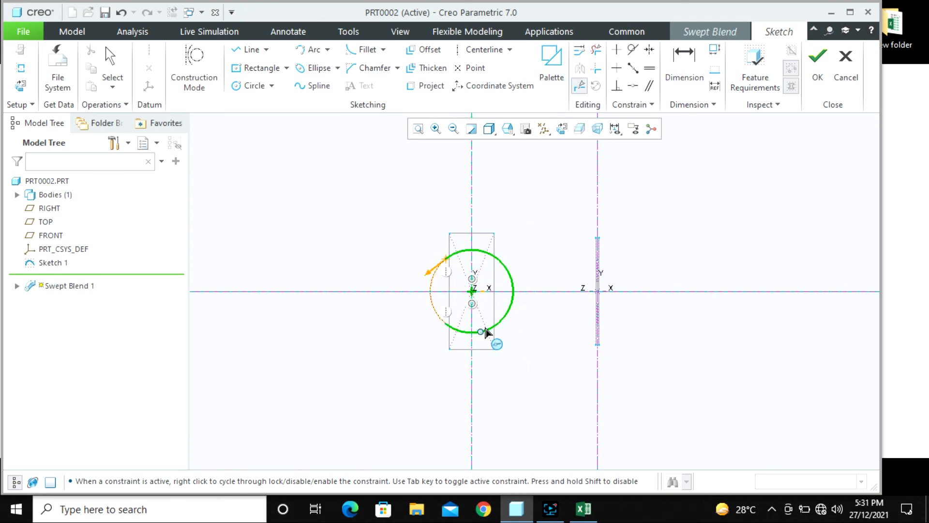
pyautogui.click(501, 321)
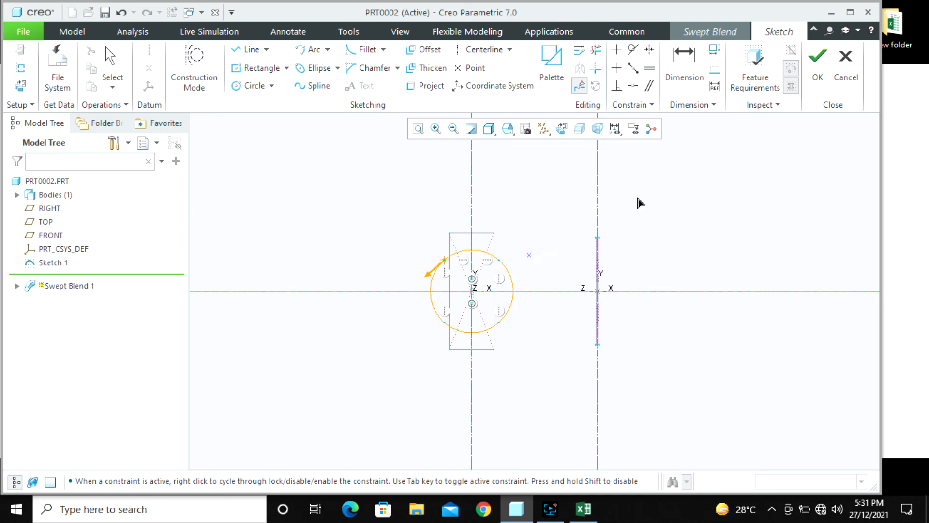
pyautogui.click(818, 63)
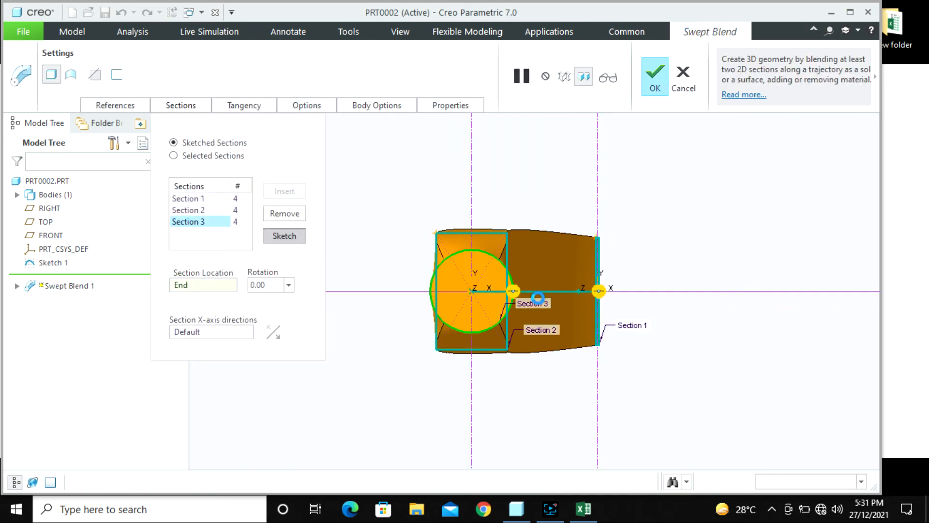
# - Set the swept blend to perimeter control, comparing its shape with no blend control
pyautogui.moveTo(515, 247); pyautogui.dragTo(419, 325, button='middle')
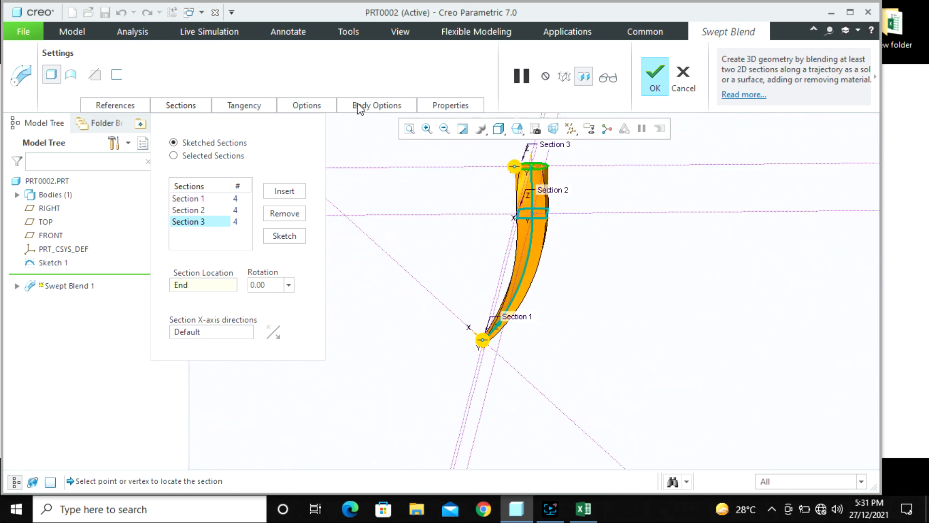
pyautogui.click(306, 104)
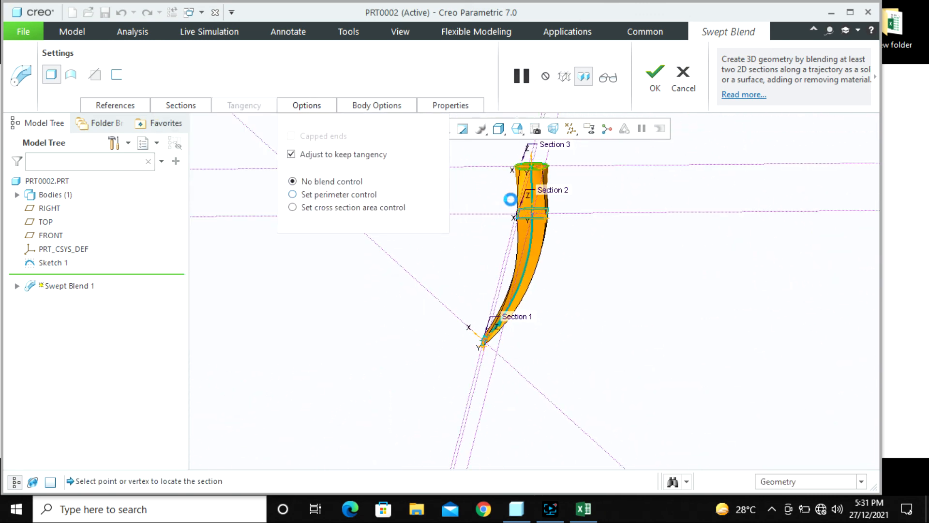
pyautogui.click(293, 195)
pyautogui.scroll(4, 541, 208)
pyautogui.scroll(-3, 607, 288)
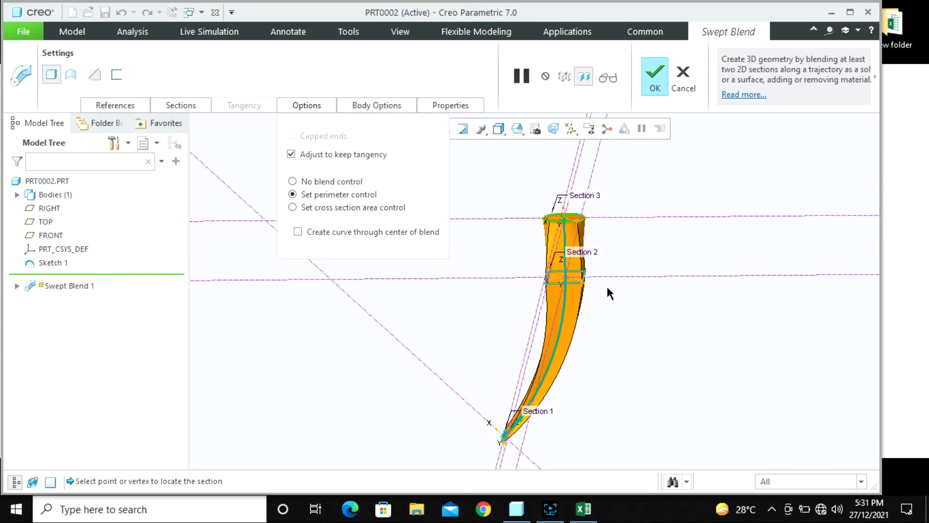
pyautogui.moveTo(602, 237)
pyautogui.mouseDown(button='middle')
pyautogui.moveTo(612, 263)
pyautogui.moveTo(640, 260)
pyautogui.moveTo(626, 260)
pyautogui.moveTo(628, 282)
pyautogui.mouseUp(button='middle')
pyautogui.scroll(2, 626, 265)
pyautogui.scroll(-2, 624, 300)
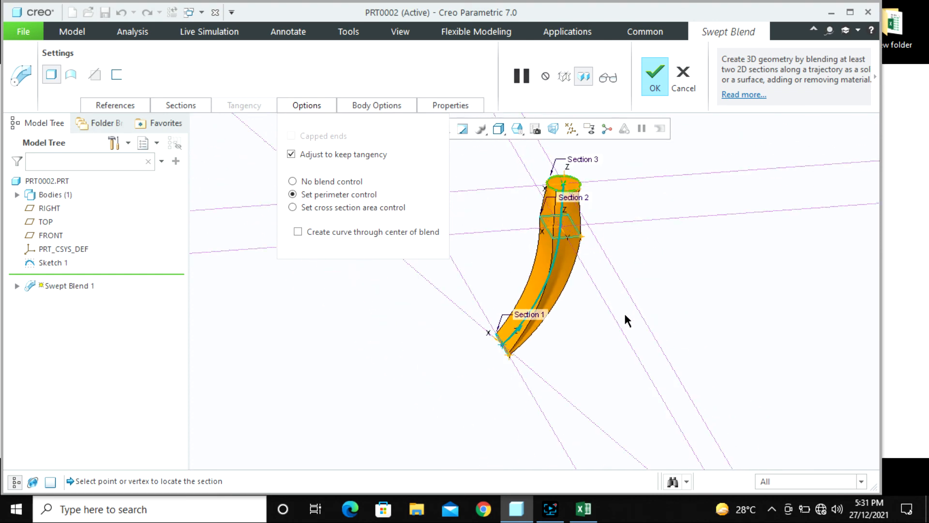
pyautogui.scroll(2, 540, 336)
pyautogui.scroll(3, 501, 336)
pyautogui.moveTo(506, 363); pyautogui.dragTo(499, 387, button='middle')
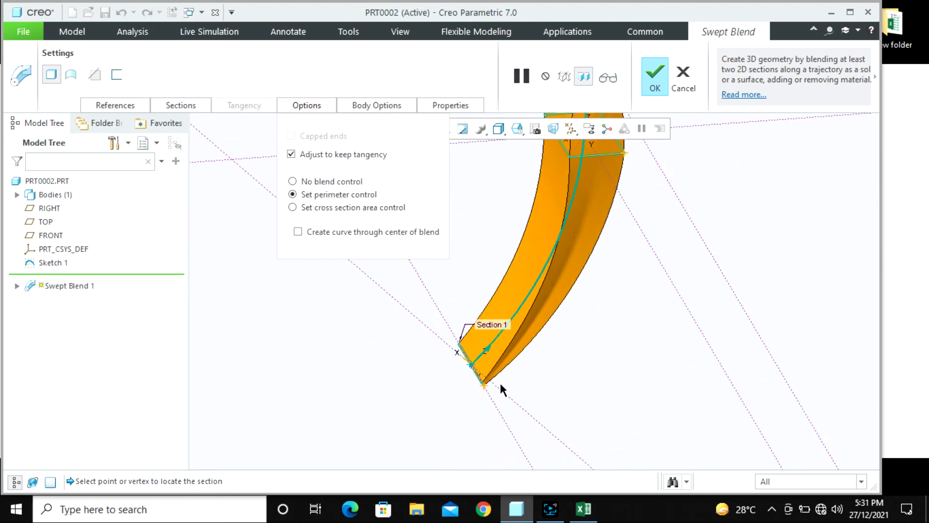
pyautogui.click(310, 181)
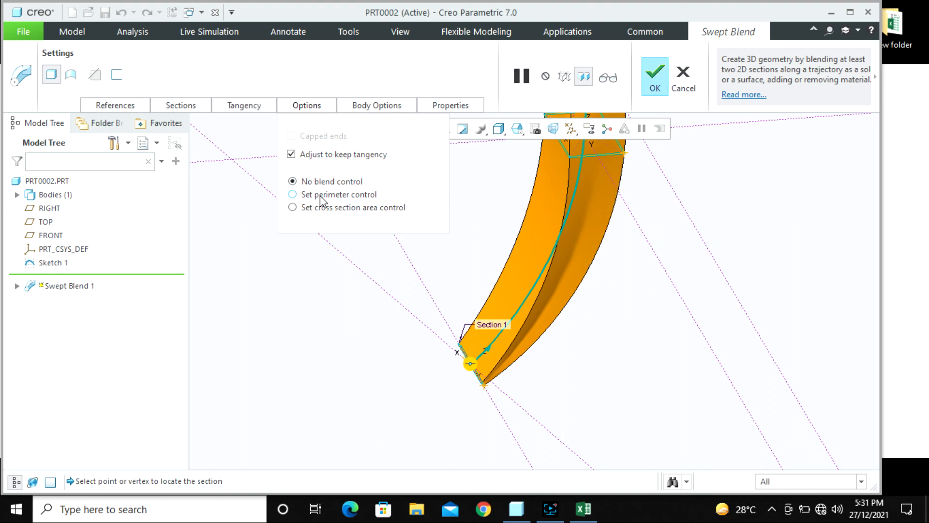
pyautogui.click(319, 194)
# - Remove the second rectangular section and the circular section from the swept blend, keeping only Section 1
pyautogui.click(184, 109)
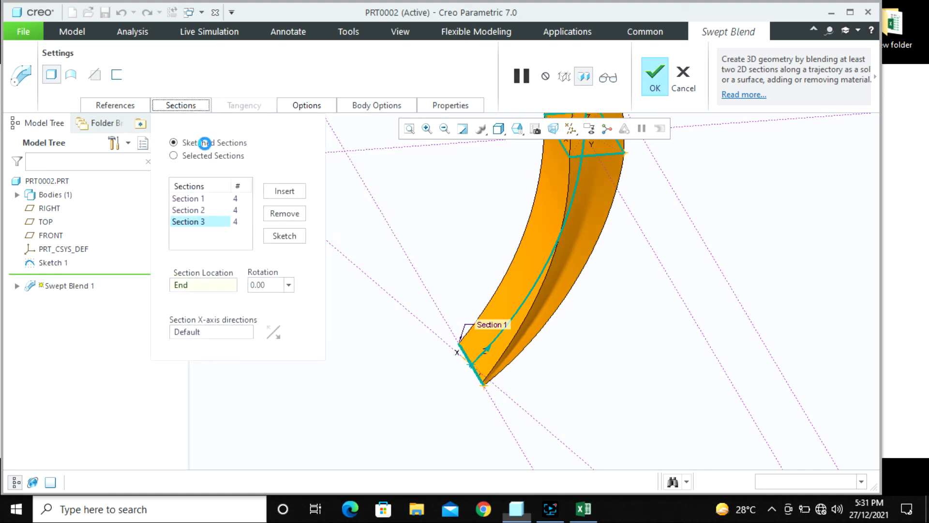
pyautogui.click(203, 210)
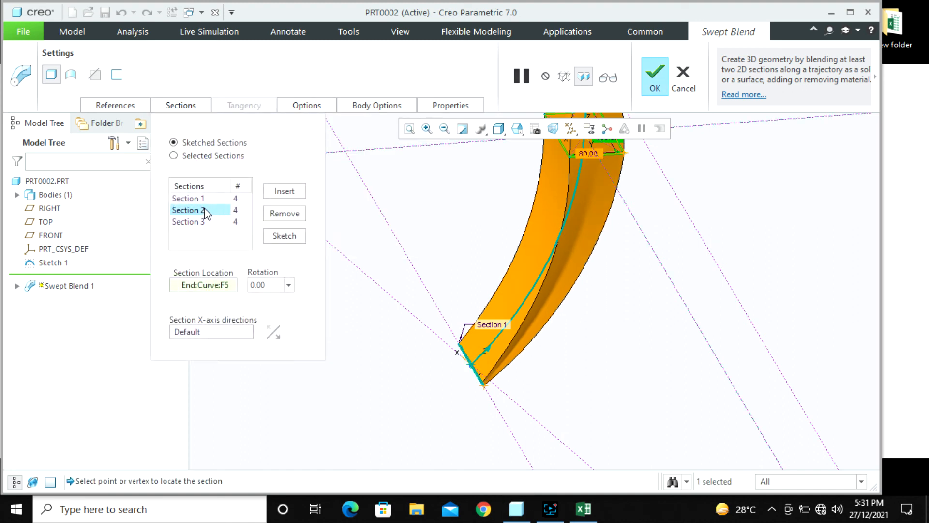
pyautogui.click(279, 216)
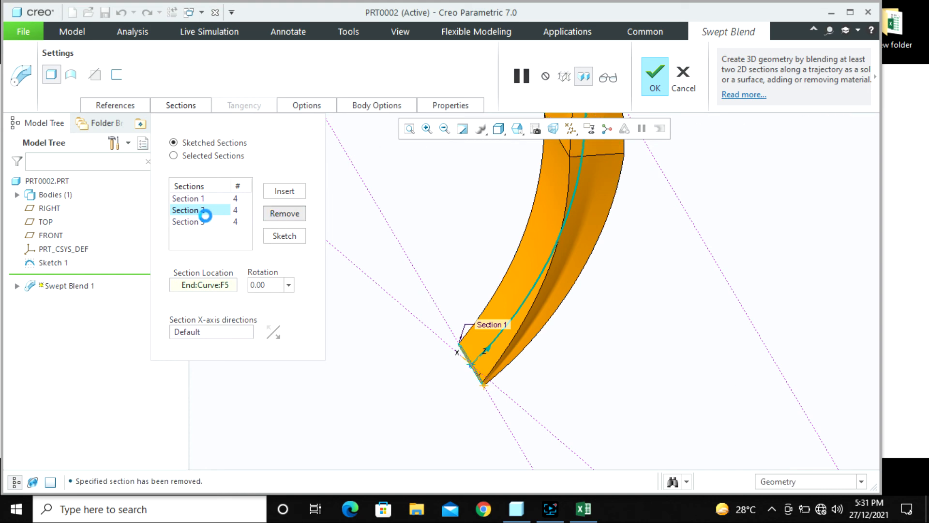
pyautogui.click(203, 209)
pyautogui.moveTo(619, 296); pyautogui.dragTo(605, 313, button='middle')
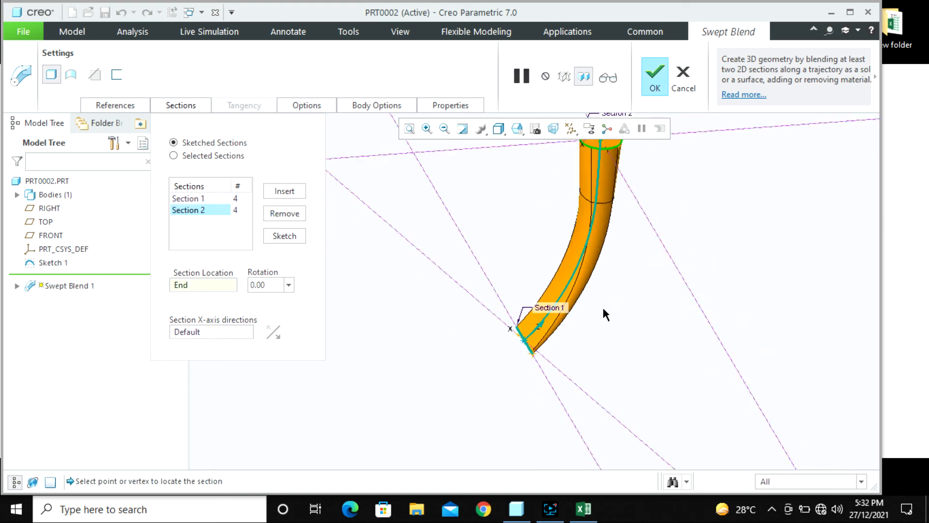
pyautogui.rightClick(214, 213)
pyautogui.click(246, 237)
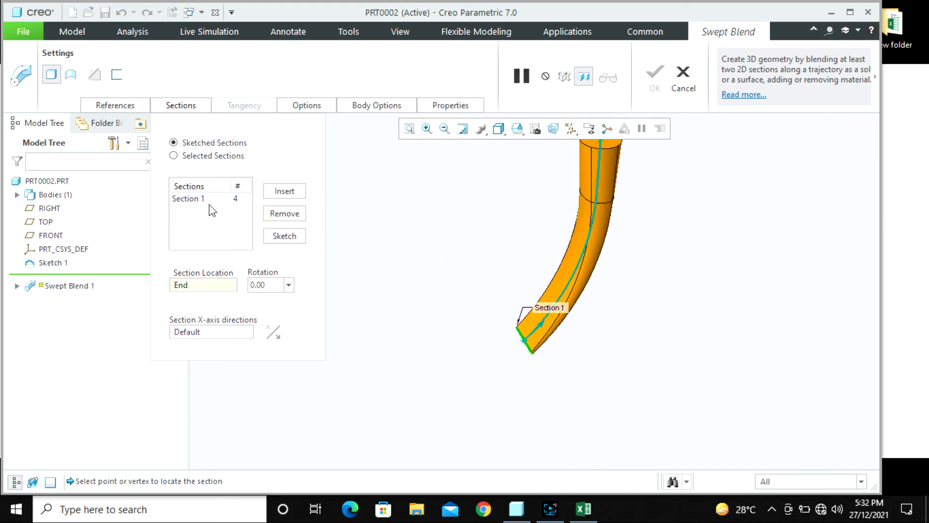
# - Insert a new section at the vertex where the trajectory's arc meets the line and open its sketch
pyautogui.click(212, 200)
pyautogui.click(284, 192)
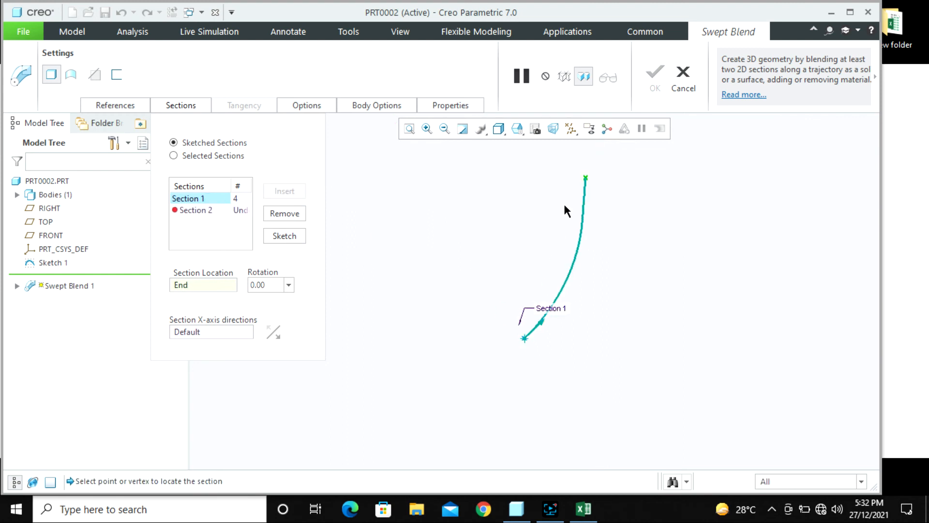
pyautogui.moveTo(567, 211); pyautogui.dragTo(582, 232, button='middle')
pyautogui.click(583, 227)
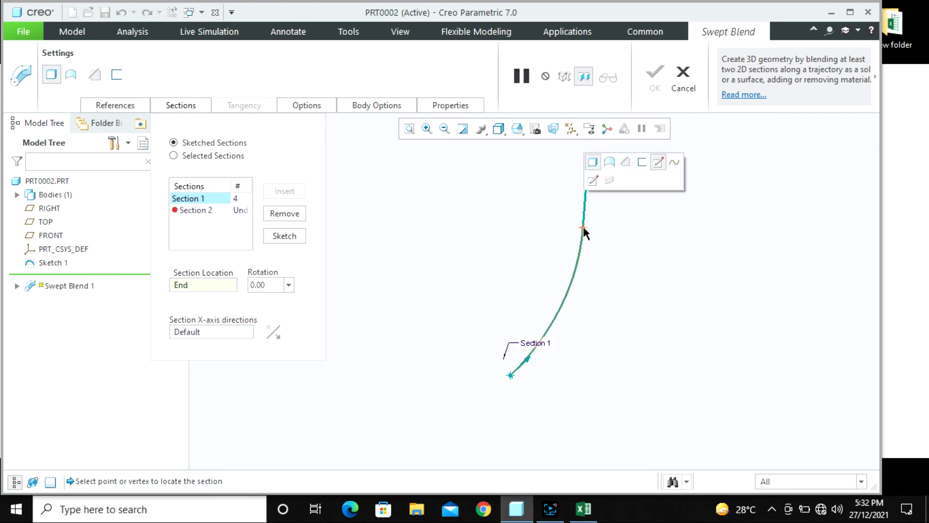
pyautogui.click(284, 236)
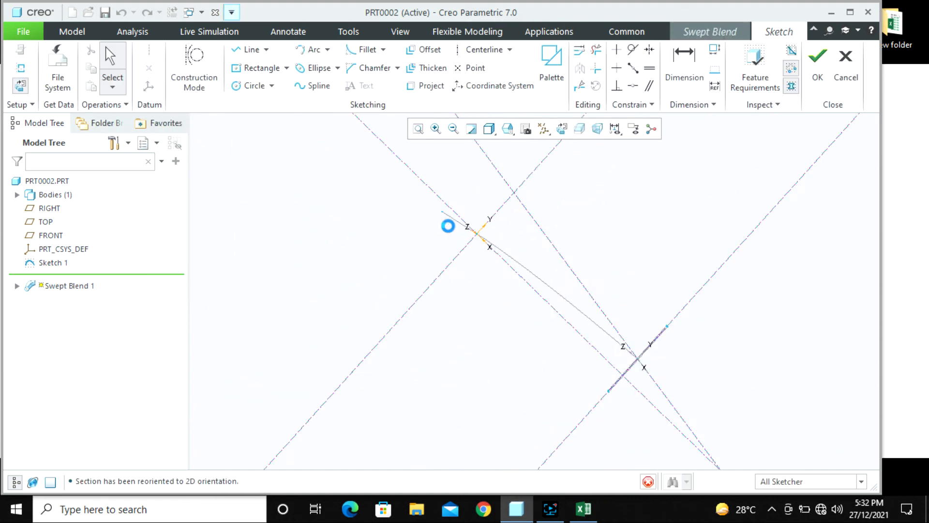
# - Sketch a center rectangle about 74 mm wide and 117 mm high at the new section's origin
pyautogui.click(261, 77)
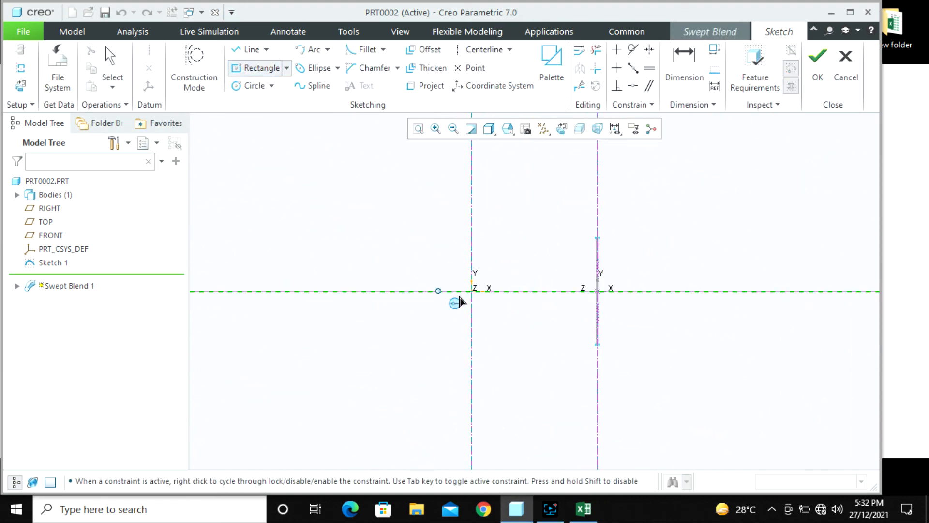
pyautogui.click(472, 291)
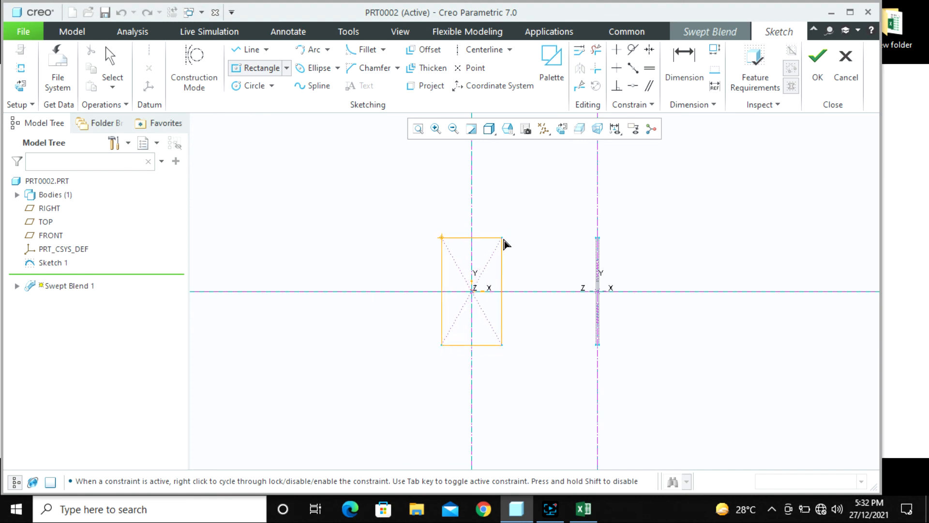
pyautogui.middleClick(533, 234)
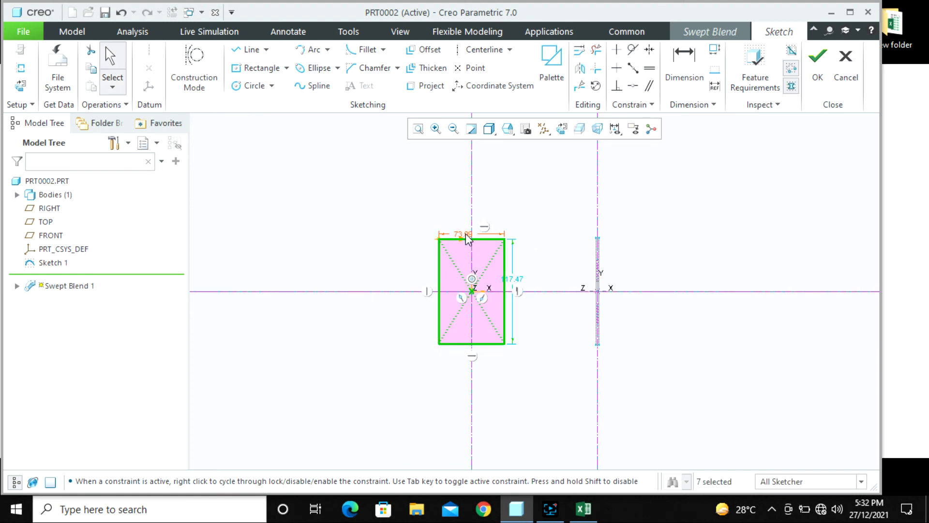
# - Set the new section's rectangle to 80 mm wide and 130 mm high
pyautogui.doubleClick(465, 233)
pyautogui.write('80')
pyautogui.press('Return')
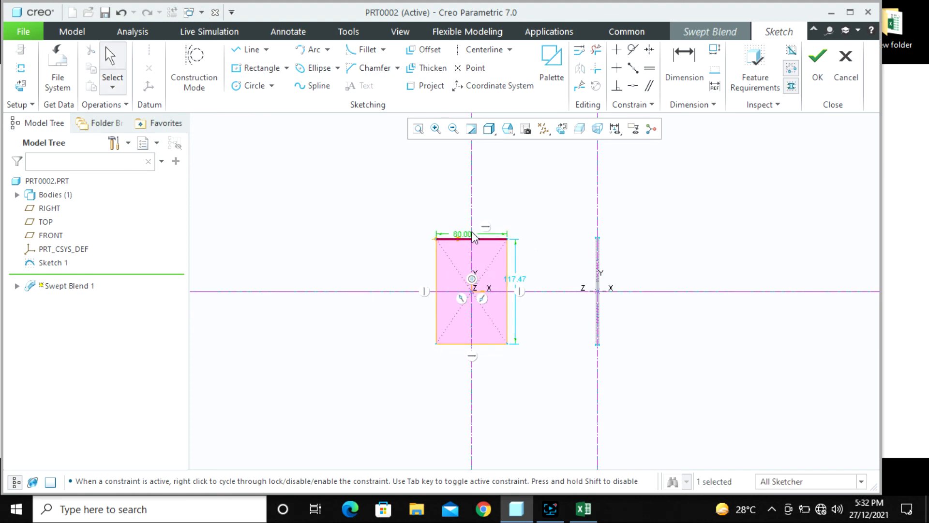
pyautogui.doubleClick(519, 286)
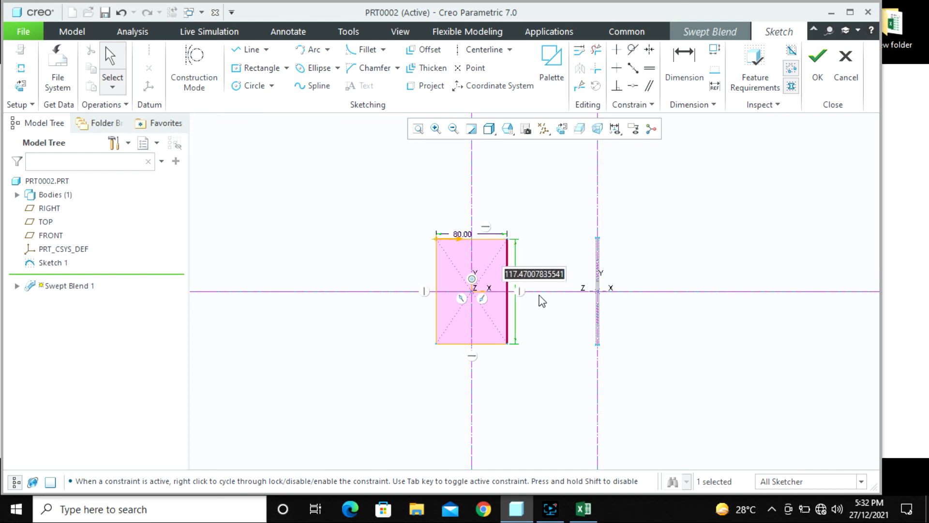
pyautogui.write('130')
pyautogui.press('Return')
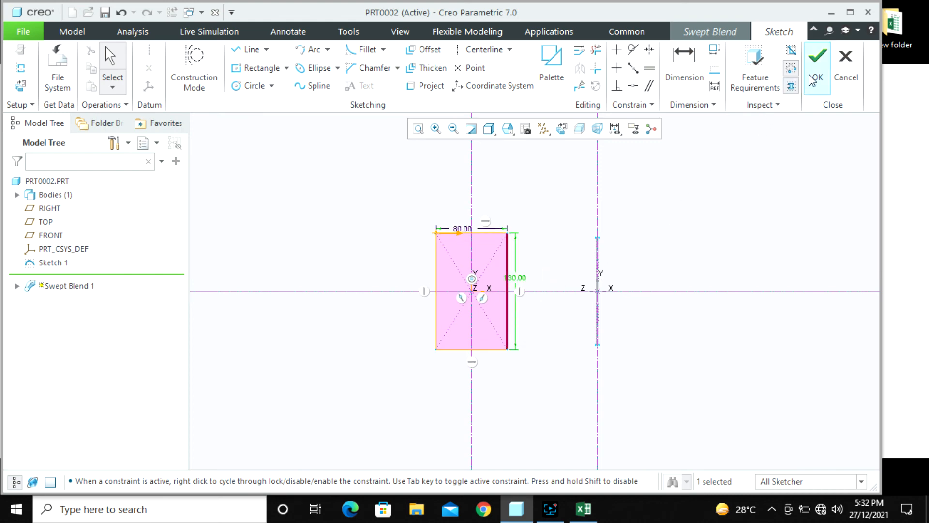
# - Apply the section's start point at the near corner of the rectangle and finish the sketch
pyautogui.hotkey('ctrl', 'd')
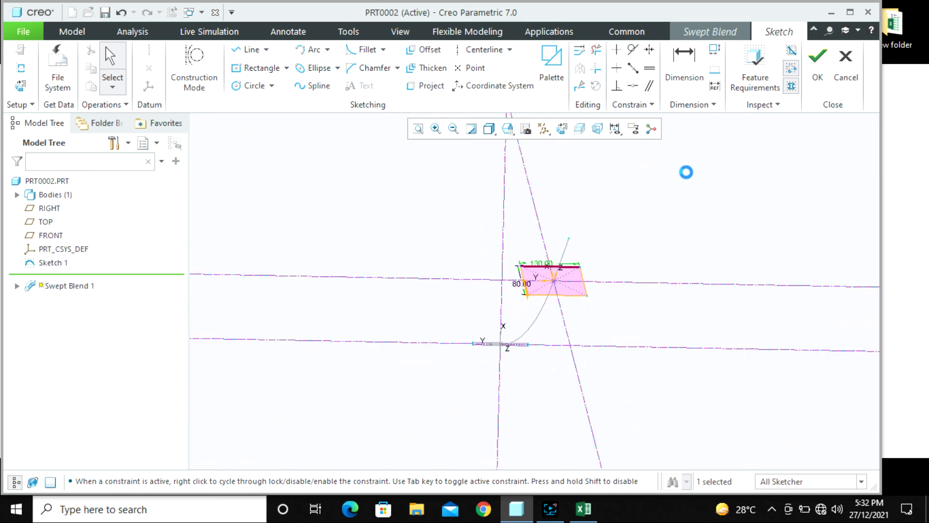
pyautogui.scroll(3, 585, 270)
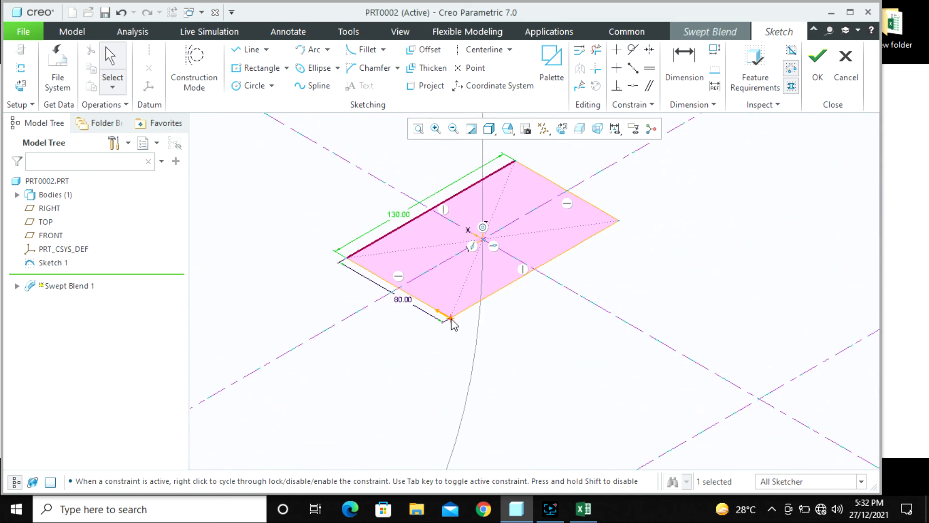
pyautogui.rightClick(450, 321)
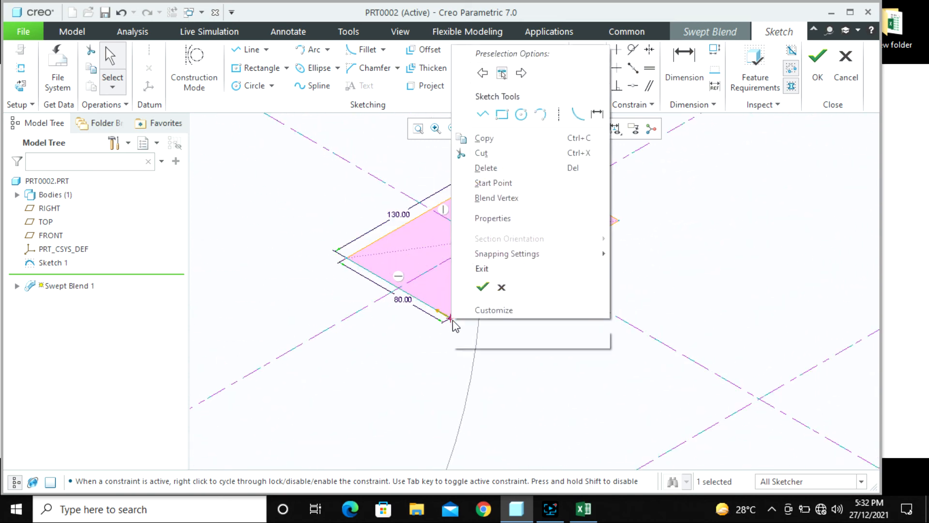
pyautogui.click(503, 183)
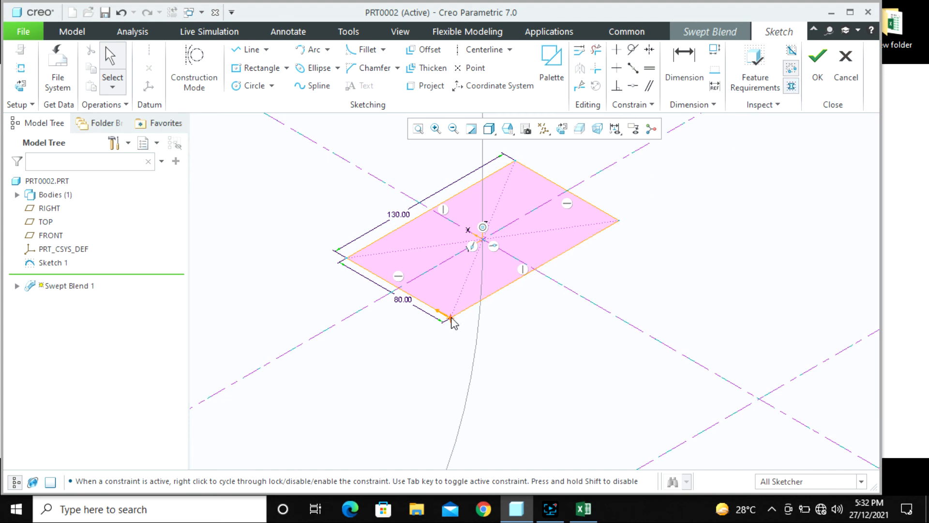
pyautogui.rightClick(450, 319)
pyautogui.click(503, 182)
pyautogui.click(817, 61)
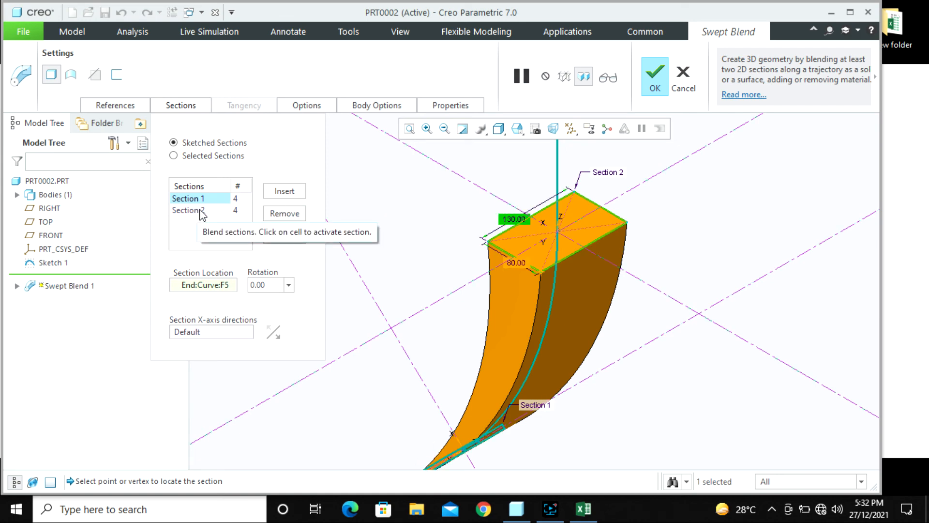
# - Insert a third section at the end of the trajectory and open its sketch
pyautogui.click(202, 212)
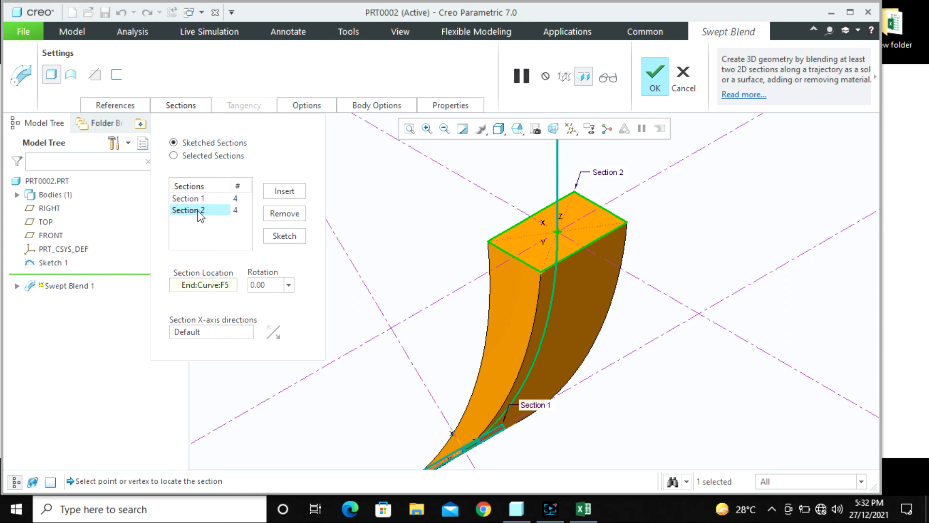
pyautogui.click(291, 191)
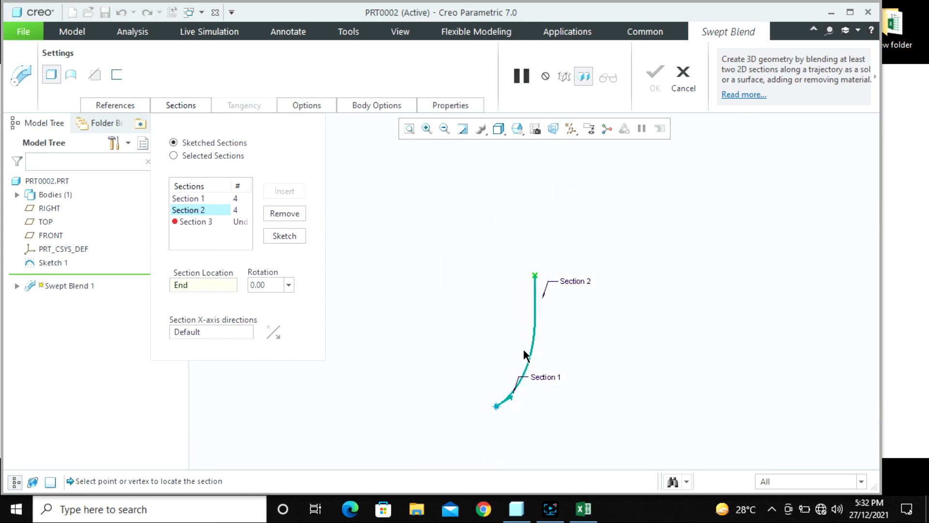
pyautogui.click(285, 236)
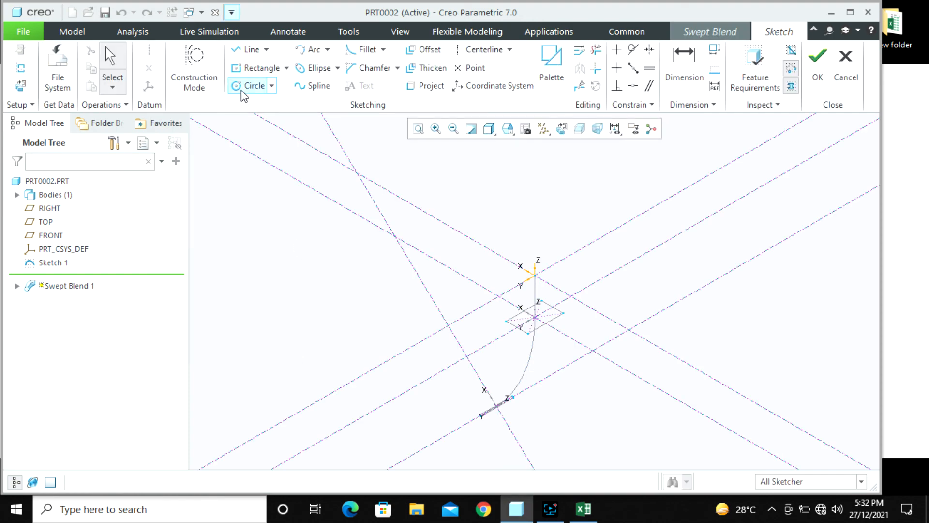
# - Sketch a circle about 78 mm in diameter at the new section's origin
pyautogui.click(244, 95)
pyautogui.scroll(3, 518, 279)
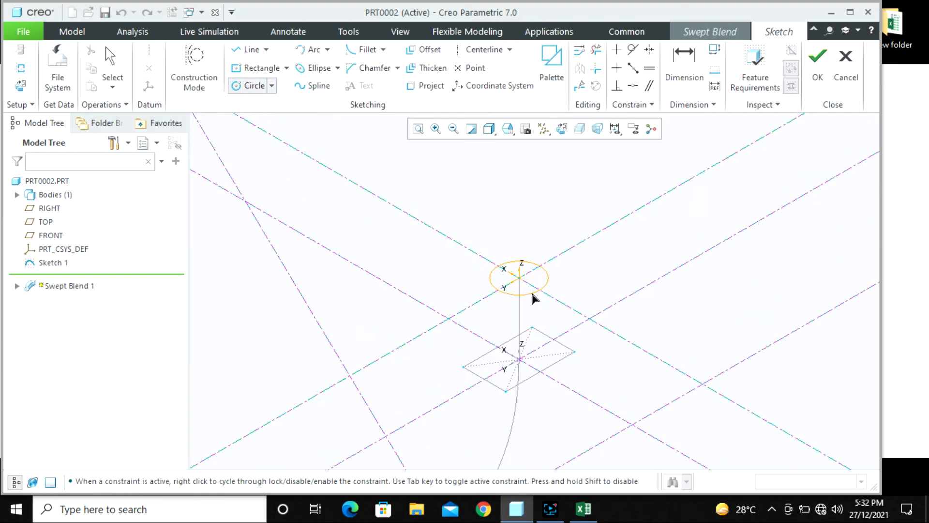
pyautogui.click(532, 294)
pyautogui.middleClick(573, 281)
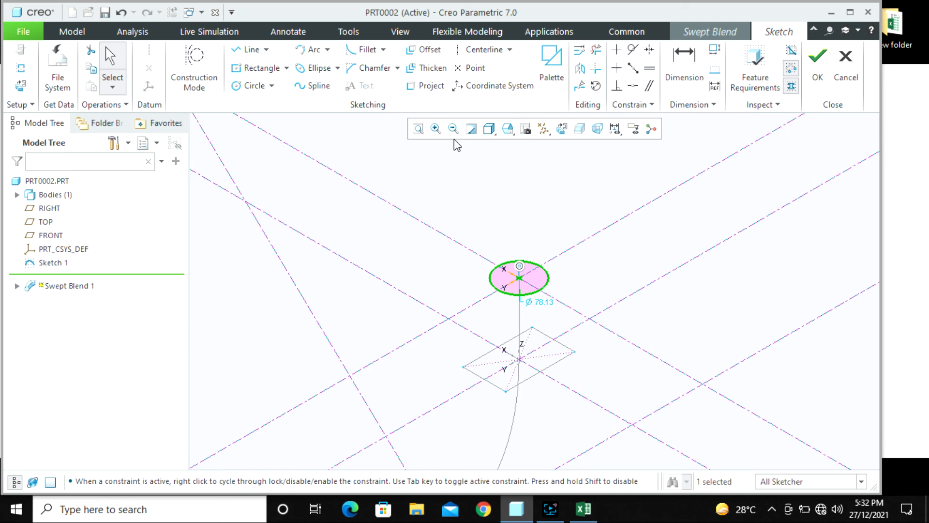
# - Divide the circle at its four quadrant points to match the rectangular sections' vertices, and finish the sketch
pyautogui.click(578, 91)
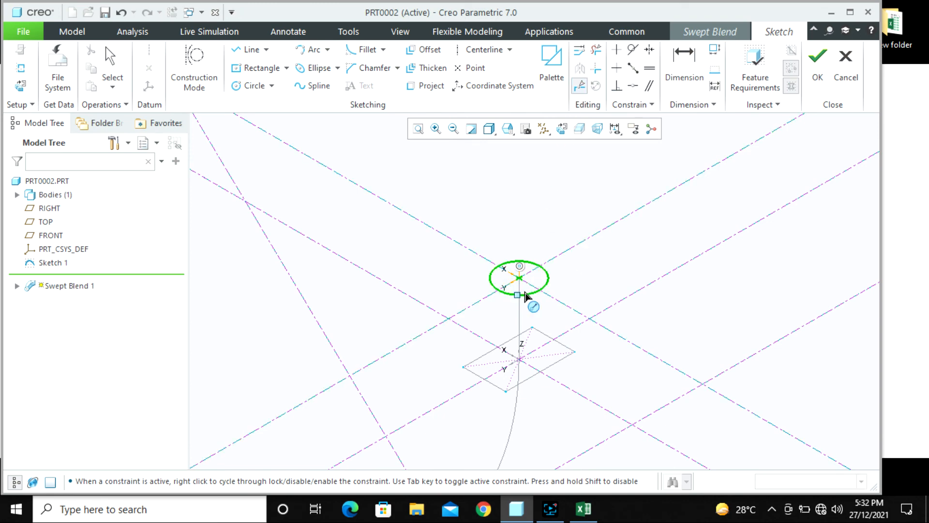
pyautogui.click(521, 293)
pyautogui.click(547, 278)
pyautogui.click(519, 262)
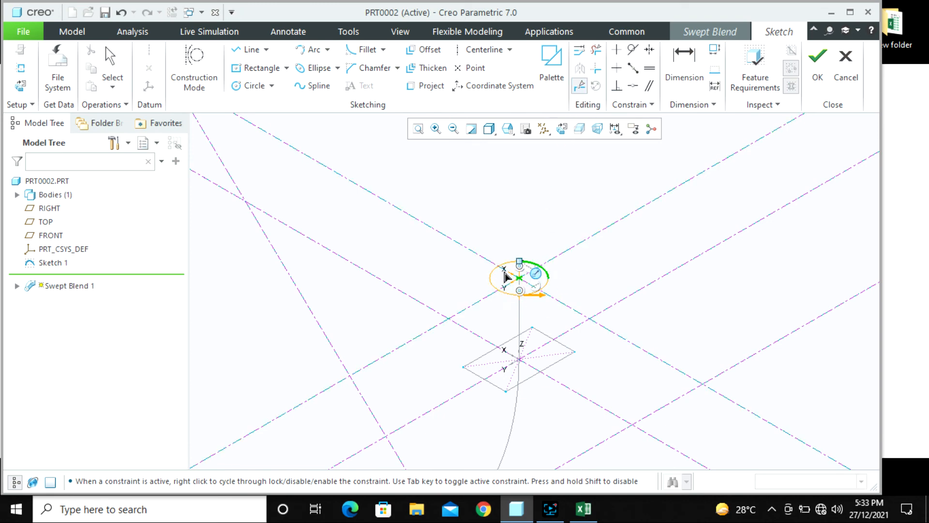
pyautogui.click(490, 281)
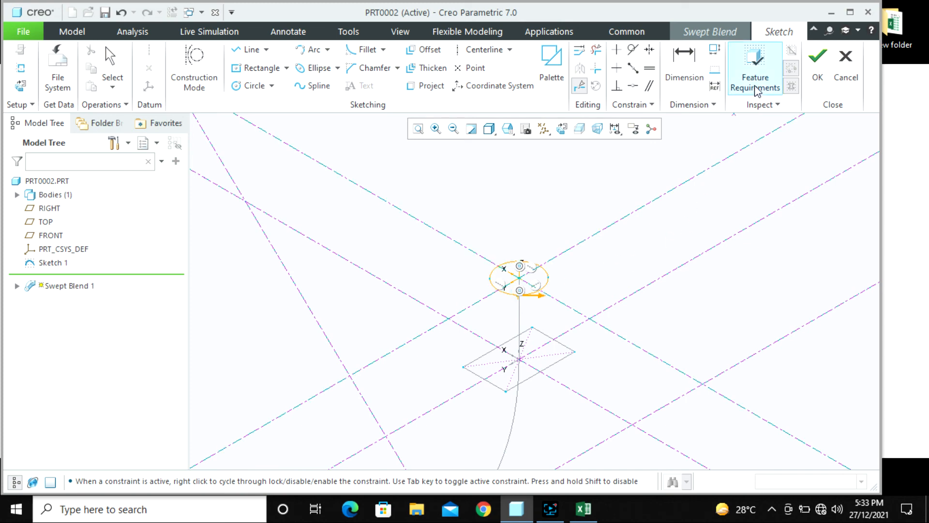
pyautogui.click(817, 63)
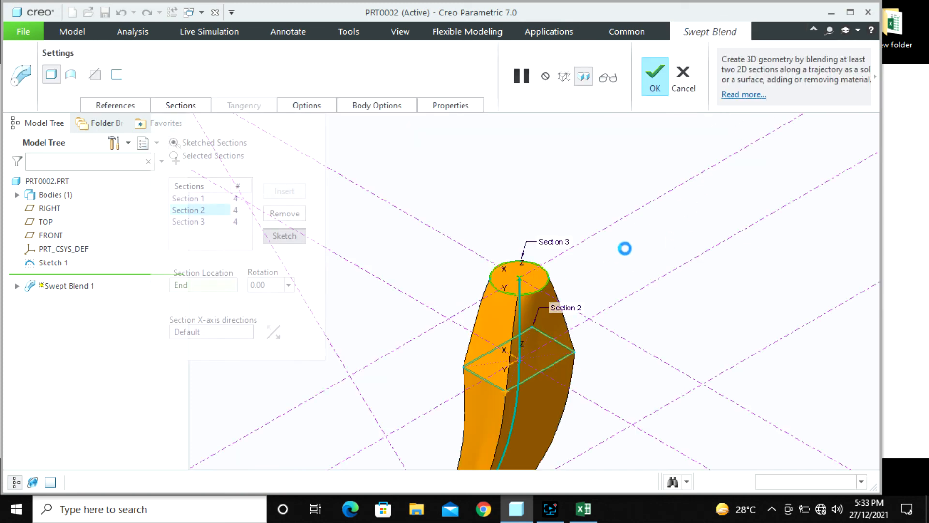
# - Review the blend control options with perimeter control set, and complete the swept blend
pyautogui.moveTo(621, 270); pyautogui.dragTo(643, 244, button='middle')
pyautogui.click(317, 100)
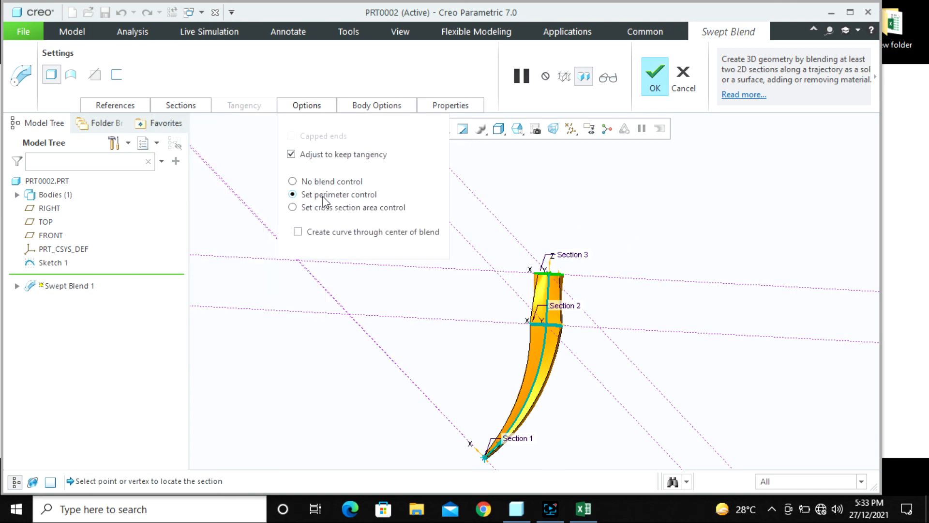
pyautogui.scroll(-3, 551, 295)
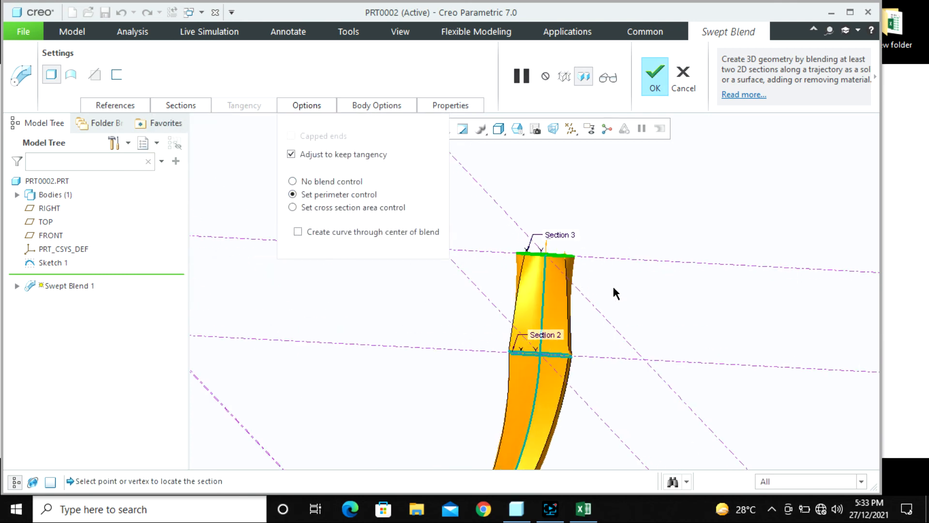
pyautogui.middleClick(611, 284)
pyautogui.click(616, 214)
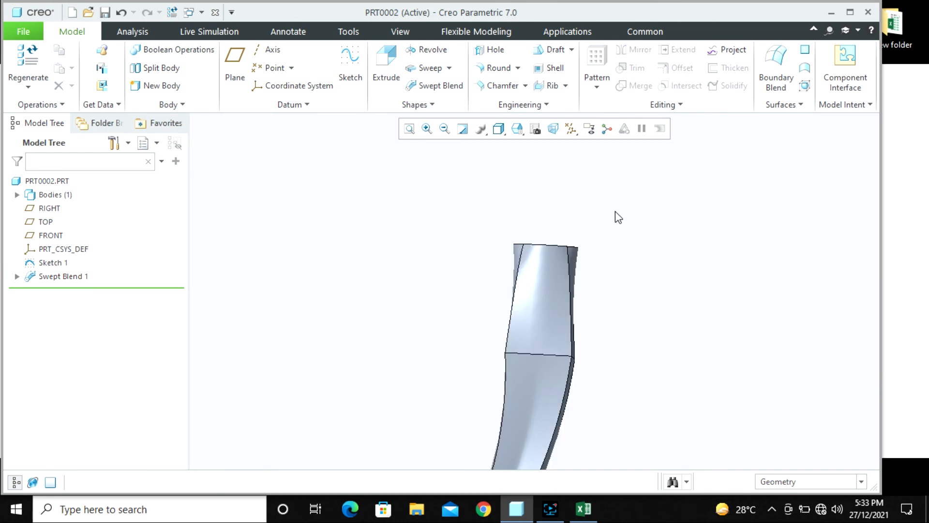
# - Examine the swept blend's transition from the rectangular section to the circular end
pyautogui.moveTo(615, 215)
pyautogui.mouseDown(button='middle')
pyautogui.moveTo(614, 272)
pyautogui.moveTo(653, 285)
pyautogui.moveTo(607, 267)
pyautogui.moveTo(601, 286)
pyautogui.moveTo(565, 309)
pyautogui.moveTo(573, 329)
pyautogui.moveTo(576, 321)
pyautogui.mouseUp(button='middle')
pyautogui.scroll(3, 648, 279)
pyautogui.scroll(2, 600, 273)
pyautogui.scroll(-2, 535, 327)
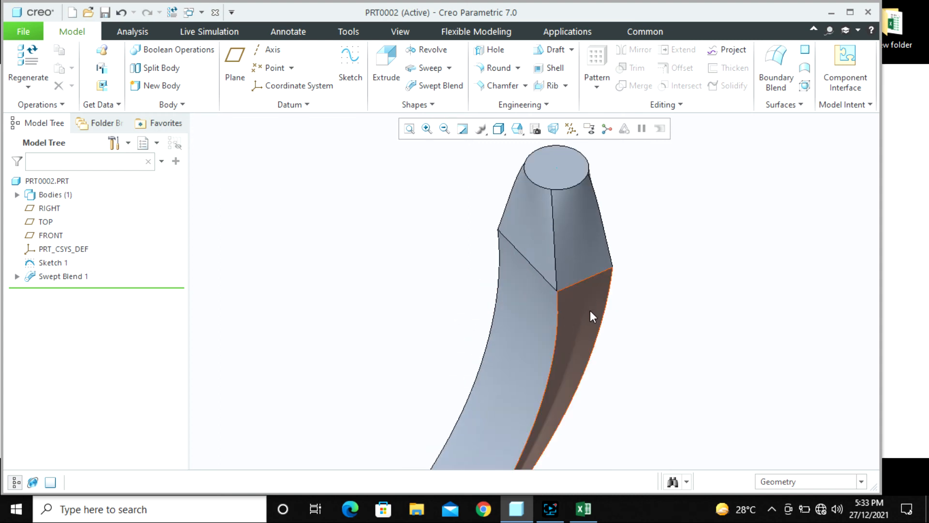
pyautogui.scroll(4, 511, 289)
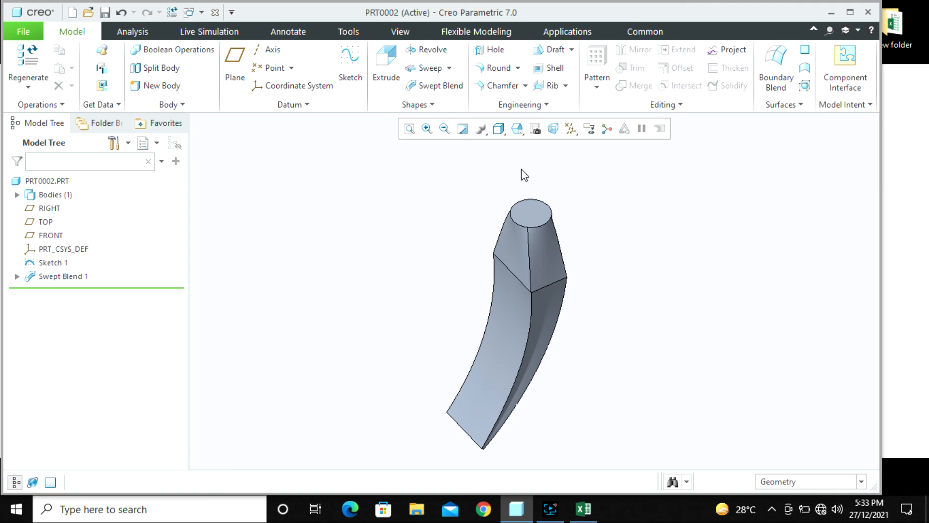
pyautogui.scroll(2, 519, 179)
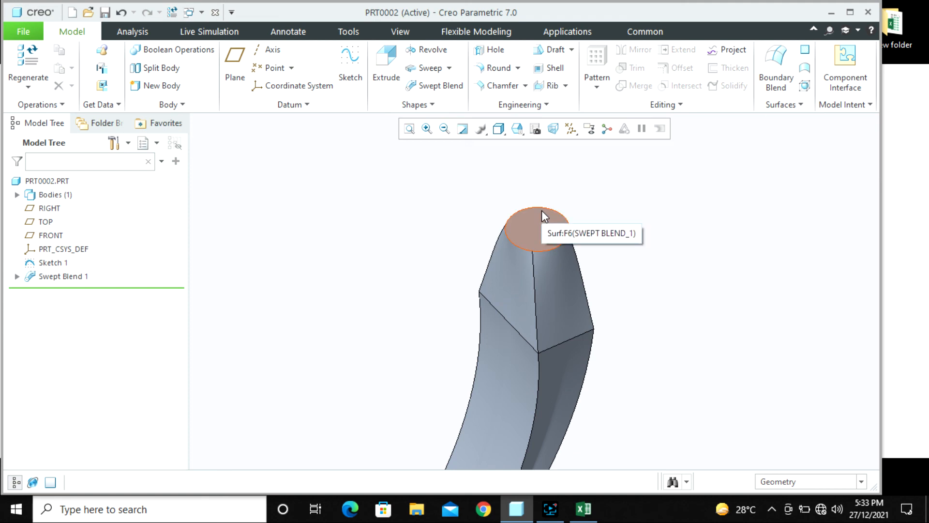
# - Show the dimensions of the trajectory sketch on the model and examine its straight portion
pyautogui.doubleClick(573, 286)
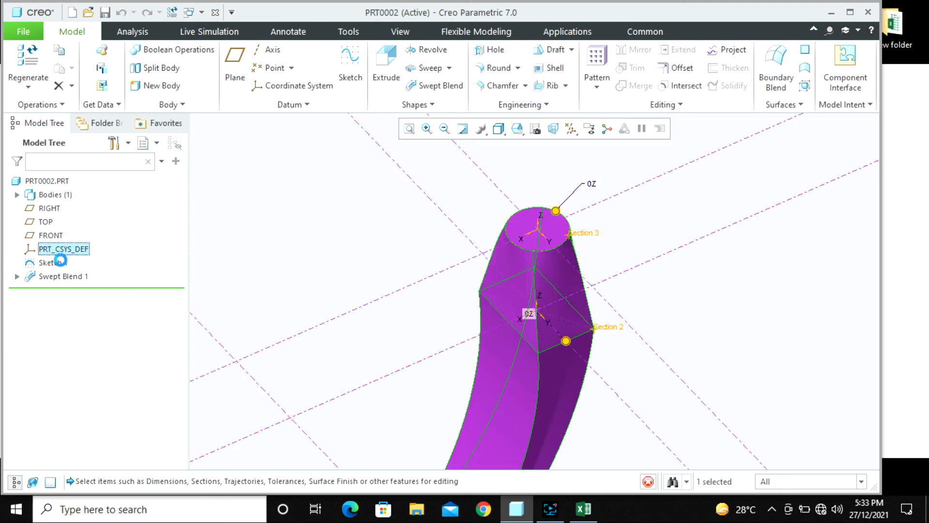
pyautogui.click(62, 266)
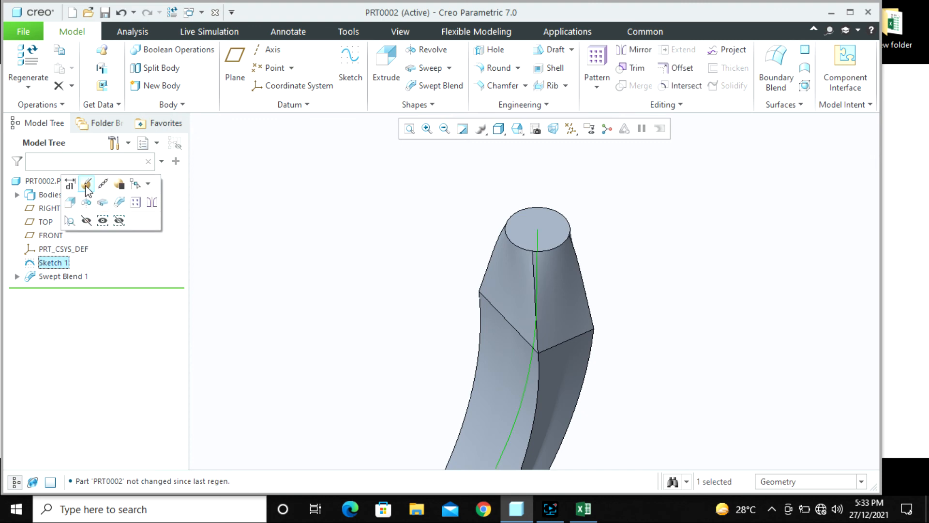
pyautogui.click(71, 184)
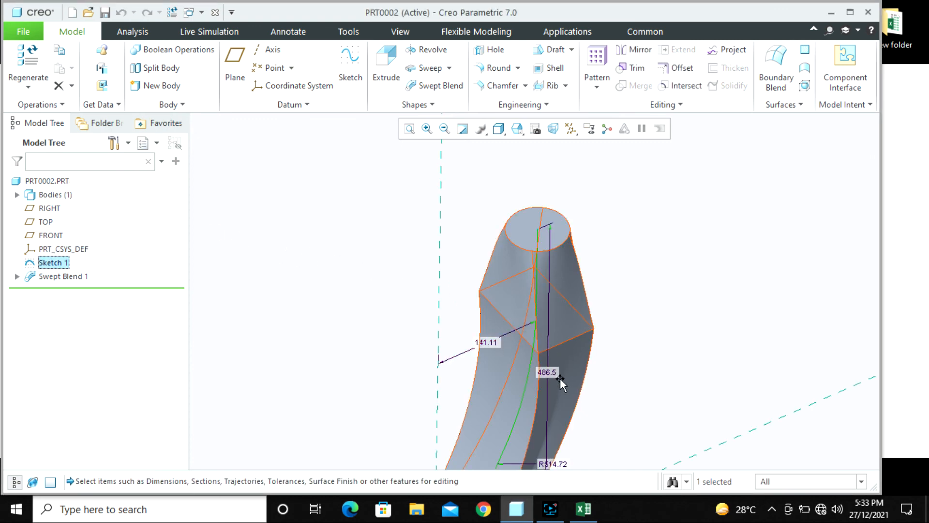
pyautogui.moveTo(591, 251); pyautogui.dragTo(562, 232, button='middle')
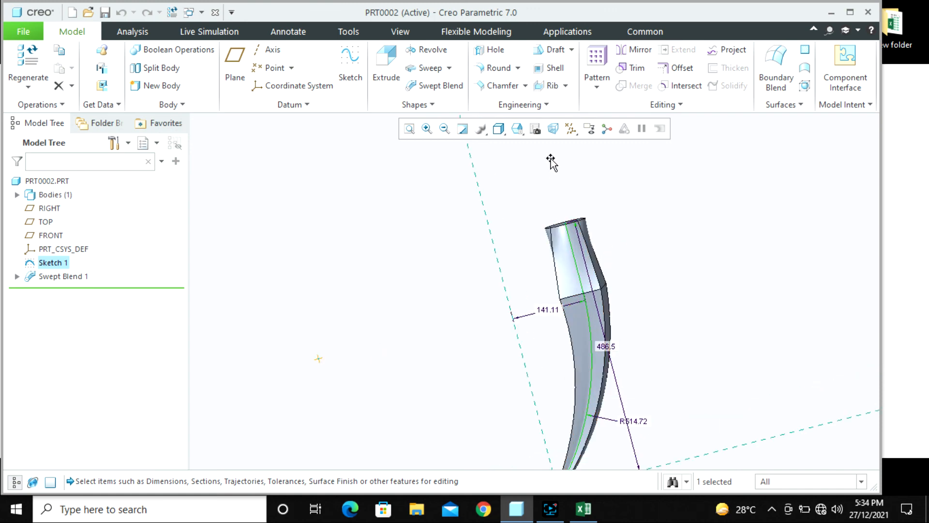
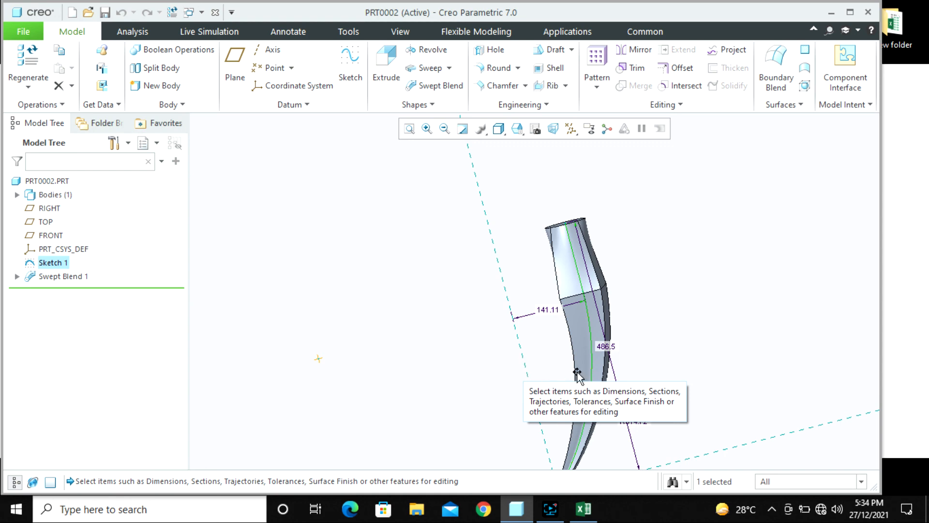
# - Open the trajectory sketch for redefinition and dimension its straight line at 50 mm
pyautogui.rightClick(55, 265)
pyautogui.click(65, 199)
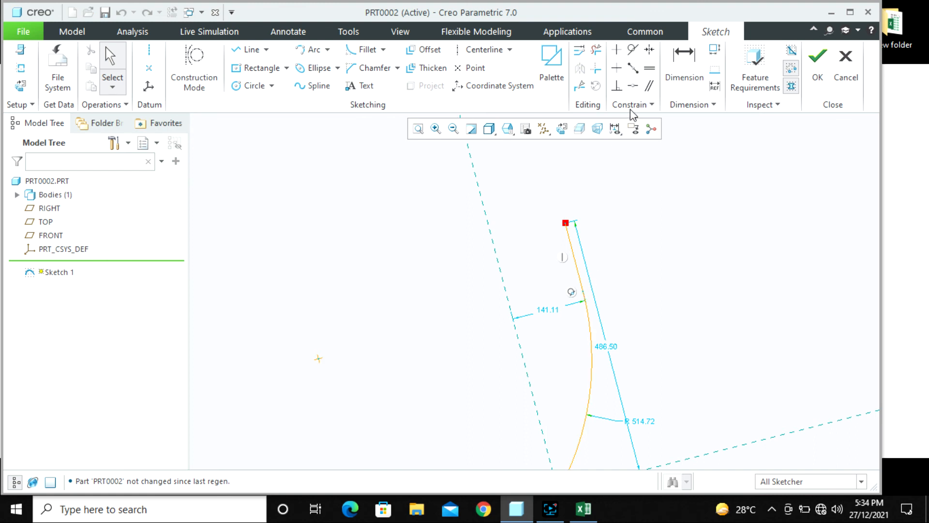
pyautogui.click(684, 67)
pyautogui.click(576, 271)
pyautogui.middleClick(615, 256)
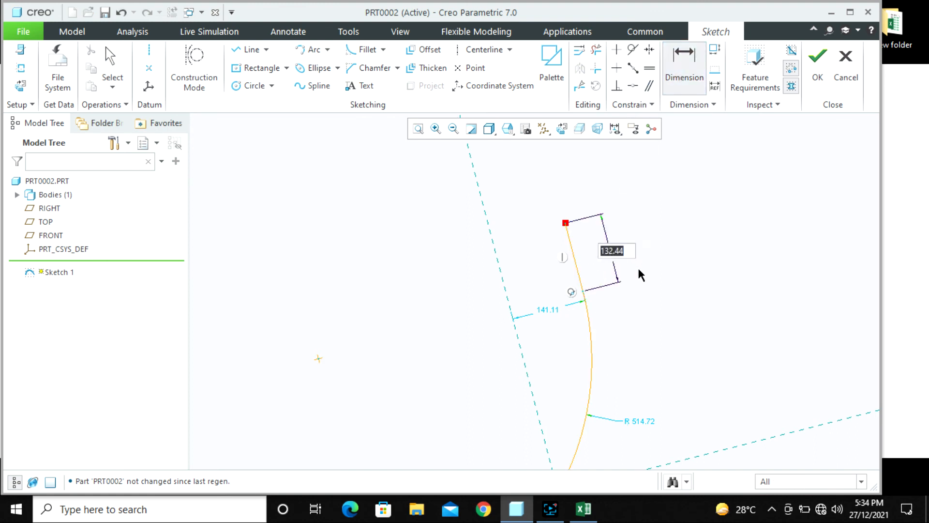
pyautogui.write('50')
pyautogui.press('Return')
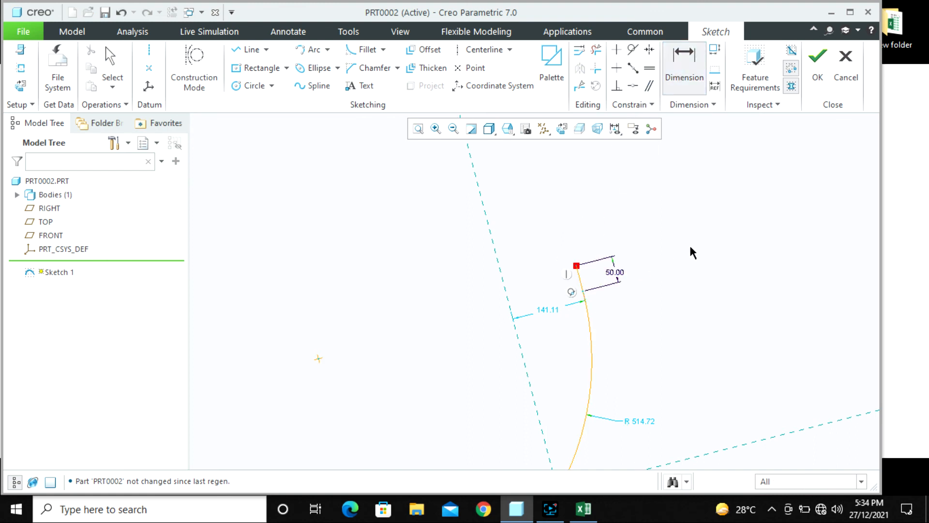
# - Set the straight line's length to 75 mm and finish the trajectory sketch
pyautogui.doubleClick(613, 276)
pyautogui.write('75')
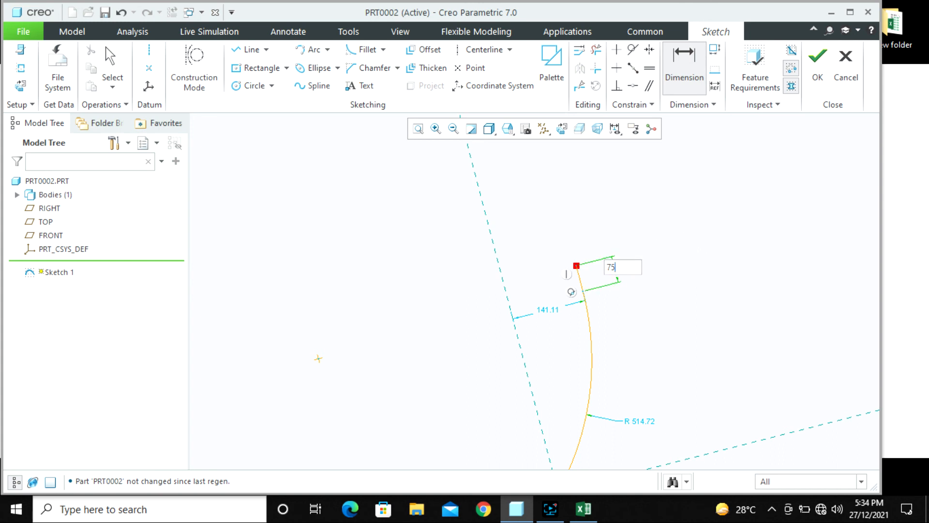
pyautogui.press('Return')
pyautogui.click(818, 68)
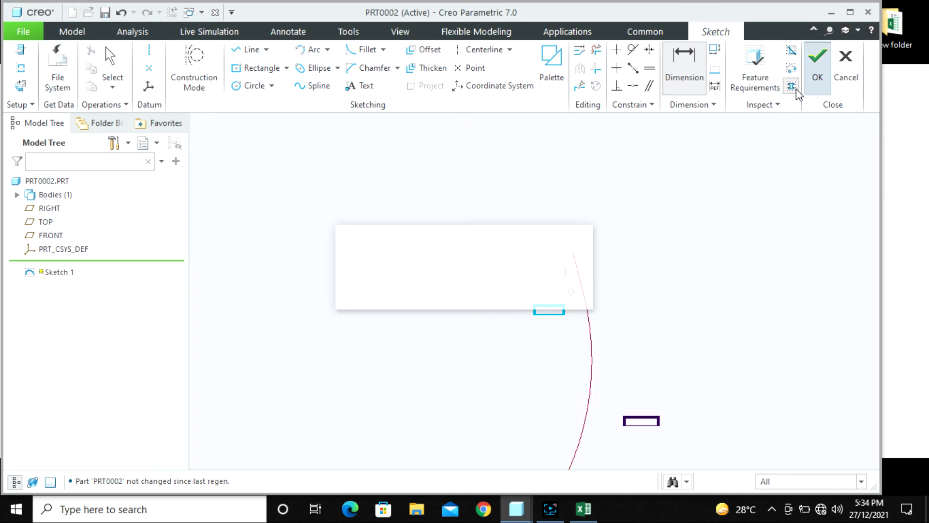
# - Open the swept blend's circular end section for redefinition and try to modify the circle's radius
pyautogui.moveTo(621, 280); pyautogui.dragTo(578, 246, button='middle')
pyautogui.click(571, 249)
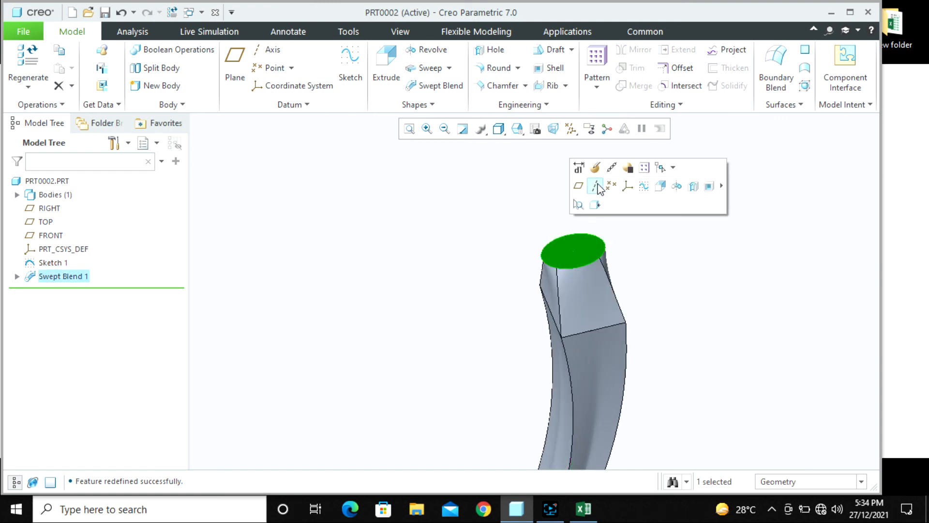
pyautogui.click(595, 167)
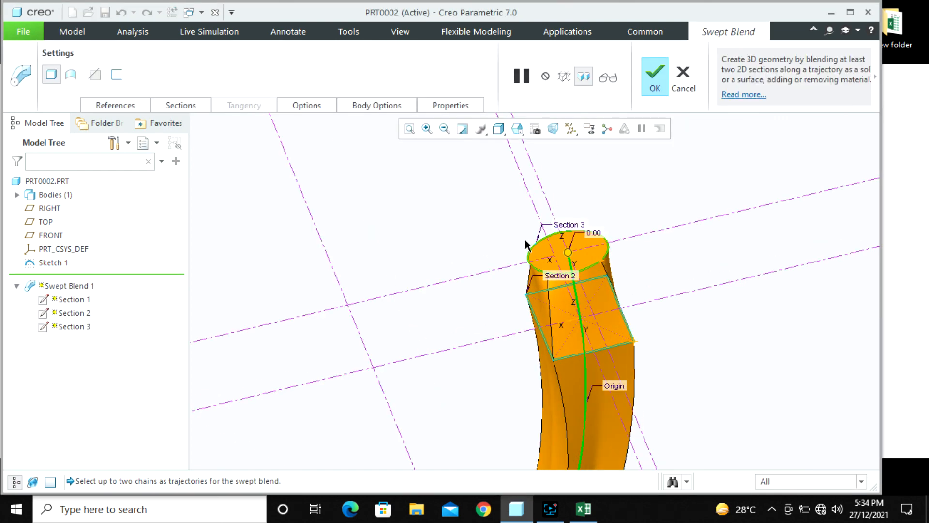
pyautogui.click(568, 225)
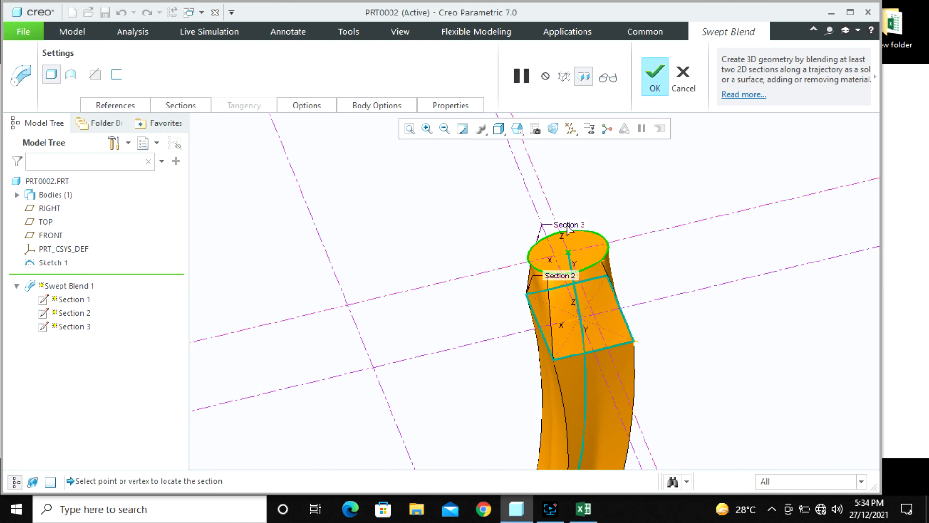
pyautogui.click(181, 105)
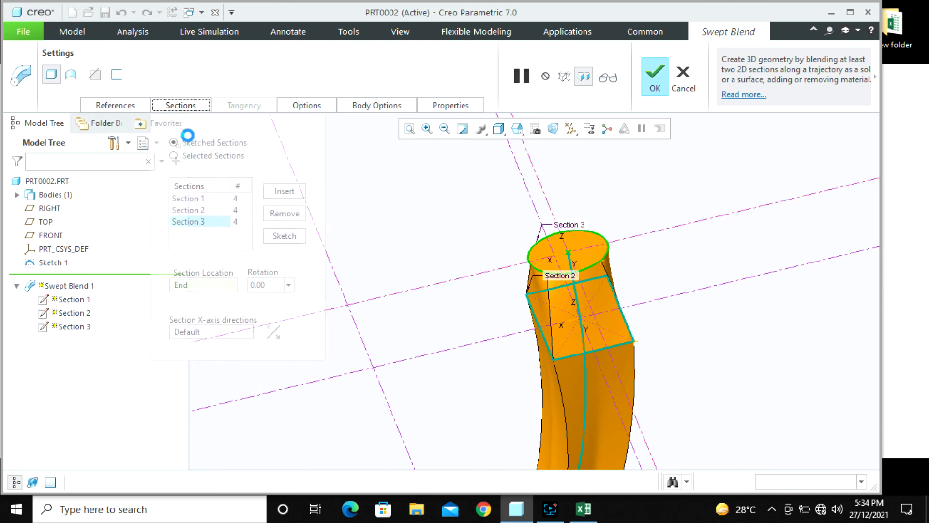
pyautogui.click(282, 239)
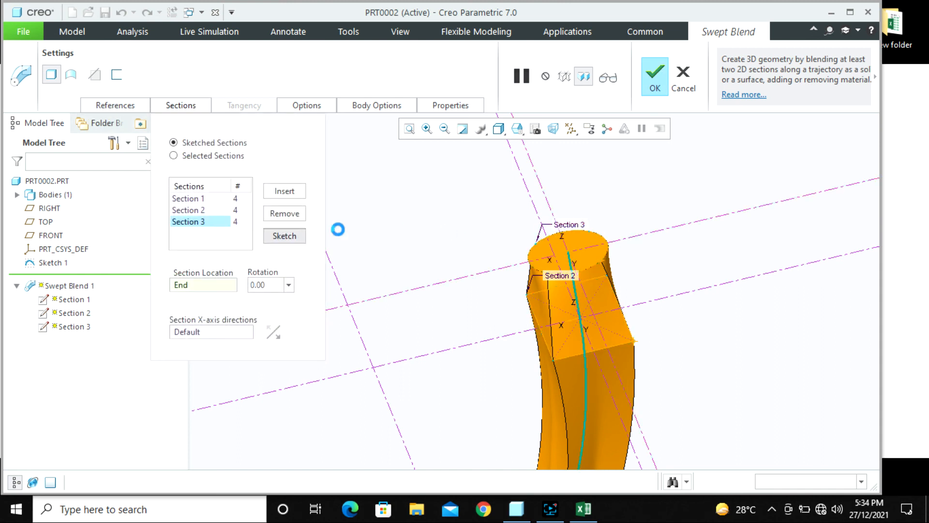
pyautogui.doubleClick(643, 240)
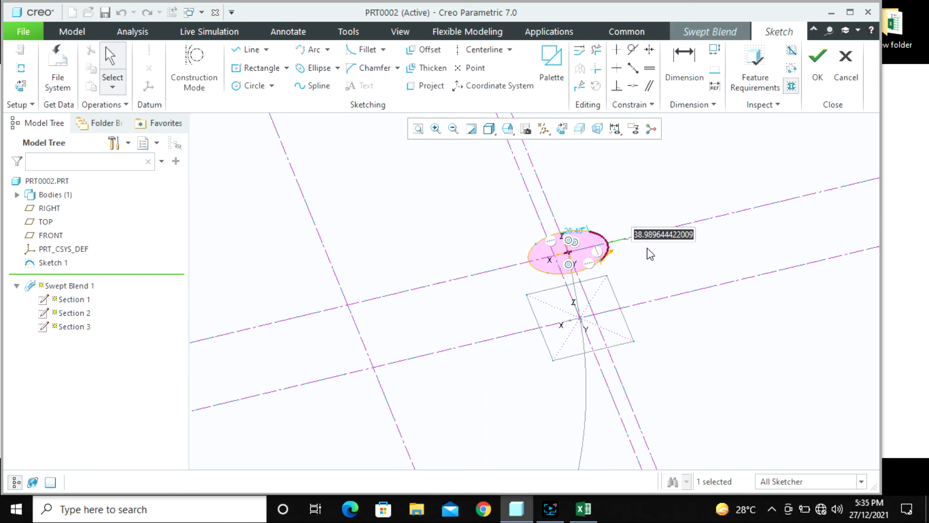
pyautogui.press('Return')
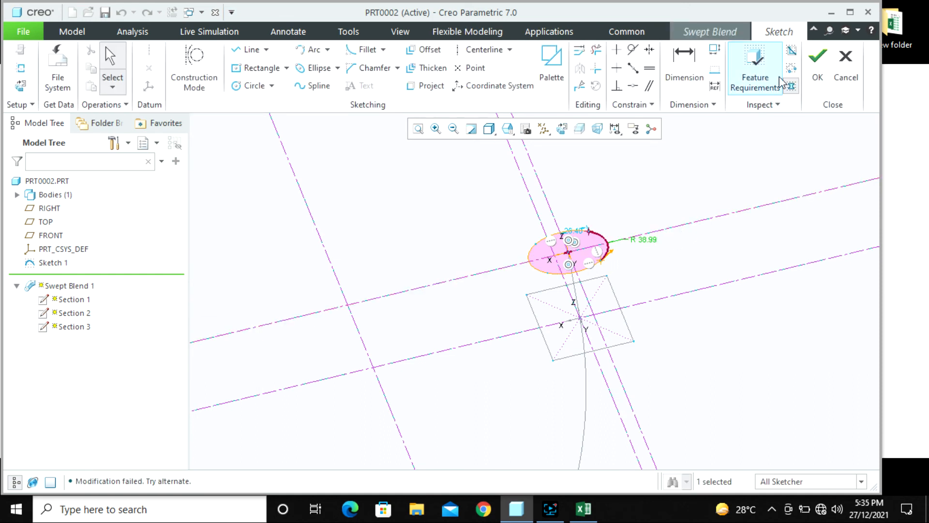
pyautogui.click(812, 91)
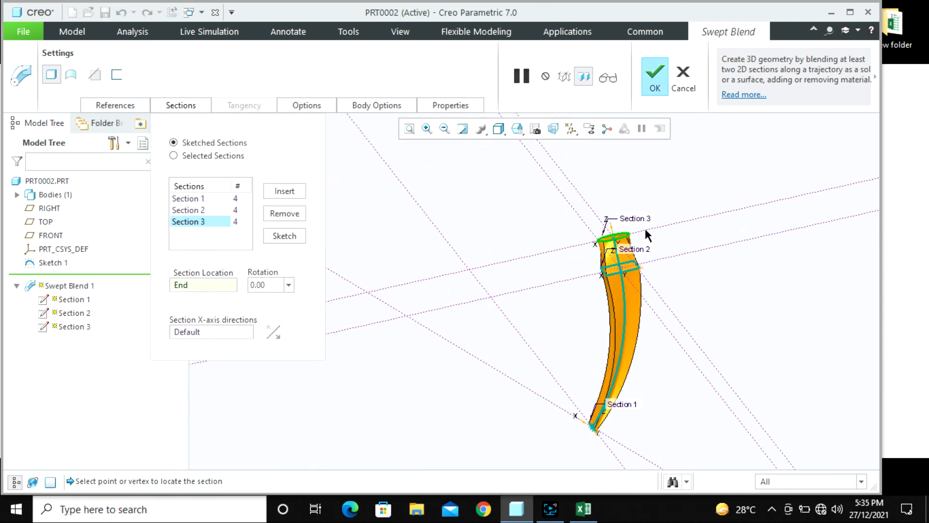
# - Complete the swept blend redefinition and inspect the transition to the circular end
pyautogui.click(709, 302)
pyautogui.scroll(-1, 645, 415)
pyautogui.moveTo(647, 420); pyautogui.dragTo(655, 374, button='middle')
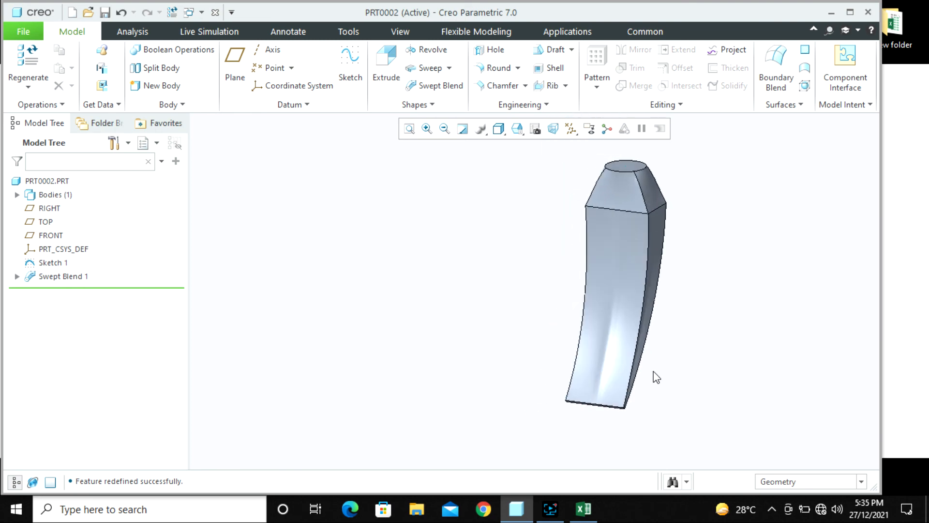
pyautogui.scroll(-2, 656, 380)
pyautogui.scroll(2, 648, 329)
pyautogui.scroll(-3, 634, 277)
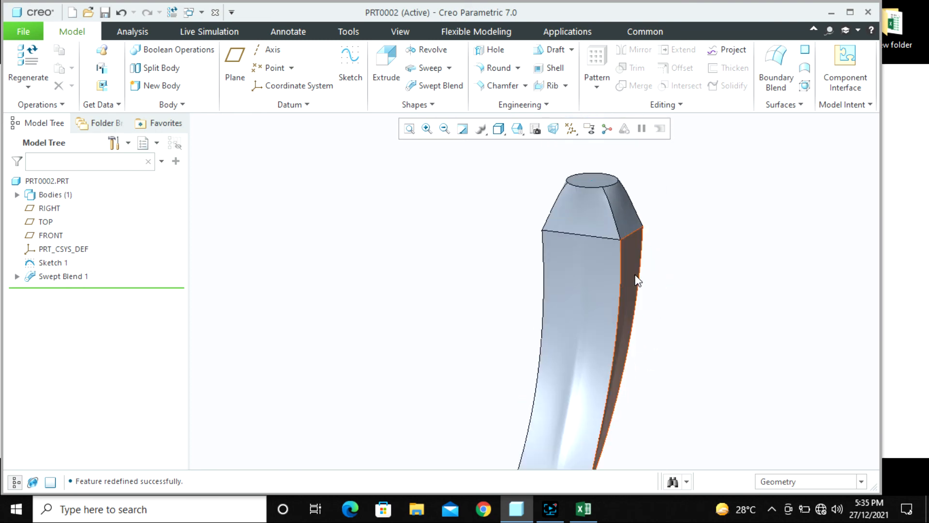
# - Save the part and rename it on disk and in session as swept_blend_12
pyautogui.scroll(2, 635, 277)
pyautogui.hotkey('ctrl', 's')
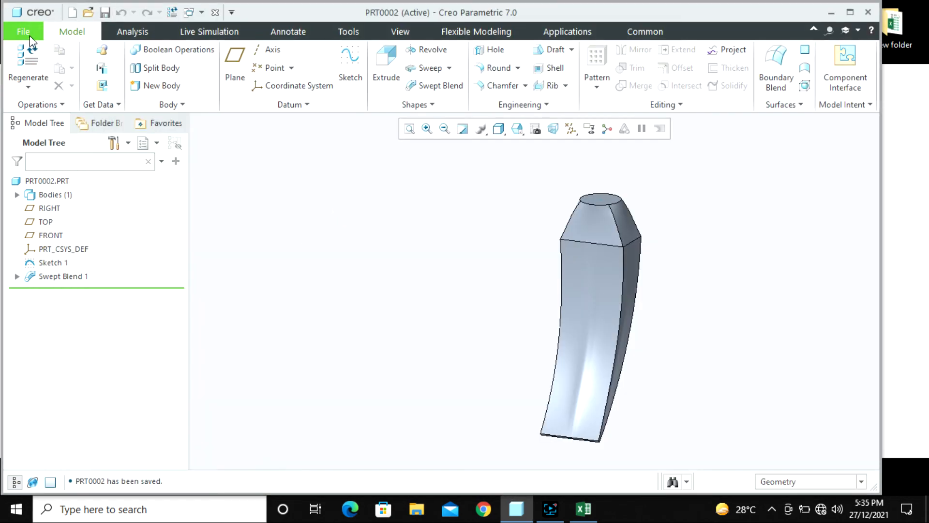
pyautogui.click(30, 36)
pyautogui.moveTo(46, 209)
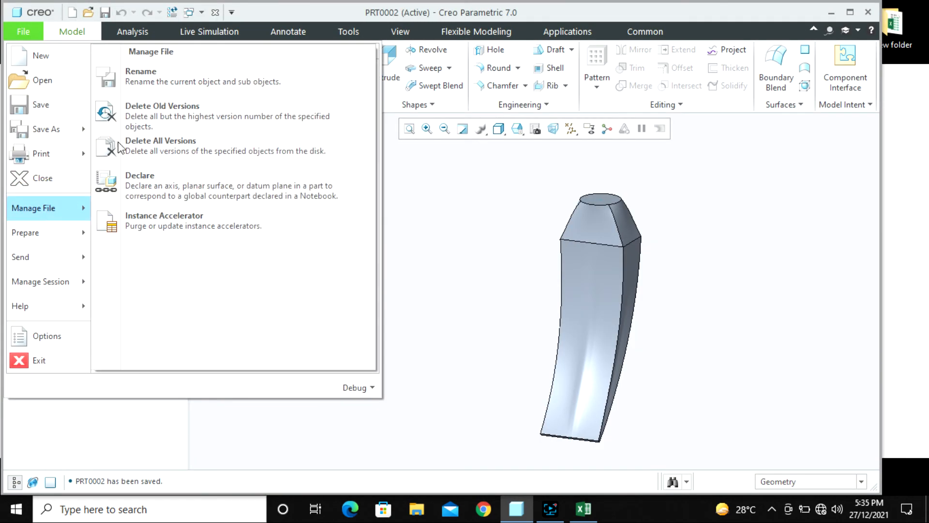
pyautogui.click(144, 77)
pyautogui.write('s')
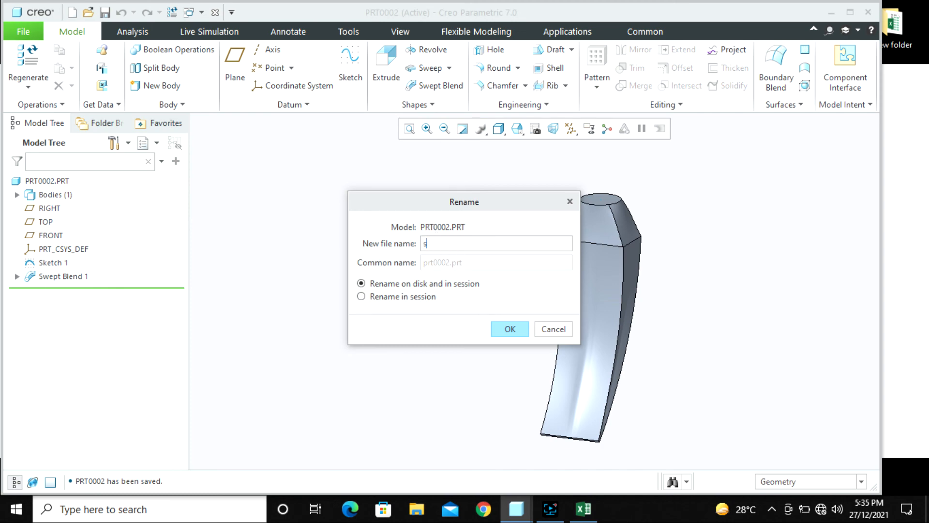
pyautogui.write('wept_blend_12')
pyautogui.press('Return')
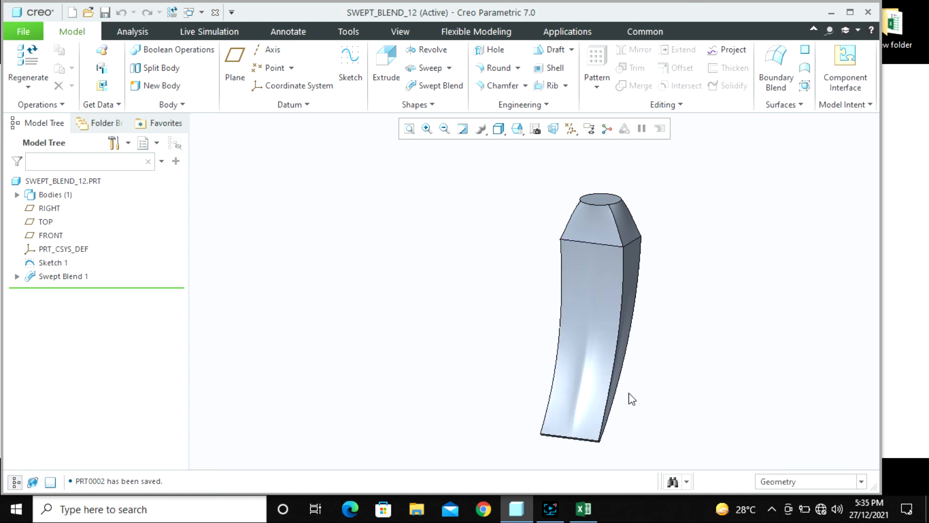
pyautogui.scroll(5, 535, 369)
pyautogui.scroll(-5, 538, 338)
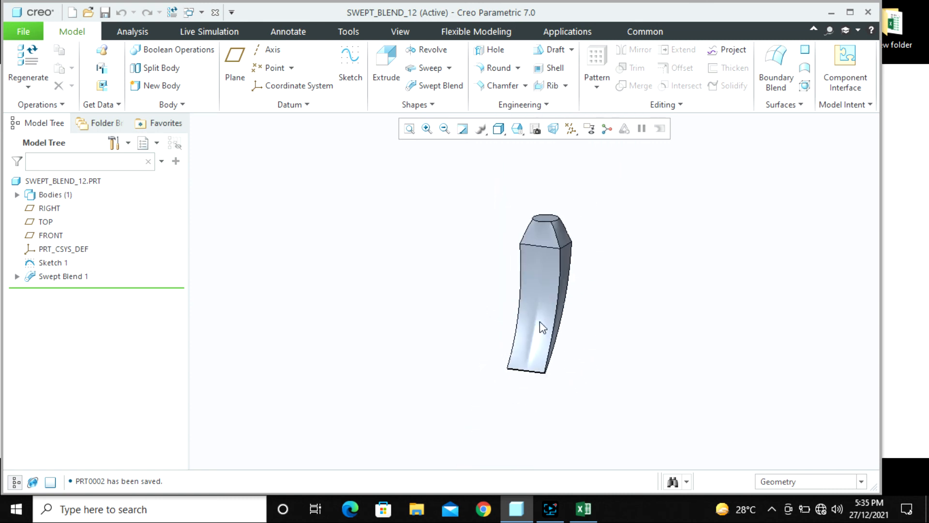
pyautogui.scroll(2, 553, 321)
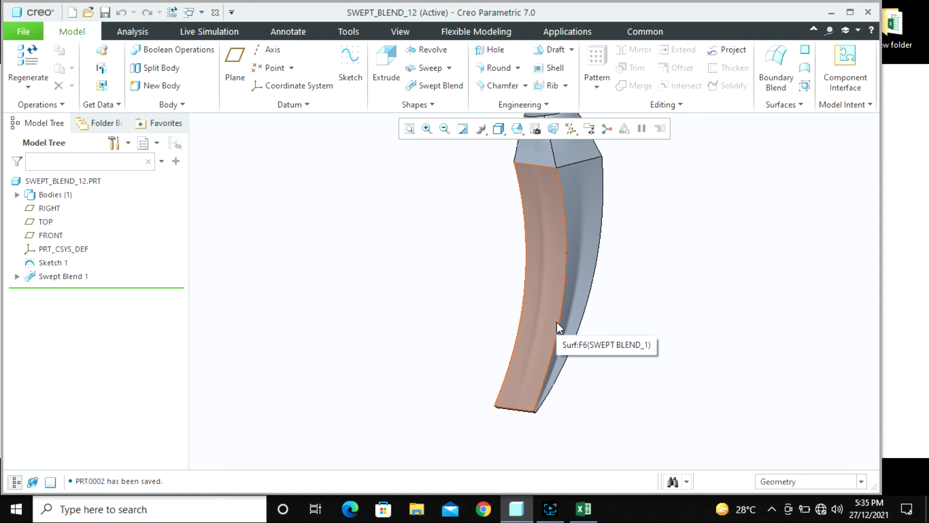
pyautogui.scroll(-4, 556, 322)
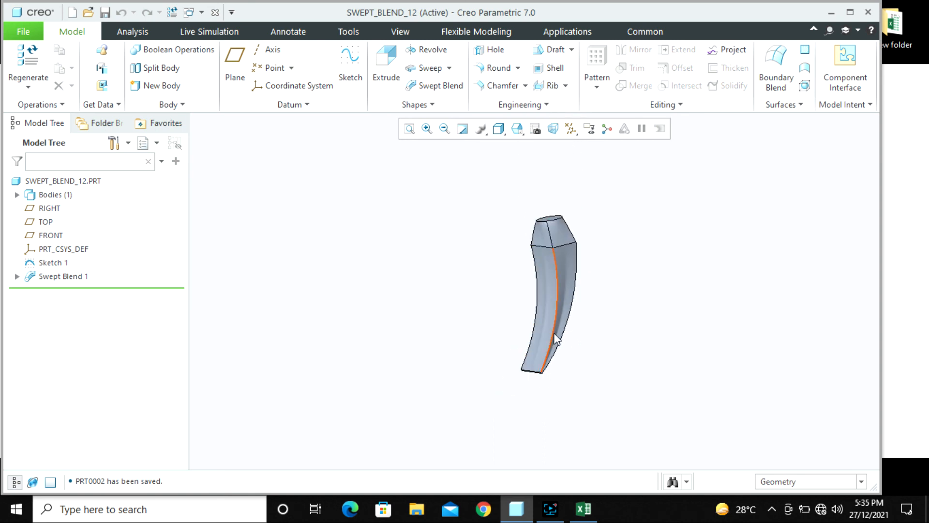
pyautogui.scroll(1, 540, 240)
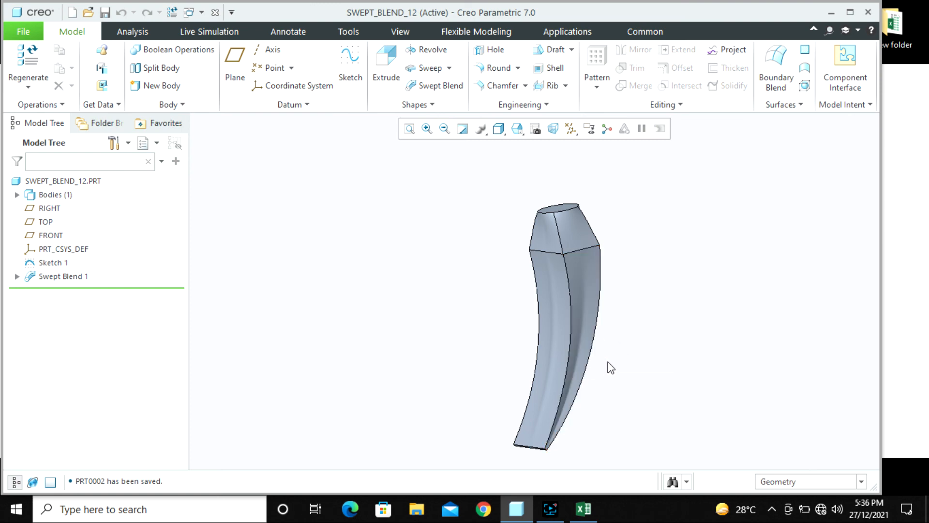
pyautogui.scroll(-1, 611, 364)
pyautogui.scroll(1, 548, 342)
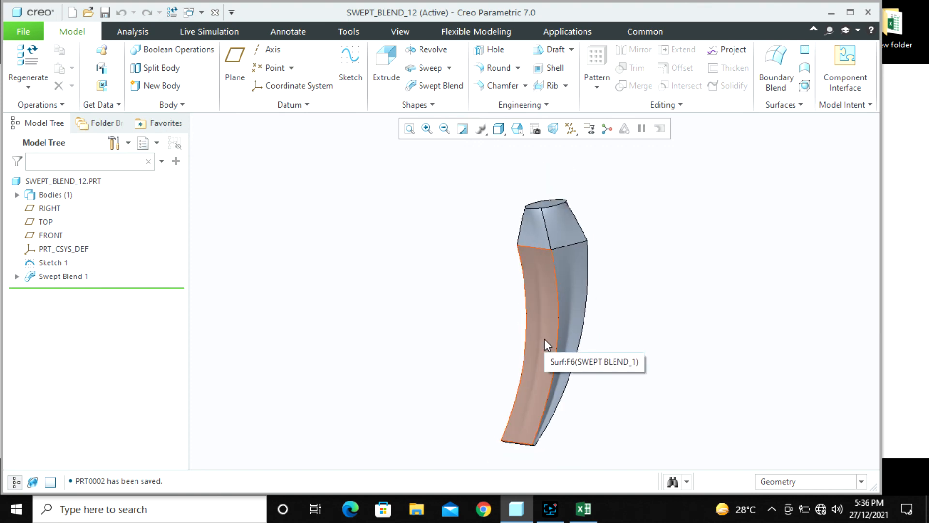
# - Switch to the Excel comparison worksheet and select the Section cell E5 under Swept Blend
pyautogui.click(583, 509)
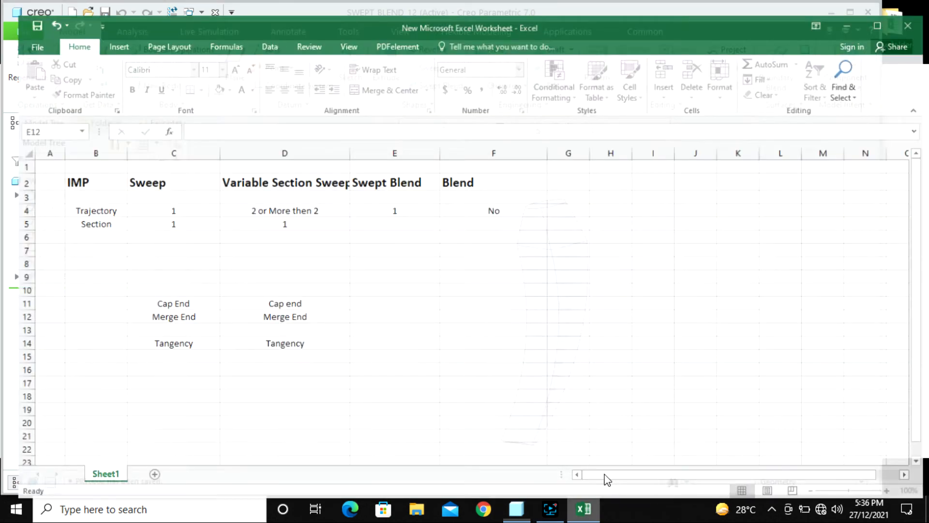
pyautogui.click(271, 239)
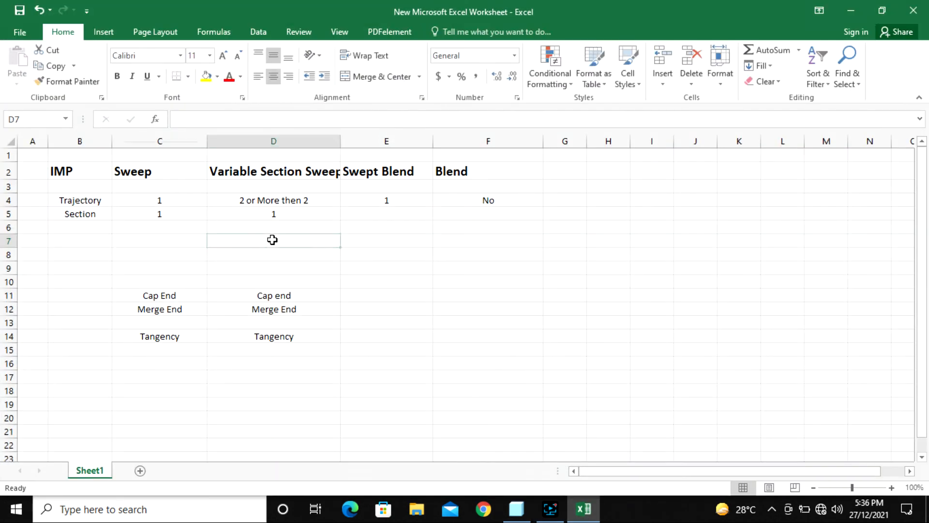
pyautogui.click(172, 239)
pyautogui.click(300, 284)
pyautogui.click(378, 272)
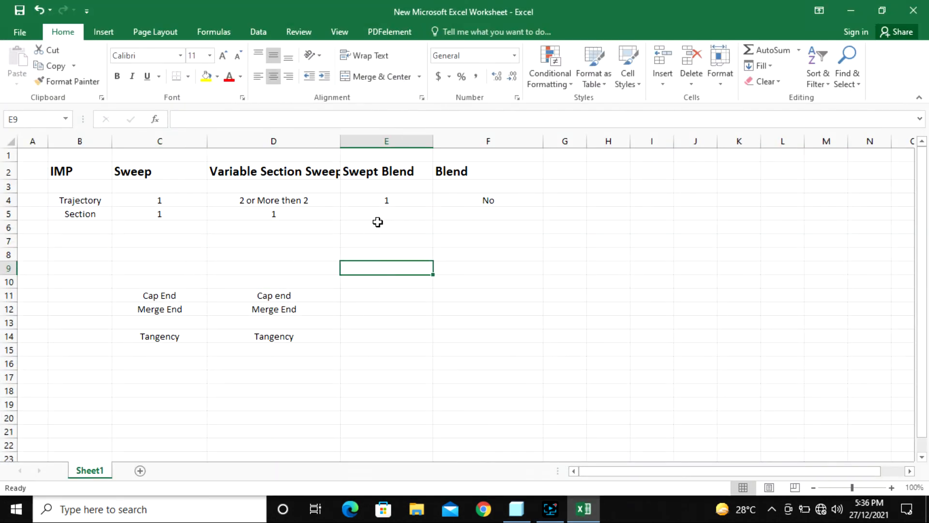
pyautogui.click(388, 203)
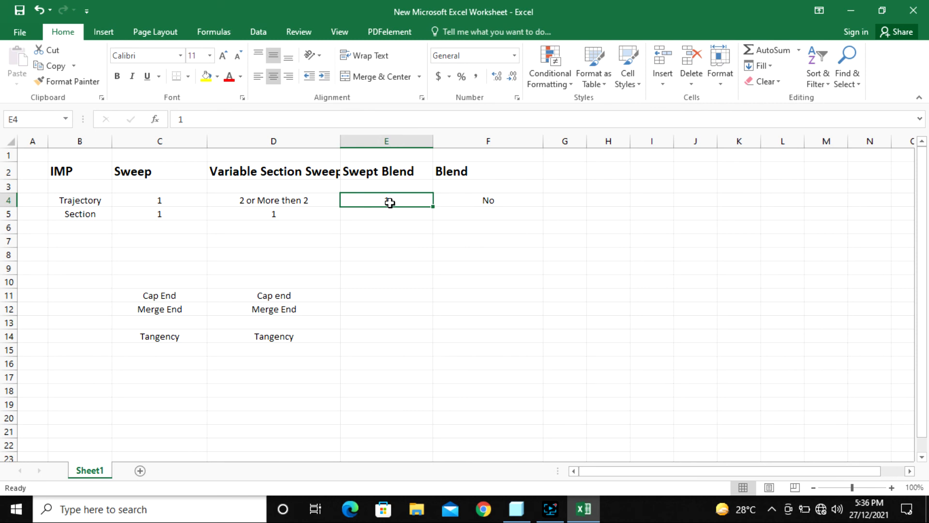
pyautogui.click(390, 213)
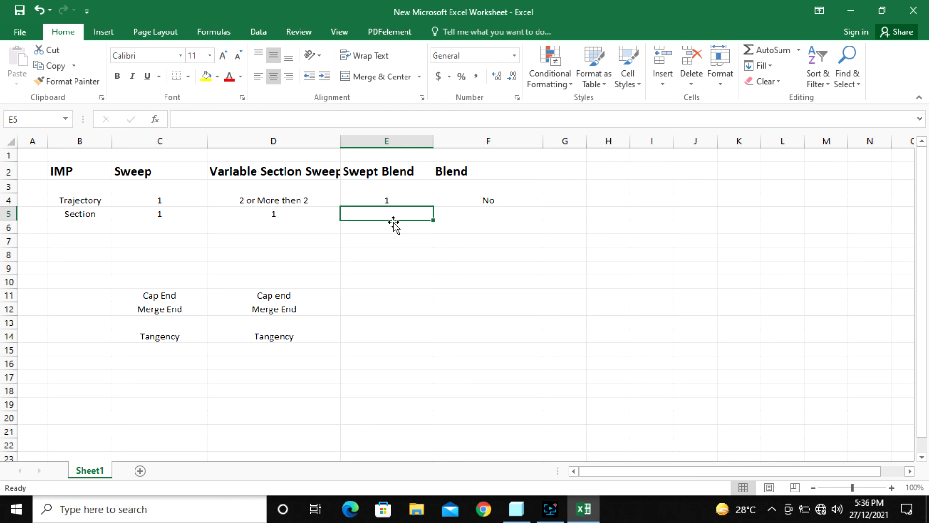
pyautogui.write('More the')
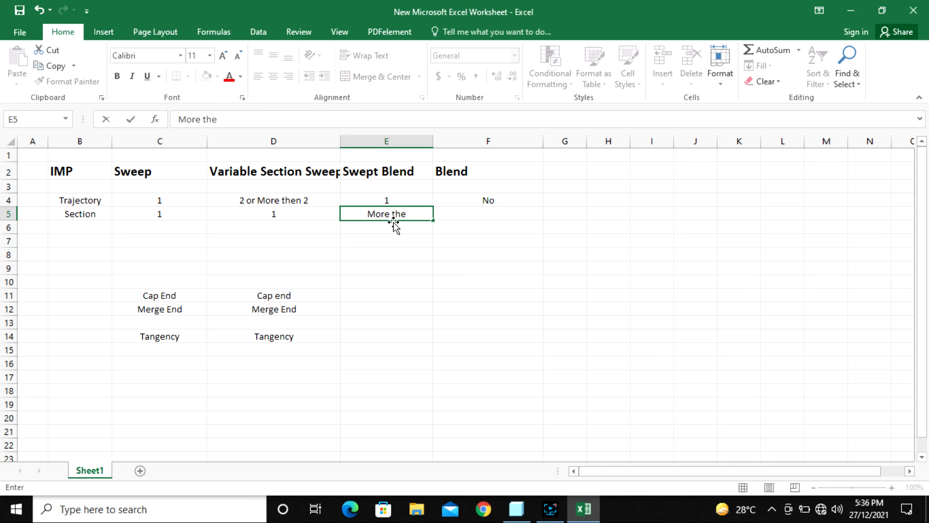
pyautogui.press('BackSpace')
pyautogui.press('BackSpace')
pyautogui.press('BackSpace')
pyautogui.press('BackSpace')
pyautogui.press('BackSpace')
pyautogui.press('BackSpace')
pyautogui.press('BackSpace')
pyautogui.press('BackSpace')
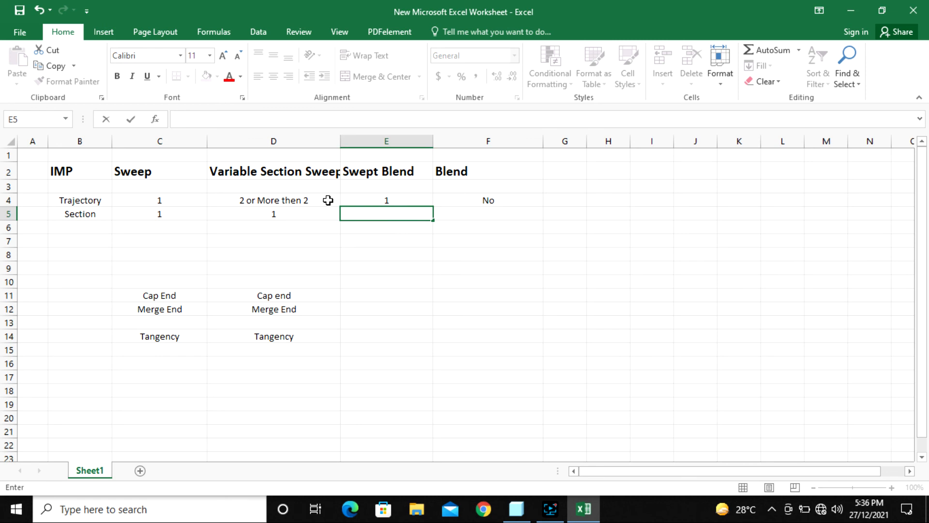
# - Copy "2 or More then 2" from D4 into the Swept Blend section cell E5 and select cell E11
pyautogui.click(309, 197)
pyautogui.hotkey('ctrl', 'c')
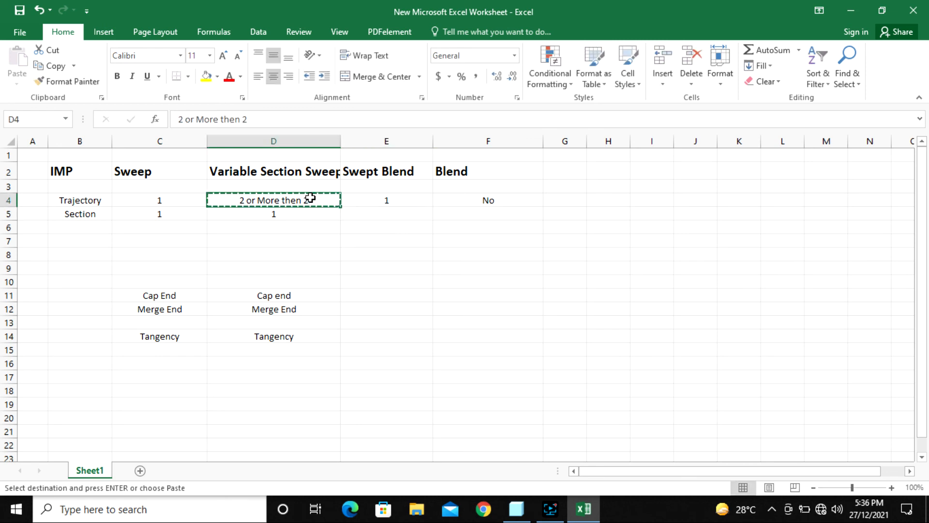
pyautogui.click(356, 213)
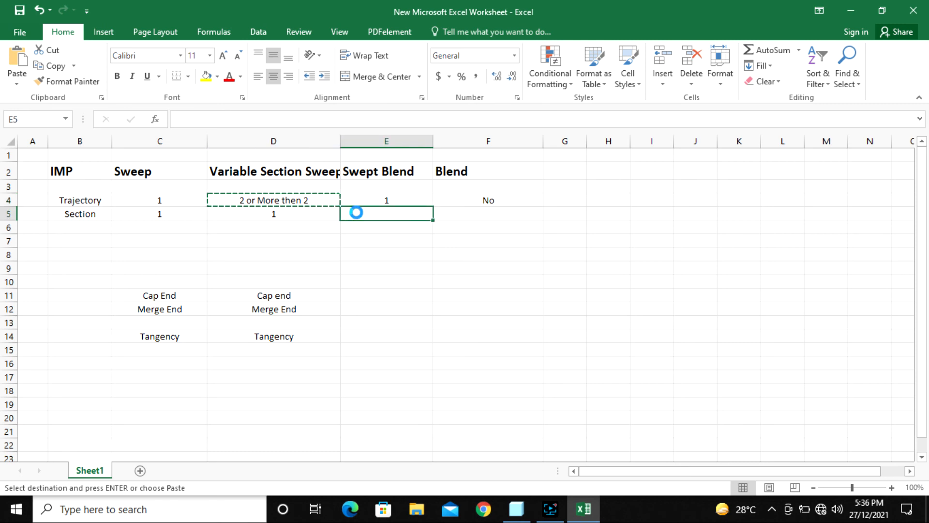
pyautogui.hotkey('ctrl', 'v')
pyautogui.click(386, 247)
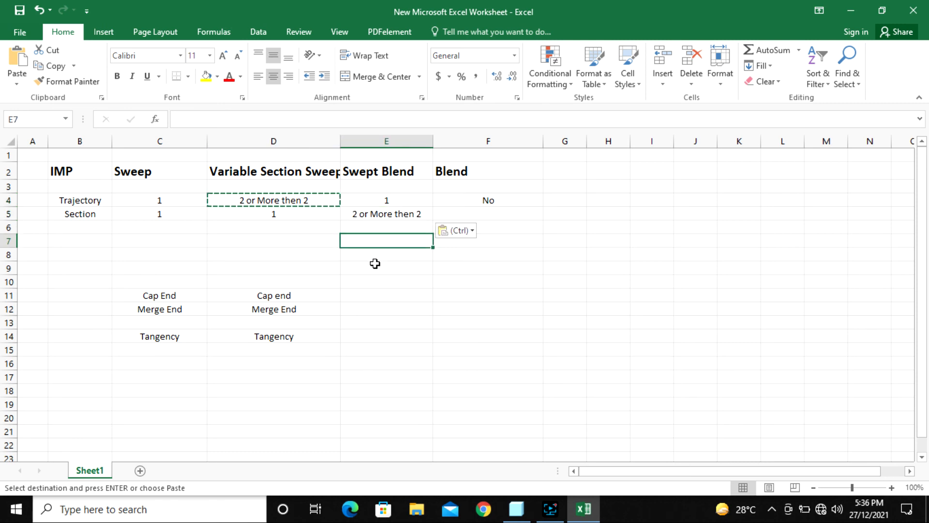
pyautogui.click(362, 294)
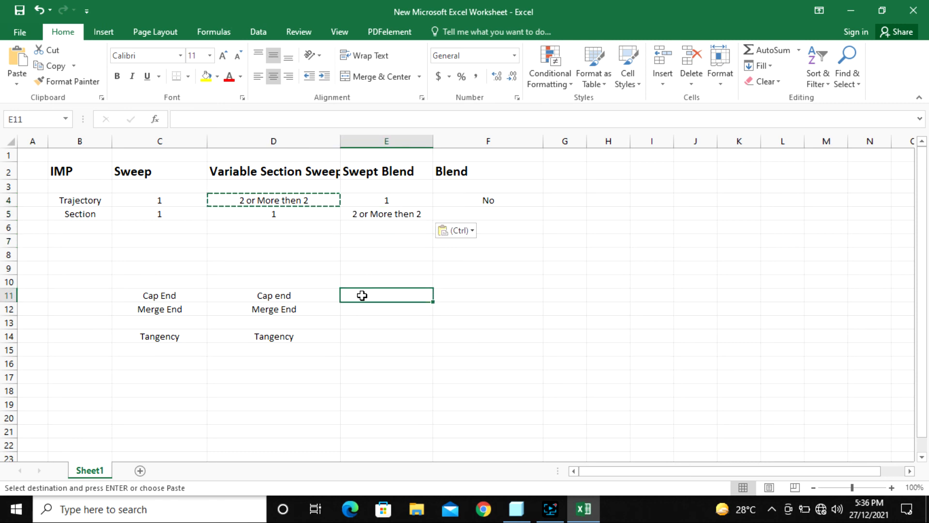
pyautogui.press('Escape')
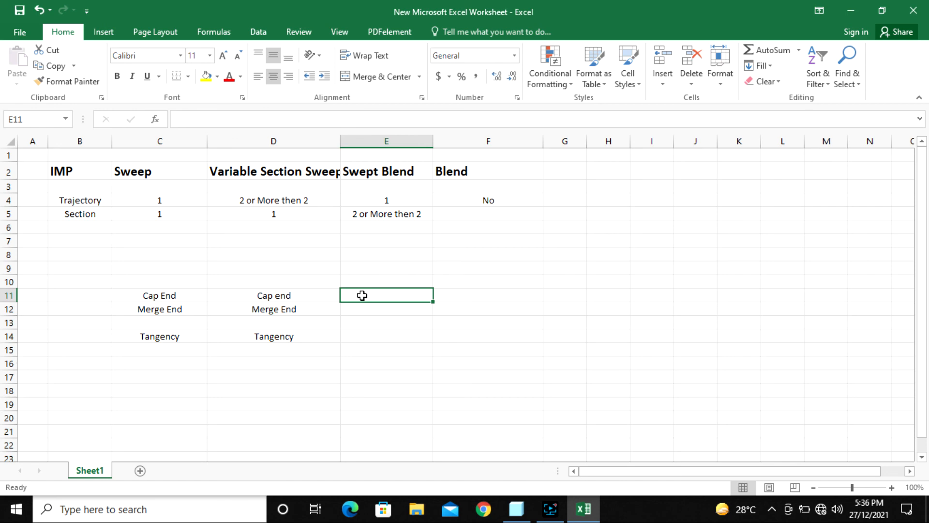
# - Switch to Creo Parametric, open the swept blend for redefinition and display its options
pyautogui.click(516, 508)
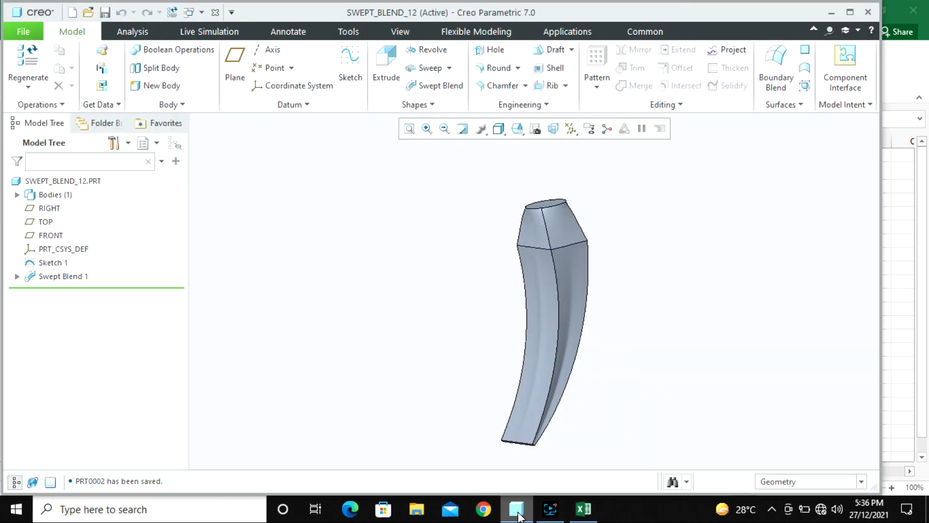
pyautogui.click(539, 258)
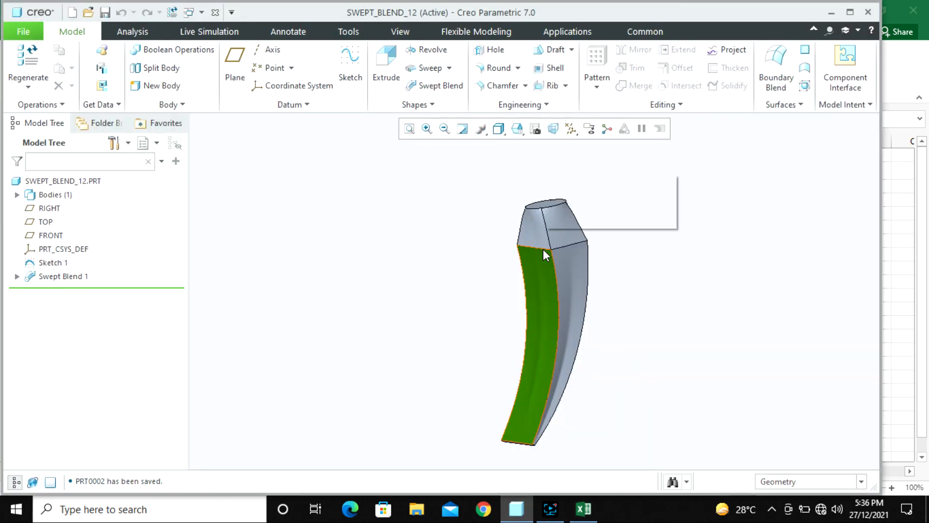
pyautogui.click(570, 198)
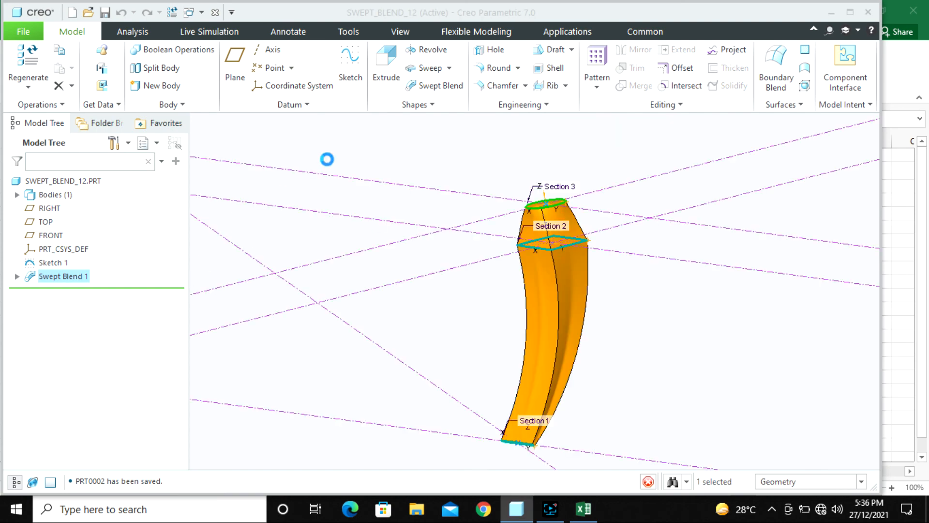
pyautogui.click(303, 105)
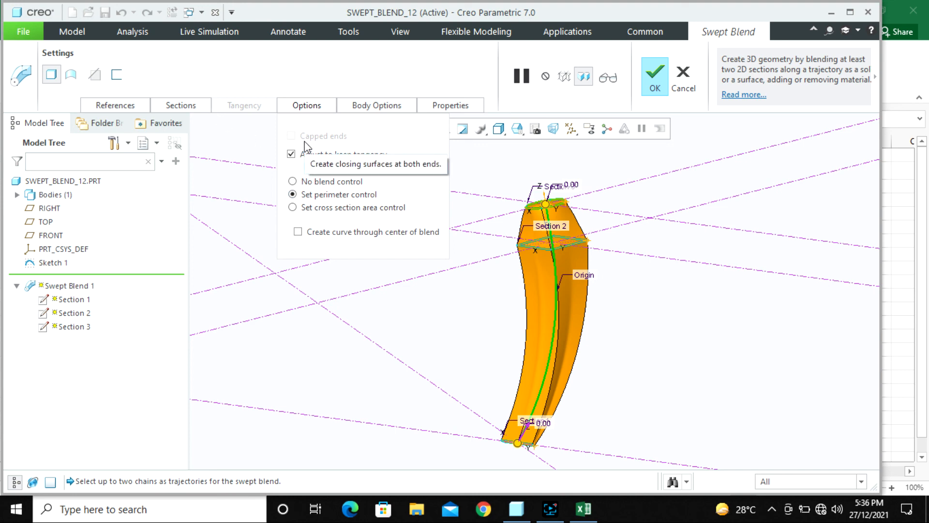
# - Try the swept blend as a surface and with no blend control, restoring the solid type and perimeter control
pyautogui.click(70, 74)
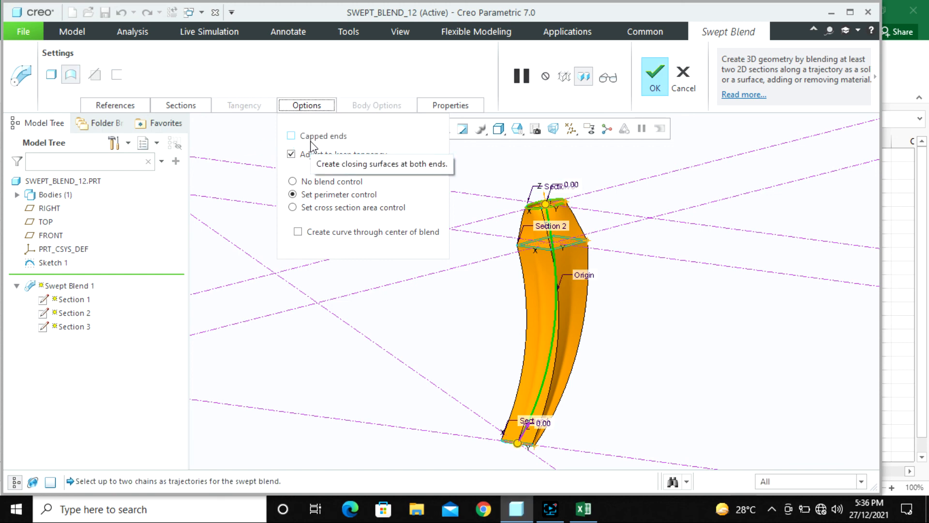
pyautogui.click(51, 76)
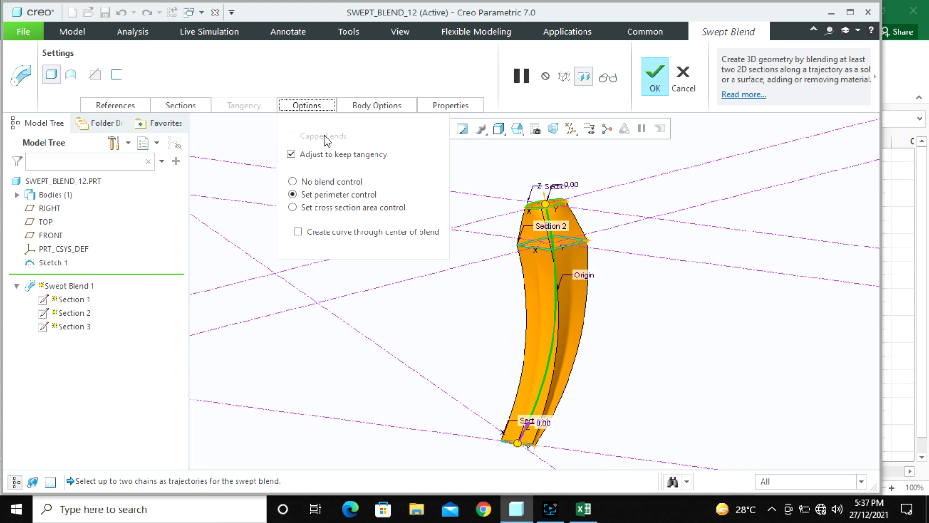
pyautogui.click(301, 182)
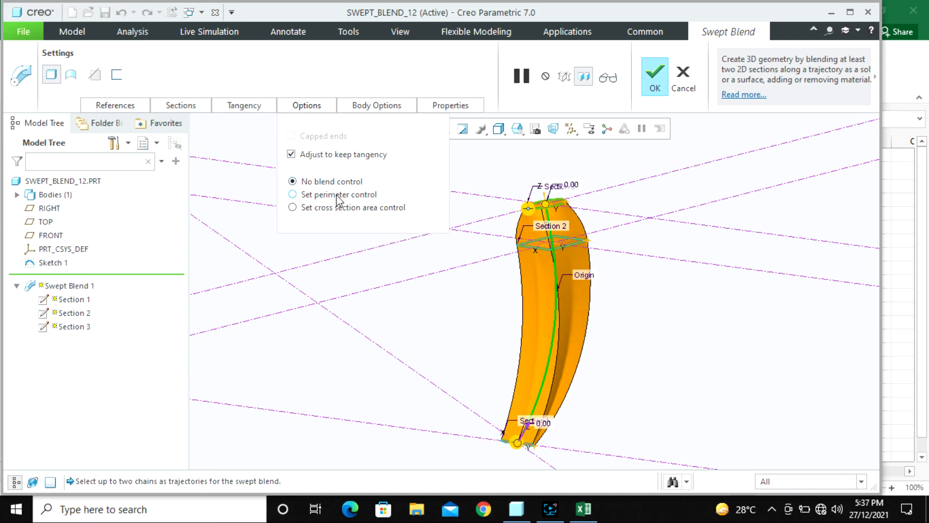
pyautogui.scroll(-3, 554, 221)
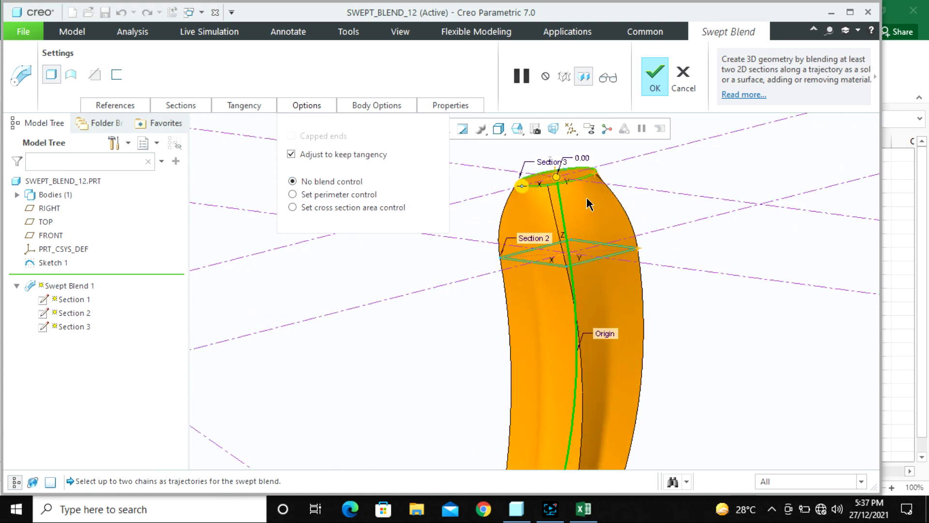
pyautogui.click(319, 195)
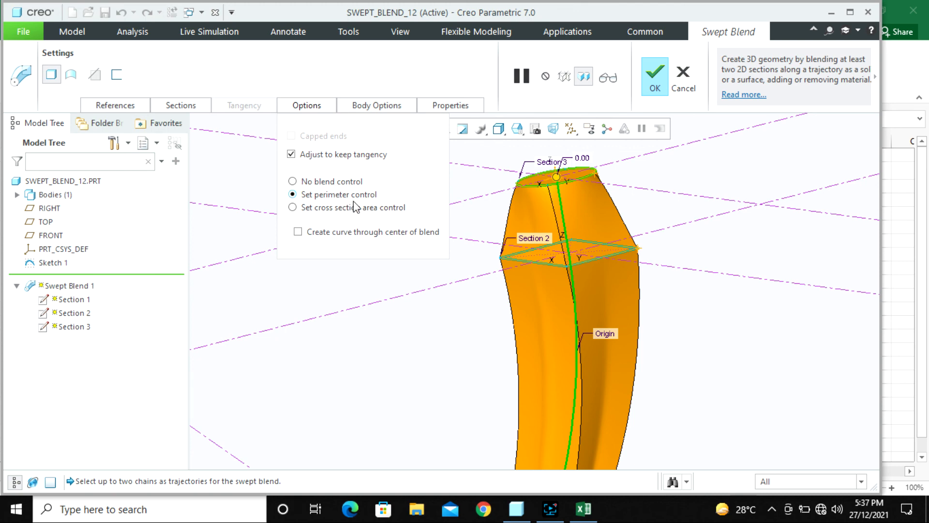
# - Switch to the Excel worksheet and enter "Cap End" in cell E11 under Swept Blend
pyautogui.click(584, 509)
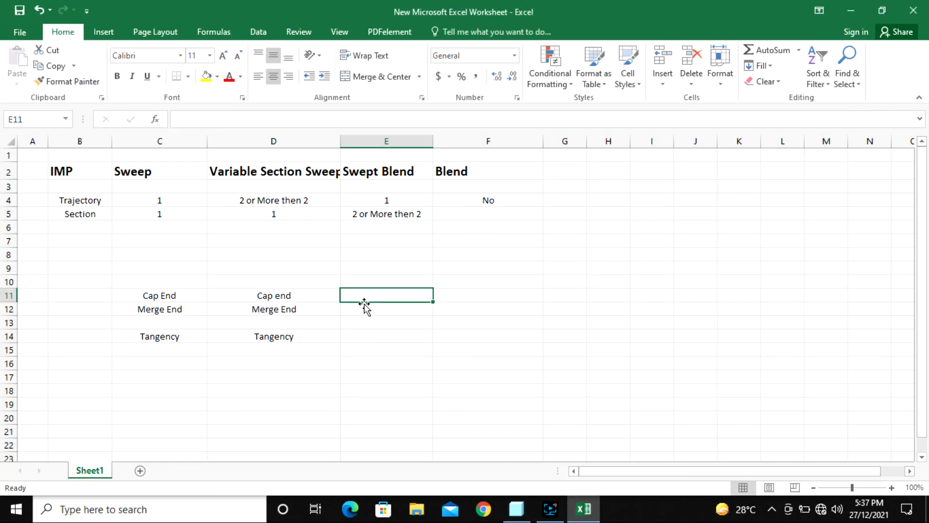
pyautogui.write('Cap En')
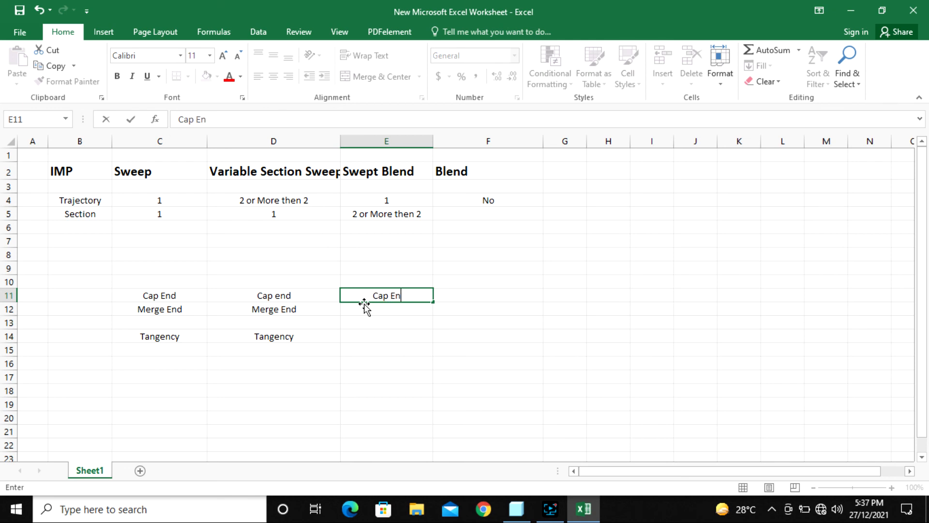
pyautogui.write('d')
pyautogui.press('Return')
pyautogui.write('Peri')
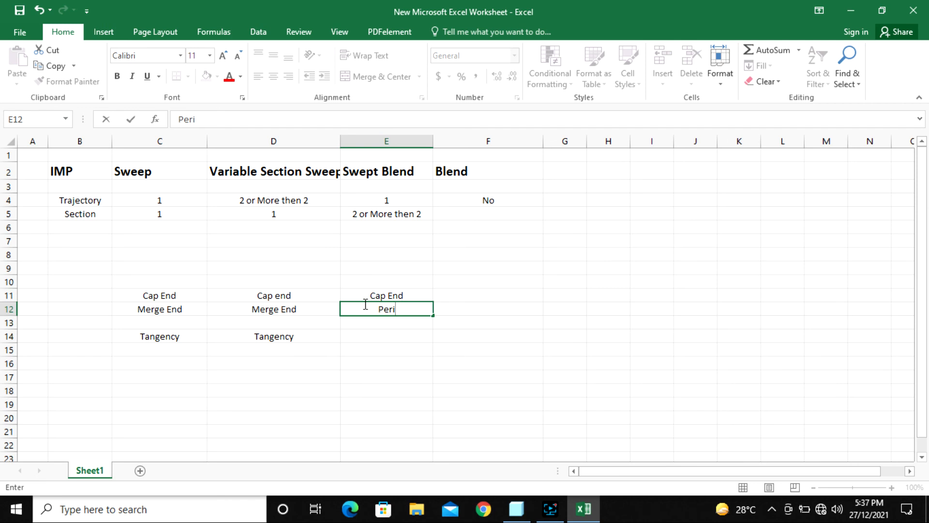
pyautogui.press('BackSpace')
pyautogui.press('BackSpace')
pyautogui.press('BackSpace')
pyautogui.press('BackSpace')
# - Enter "Blend Control" in cell E12 under Swept Blend
pyautogui.write('Blend Contrl')
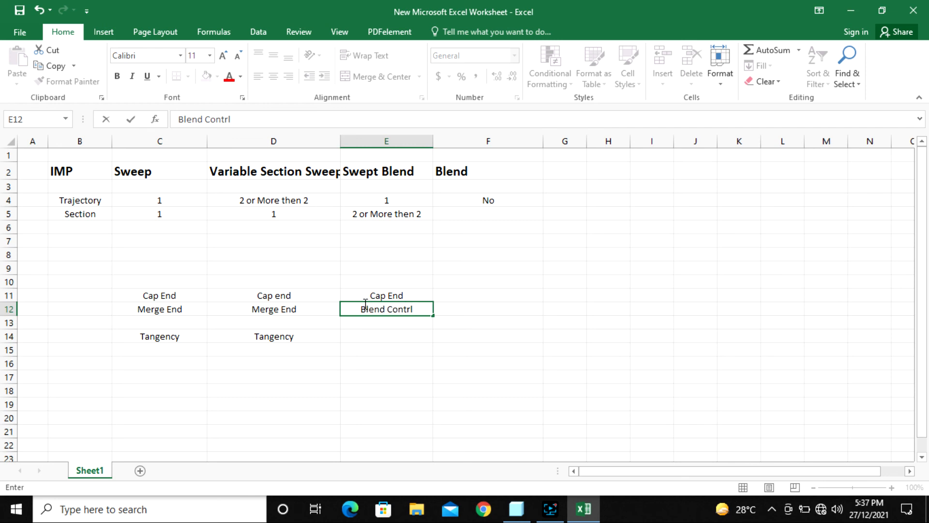
pyautogui.press('BackSpace')
pyautogui.write('ol')
pyautogui.press('Return')
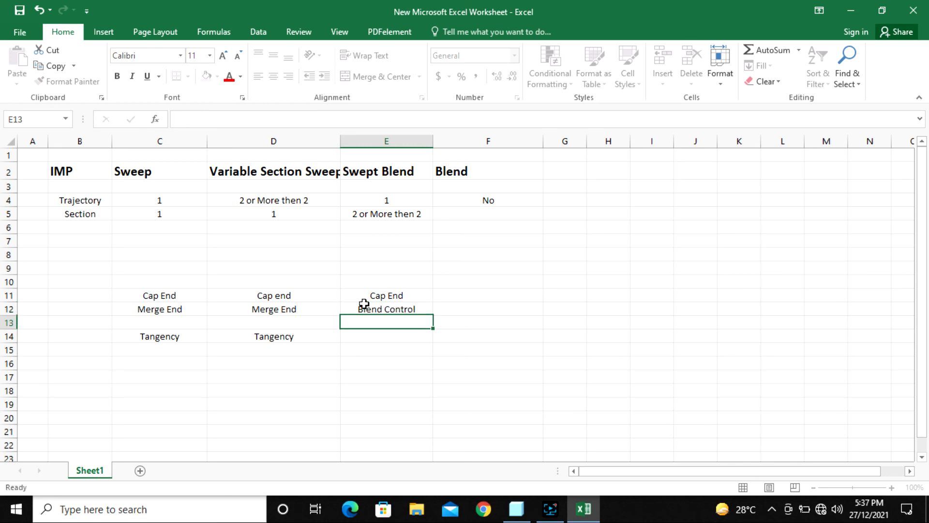
# - Enter "Perimeter Control" in cell E13 under Swept Blend
pyautogui.write('Pr')
pyautogui.press('BackSpace')
pyautogui.write('e')
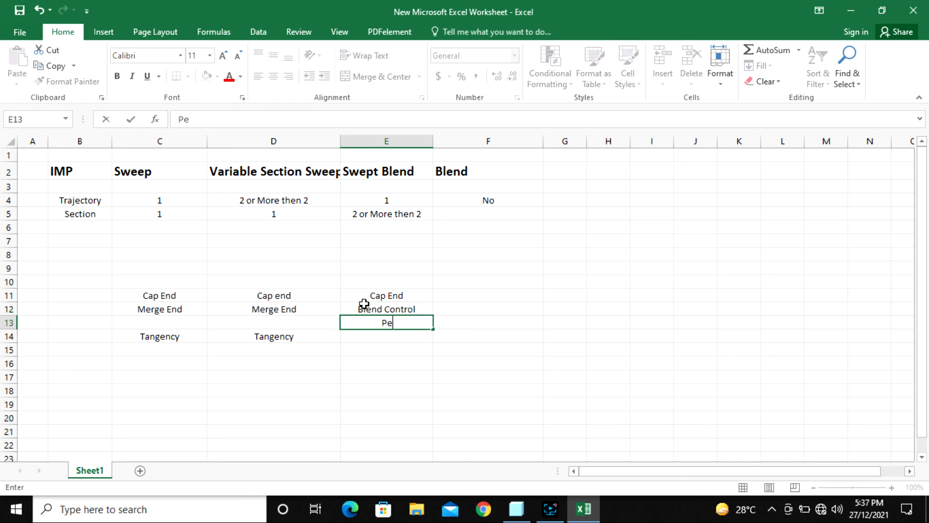
pyautogui.write('rimeter Cont')
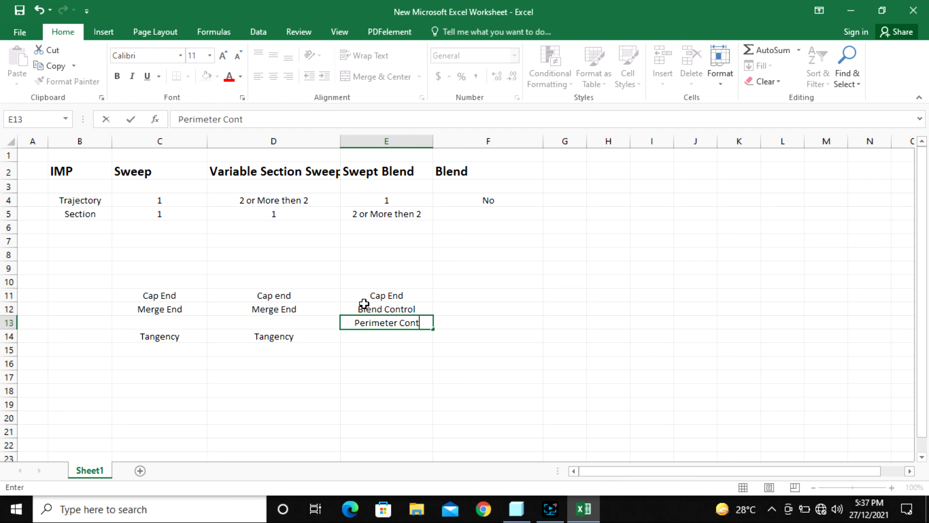
pyautogui.write('rol')
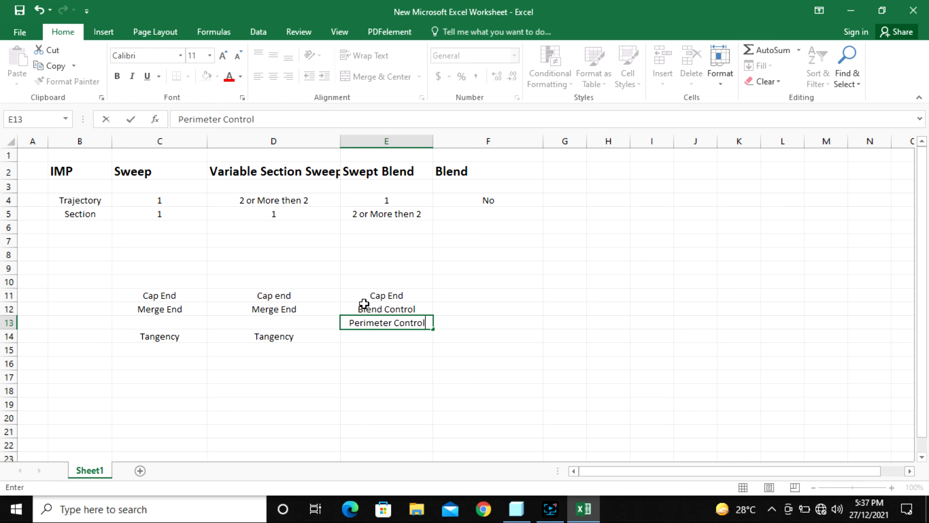
pyautogui.press('Return')
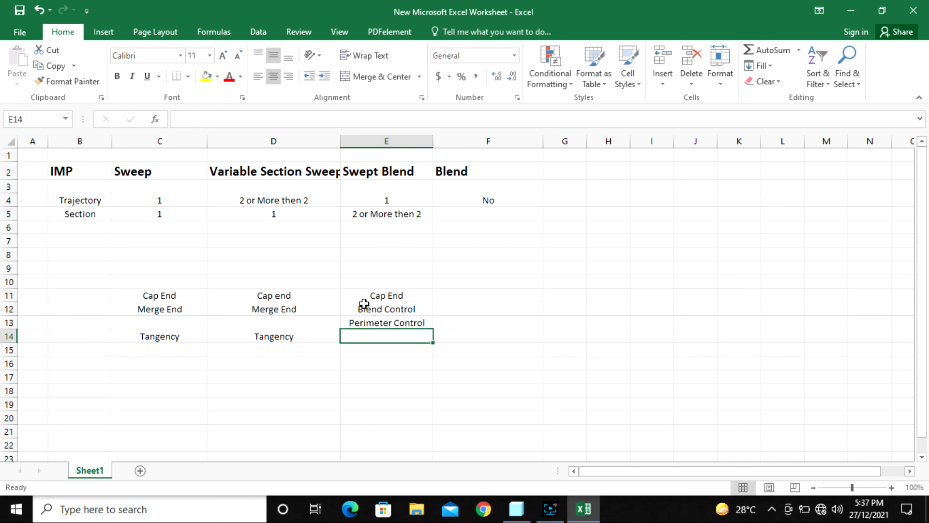
# - Enter "Tangency" in cell E14 under Swept Blend
pyautogui.write('Tan')
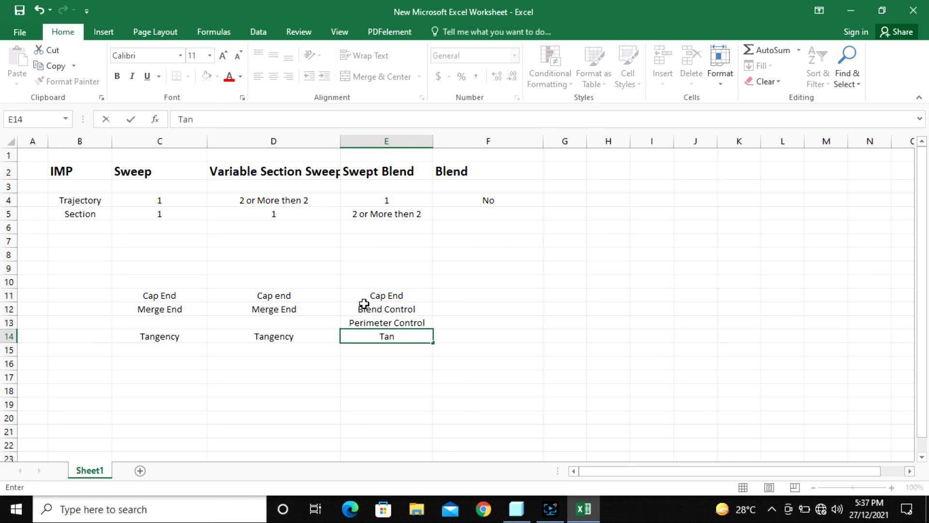
pyautogui.write('gency')
pyautogui.press('Return')
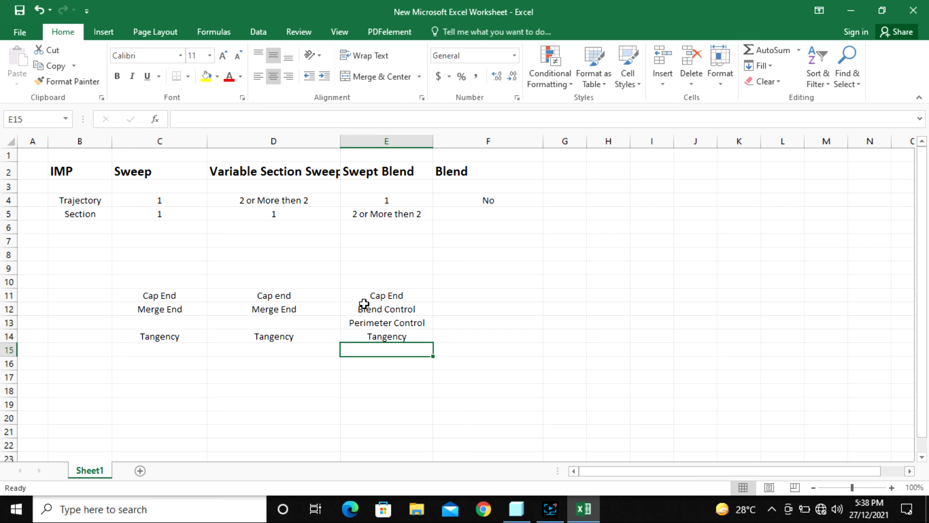
pyautogui.click(556, 335)
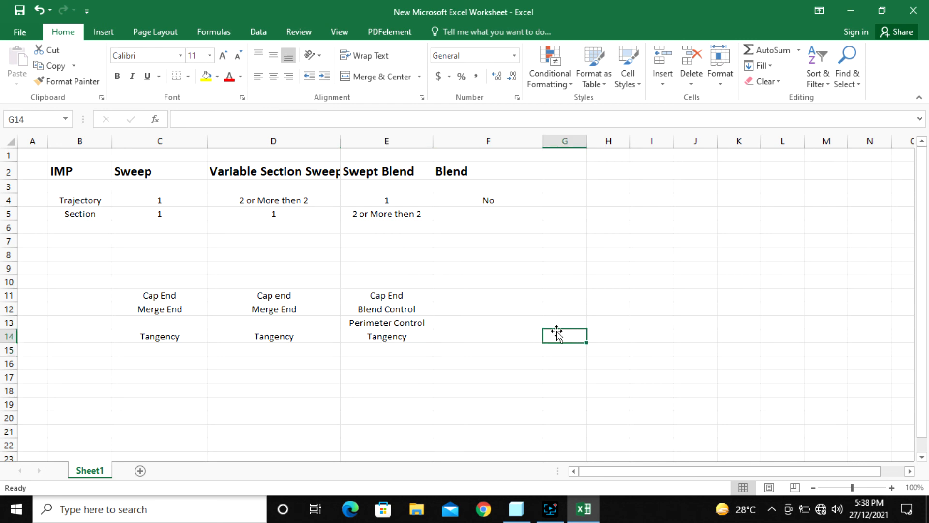
pyautogui.click(555, 258)
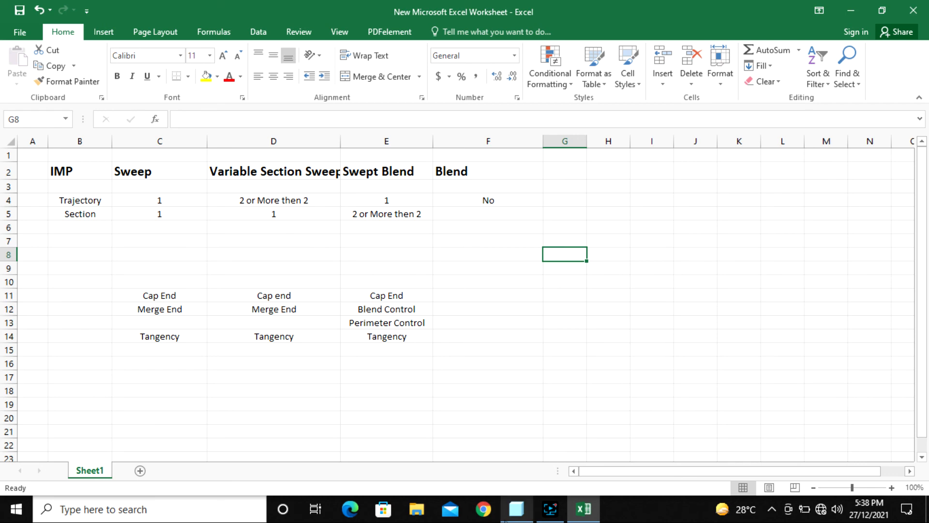
# - Switch to Creo Parametric, cancel the swept blend redefinition and close the SWEPT_BLEND_12 part
pyautogui.click(517, 509)
pyautogui.click(682, 79)
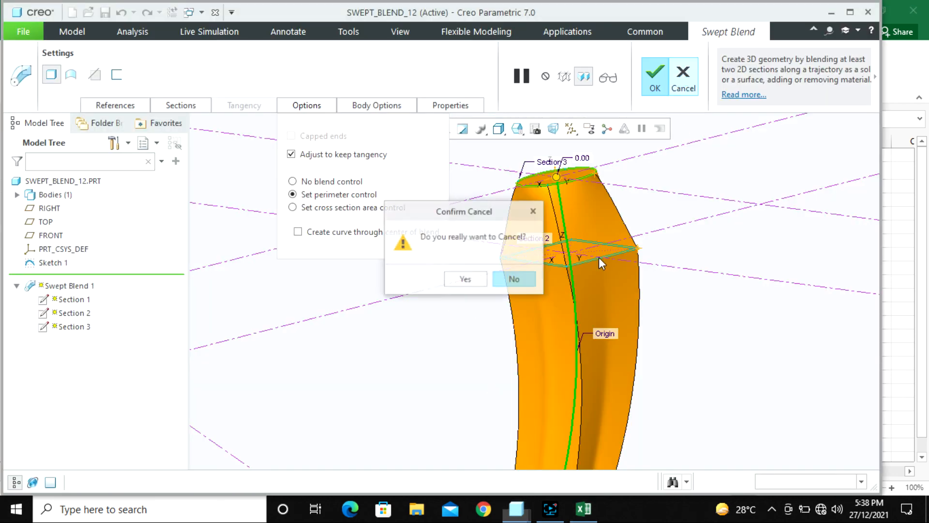
pyautogui.click(485, 278)
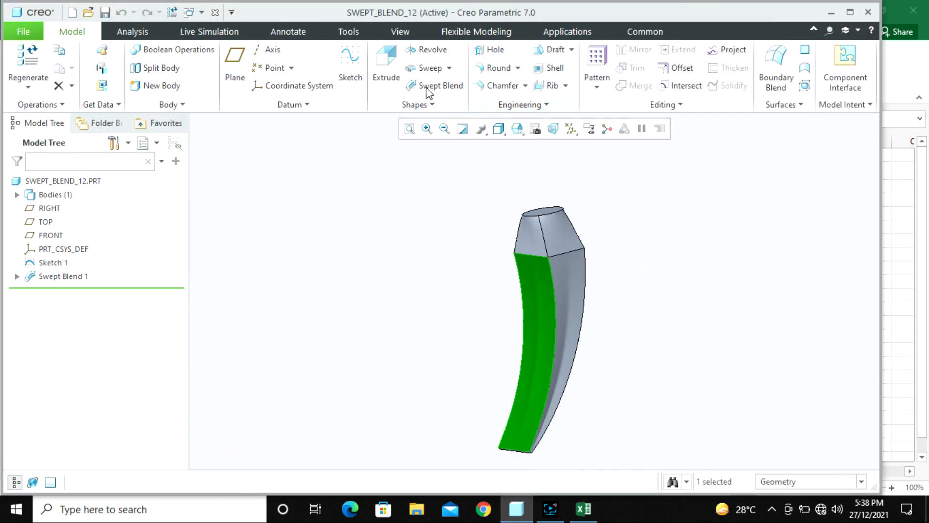
pyautogui.click(215, 12)
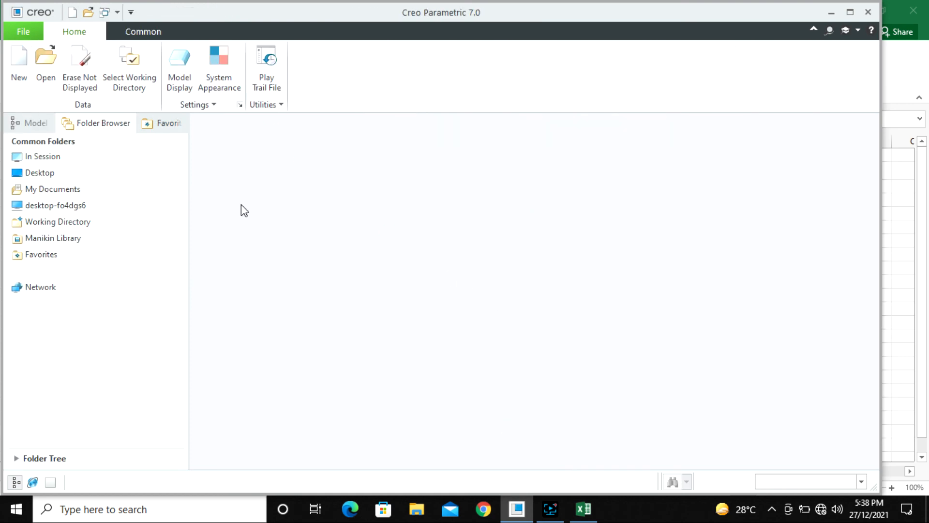
# - Open prt0001.prt from the 11. Swept Blend folder, examine the bottle's shape and close the part
pyautogui.click(46, 63)
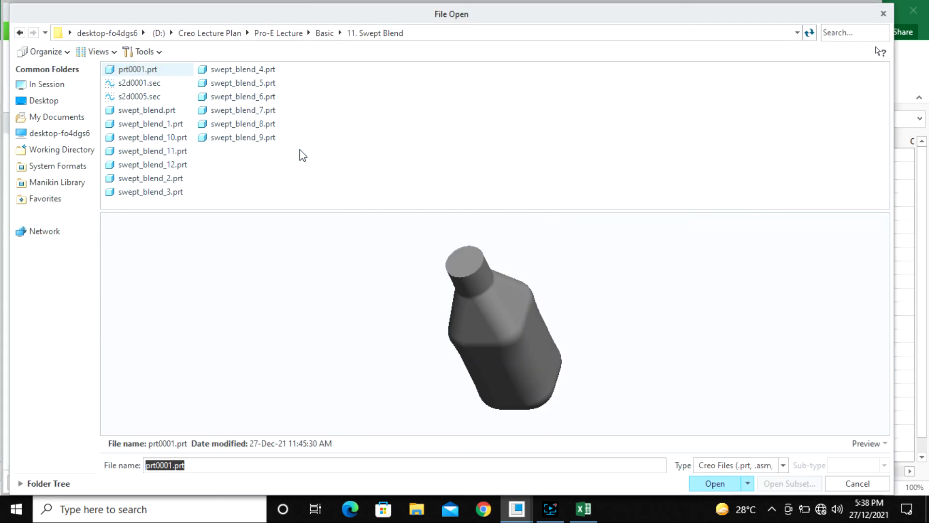
pyautogui.click(147, 70)
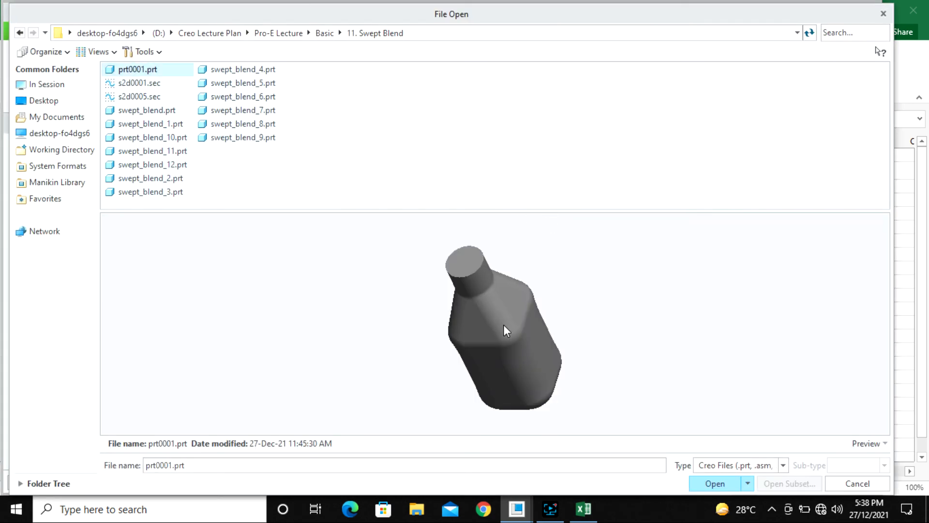
pyautogui.click(697, 483)
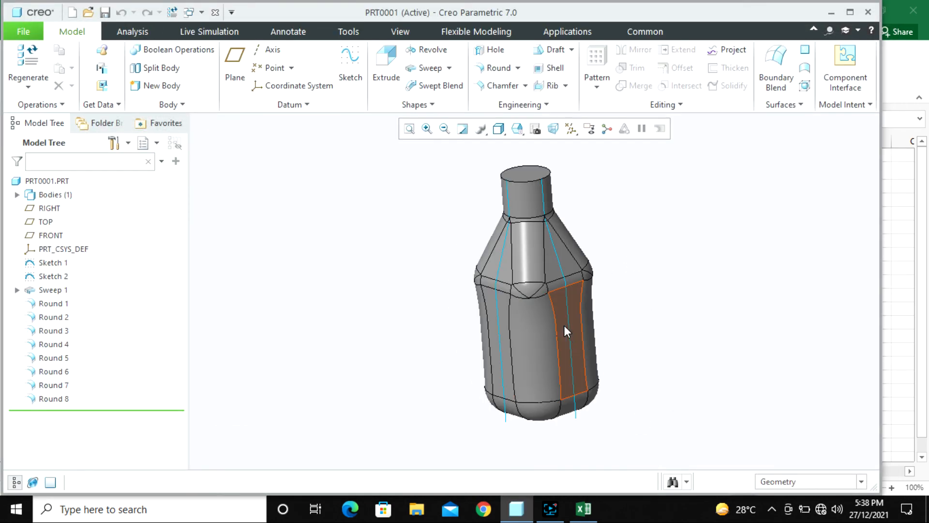
pyautogui.moveTo(564, 325)
pyautogui.mouseDown(button='middle')
pyautogui.moveTo(518, 258)
pyautogui.moveTo(536, 304)
pyautogui.moveTo(563, 318)
pyautogui.mouseUp(button='middle')
pyautogui.scroll(-5, 589, 313)
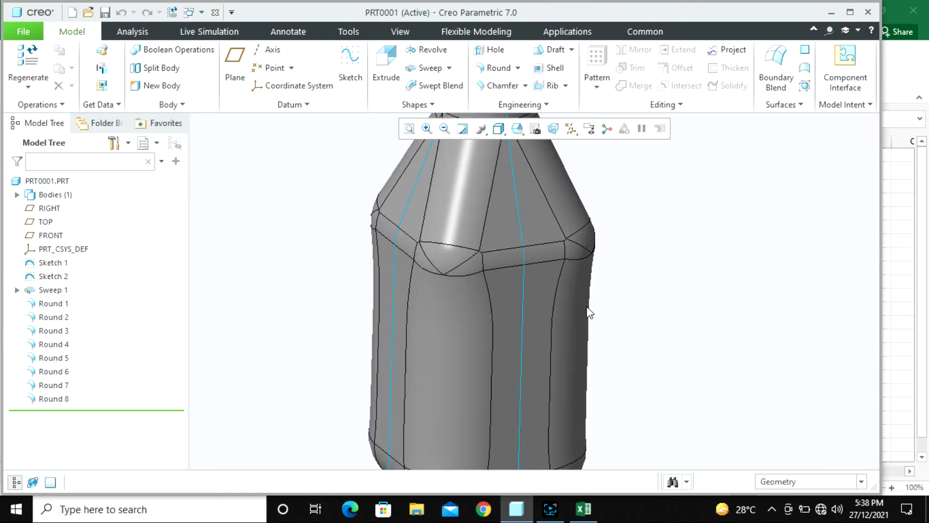
pyautogui.scroll(4, 484, 324)
pyautogui.moveTo(513, 360); pyautogui.dragTo(479, 325, button='middle')
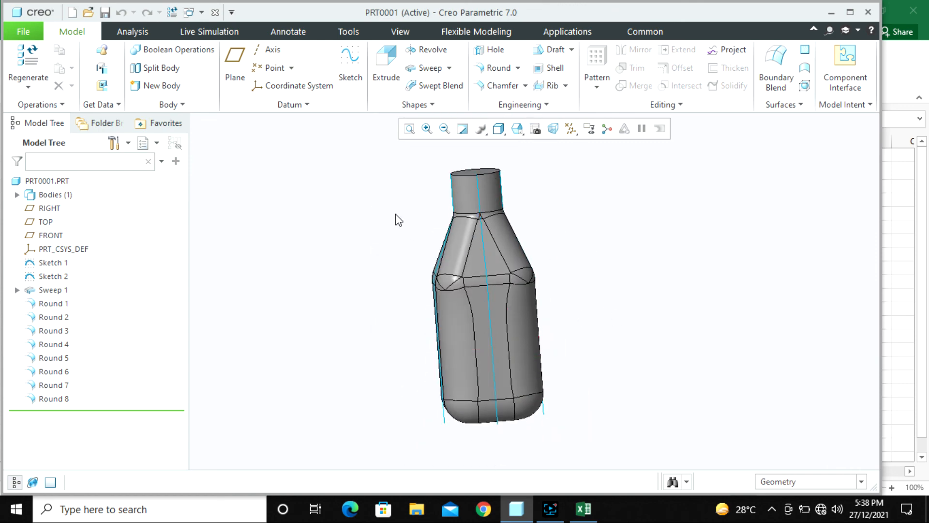
pyautogui.click(214, 13)
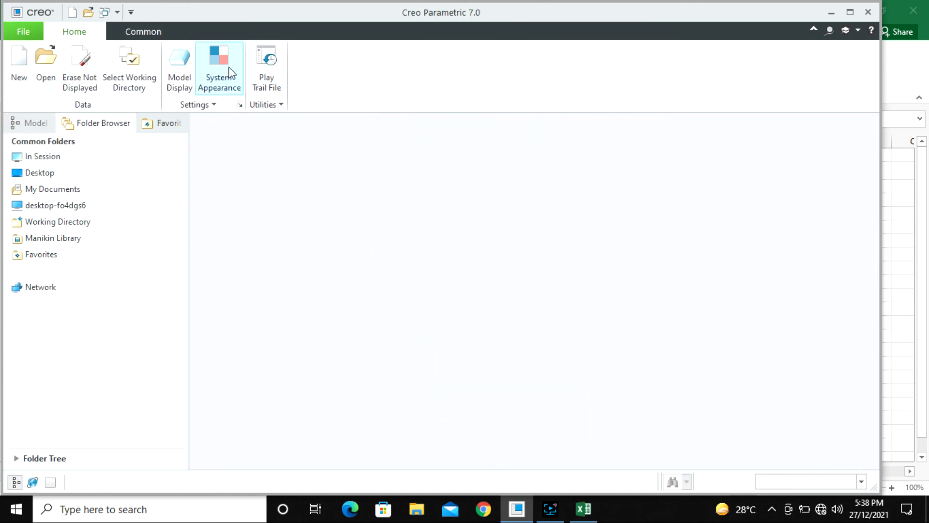
# - Browse to the 10. Blend folder for opening a file and preview the blend parts through blend_5.prt
pyautogui.click(43, 79)
pyautogui.click(326, 33)
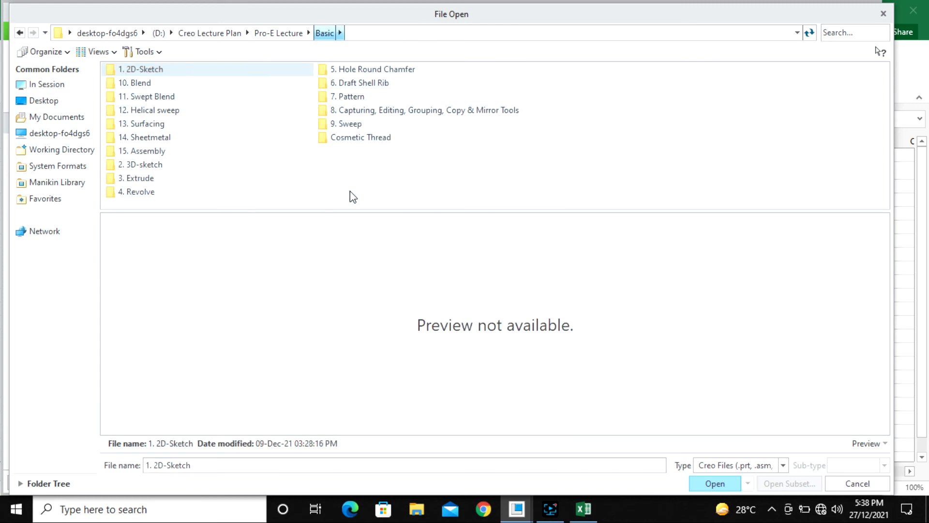
pyautogui.doubleClick(152, 83)
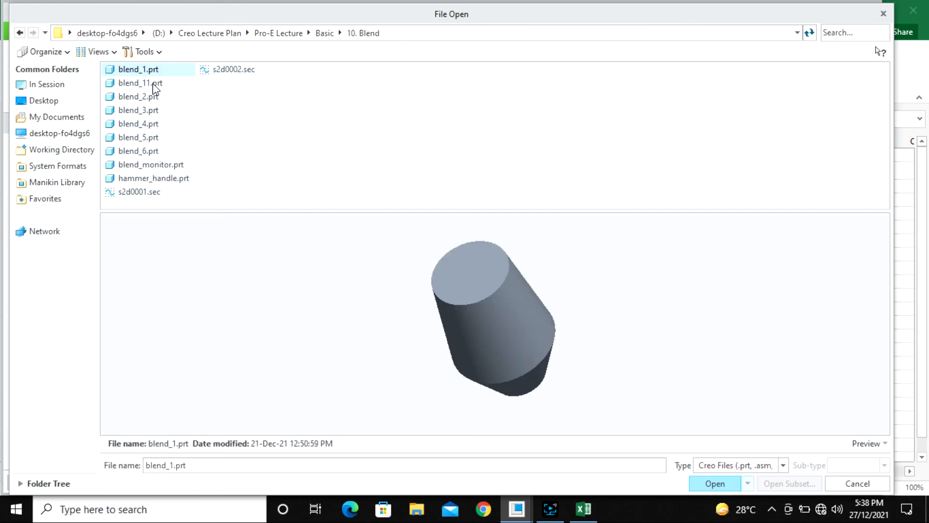
pyautogui.click(152, 85)
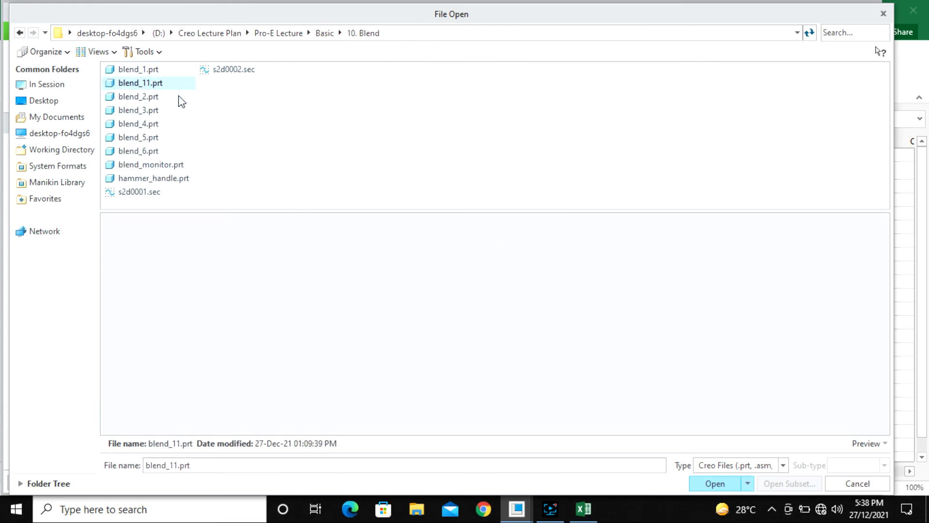
pyautogui.press('Down')
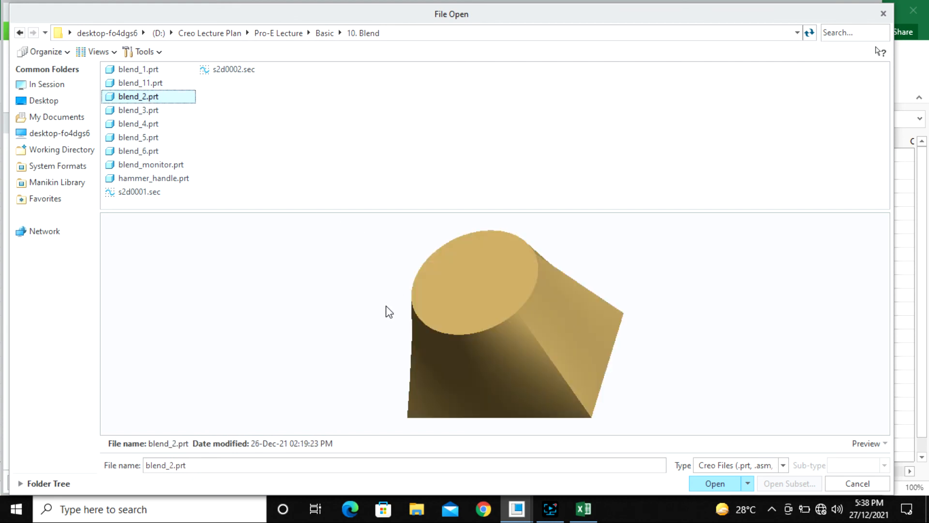
pyautogui.press('Down')
pyautogui.press('Down')
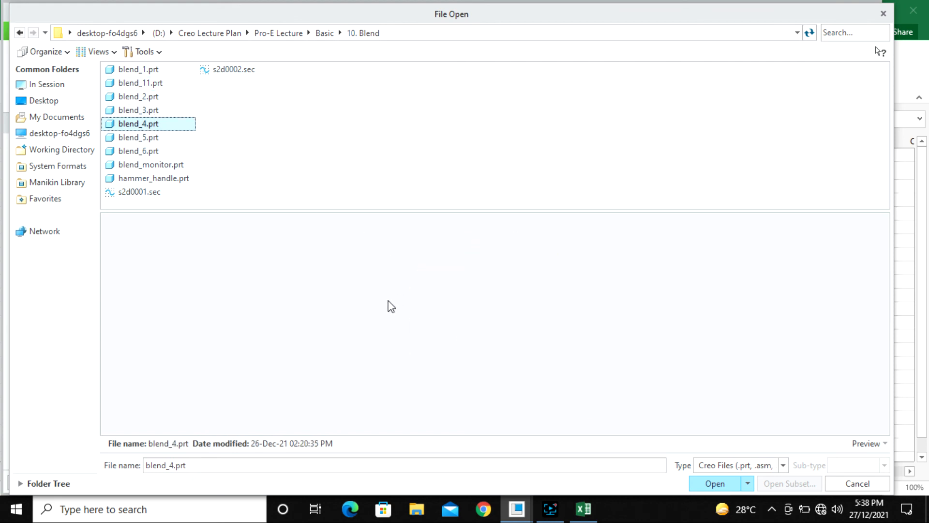
pyautogui.press('Down')
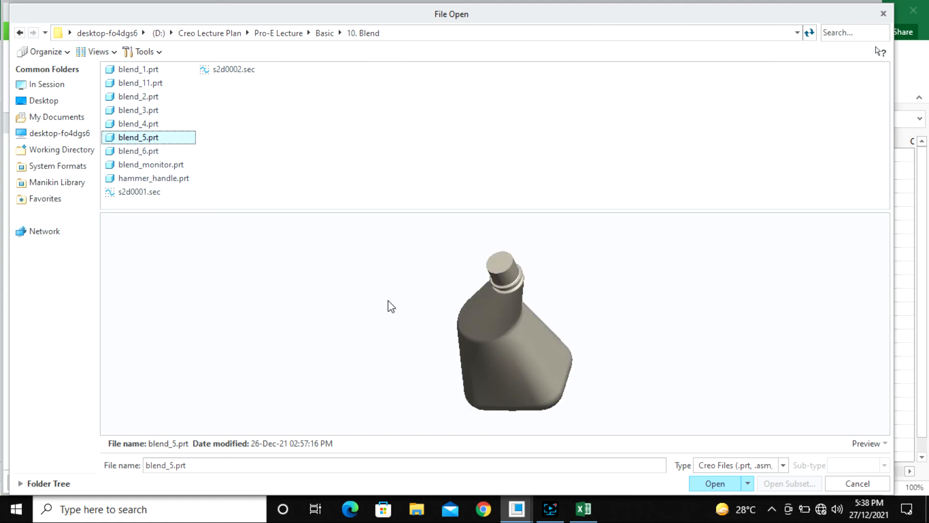
# - Examine the preview of the blend_5.prt bottle from several angles, then dismiss the file selection without opening it
pyautogui.scroll(-2, 544, 334)
pyautogui.scroll(2, 549, 336)
pyautogui.scroll(-1, 549, 336)
pyautogui.moveTo(549, 336)
pyautogui.mouseDown(button='middle')
pyautogui.moveTo(561, 334)
pyautogui.moveTo(576, 292)
pyautogui.moveTo(565, 284)
pyautogui.mouseUp(button='middle')
pyautogui.scroll(4, 509, 347)
pyautogui.moveTo(496, 342)
pyautogui.mouseDown(button='middle')
pyautogui.moveTo(471, 342)
pyautogui.moveTo(485, 376)
pyautogui.mouseUp(button='middle')
pyautogui.scroll(-2, 552, 315)
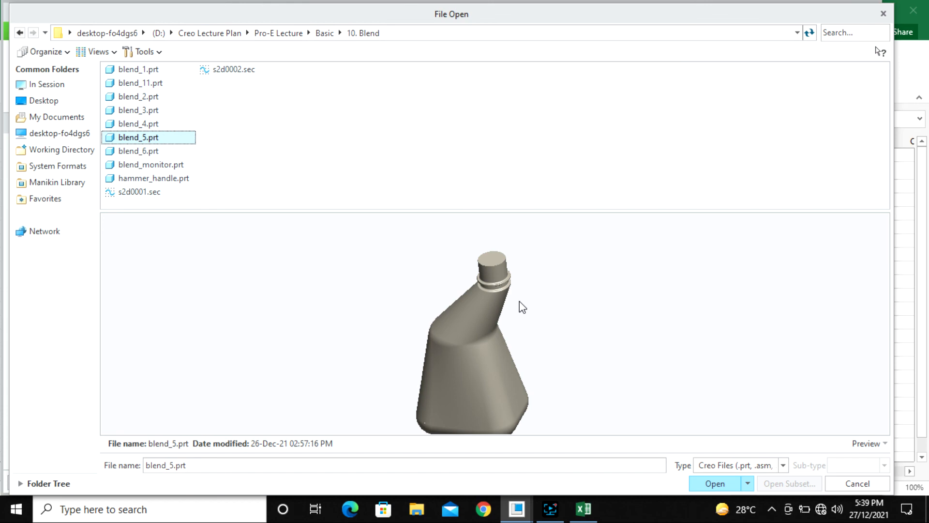
pyautogui.click(883, 14)
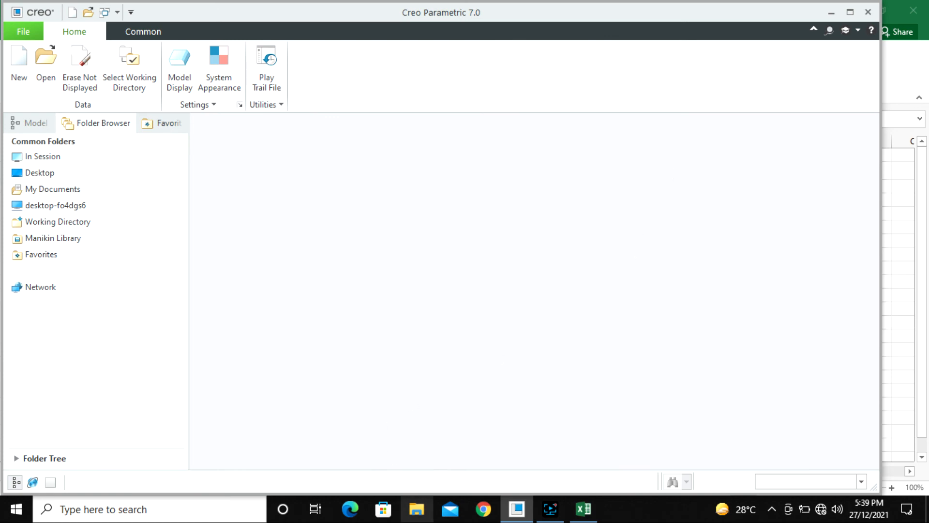
pyautogui.click(561, 516)
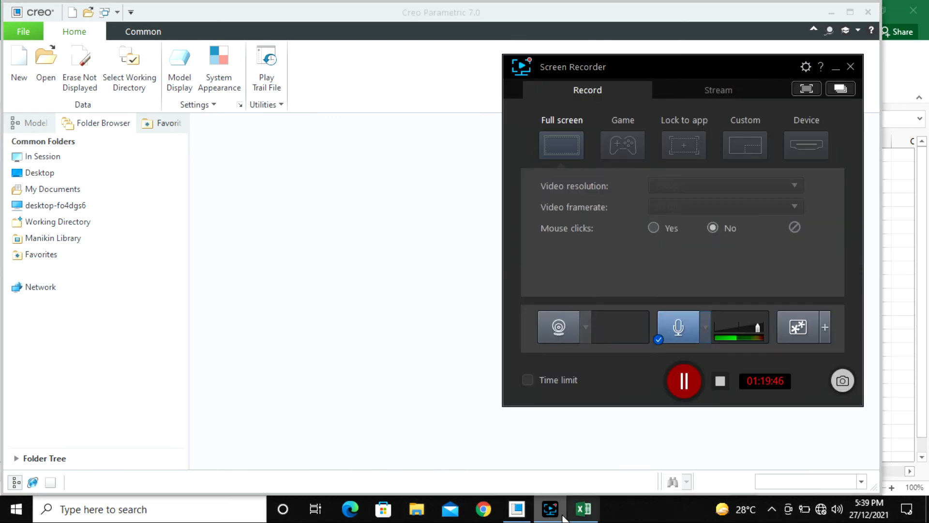